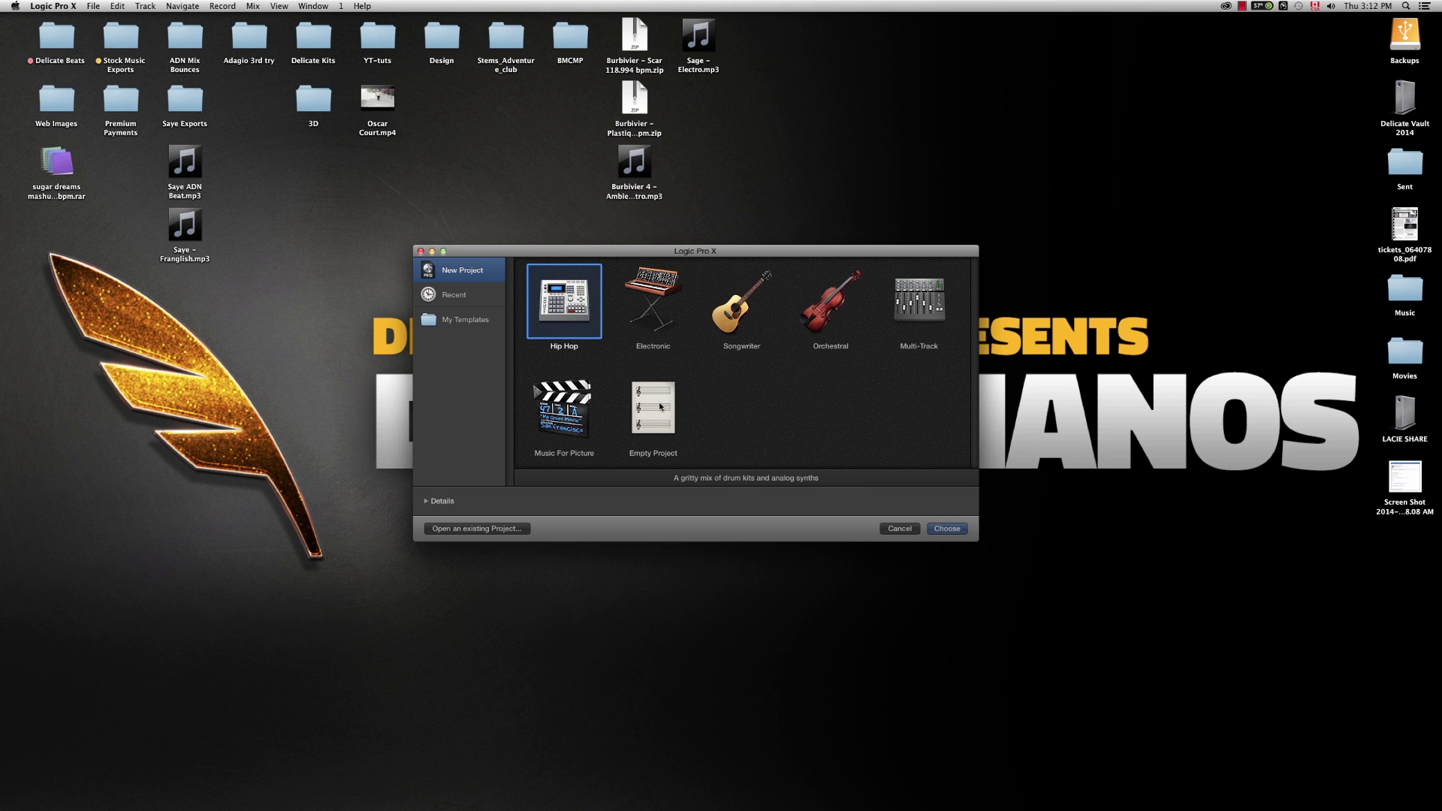
Step: Create an empty project with four software instrument tracks
click(660, 406)
click(947, 530)
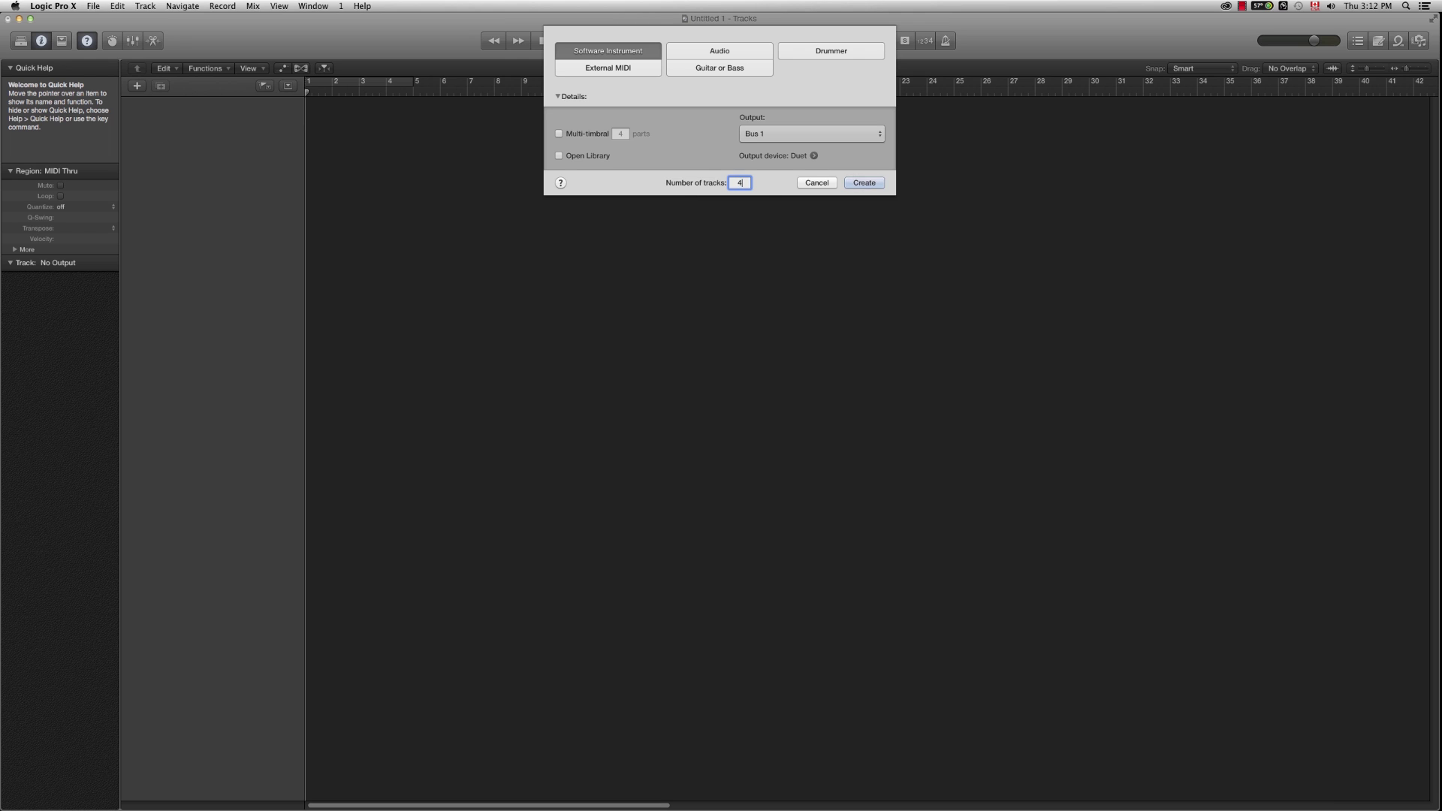
text(4)
click(862, 183)
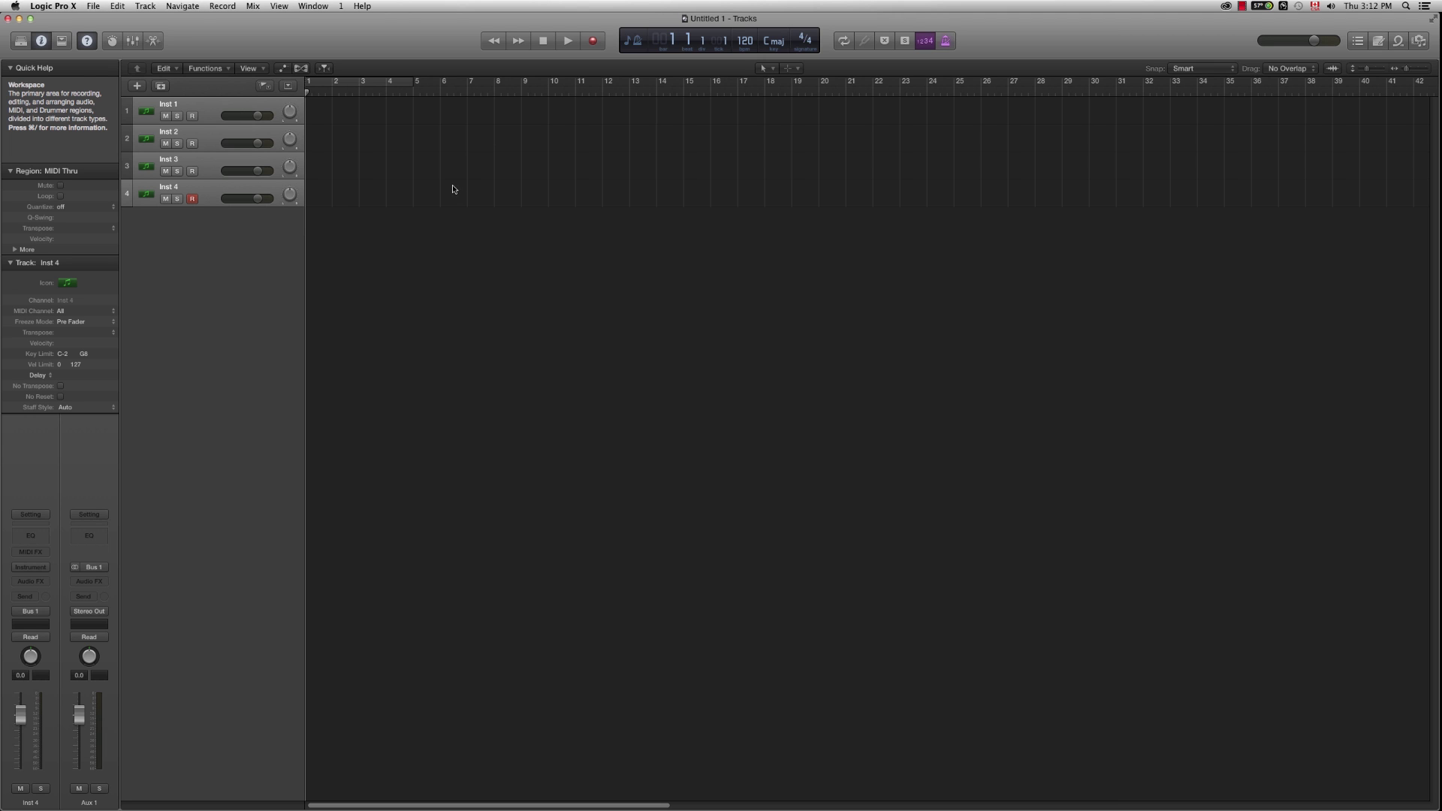
click(93, 6)
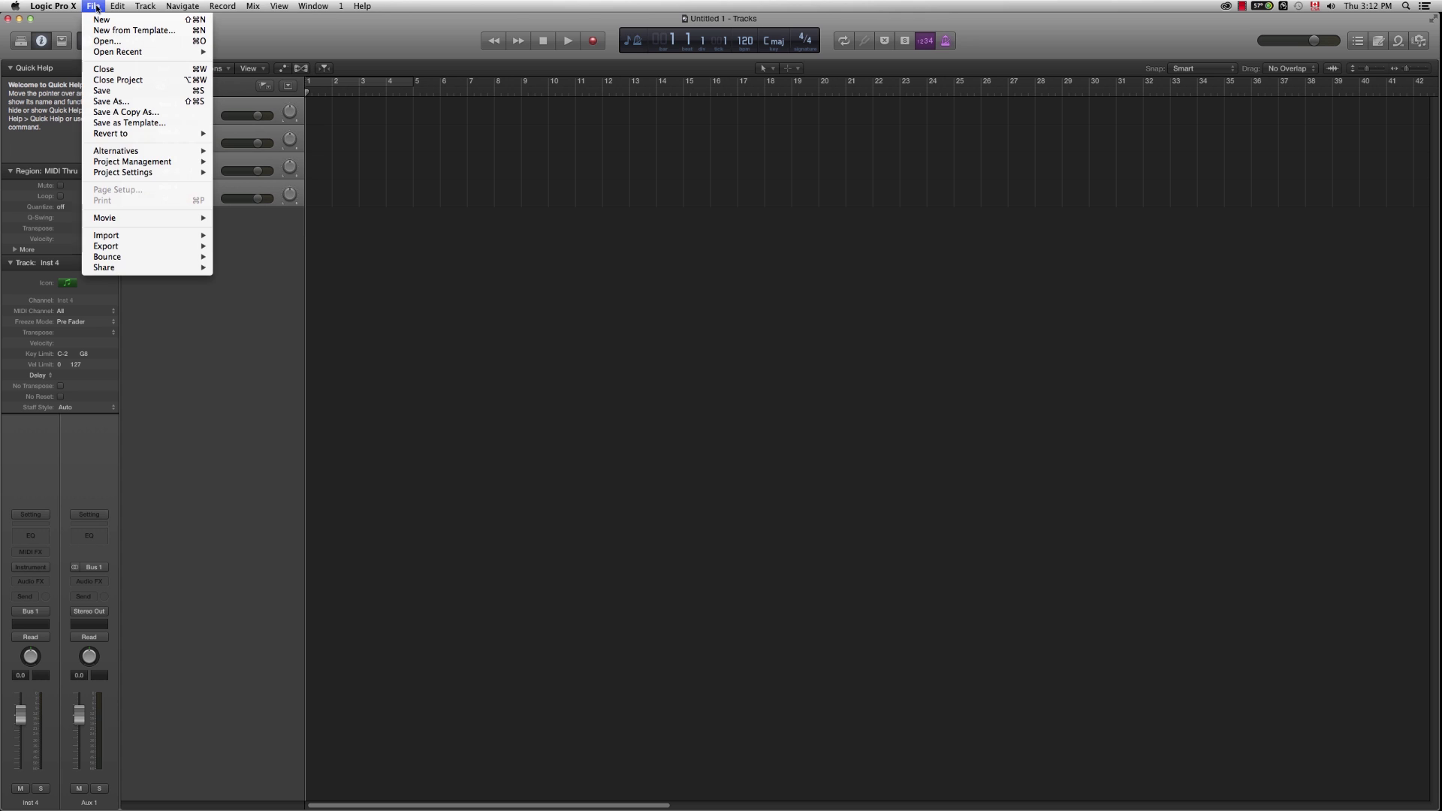
key(Escape)
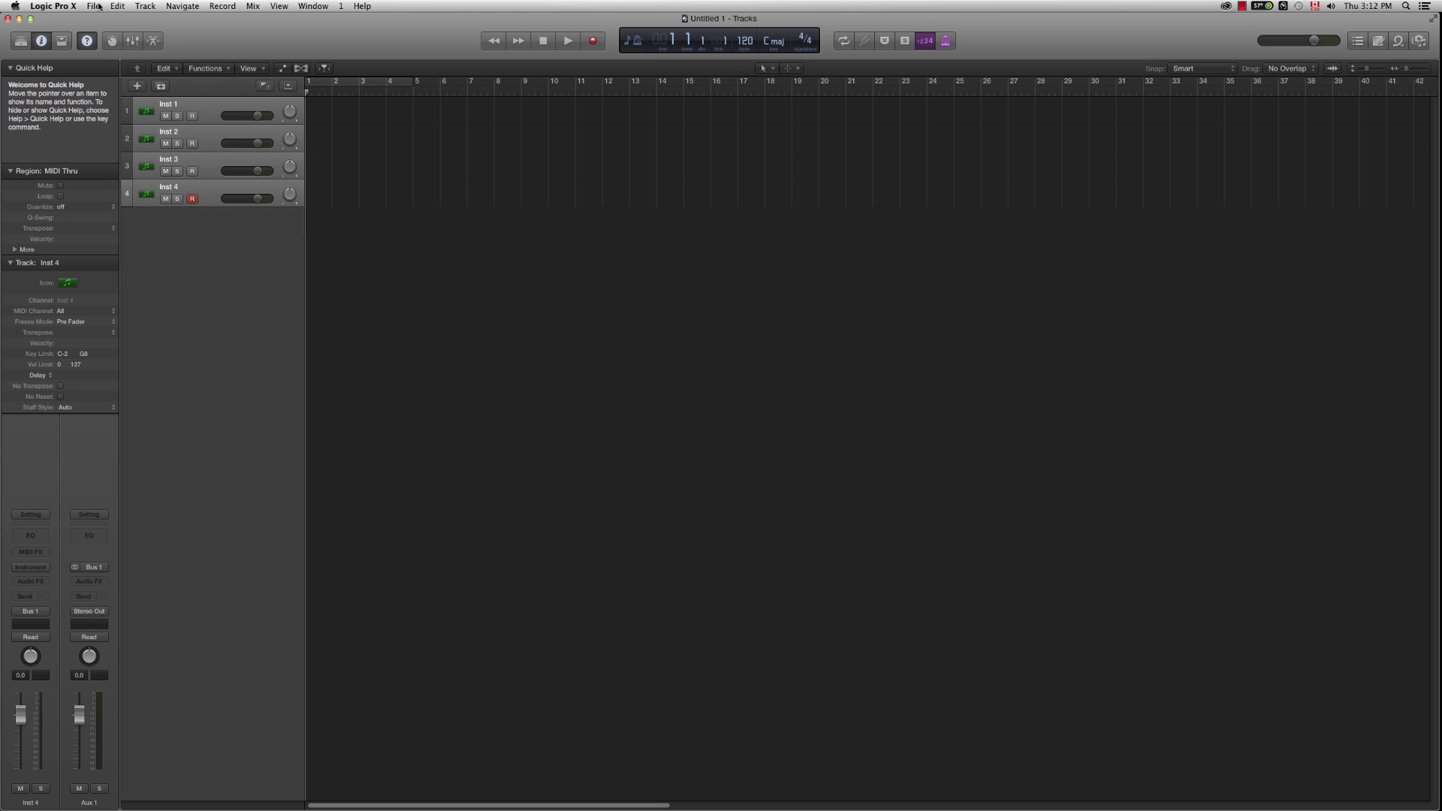
Step: Add four audio tracks with their input set to No Input
click(137, 88)
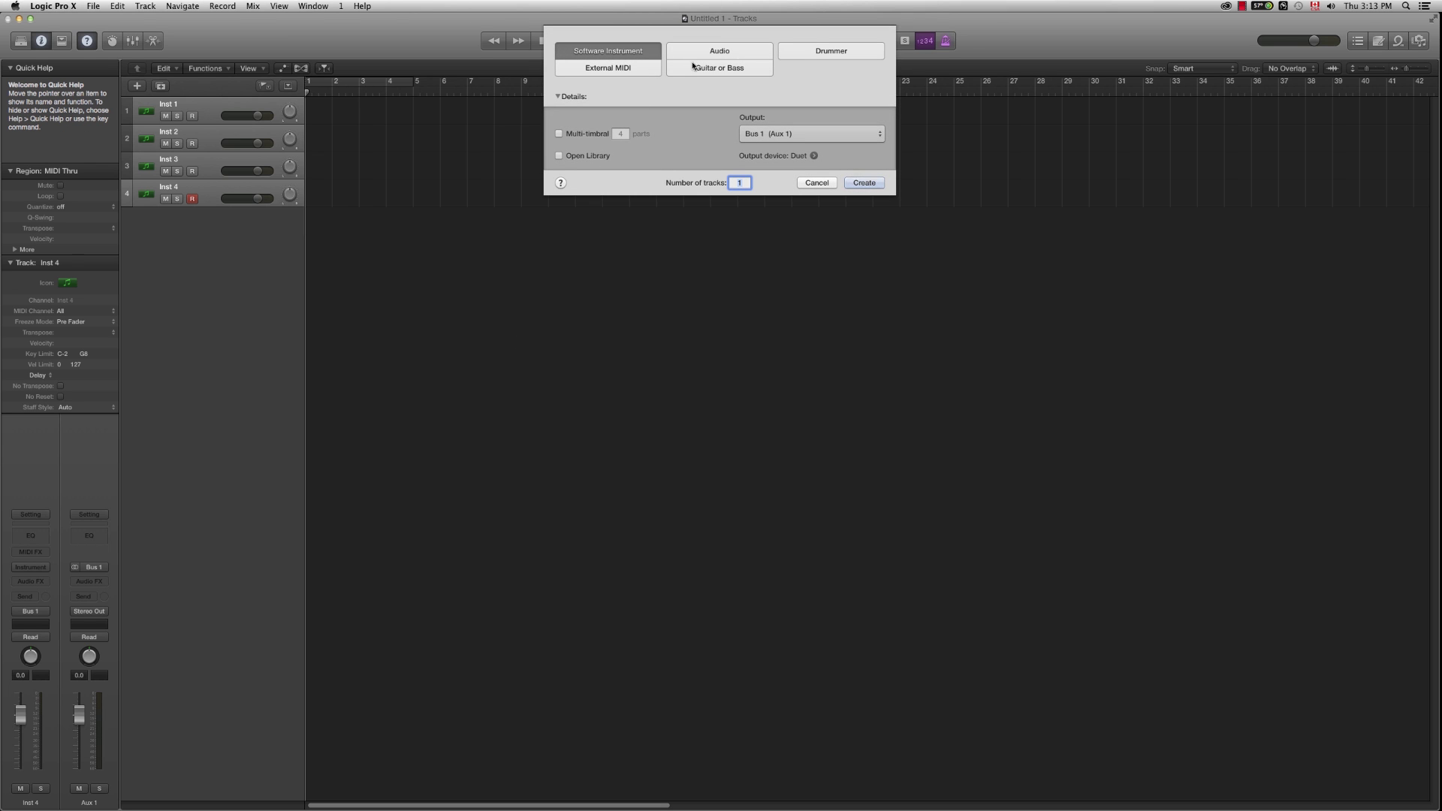
click(721, 52)
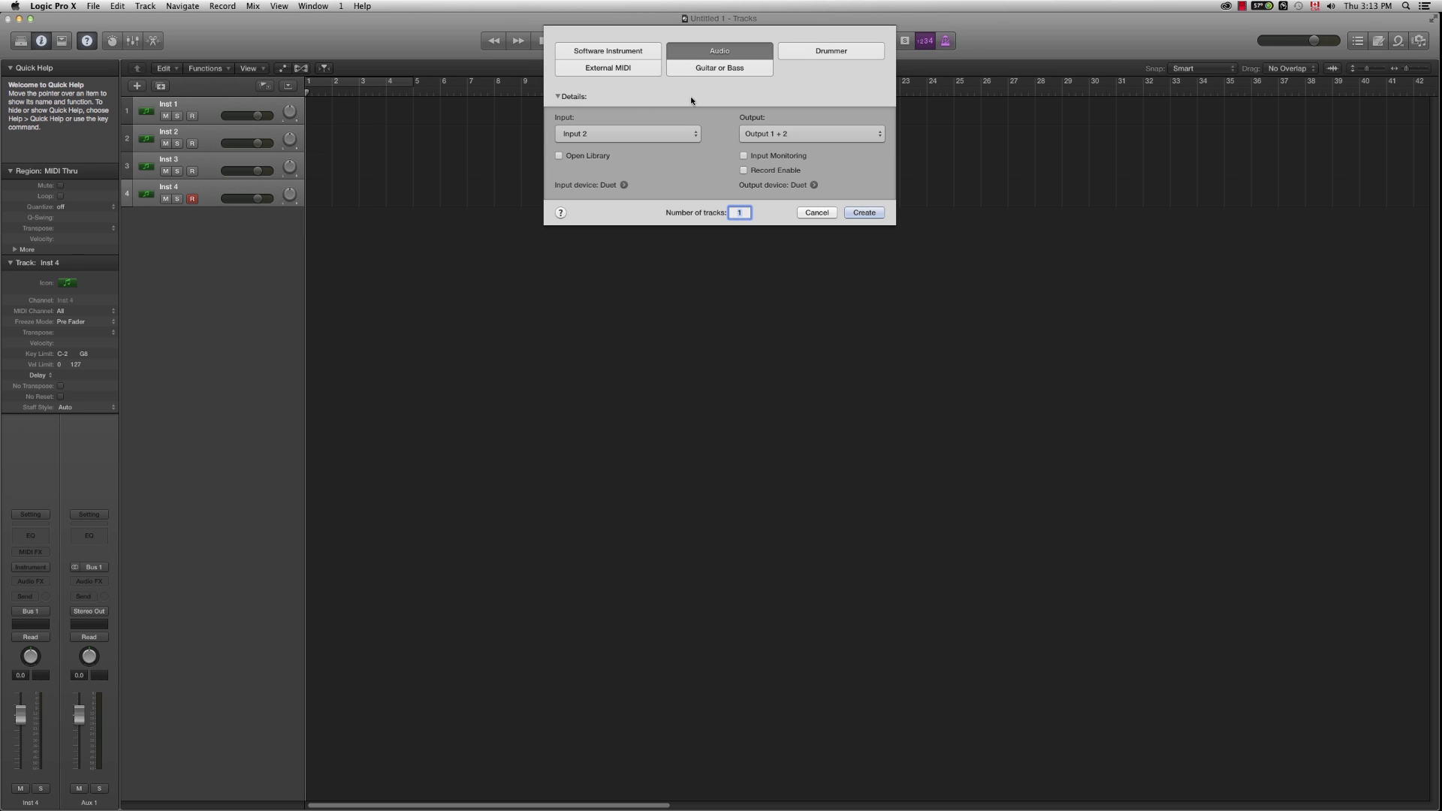
click(642, 132)
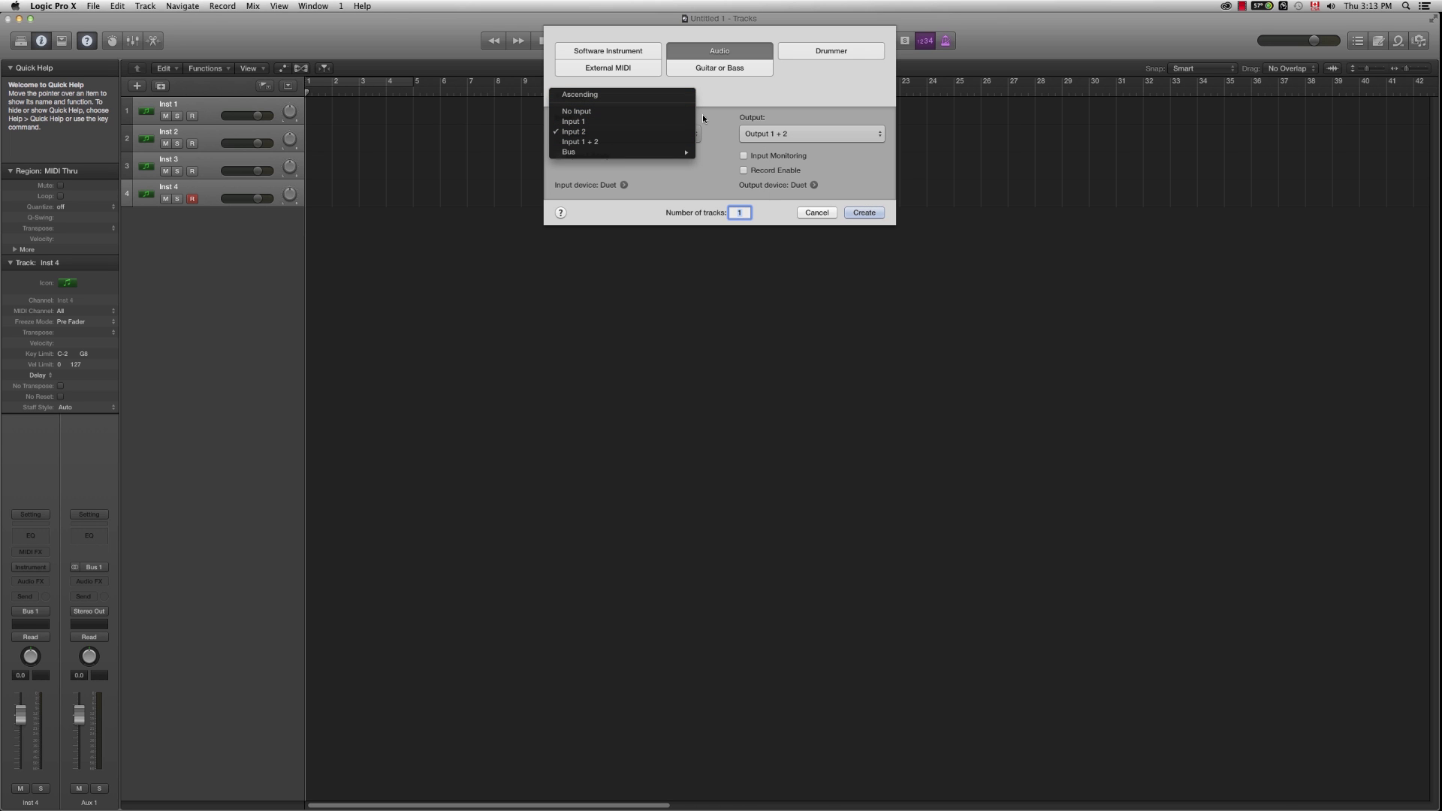
click(578, 112)
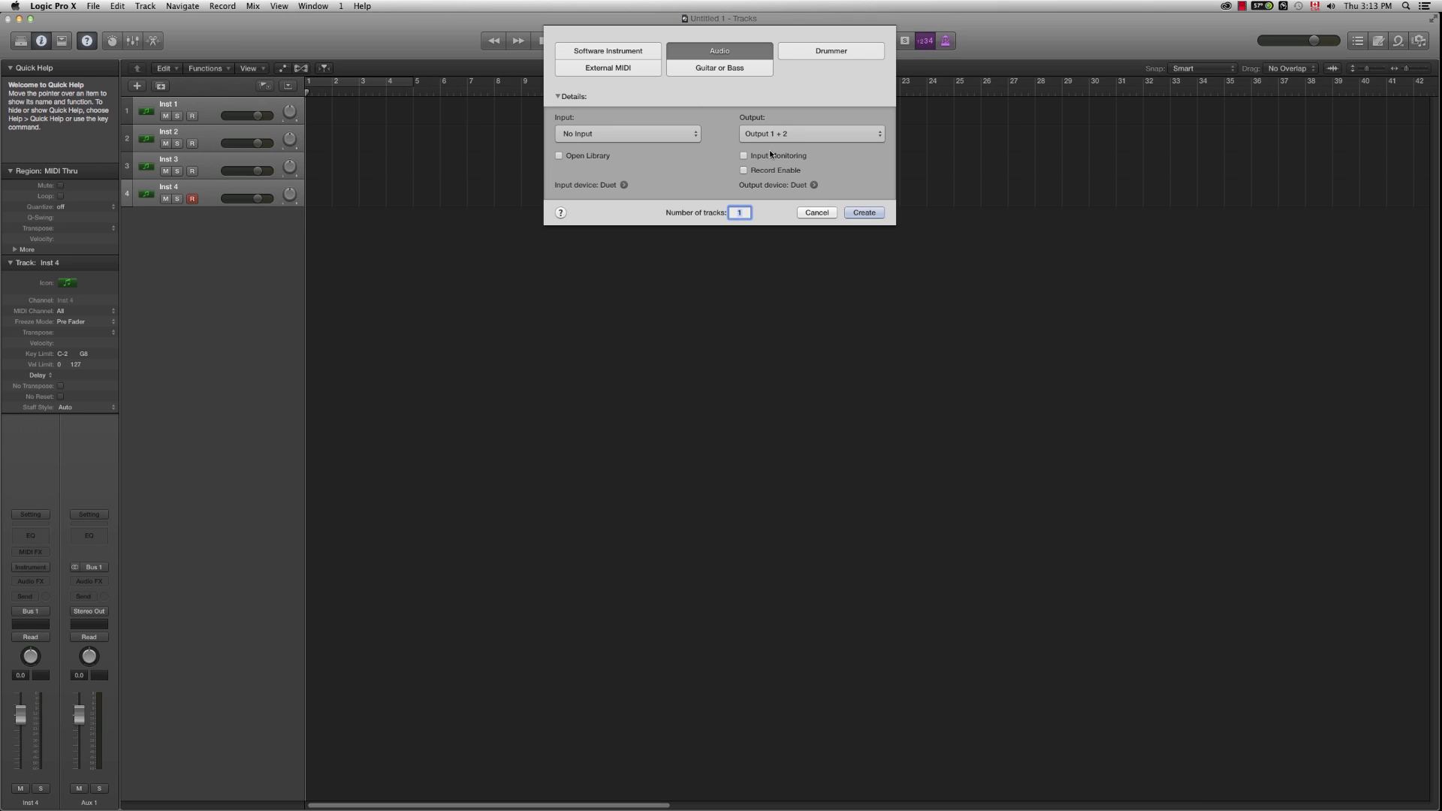
click(733, 213)
key(BackSpace)
text(4)
click(865, 214)
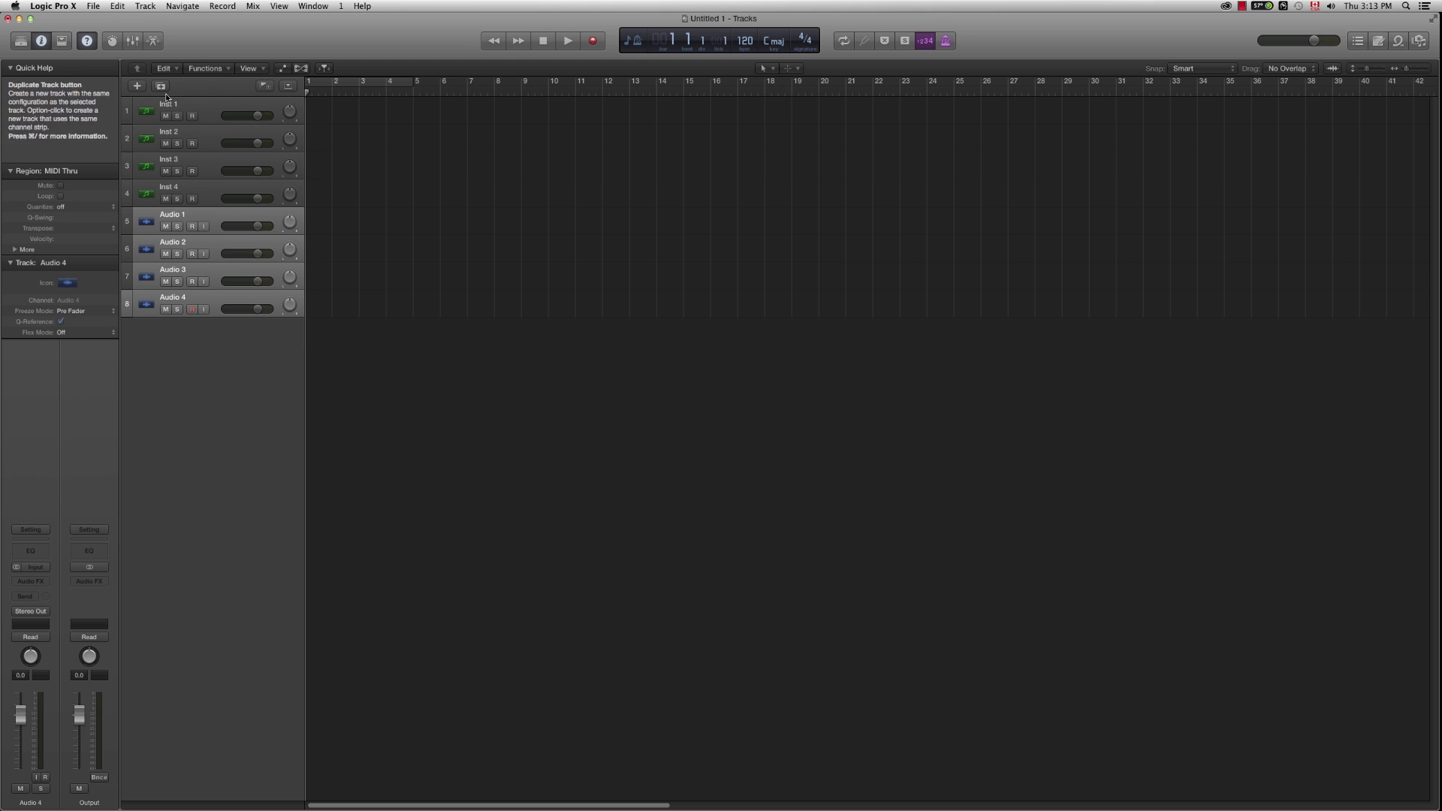
Step: Duplicate the Inst 4 track and delete the new copy
click(200, 202)
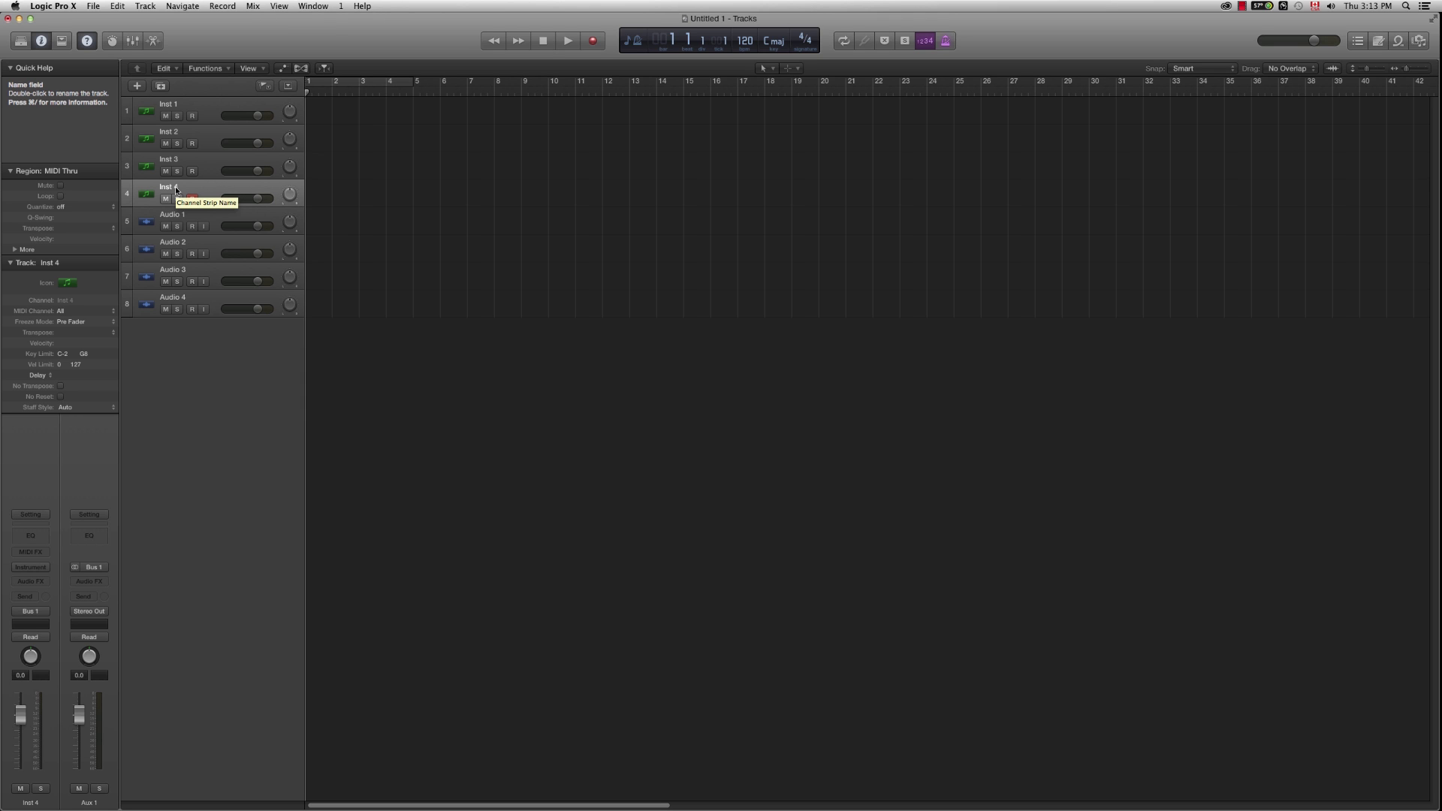
click(161, 87)
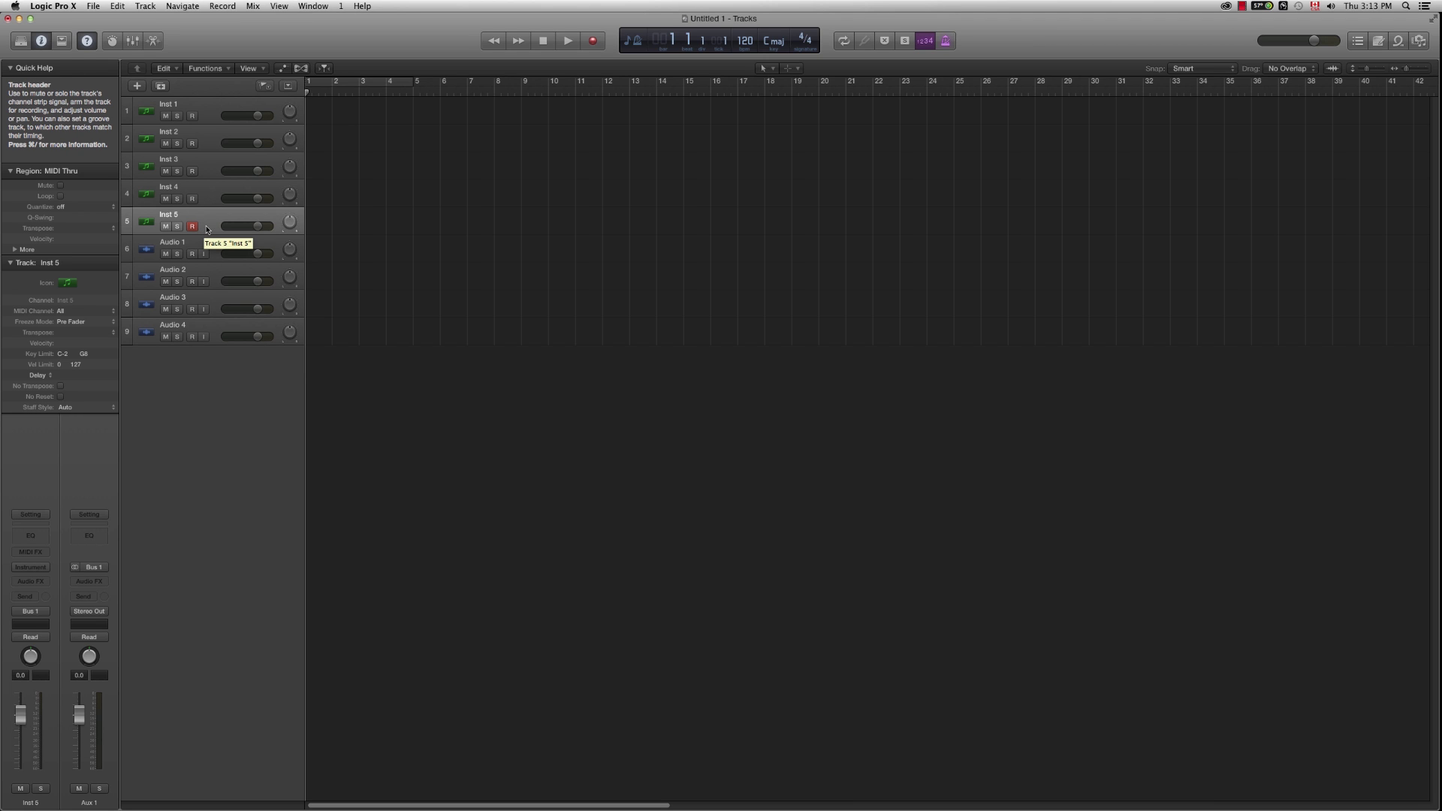
key(super+BackSpace)
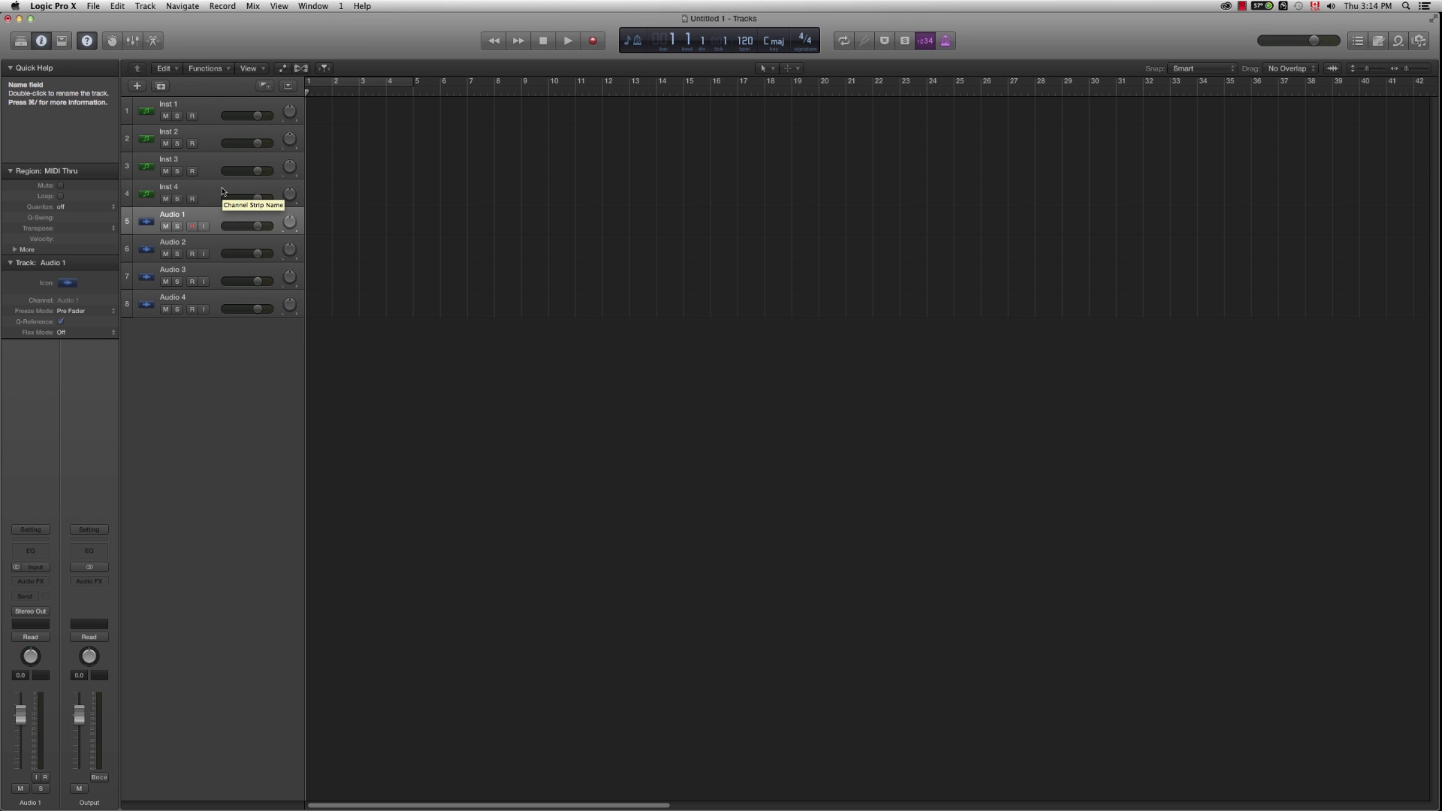
Step: Show the mixer, make its pane slightly shorter, and hide it again
click(314, 6)
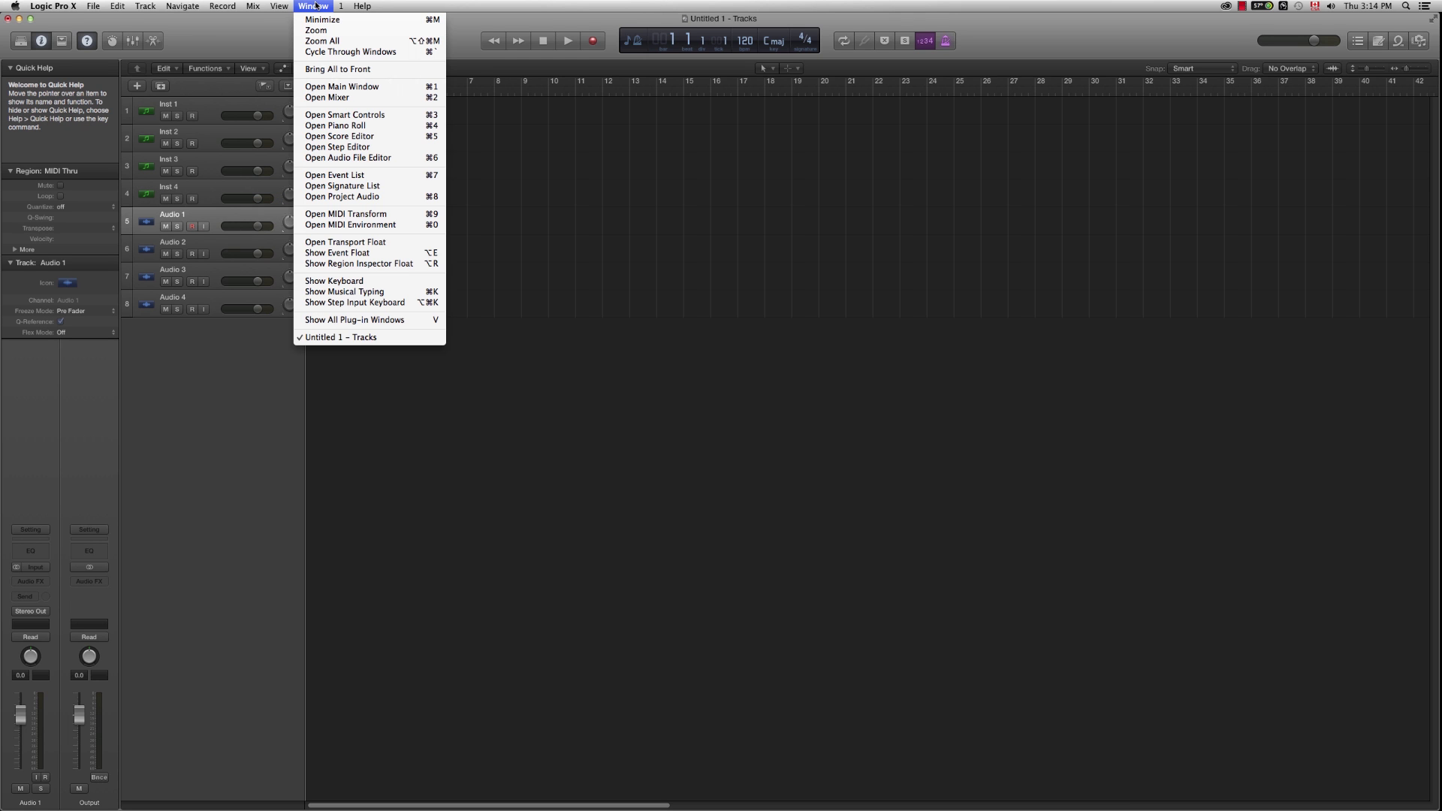
mouse_move(282, 6)
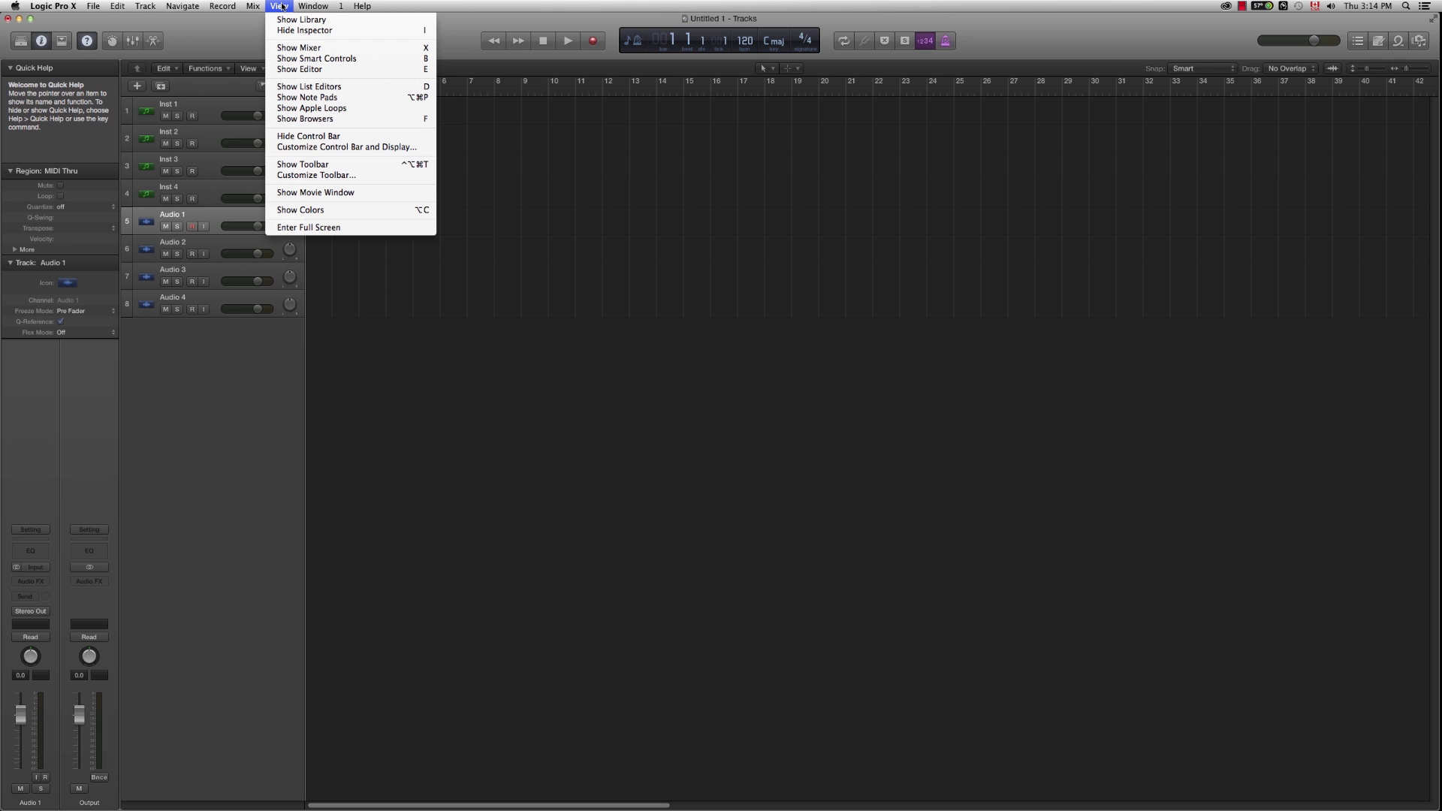
click(281, 47)
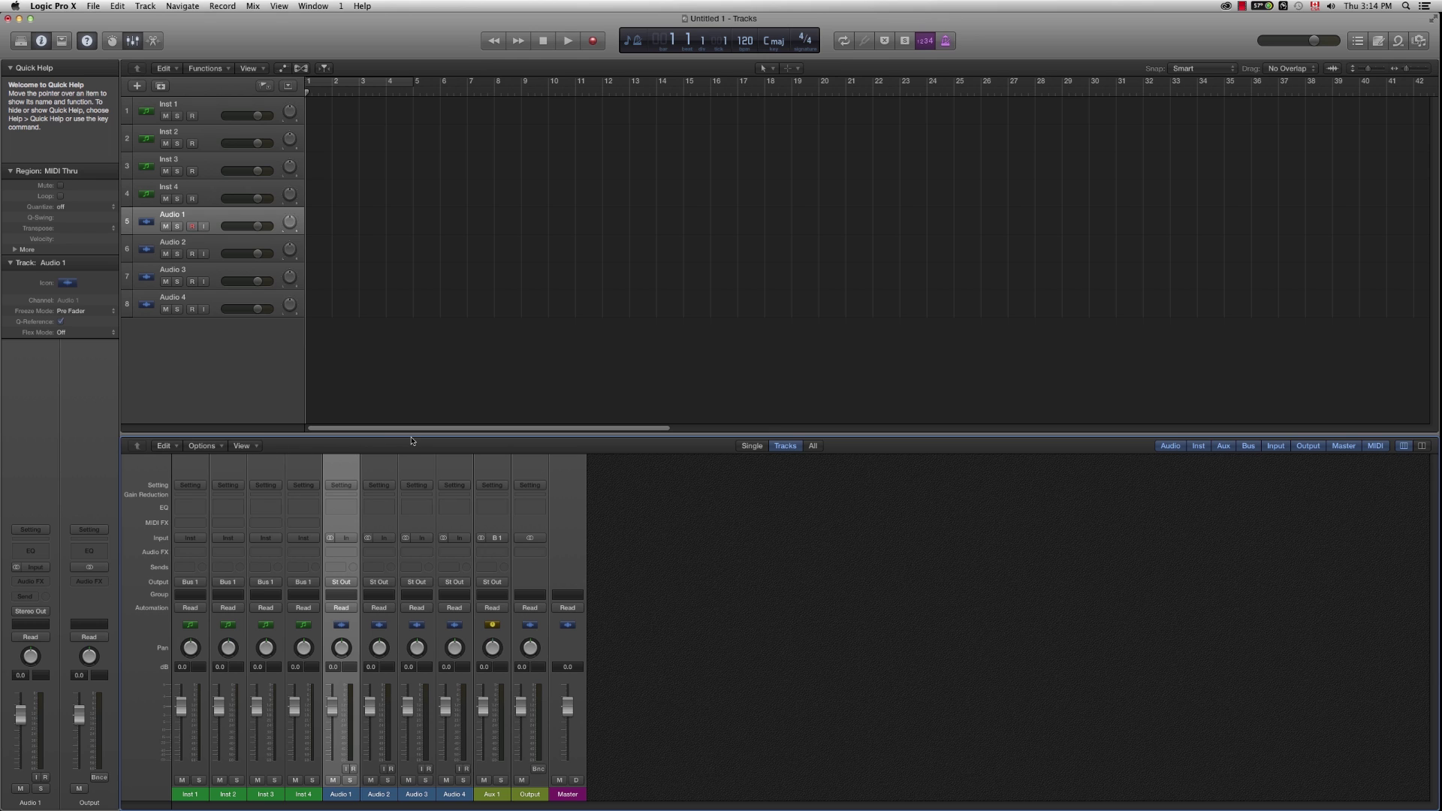
drag(411, 434, 413, 460)
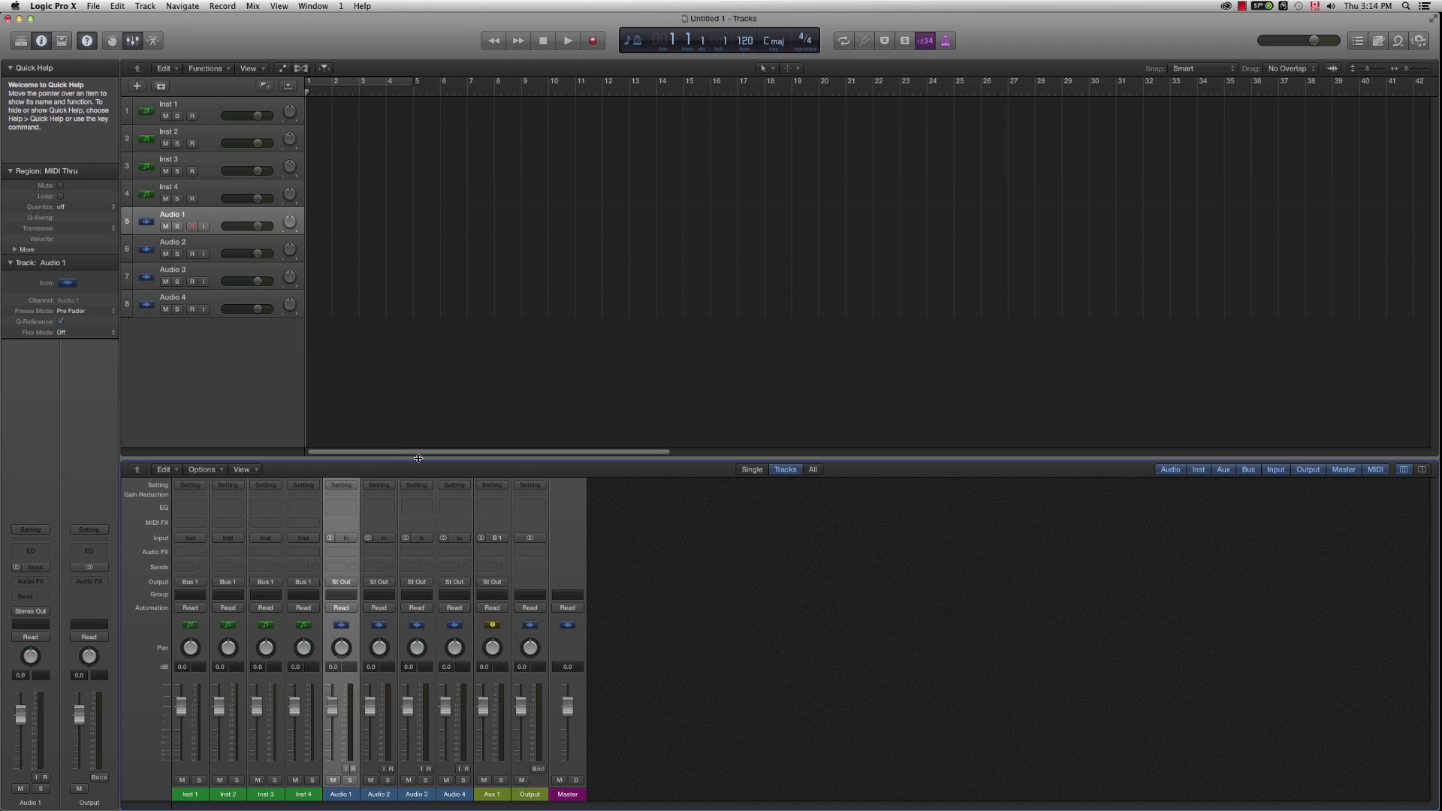
key(x)
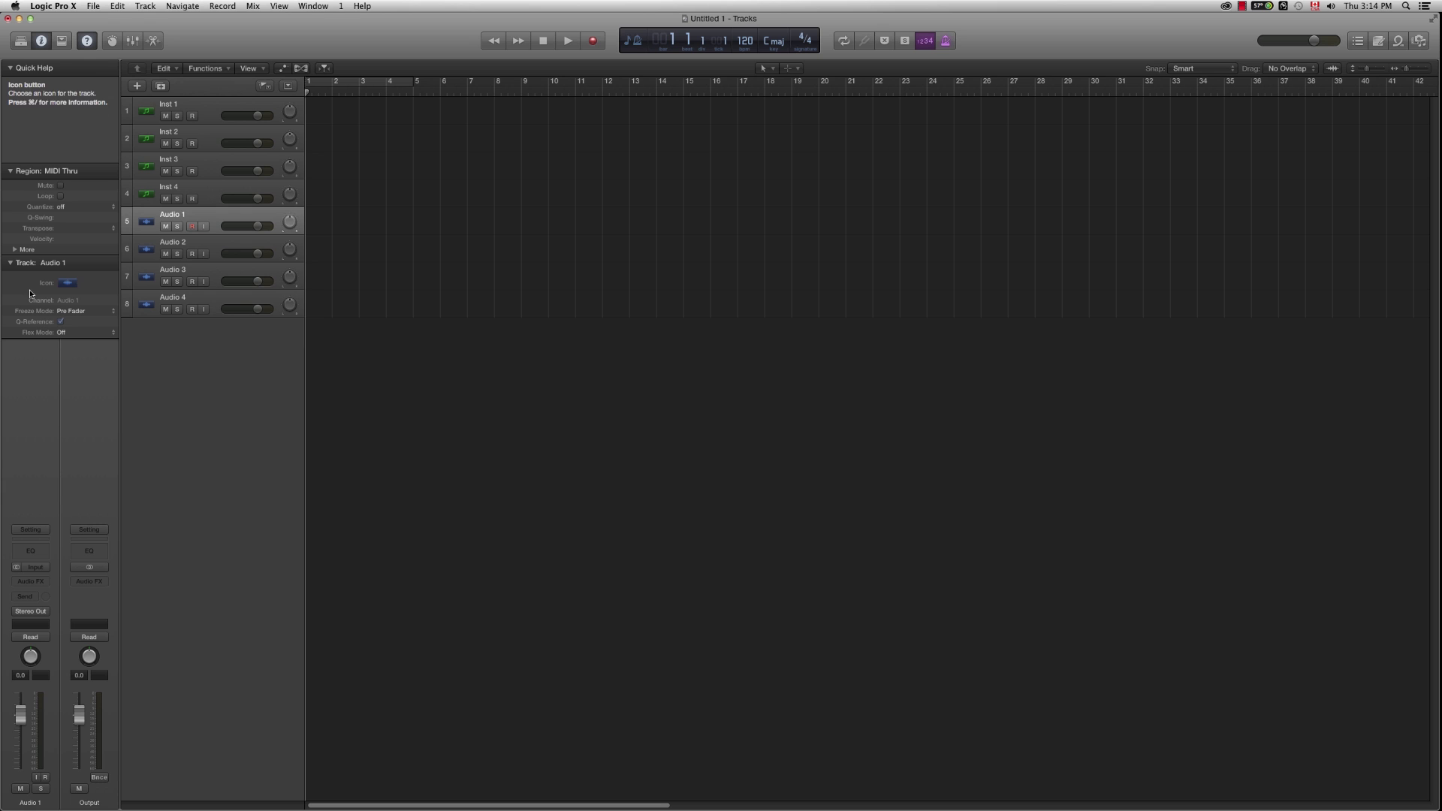
Step: Select the audio tracks one after another to compare their inspector channel strips, ending on Audio 4
click(214, 241)
click(211, 272)
click(211, 294)
click(204, 245)
click(209, 212)
click(212, 244)
click(214, 270)
click(211, 297)
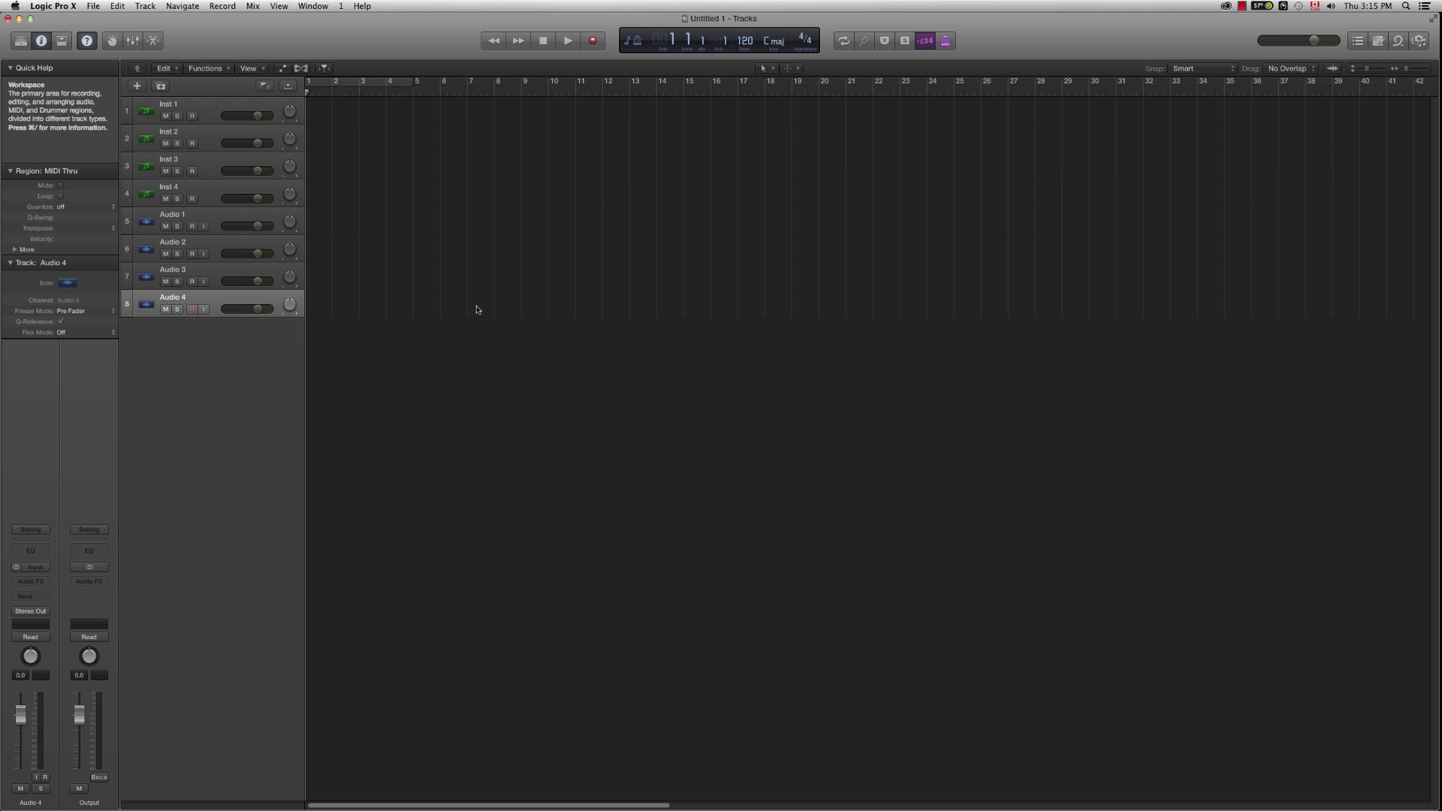
Step: Hide the inspector, show and hide the toolbar, and bring the inspector back
click(41, 41)
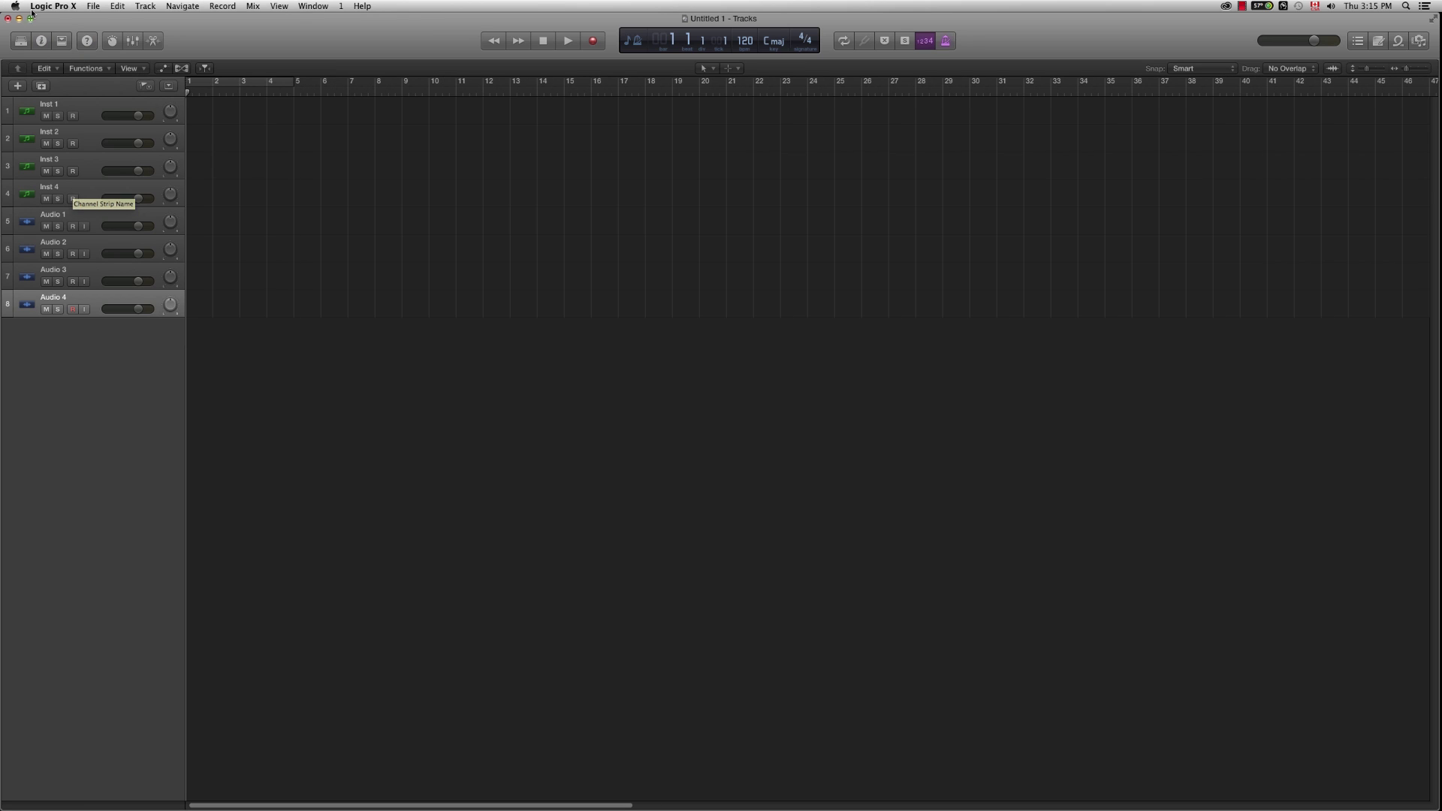
click(62, 42)
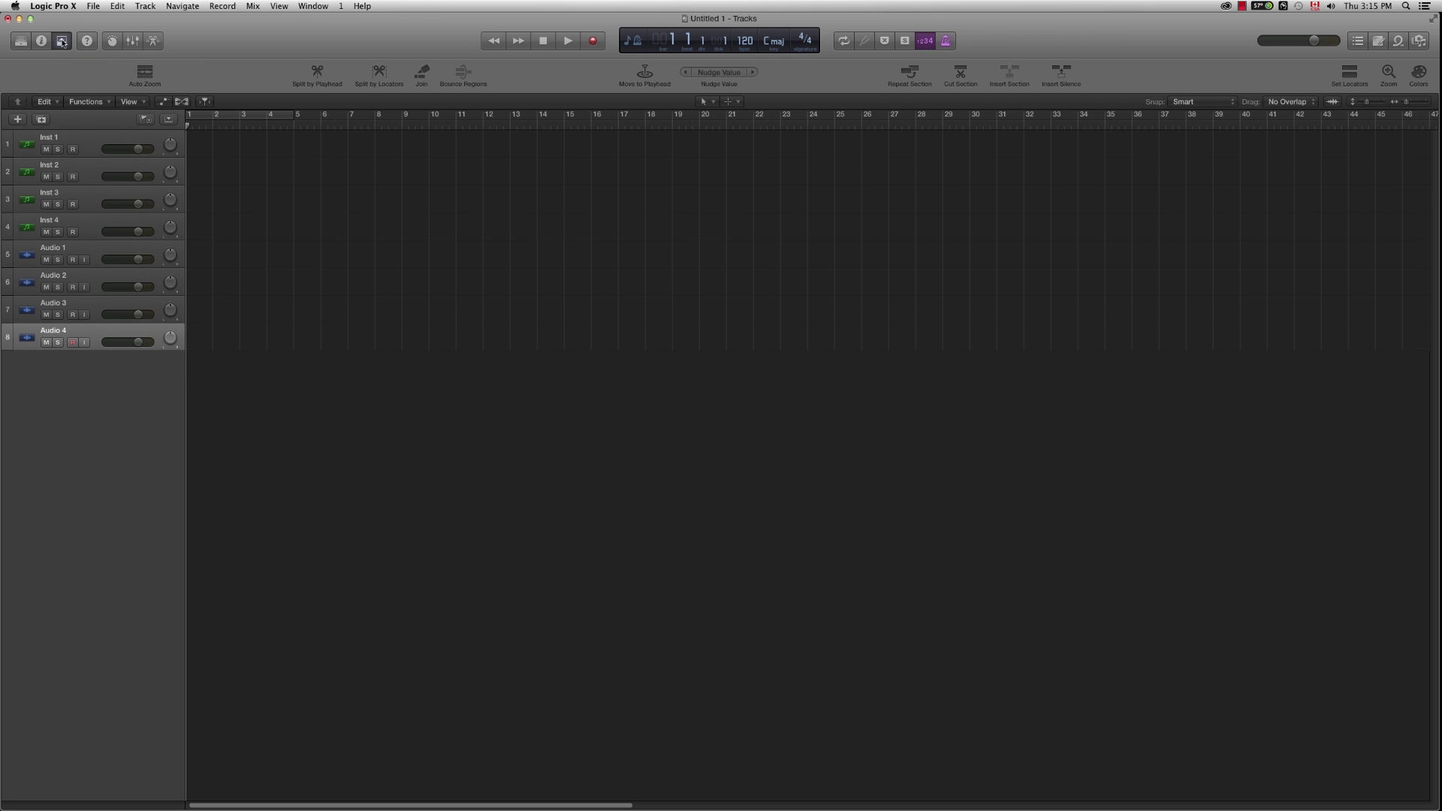
click(62, 41)
click(41, 41)
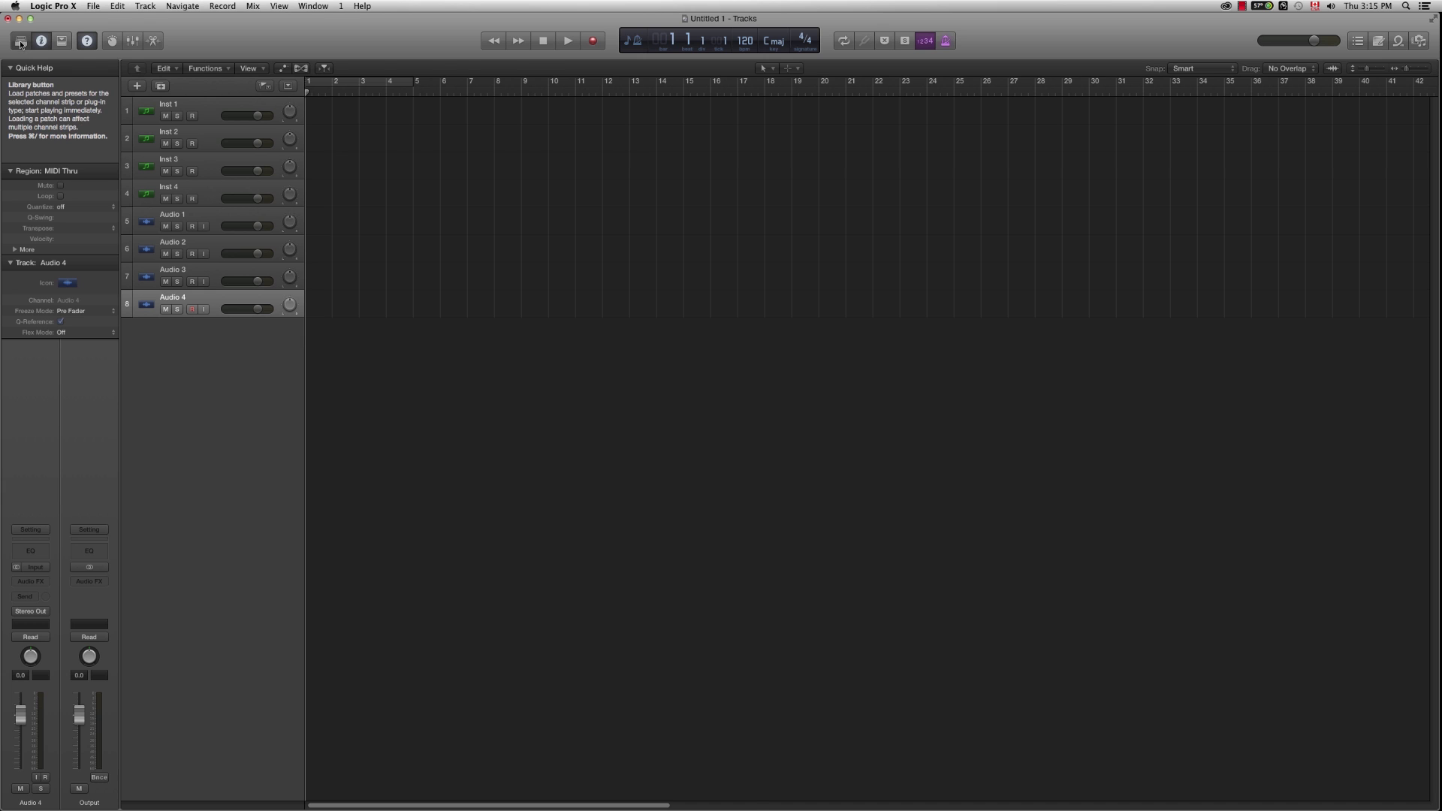
Step: Try the Natural Strum acoustic guitar patch from the Library on Audio 4, undo it, and close the Library
click(21, 42)
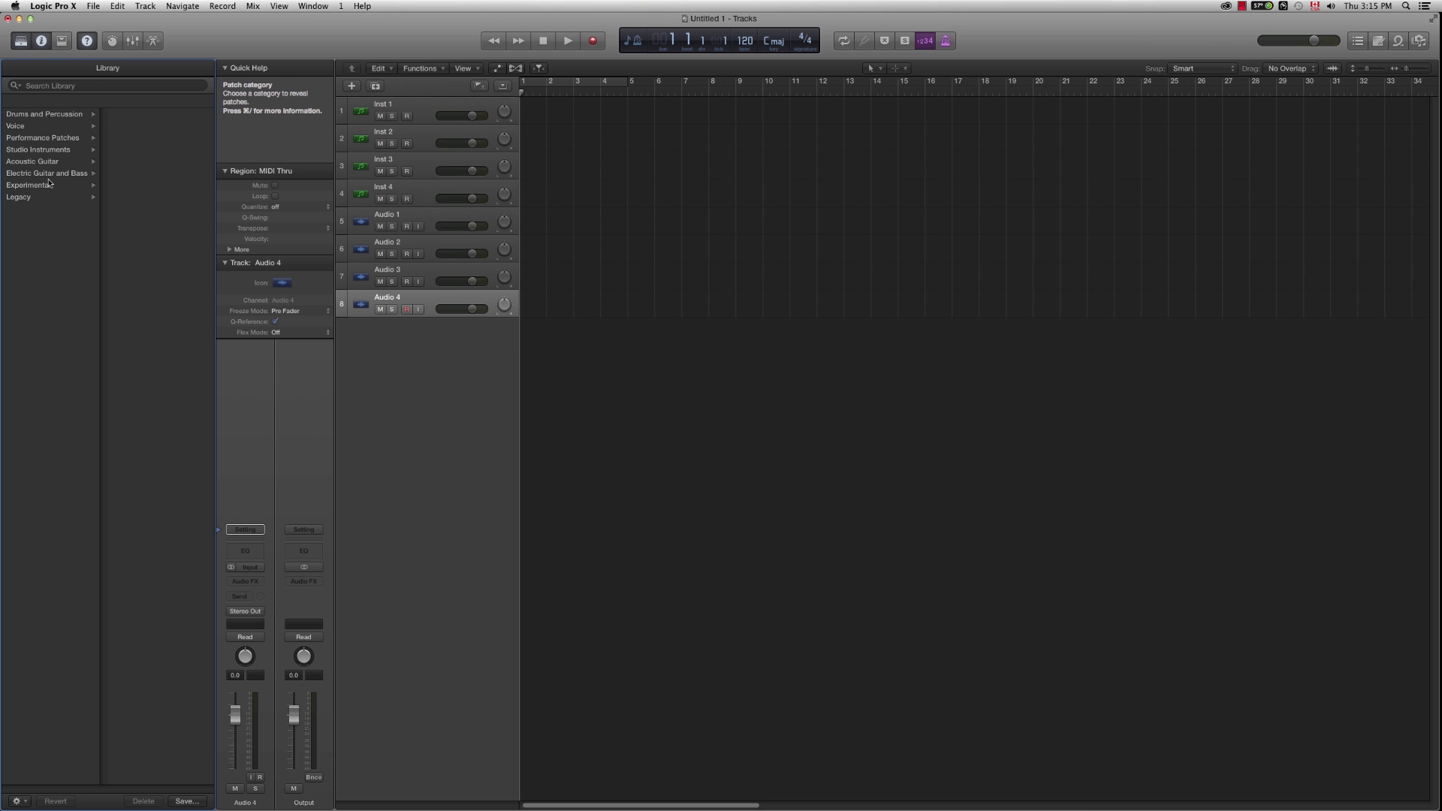
click(33, 162)
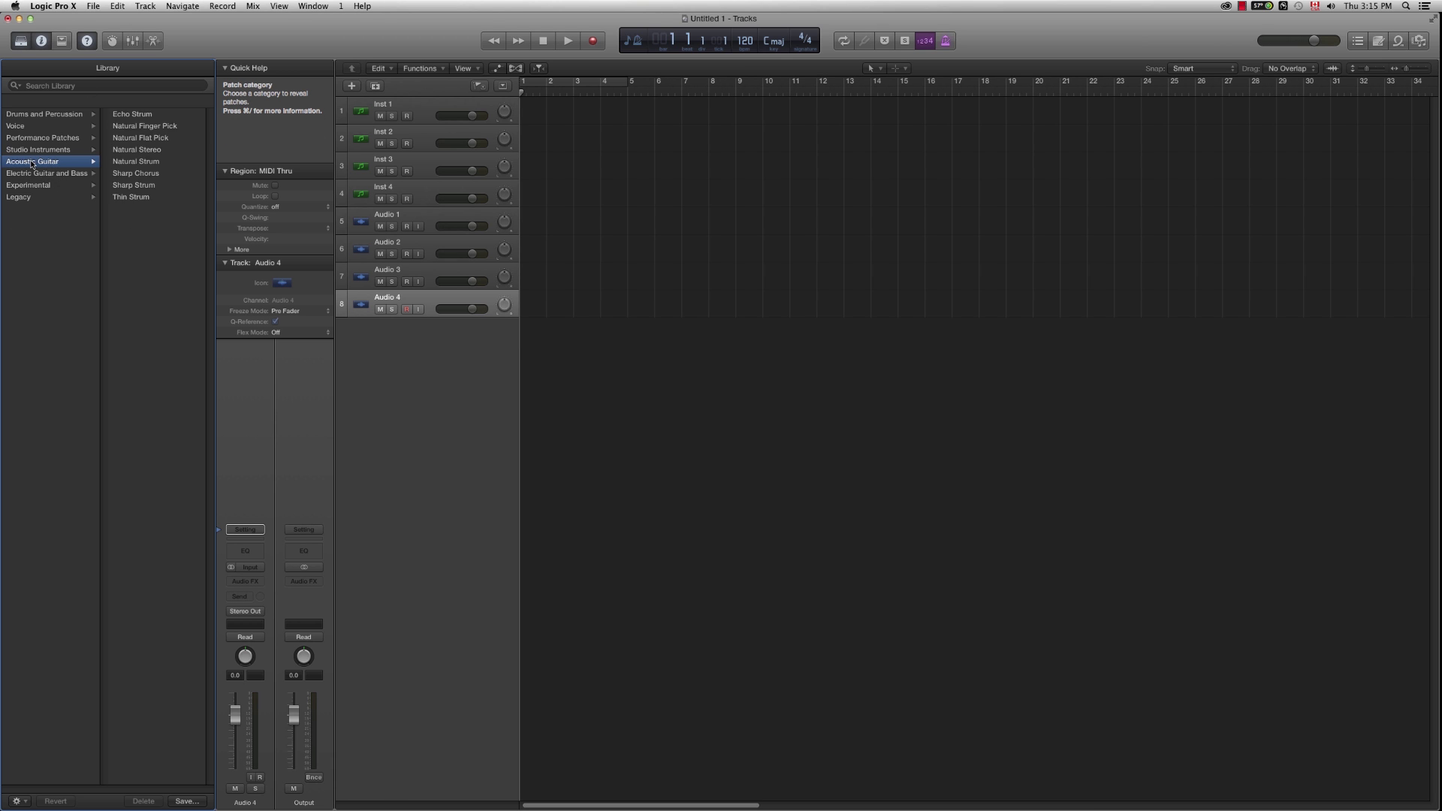
click(141, 165)
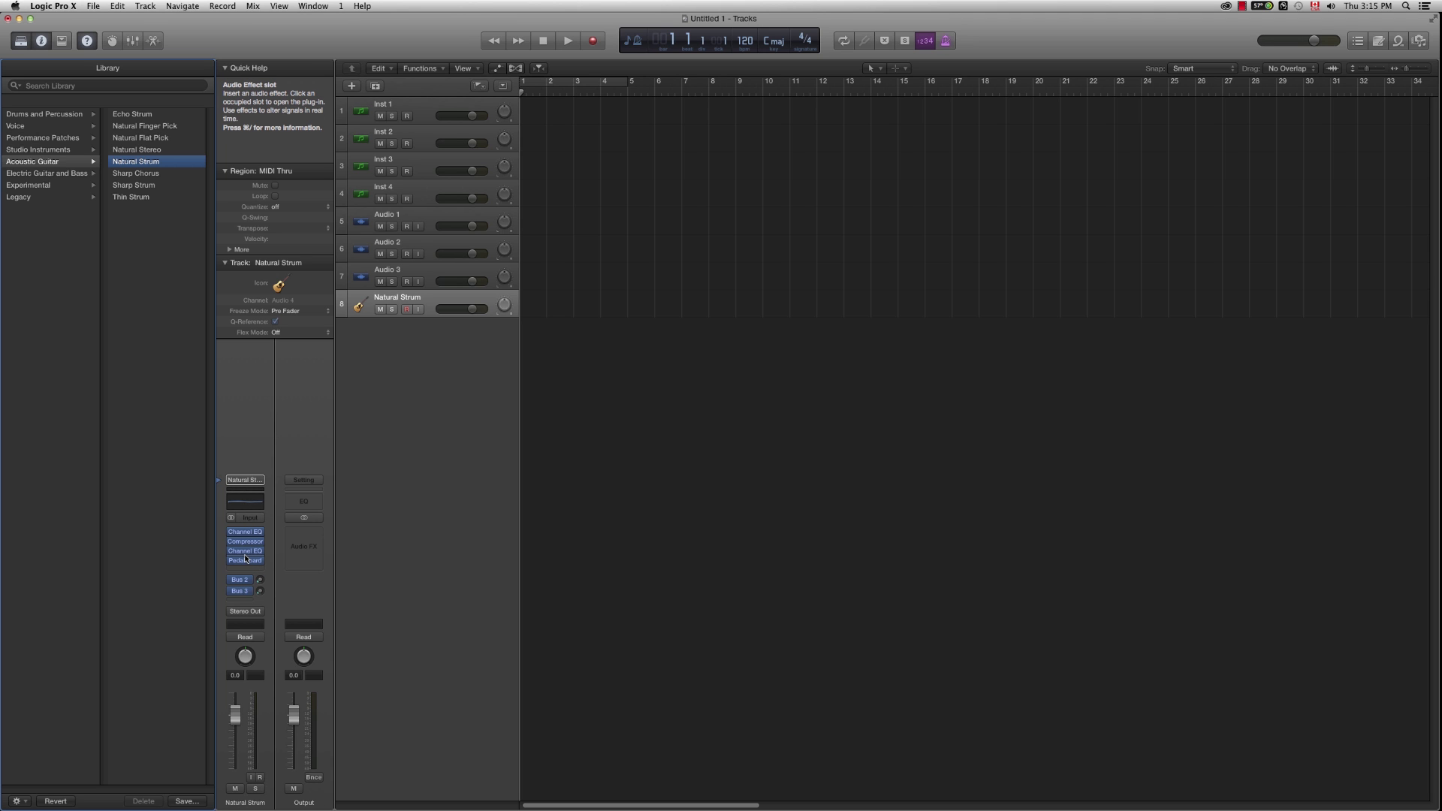
key(super+z)
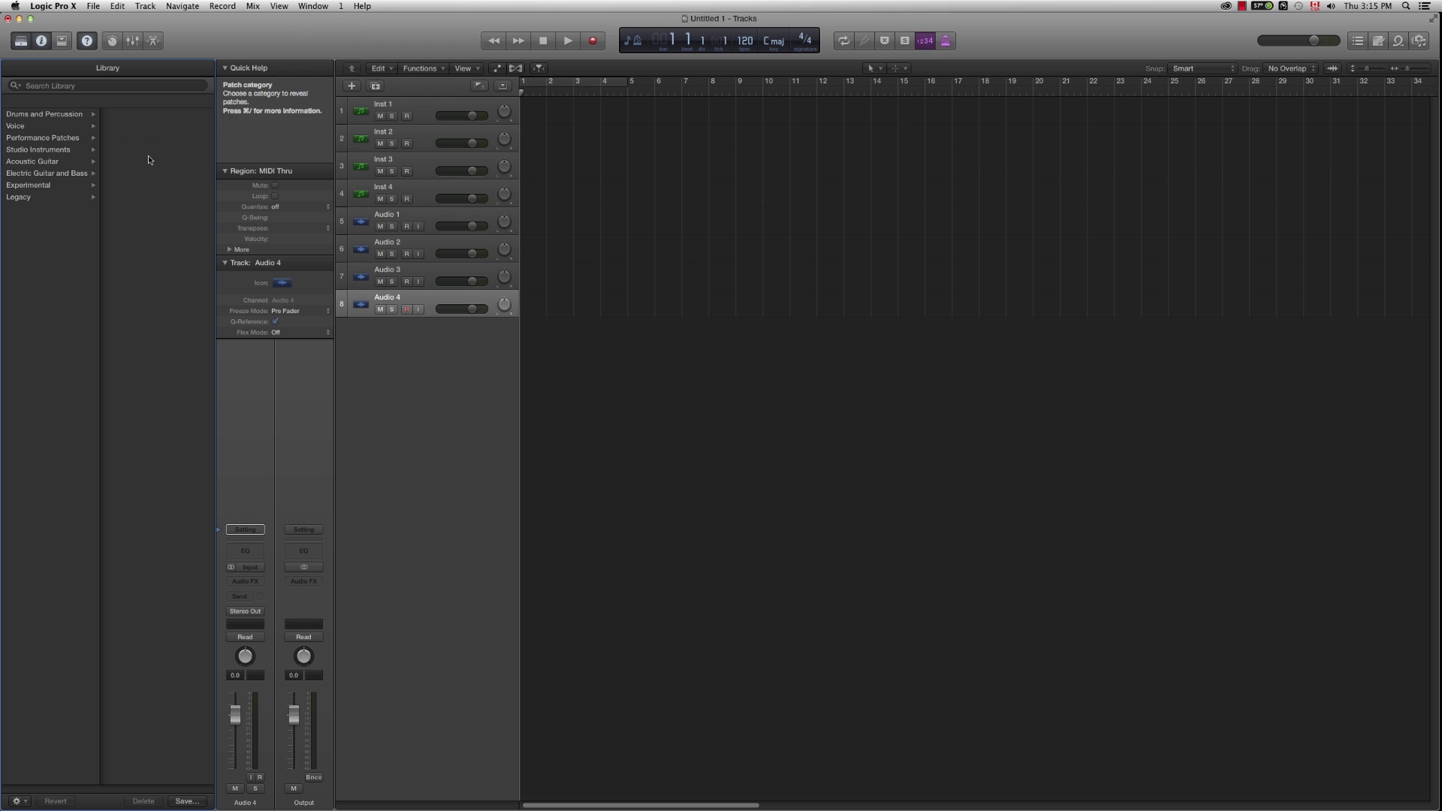
click(20, 40)
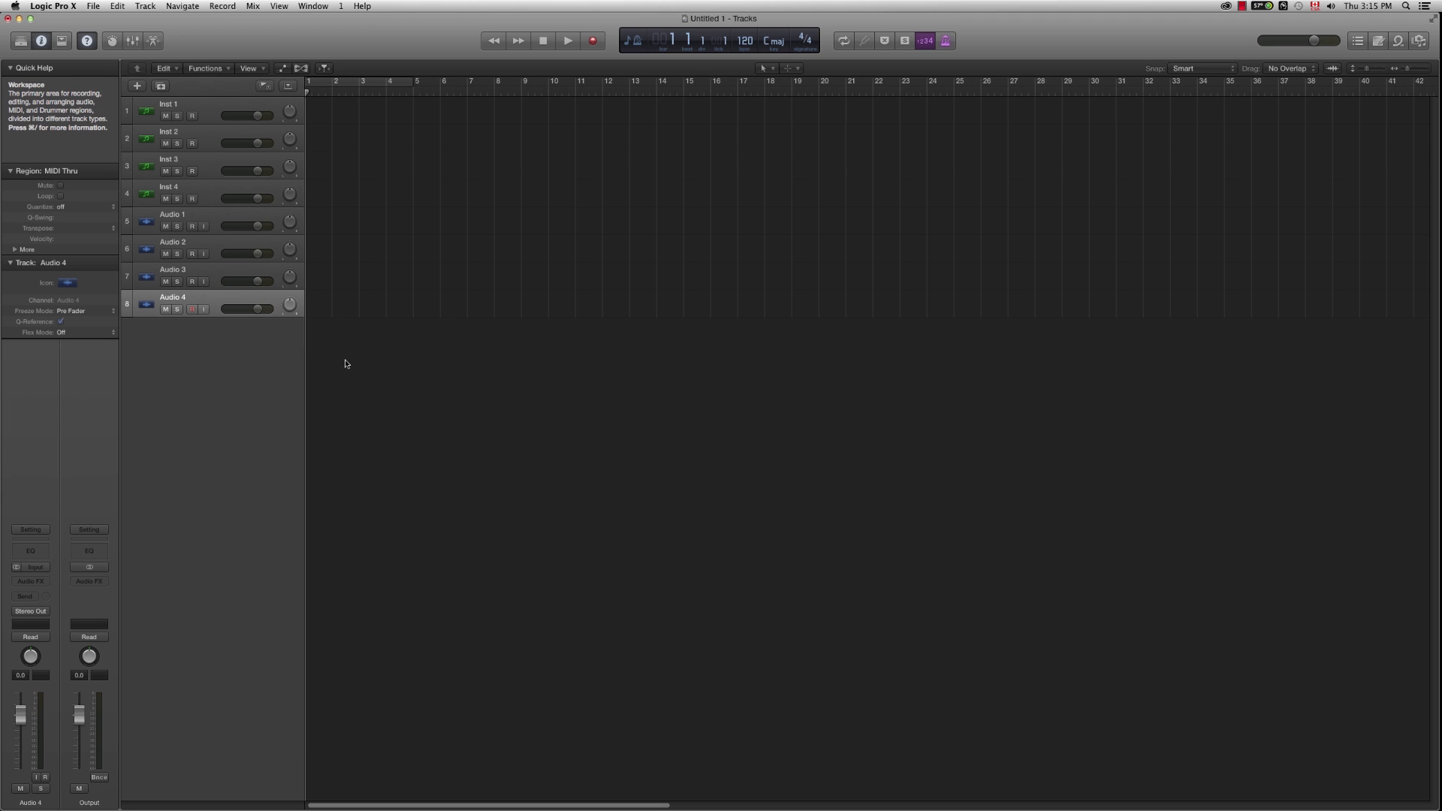
Step: Select the Inst 1 track and turn on the cycle area from bar 1 to bar 5
click(207, 118)
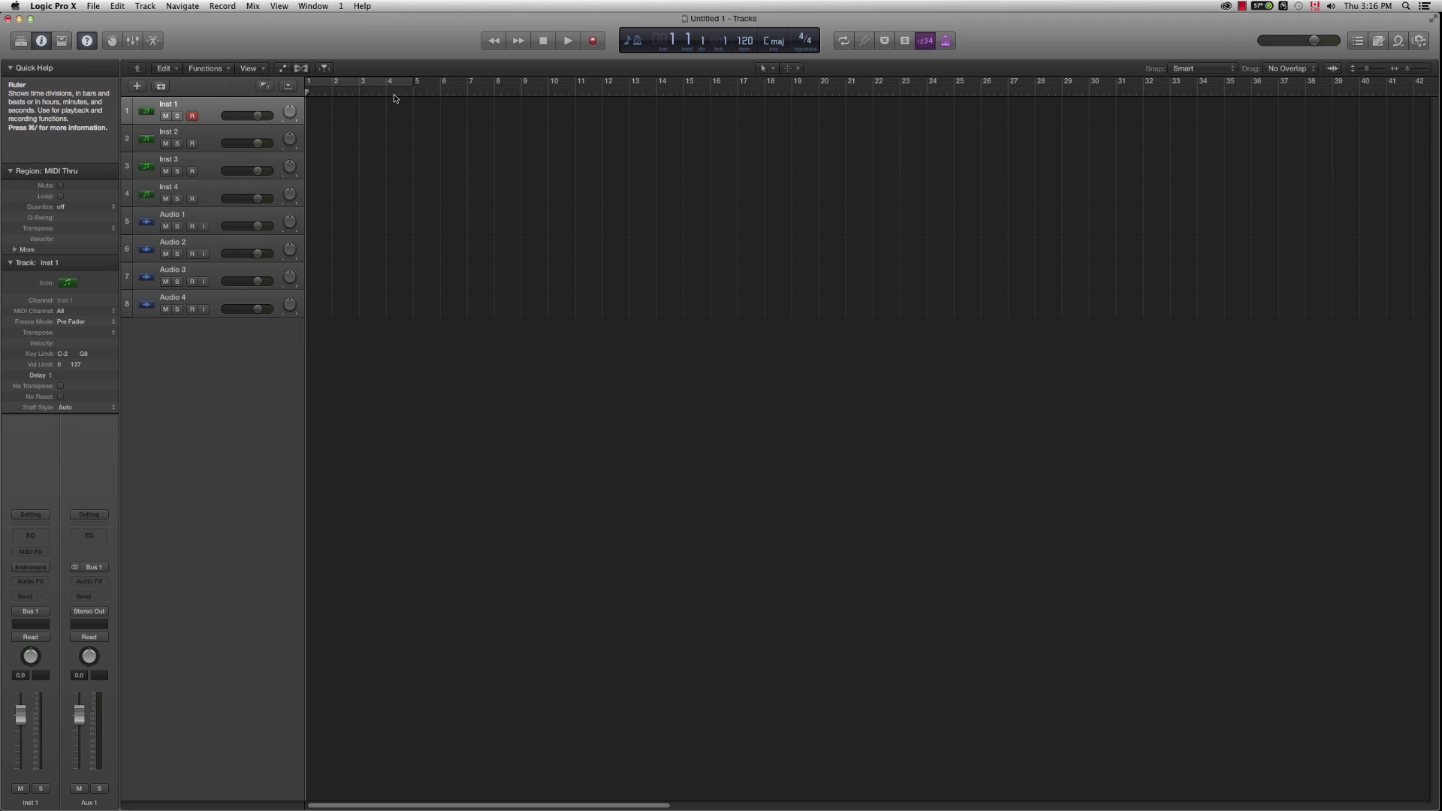
click(353, 88)
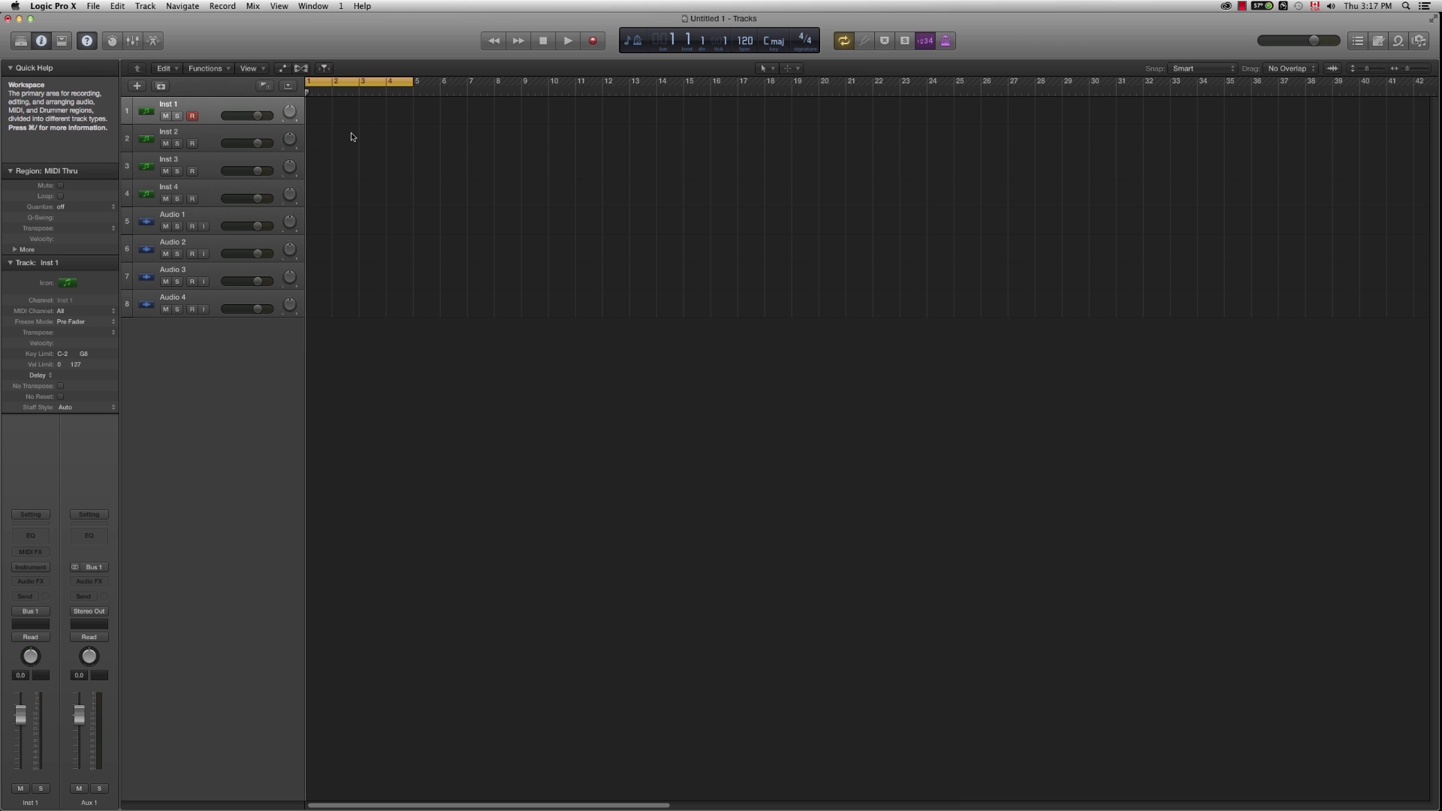
Step: Play and stop the project several times to check playback looping within the cycle area
click(567, 41)
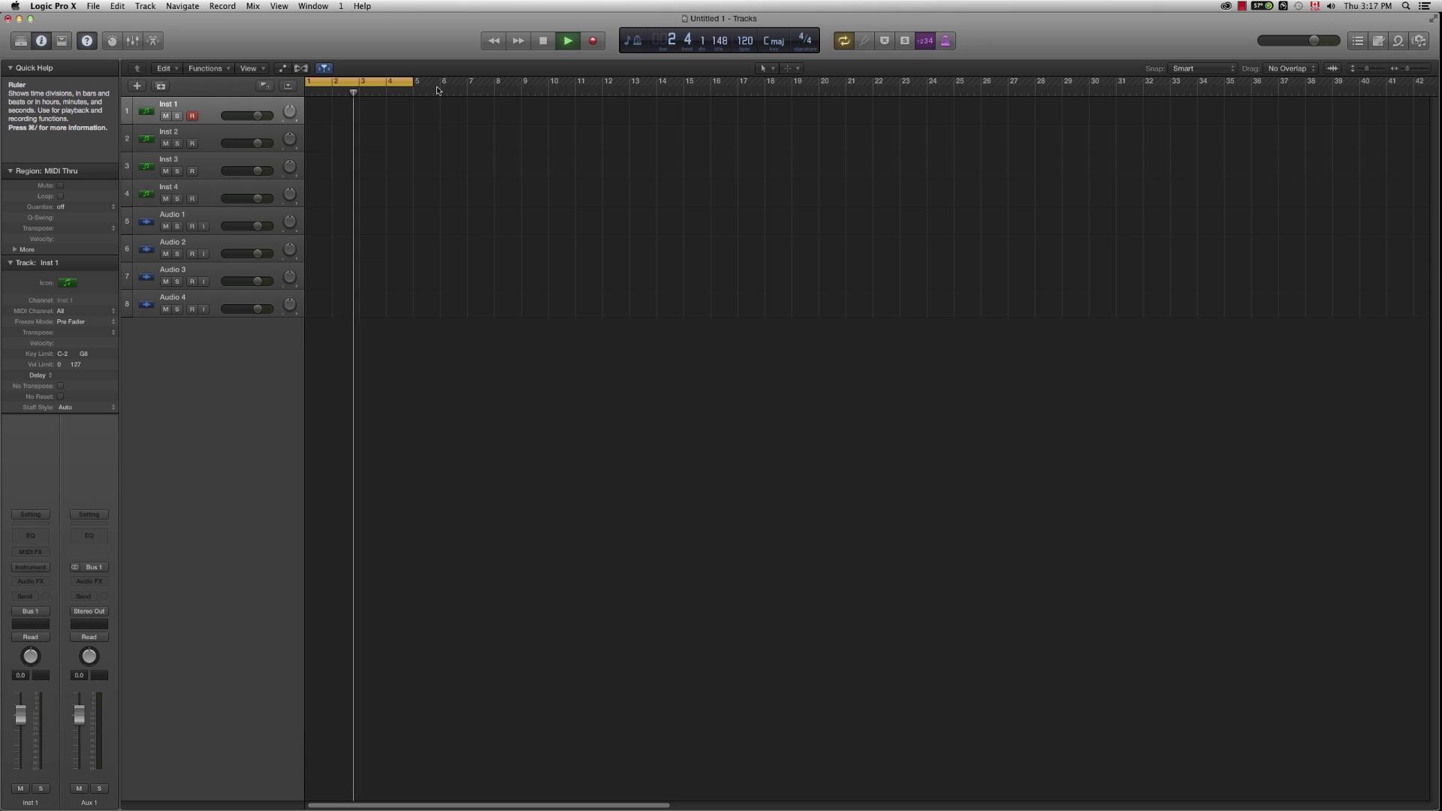
key(space)
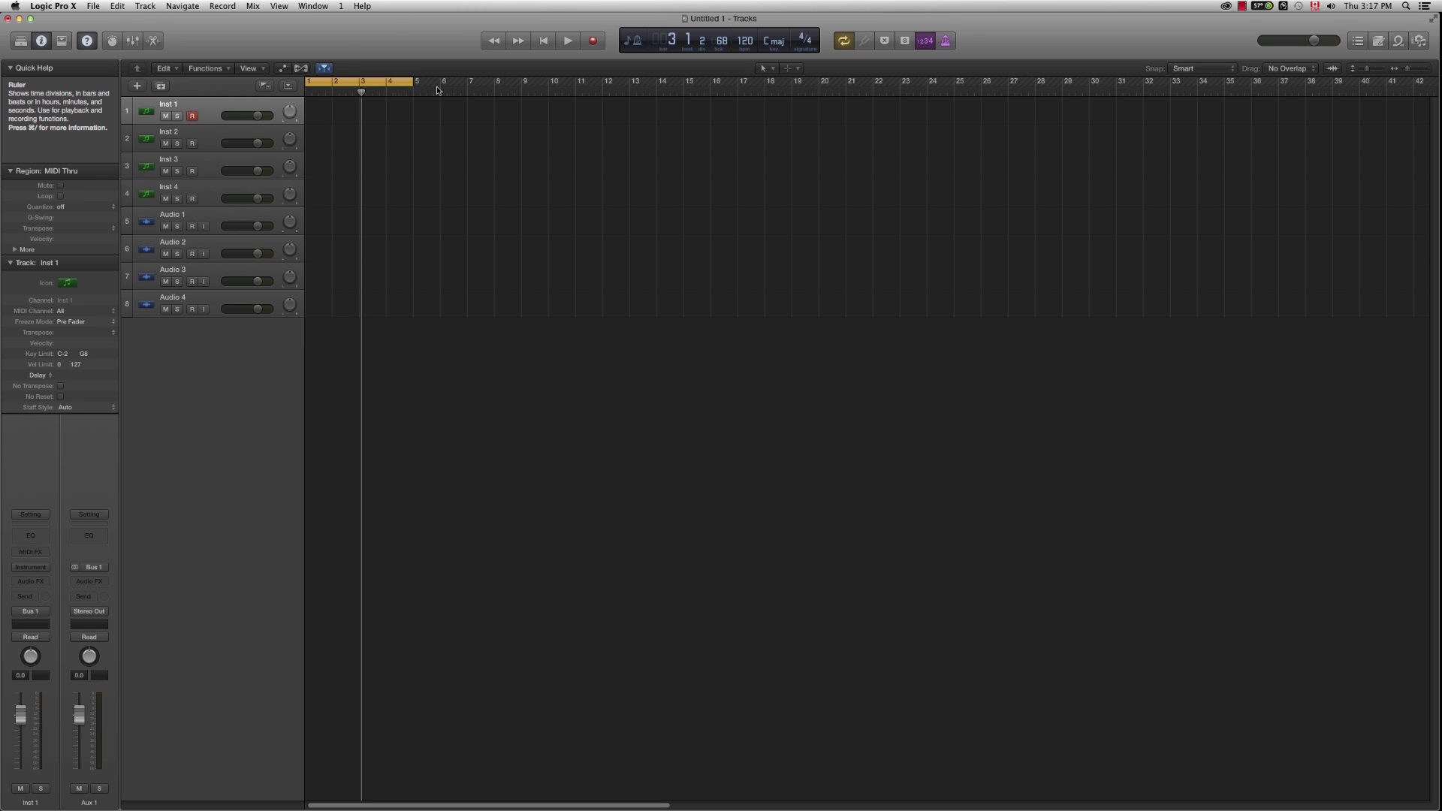
key(space)
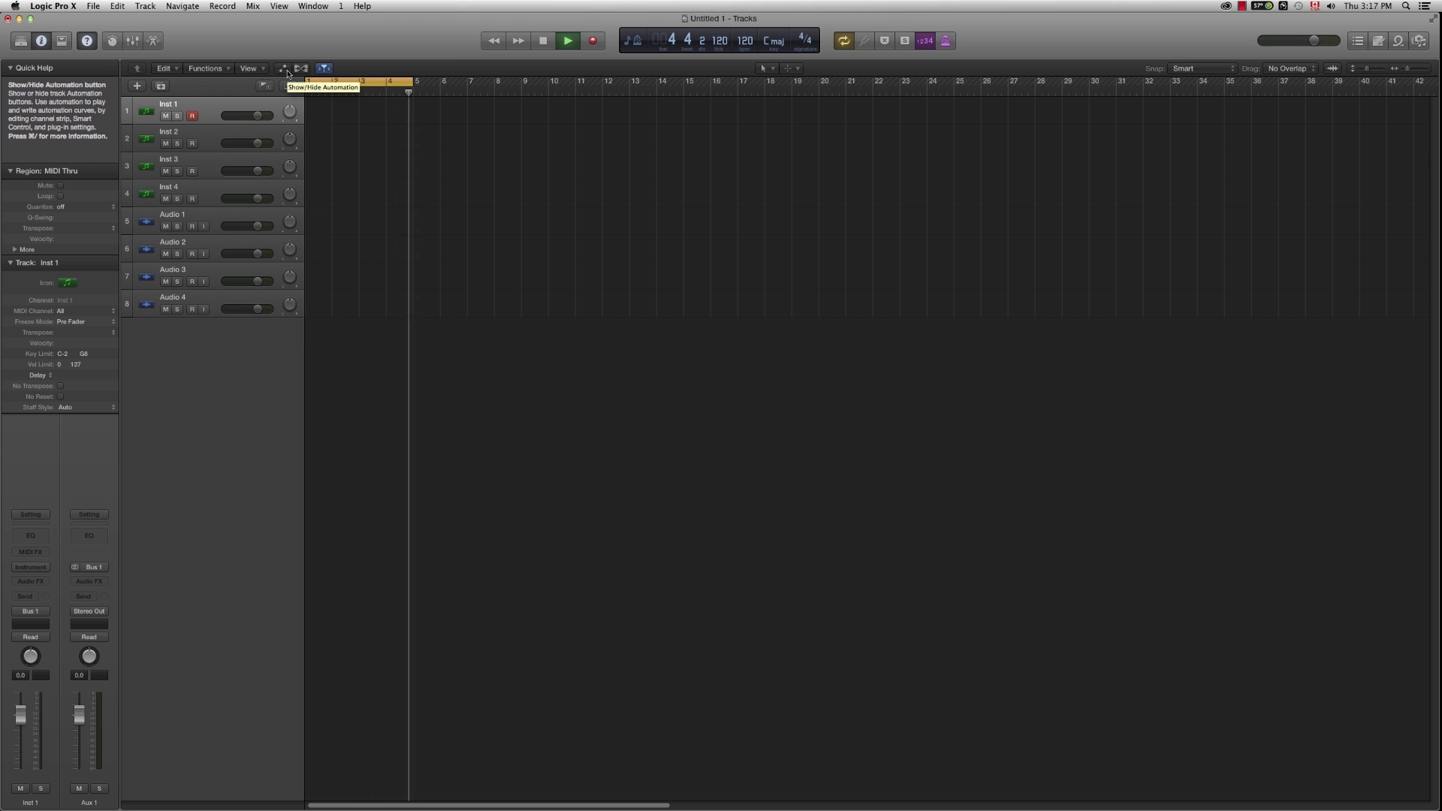
key(space)
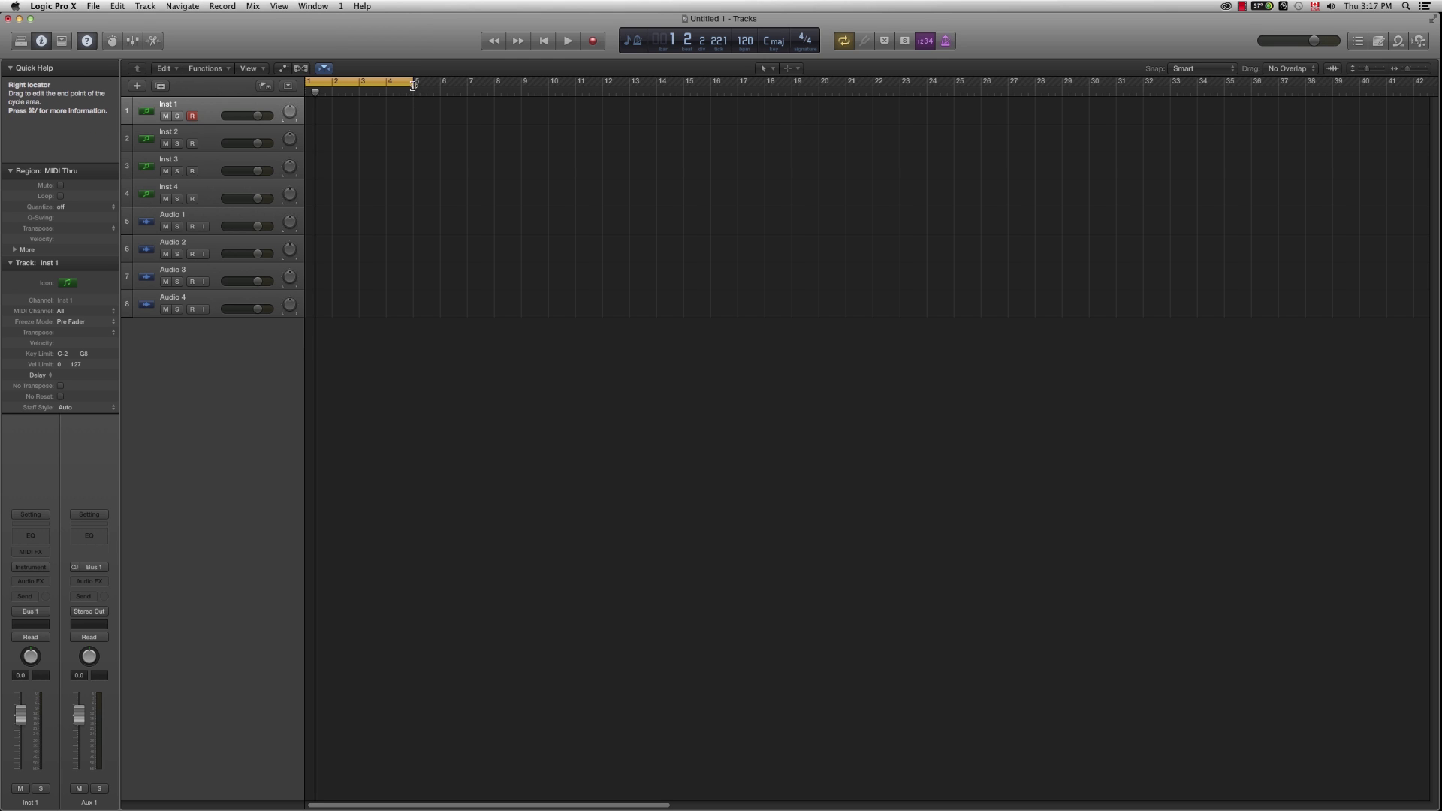
key(space)
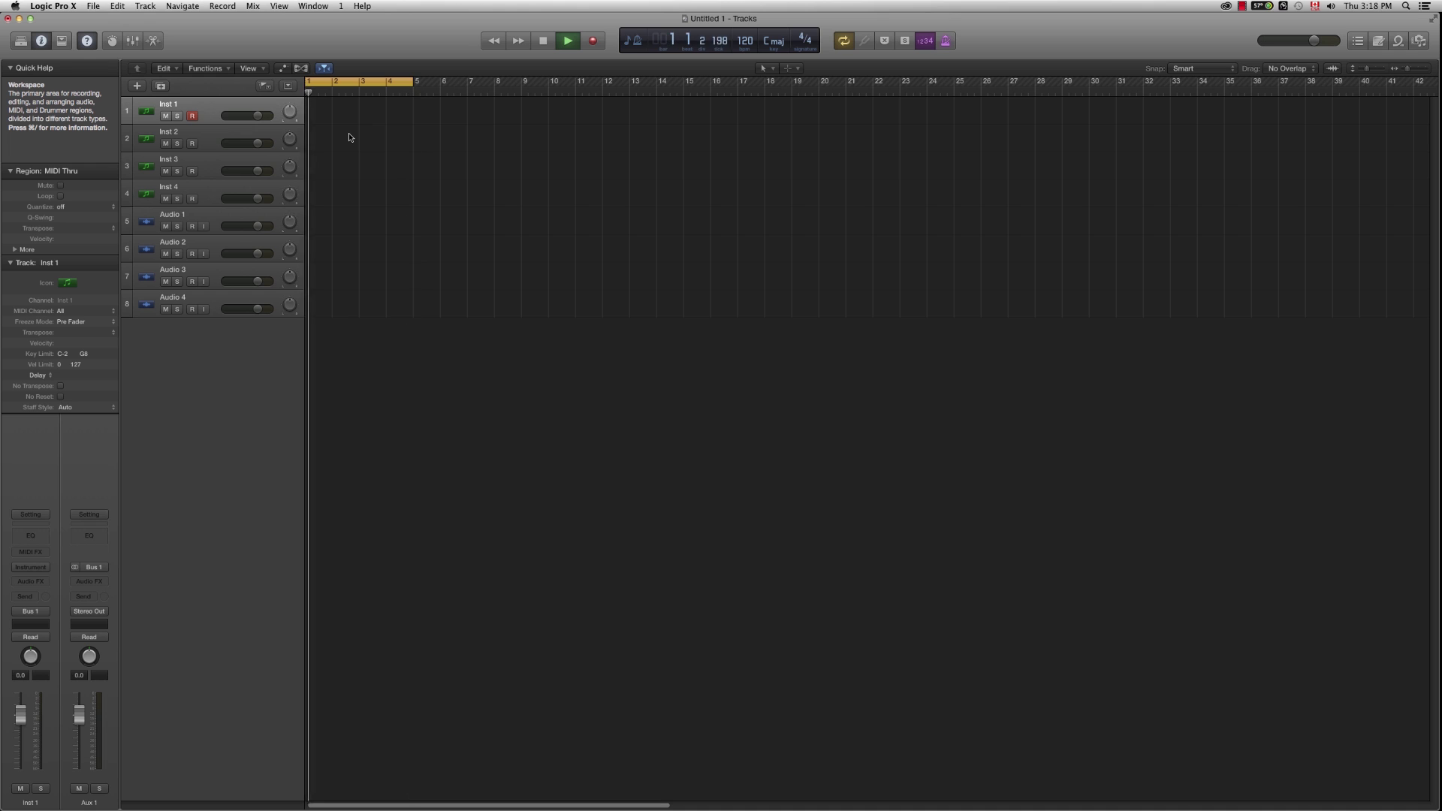
key(space)
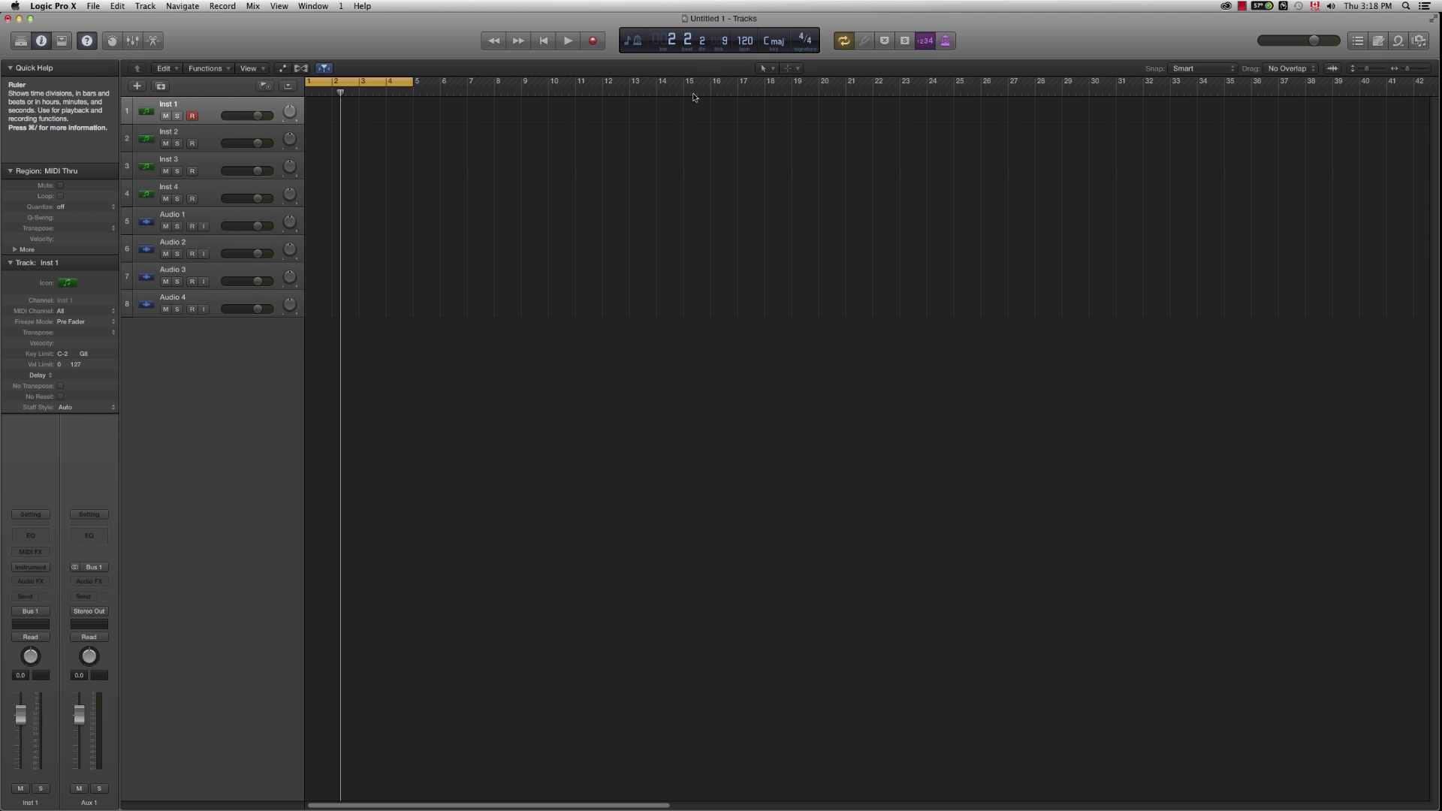
Step: Move the playhead along the ruler to bar 5
click(359, 91)
drag(358, 92, 419, 92)
Step: Switch the transport display to the Custom layout and set the project tempo to 91.5
click(631, 42)
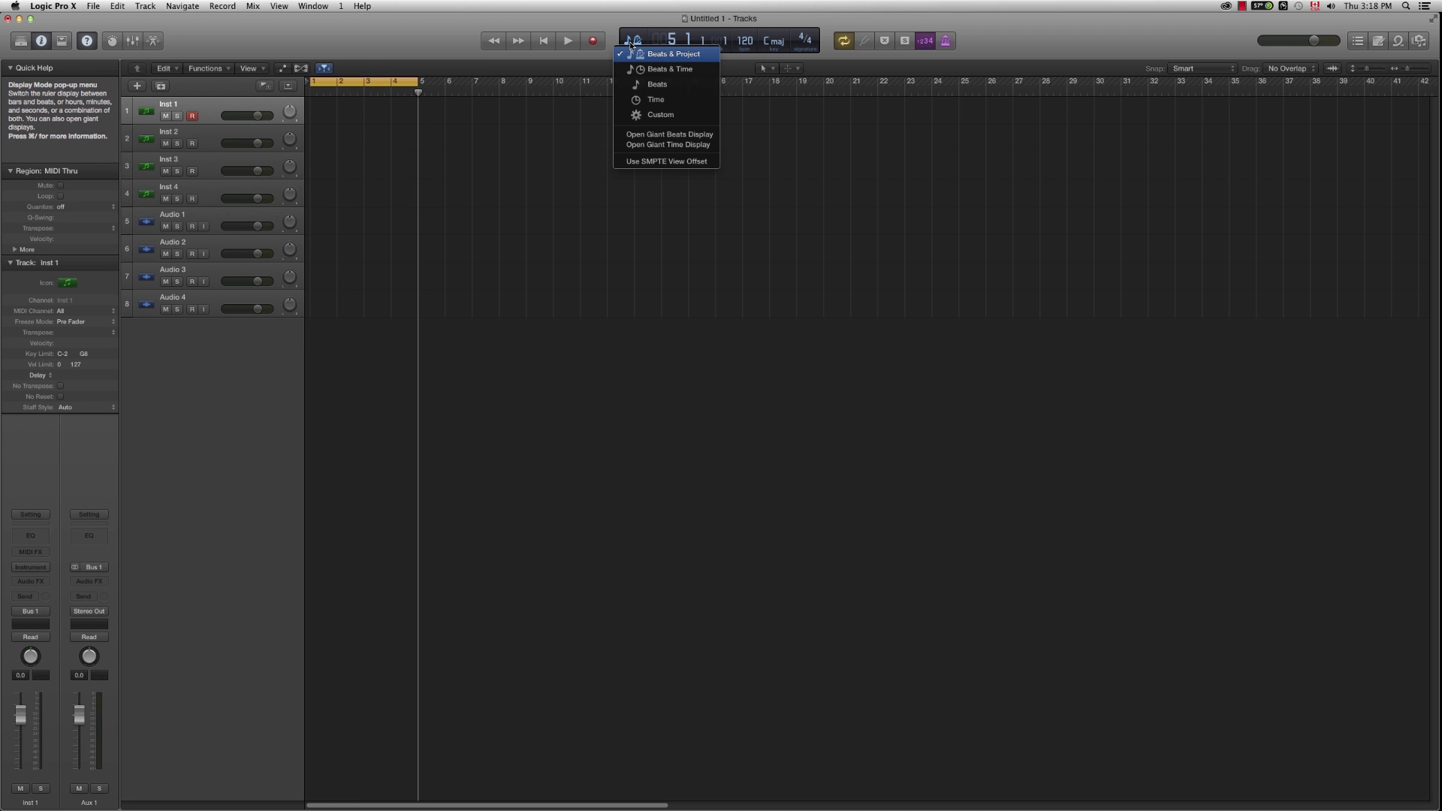
click(653, 116)
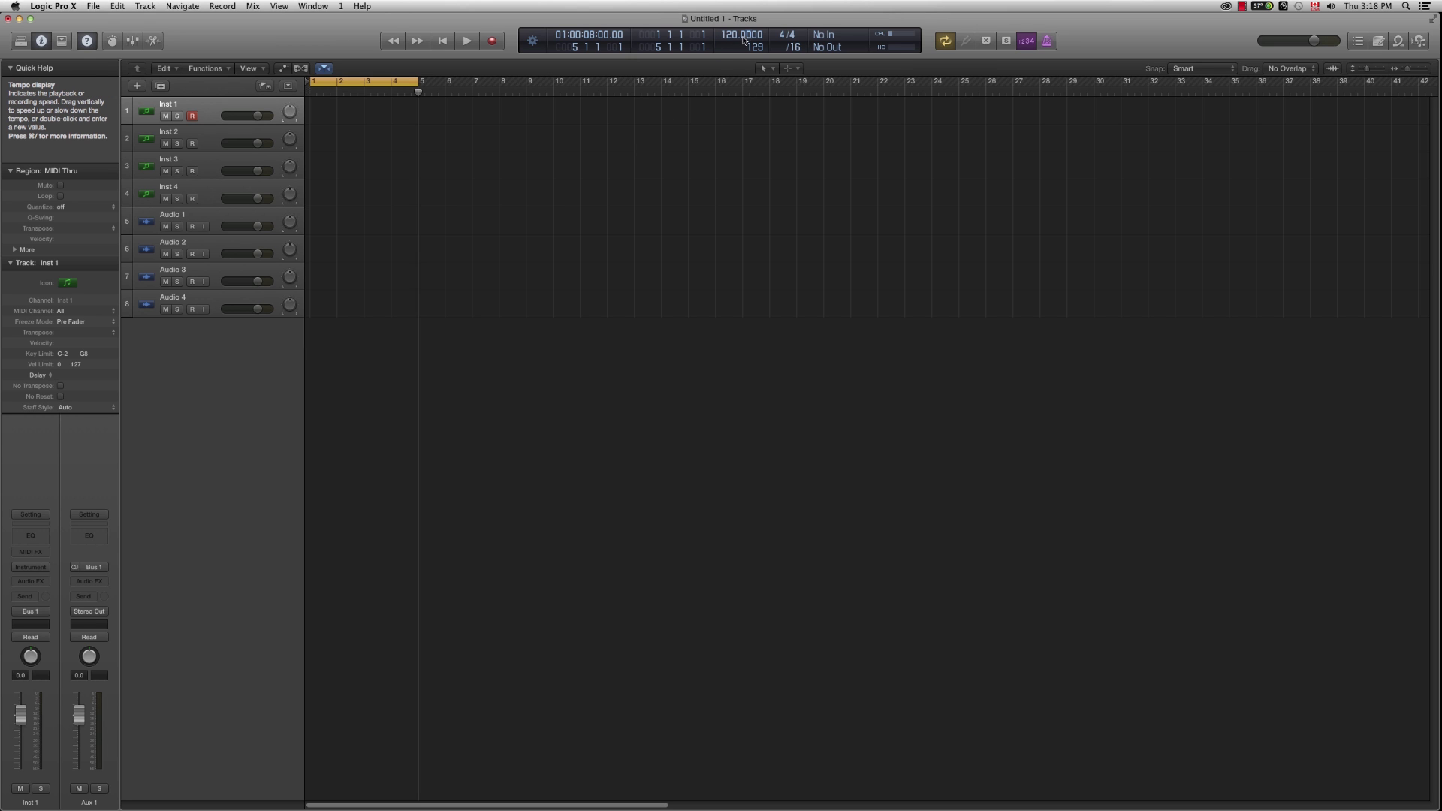
double_click(740, 35)
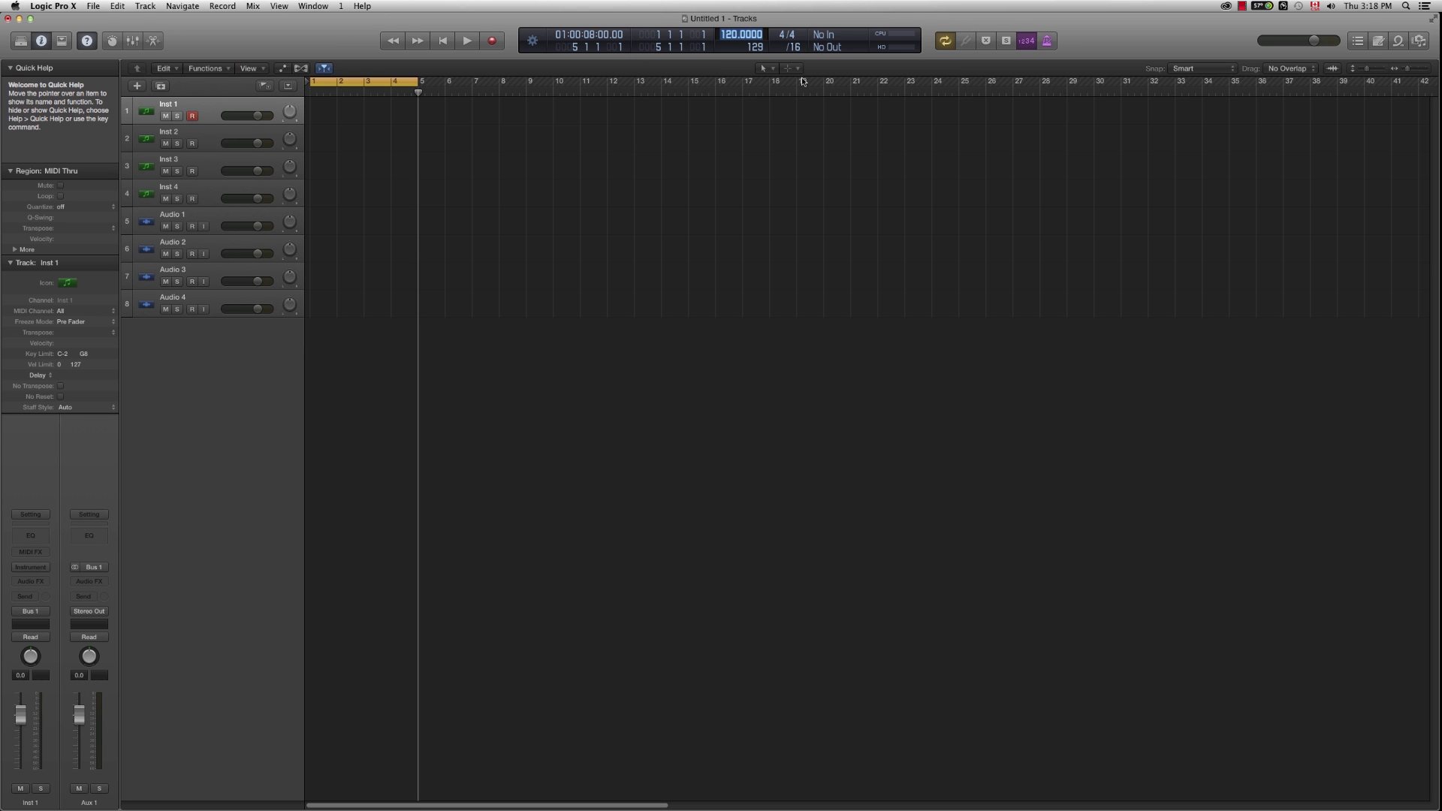
text(91.5)
key(Return)
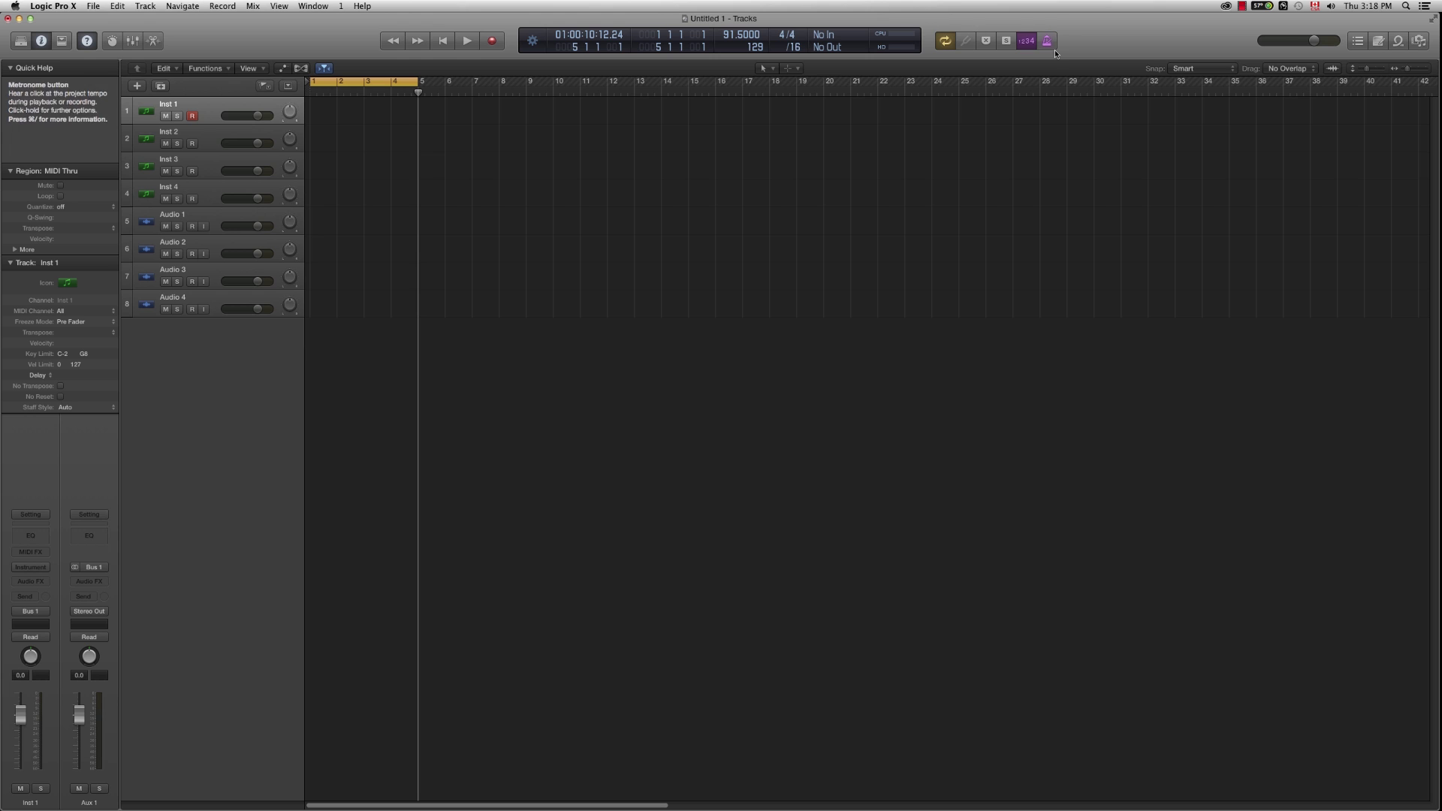
click(945, 42)
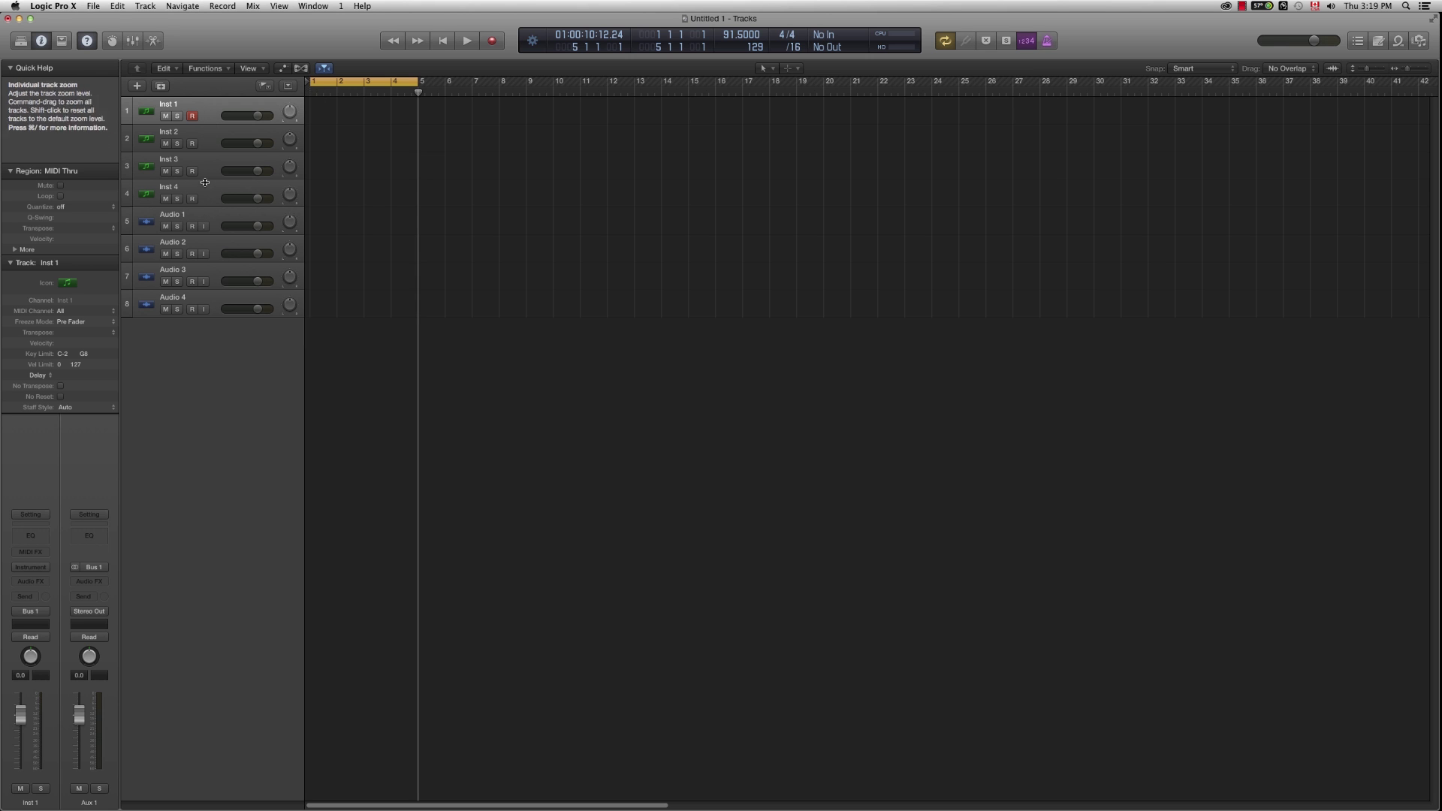
Step: Select the Audio 1 track, try to record-enable it, and dismiss the alert
click(212, 216)
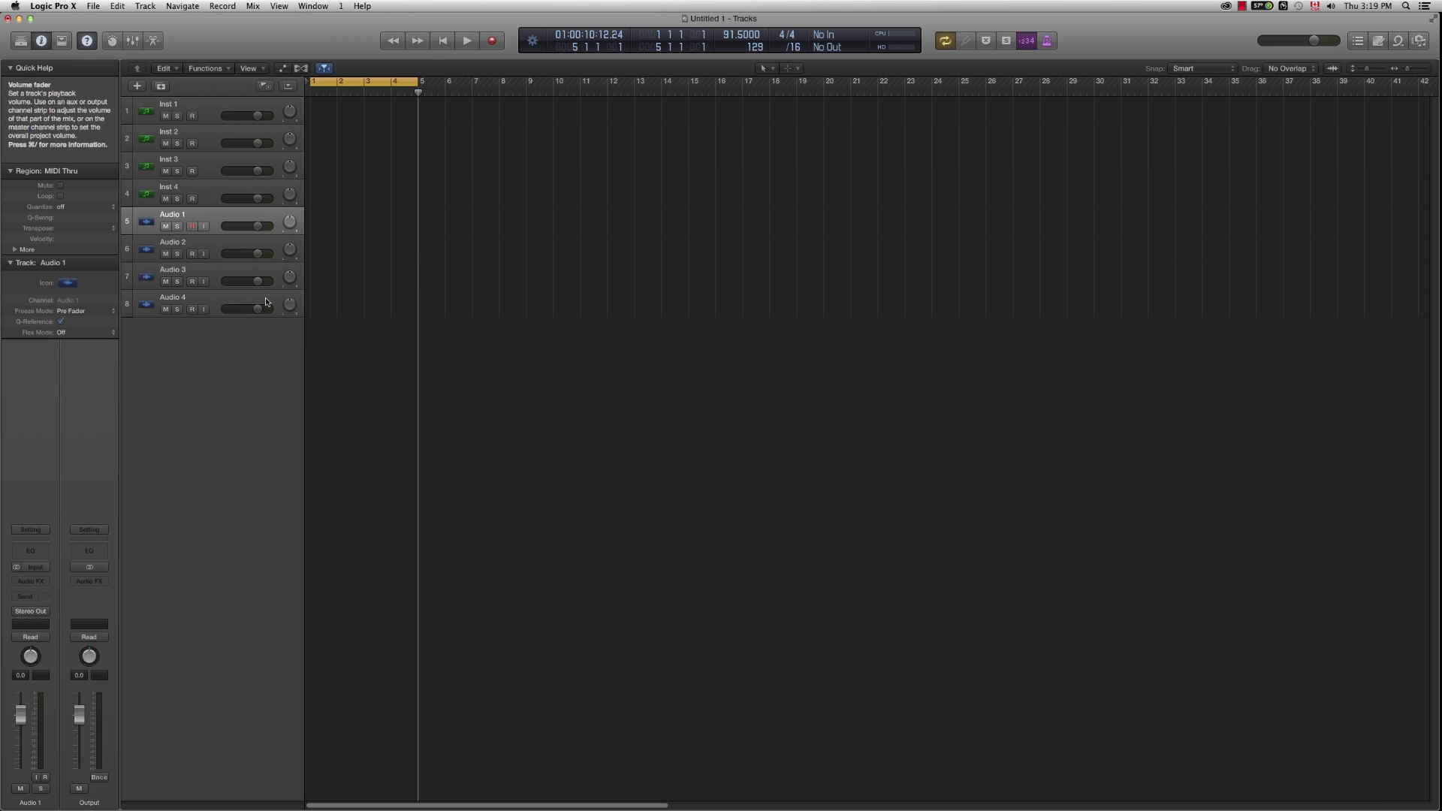
click(192, 227)
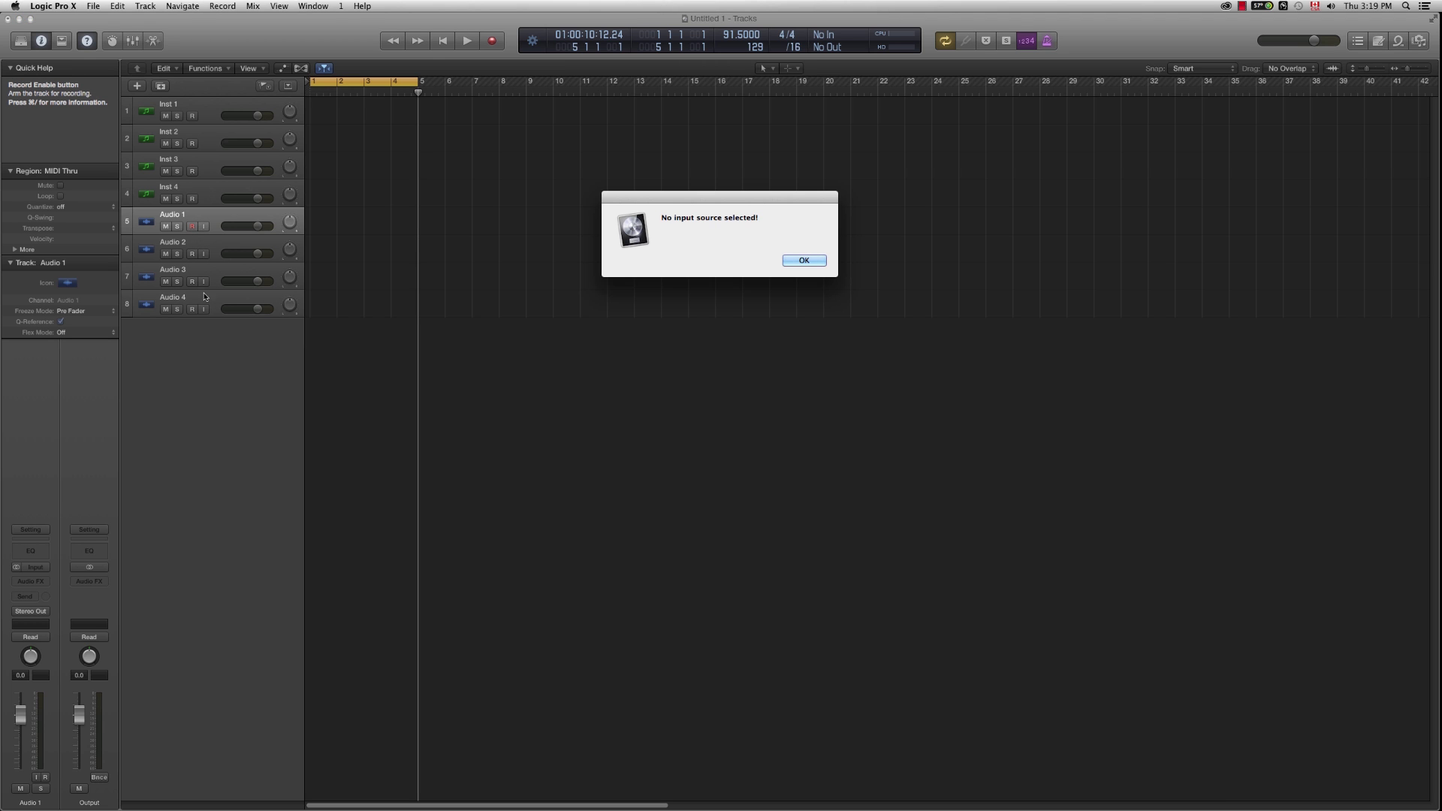
click(801, 263)
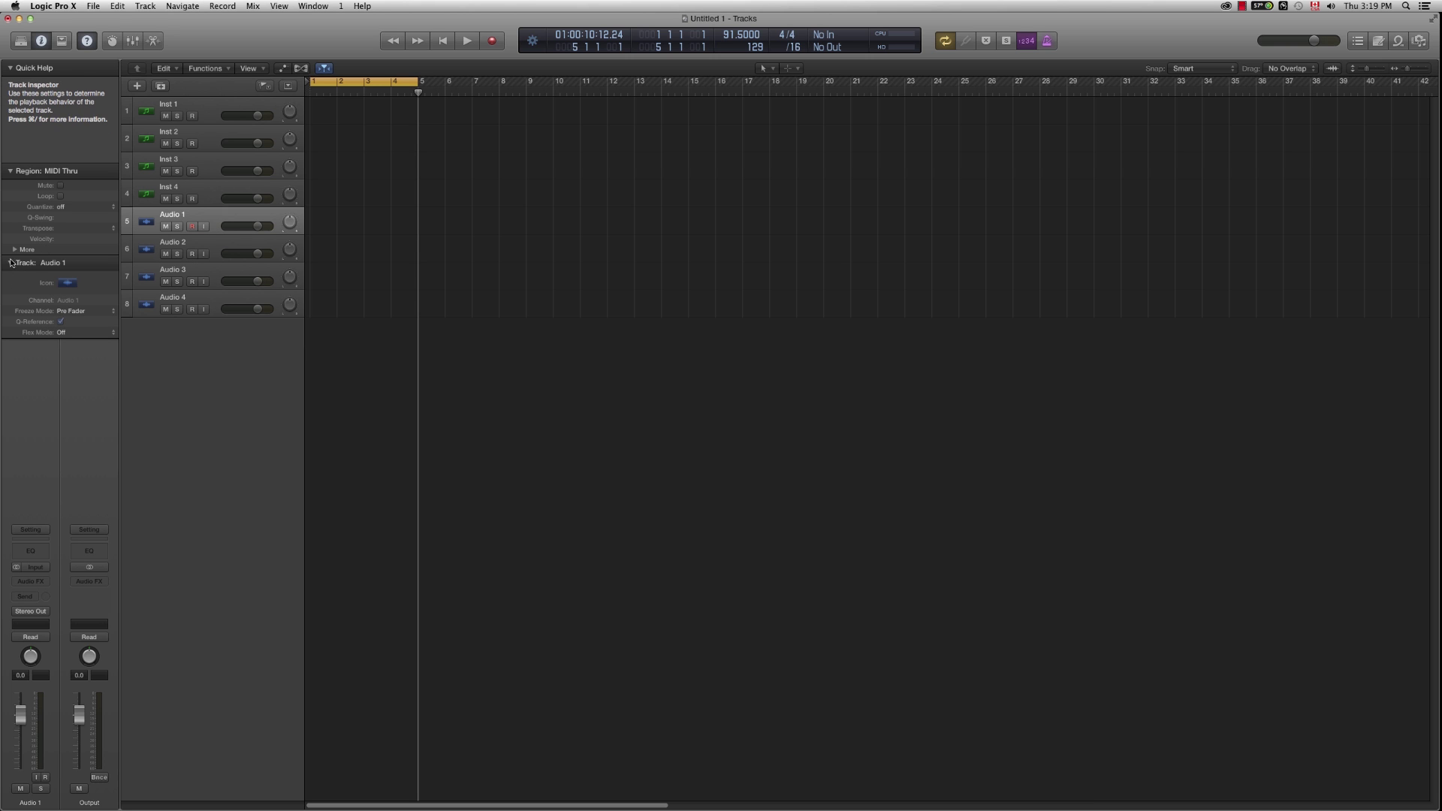
Step: Switch Audio 1's input format to mono and assign Input 1 as its input source
click(41, 566)
mouse_move(43, 583)
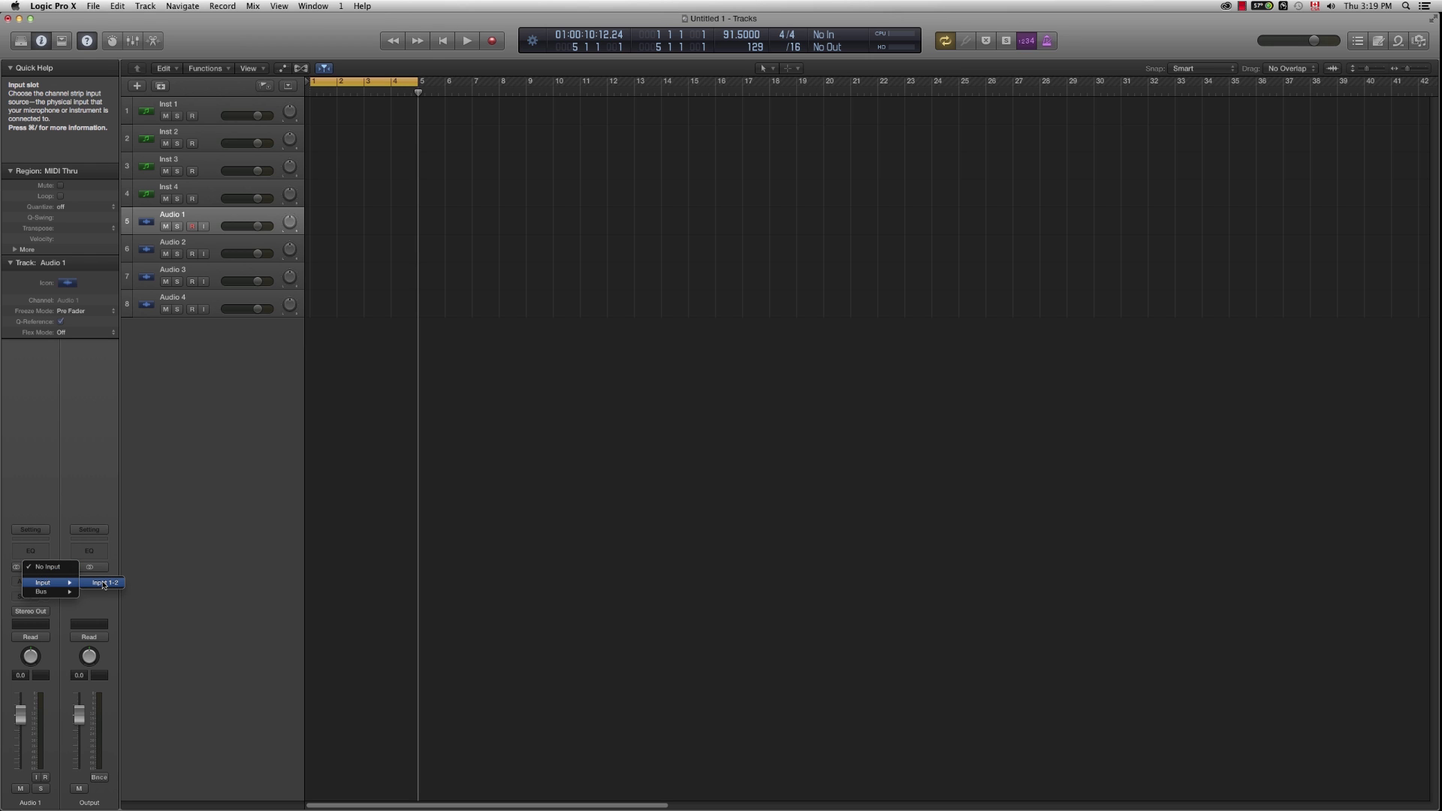
click(75, 526)
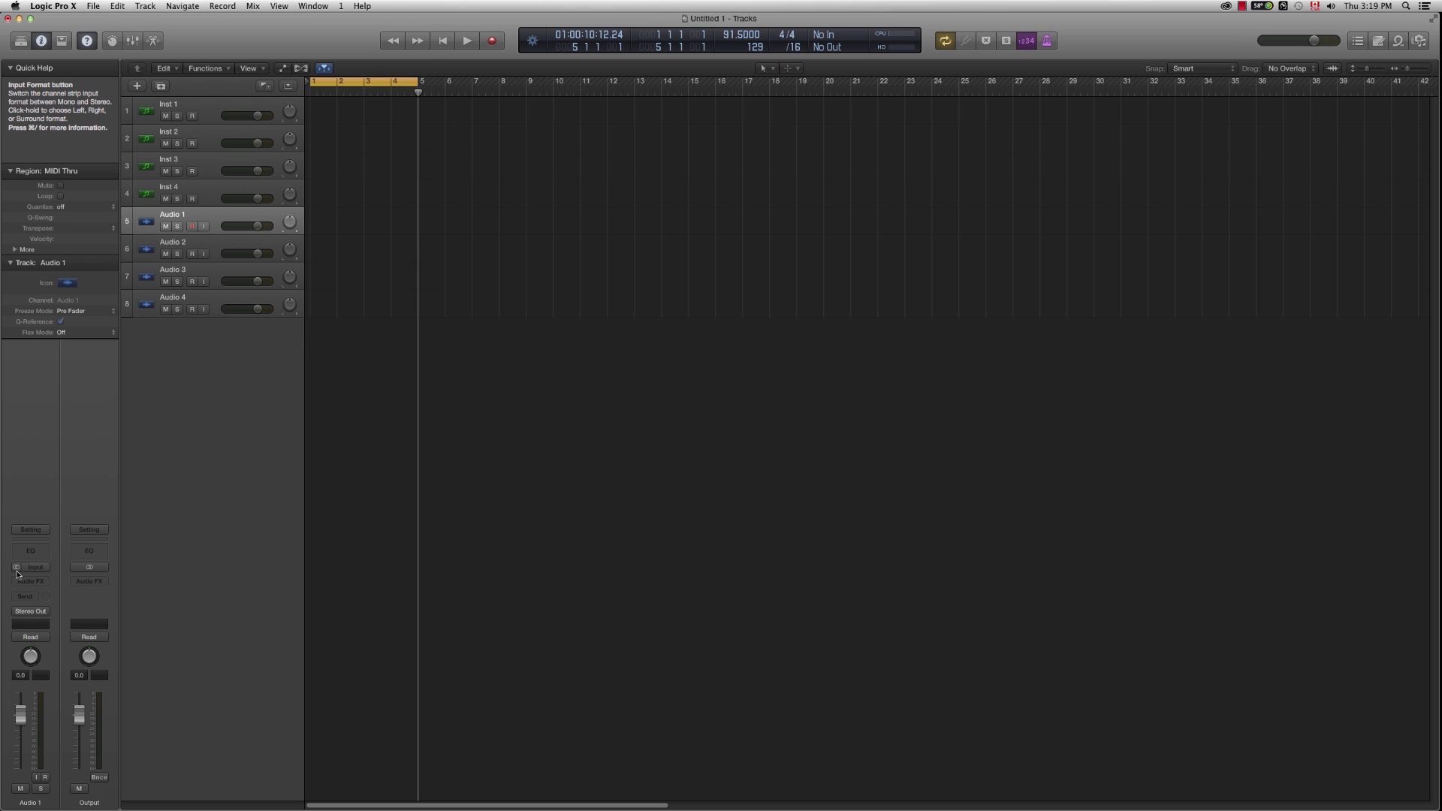
click(15, 567)
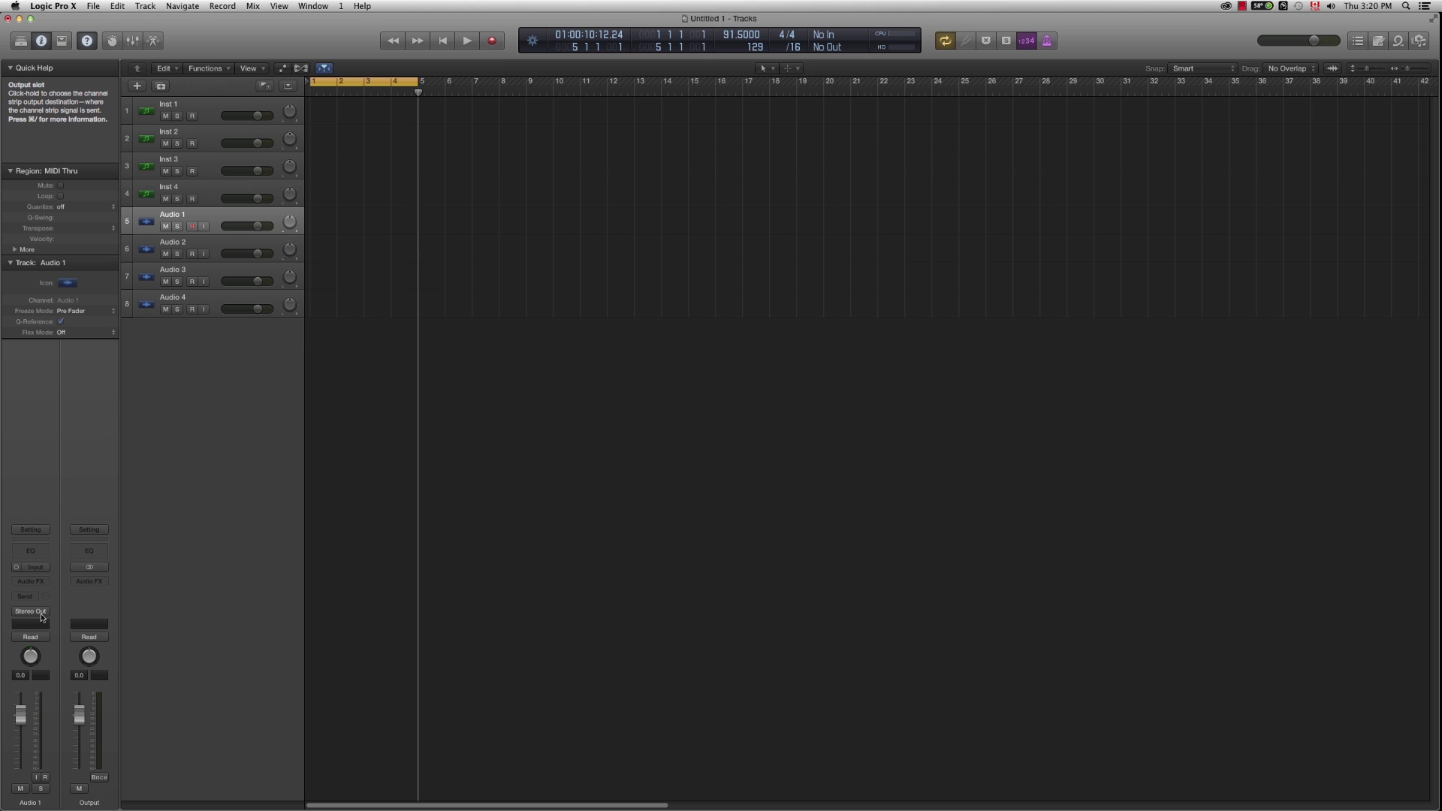
click(33, 567)
mouse_move(47, 583)
click(102, 583)
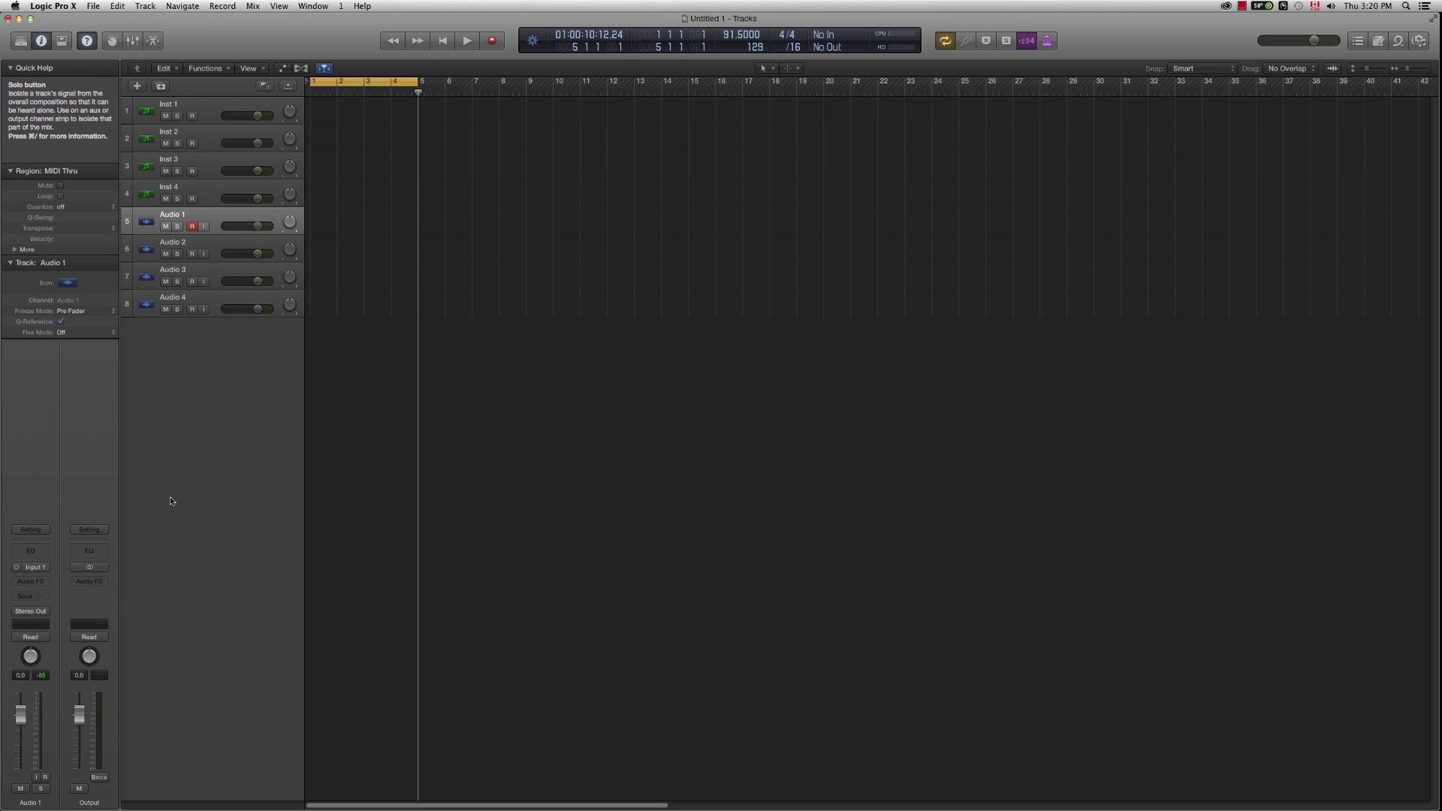
Step: Open the Tuner for Audio 1 and place its window over the workspace
click(965, 41)
drag(180, 48, 764, 211)
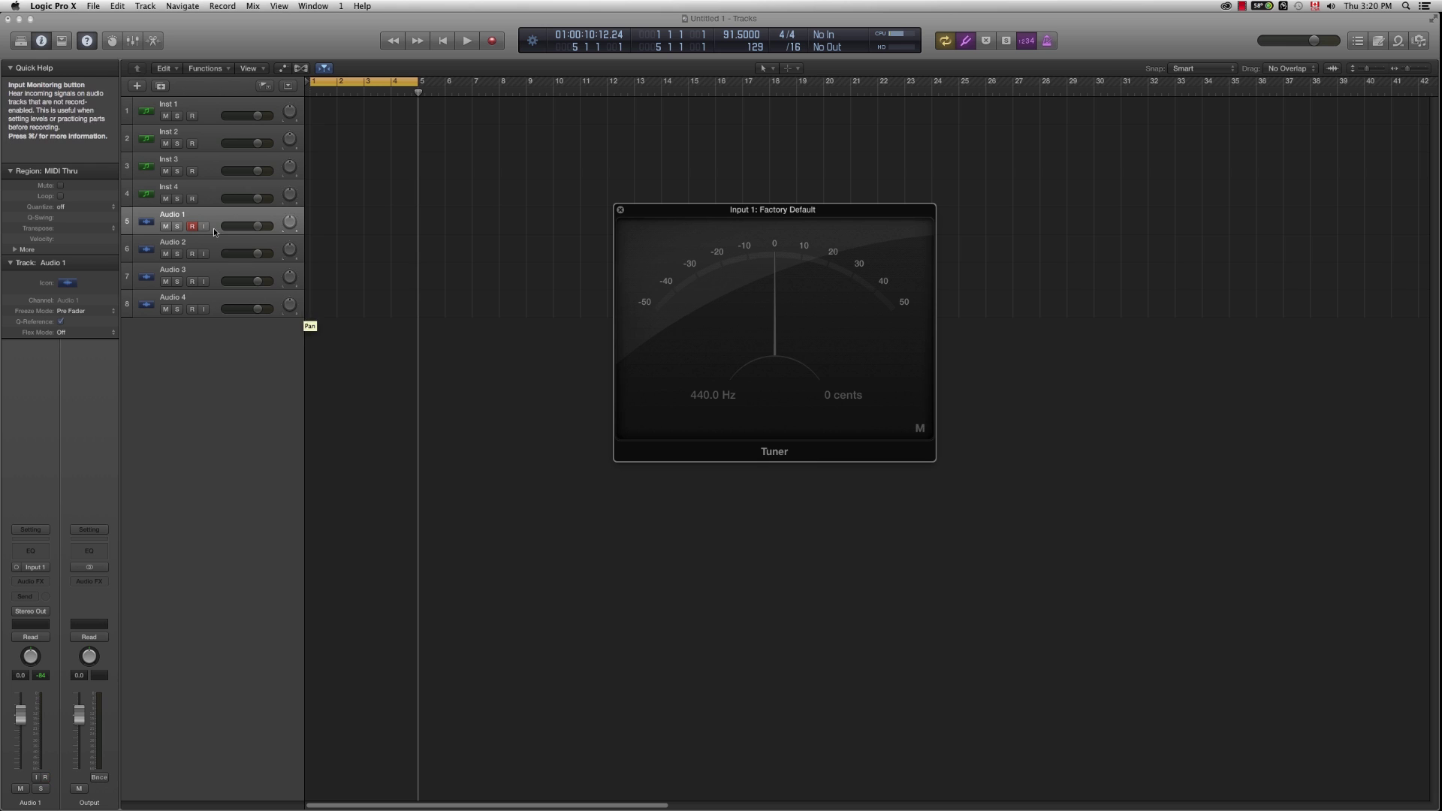
click(36, 569)
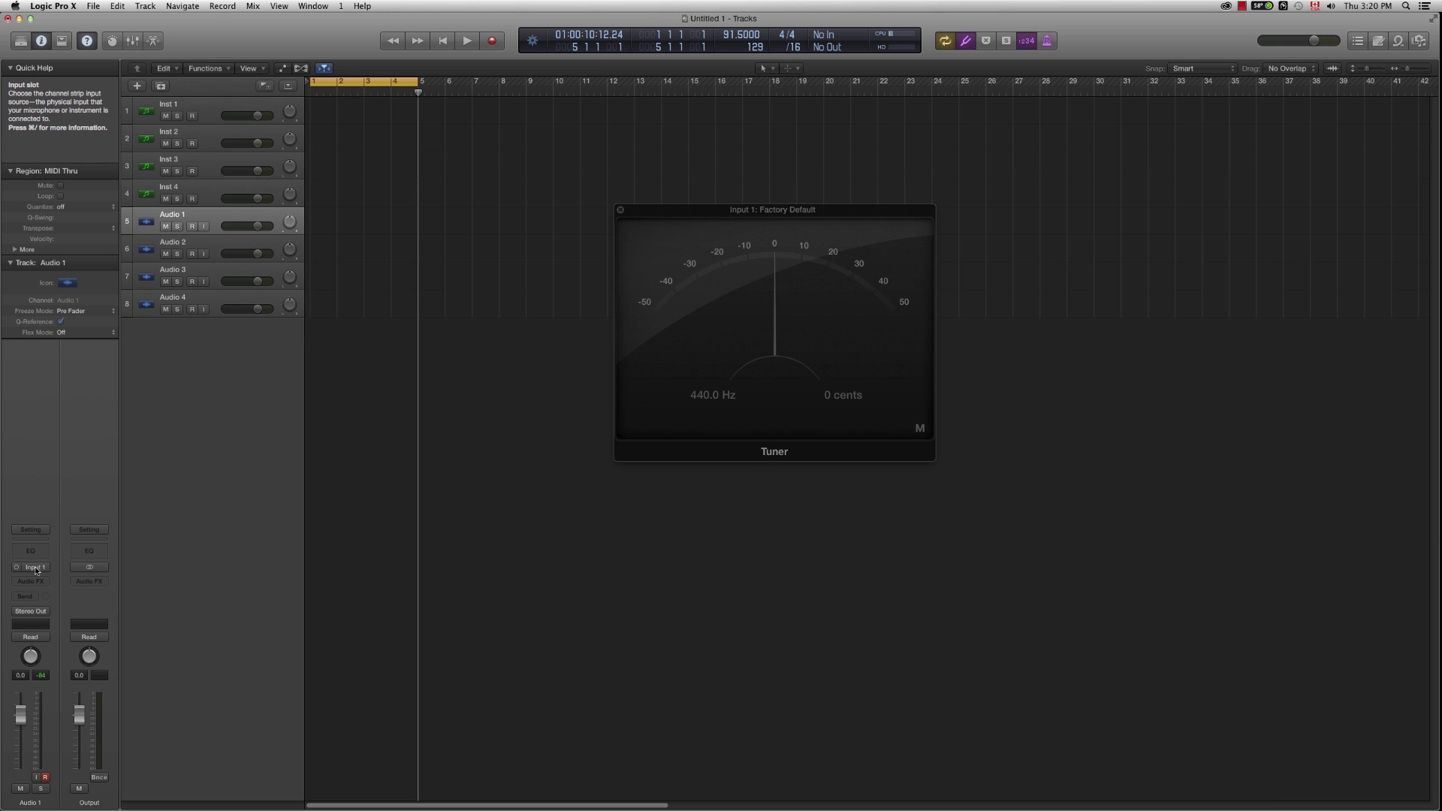
drag(668, 211, 624, 218)
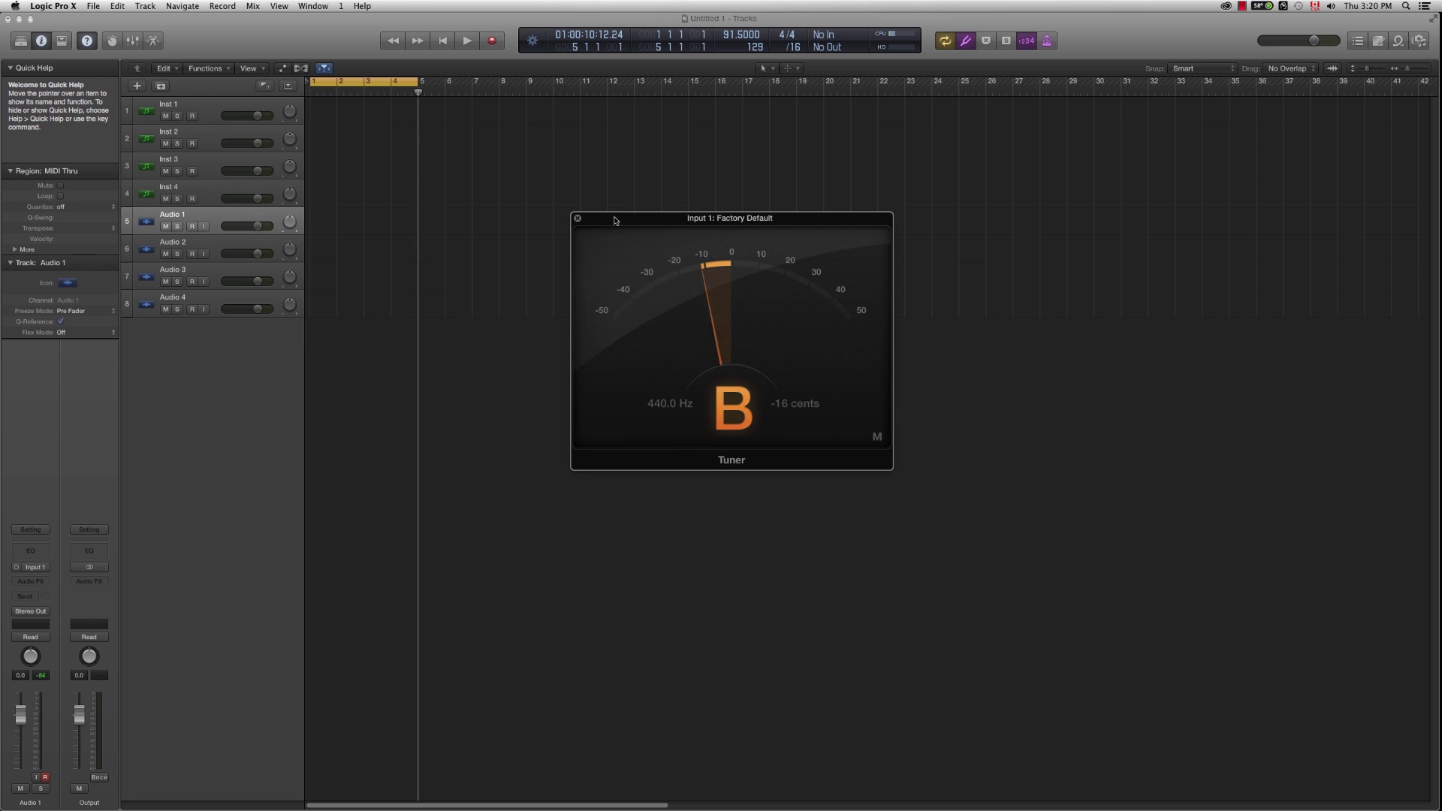
Step: Set the input device to MiC 96k in the audio preferences and apply the change
click(42, 7)
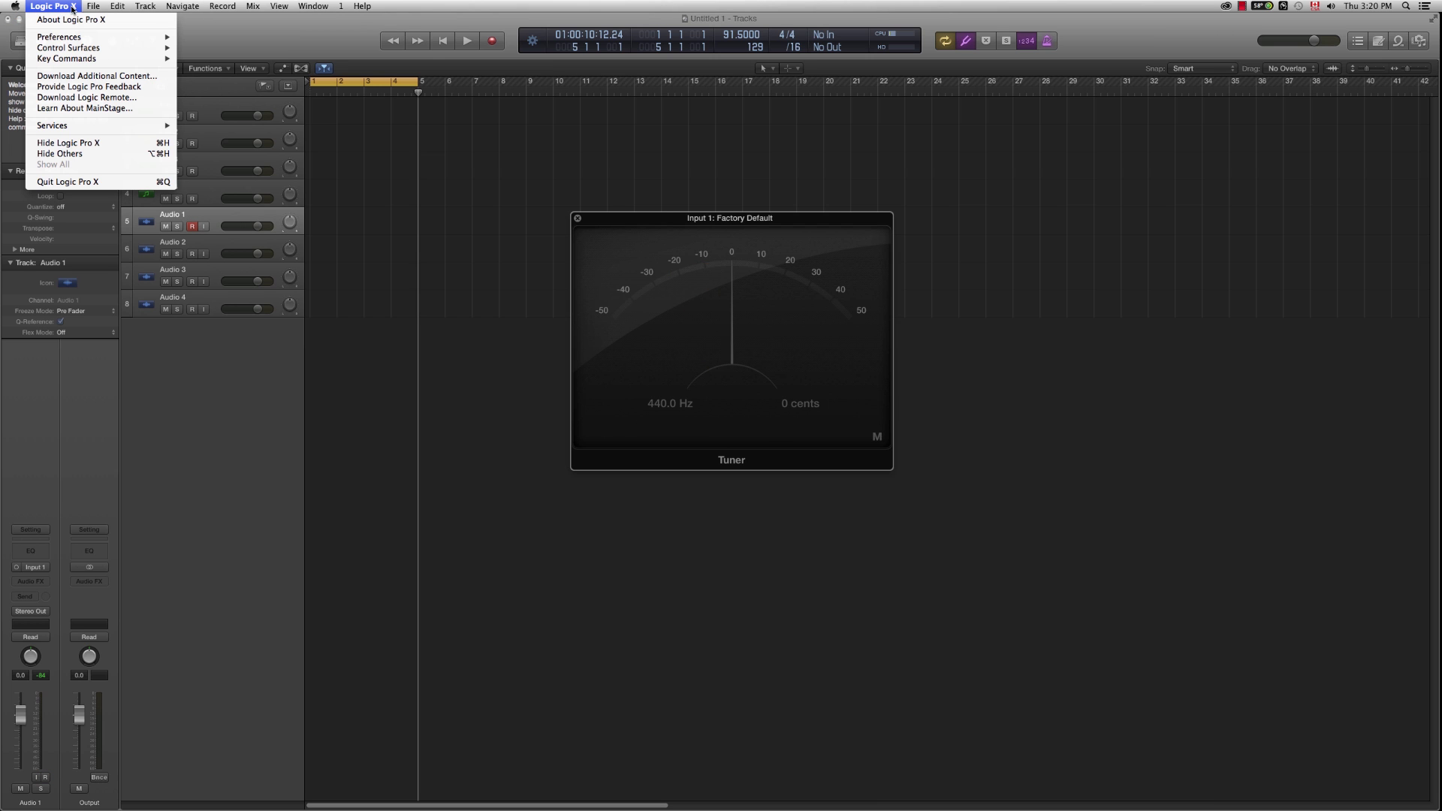
mouse_move(65, 36)
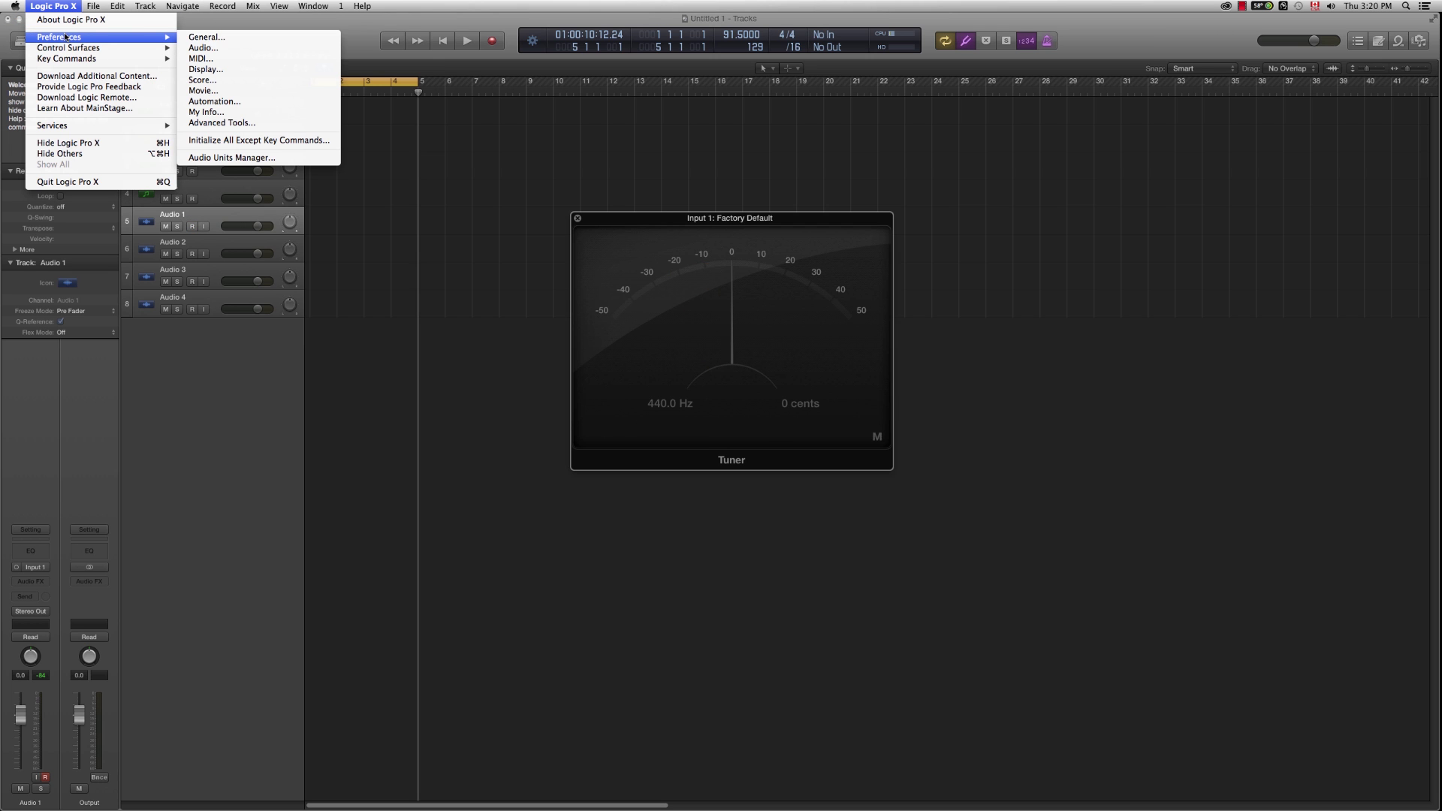
click(212, 51)
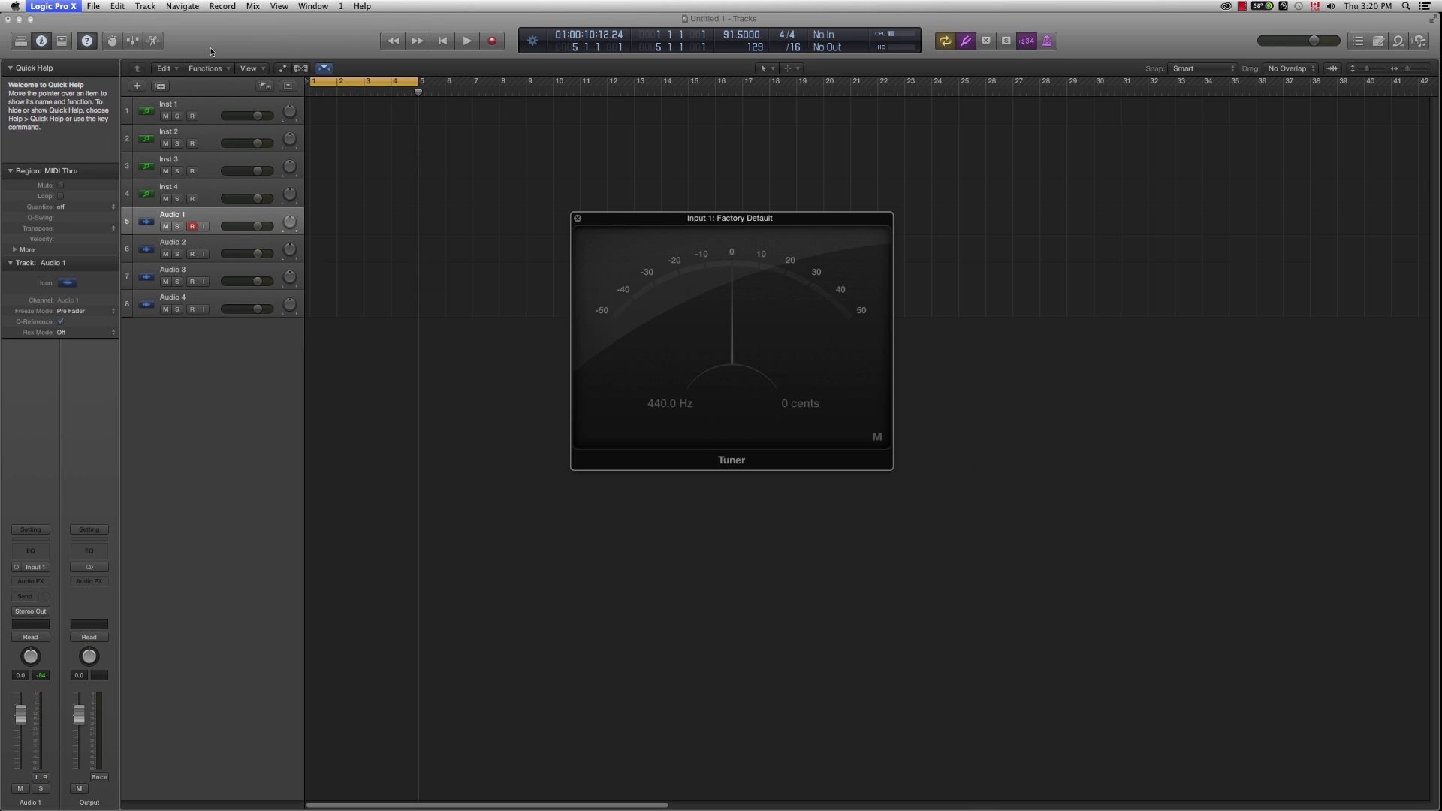
drag(832, 465, 599, 289)
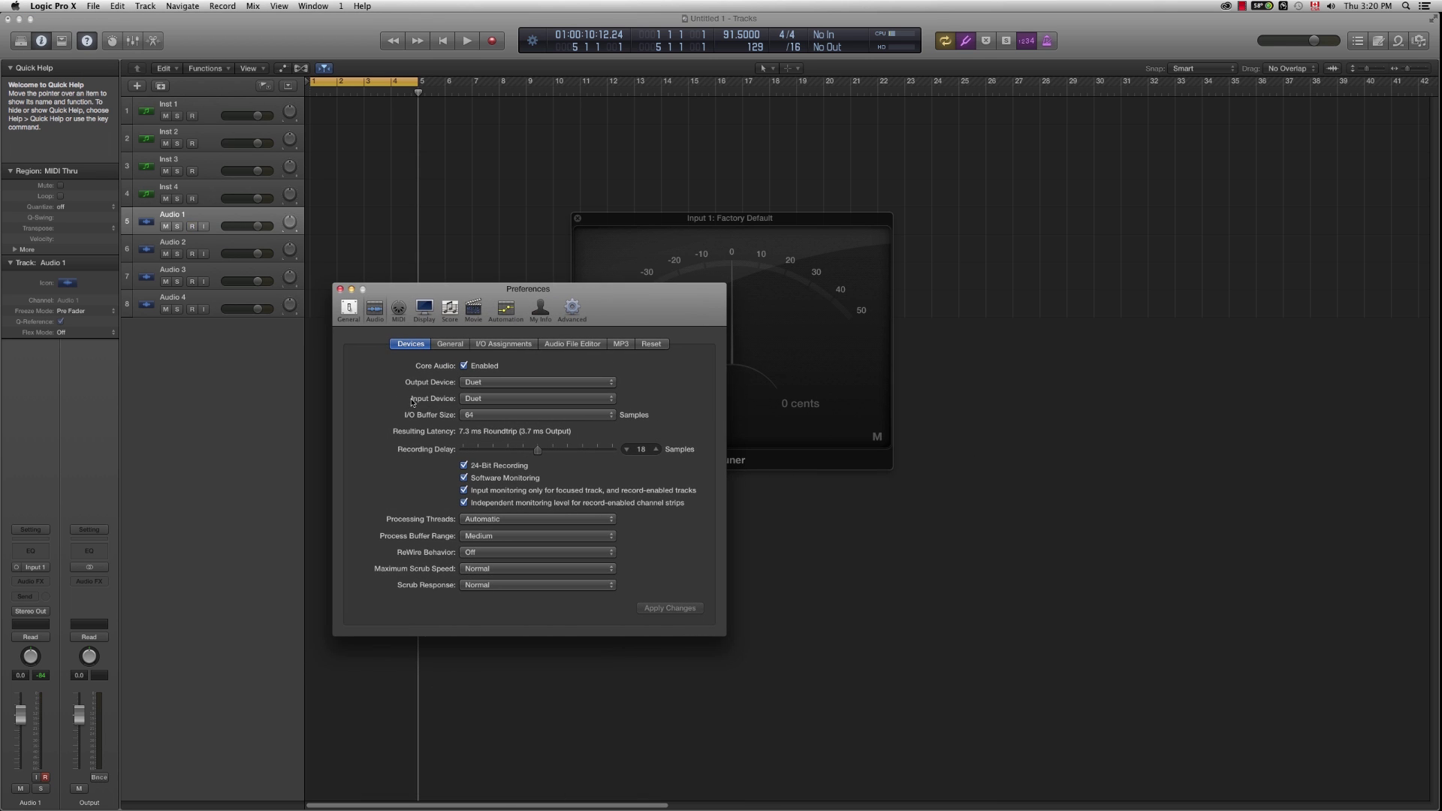
click(501, 401)
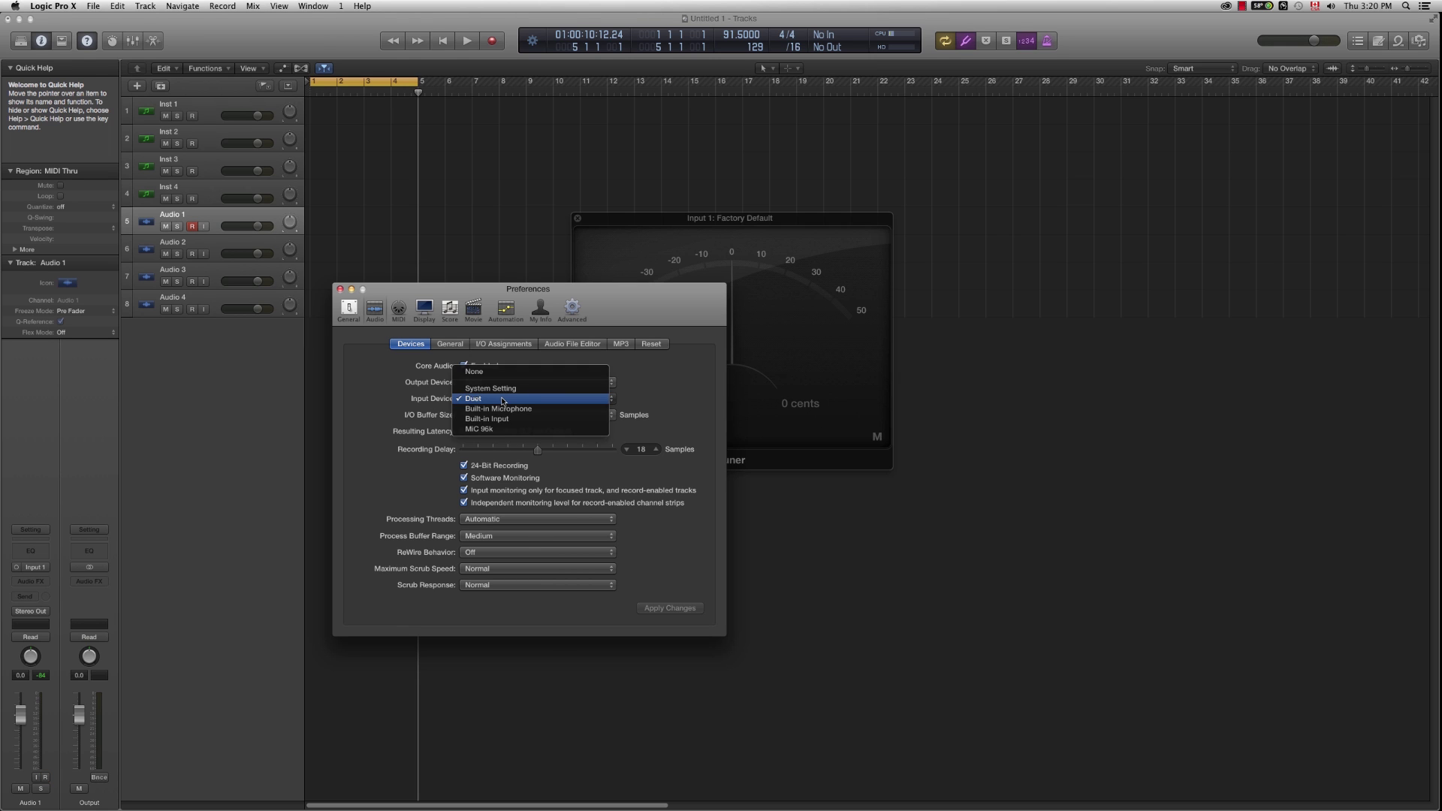
click(491, 432)
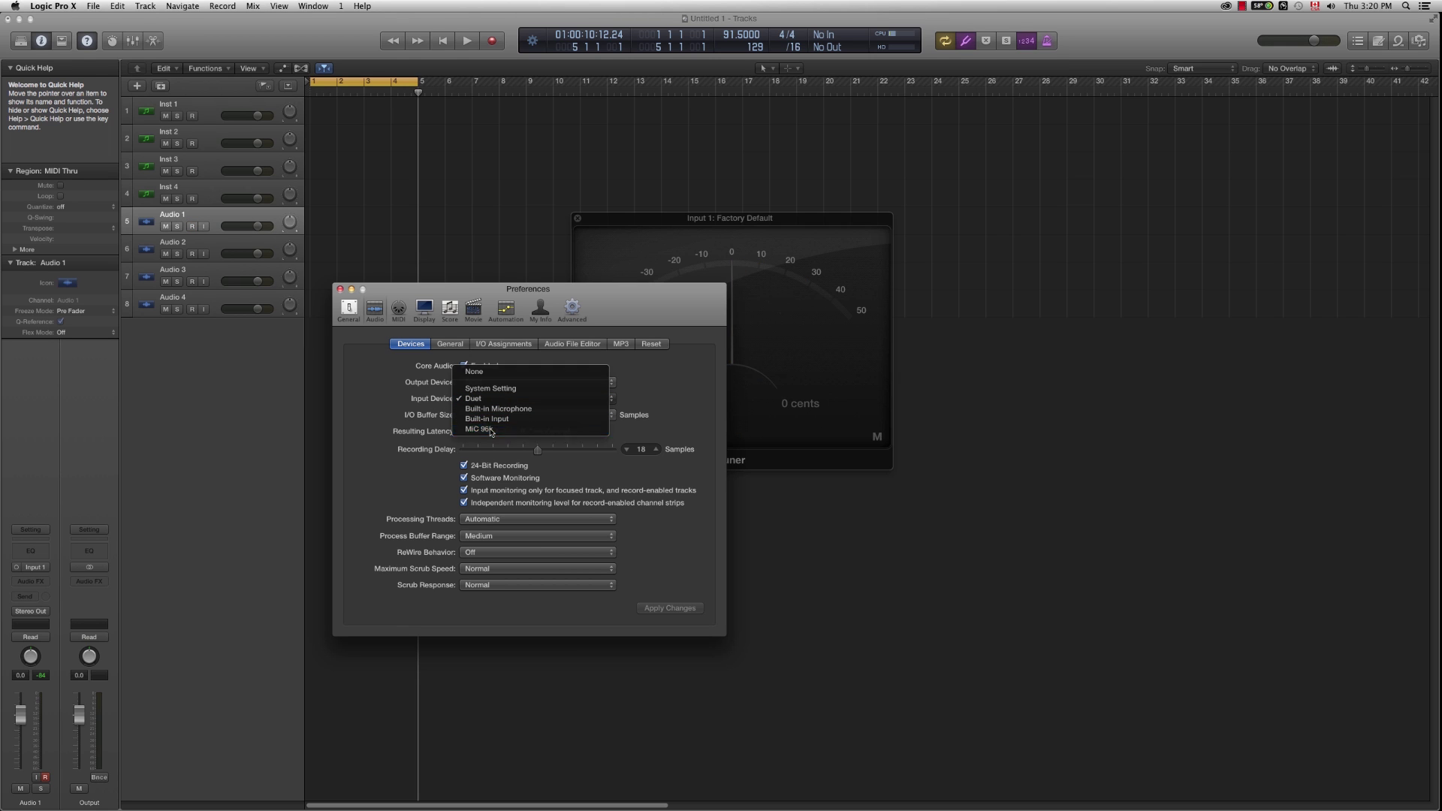
click(657, 609)
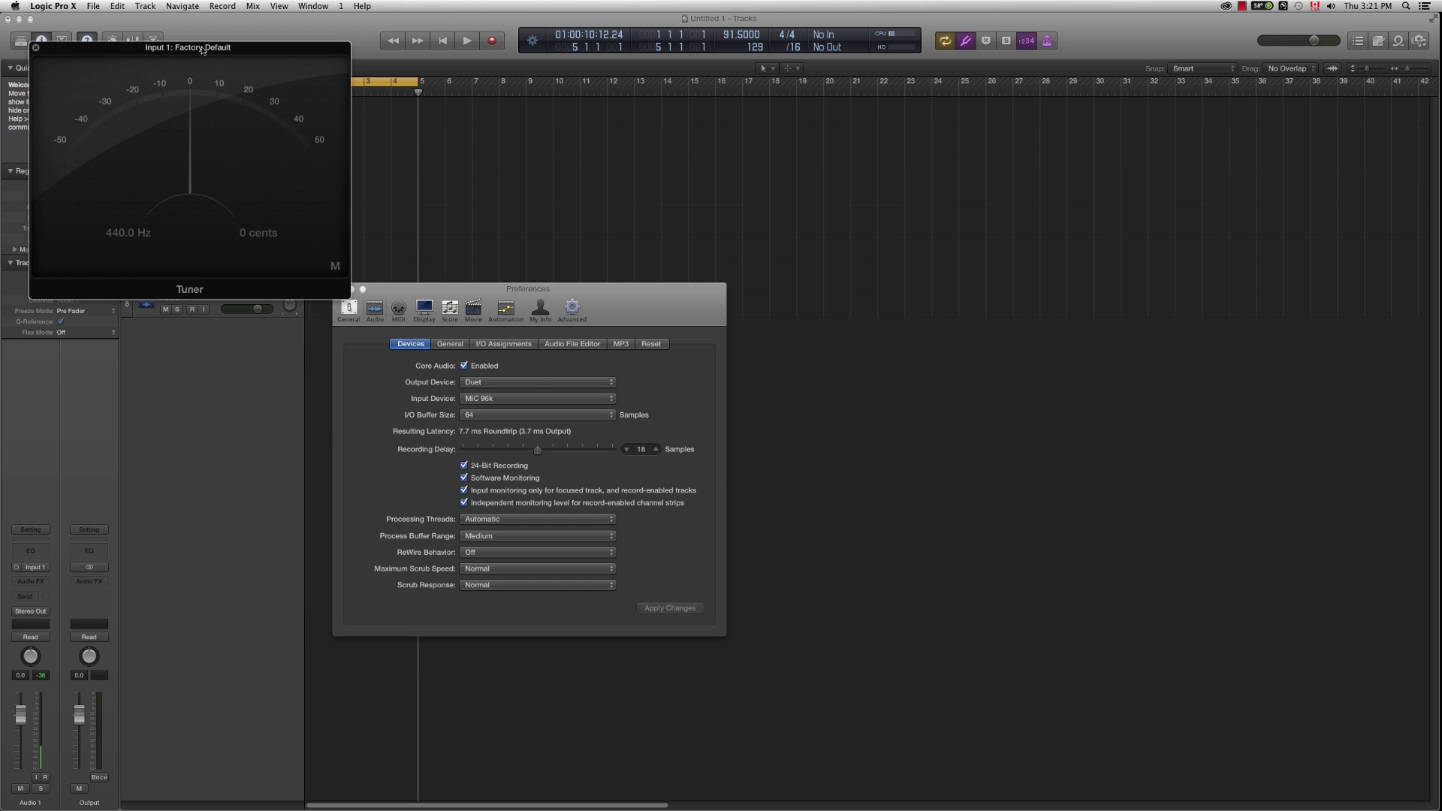
Step: Place the Tuner window over the workspace and check Audio 1's record-enable state and incoming signal
drag(200, 49, 762, 215)
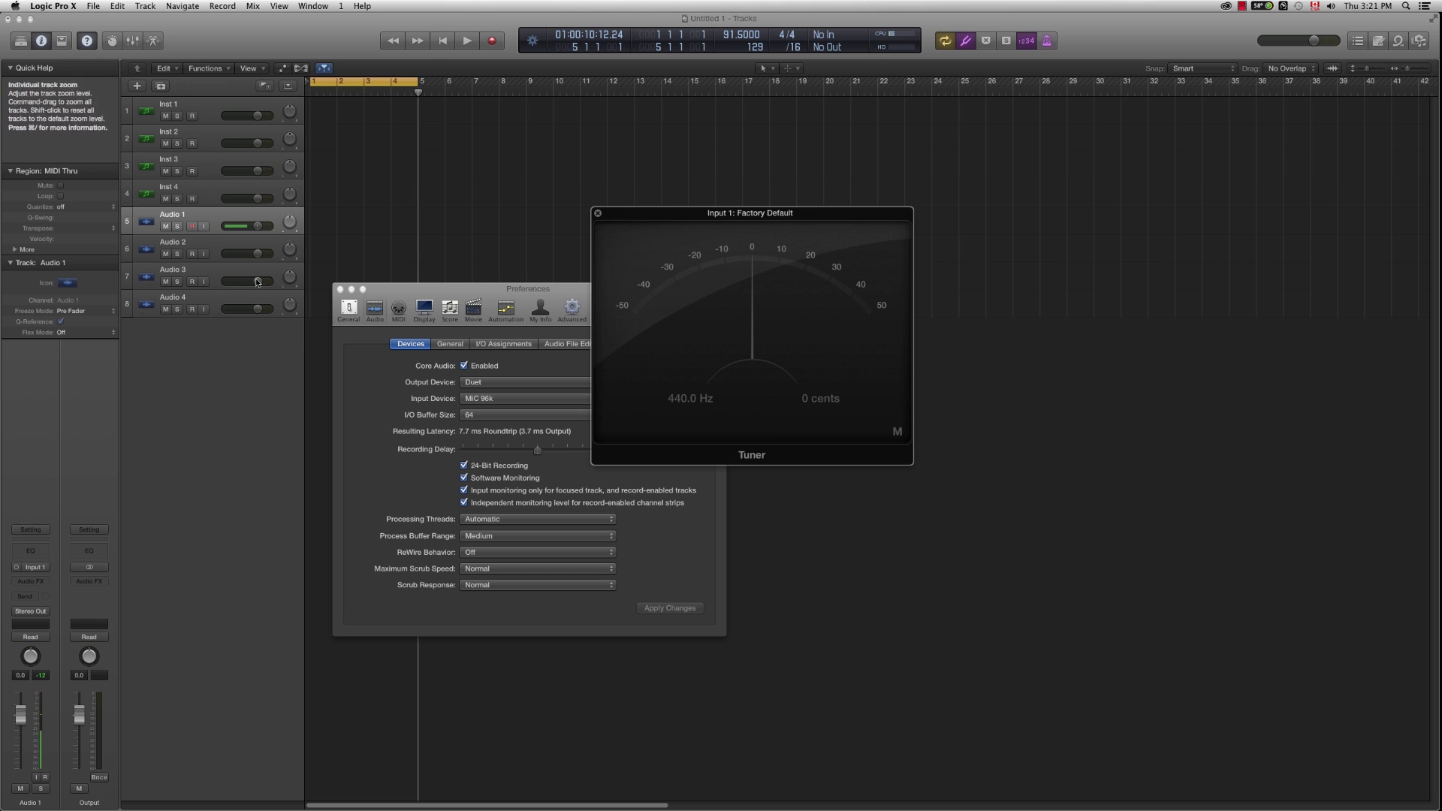
click(193, 228)
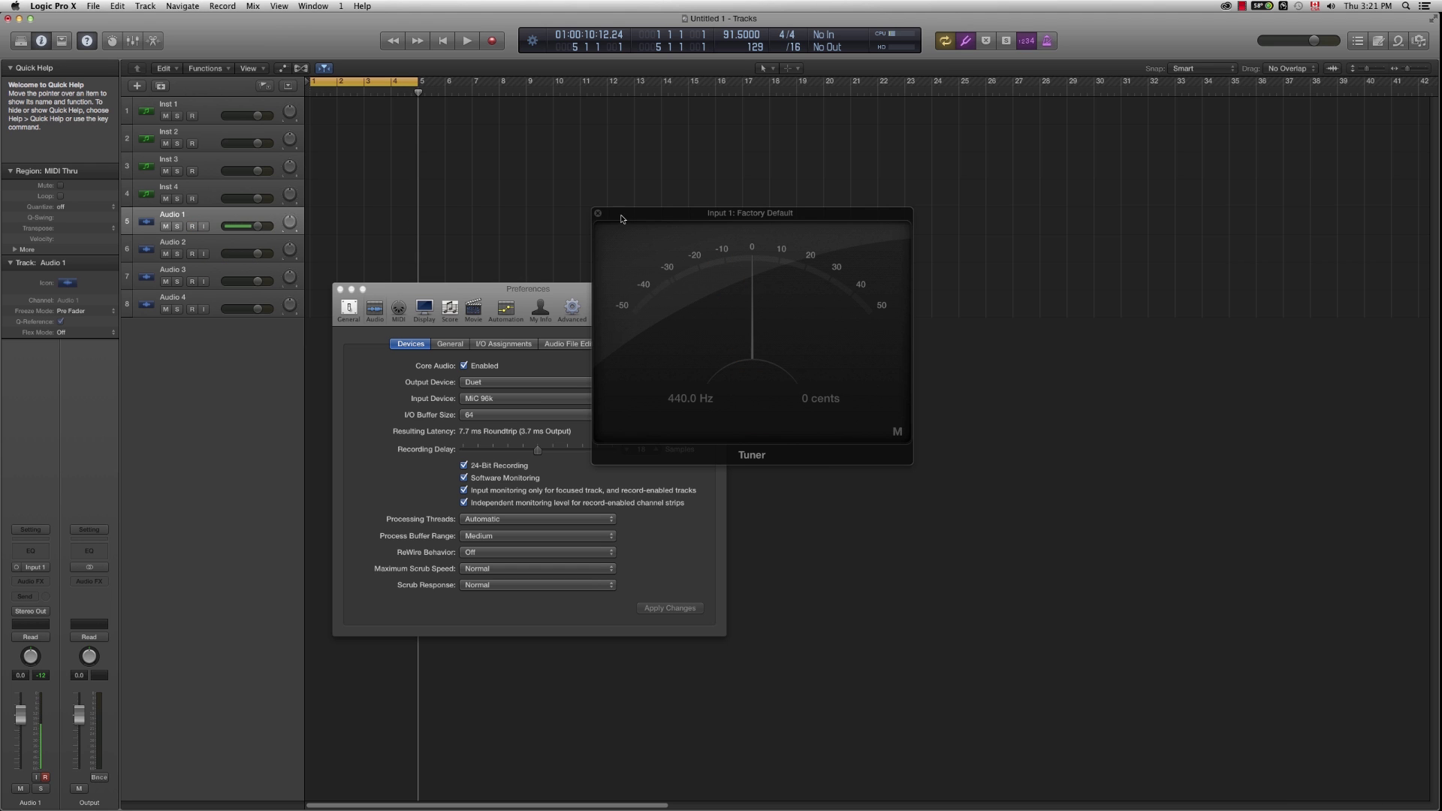
drag(605, 214, 678, 202)
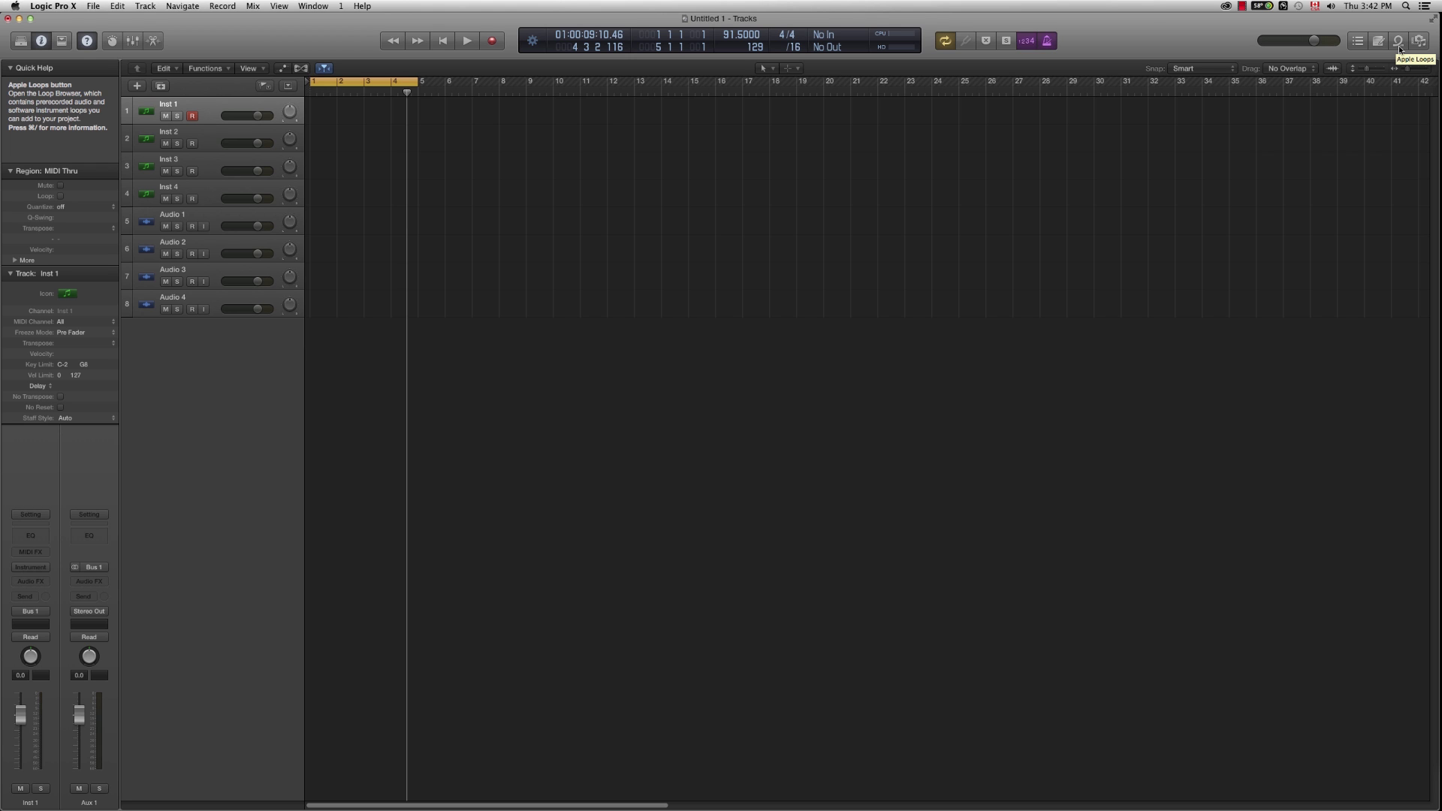
Step: Open the Apple Loops browser and search for "shaker"
click(1398, 41)
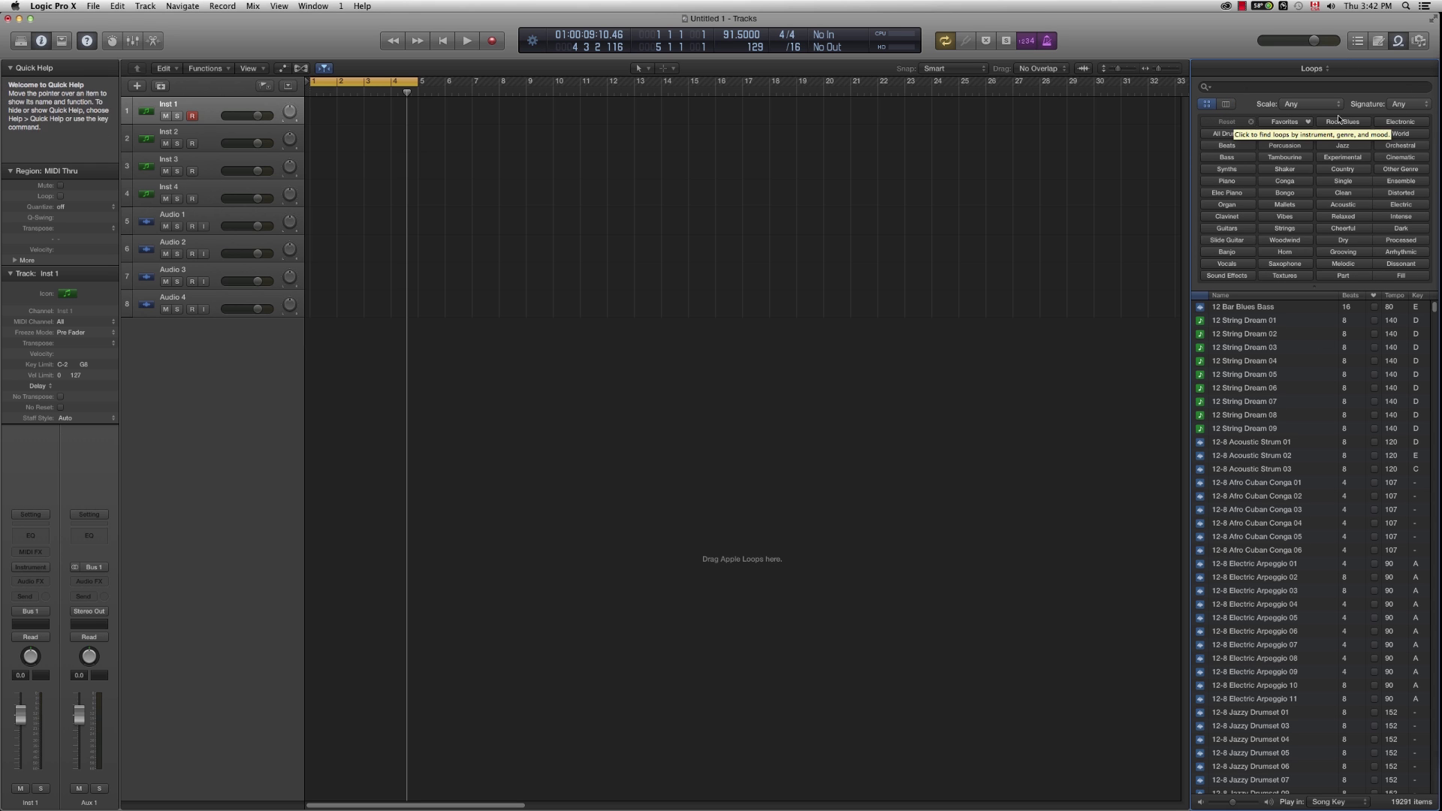
click(1222, 87)
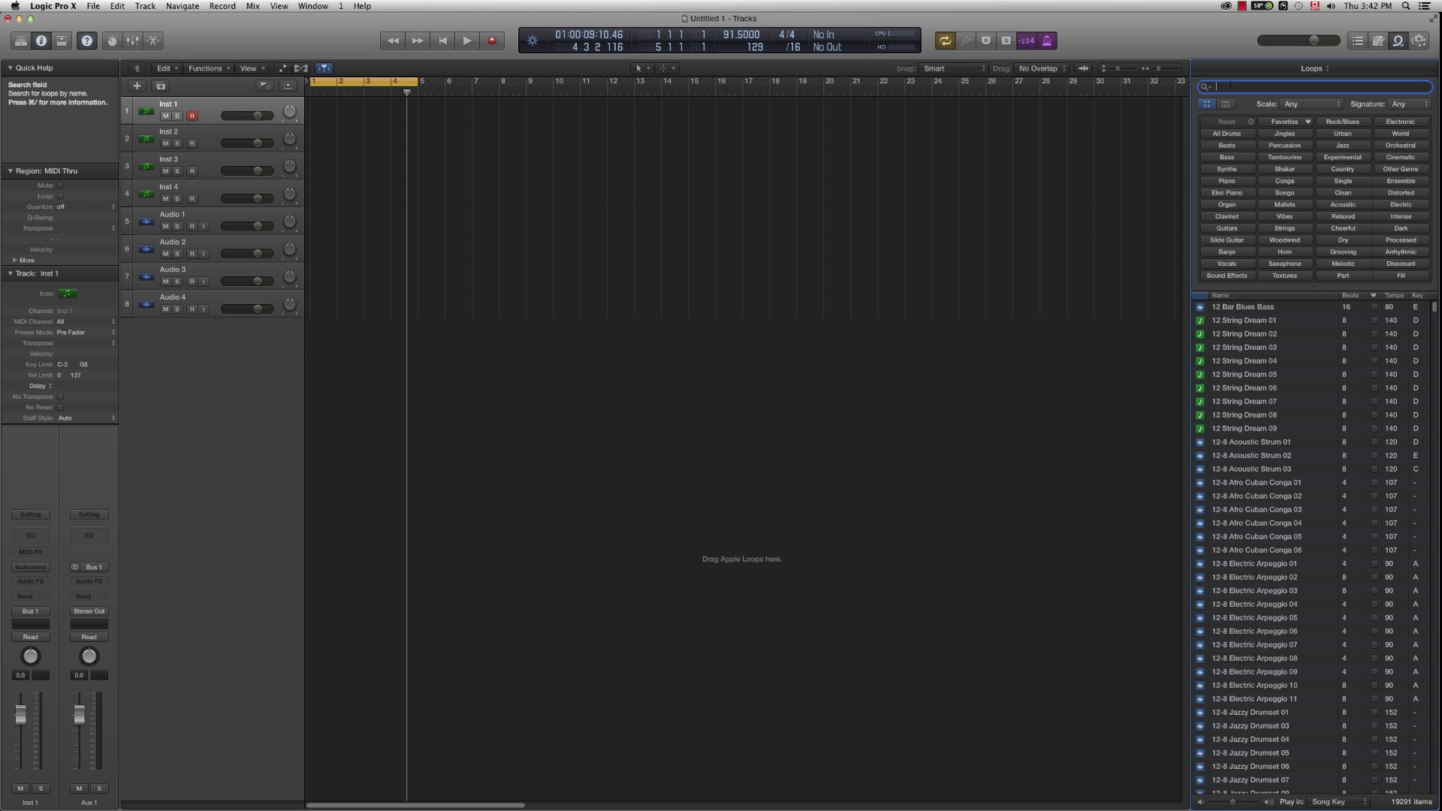
text(shaker)
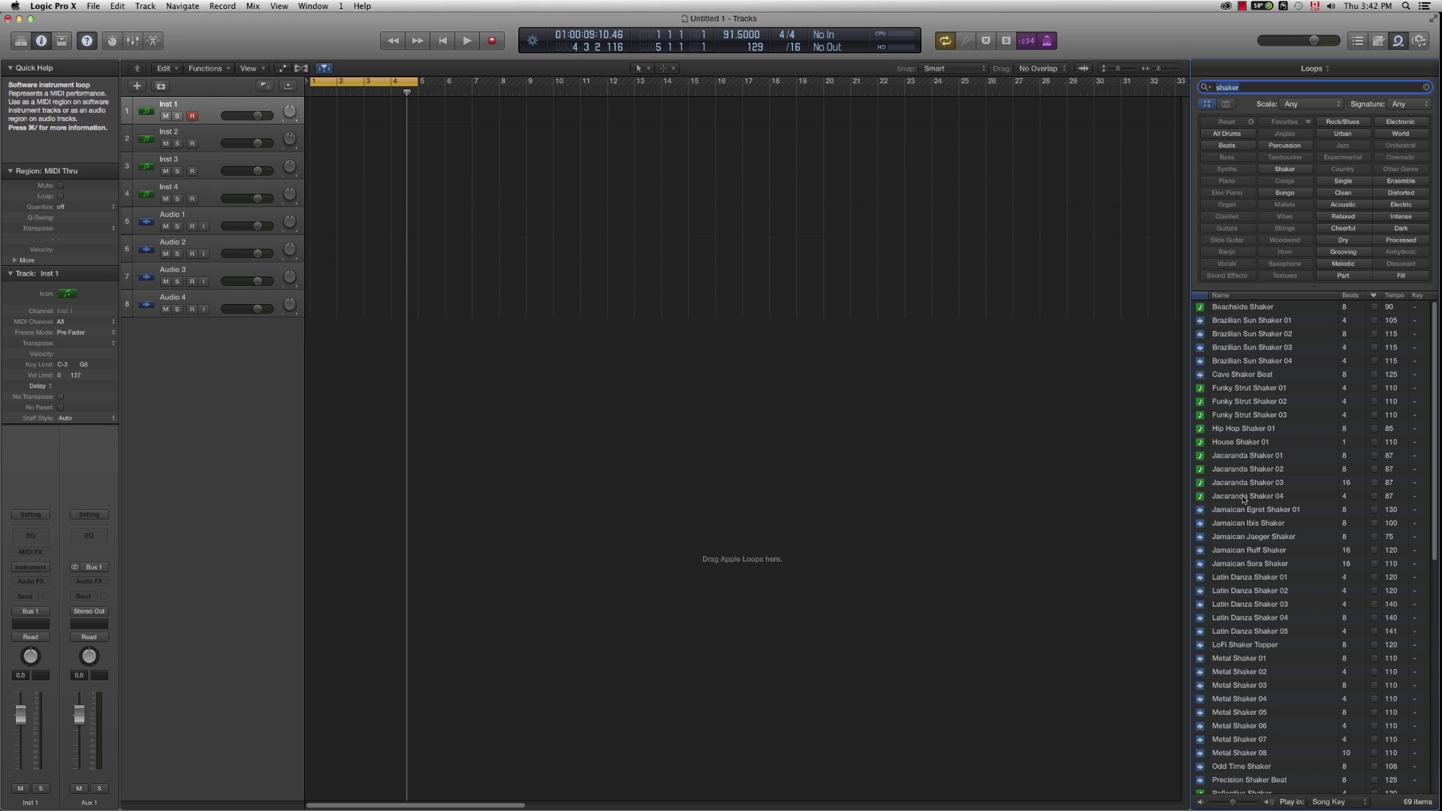
Step: Preview several shaker loops, including Brazilian Sun Shaker 02, House Shaker 01 and Jamaican Egret Shaker 01, and stop the last preview
click(1228, 323)
click(1230, 334)
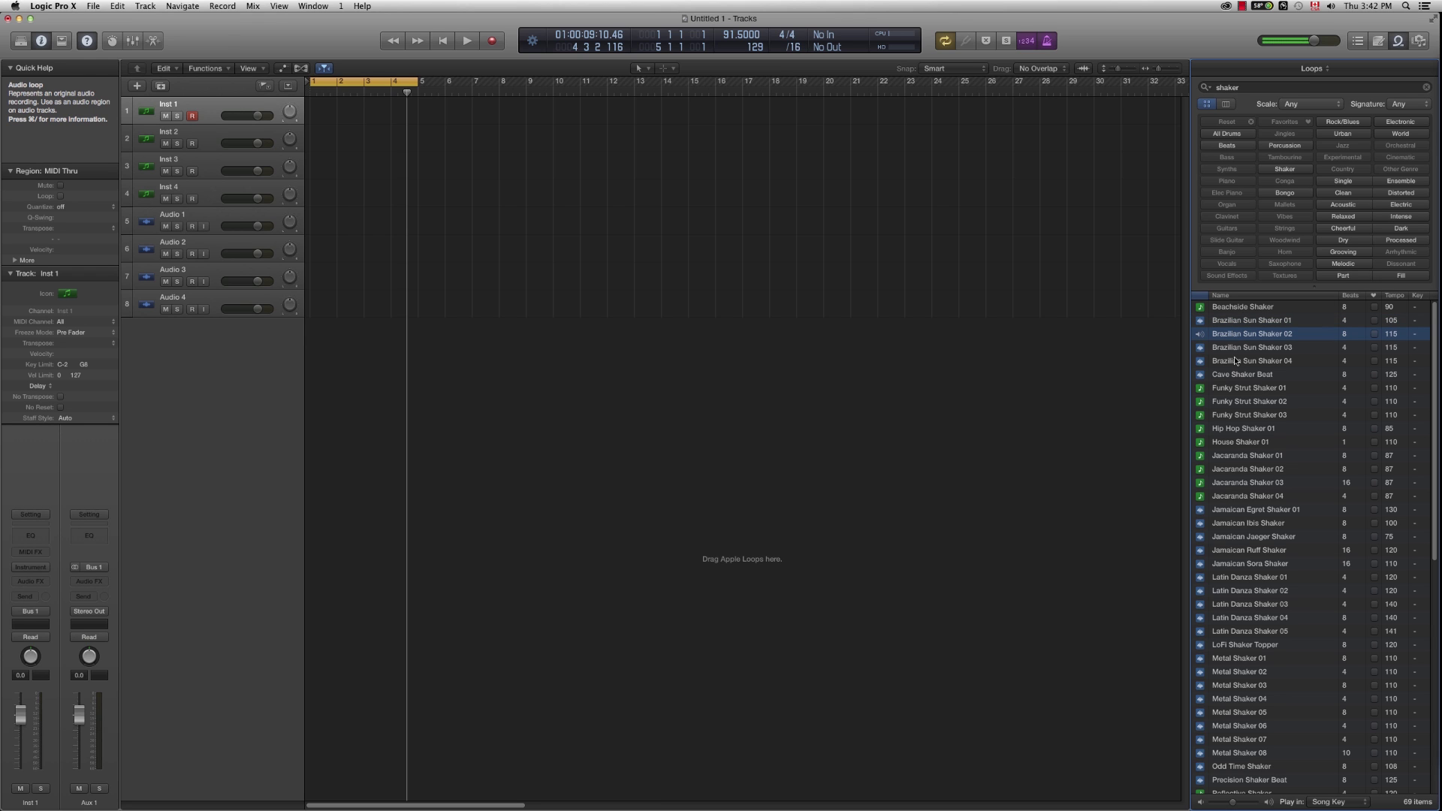
click(1224, 442)
click(1224, 470)
click(1223, 510)
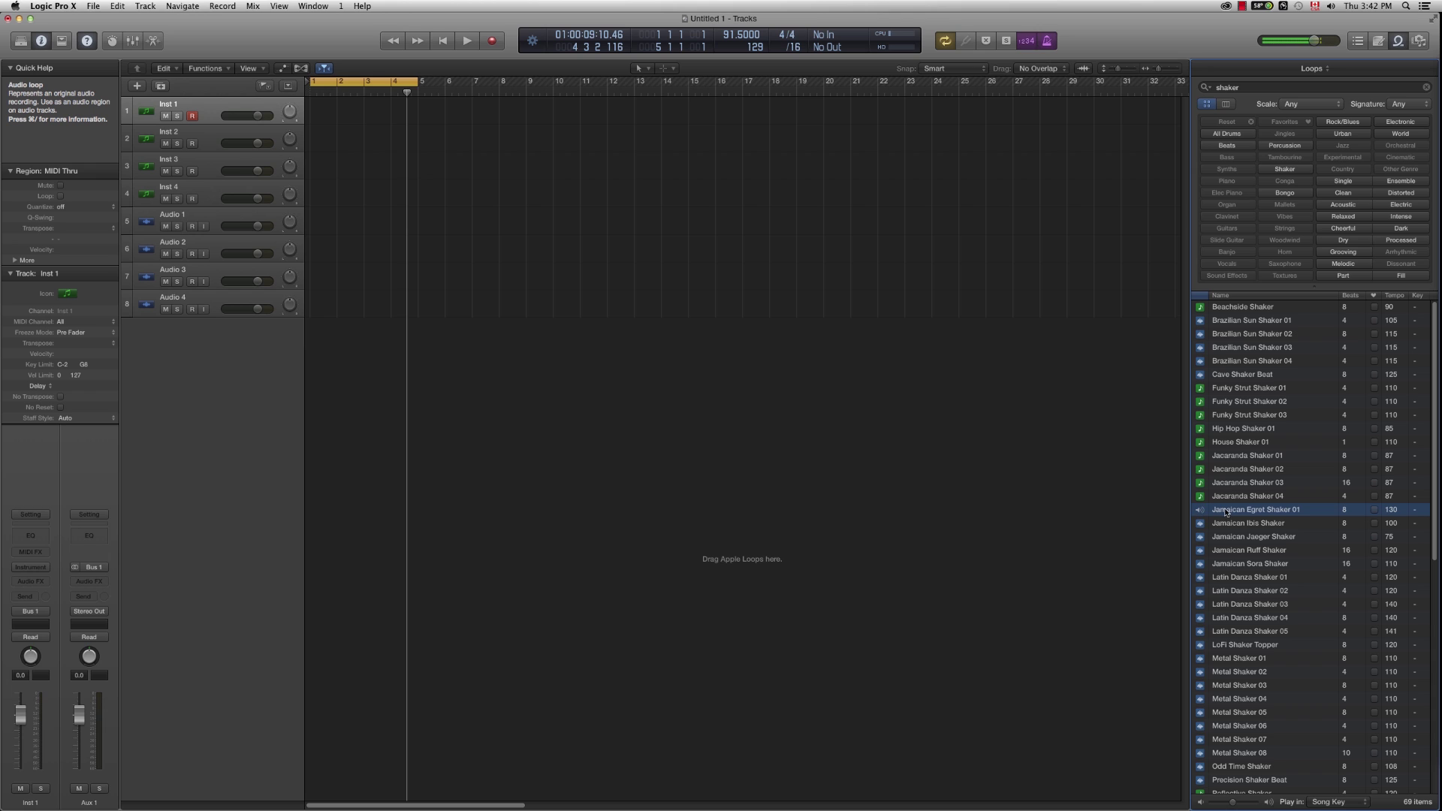
click(1229, 511)
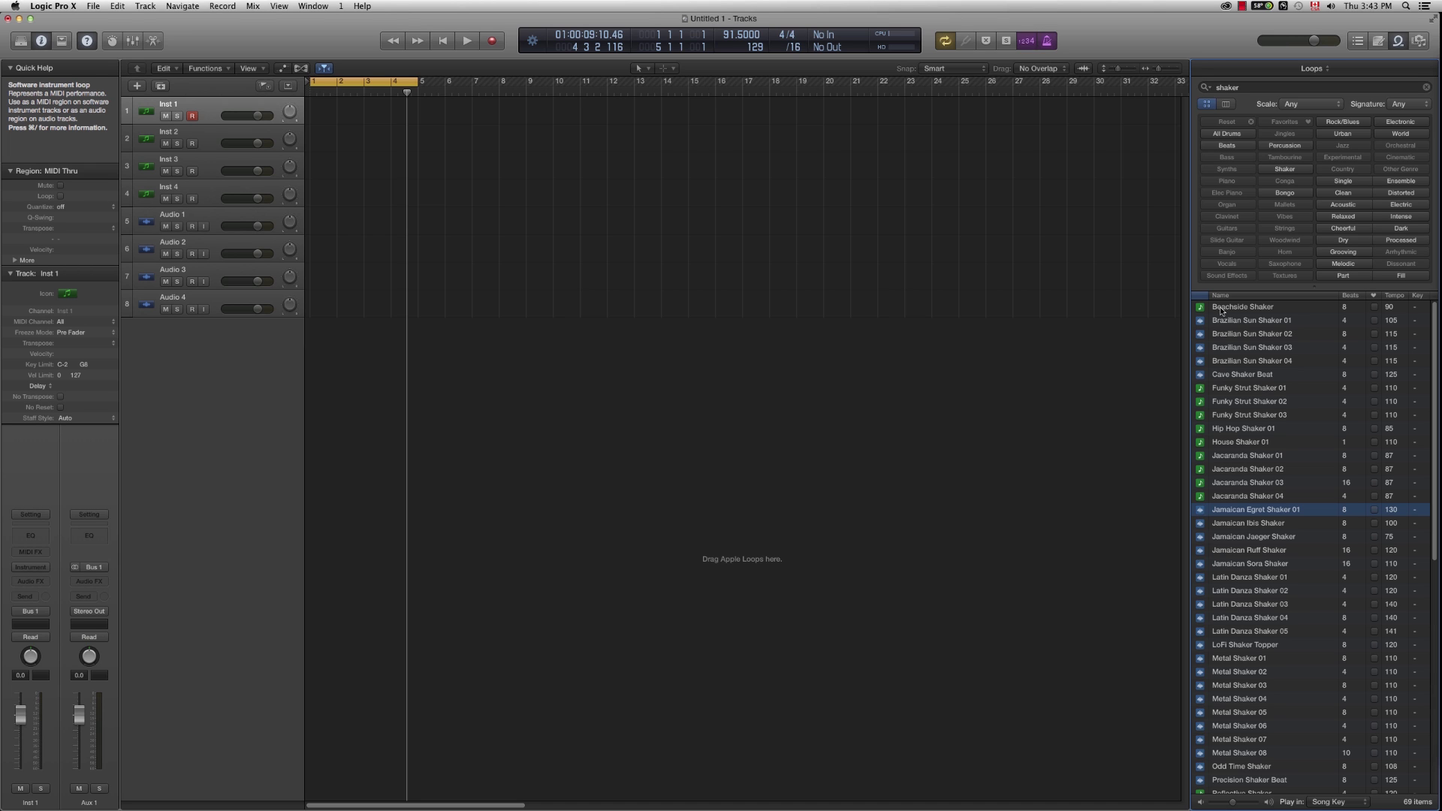
Step: Add the Beachside Shaker loop to the Inst 1 track at bar 1
drag(1221, 309, 322, 120)
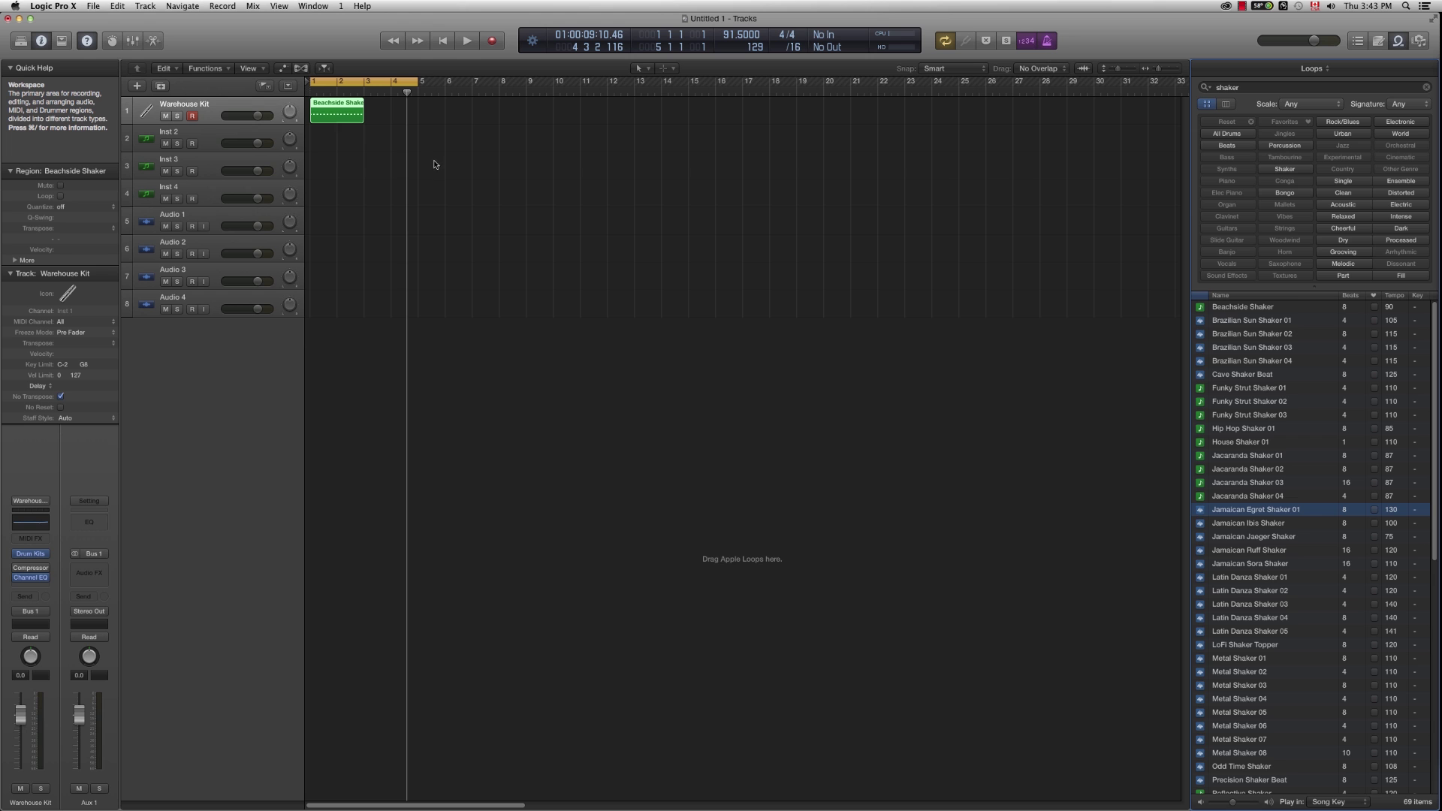
Step: Zoom the workspace horizontally out and in to examine the Beachside Shaker region at different scales
key(super+Right)
key(super+Right)
key(super+Right)
key(super+Right)
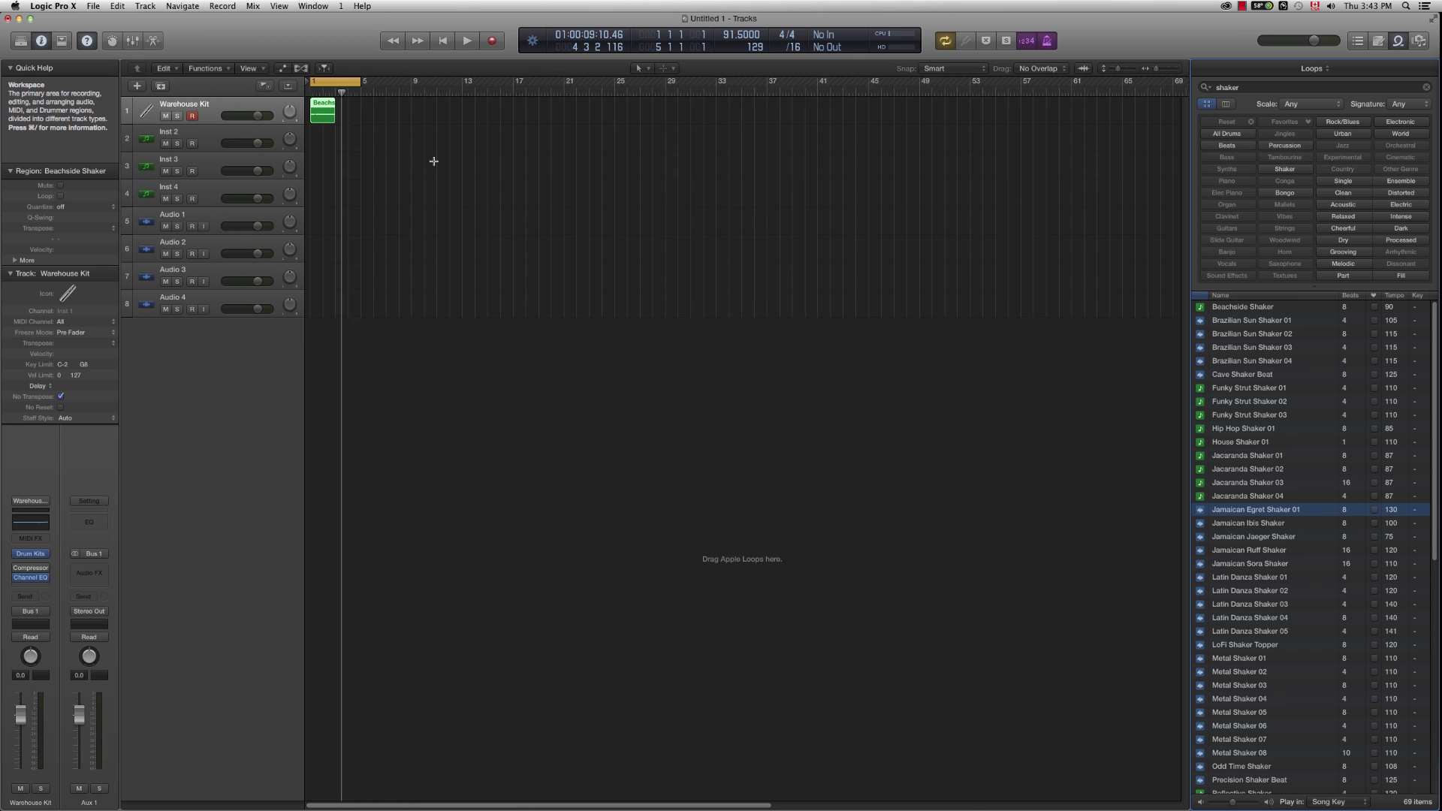
key(super+Left)
key(super+Left)
key(super+Right)
key(super+Right)
key(super+Right)
key(super+Right)
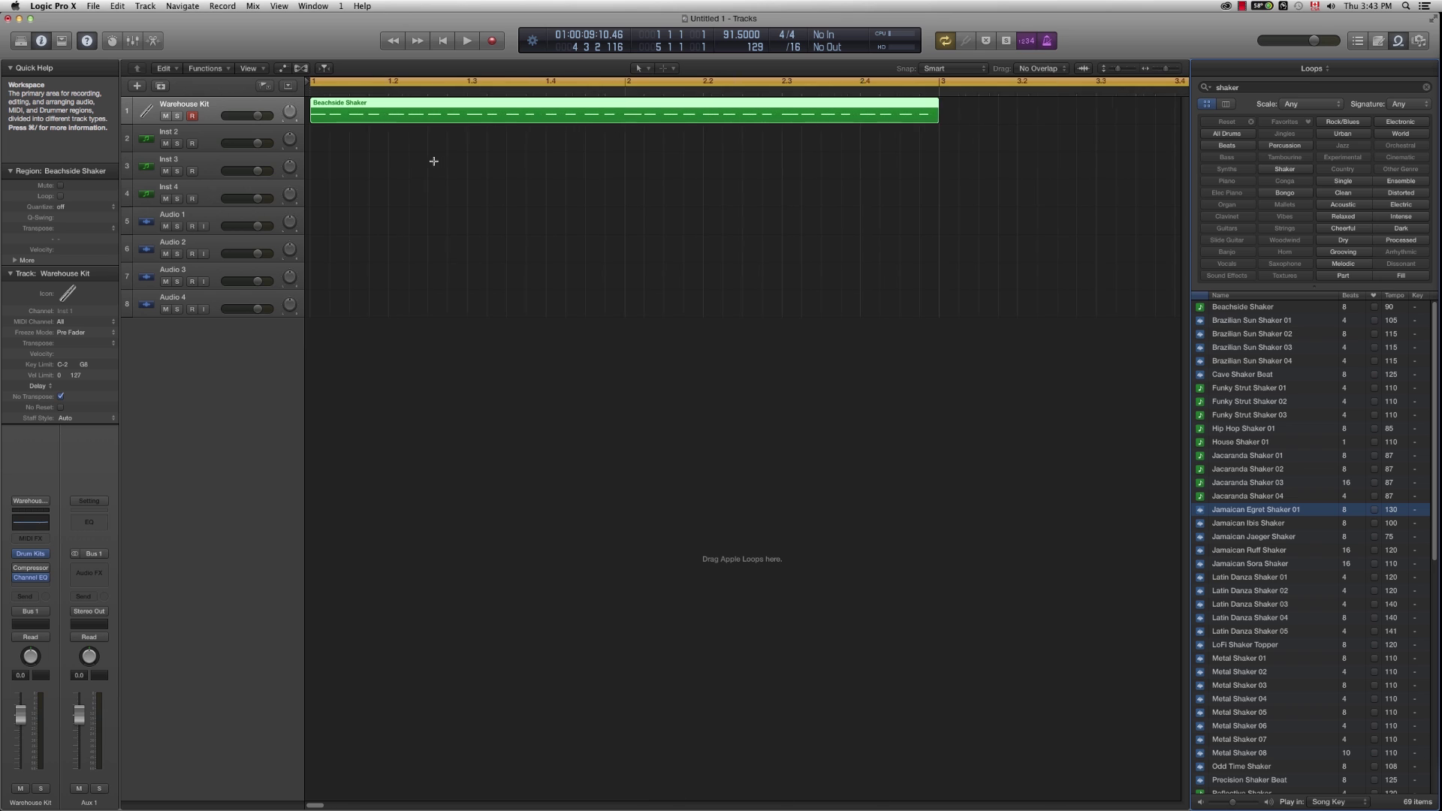
key(super+Left)
key(super+Left)
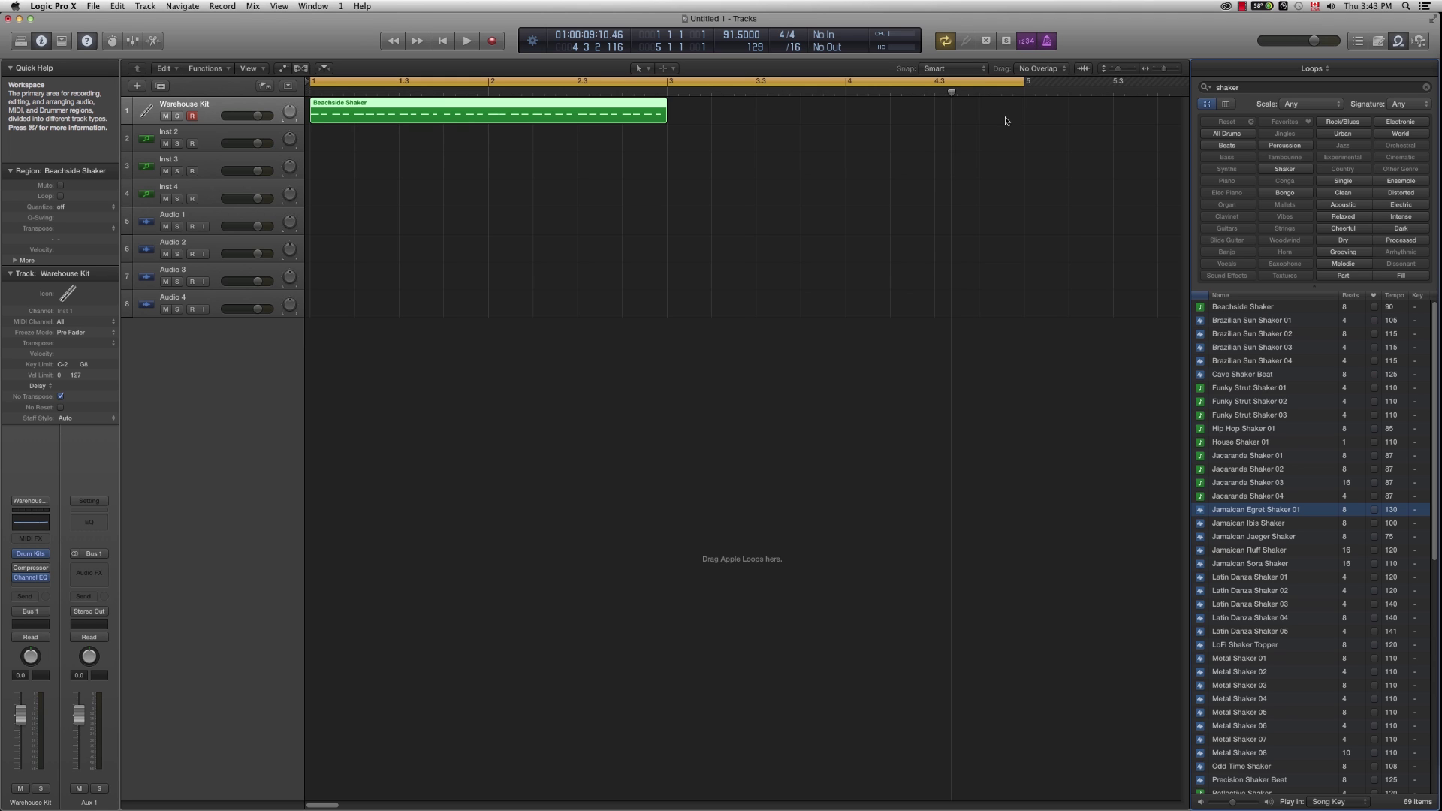
Step: Zoom the workspace horizontally and vertically until the Beachside Shaker region fills about two bars at a medium track height
key(super+Right)
key(super+Left)
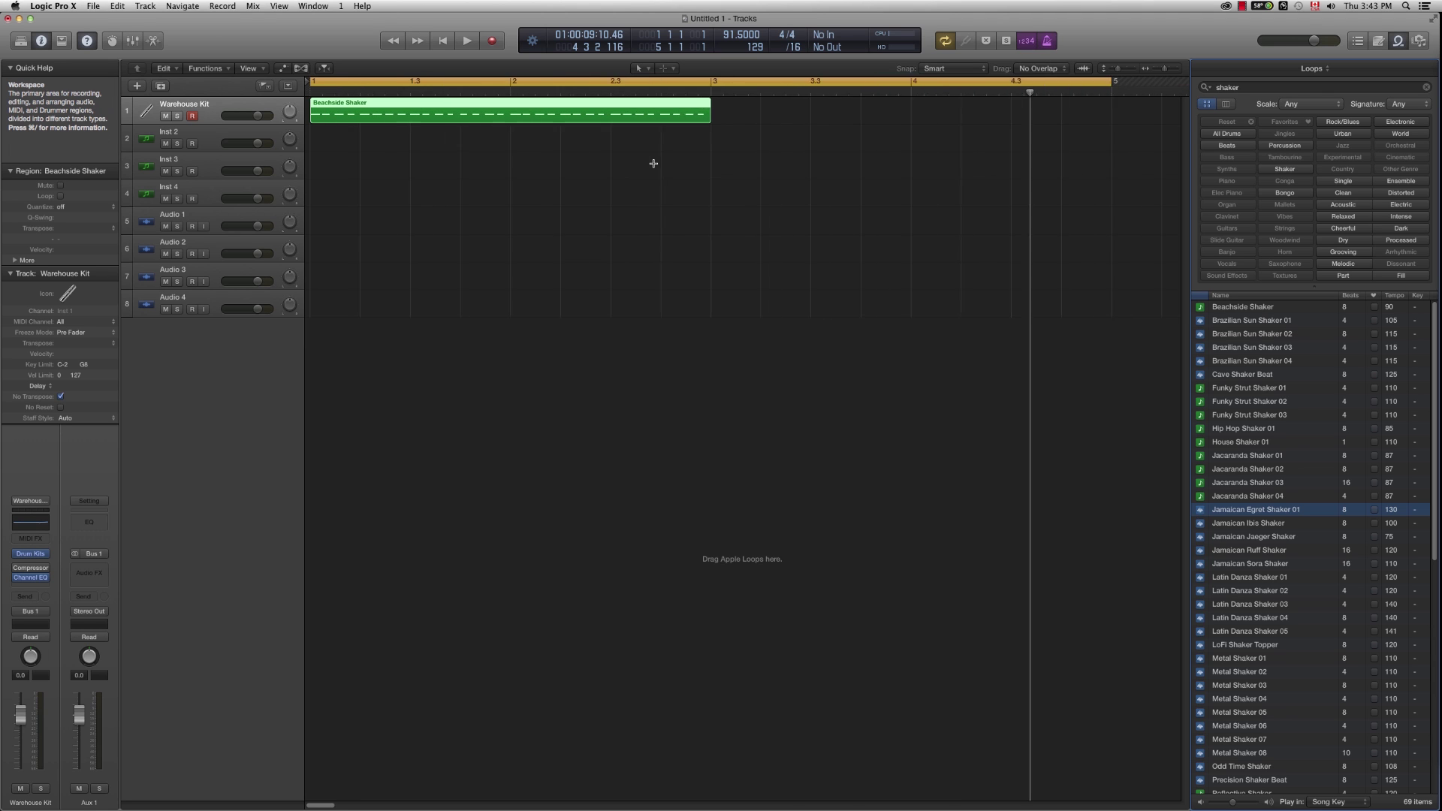
key(super+Left)
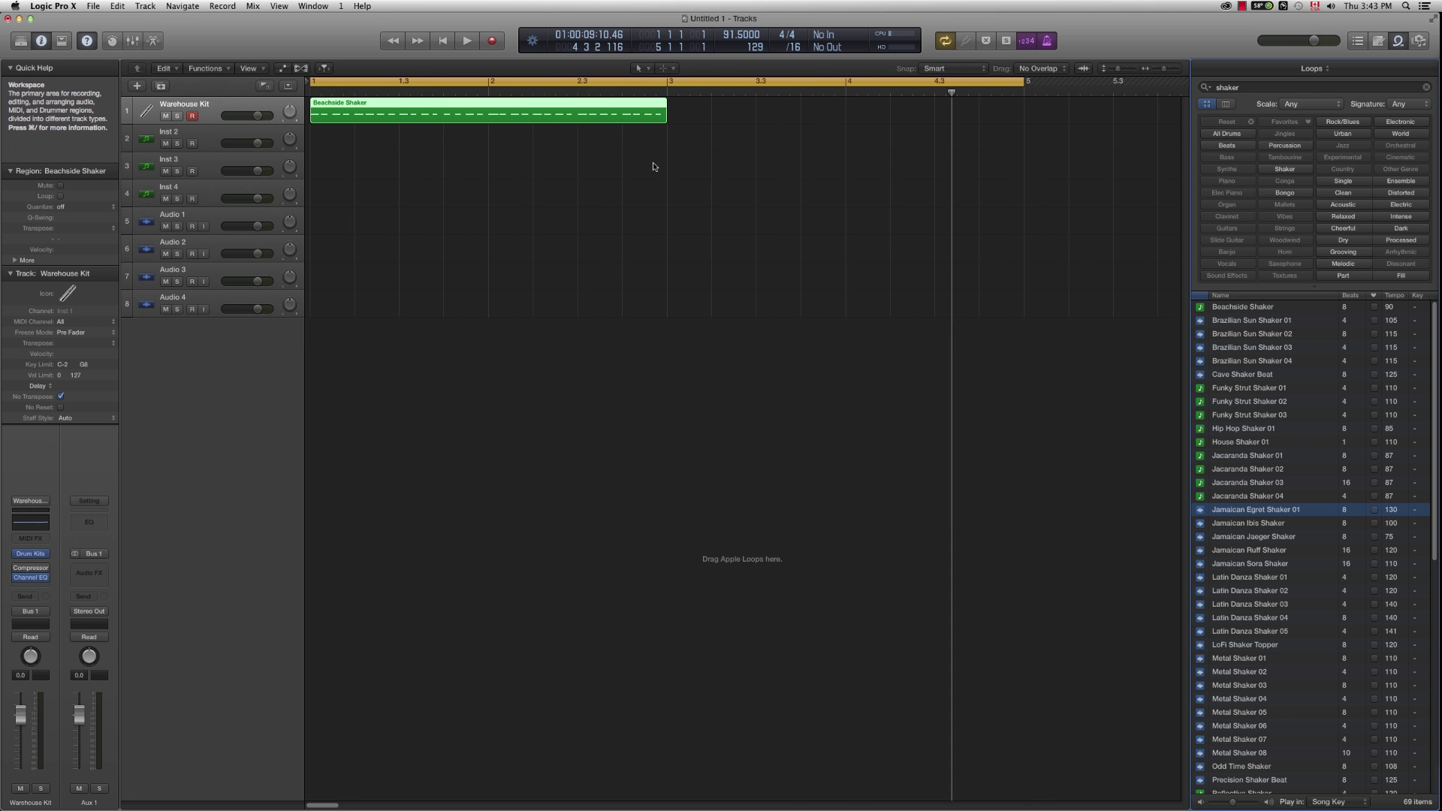
key(super+Down)
key(super+Down)
key(super+Down)
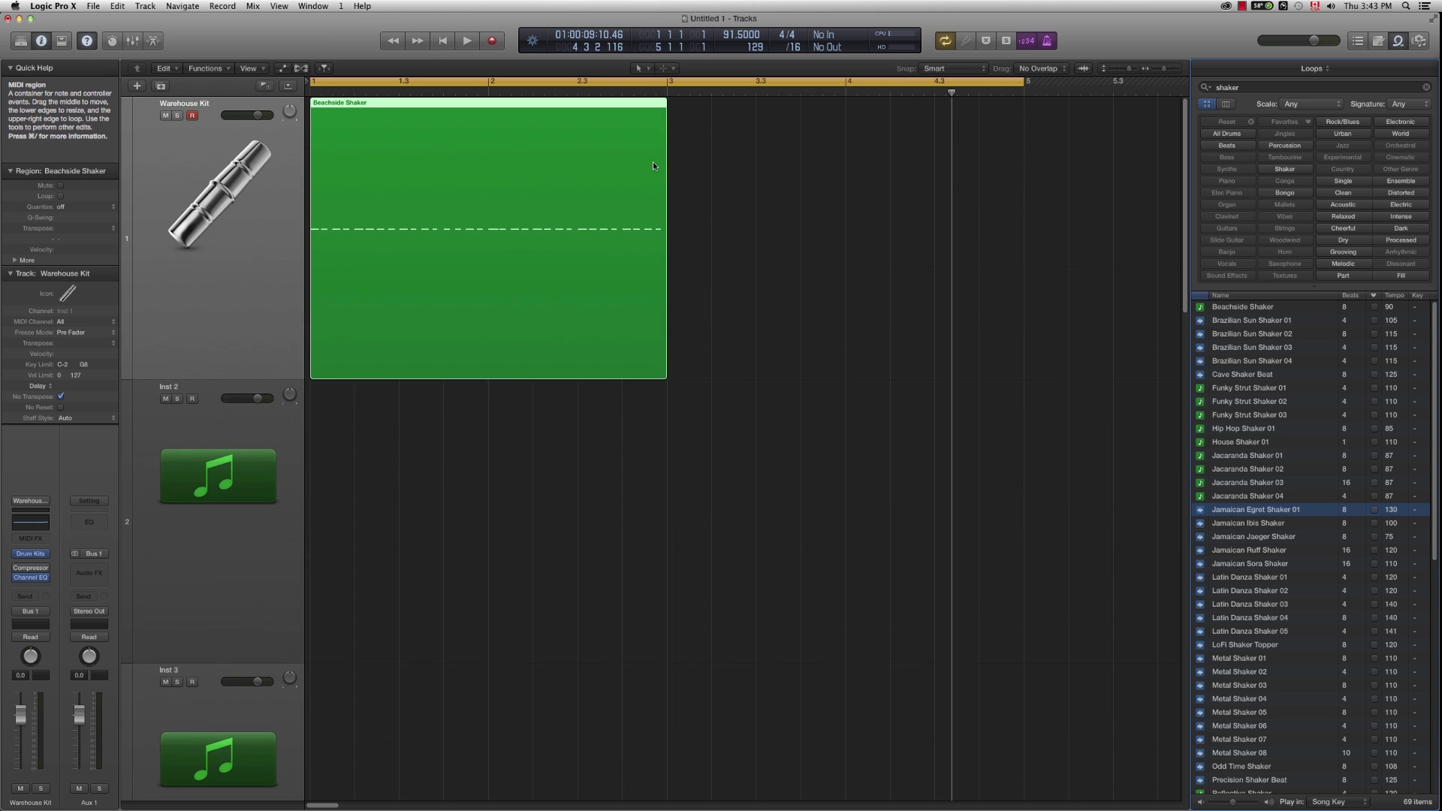
key(super+Up)
key(super+Up)
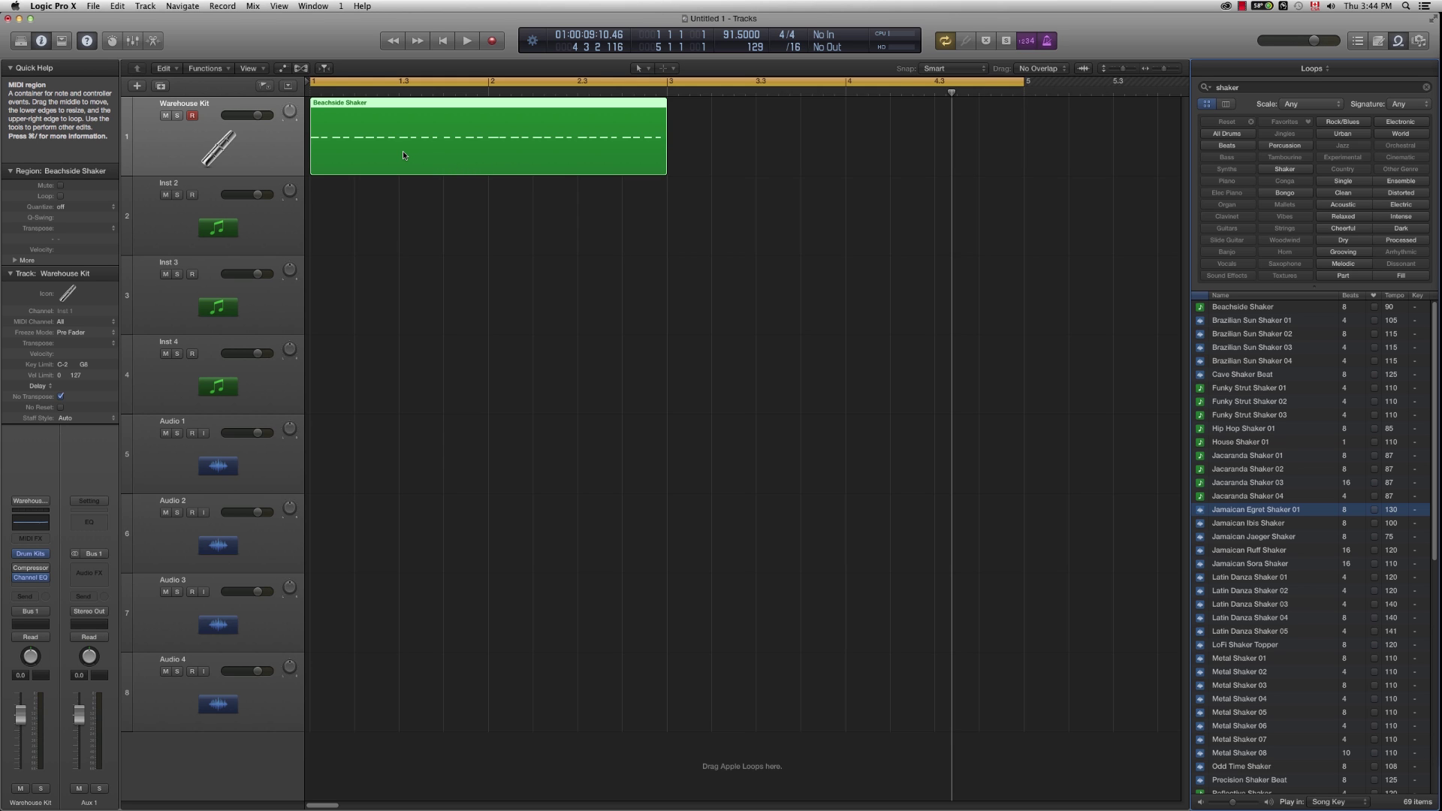
Step: Try duplicating the Beachside Shaker region directly after itself at bar 3, undoing each copy
drag(402, 154, 761, 166)
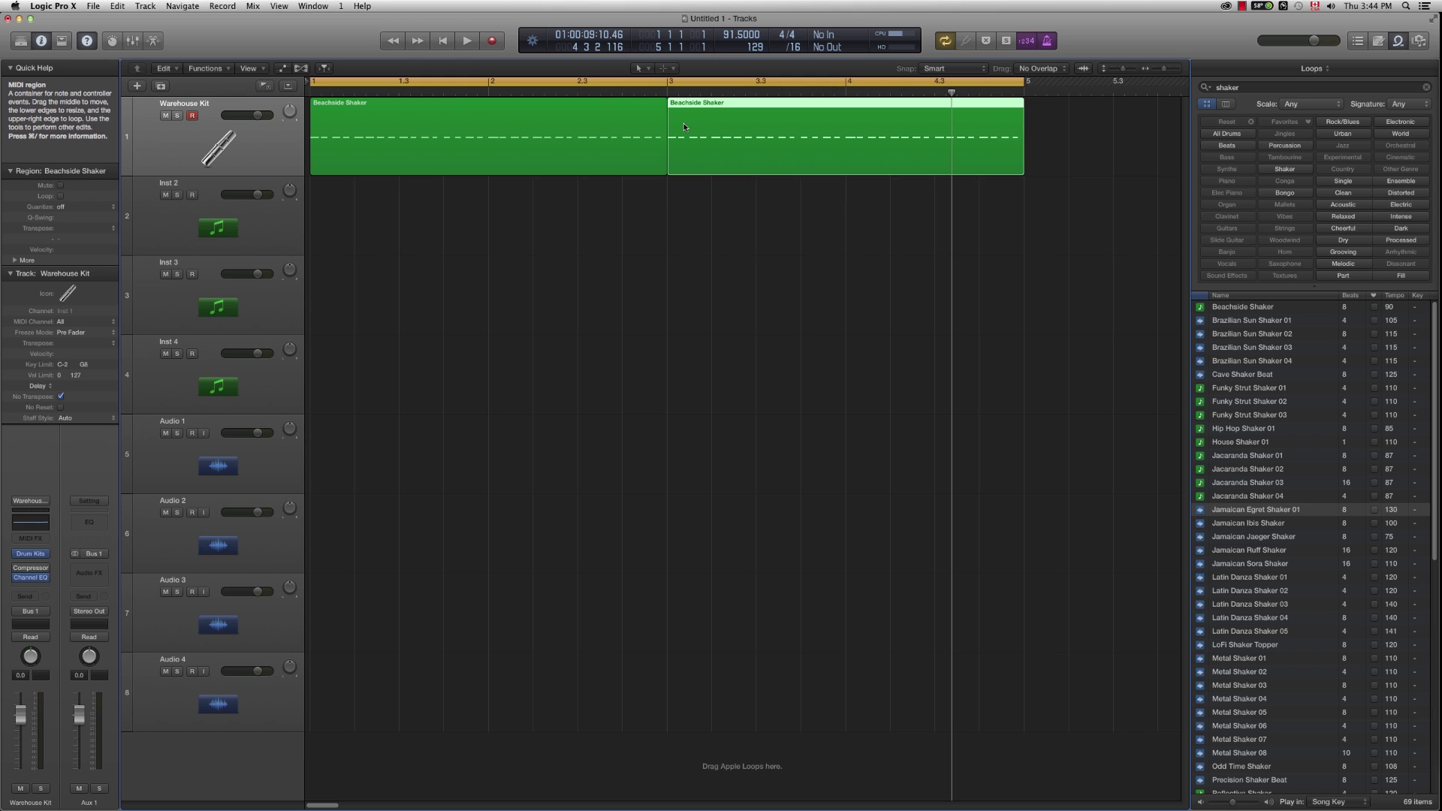
key(super+z)
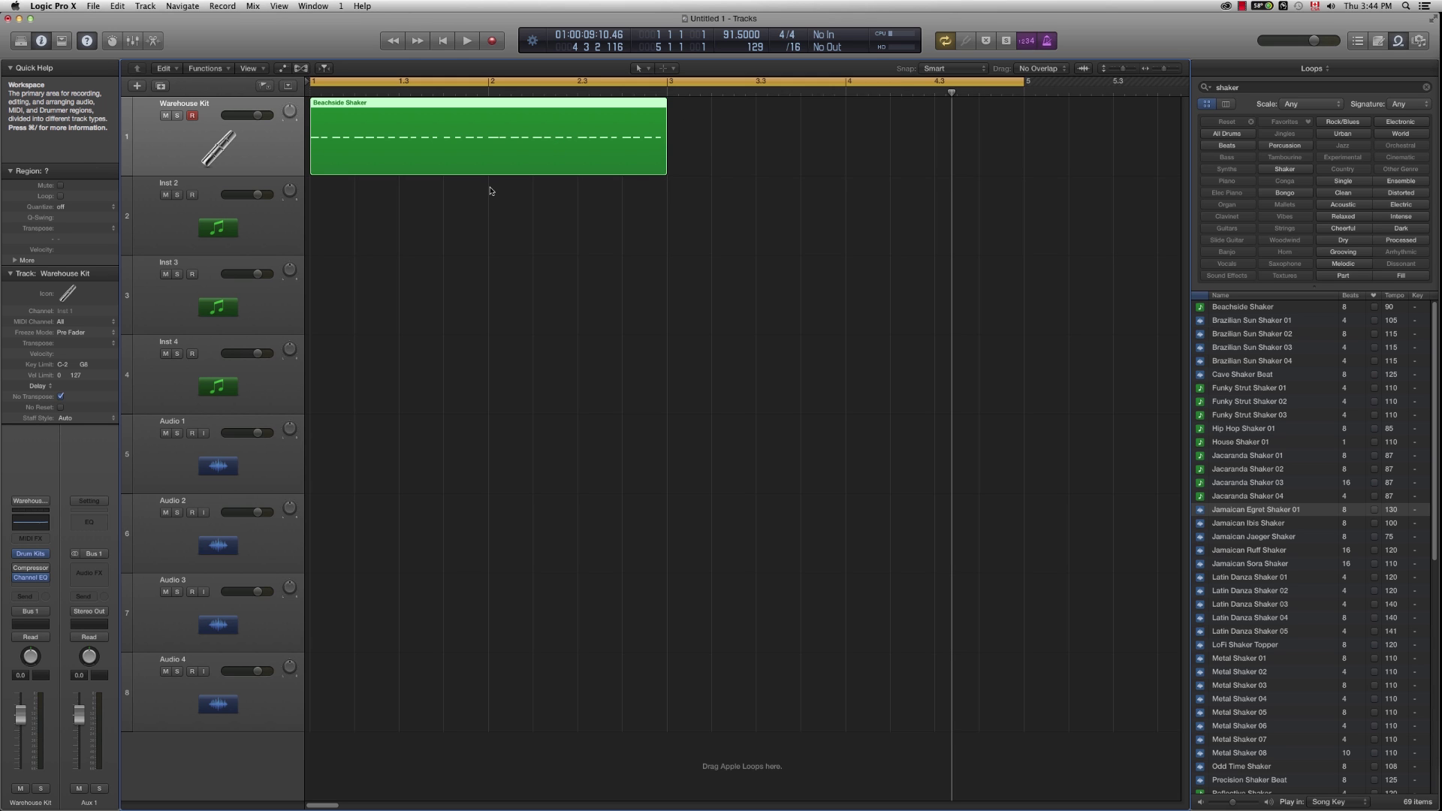
drag(370, 158, 730, 165)
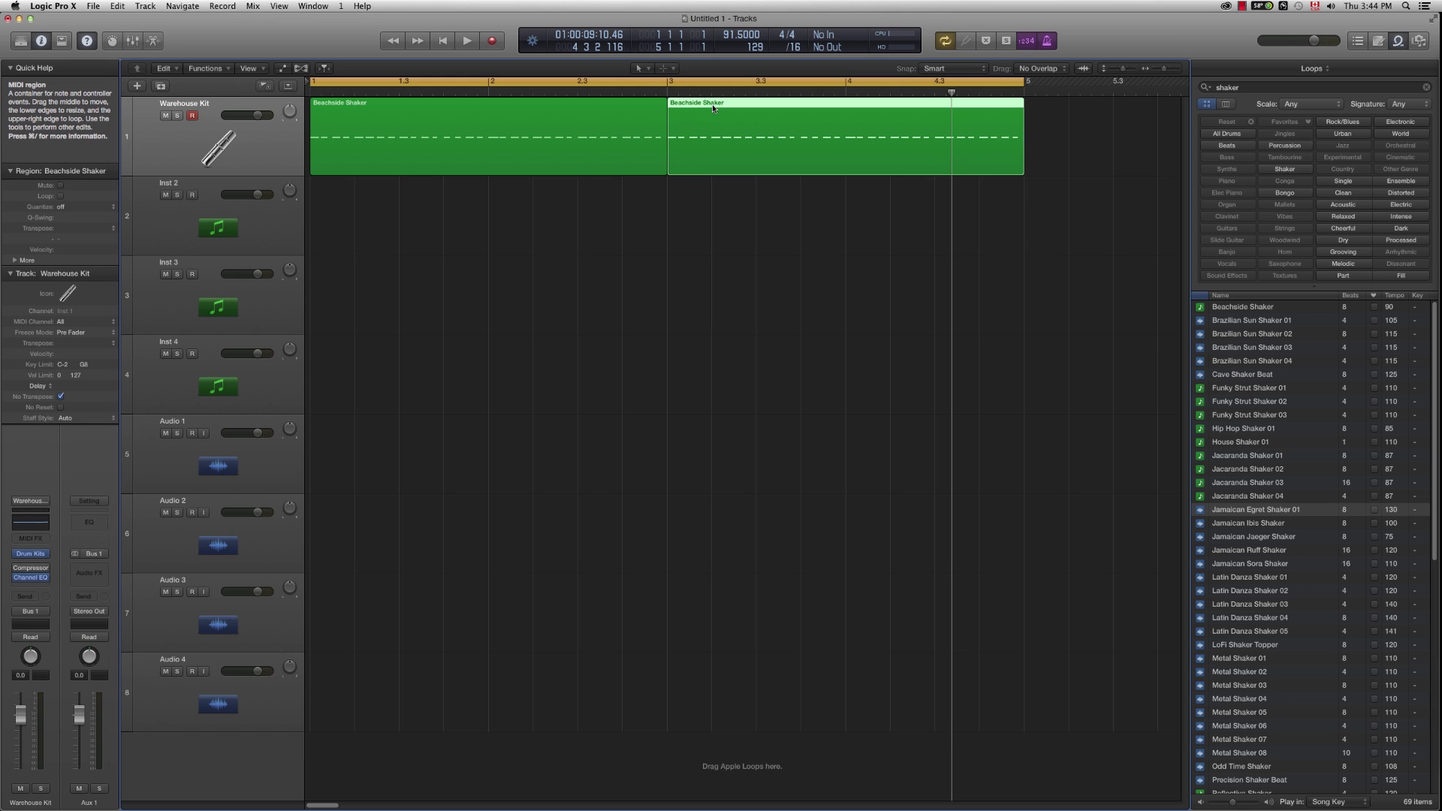
key(super+z)
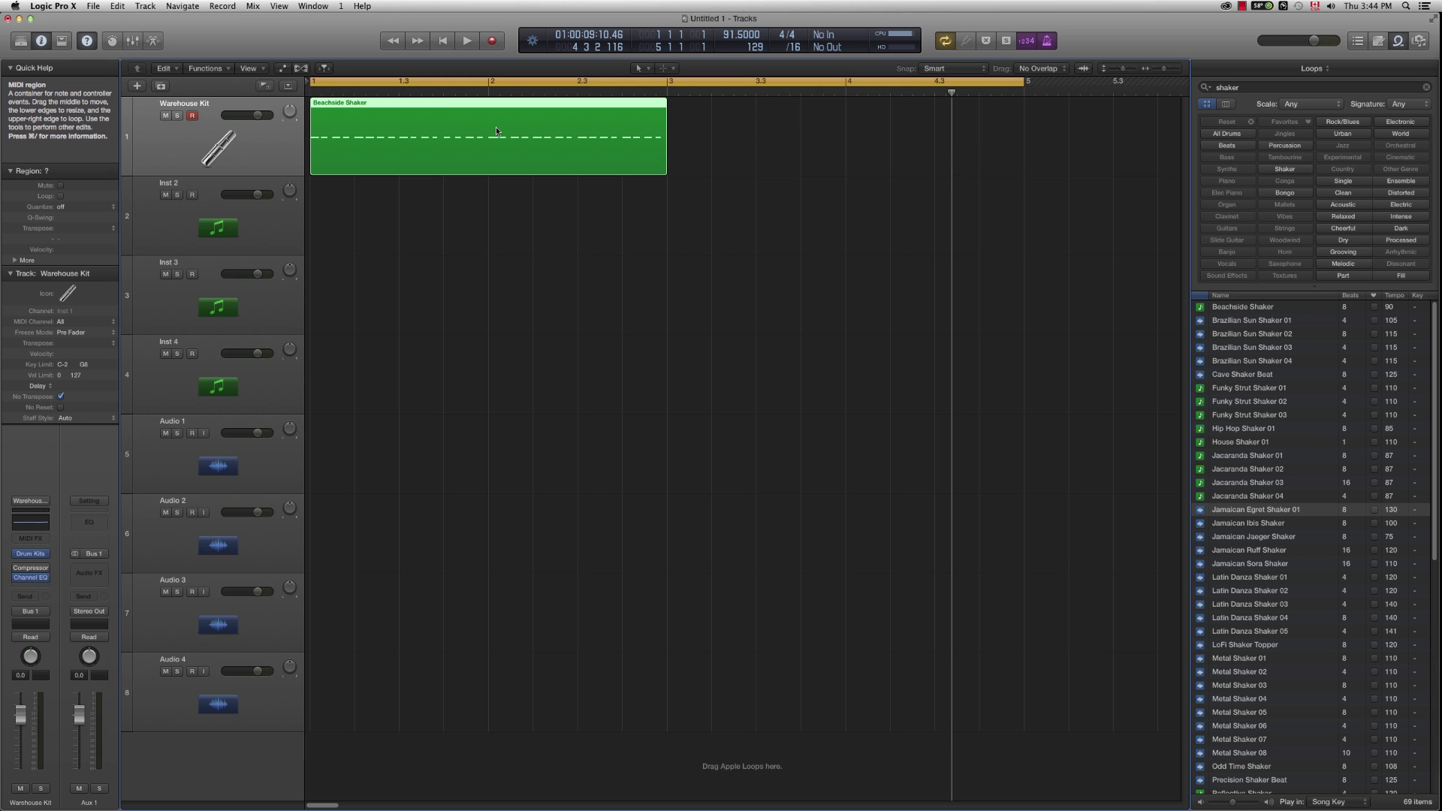
Step: Paste a copy of the Beachside Shaker region at bar 3 on the Warehouse Kit track
click(669, 94)
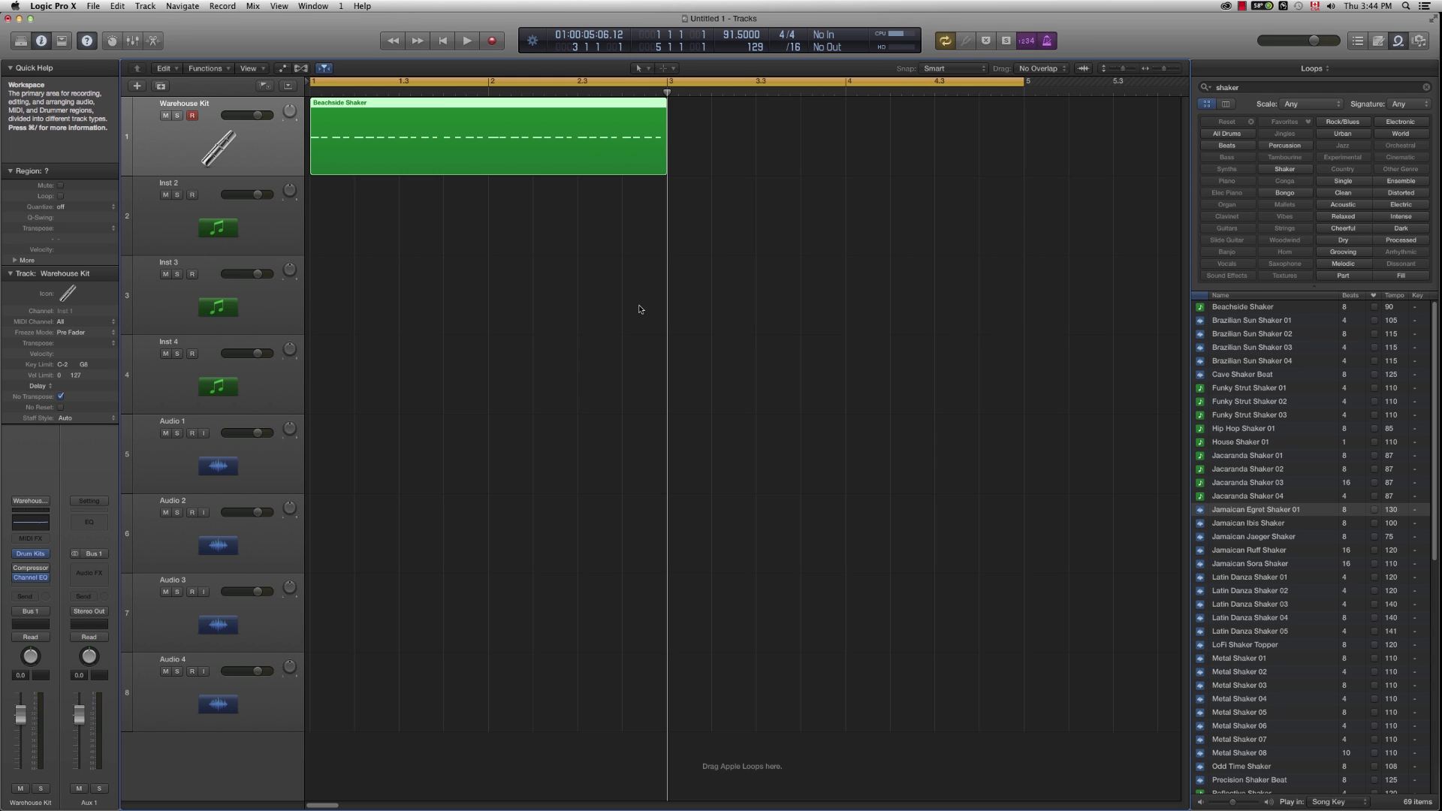
key(super+v)
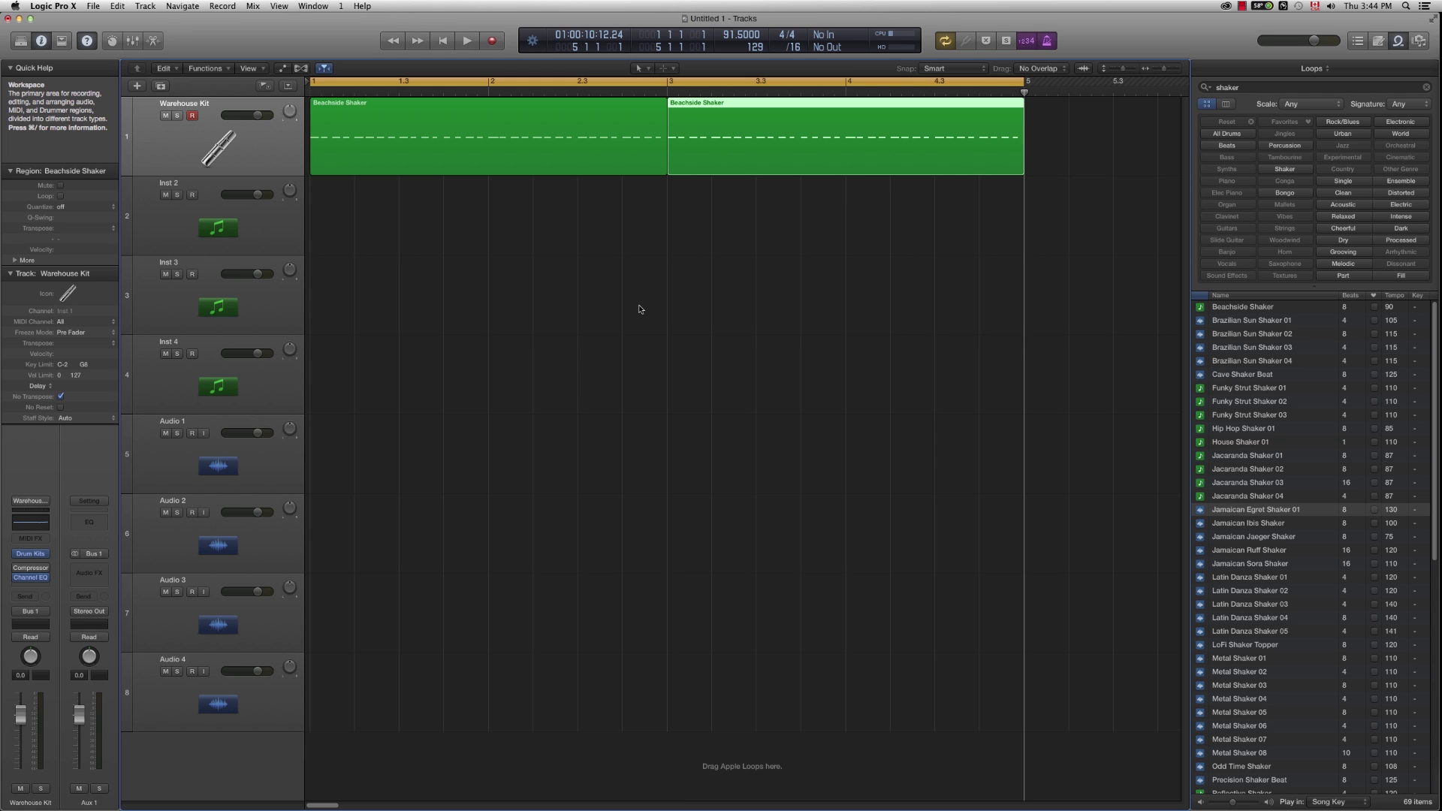
click(711, 220)
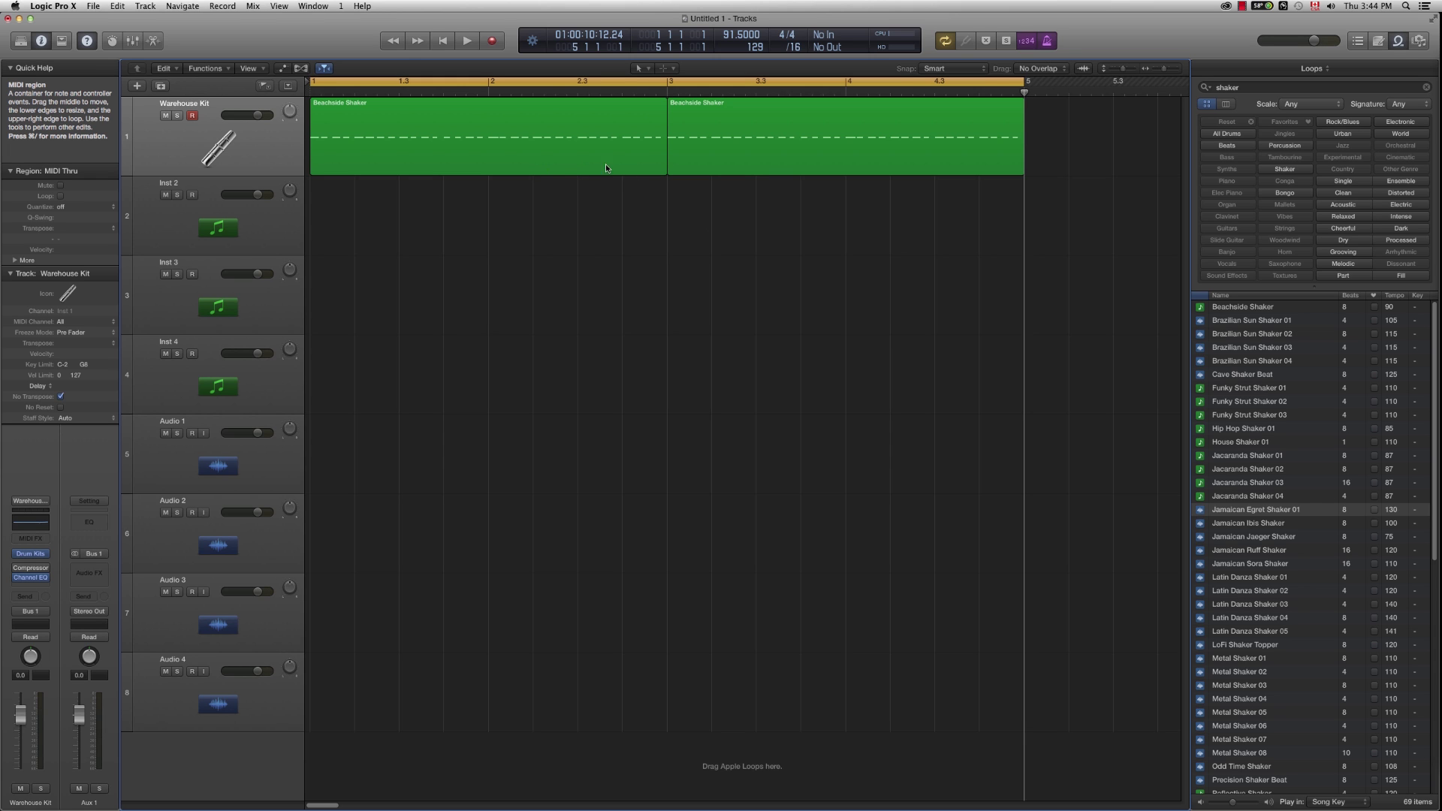
Step: Try copying both Beachside Shaker regions onto the Inst 2, Inst 3 and Inst 4 tracks, and undo the copies
drag(714, 218, 624, 125)
drag(535, 131, 552, 383)
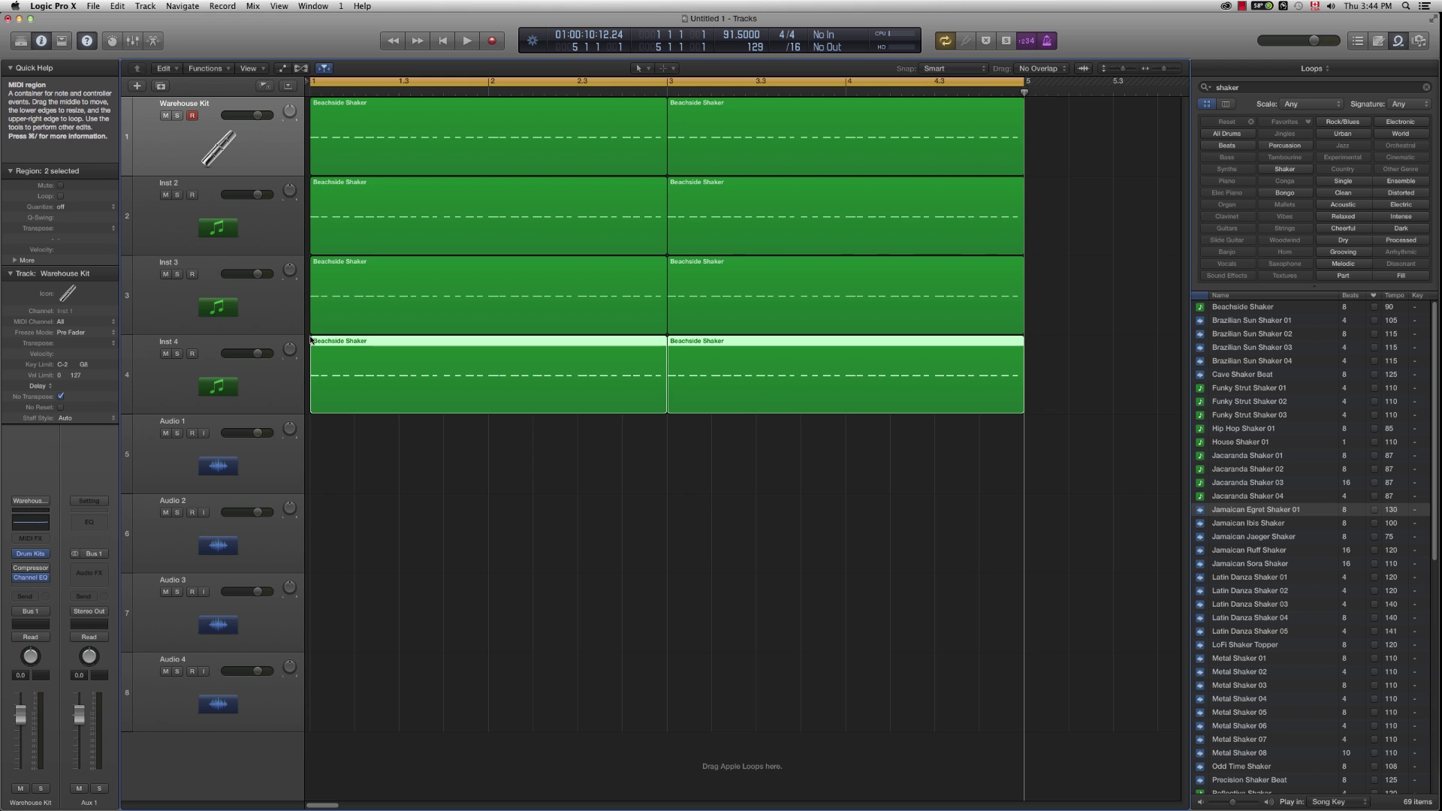
key(super+z)
key(super+z)
key(super+z)
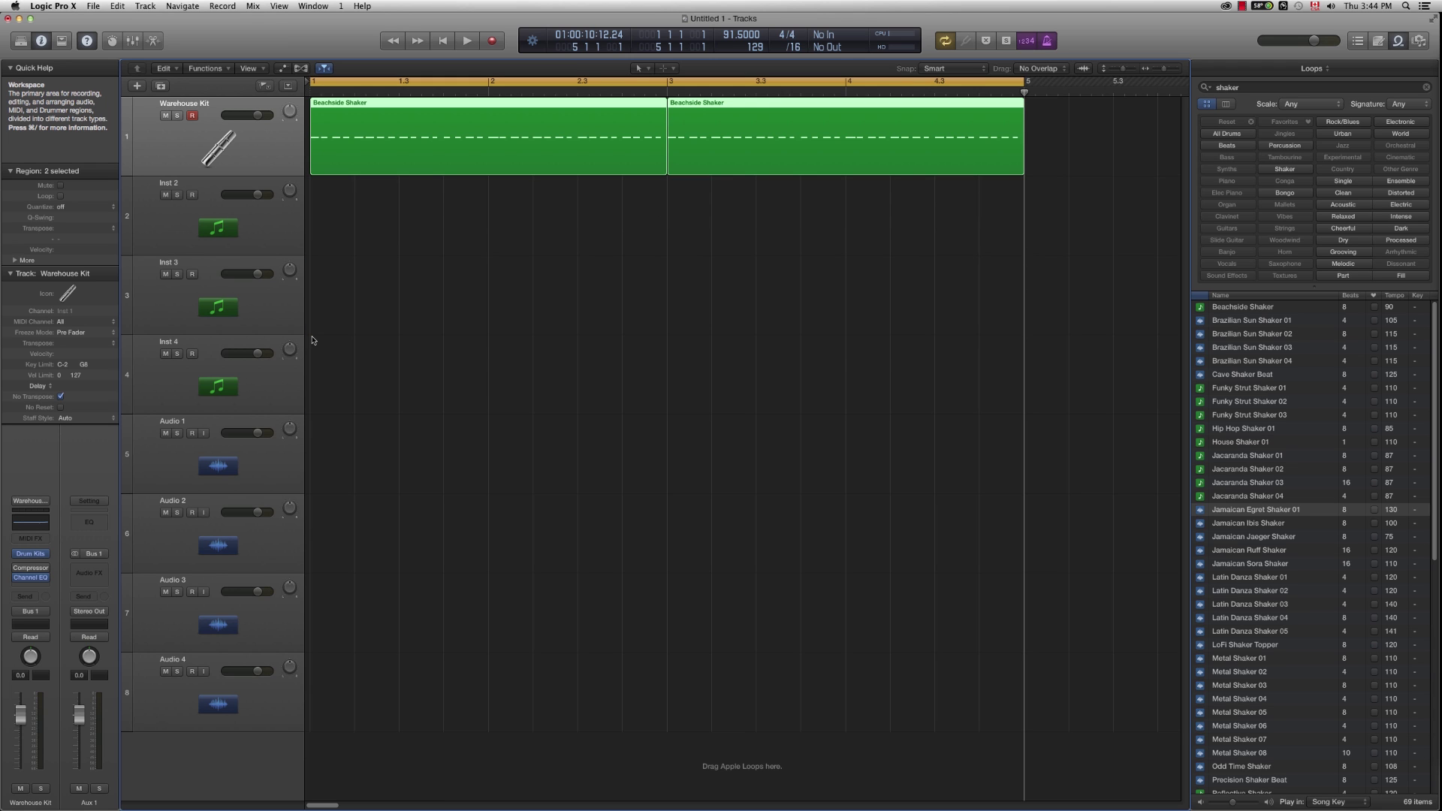
click(543, 347)
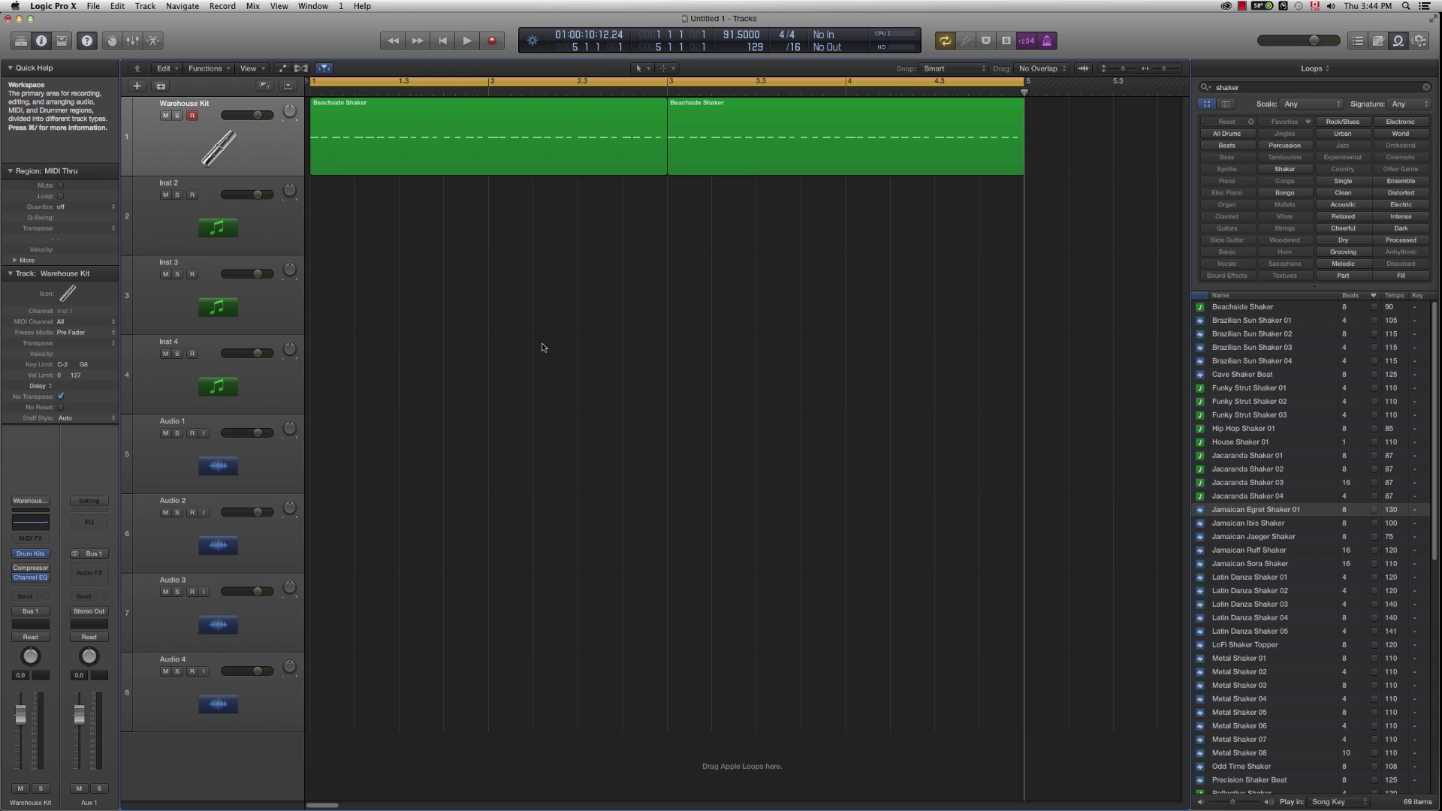
Step: Play the two Beachside Shaker regions from bar 1 twice and stop playback each time
key(space)
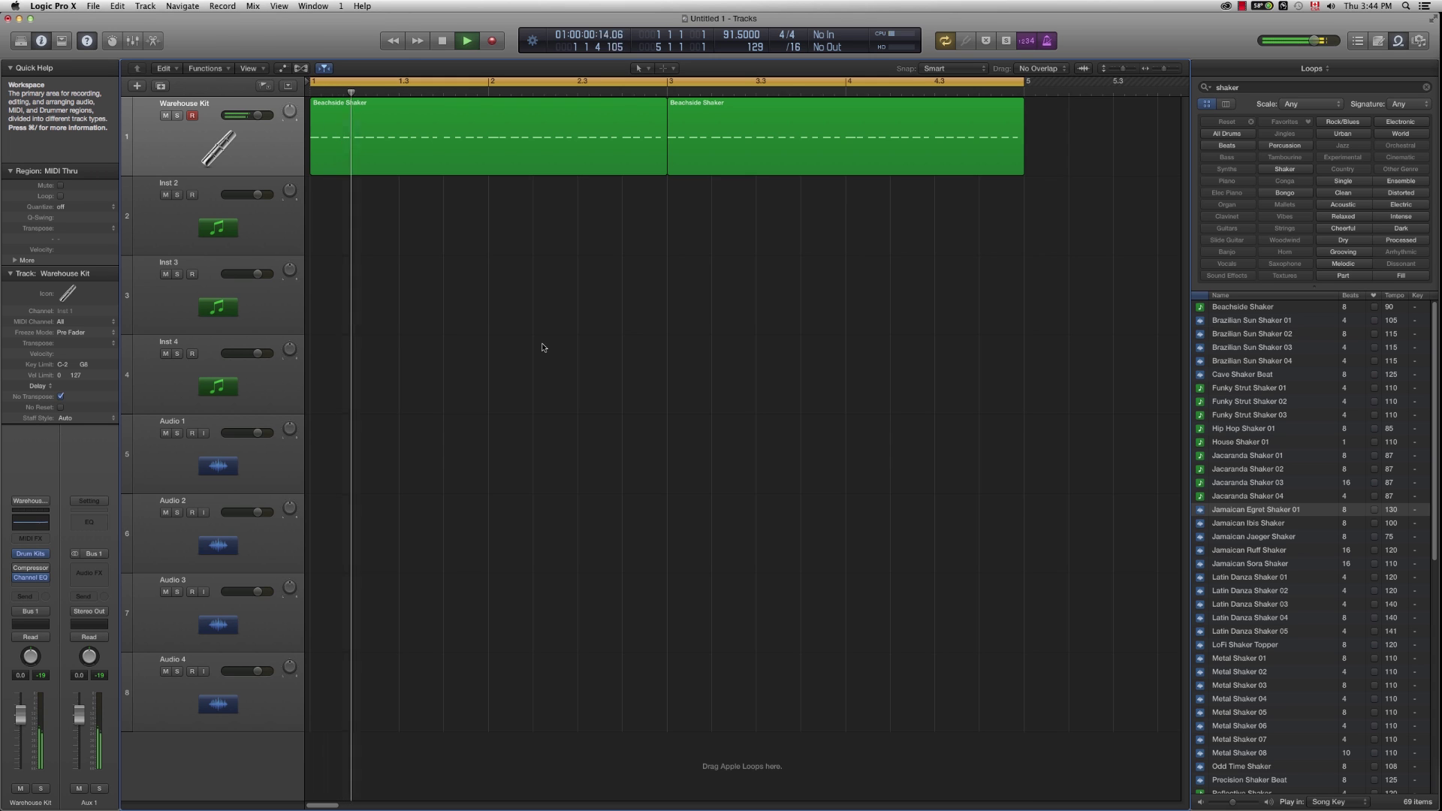
key(space)
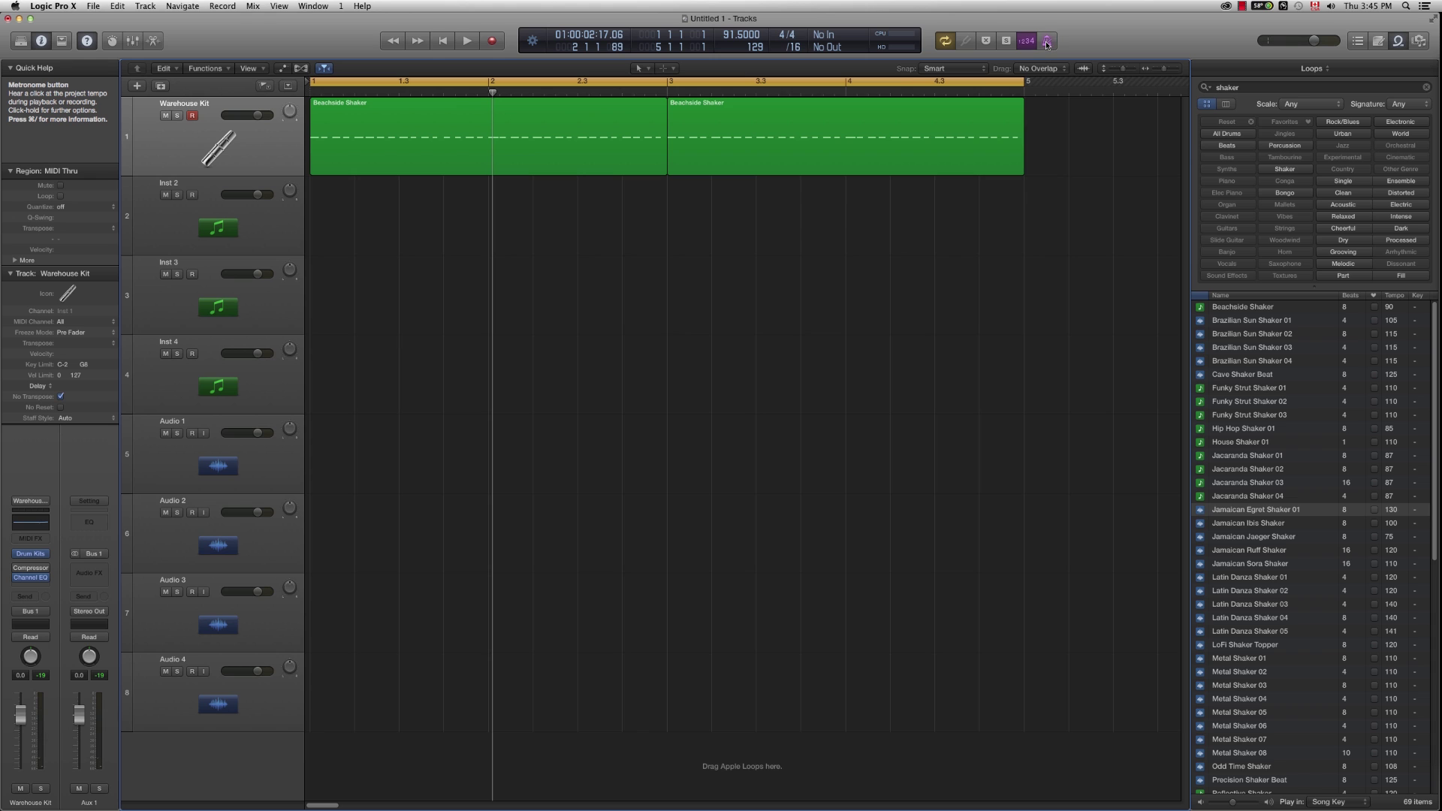
key(space)
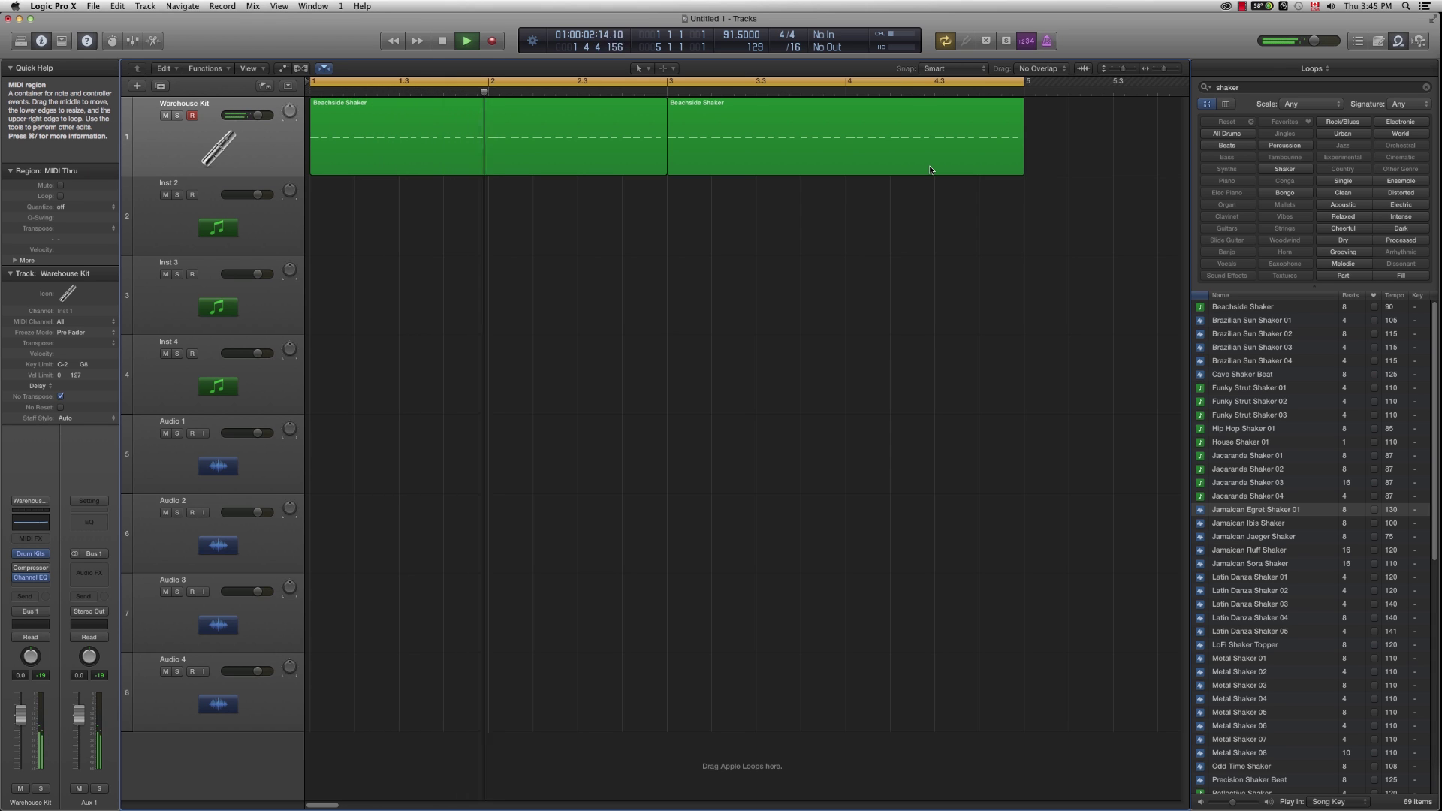
key(space)
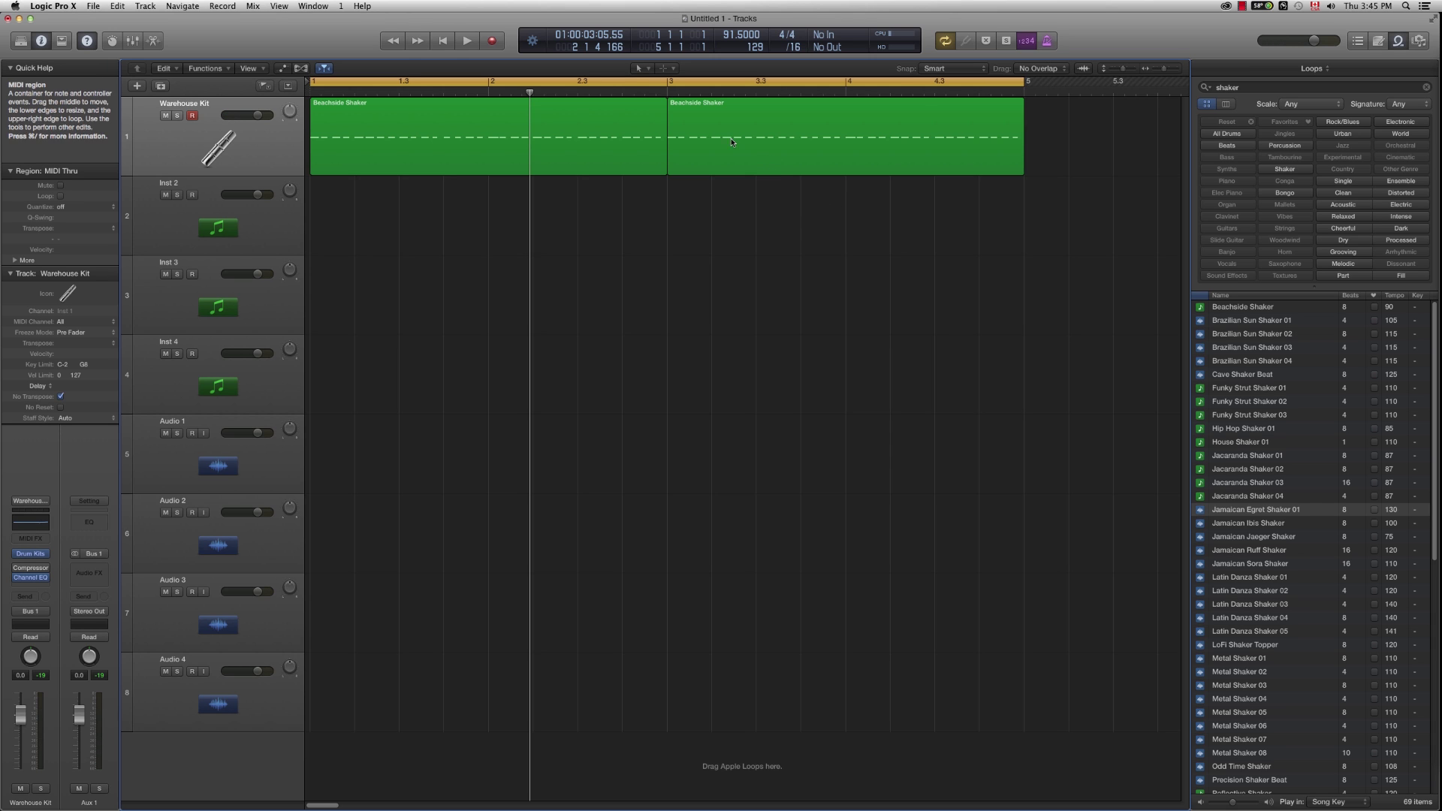
Step: Open the Warehouse Kit track's Drum Kits instrument, try its Cutoff control and listen to the shaker with Cutoff at 100
click(228, 164)
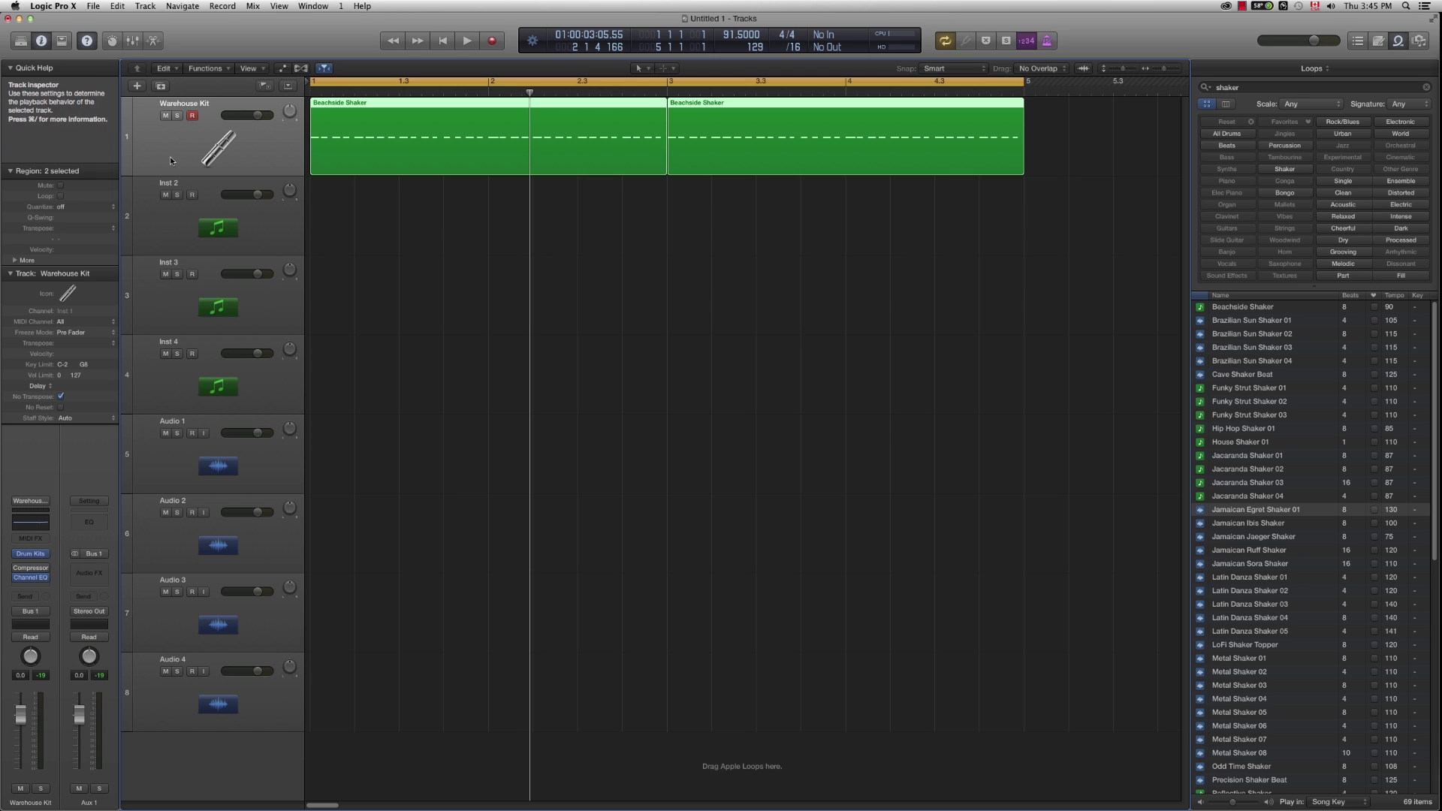
click(32, 558)
drag(150, 47, 765, 269)
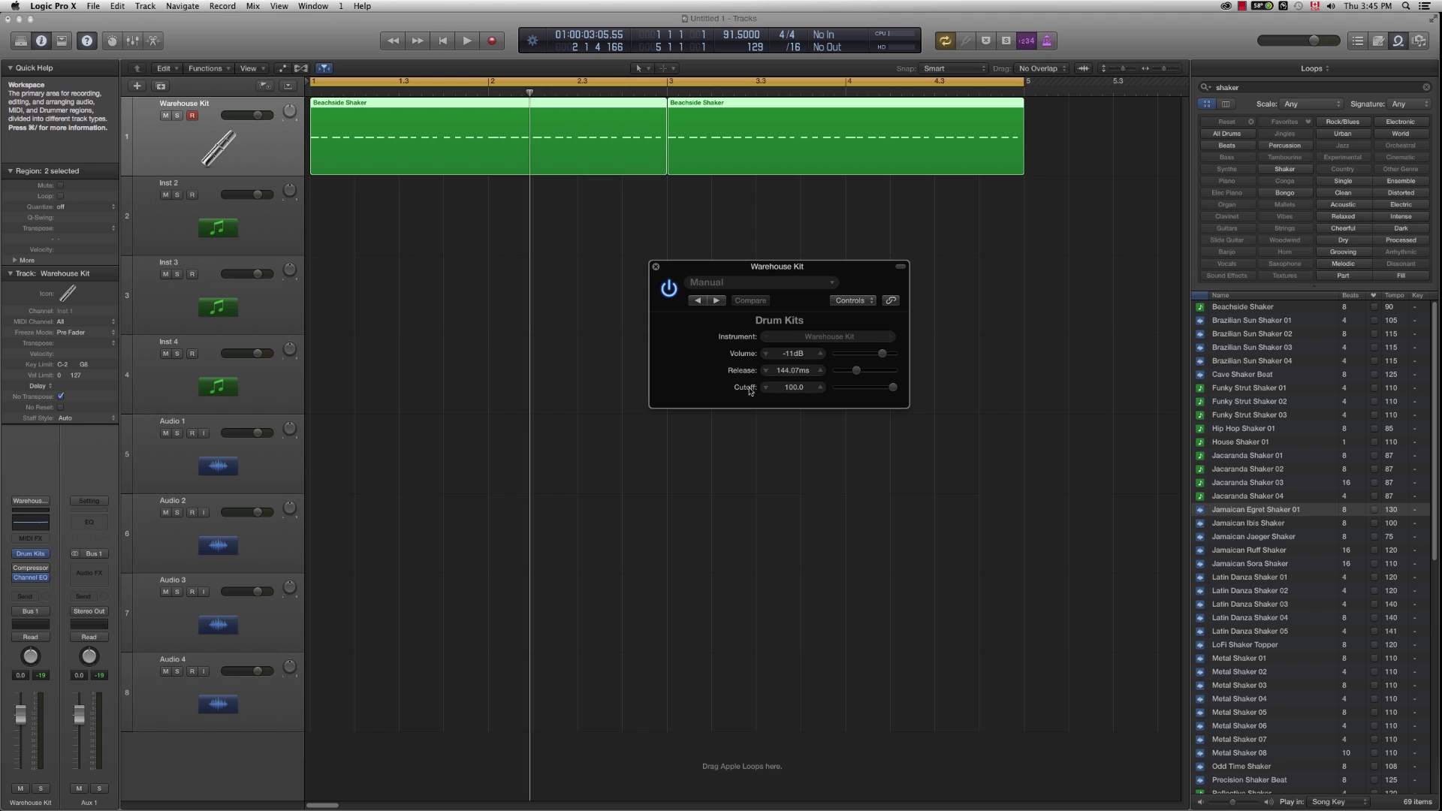
mouse_move(895, 392)
mouse_down()
mouse_move(869, 392)
mouse_move(903, 392)
mouse_up()
key(space)
key(space)
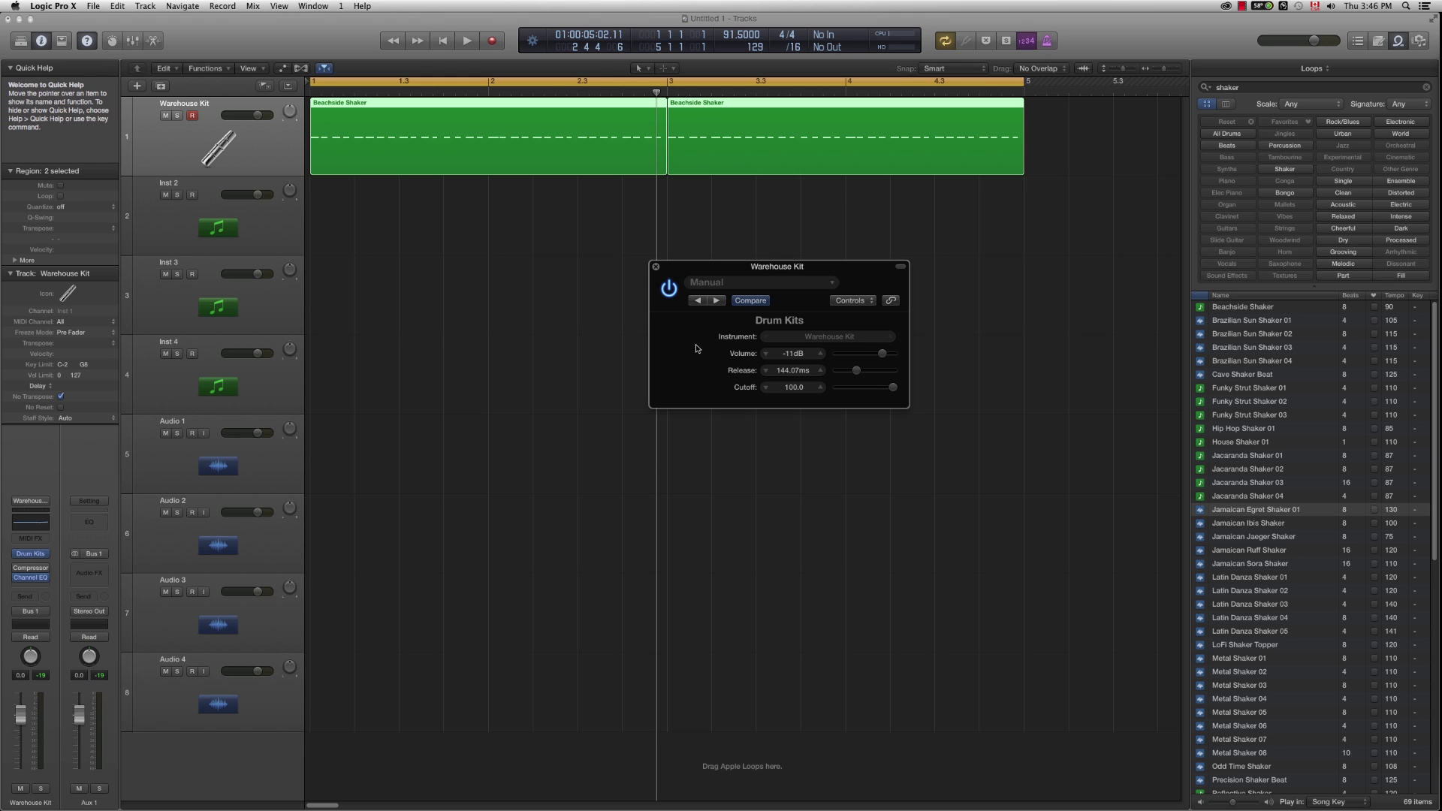
Step: Close the Drum Kits instrument window and replay the shaker regions to check how they sound back to back
click(657, 268)
click(602, 287)
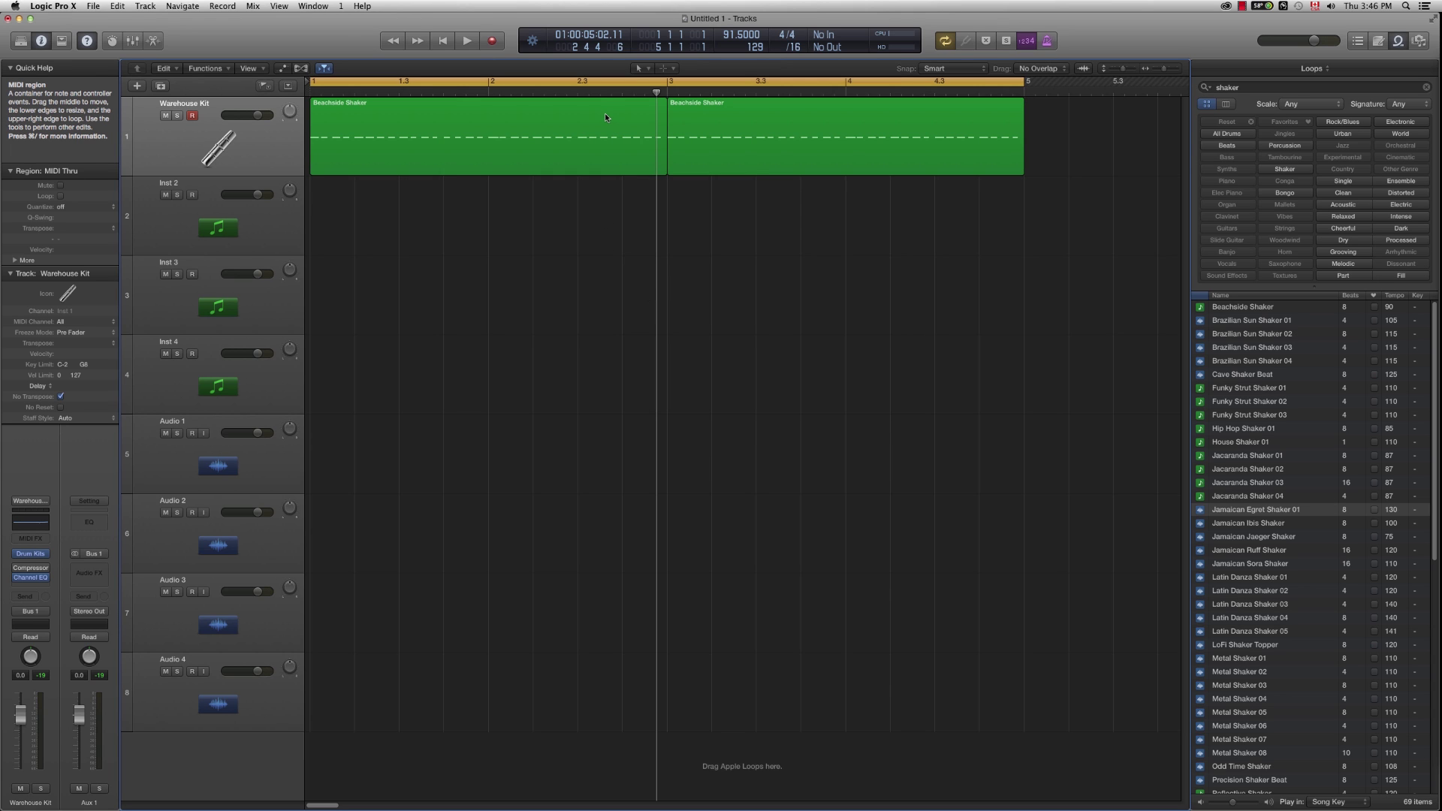
key(space)
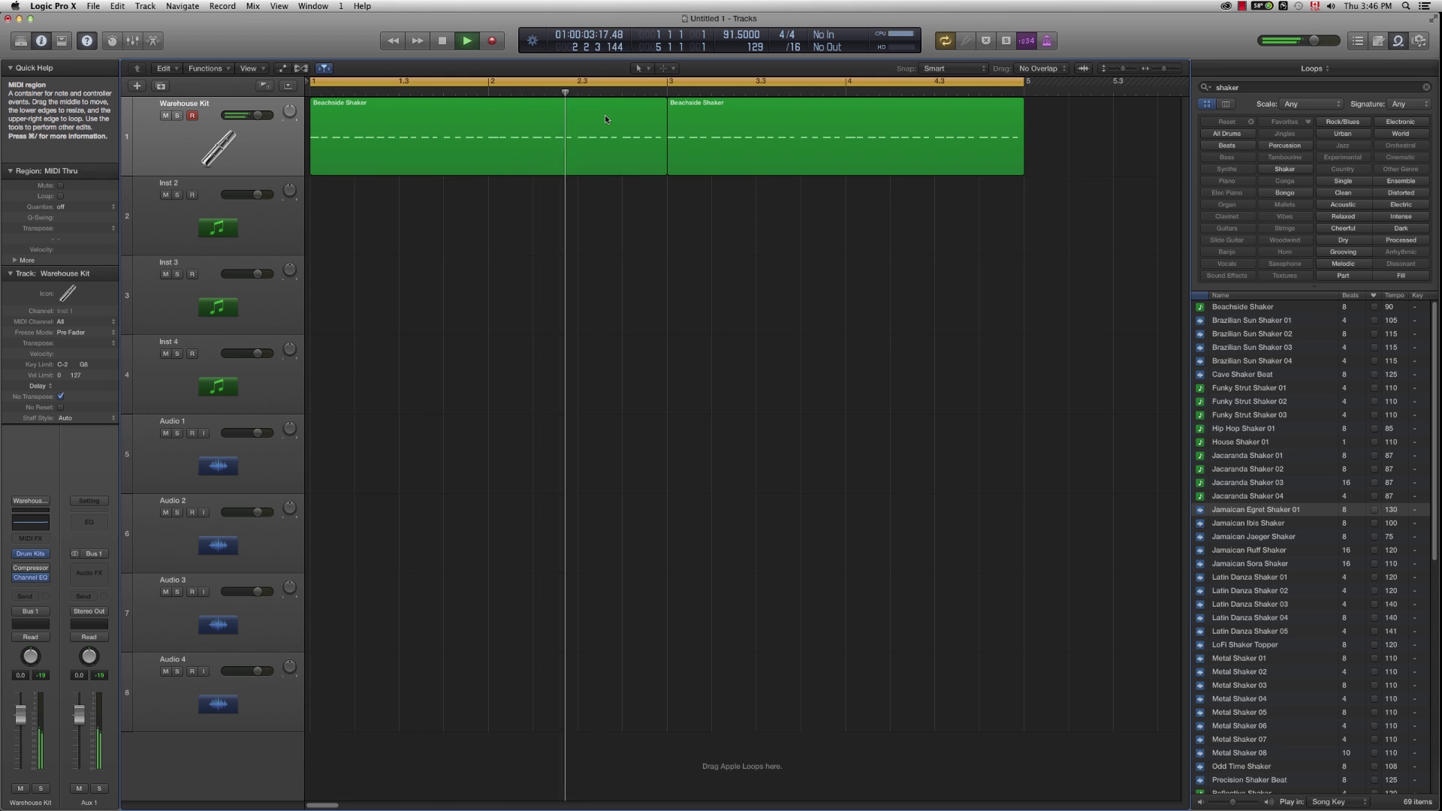
key(space)
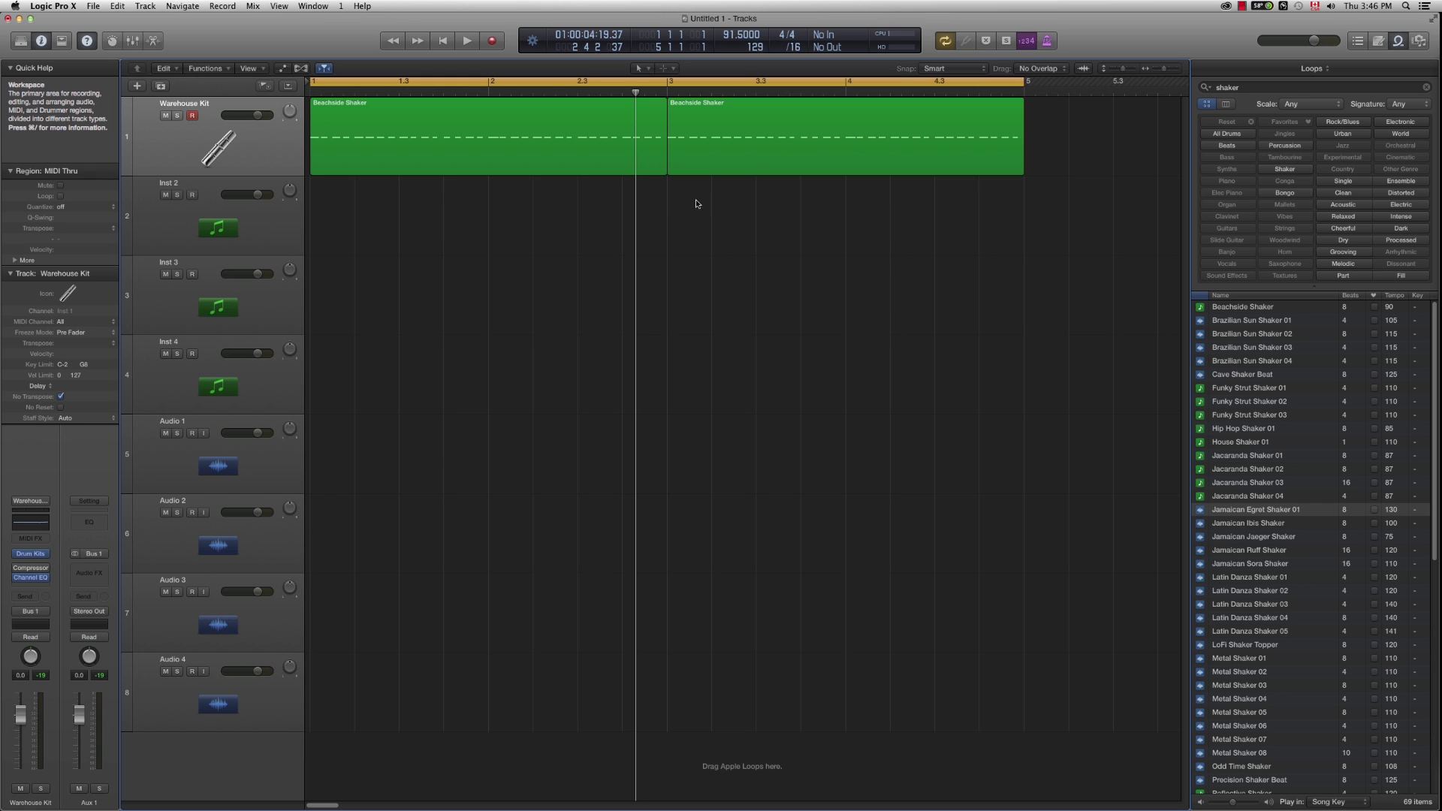
Step: Join the two Beachside Shaker regions on the Warehouse Kit track into a single region
drag(730, 211, 584, 138)
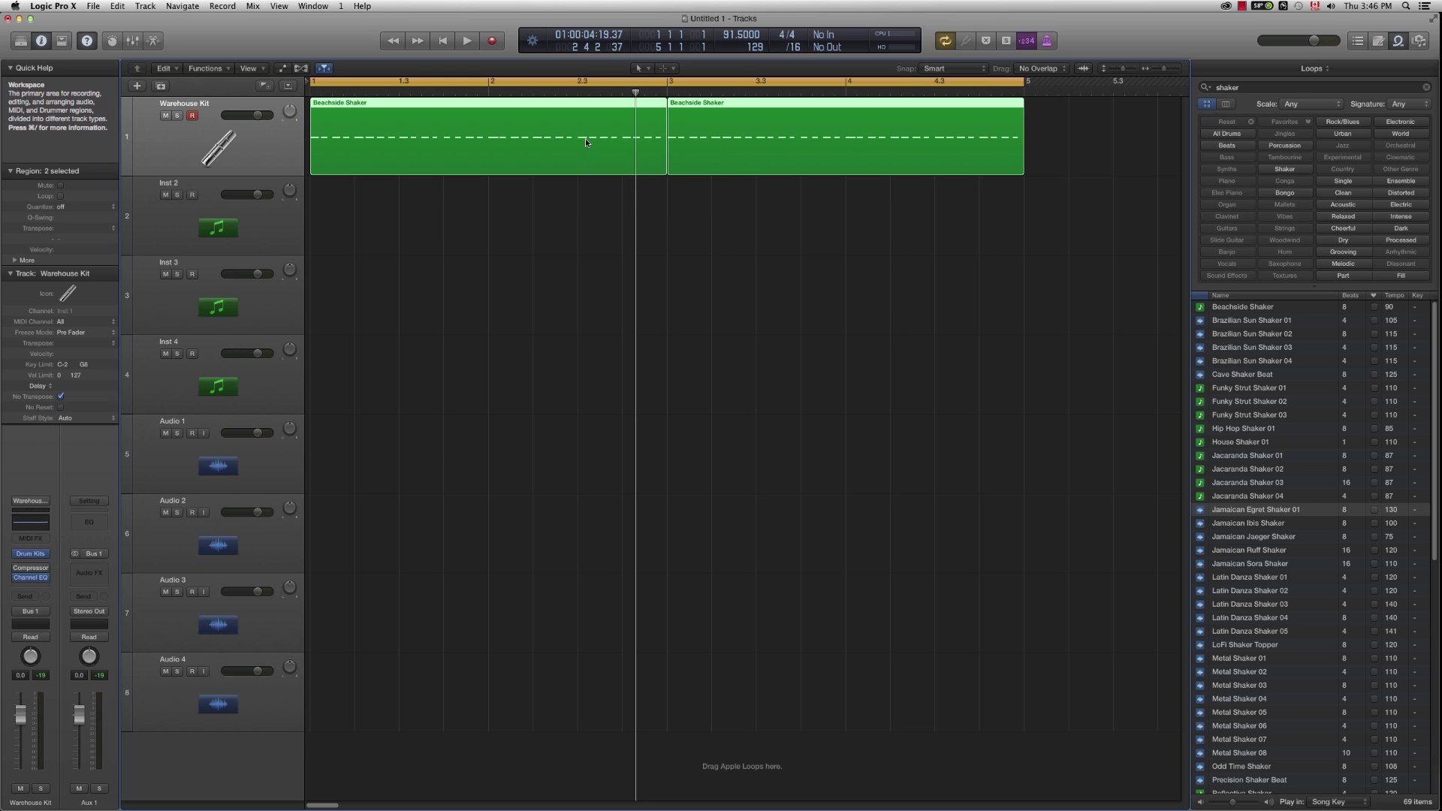
right_click(702, 147)
mouse_move(750, 260)
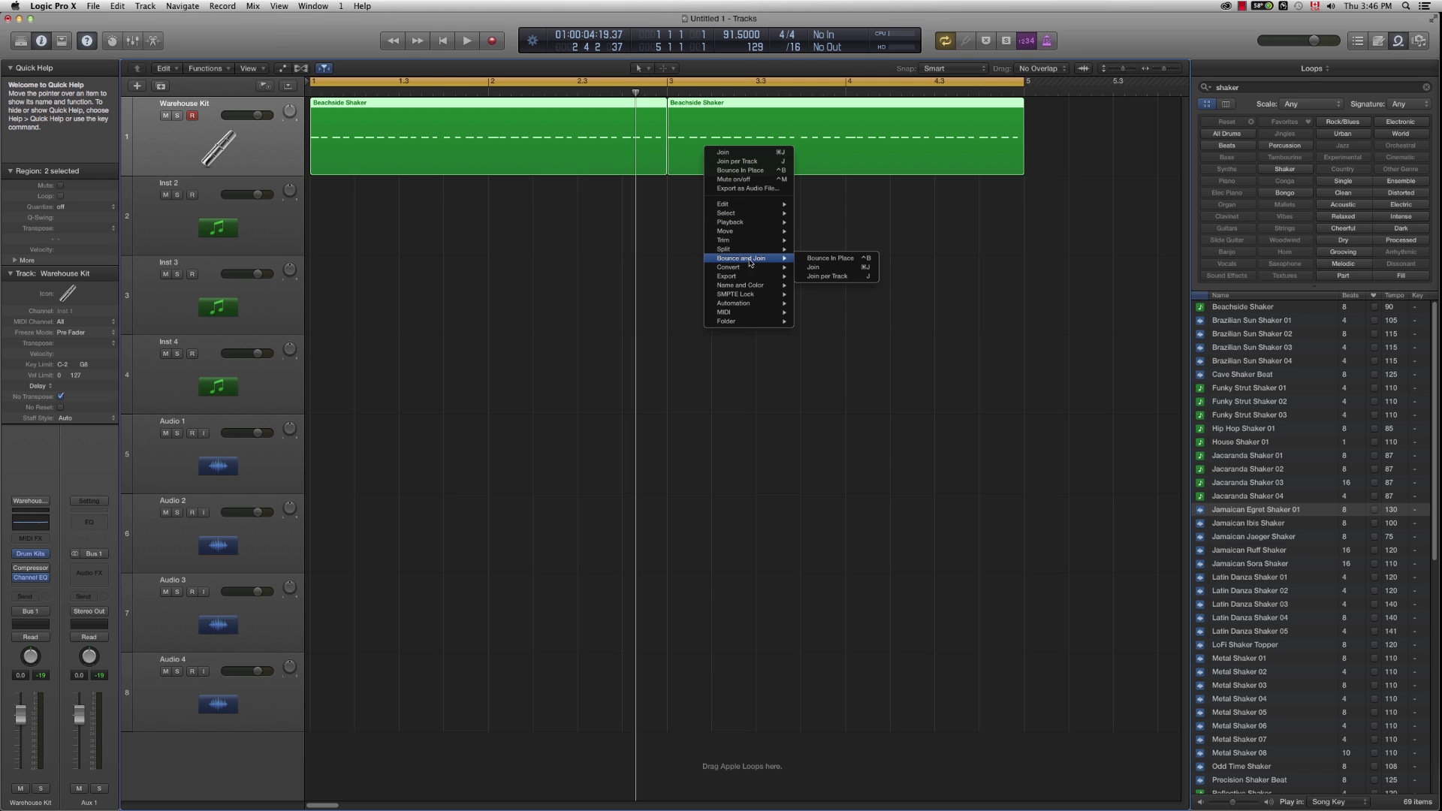
click(813, 267)
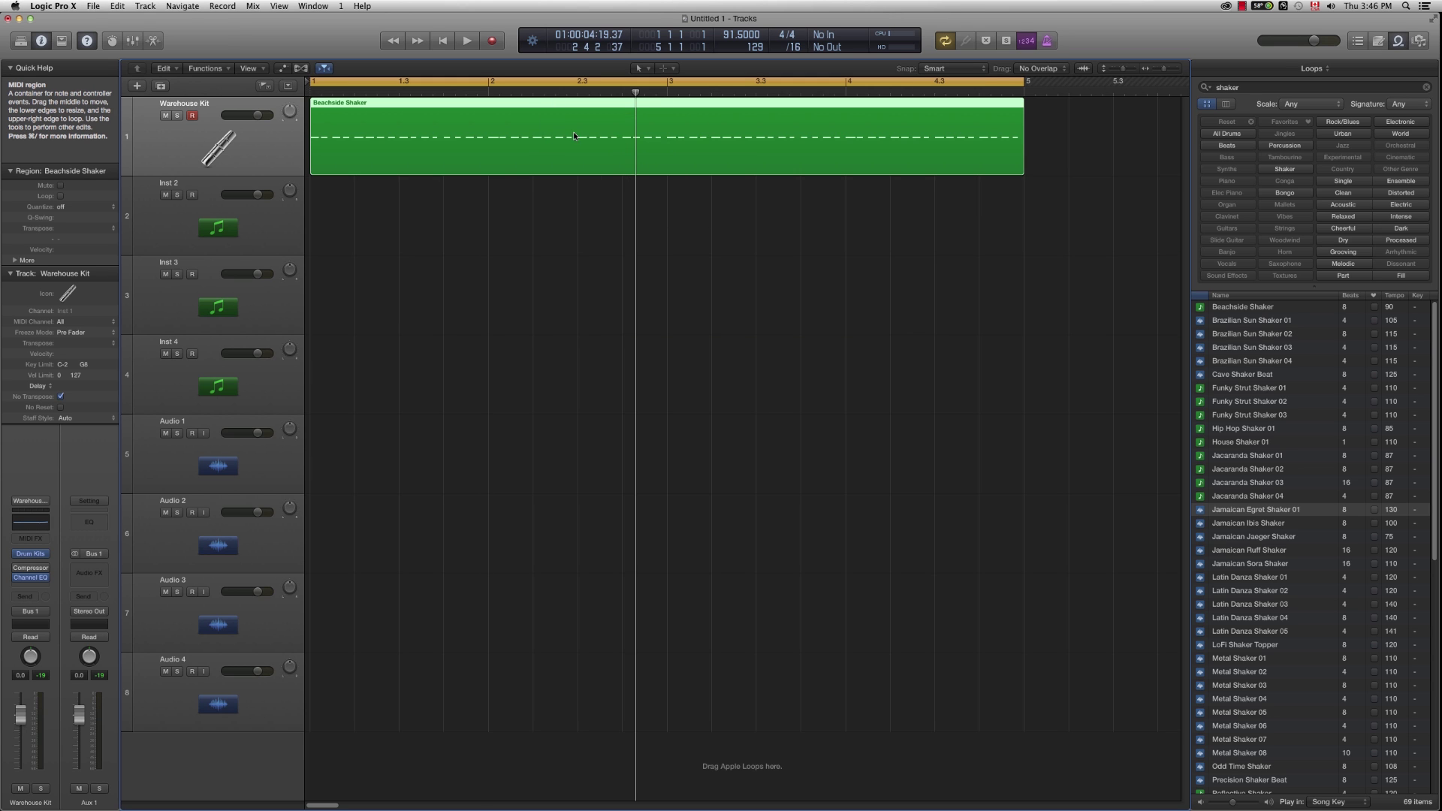
mouse_move(573, 132)
mouse_down()
mouse_move(765, 129)
mouse_move(574, 133)
mouse_up()
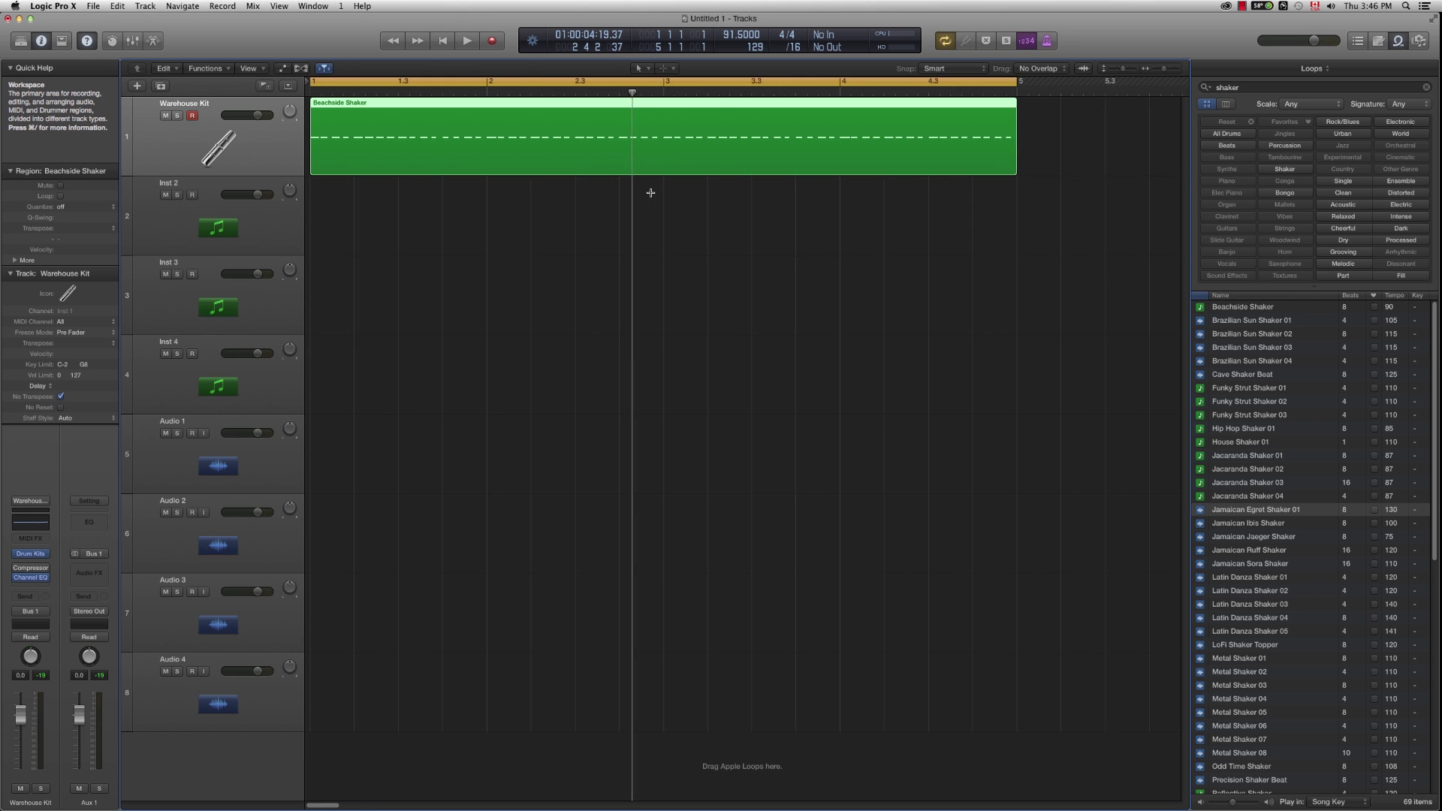
Step: Open the joined Beachside Shaker region in the Piano Roll and make the editor area taller
key(super+Left)
key(super+Left)
key(super+Left)
key(super+Right)
key(super+Right)
key(super+Down)
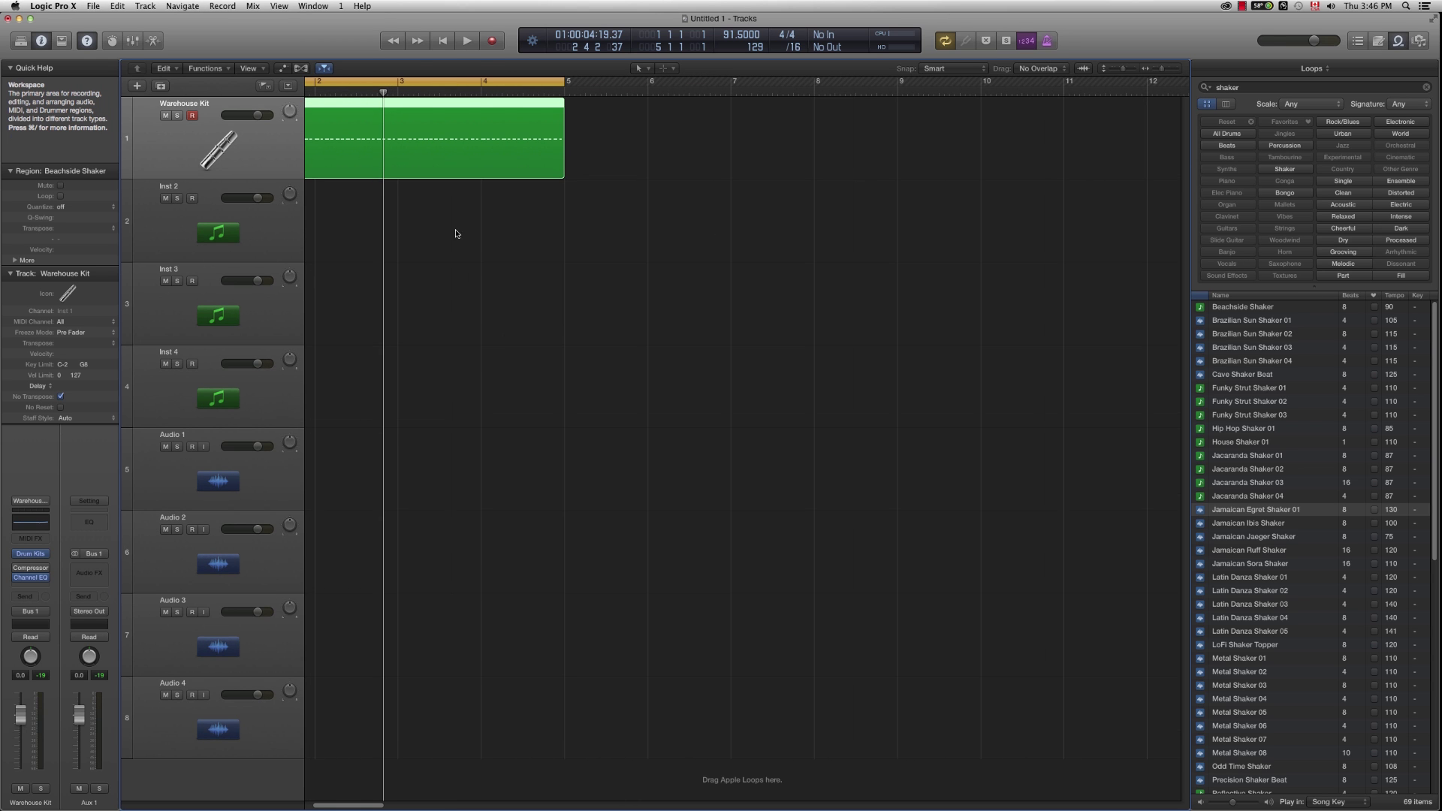
double_click(428, 124)
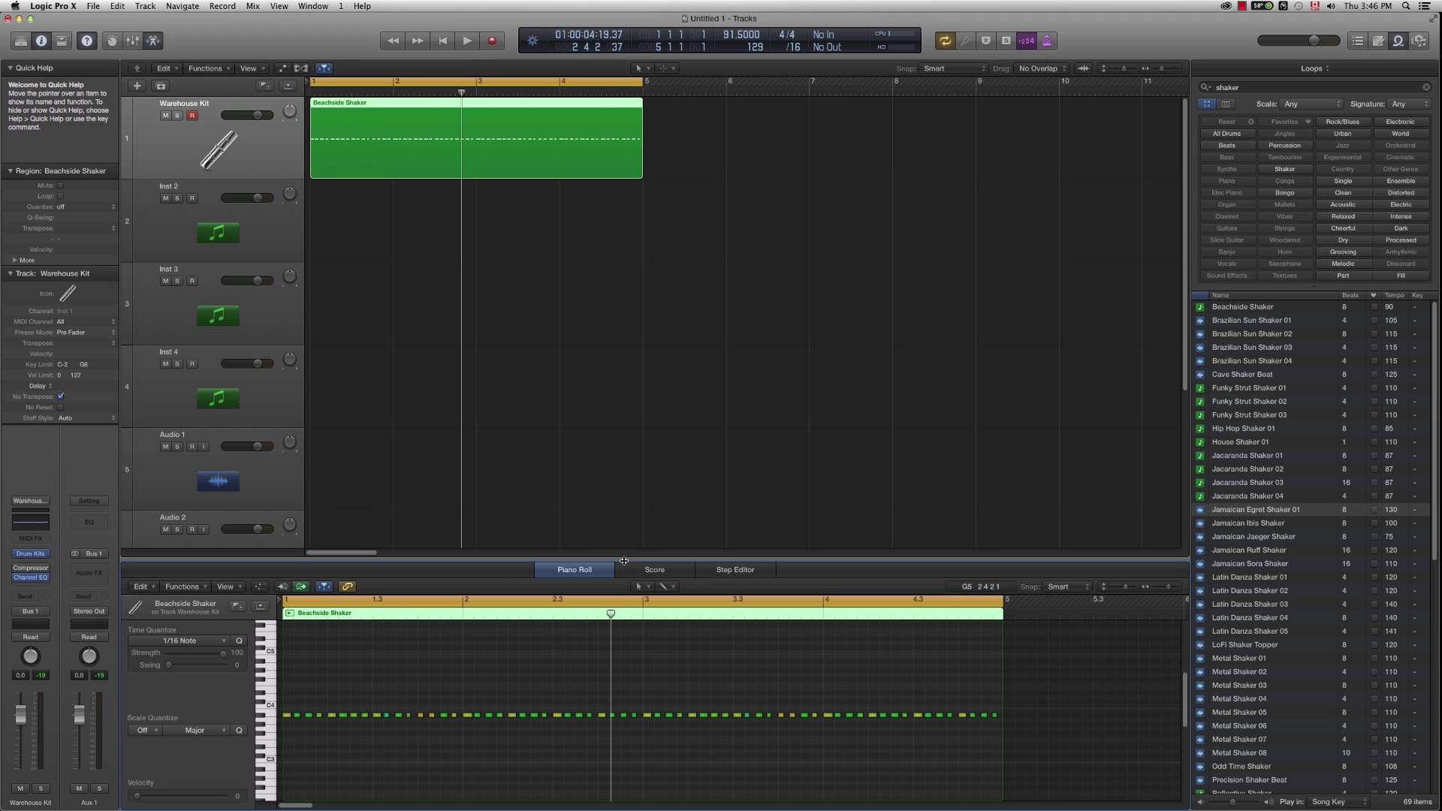
drag(631, 559, 630, 462)
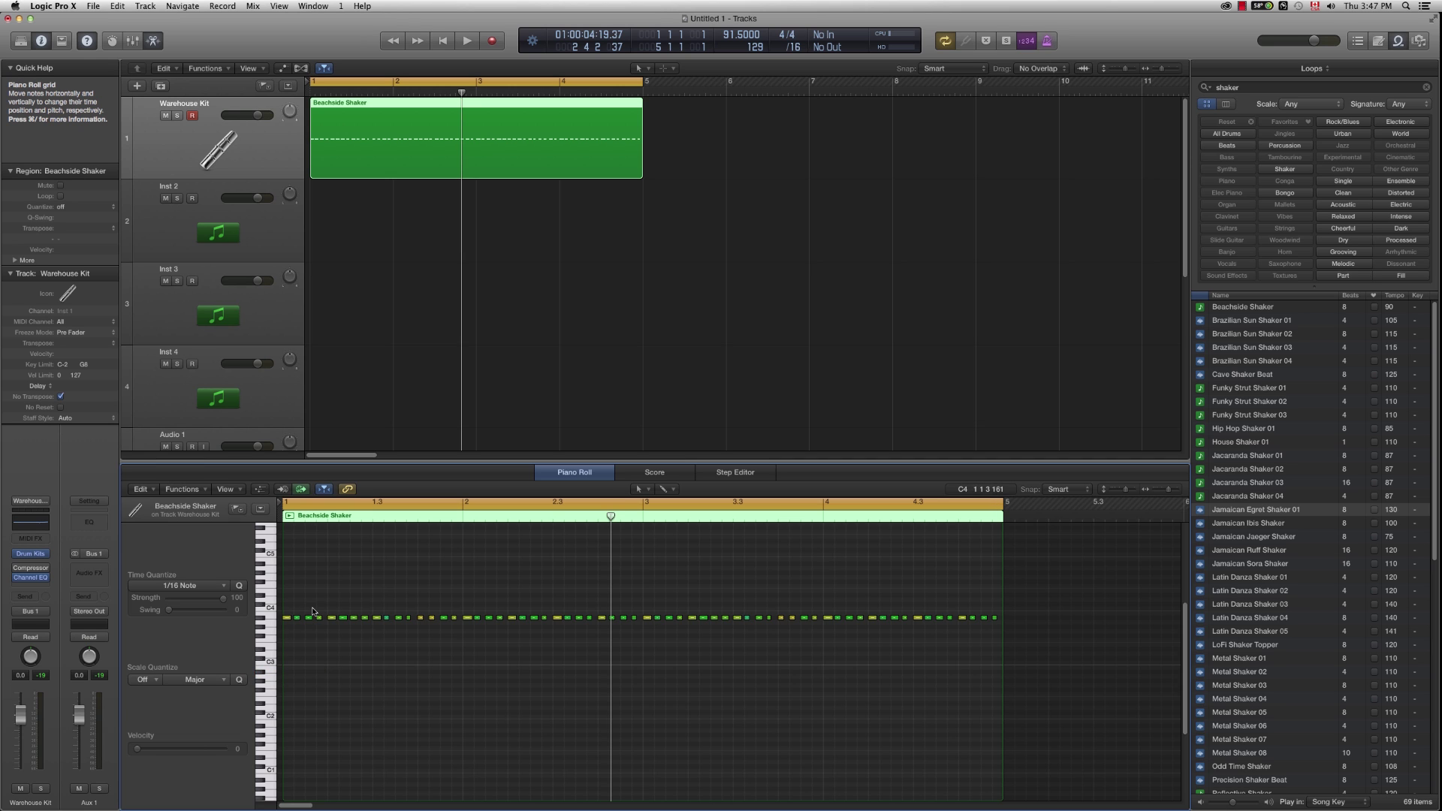
Step: Audition individual shaker notes in the Piano Roll, and play the region while following its notes
click(285, 617)
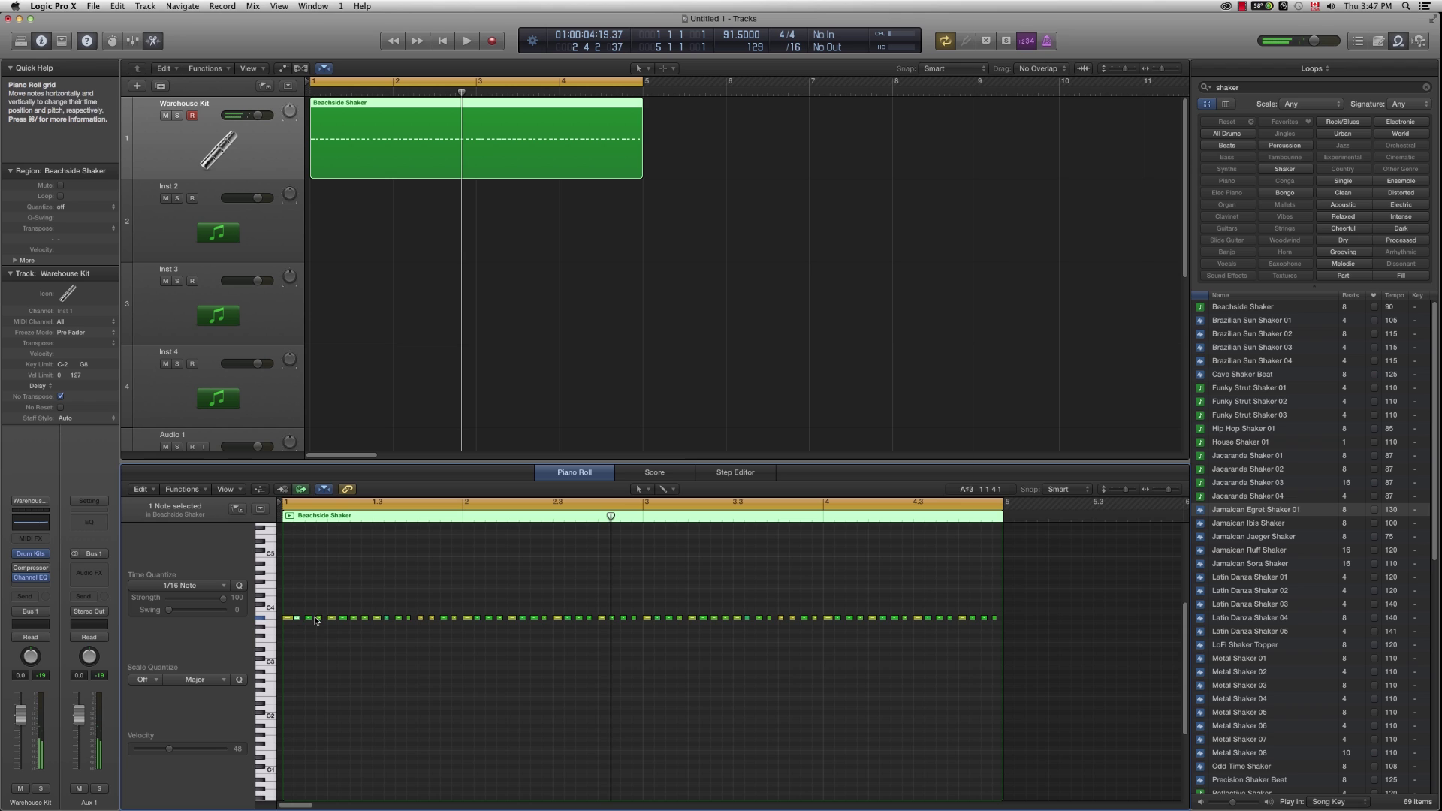
click(363, 618)
click(386, 617)
click(396, 640)
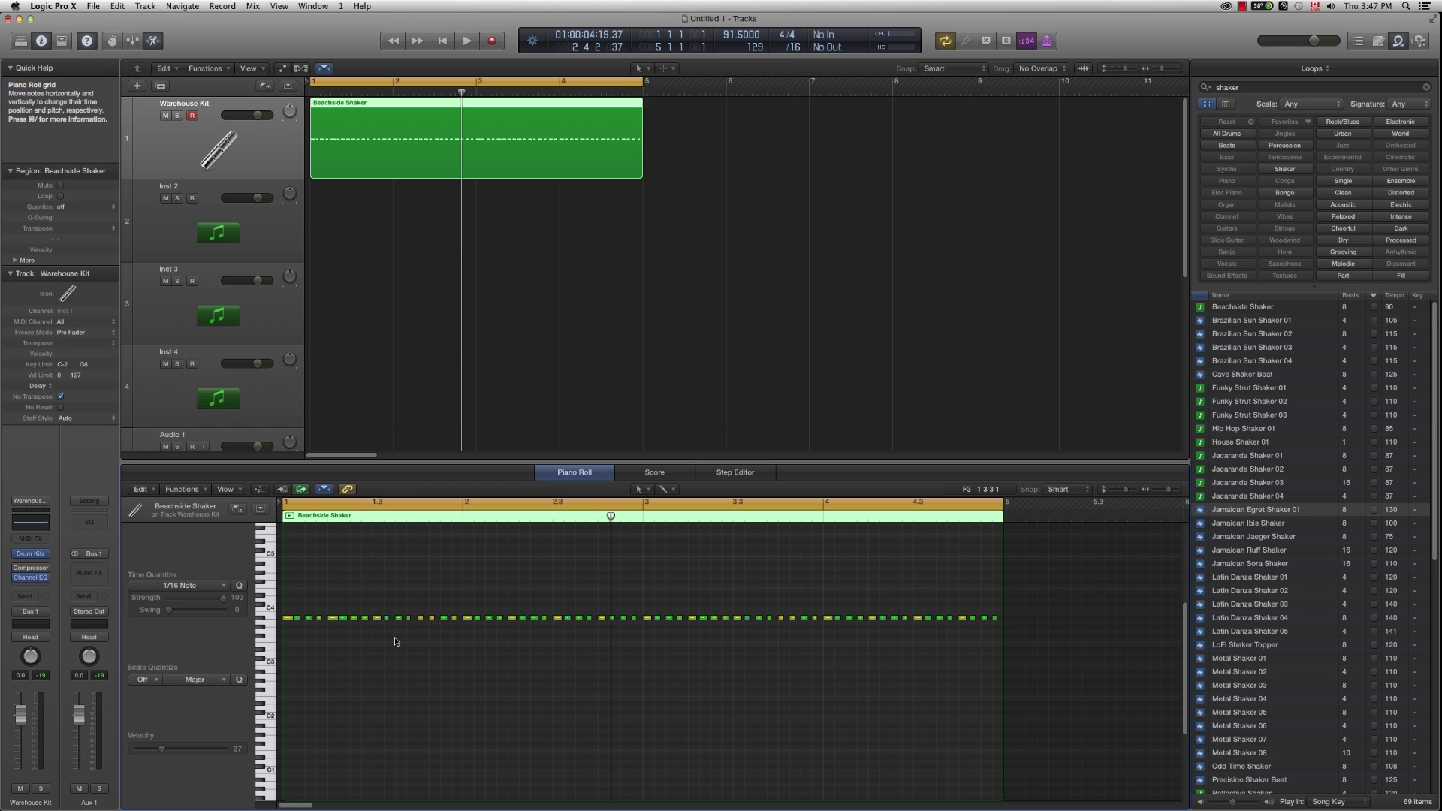
key(space)
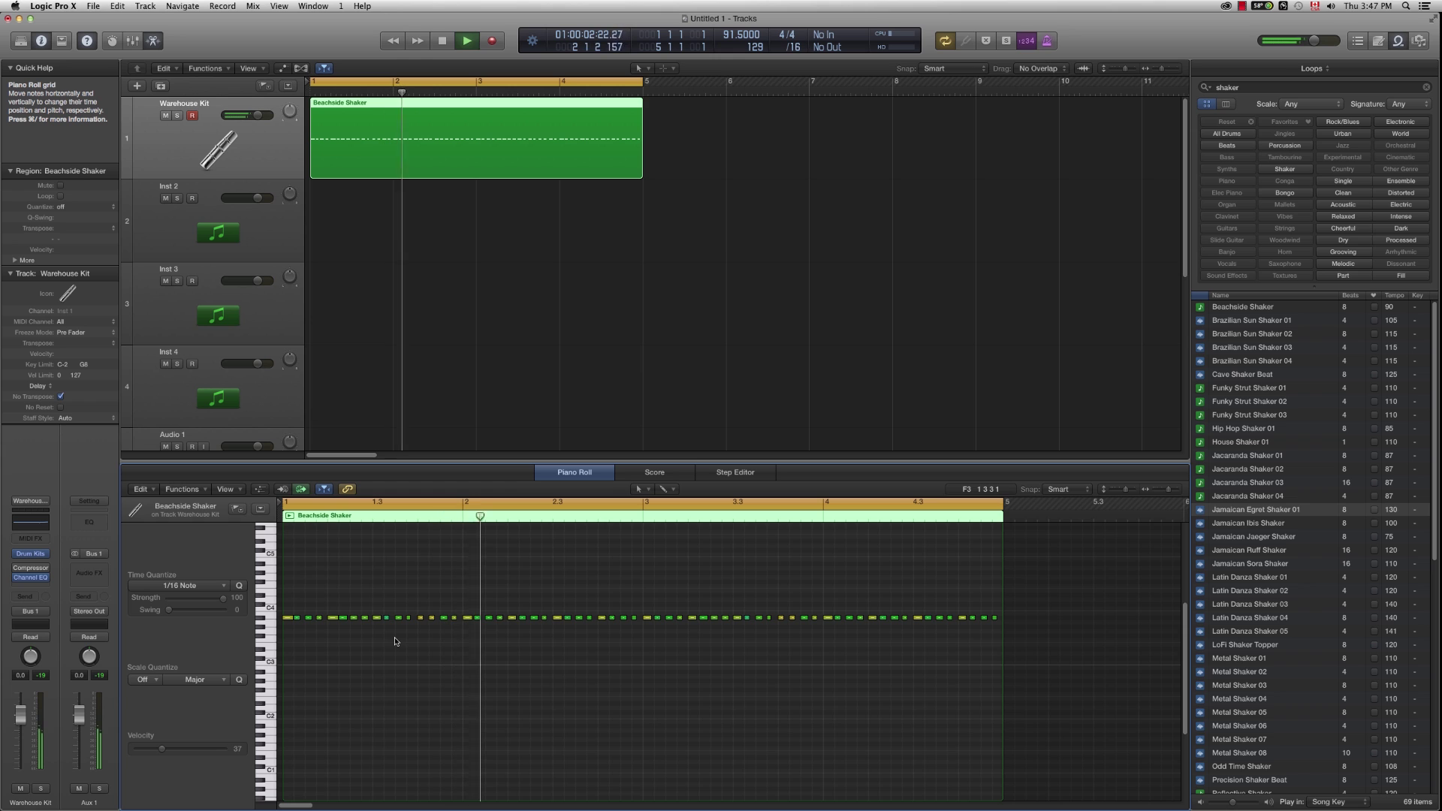
key(space)
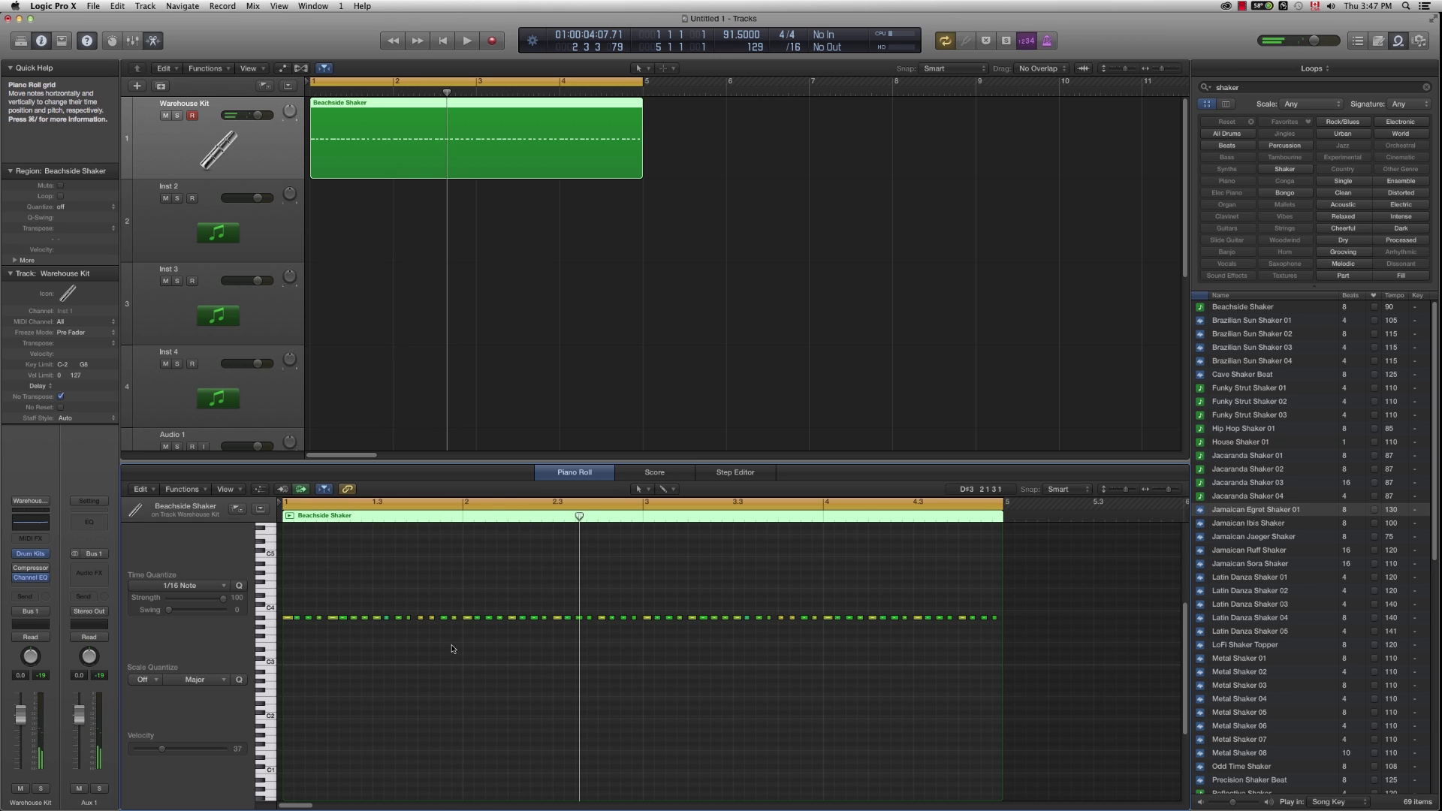
Step: Select all notes of the Beachside Shaker region, clear the selection, and audition a few individual notes at the region's start
drag(1020, 606, 279, 645)
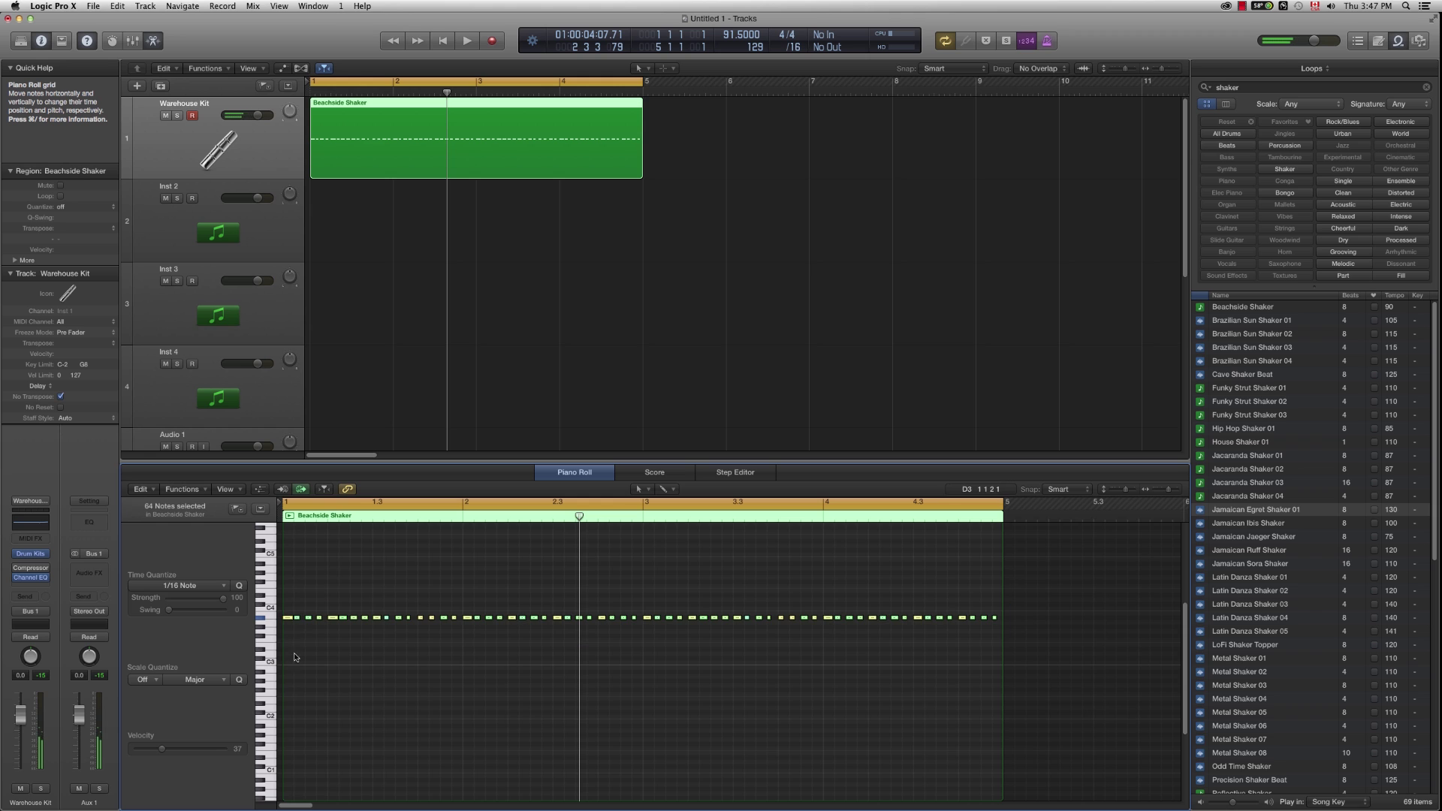
click(1087, 638)
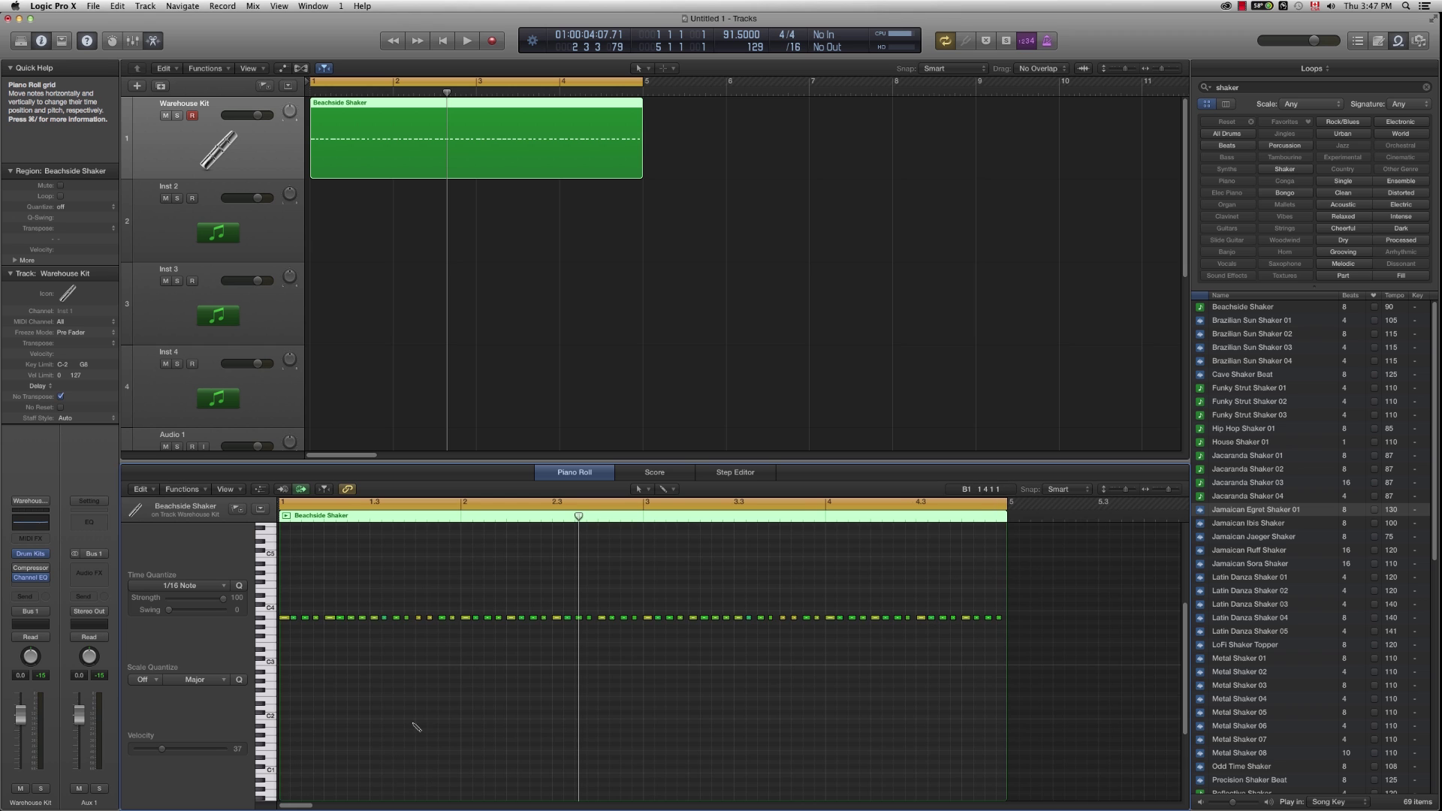
key(super+Right)
key(super+Right)
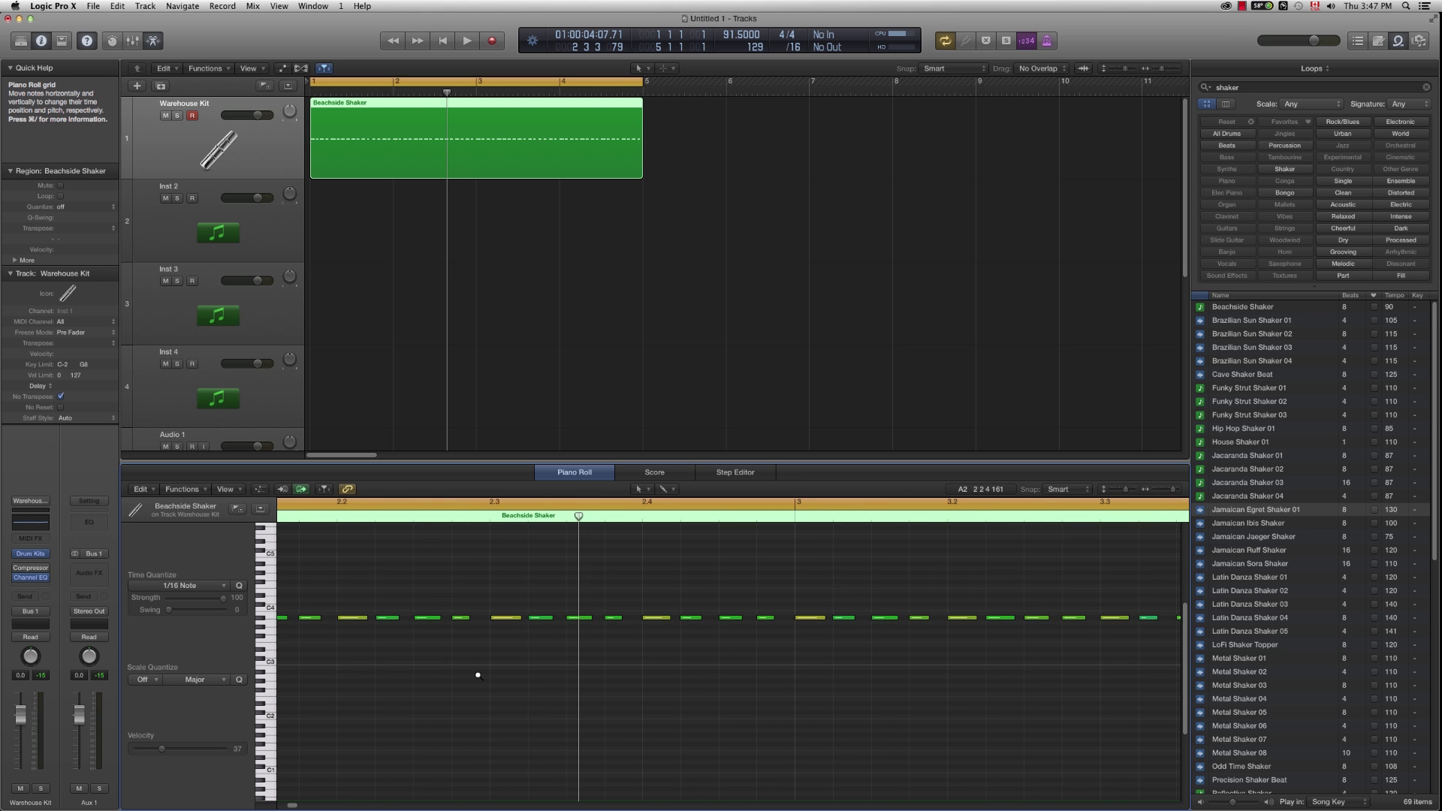
key(super+Down)
scroll(477, 677, up, 3)
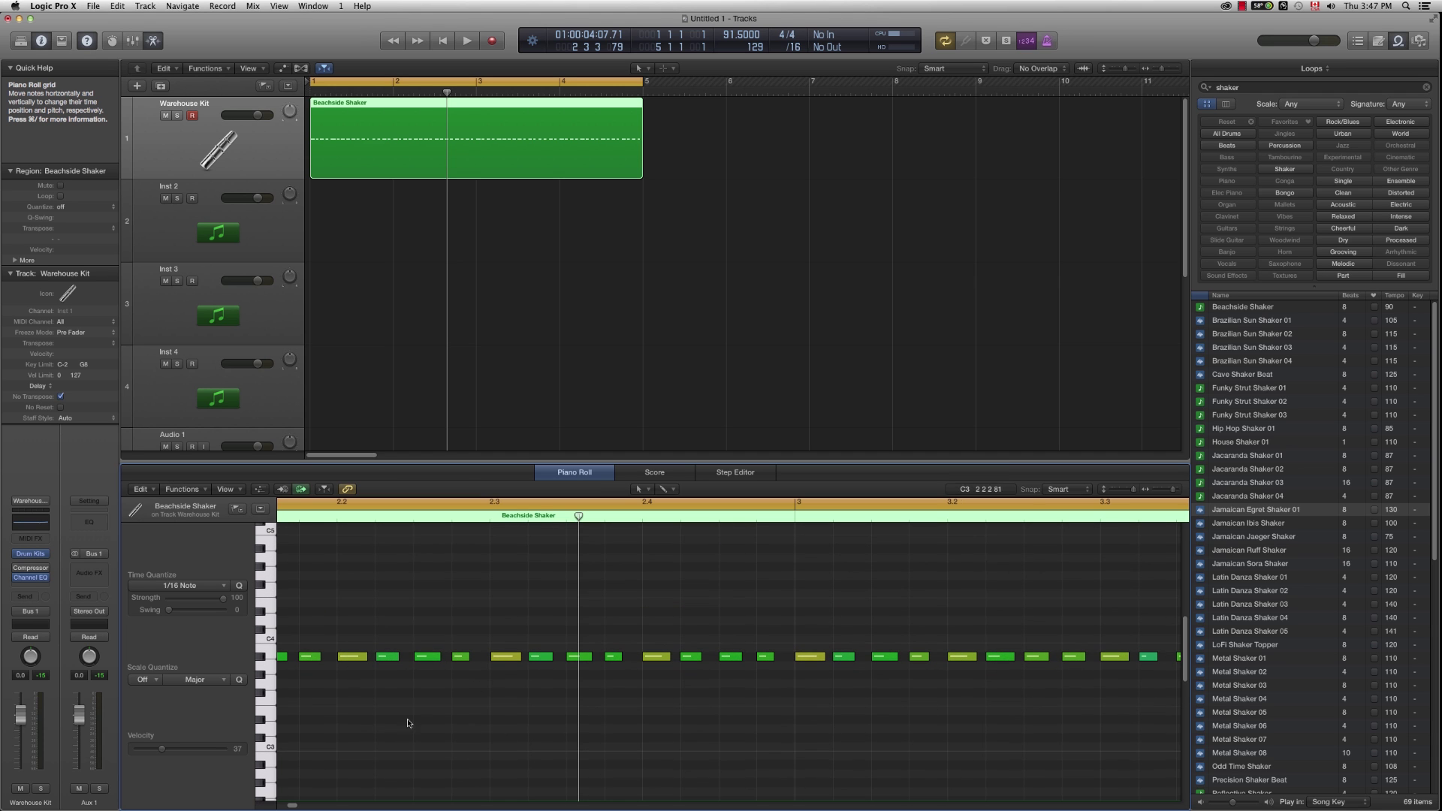
drag(289, 806, 276, 807)
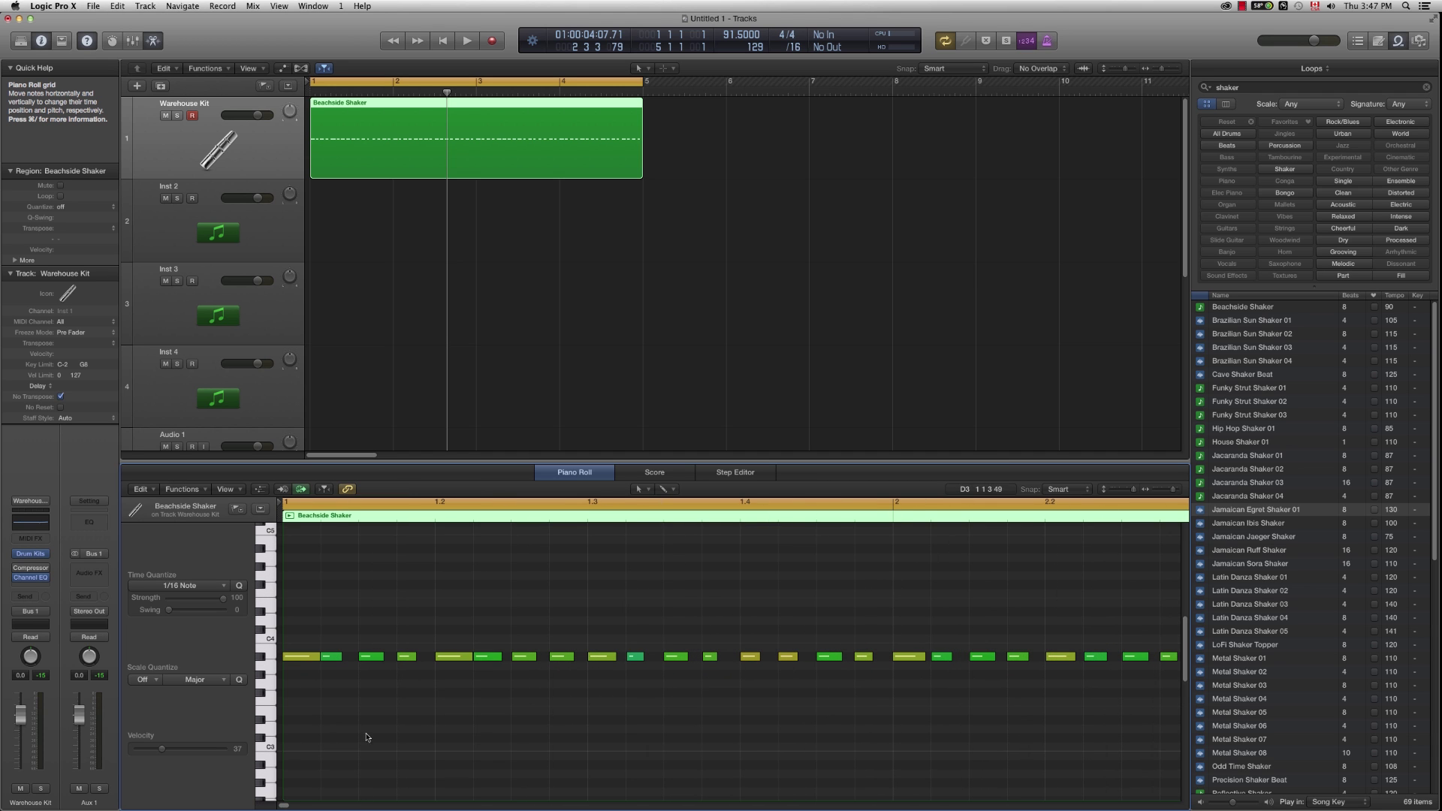
click(301, 656)
click(371, 656)
click(406, 657)
Step: Select the region's first nine notes and raise their velocities together in the Event List until the first note reaches 127
drag(301, 630, 607, 692)
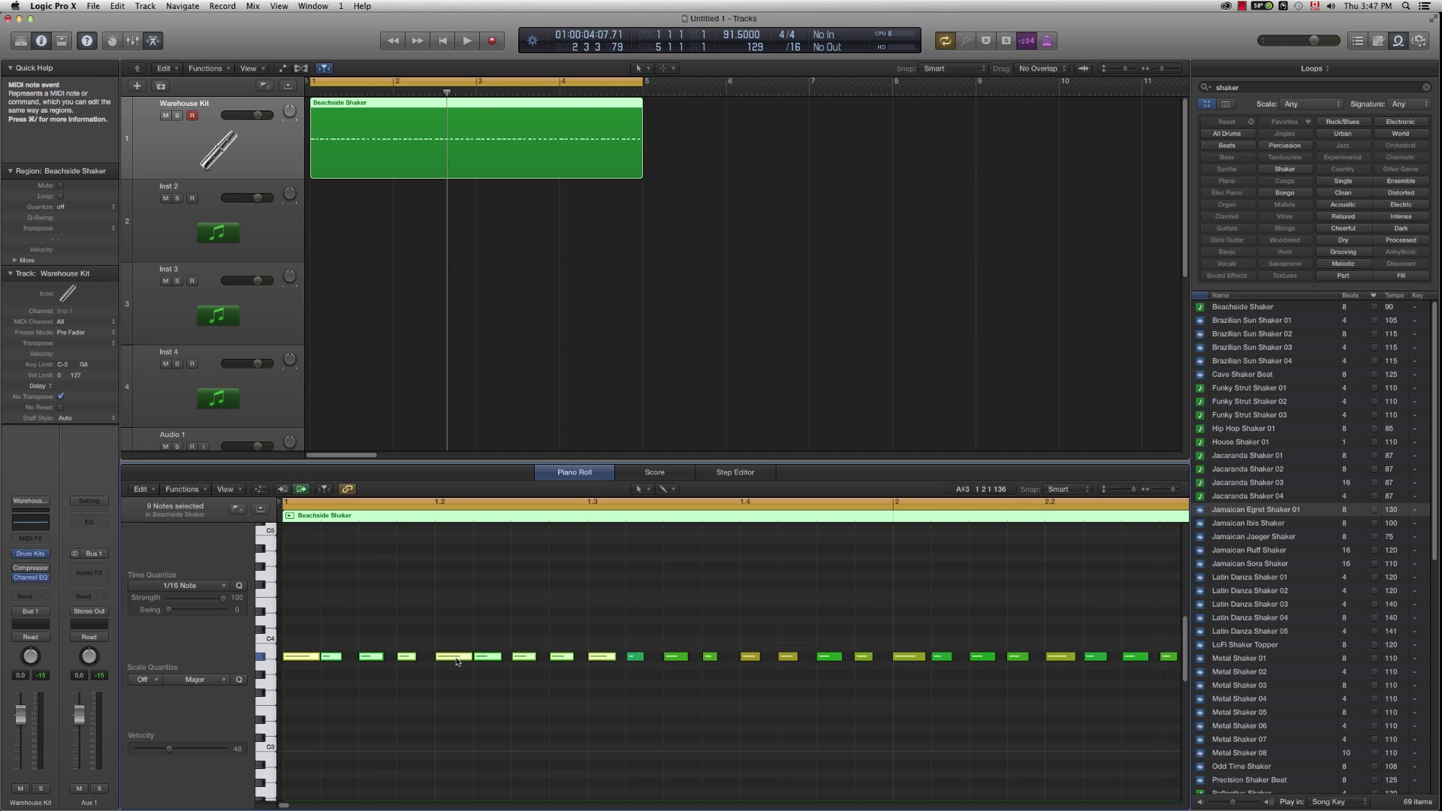
key(d)
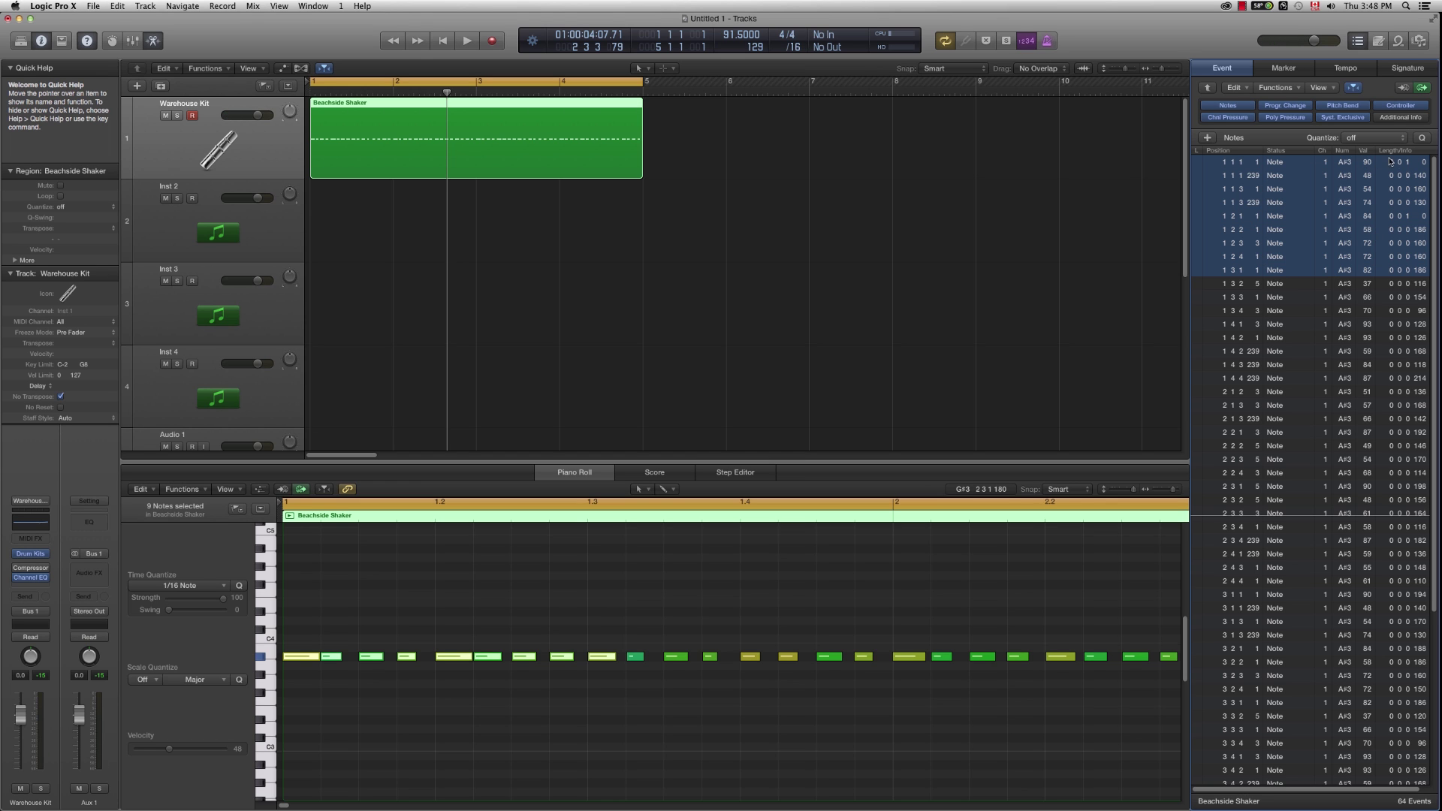
drag(1367, 162, 1367, 144)
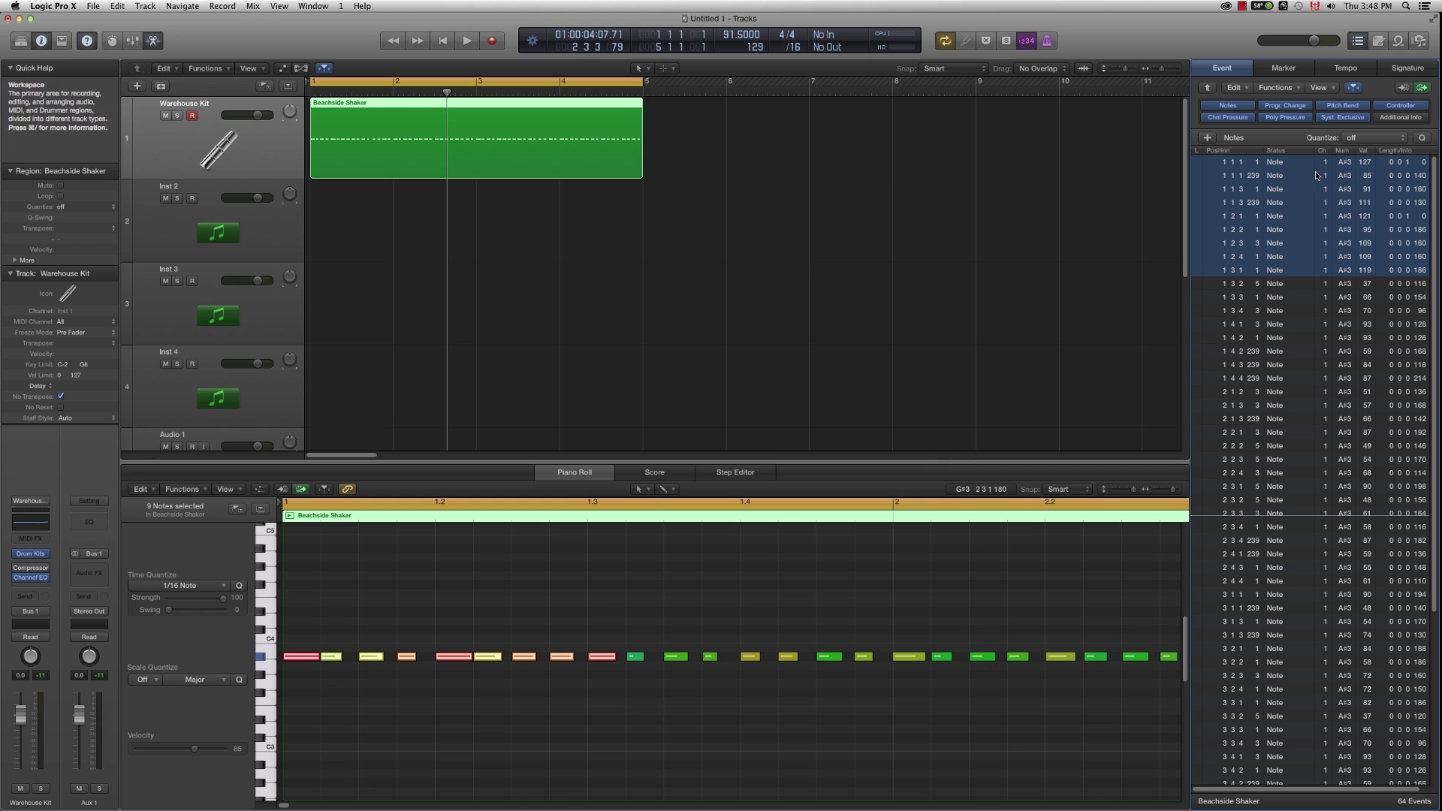
click(556, 691)
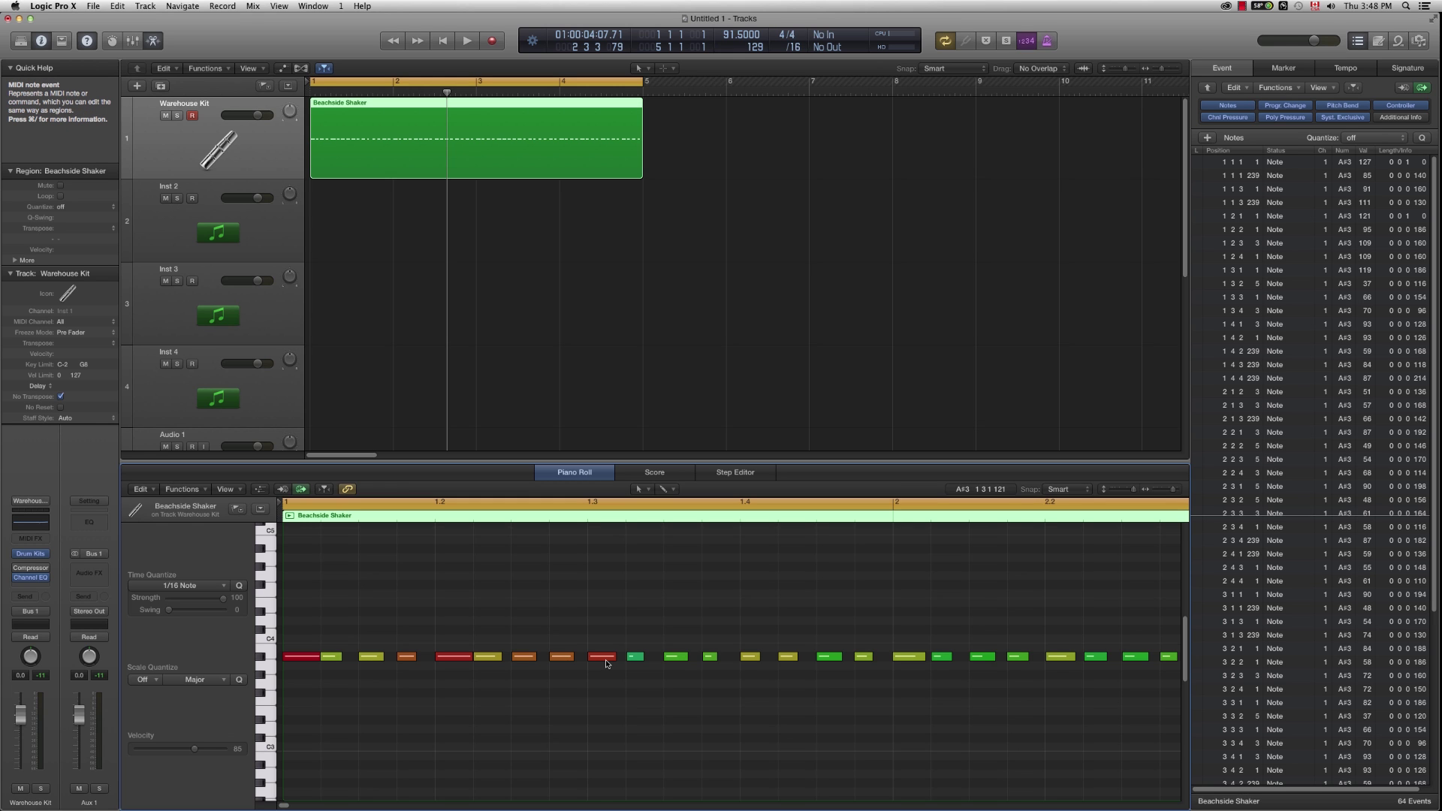
Step: Lower the velocity of the tenth shaker note, at position 1 3 2, to 5 and check it in the Piano Roll
mouse_move(607, 663)
click(635, 657)
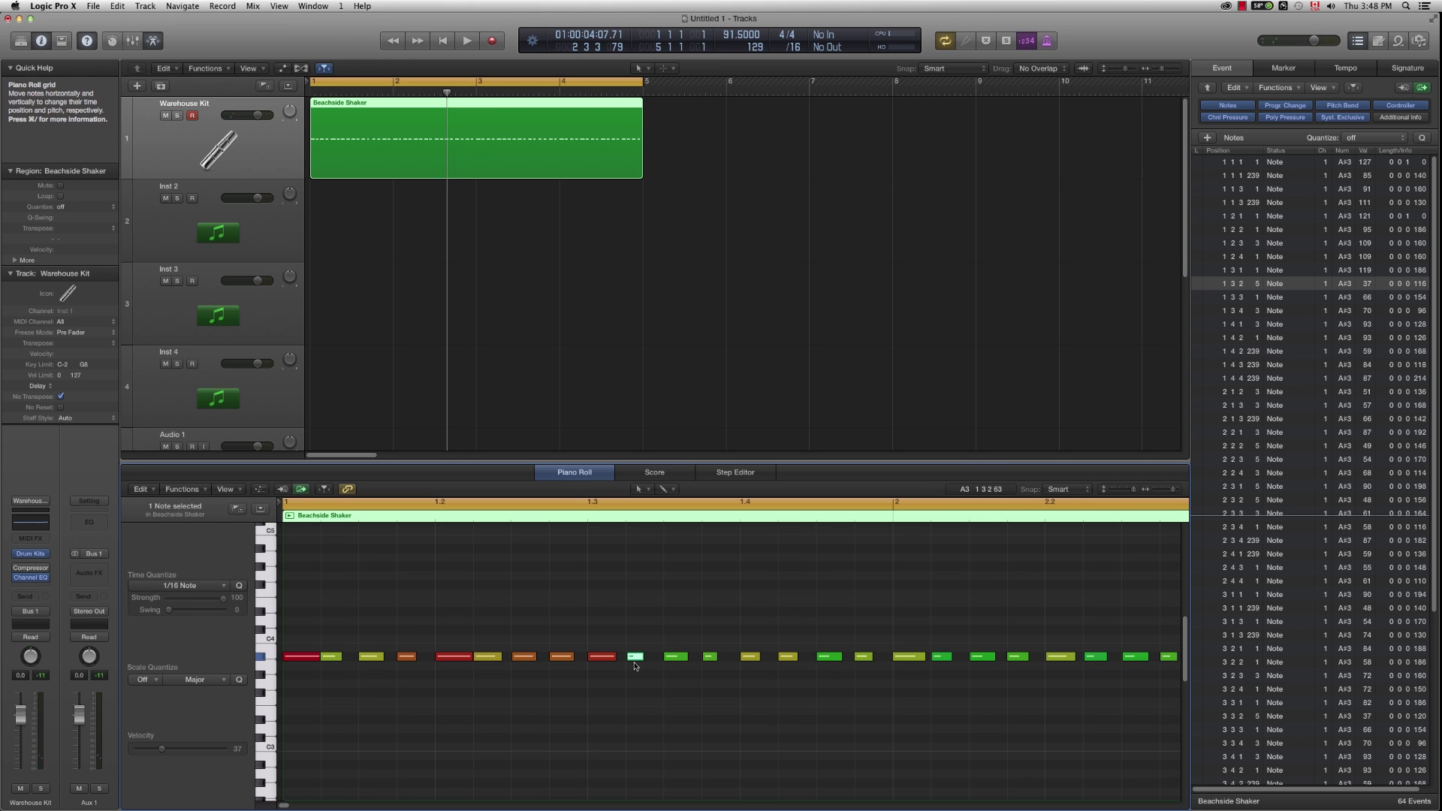
drag(1368, 285, 1369, 293)
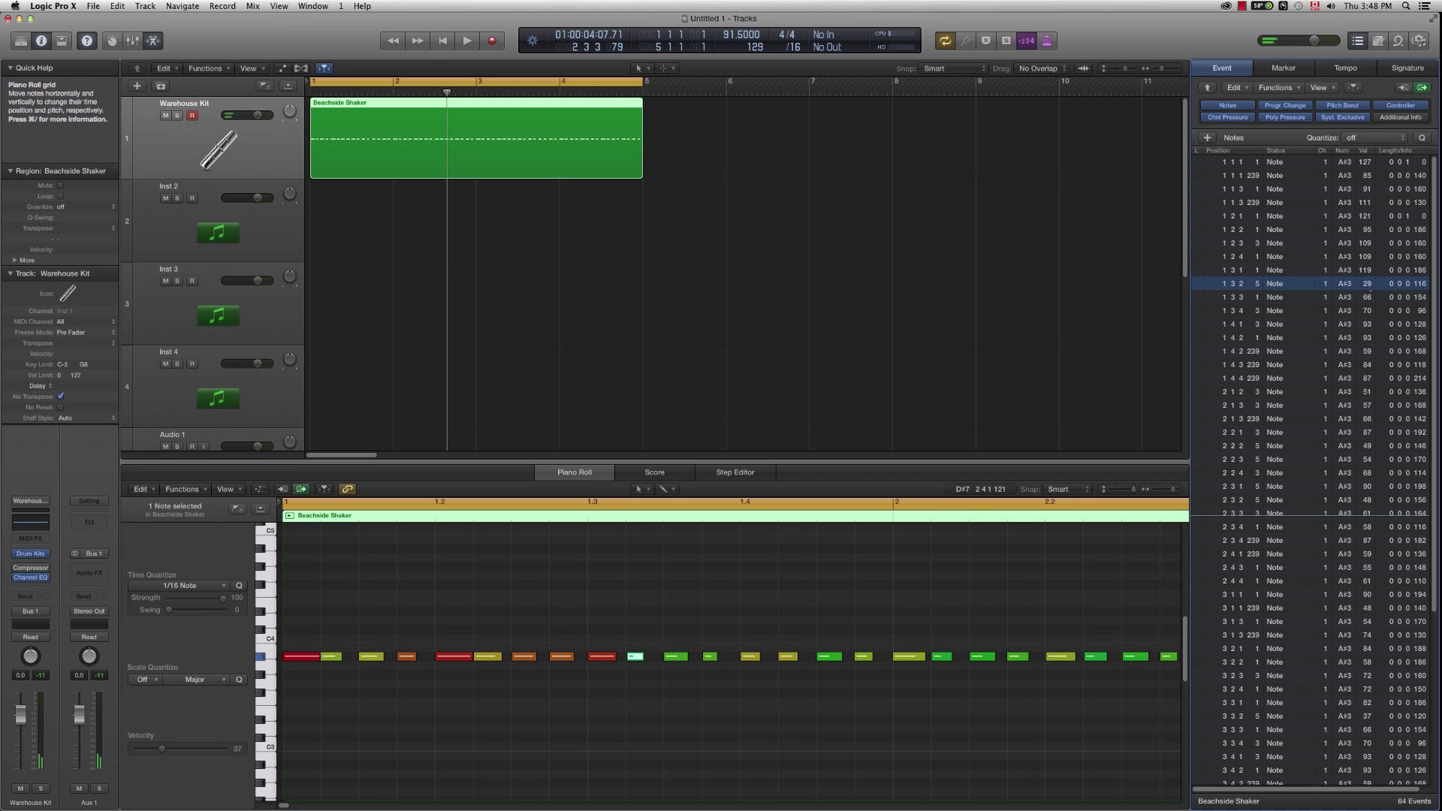
click(808, 589)
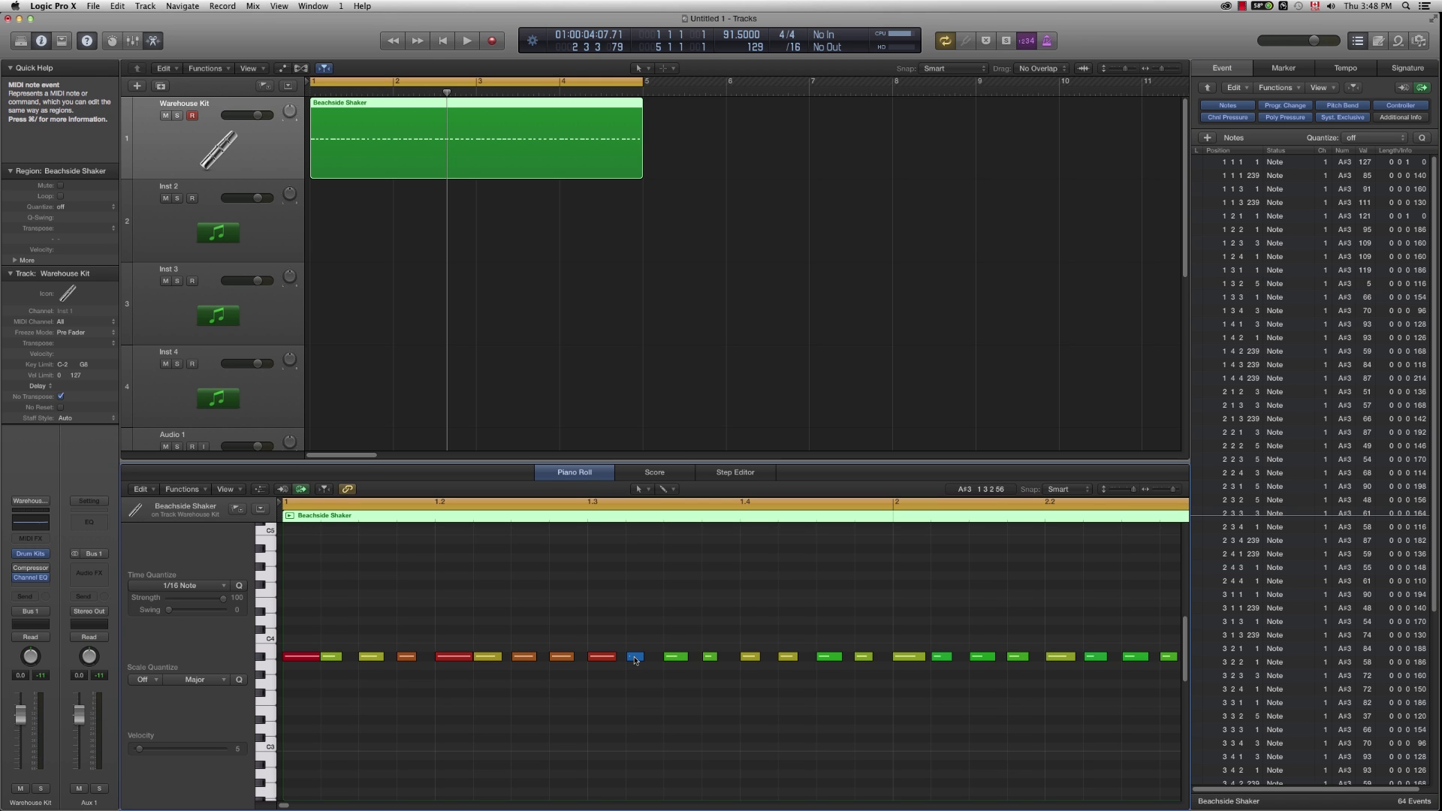
mouse_move(637, 661)
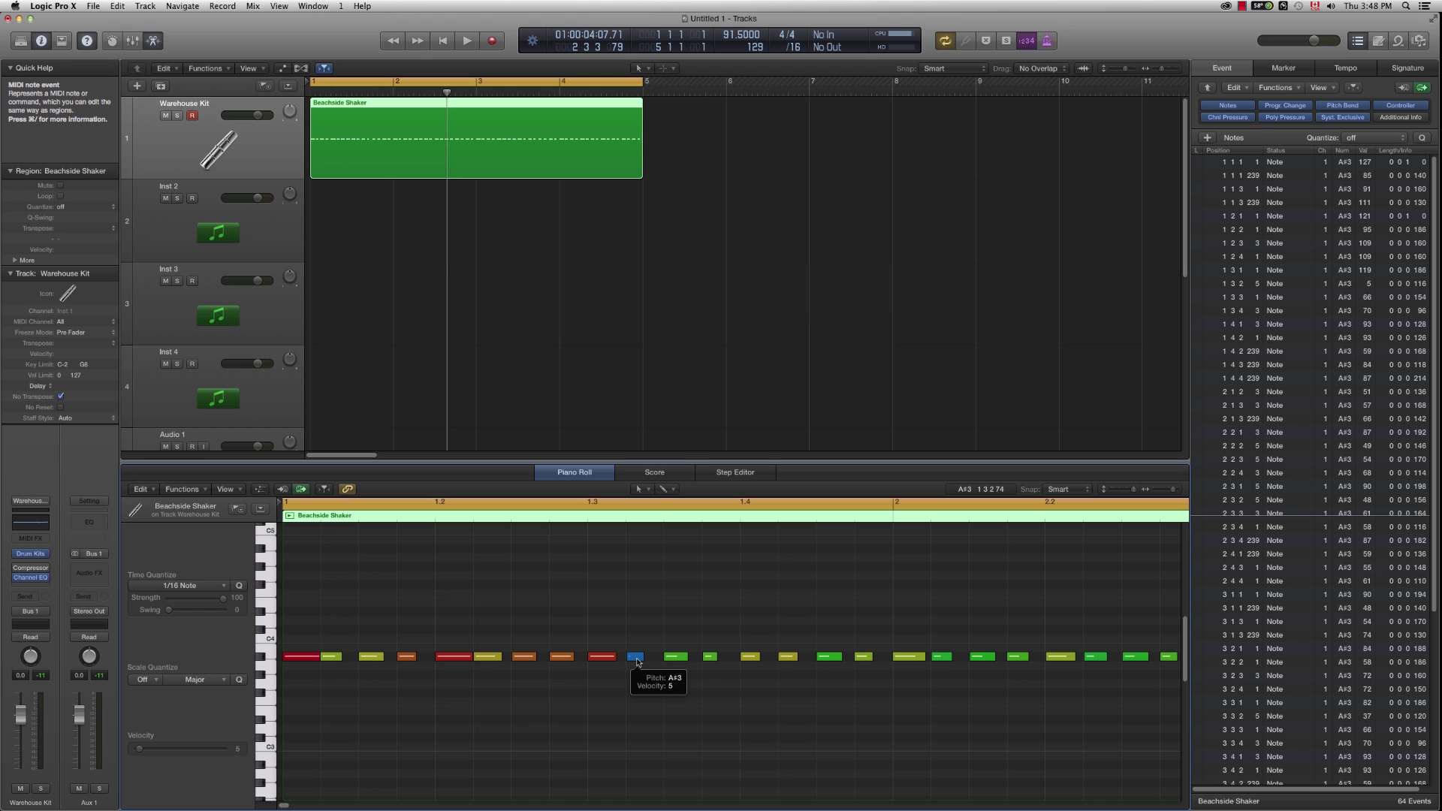
Step: Undo the velocity changes on the shaker notes and play the opening of the region
key(super+z)
key(super+z)
key(super+z)
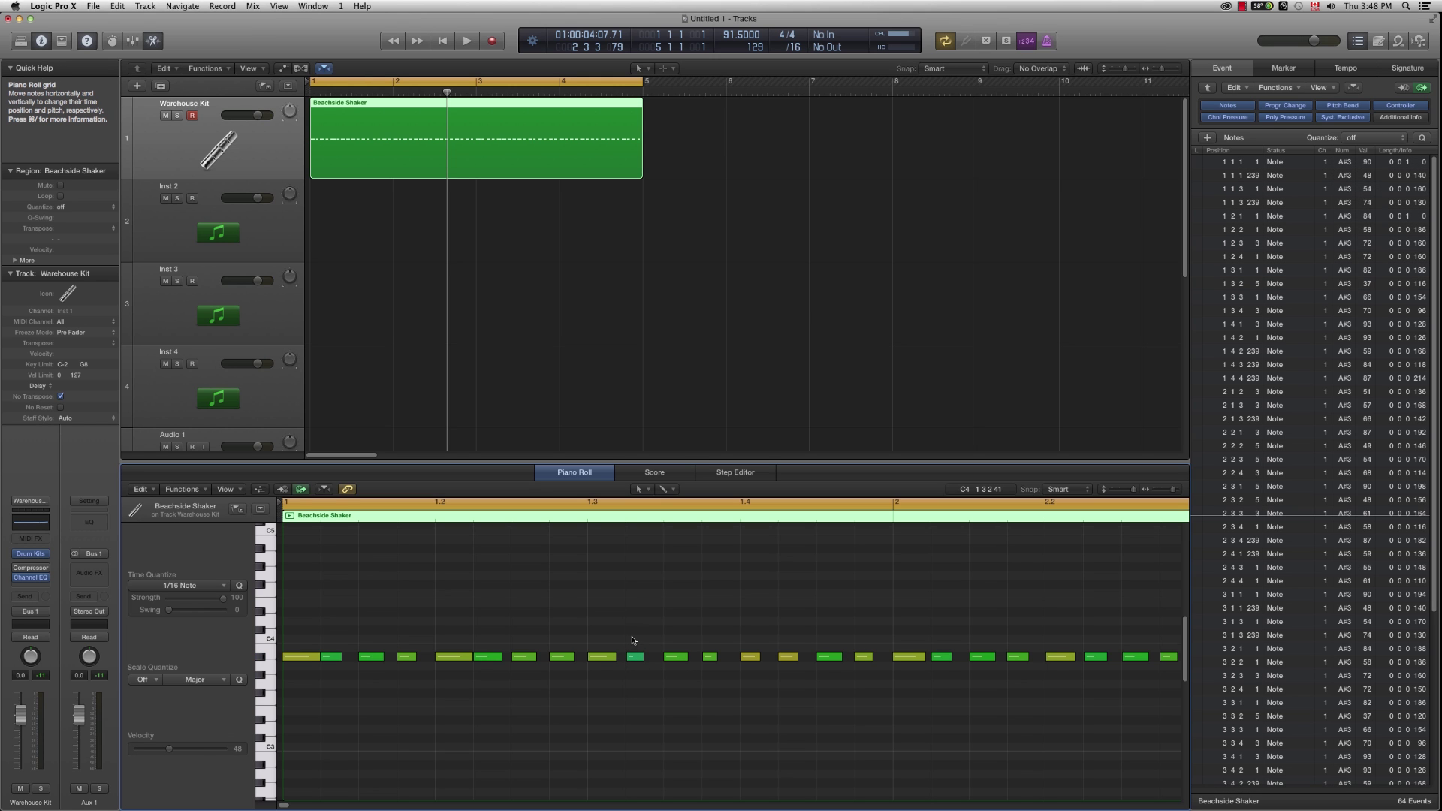
key(space)
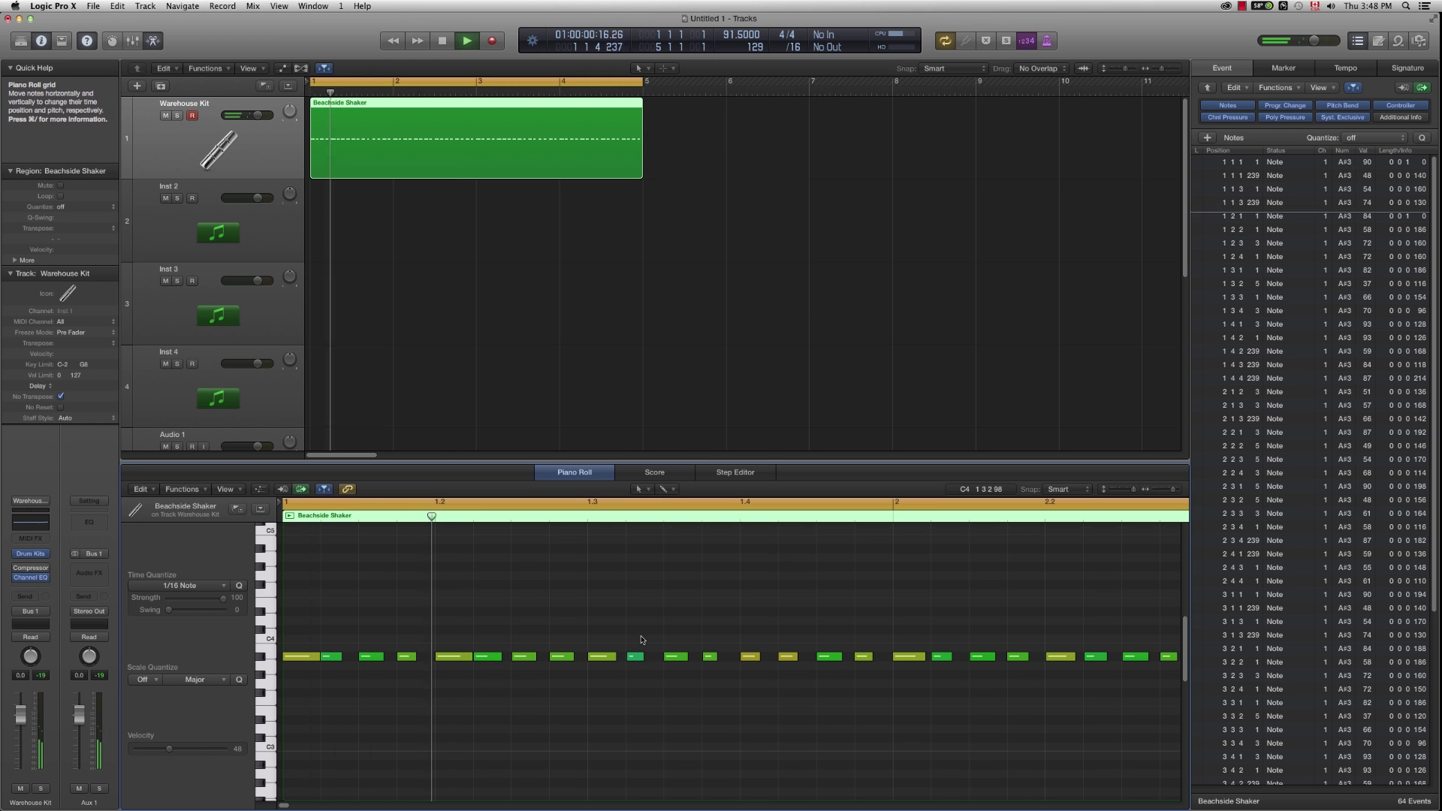
key(space)
Step: Select ten scattered shaker notes across the first two bars of the region and delete them
key(super+Left)
key(super+Left)
key(super+Left)
key(super+Left)
key(super+Left)
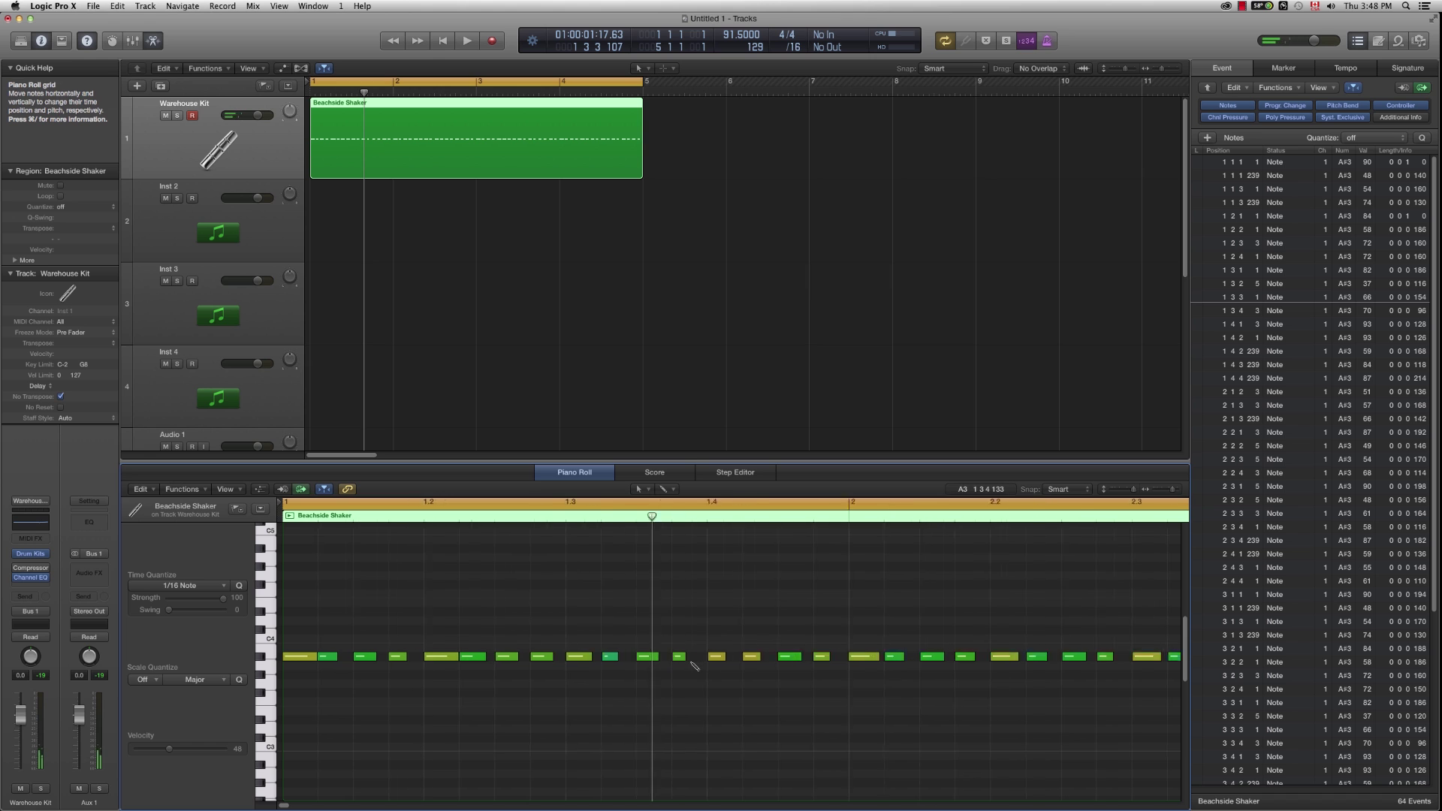
key(super+Right)
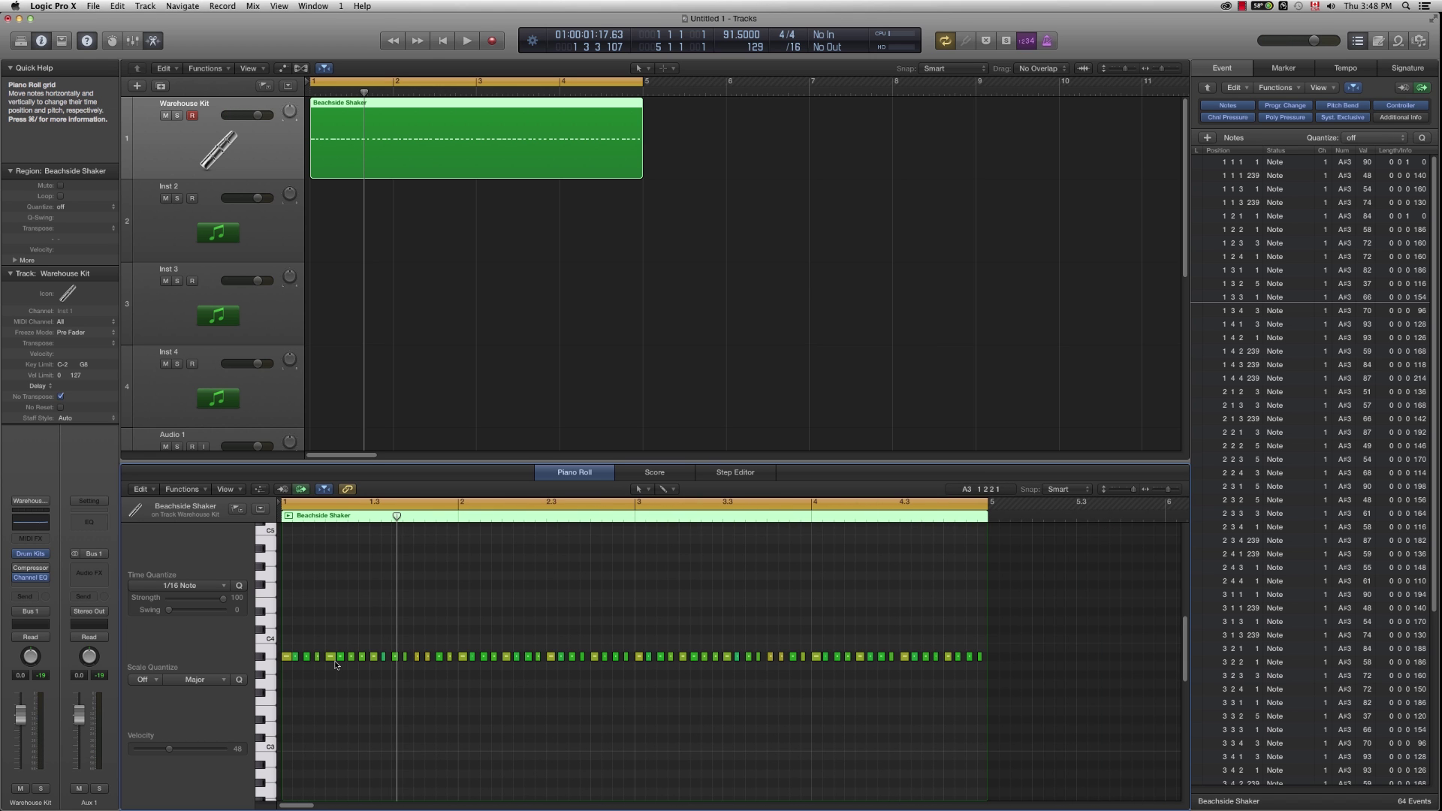
click(296, 657)
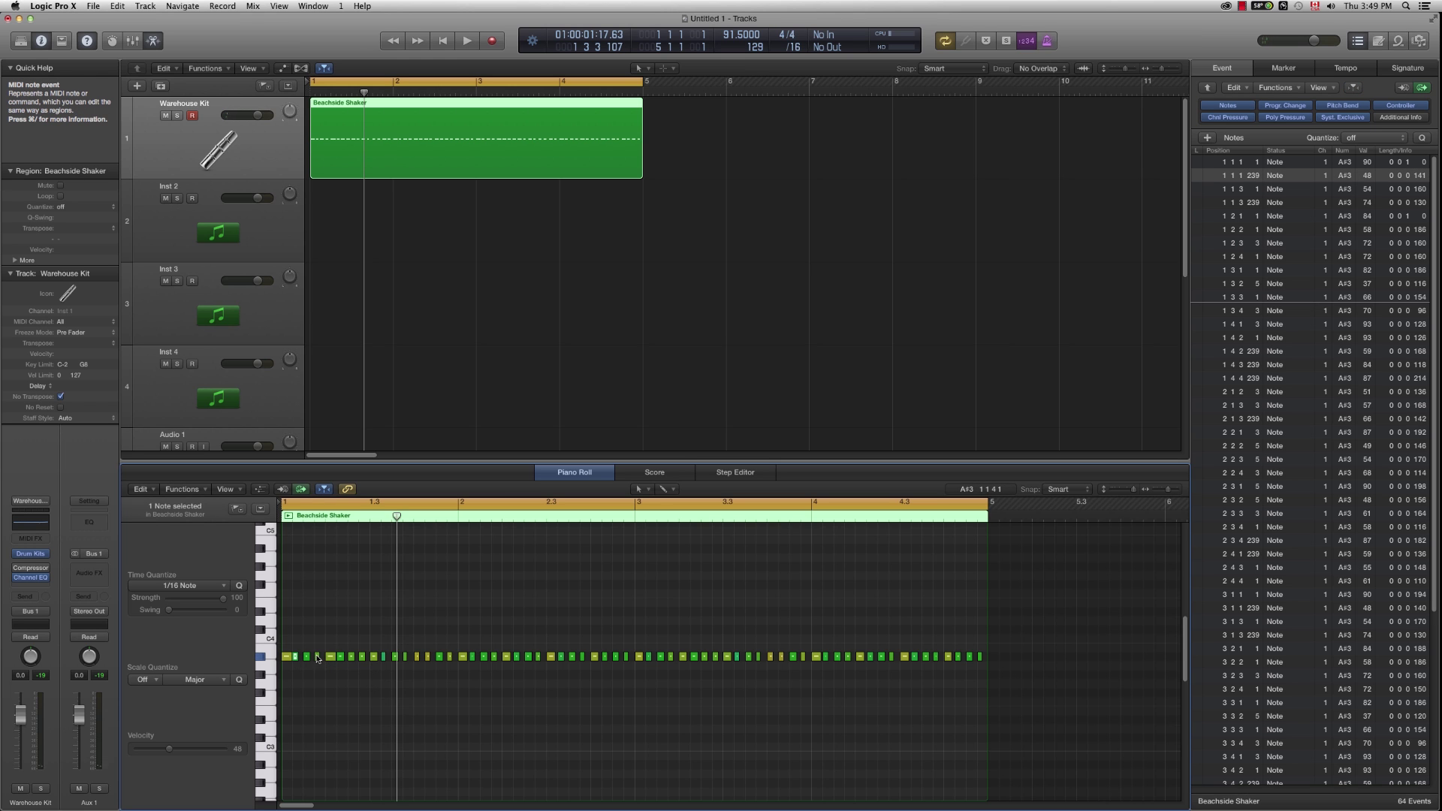
mouse_move(317, 658)
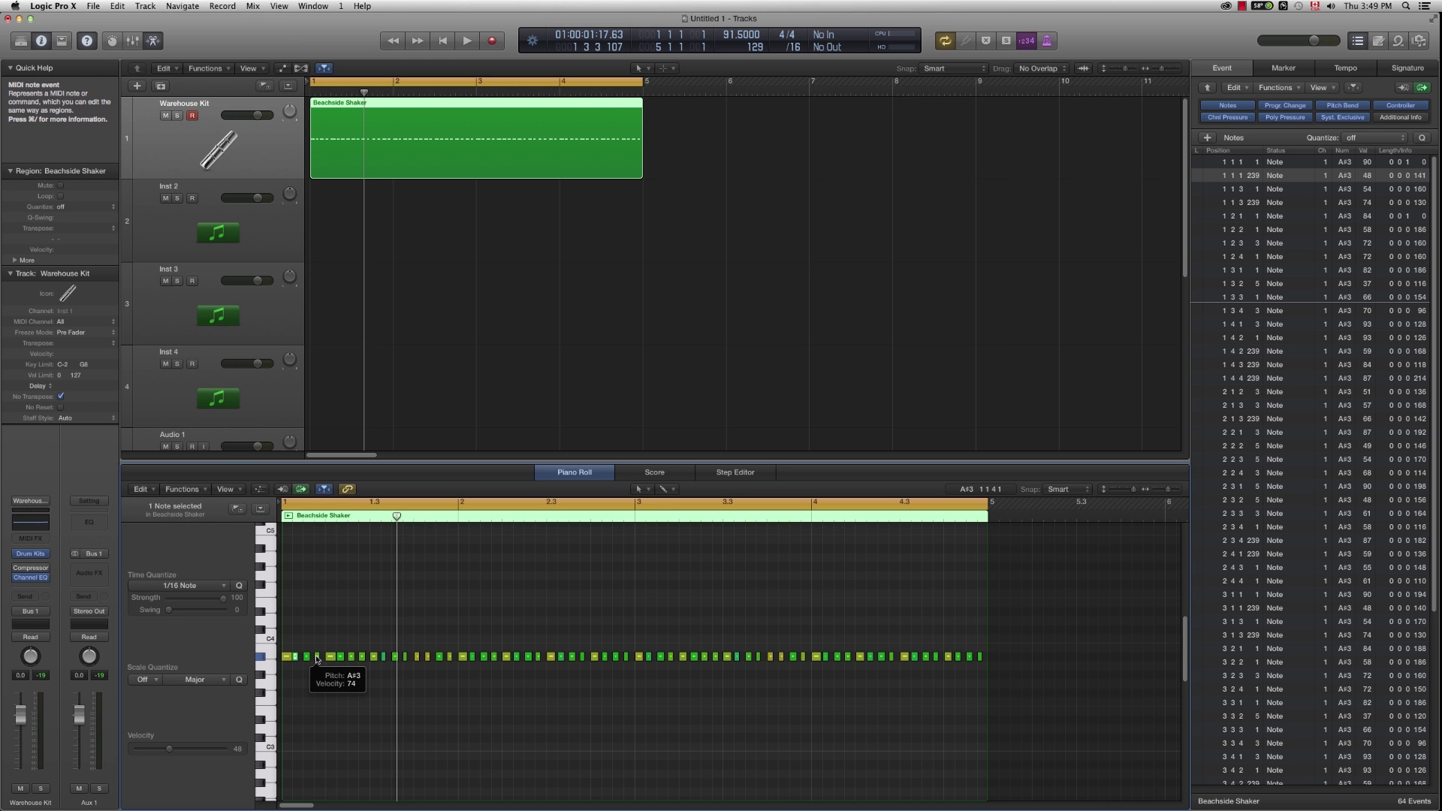
shift+click(318, 657)
shift+click(350, 657)
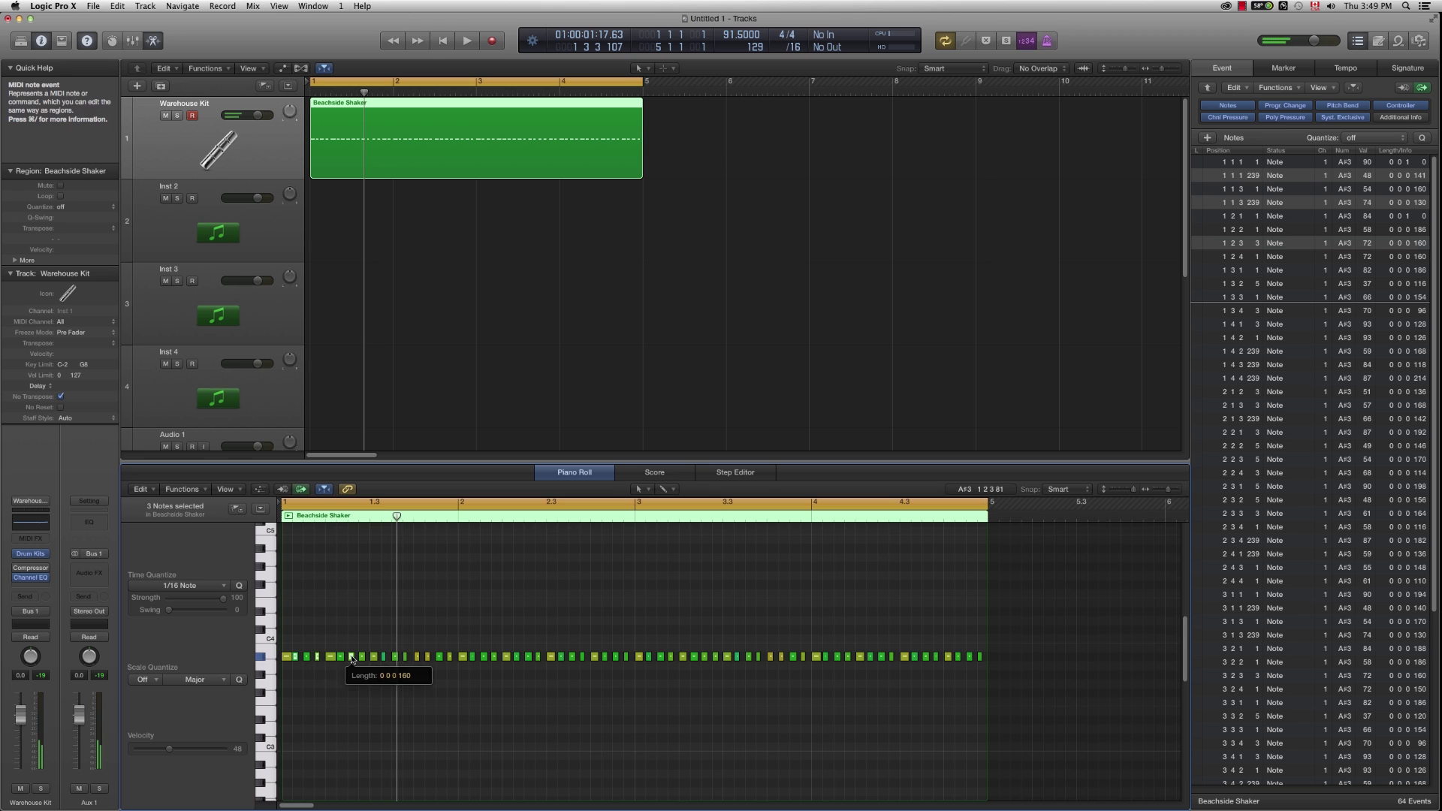
shift+click(372, 658)
shift+click(395, 657)
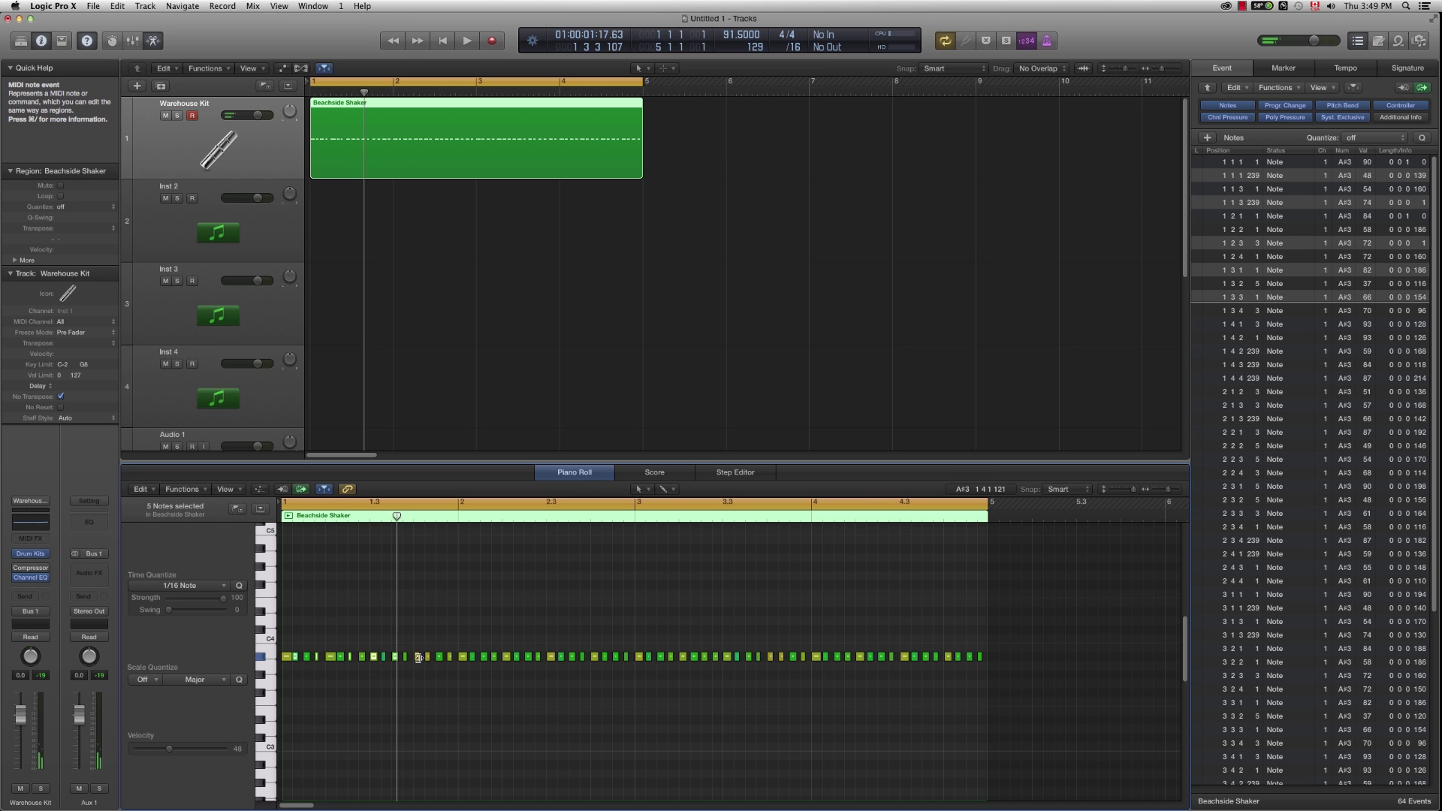
shift+click(417, 657)
shift+click(438, 657)
shift+click(482, 657)
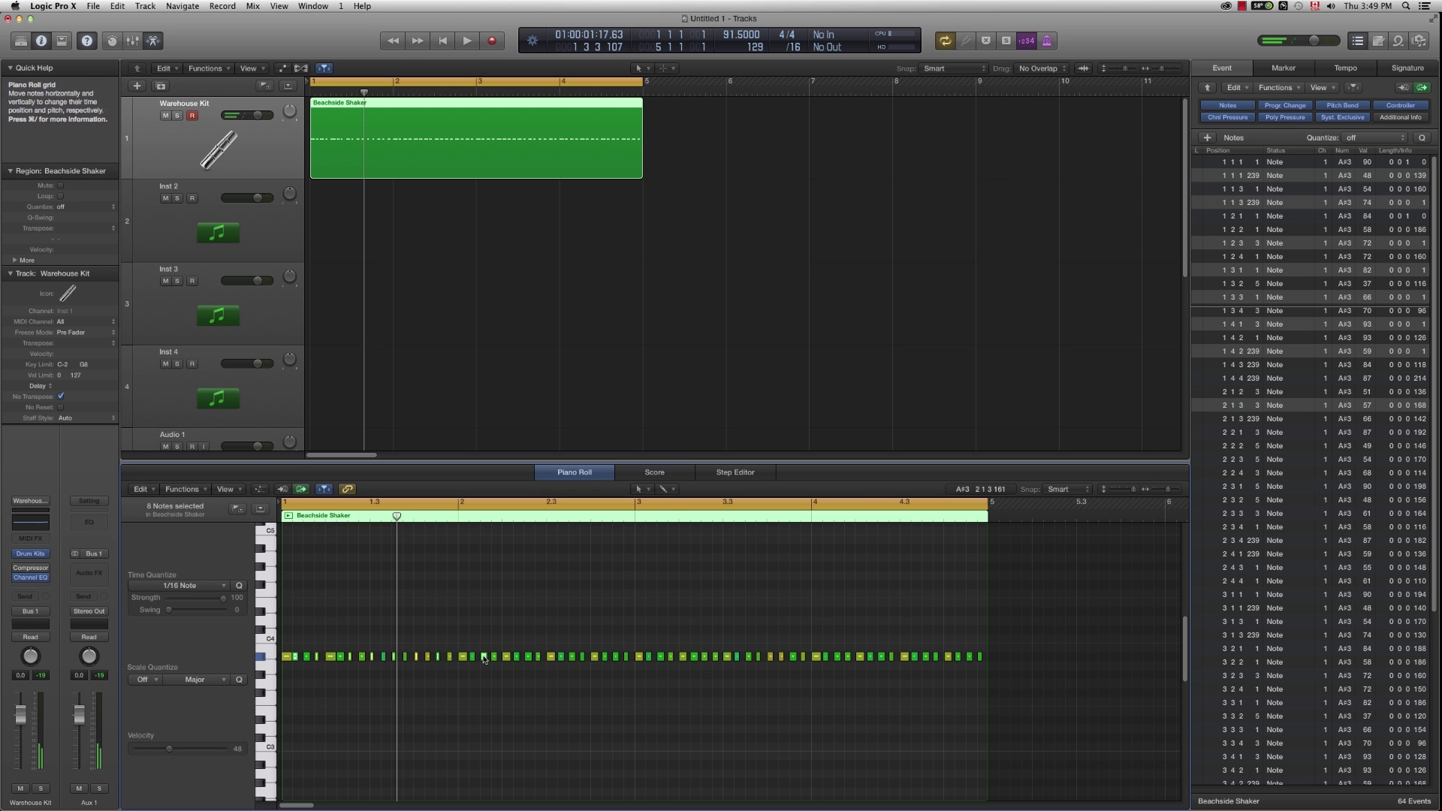
shift+click(516, 657)
shift+click(550, 657)
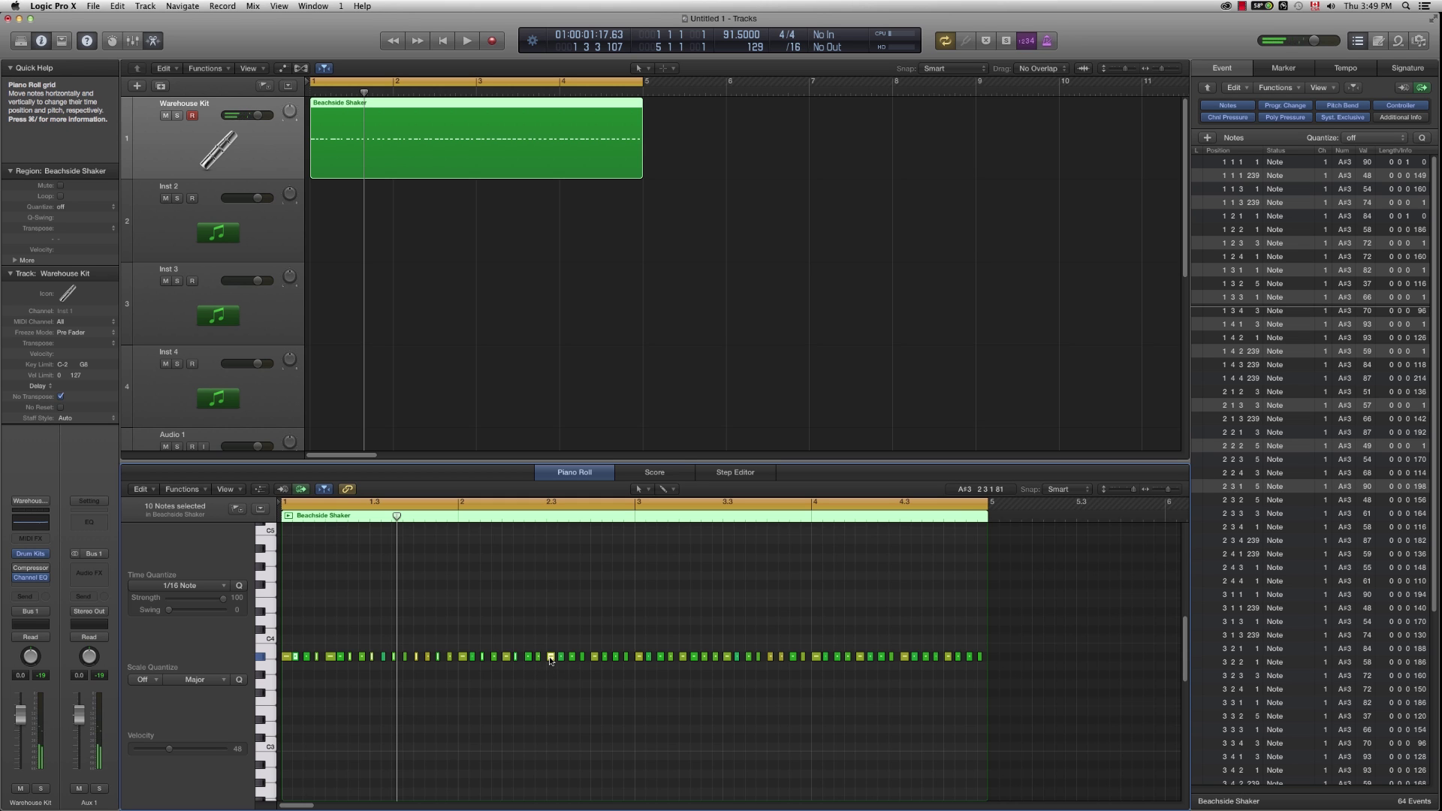
key(Delete)
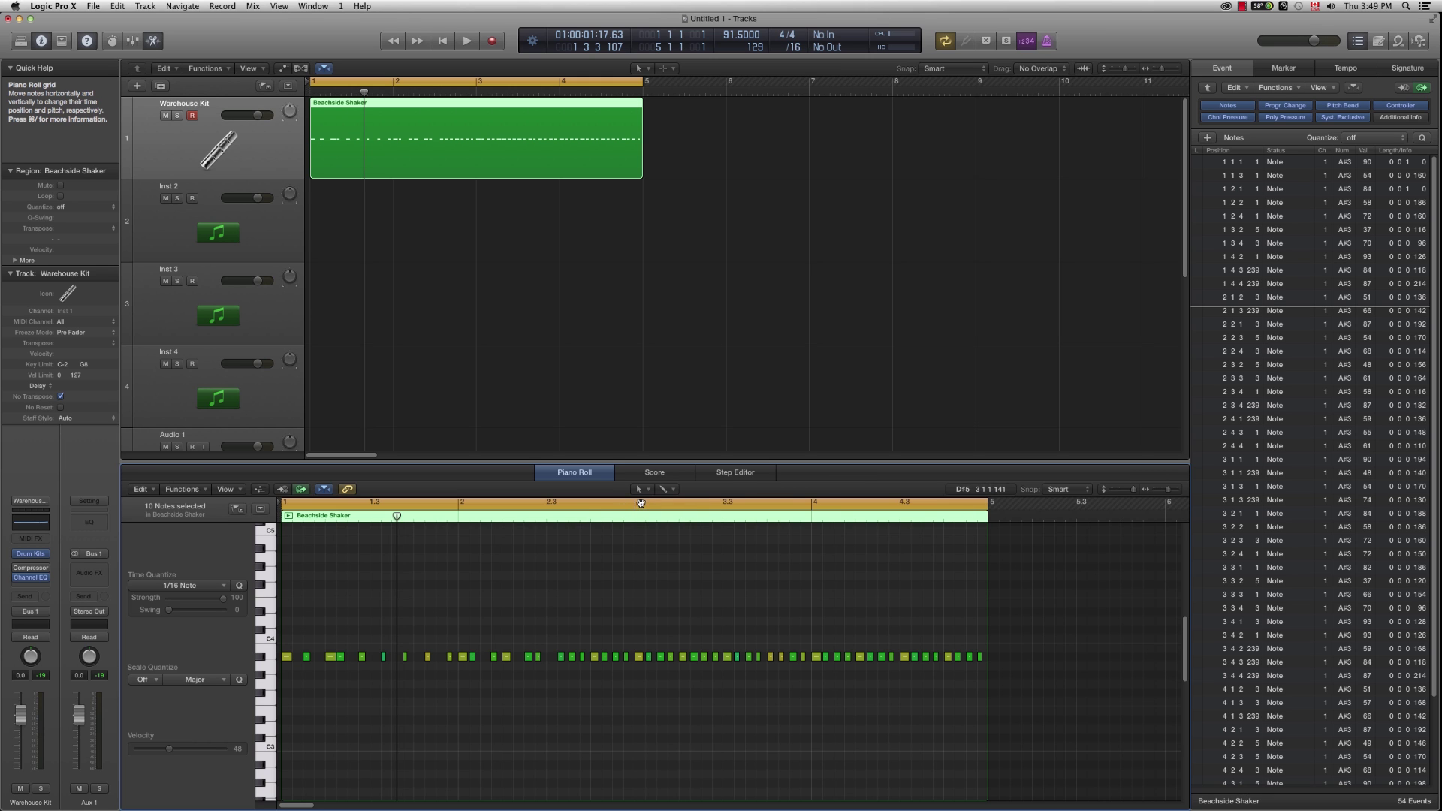
Step: Set the cycle area to bar 3 only and play it to hear the untouched shaker pattern
click(640, 503)
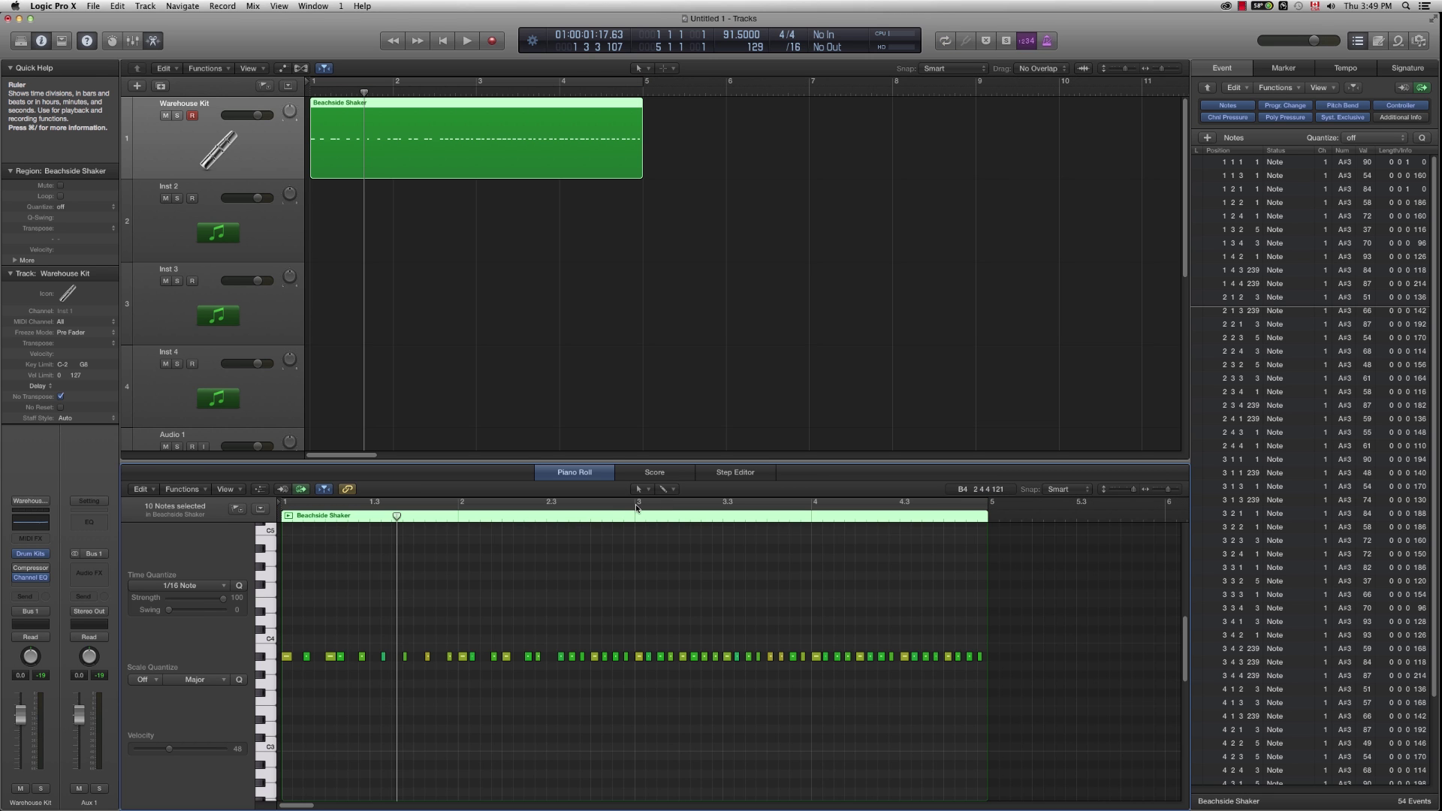
drag(636, 506, 804, 508)
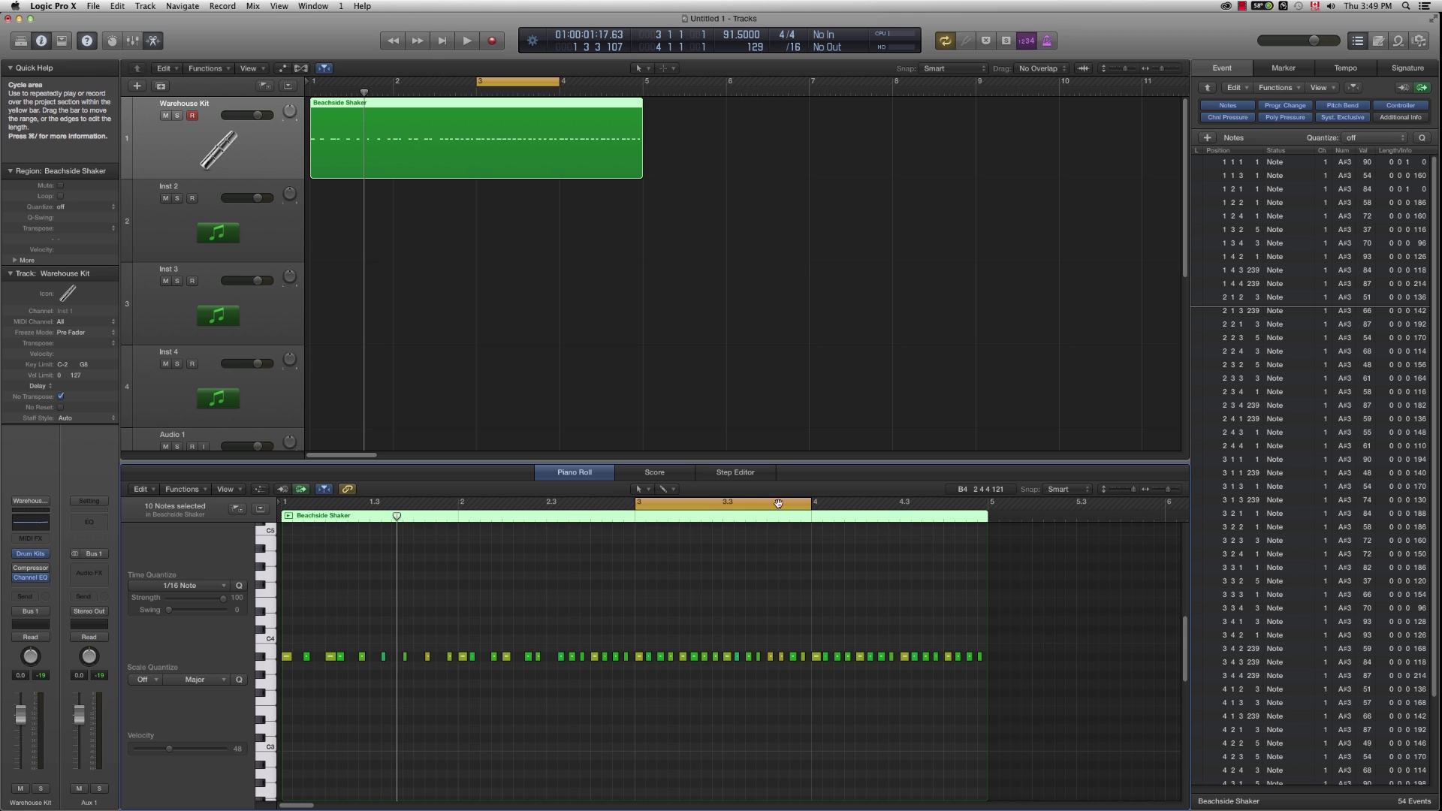
key(space)
key(space)
Step: Cycle bar 1 only to hear the thinned-out shaker pattern, and undo the note deletion
drag(282, 507, 458, 507)
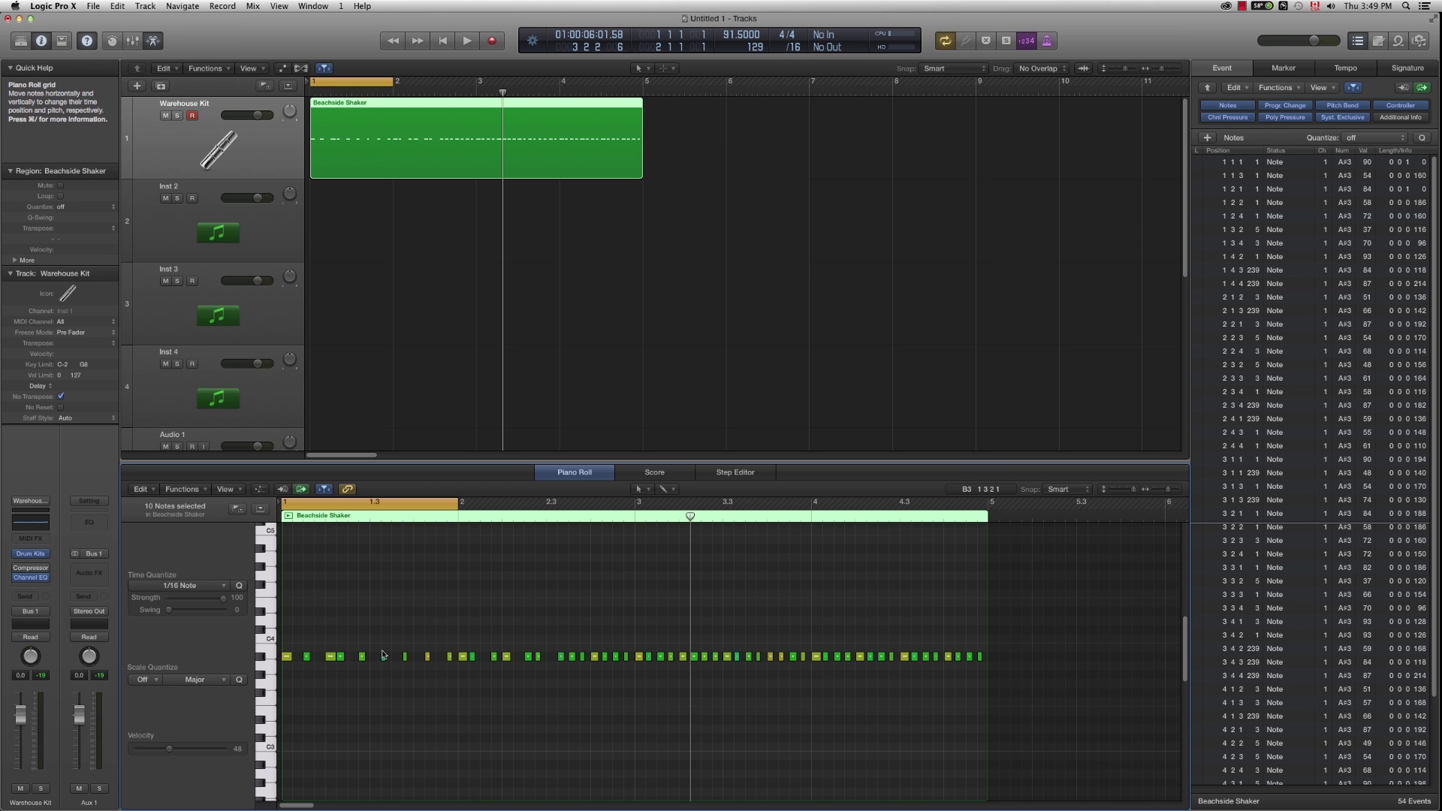
key(space)
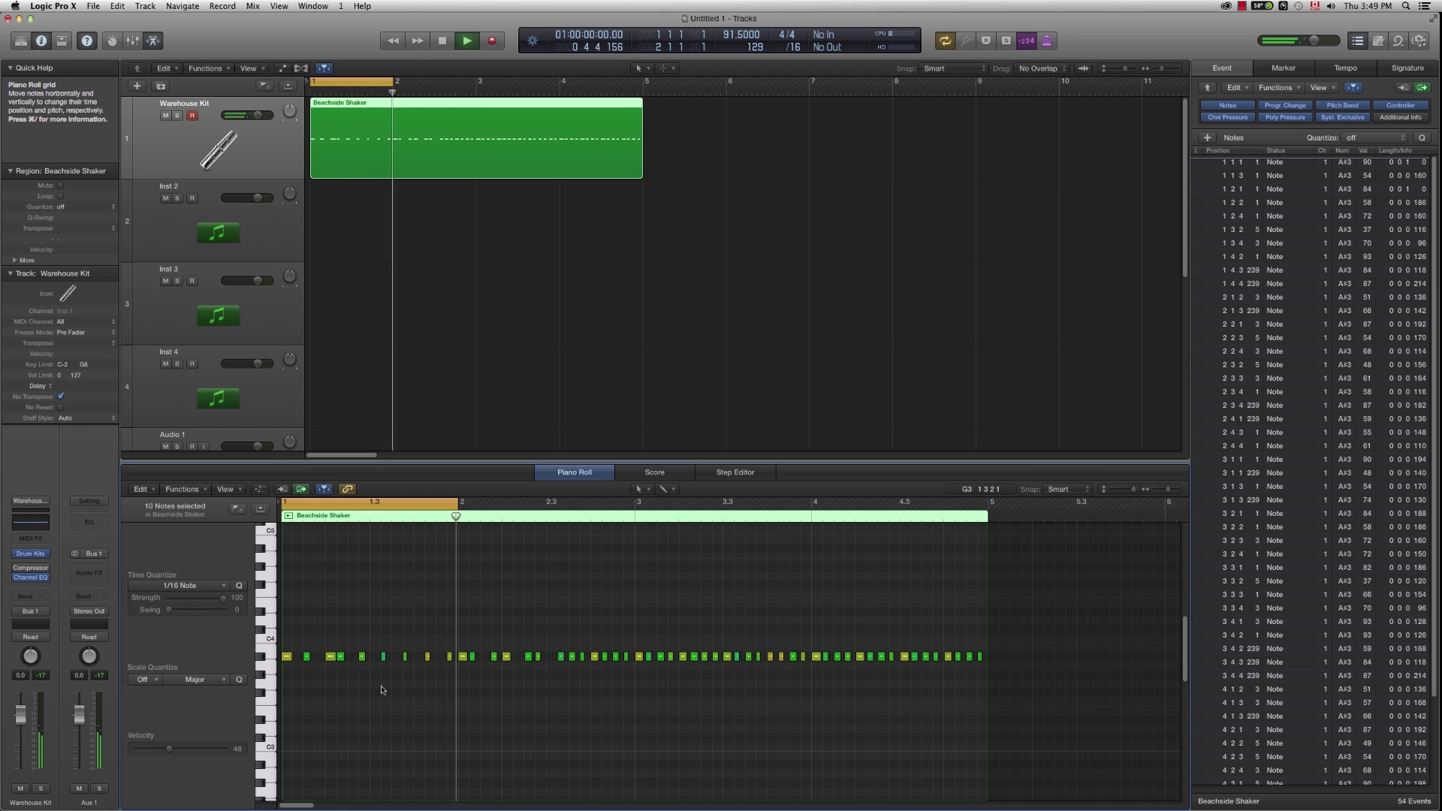
key(space)
key(super+z)
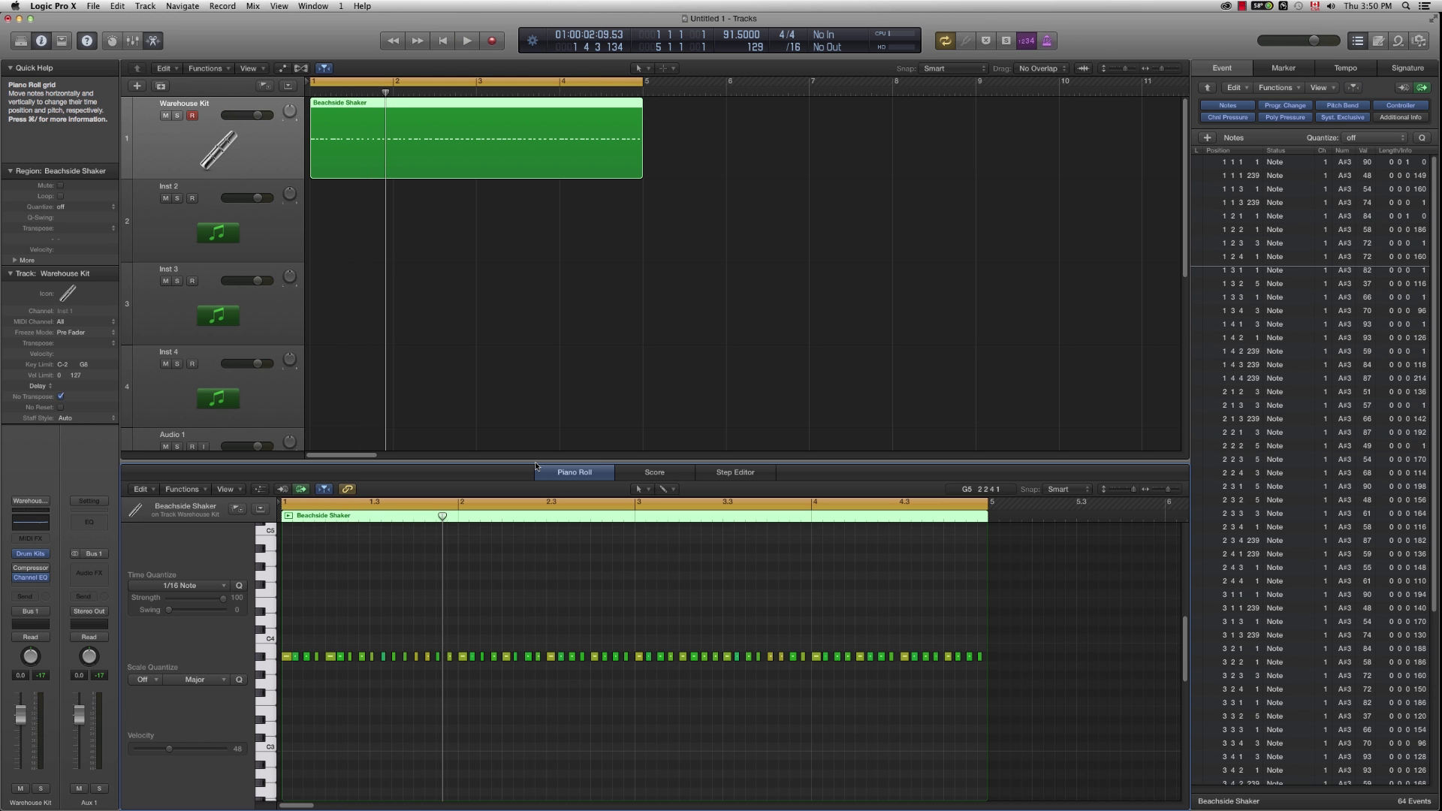
Step: Close the Piano Roll, clear the region selection, and show the Apple Loops browser instead of the Event List
key(p)
click(633, 398)
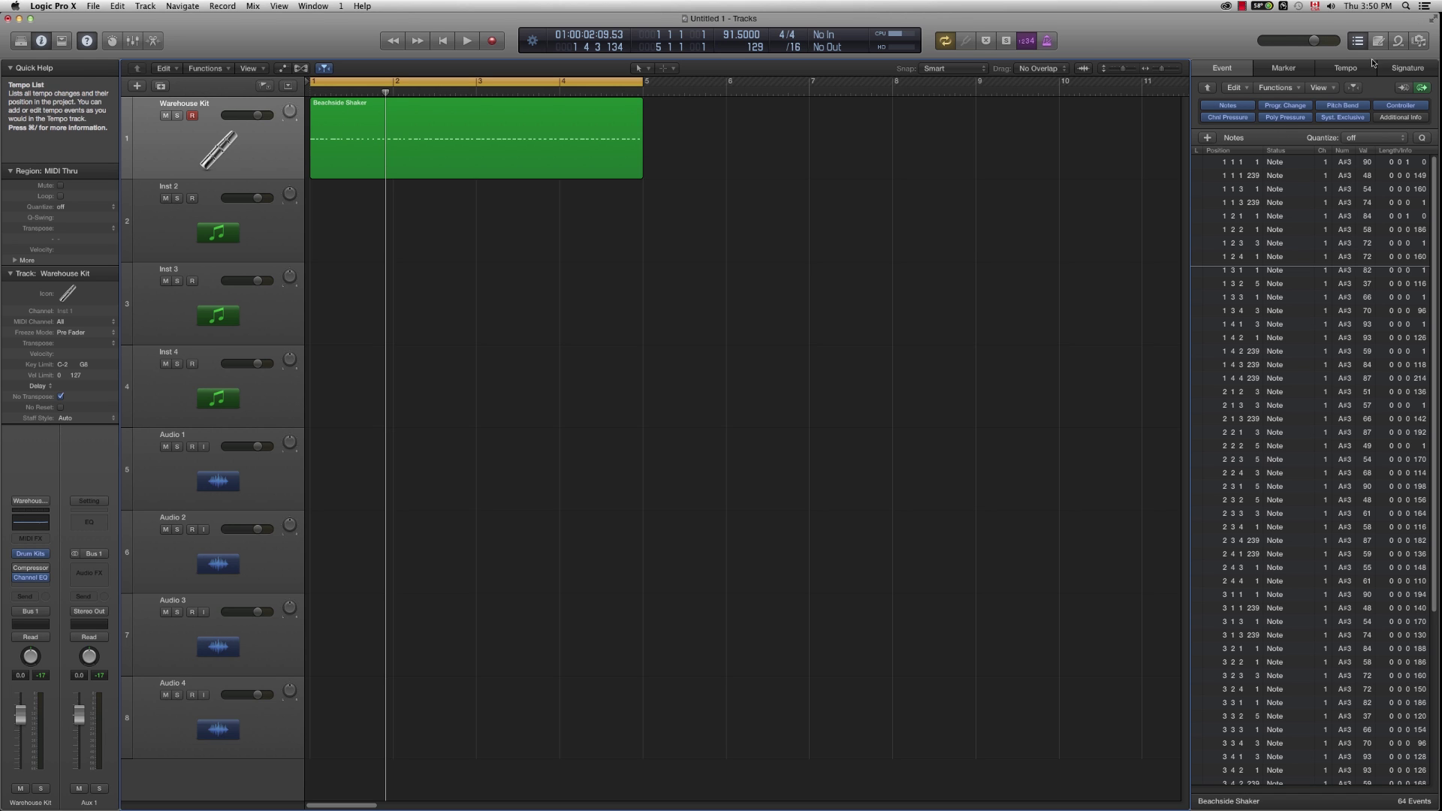
click(1398, 42)
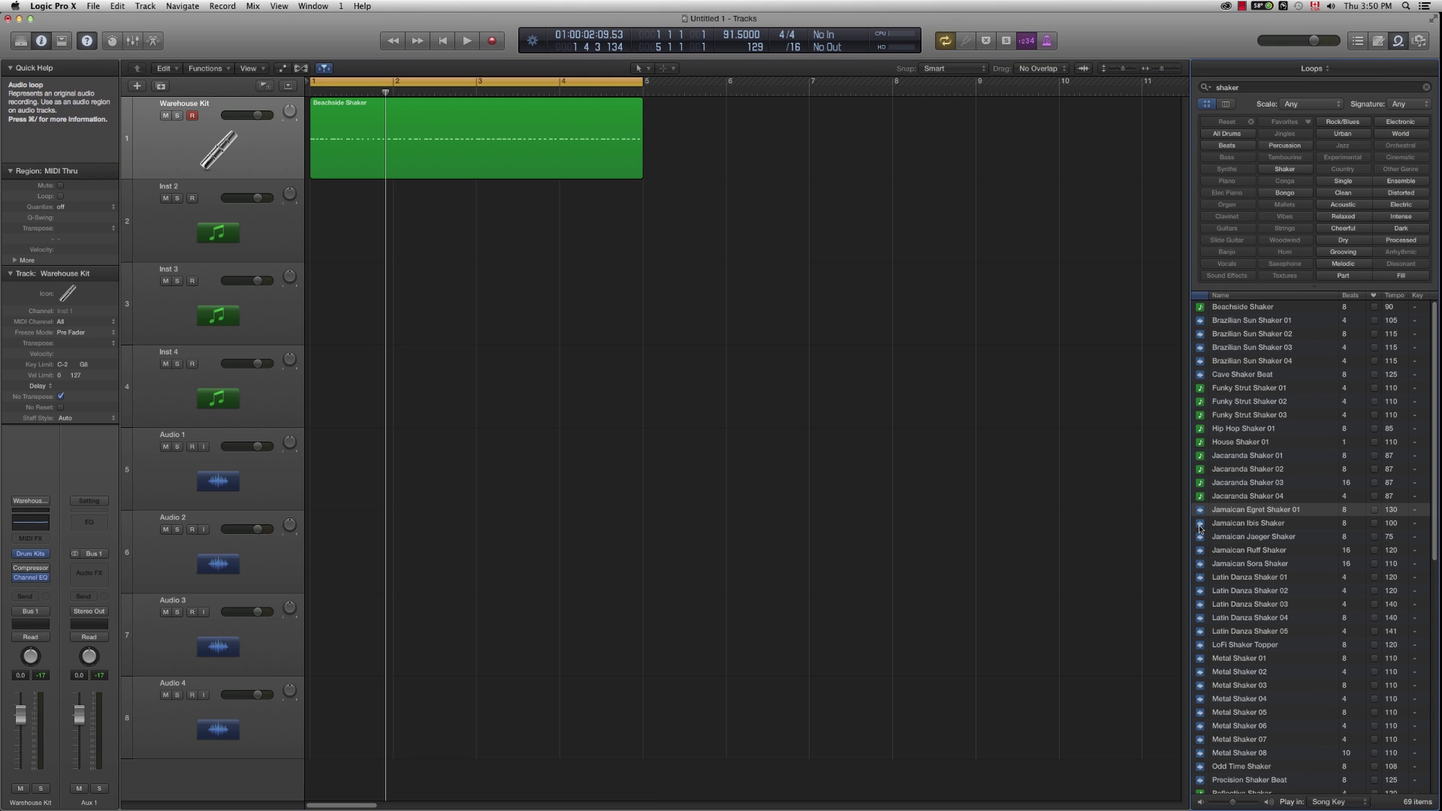
Step: Preview the Jamaican Ibis Shaker loop, add it to the Audio 1 track at bar 1, and copy its region to bar 3
click(1214, 526)
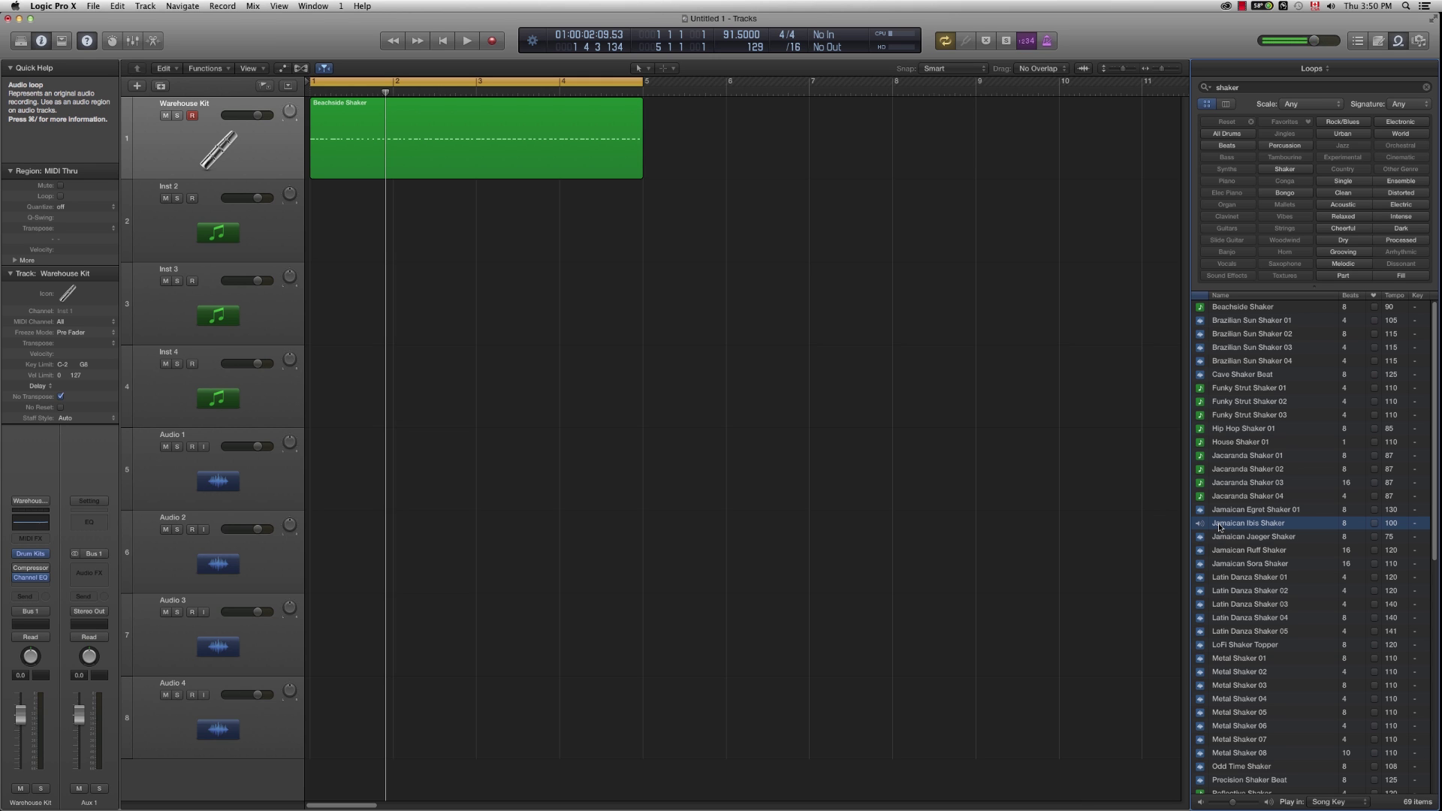
drag(1218, 528, 339, 473)
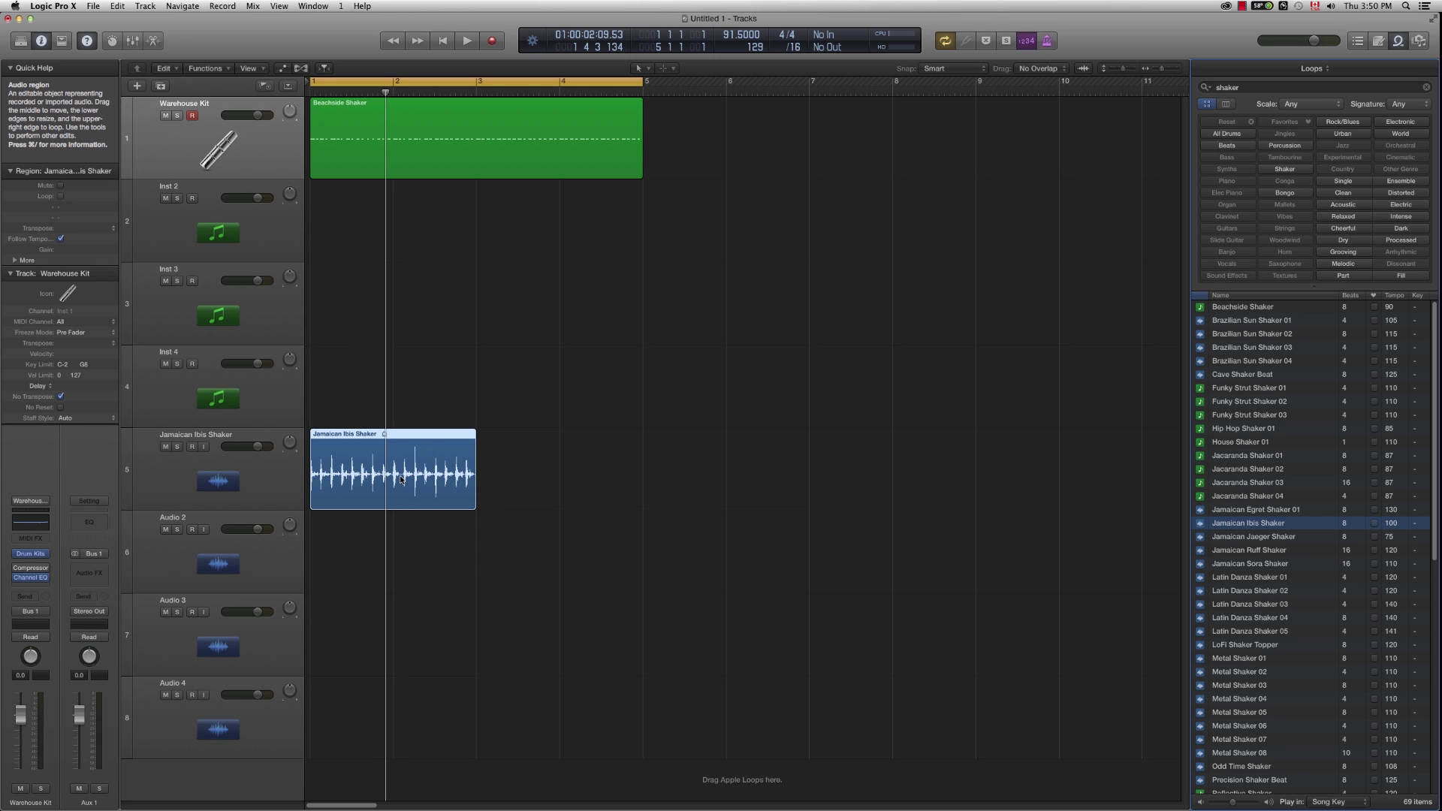
drag(368, 474, 537, 475)
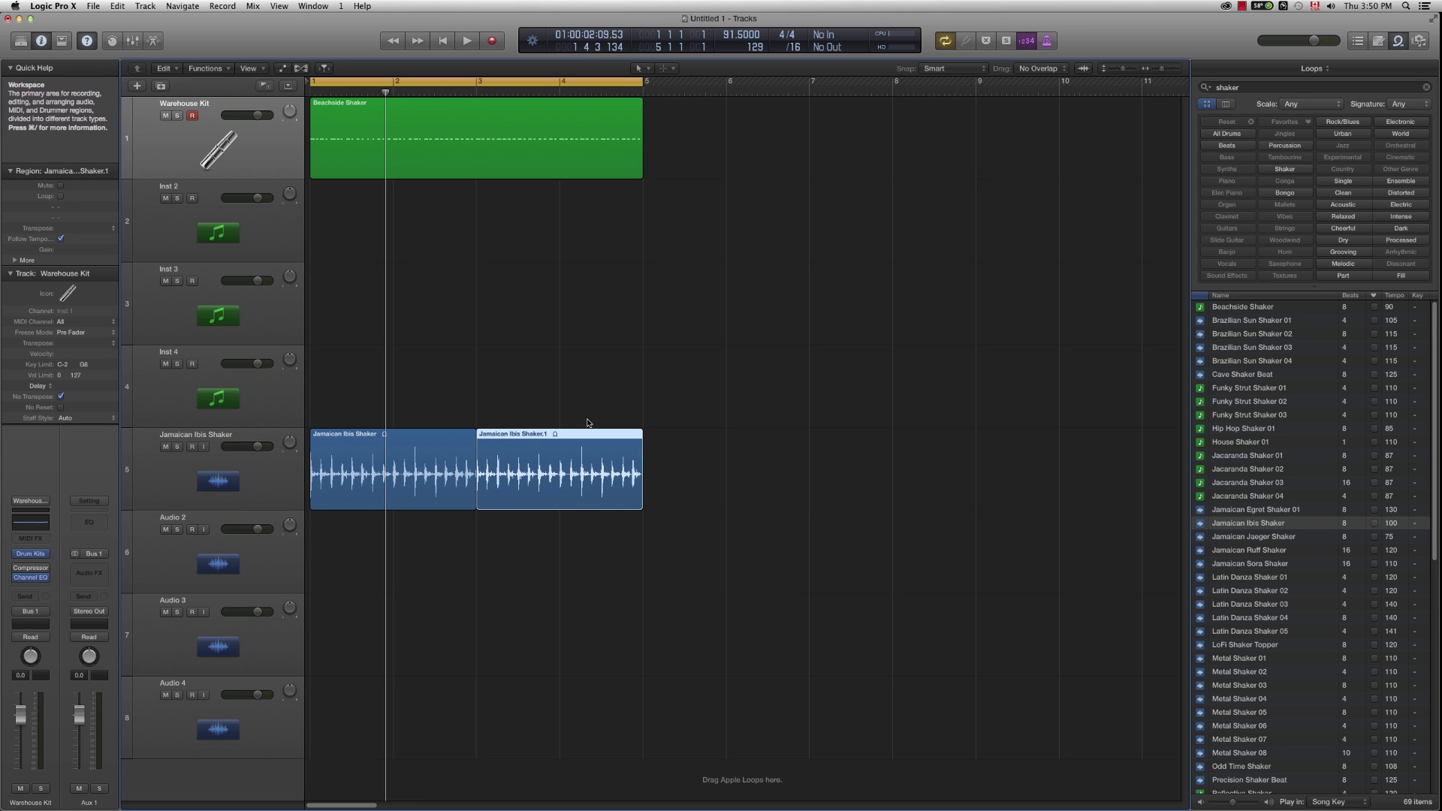
click(556, 420)
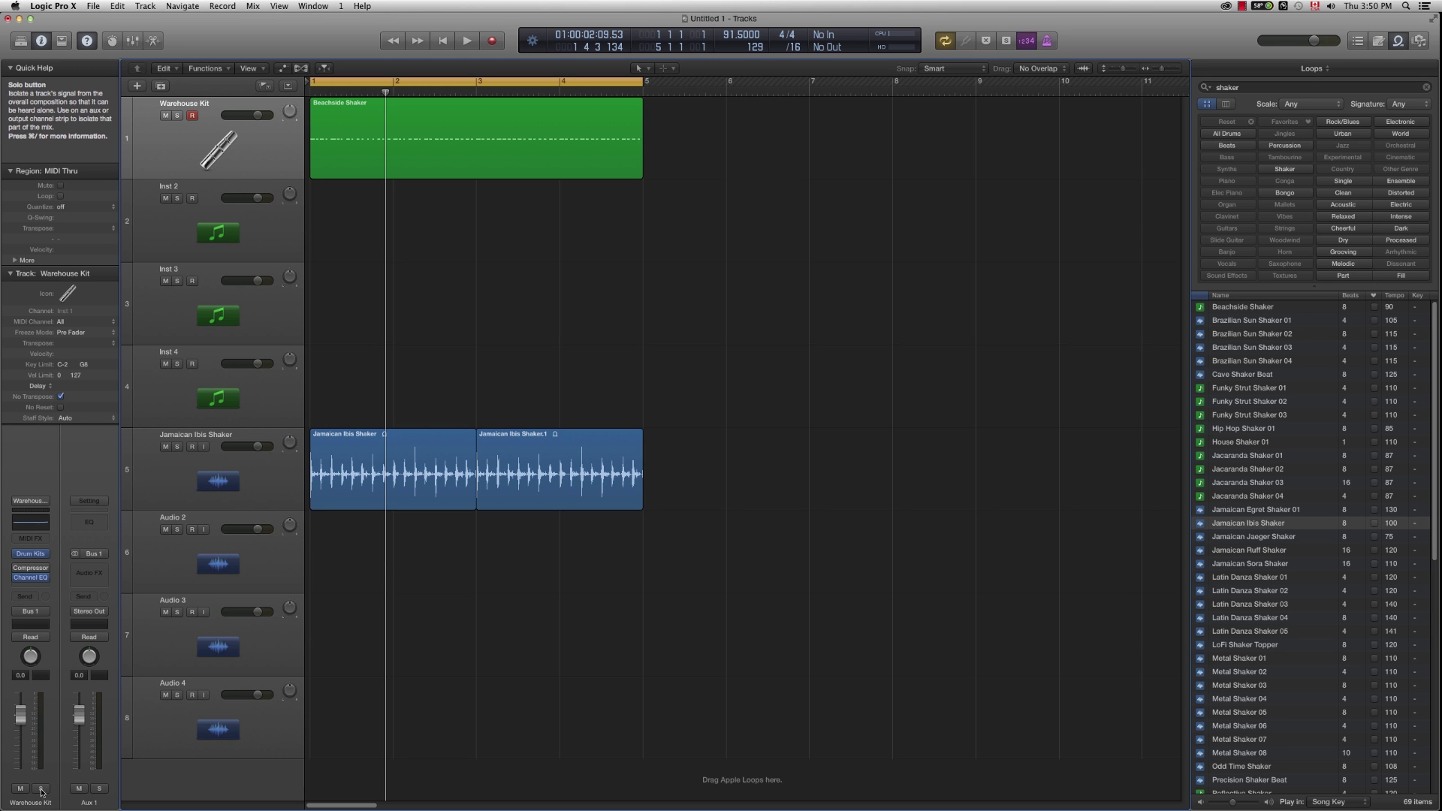
Step: Solo the Jamaican Ibis Shaker track and play it from the beginning of the project
click(178, 448)
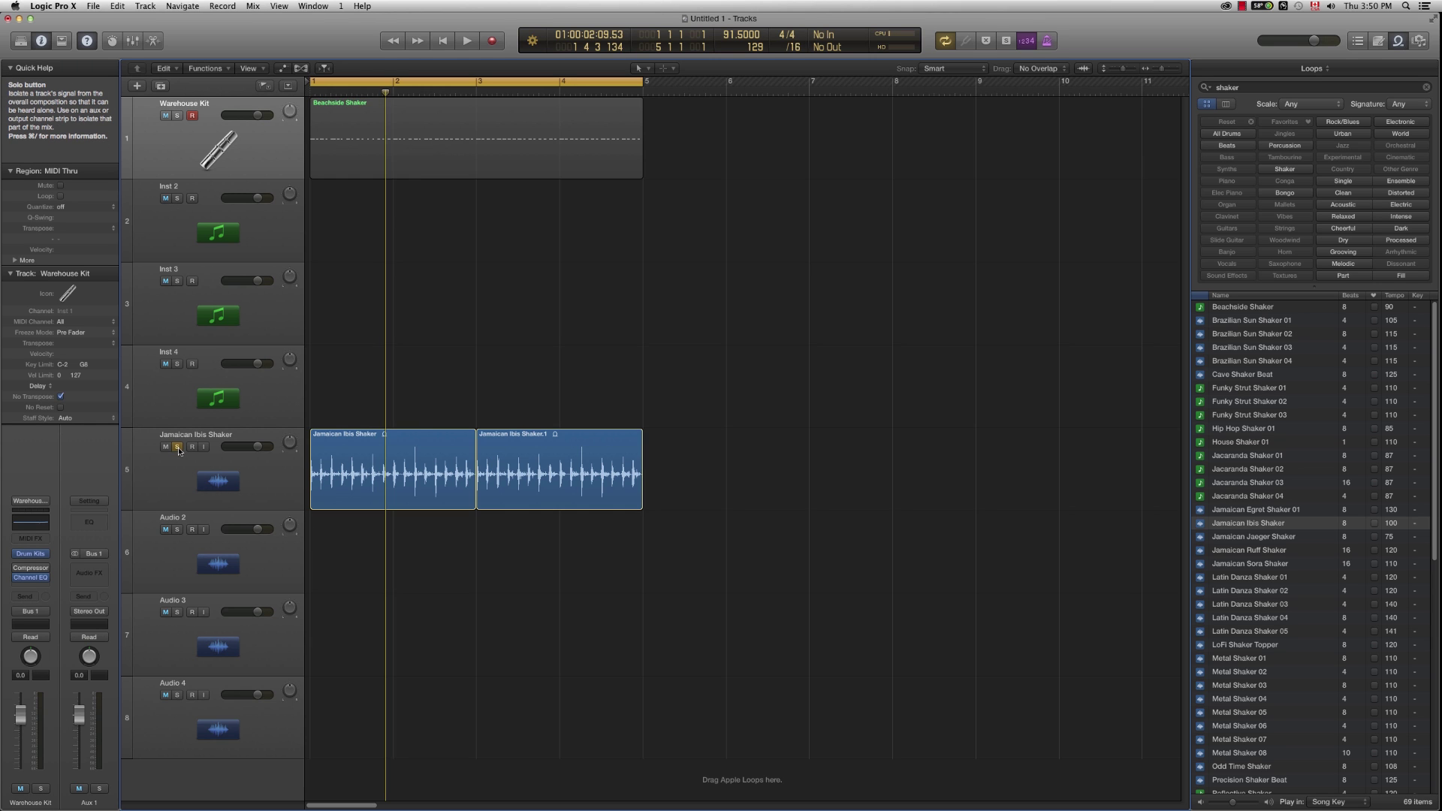
key(Return)
key(space)
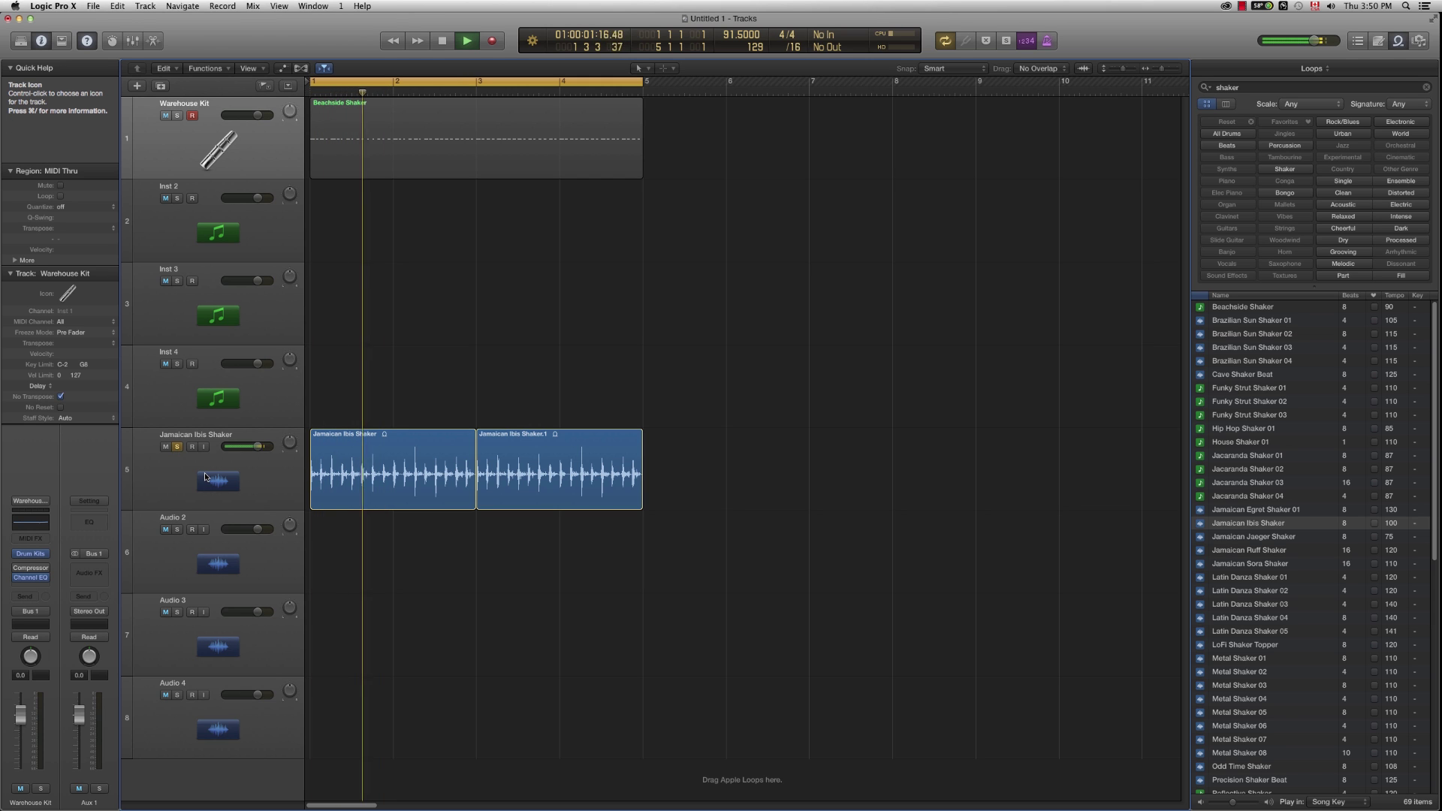
key(space)
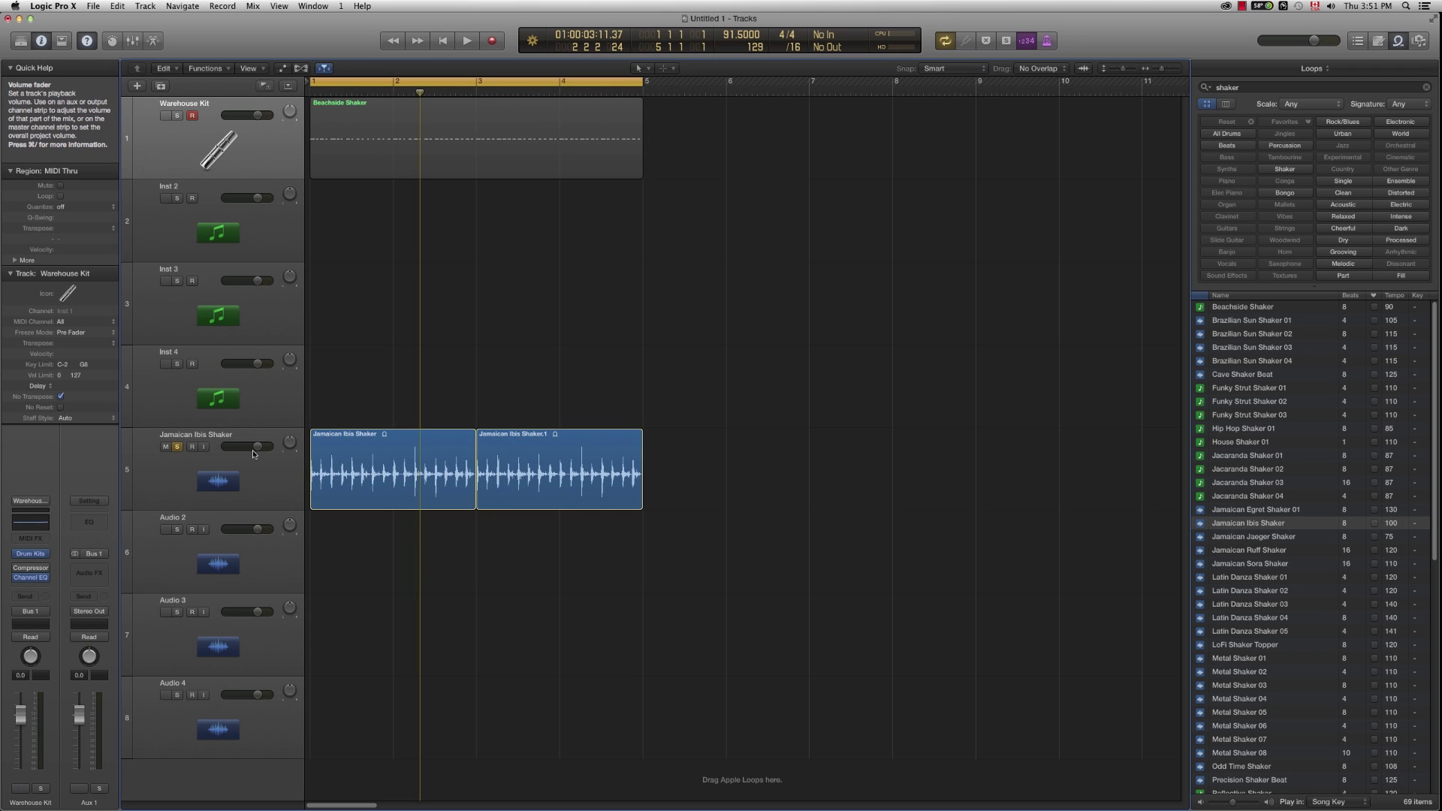
Step: Try out the volume faders of the Jamaican Ibis Shaker and Warehouse Kit tracks
drag(258, 449, 241, 447)
drag(21, 714, 21, 716)
drag(241, 446, 250, 446)
drag(257, 446, 257, 446)
drag(23, 719, 21, 759)
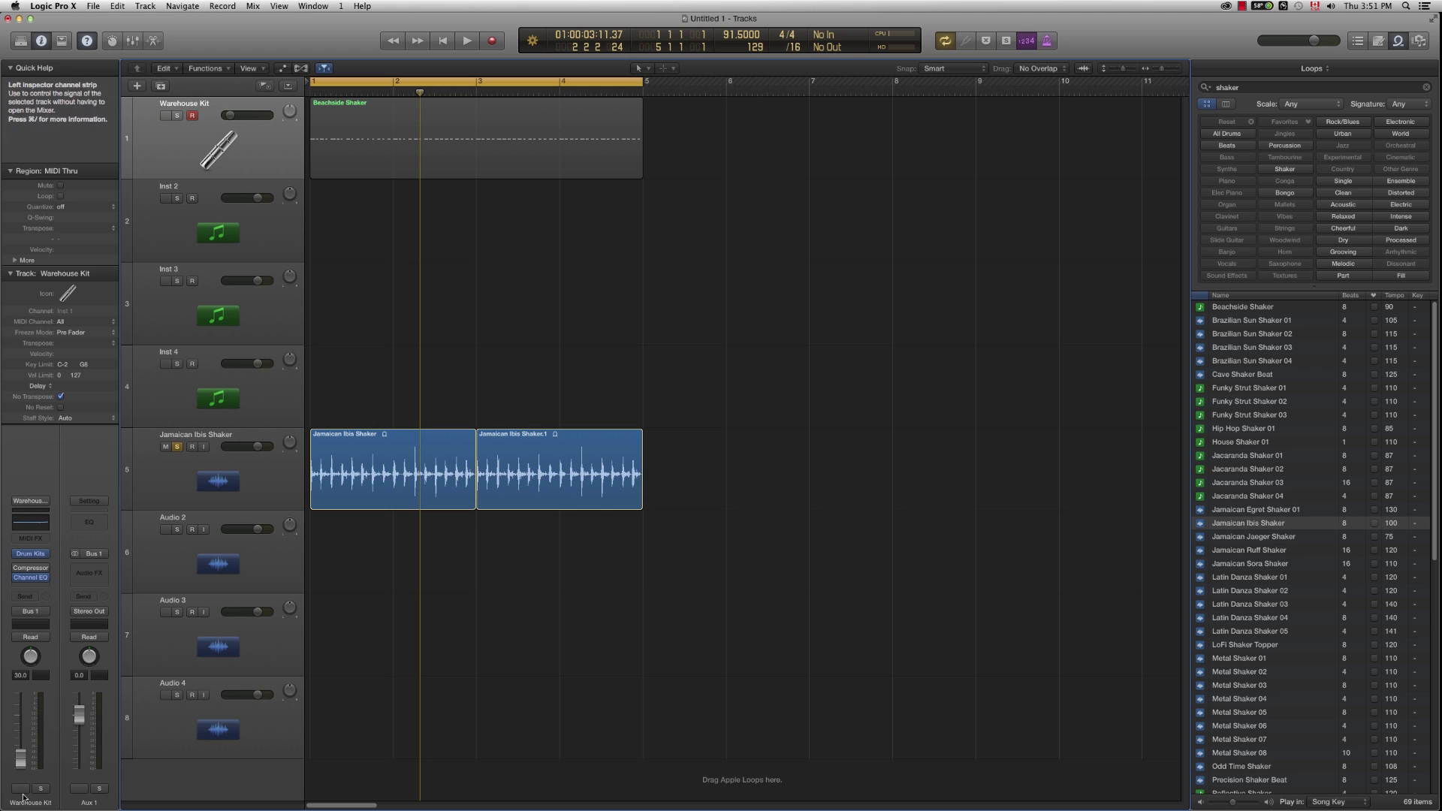
Step: Show the Mixer and set the Warehouse Kit channel's volume to 0 dB
click(286, 8)
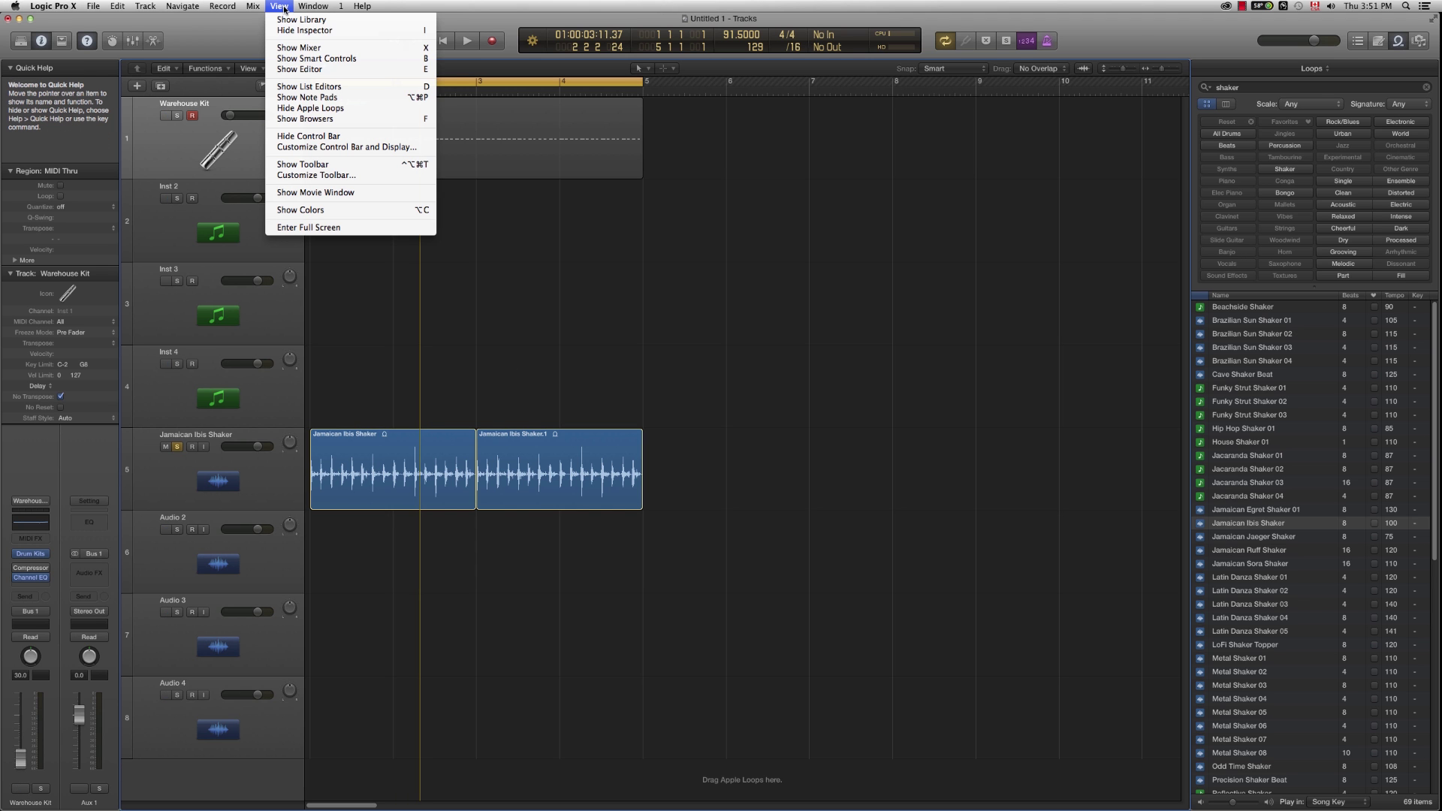
click(290, 49)
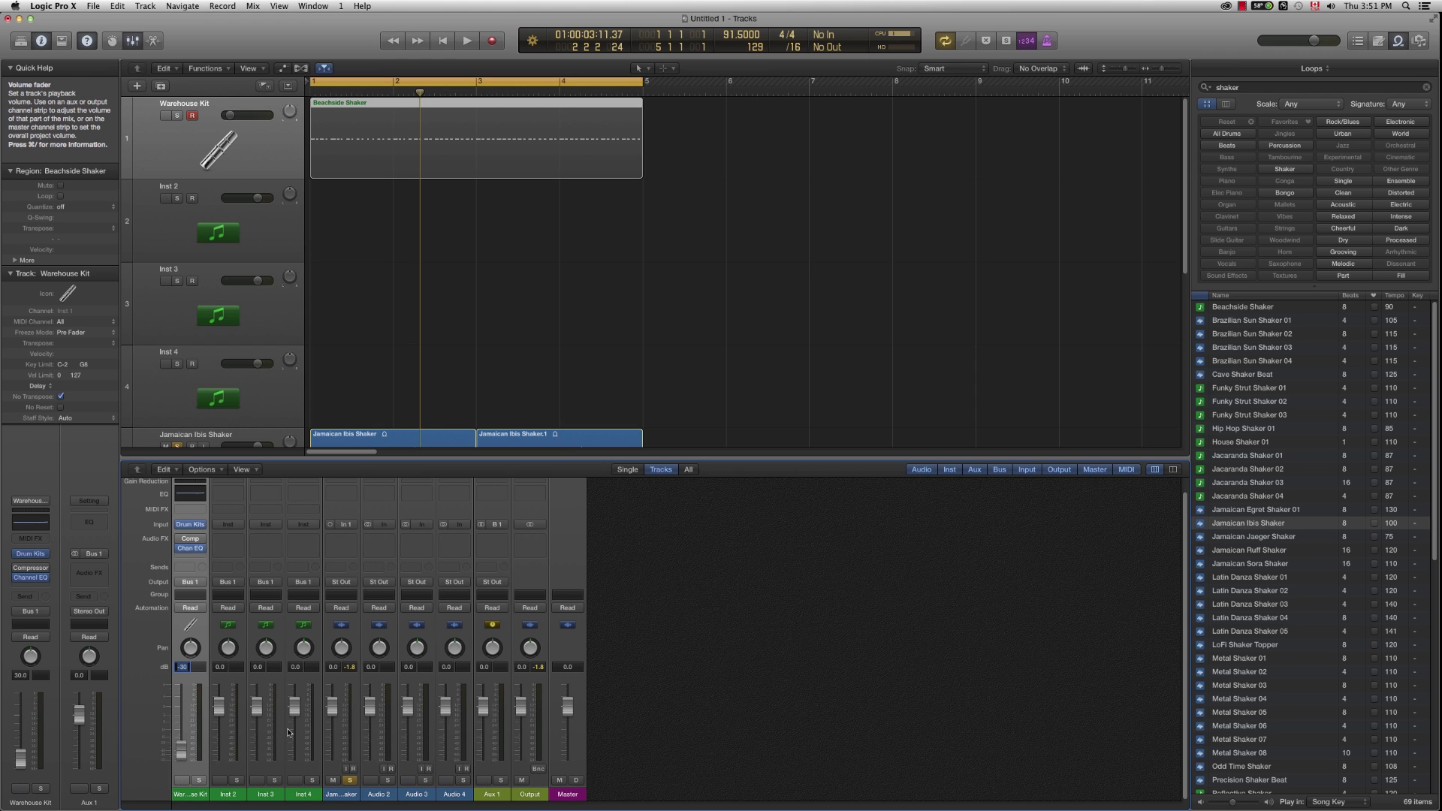
text(0)
key(Return)
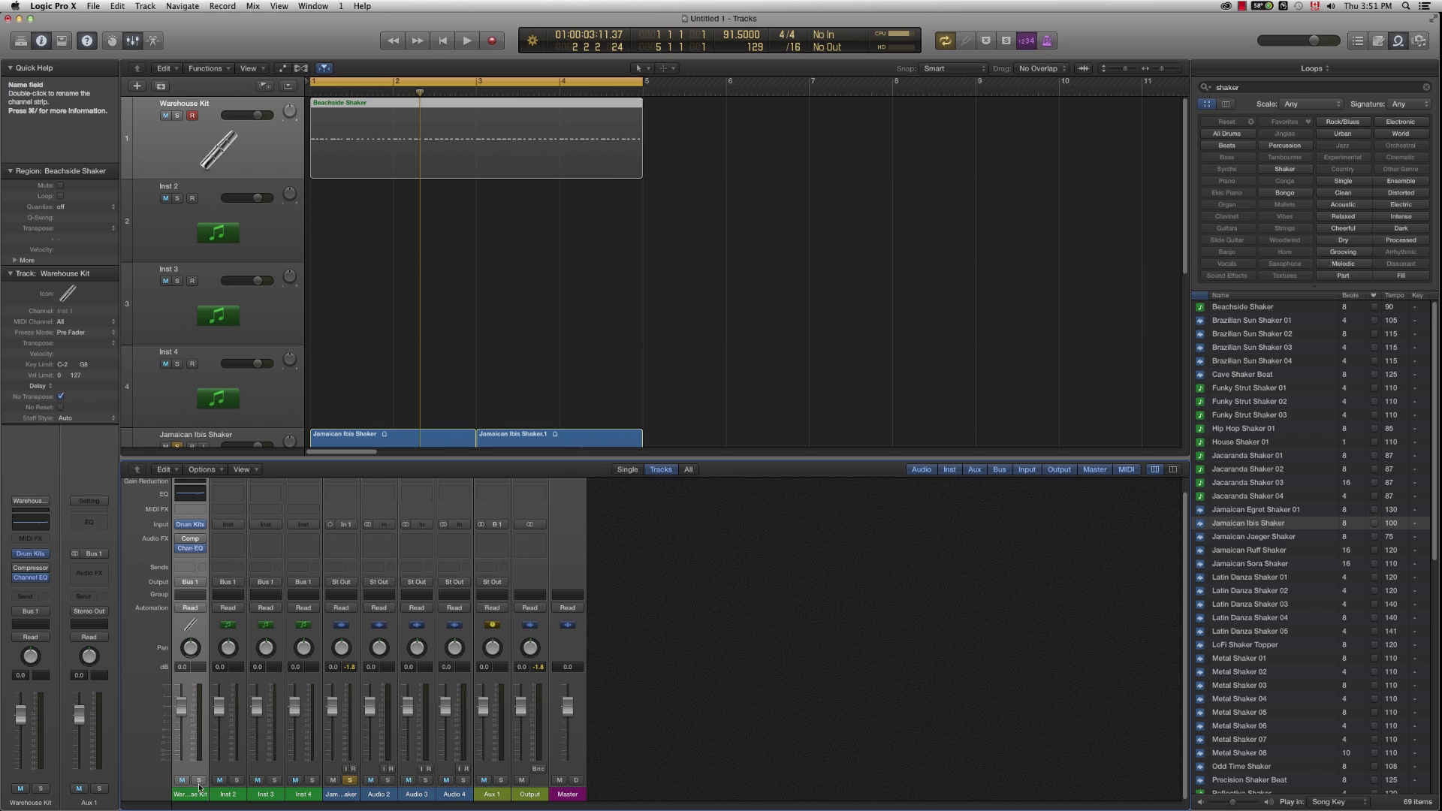
Step: Select the Jamaican Ibis Shaker channel in the Mixer and lower its volume to about -10.4 dB during playback
click(324, 799)
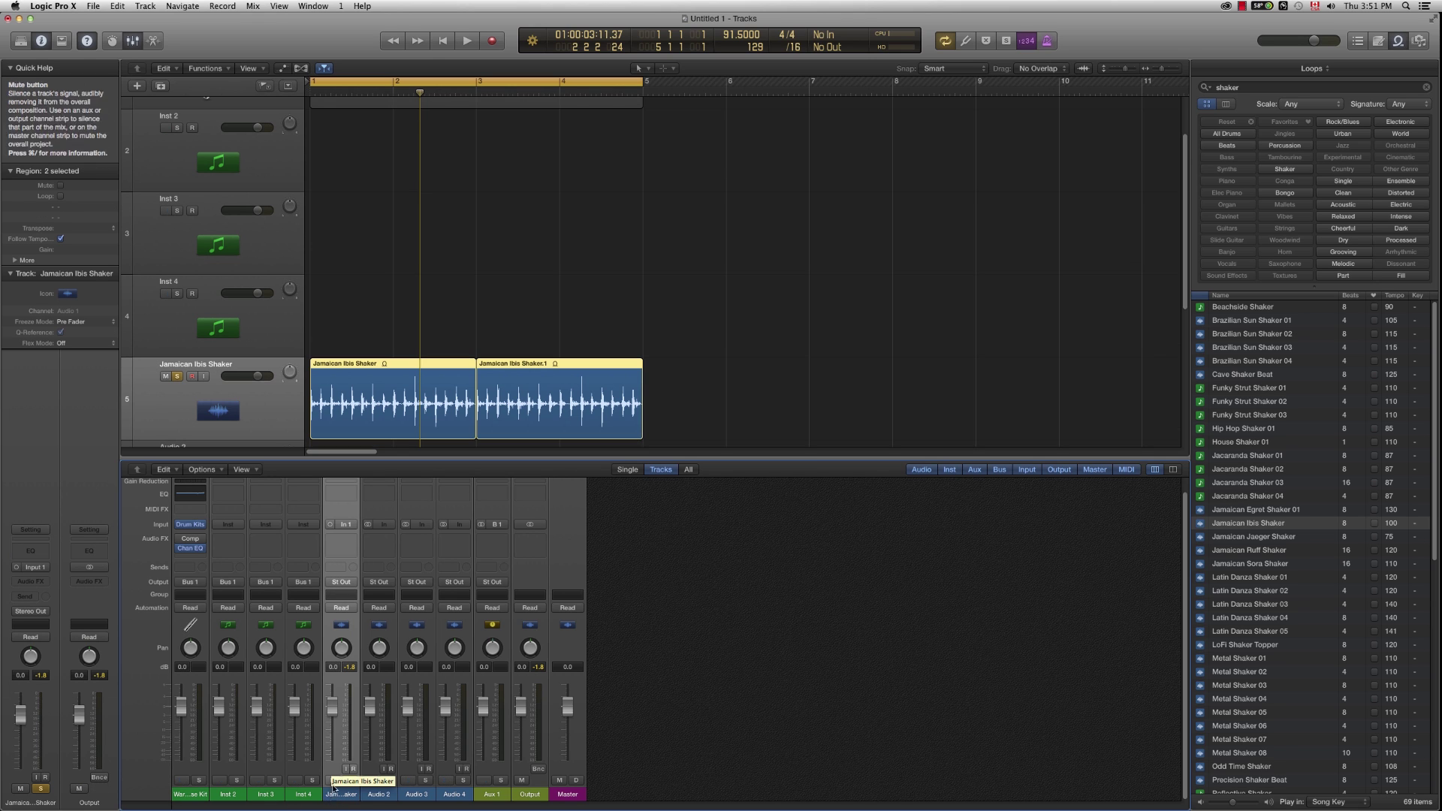
key(space)
drag(332, 706, 332, 730)
key(space)
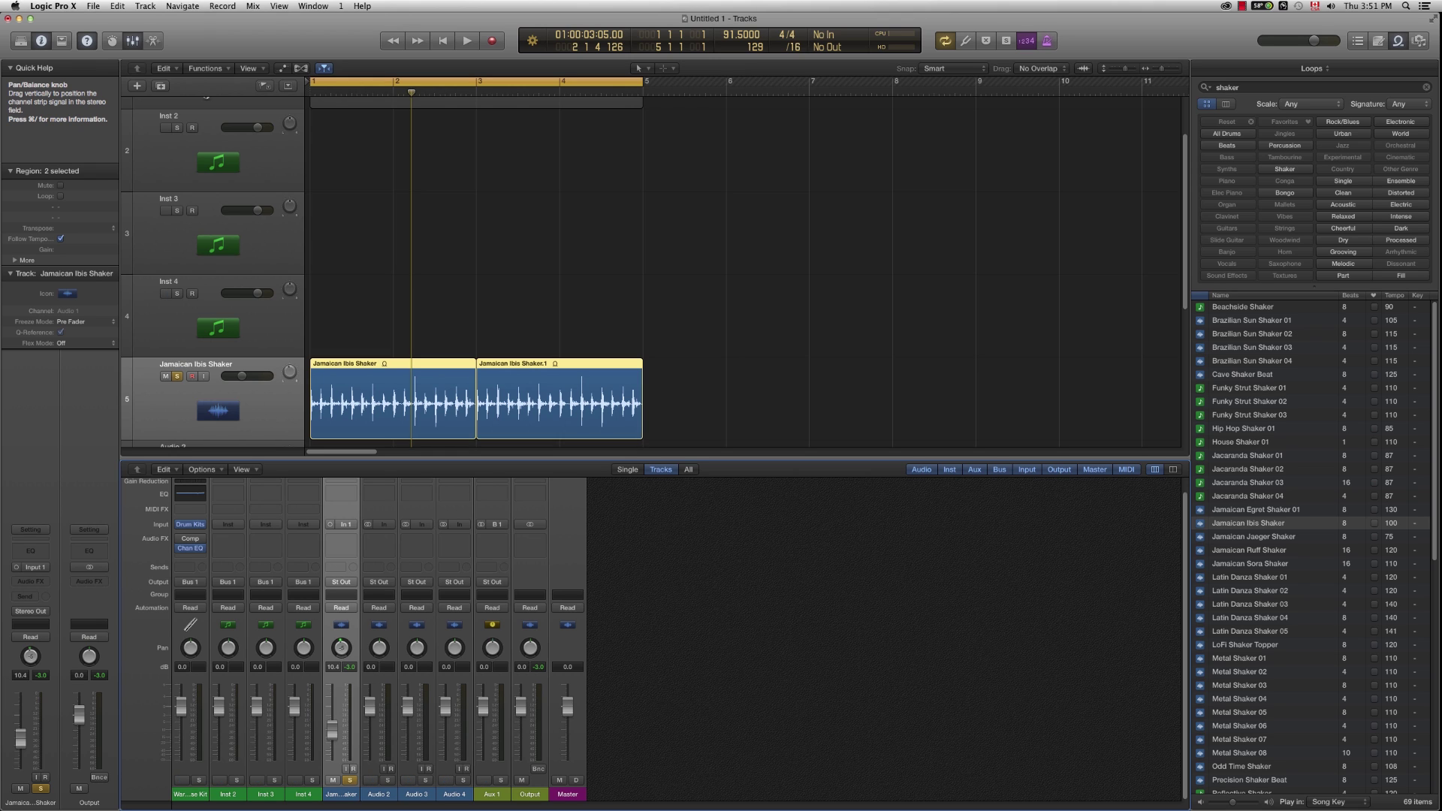
Step: Pan the Jamaican Ibis Shaker channel to the right while listening to it
drag(341, 647, 341, 648)
key(space)
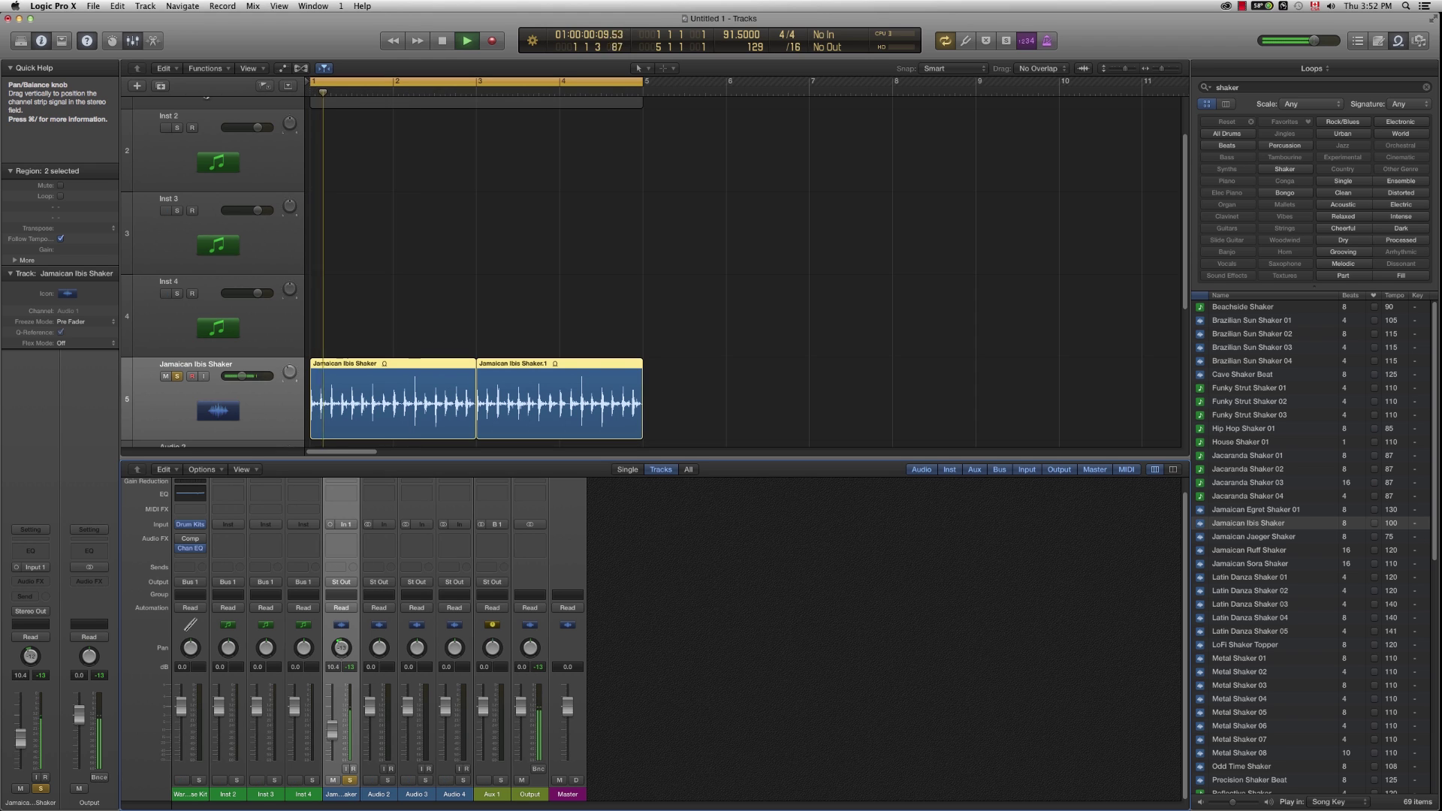
drag(343, 650, 335, 629)
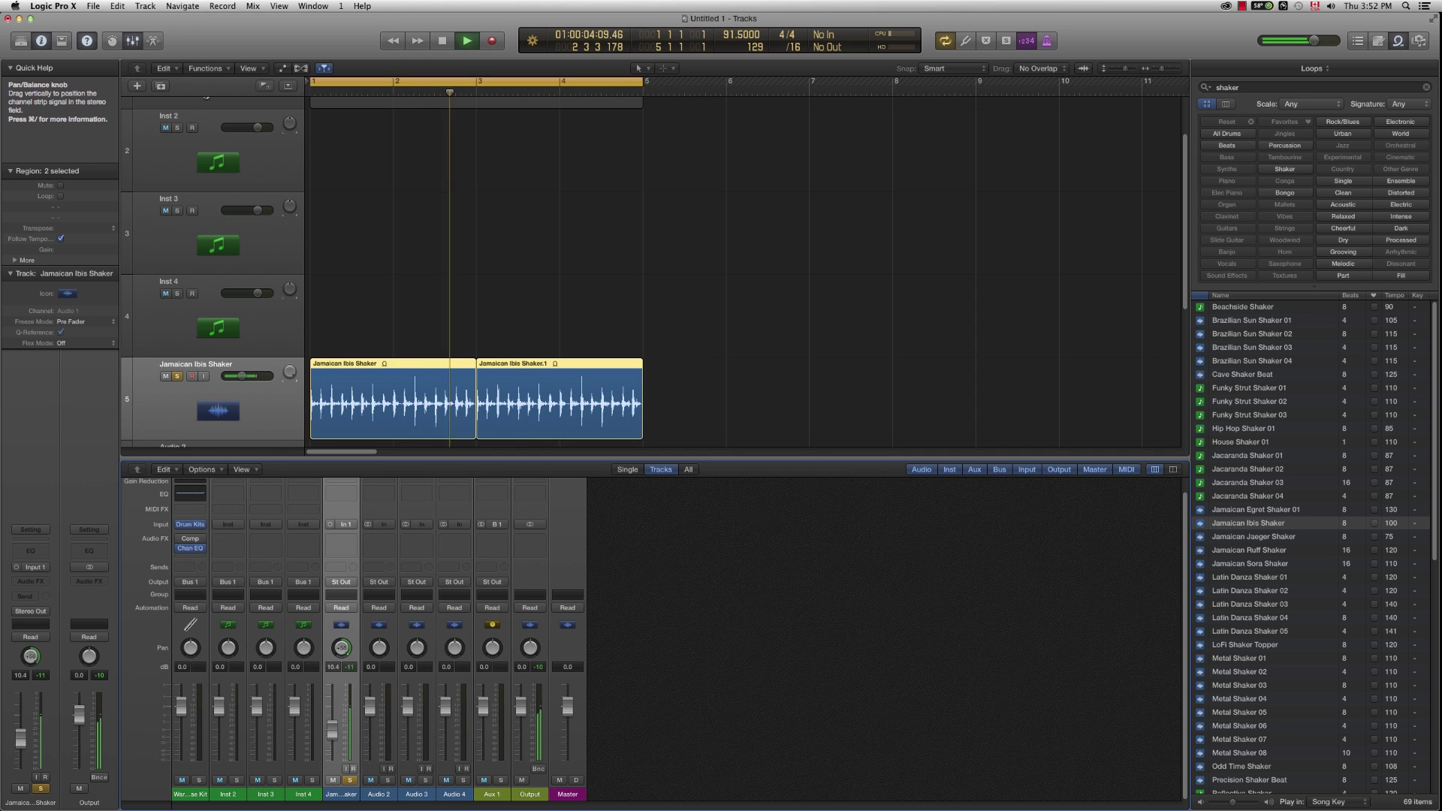
key(space)
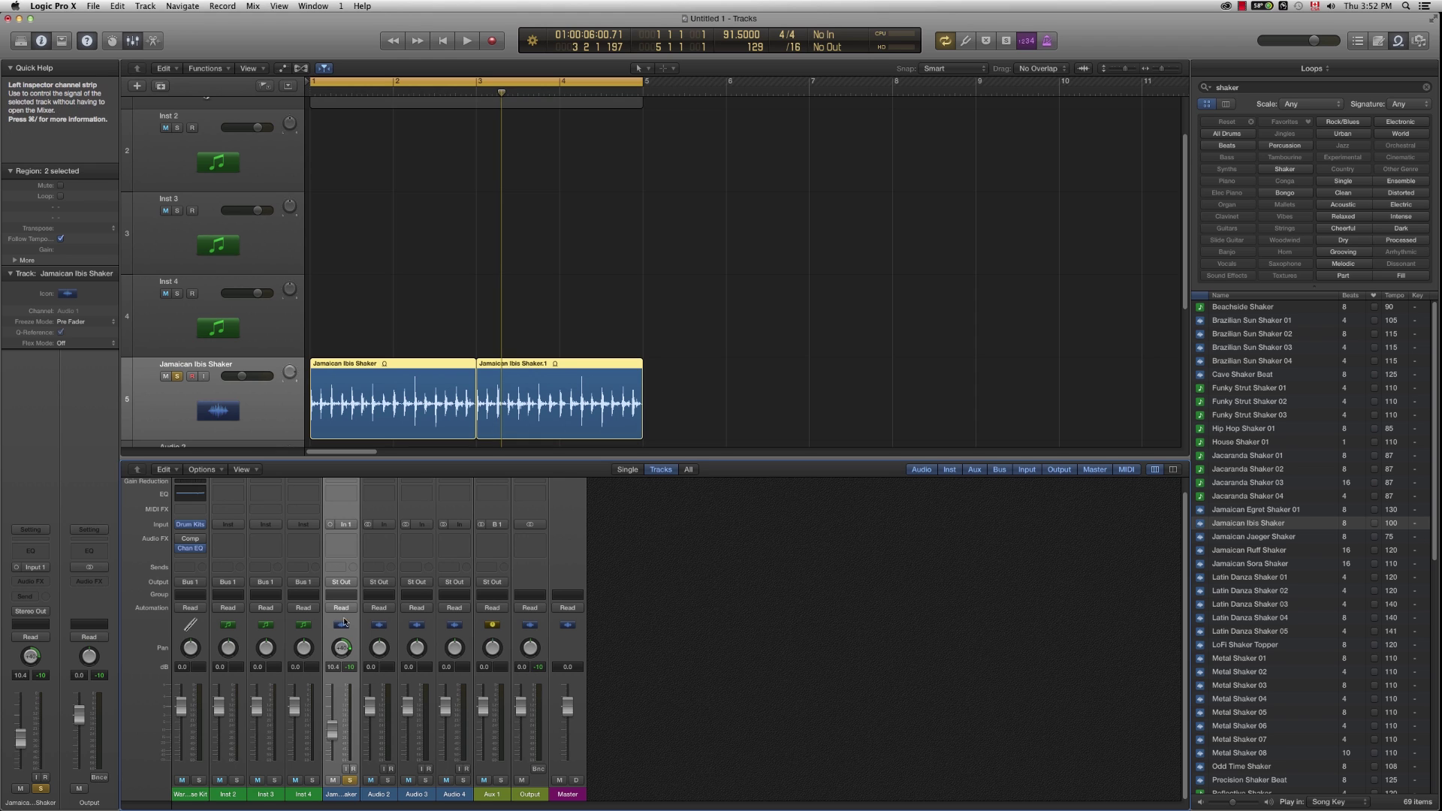
Step: Turn off solo on the Jamaican Ibis Shaker channel and pan the Warehouse Kit channel to the left
click(349, 780)
drag(332, 730, 331, 729)
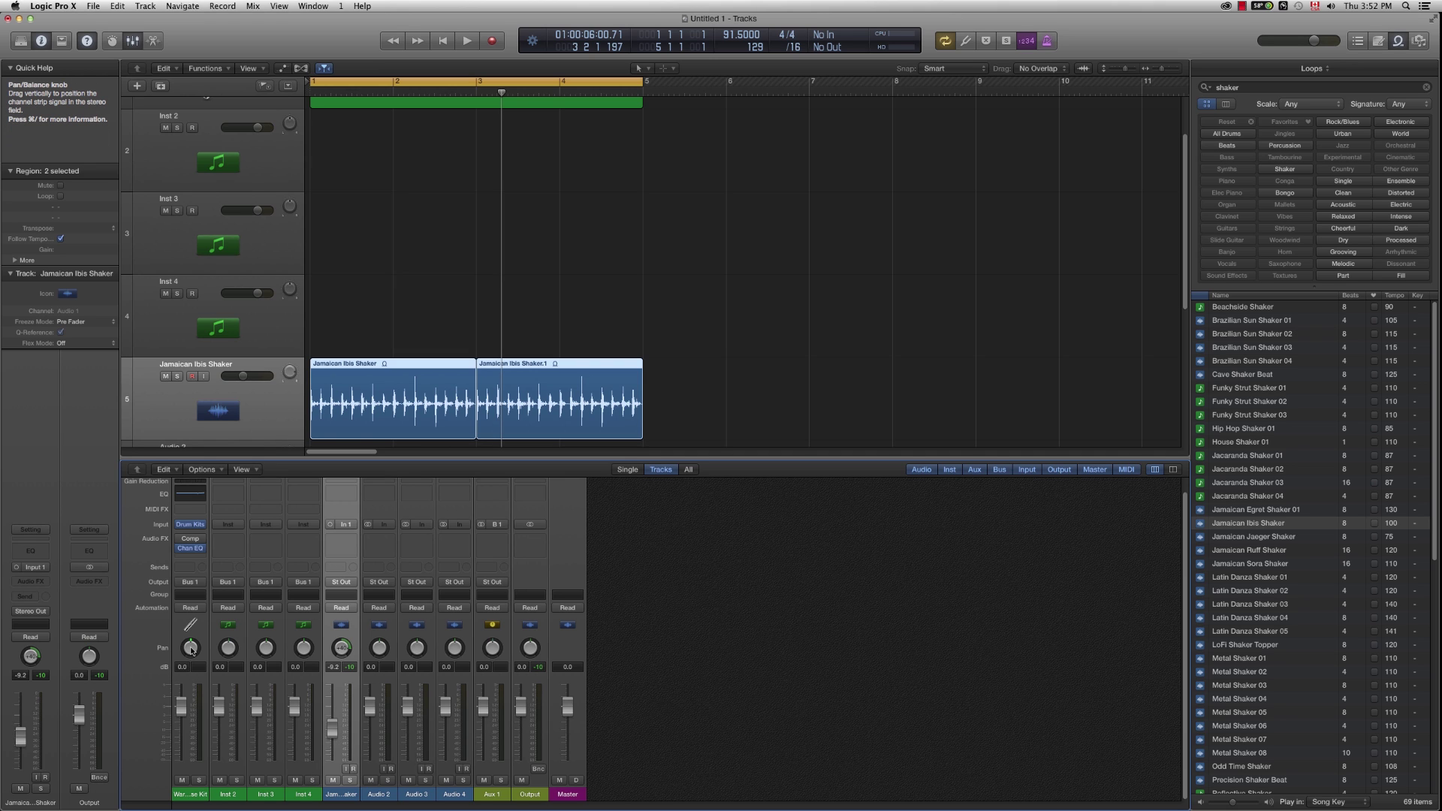
drag(191, 650, 191, 676)
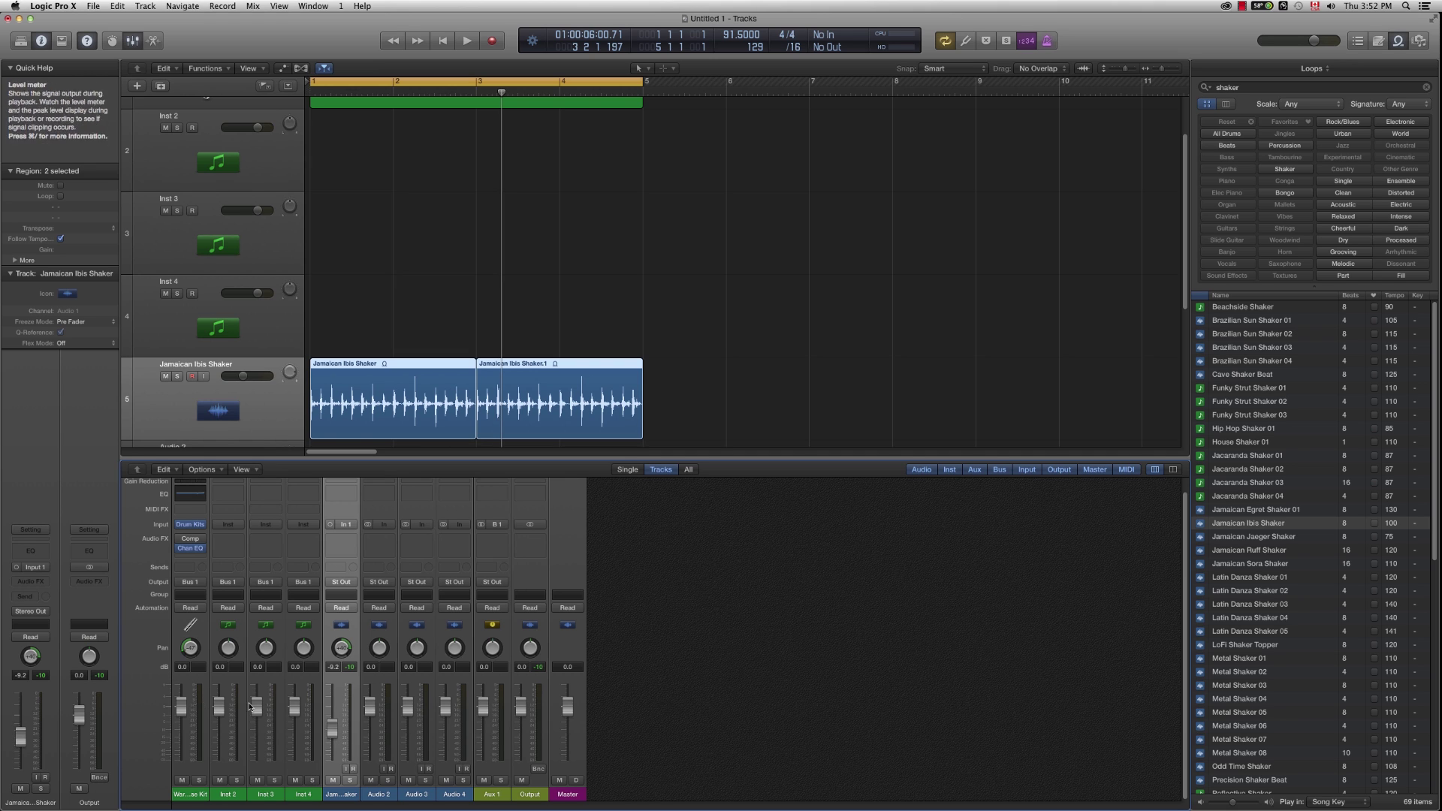
Step: Play both shakers together and lower the Jamaican Ibis Shaker's volume to about -20.5 dB
key(space)
drag(335, 730, 335, 747)
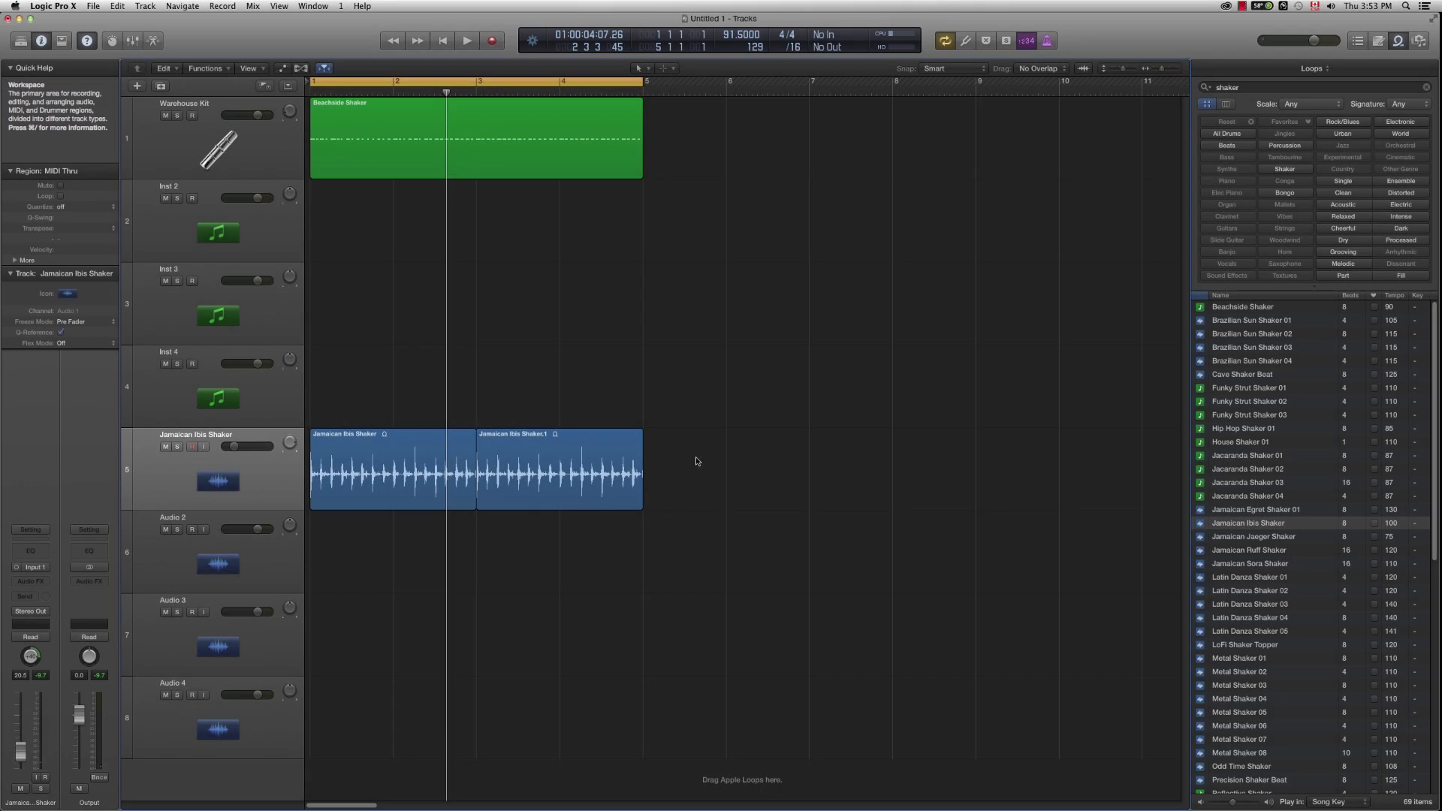
Step: Add a Drummer track below the Inst 2 track with Output 1 + 2
key(super+Up)
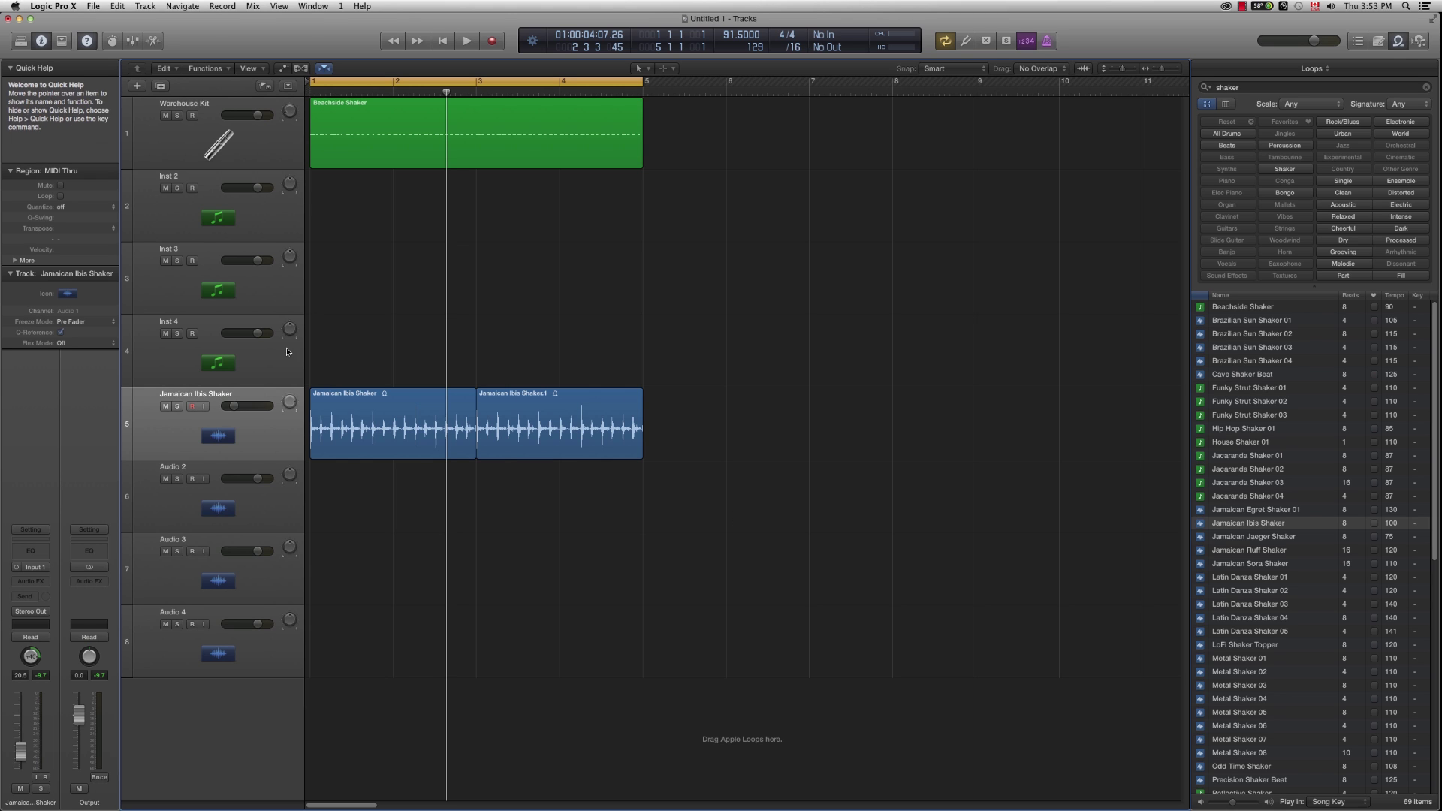
click(251, 216)
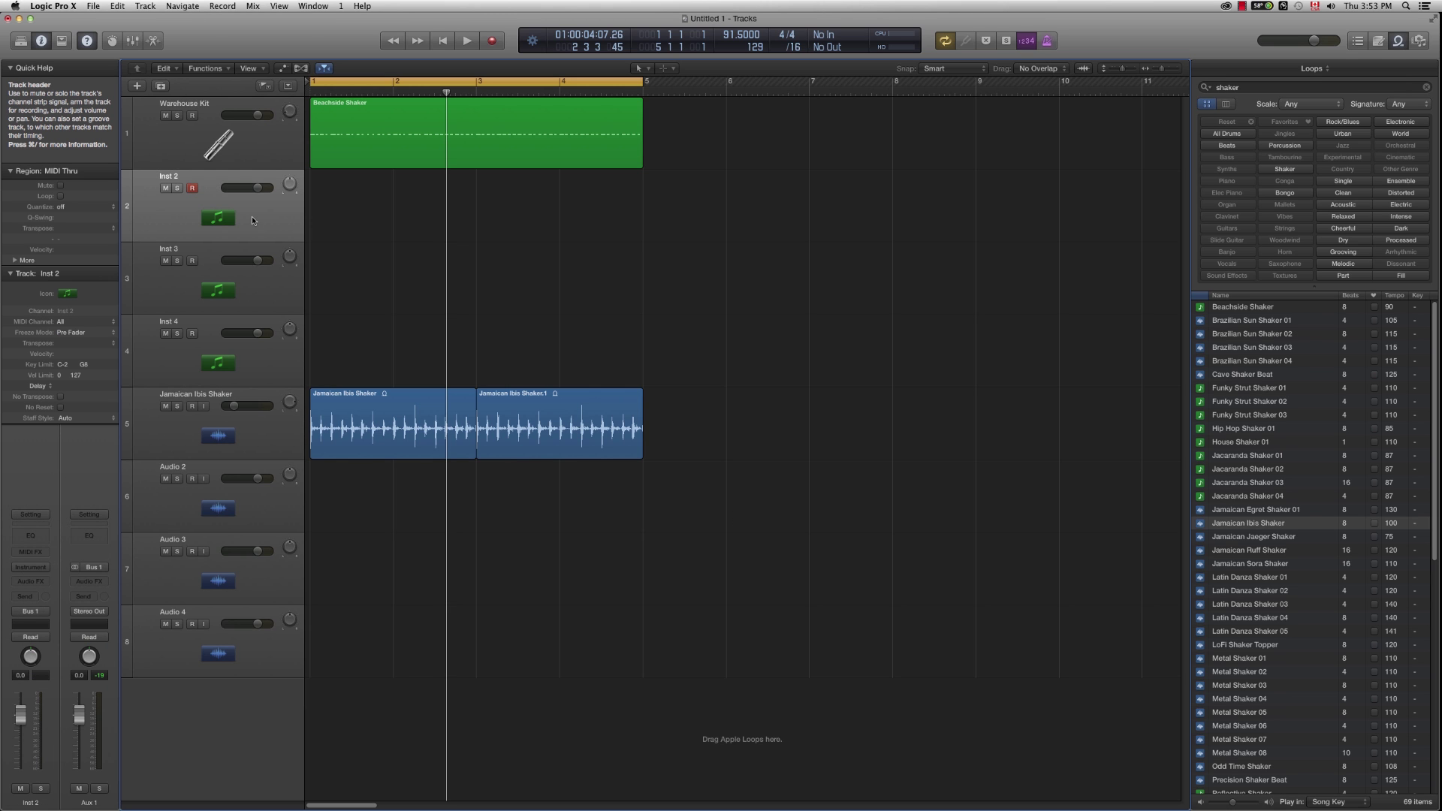
click(137, 87)
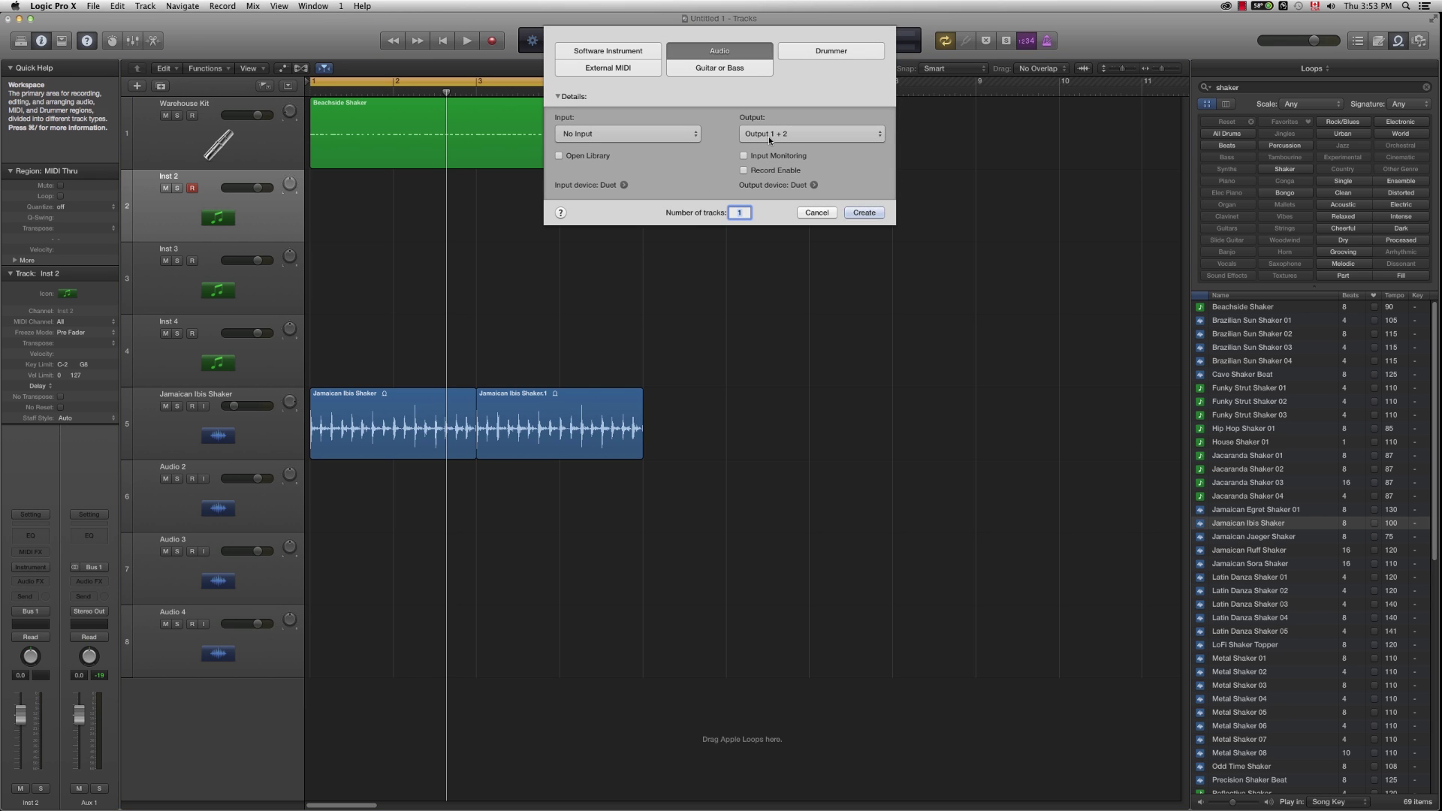
click(831, 51)
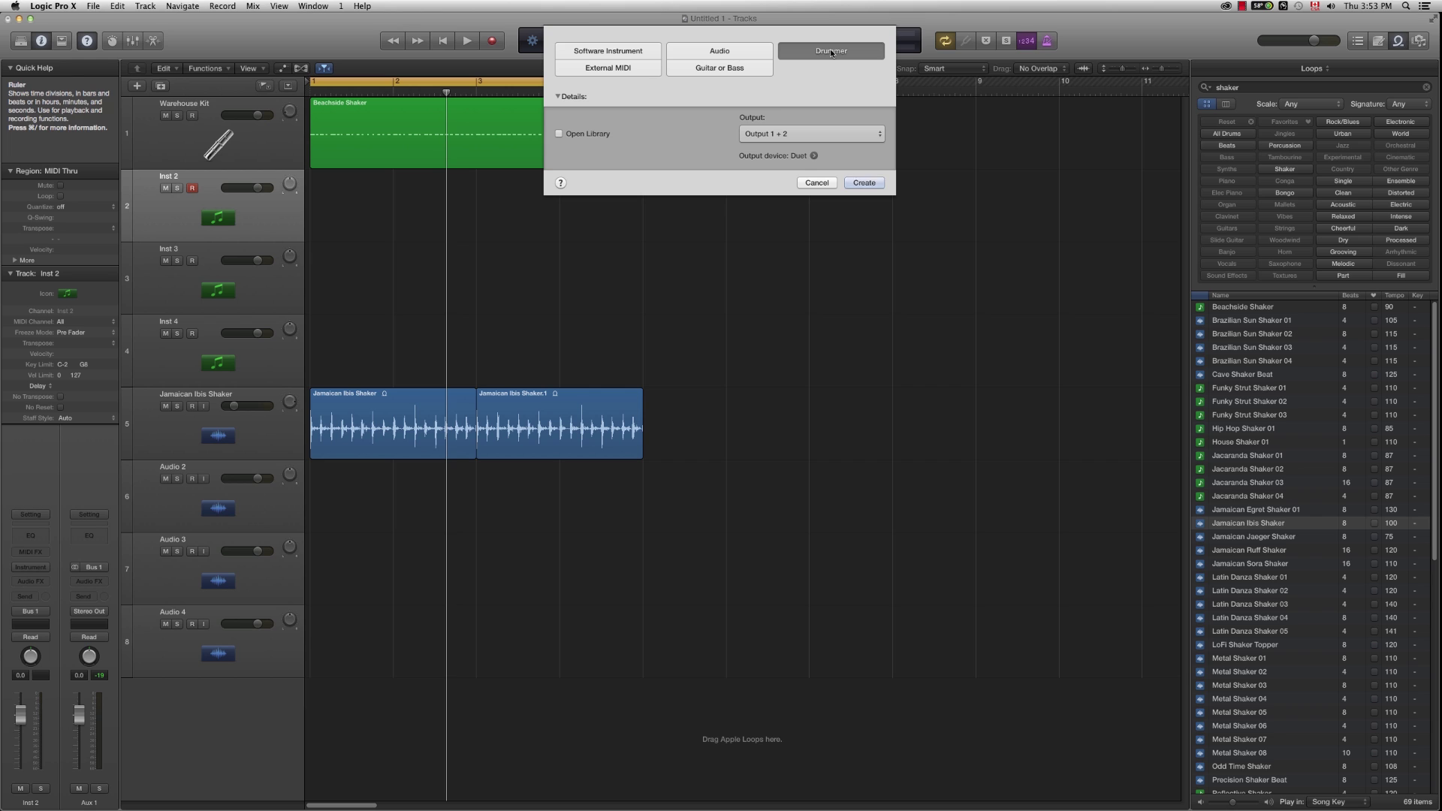
click(863, 183)
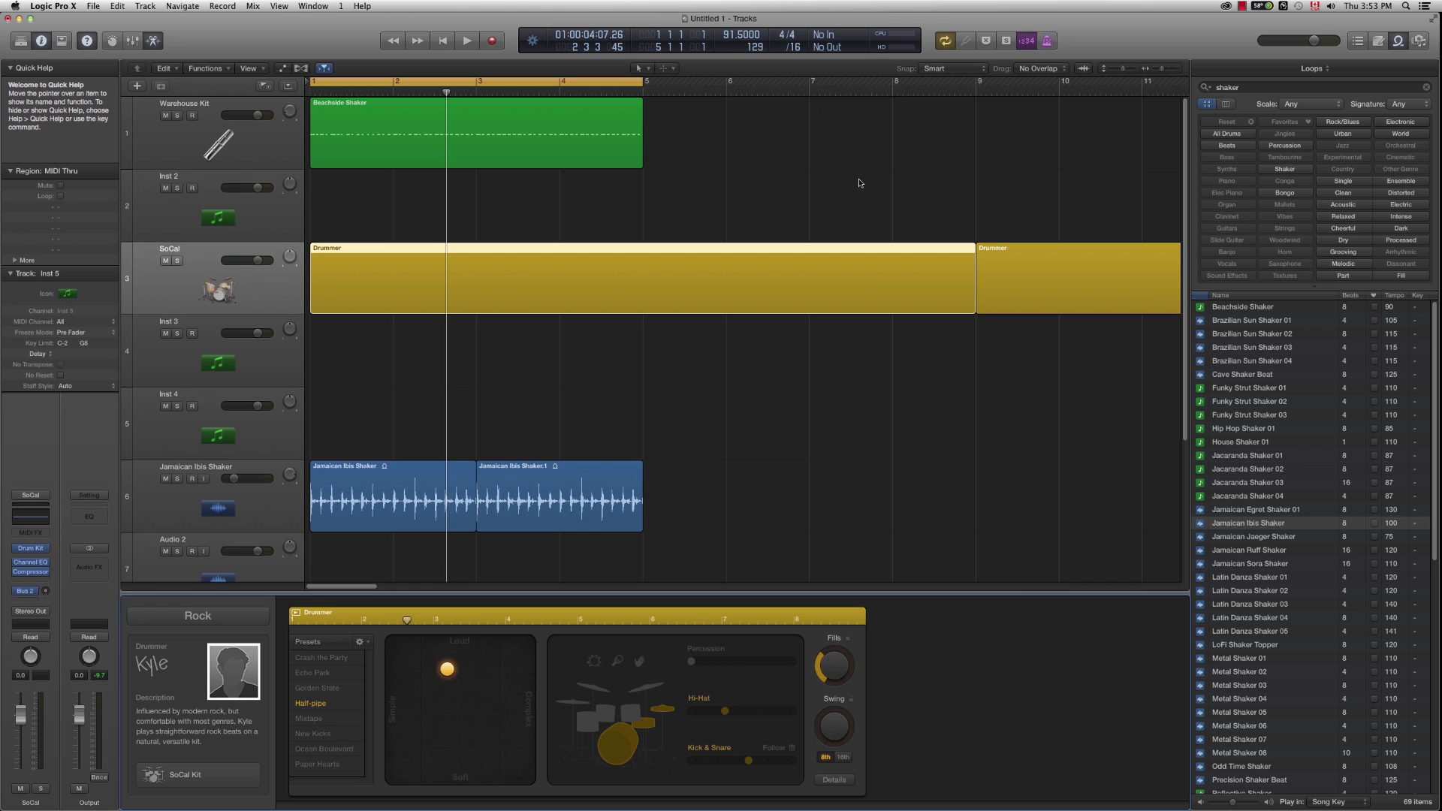
Step: Copy the Beachside Shaker region to bar 5 on the Warehouse Kit track
scroll(790, 286, down, 5)
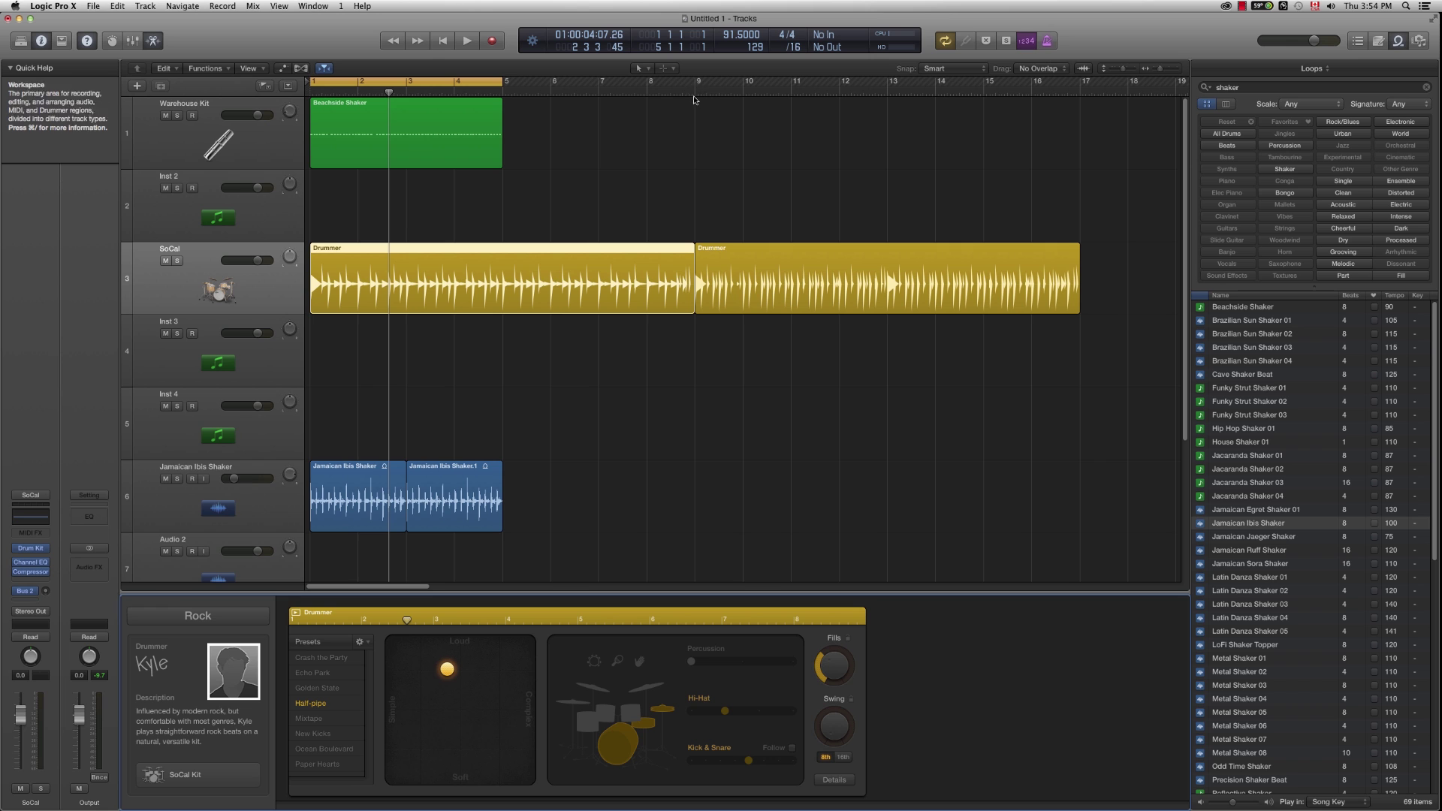
double_click(379, 138)
drag(391, 137, 583, 139)
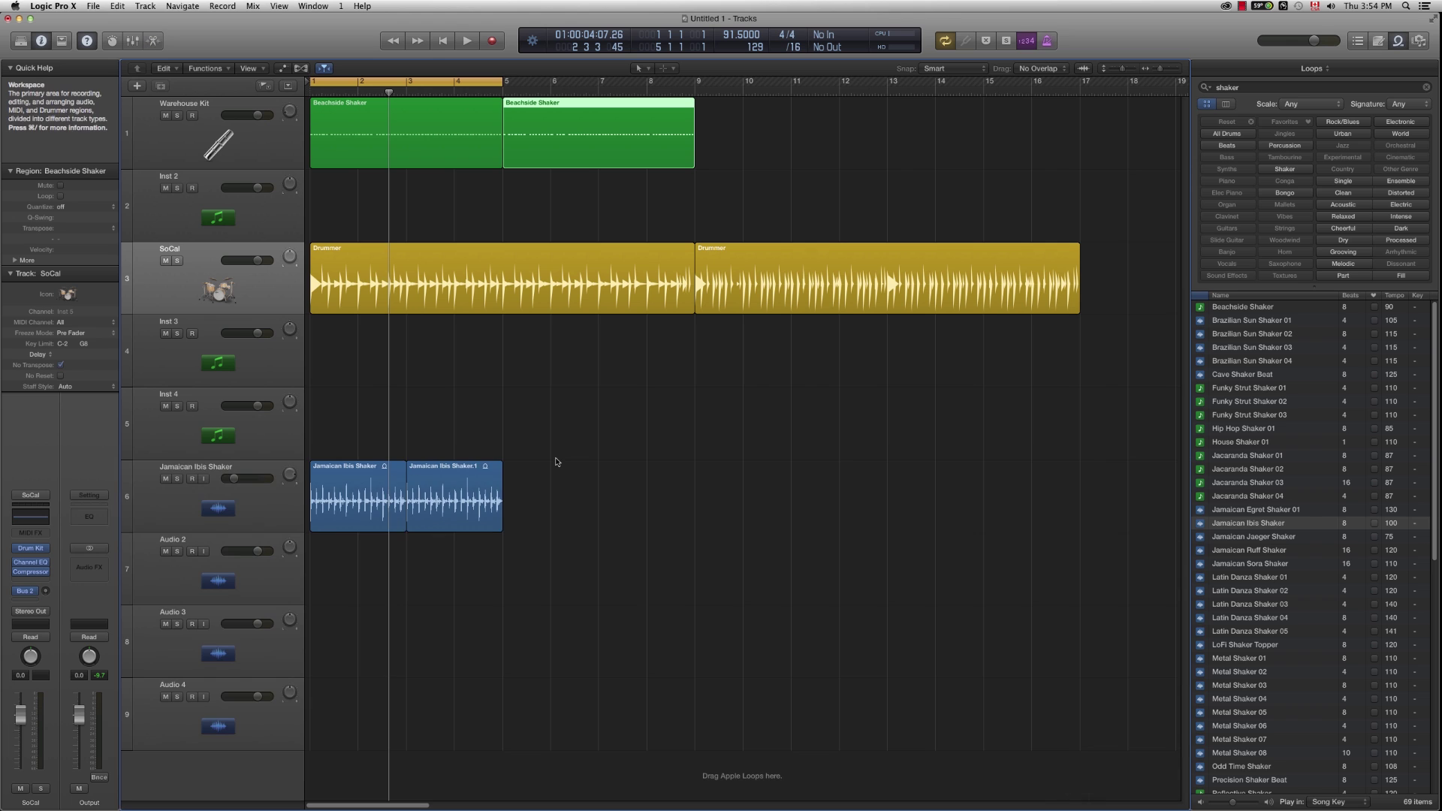
drag(477, 424, 544, 517)
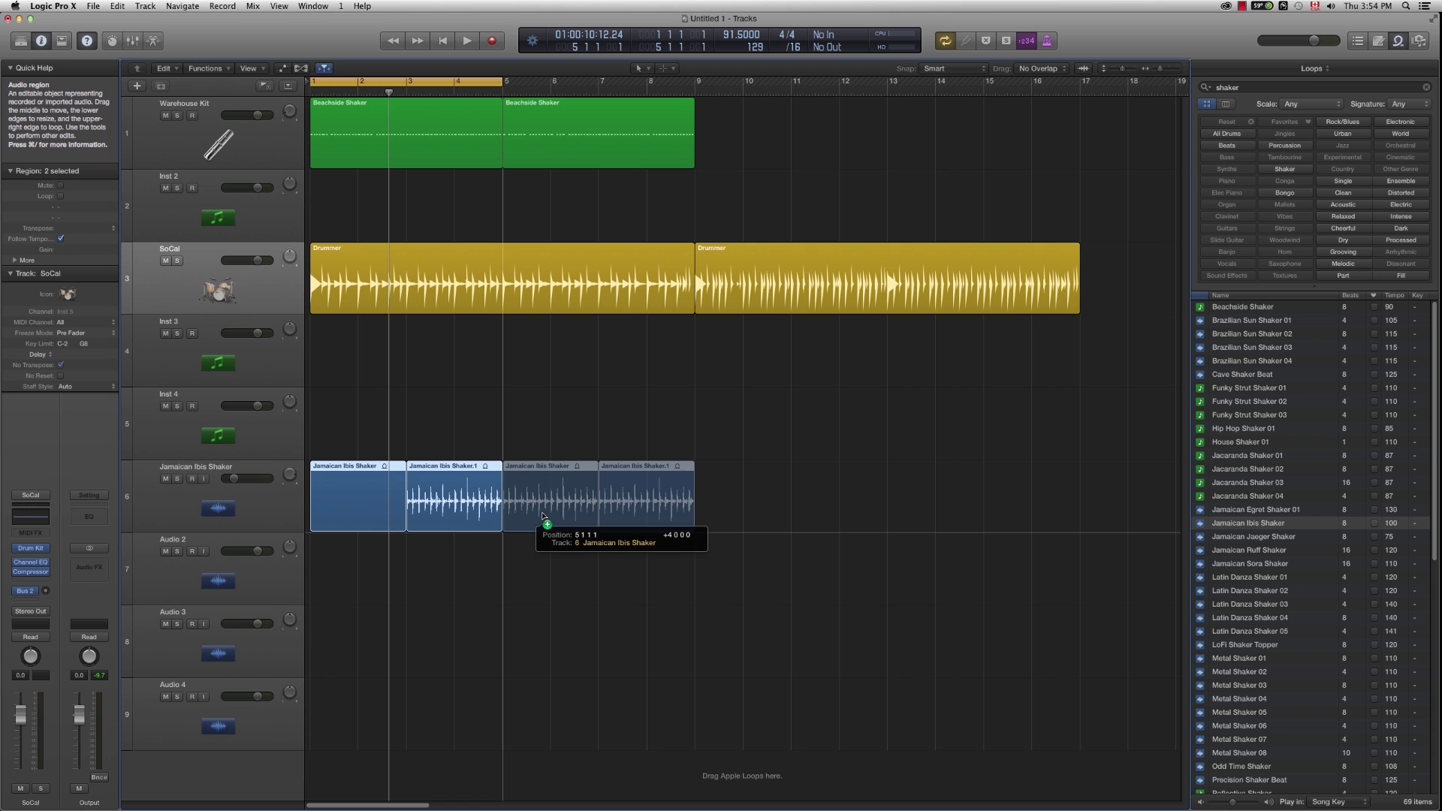
drag(544, 516, 544, 517)
key(super+z)
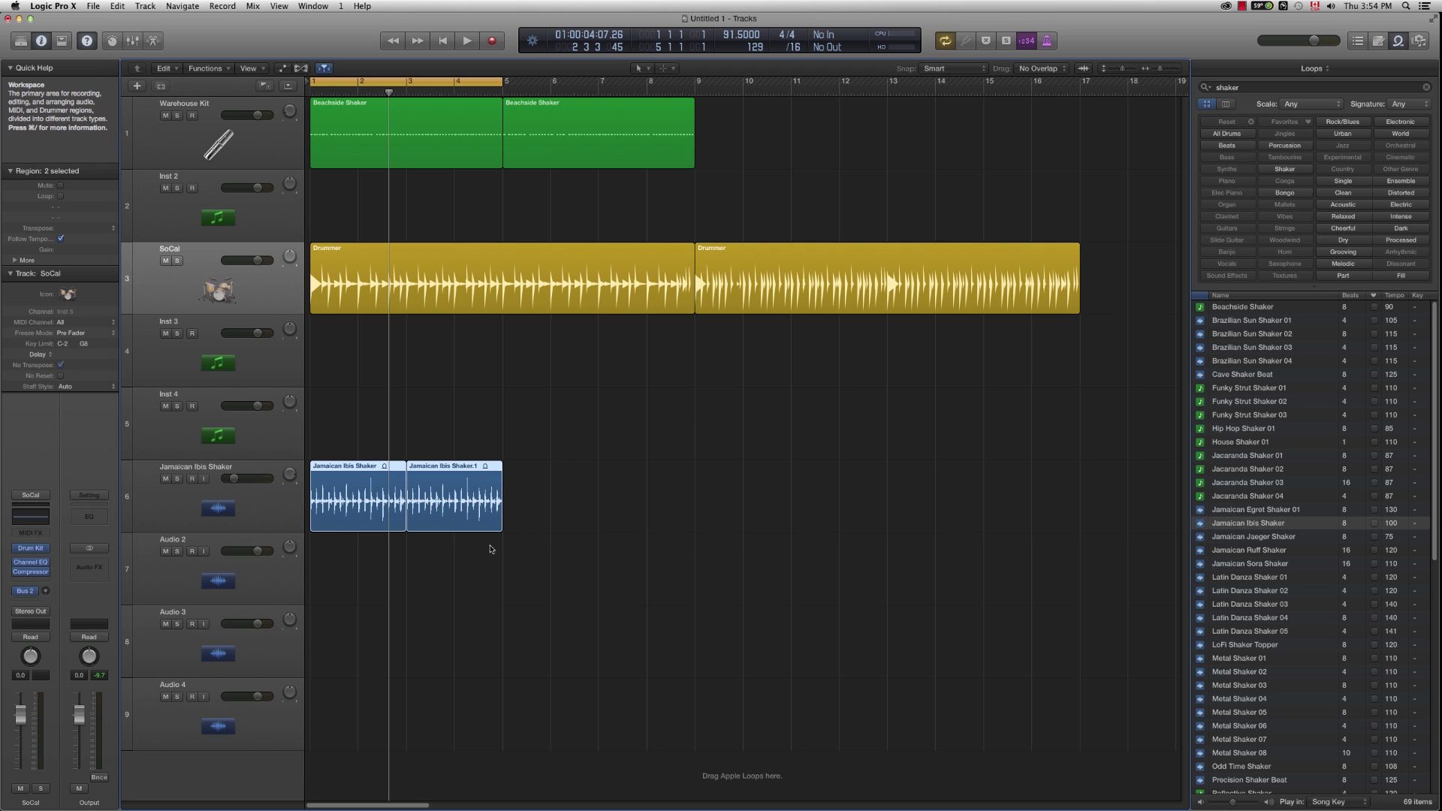
click(539, 461)
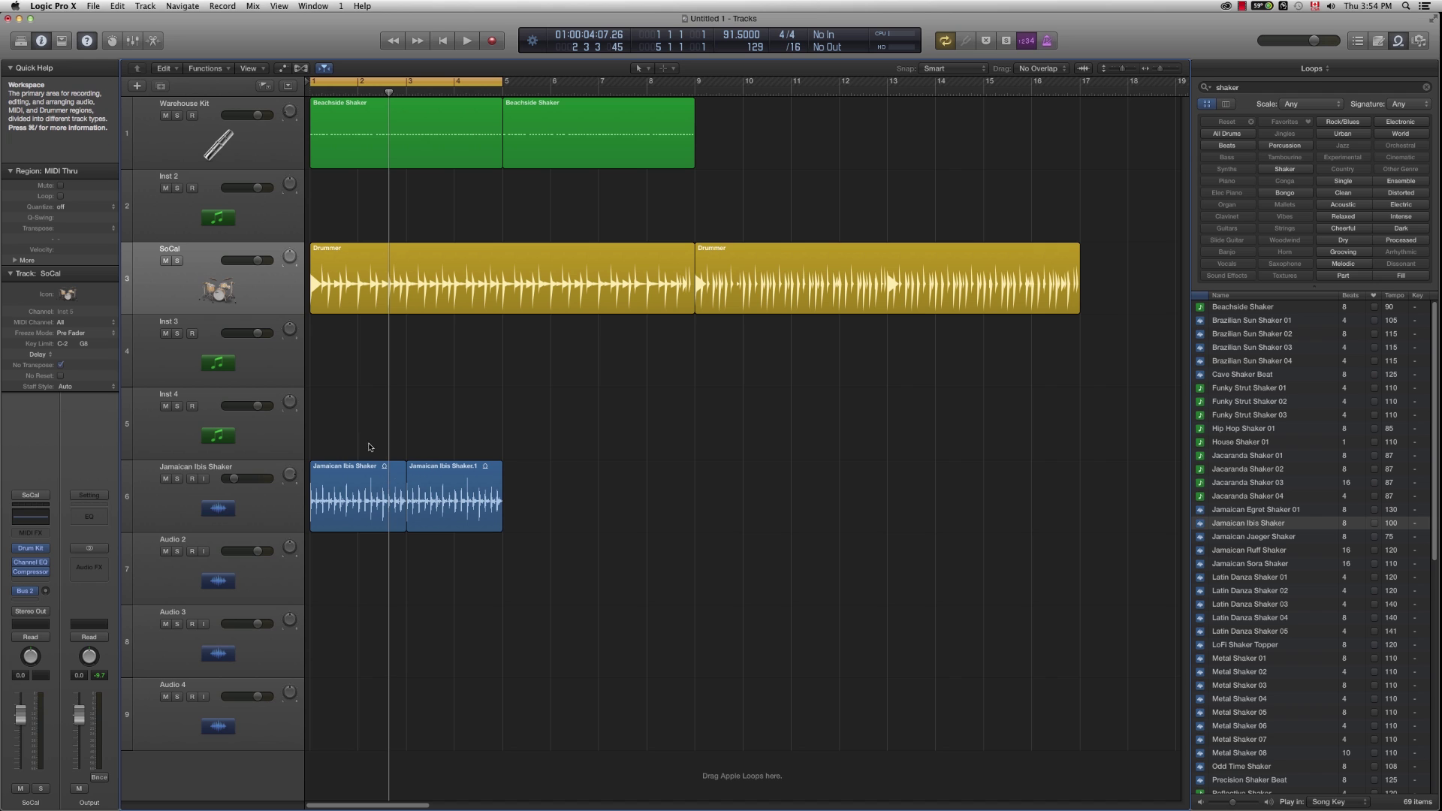
Step: Copy both Jamaican Ibis Shaker regions to bar 5 and extend the cycle area to eight bars from bar 1
drag(360, 423, 457, 510)
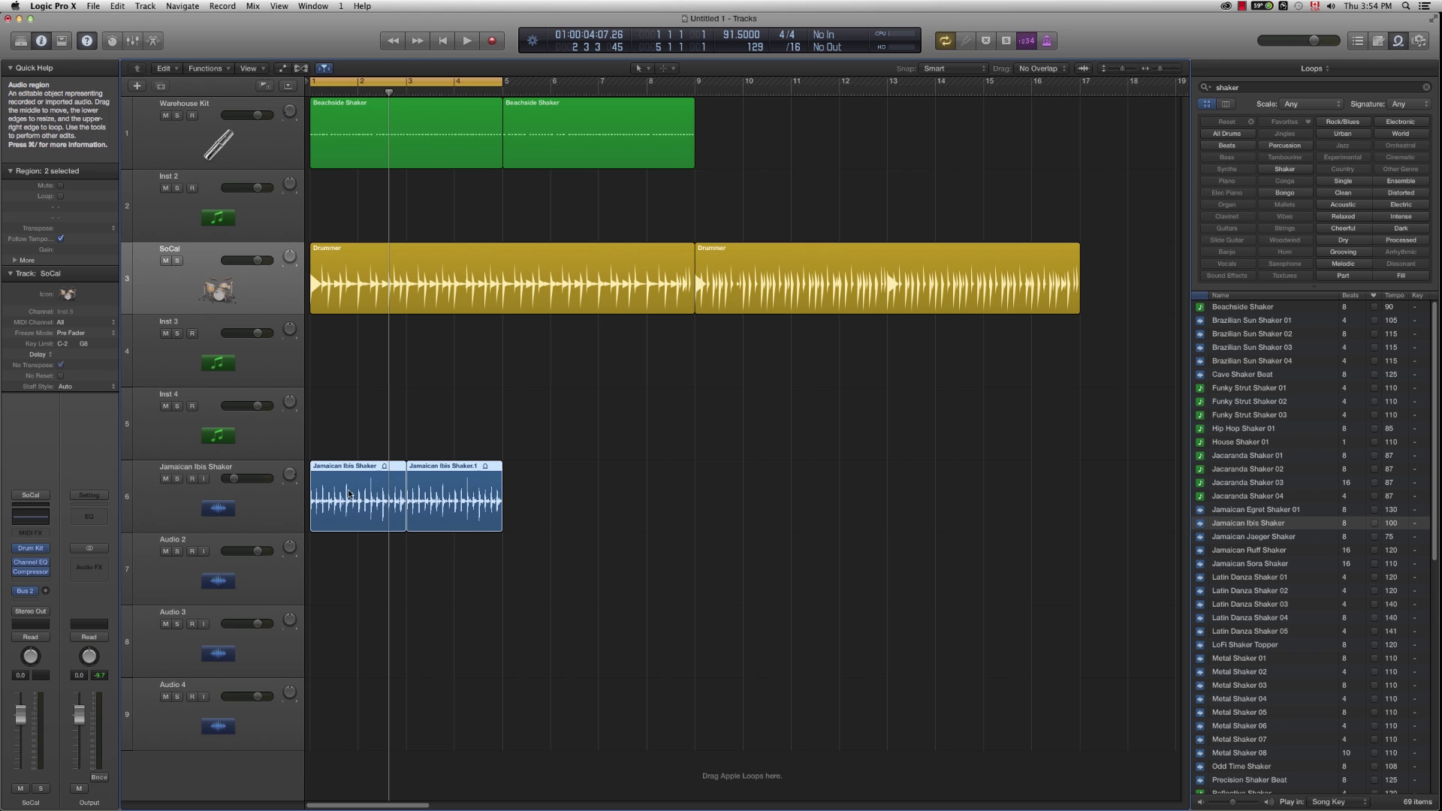
drag(348, 494, 537, 499)
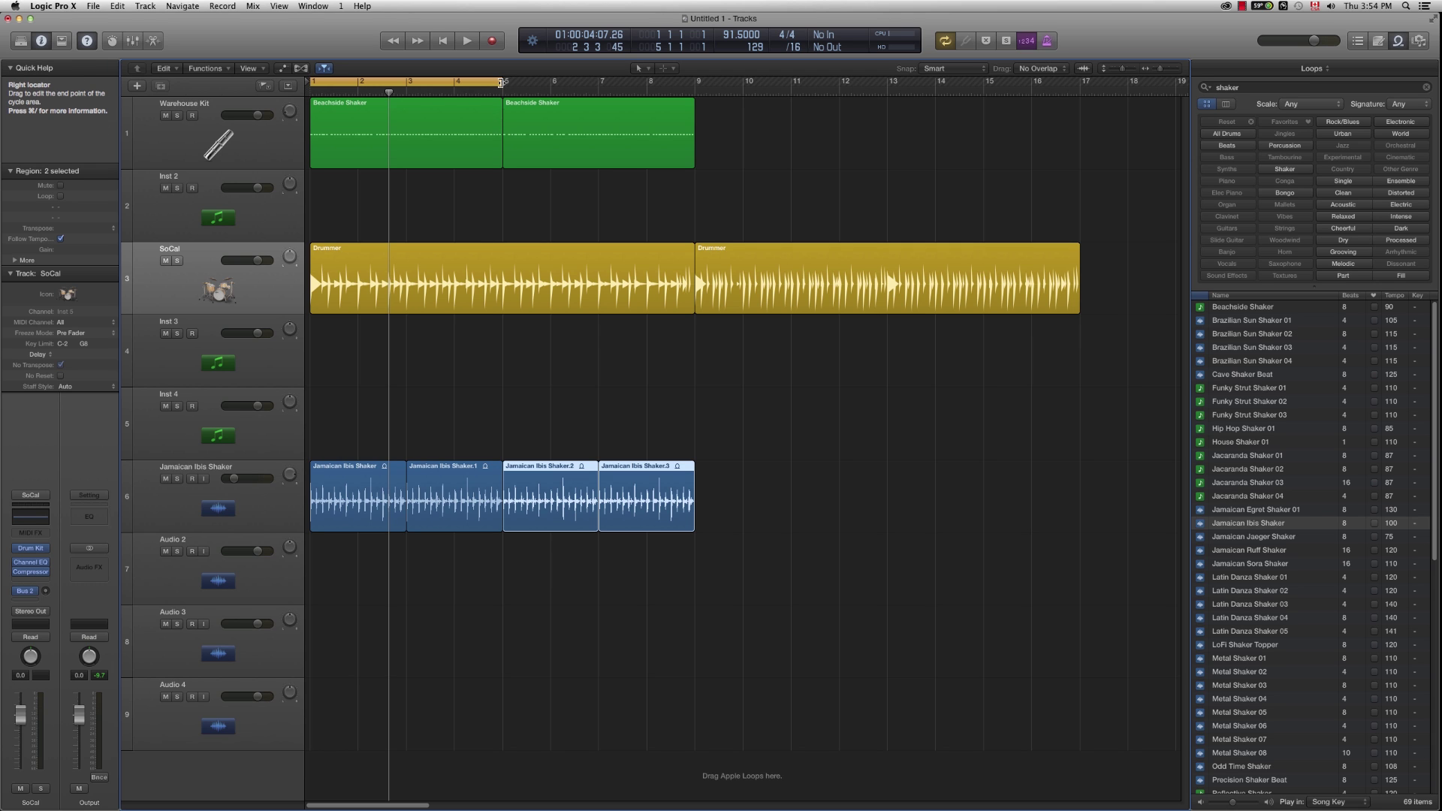
drag(500, 82, 690, 116)
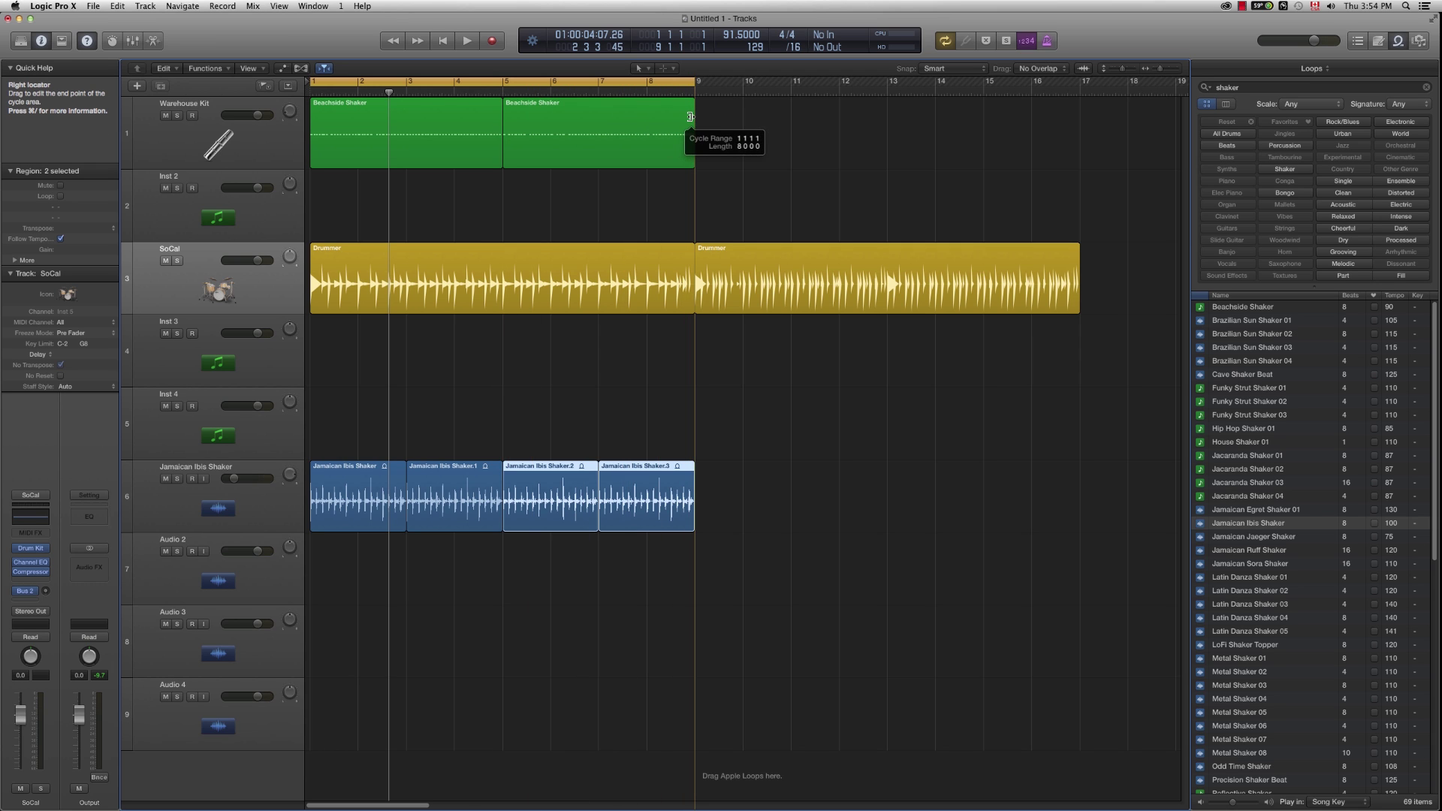
Step: Play the arrangement from the start and adjust the SoCal drummer track's volume to about -0.7 dB
click(264, 290)
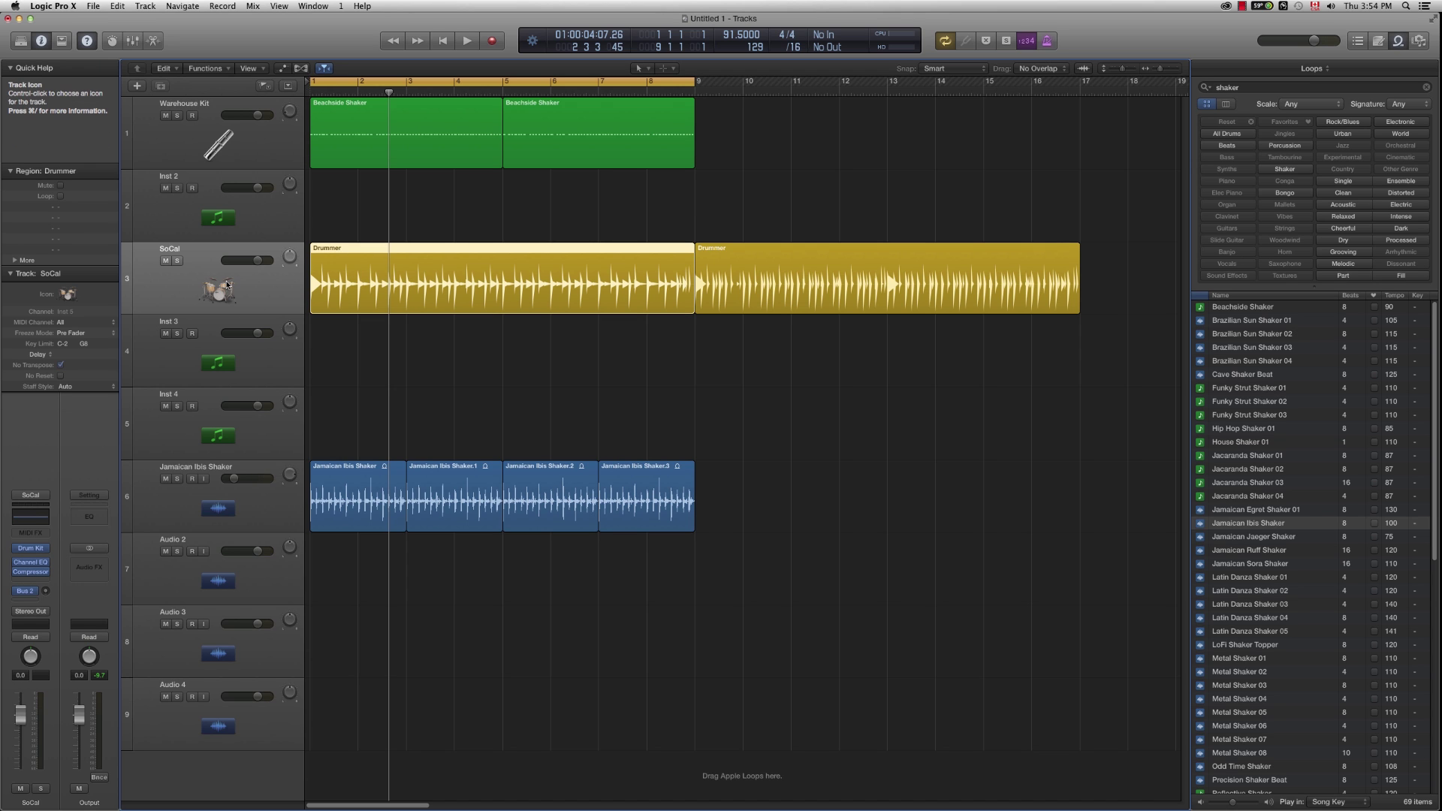
drag(258, 260, 236, 260)
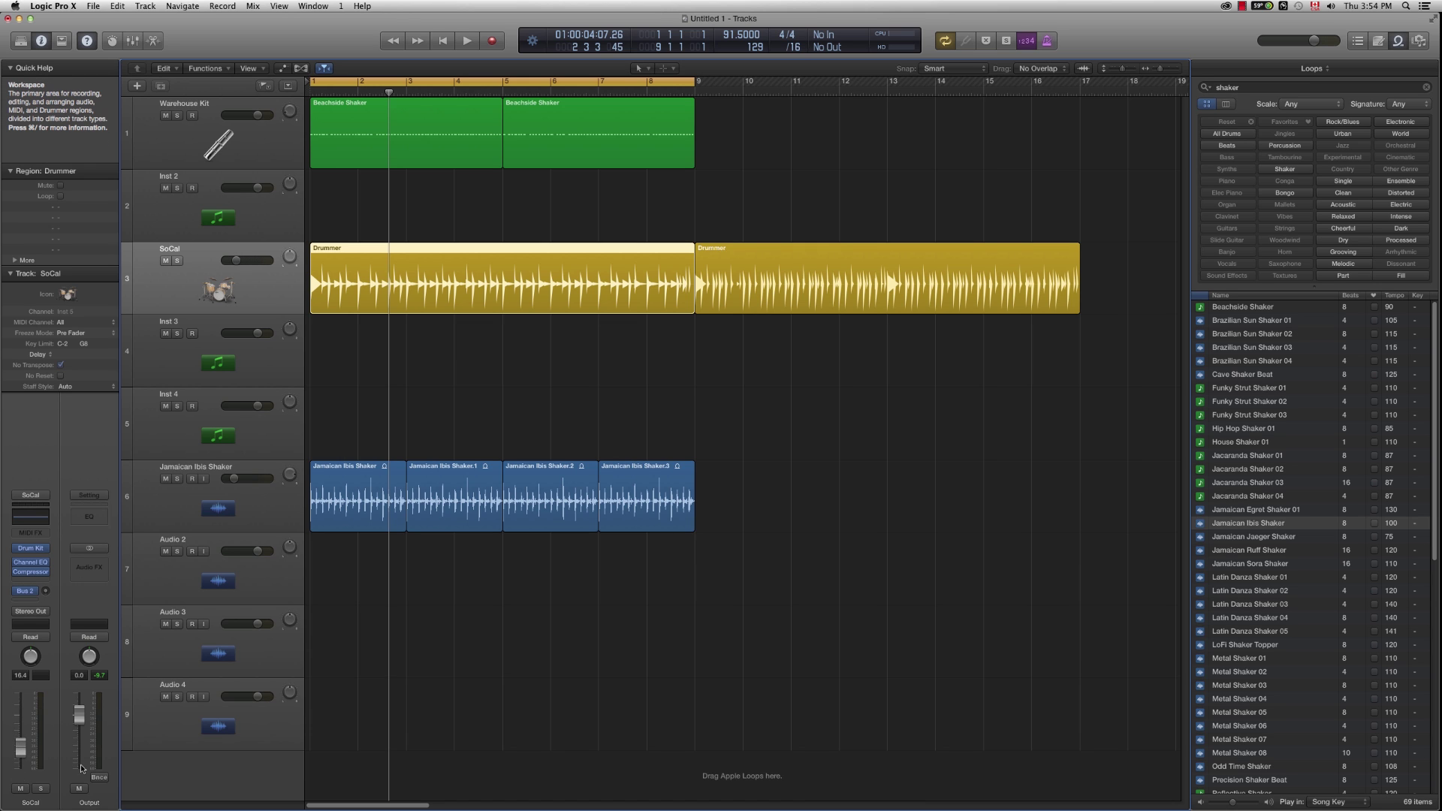
key(Return)
key(space)
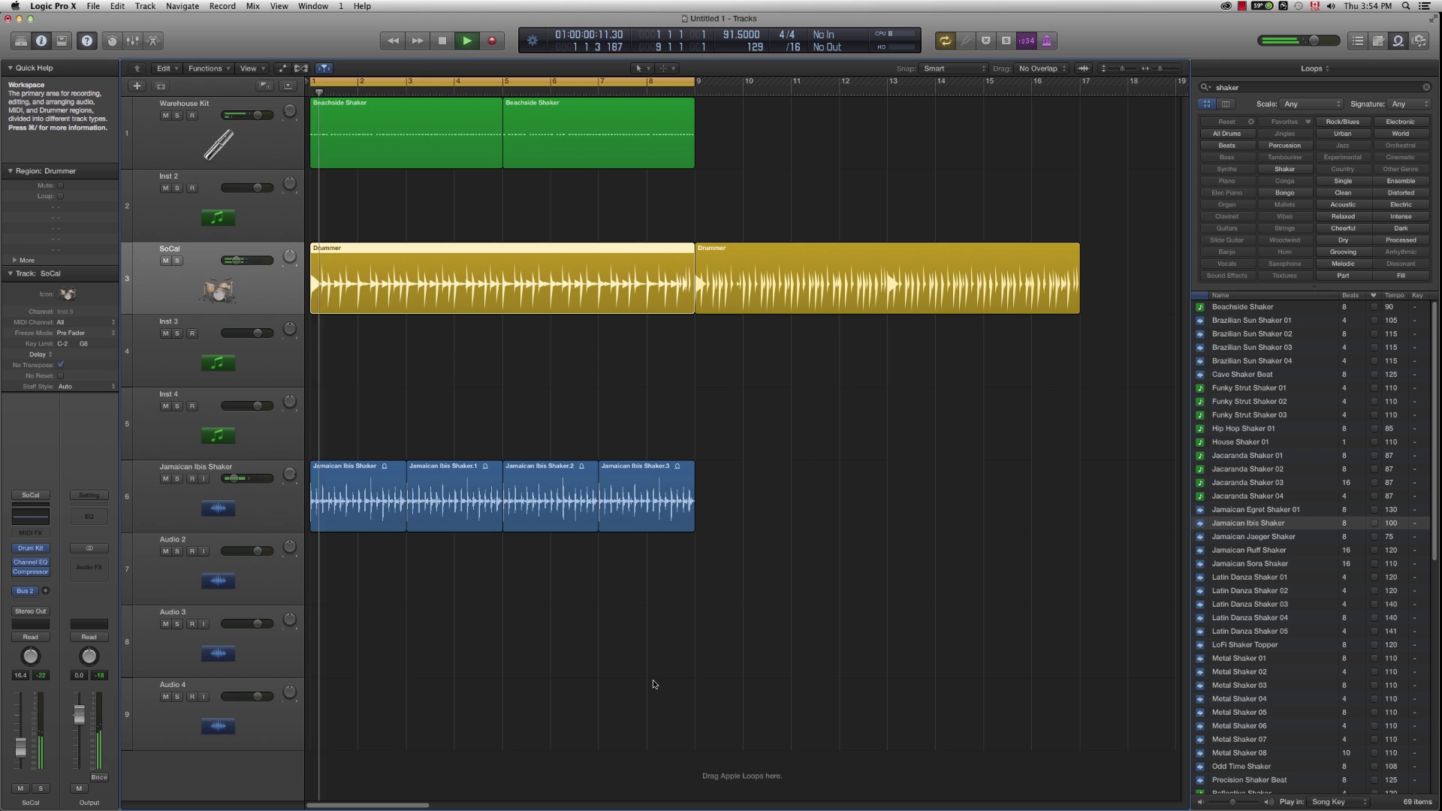
drag(235, 260, 244, 260)
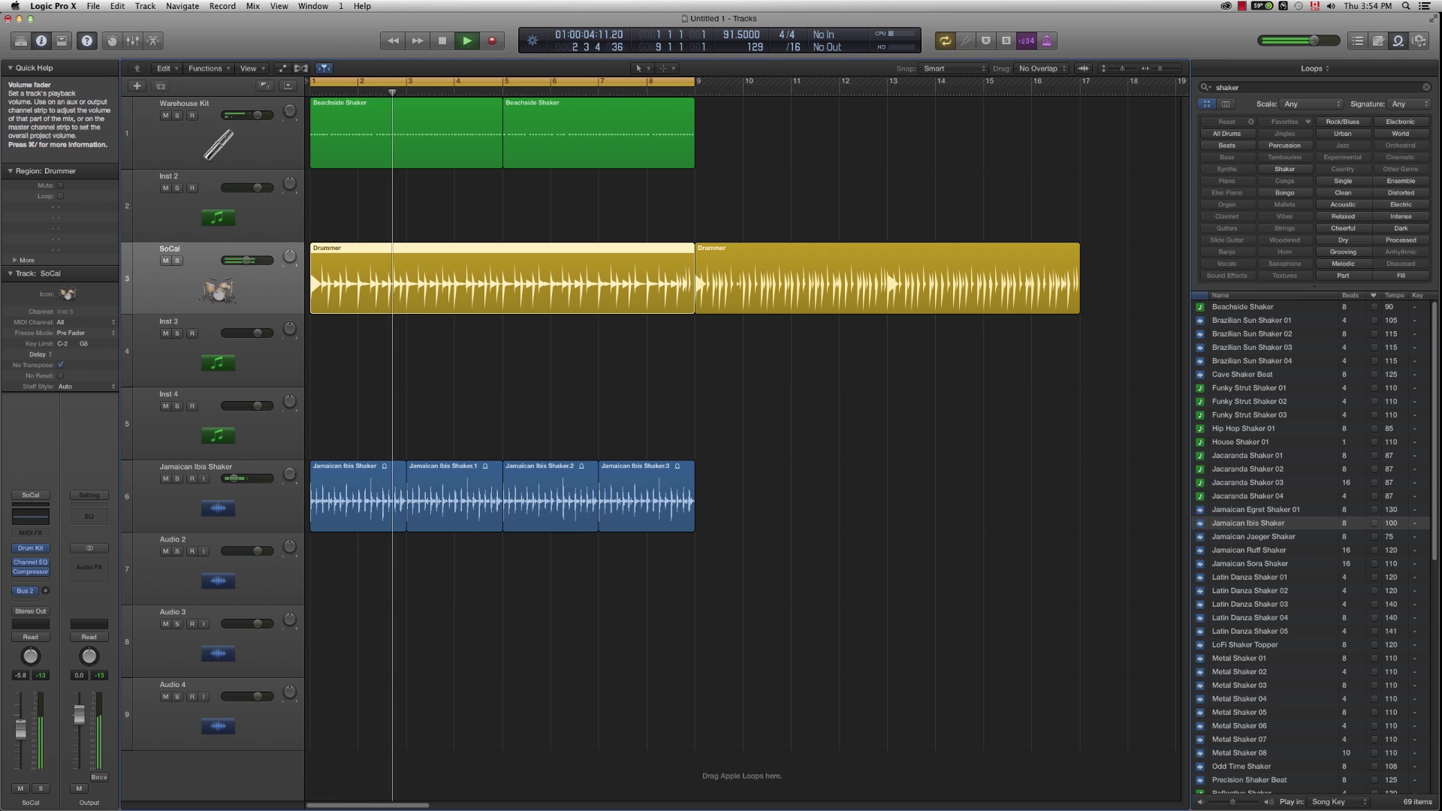
drag(244, 260, 258, 260)
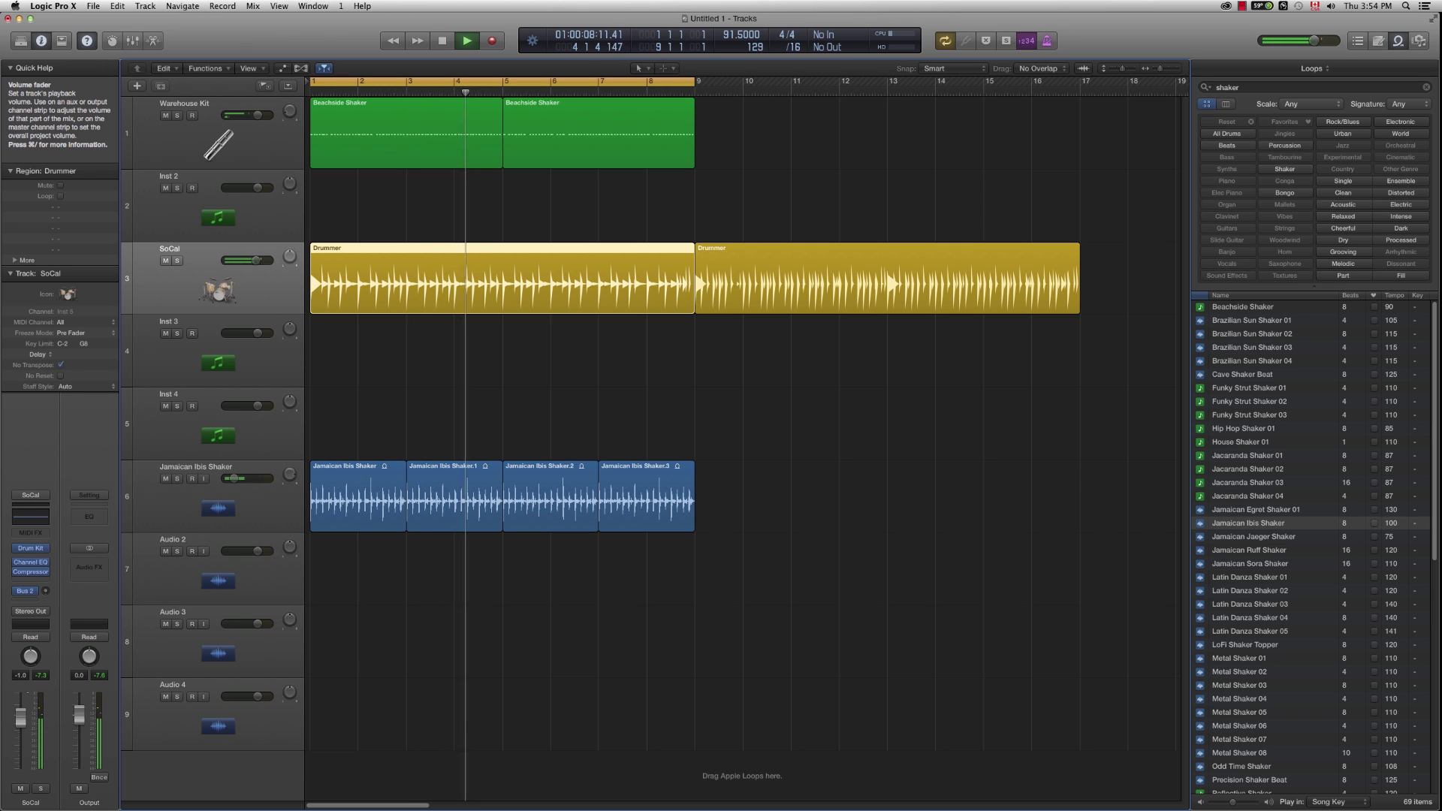
key(space)
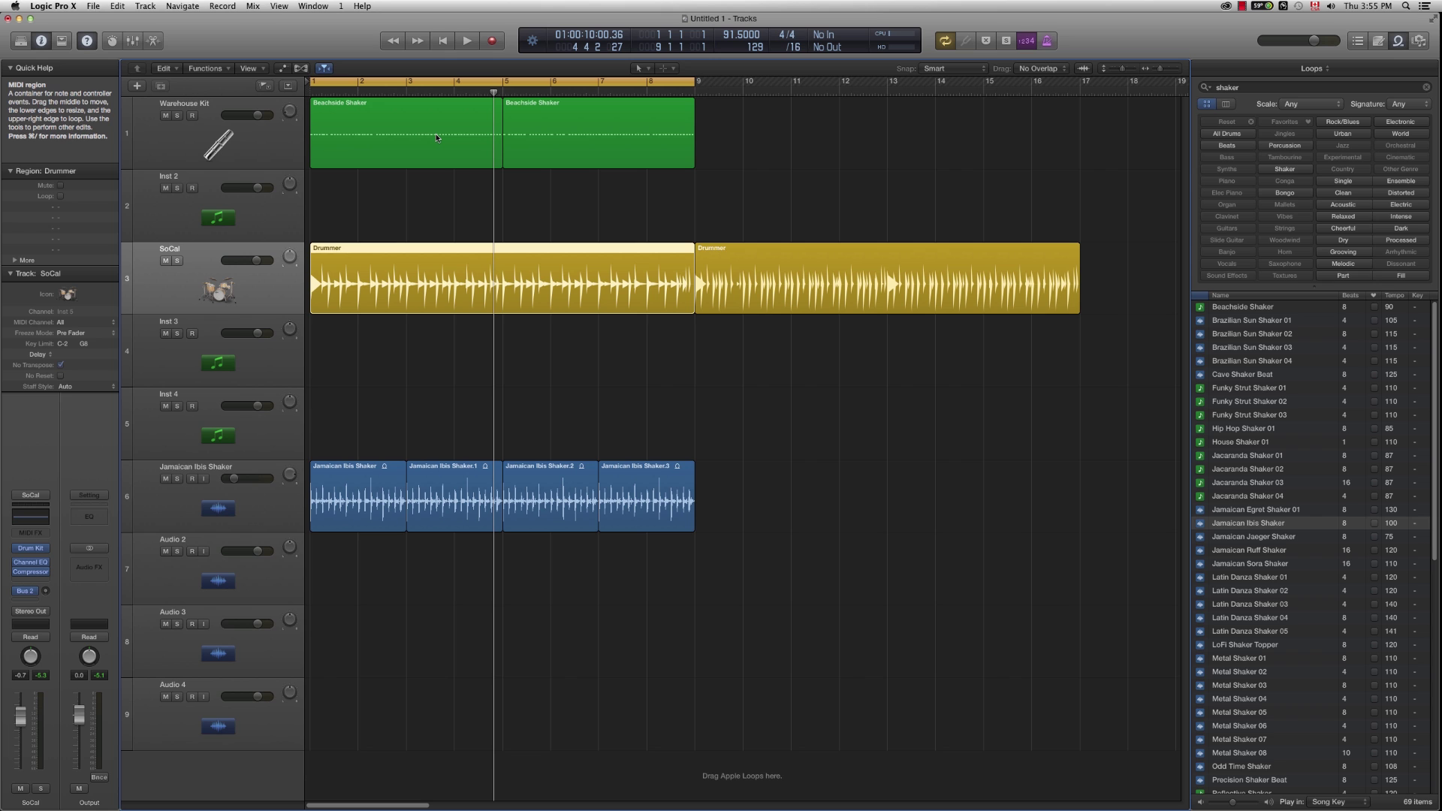
Step: Open the first Drummer region on the SoCal track in the Drummer Editor
double_click(517, 264)
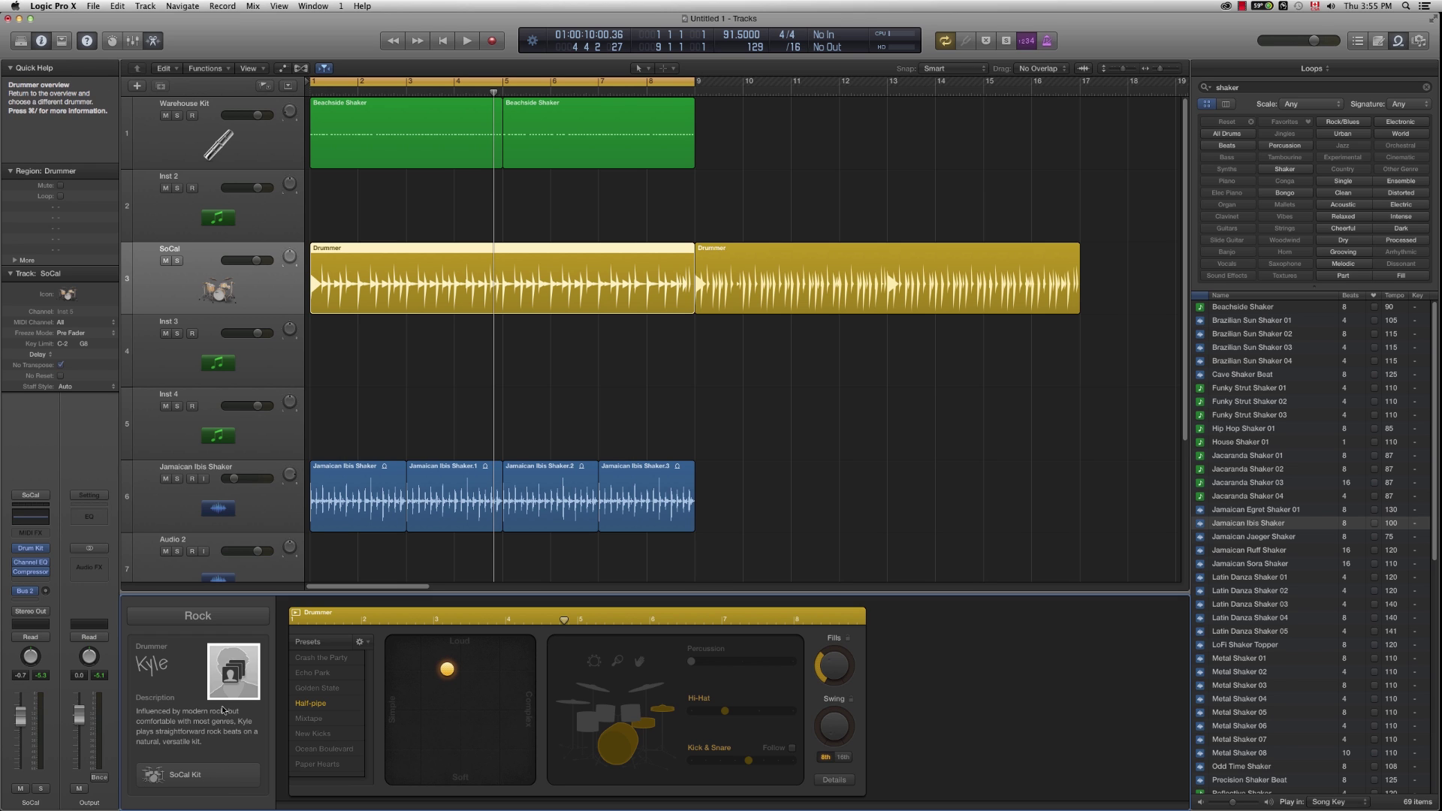
Step: Change the drummer genre to R&B and choose the drummer Curtis
click(202, 616)
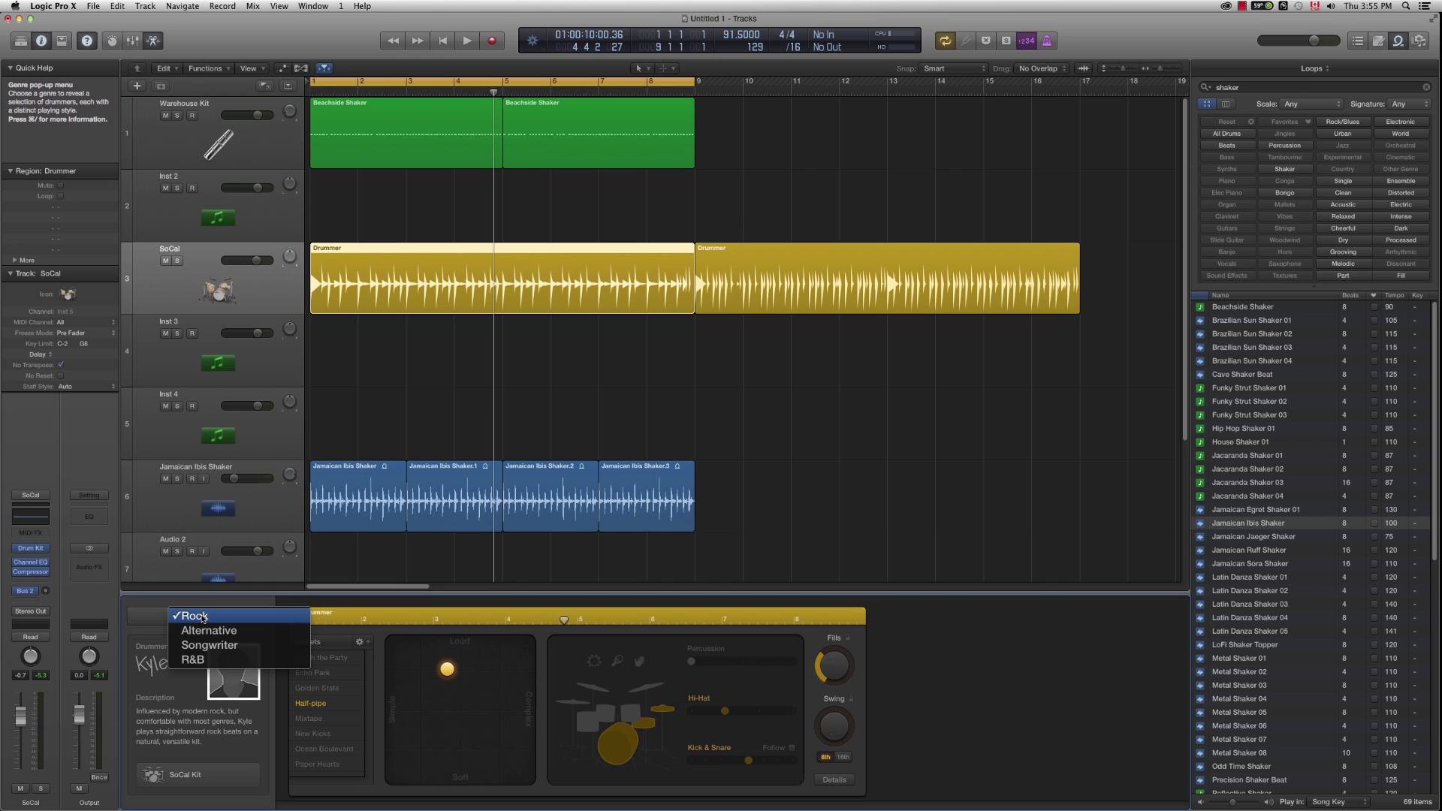
click(205, 662)
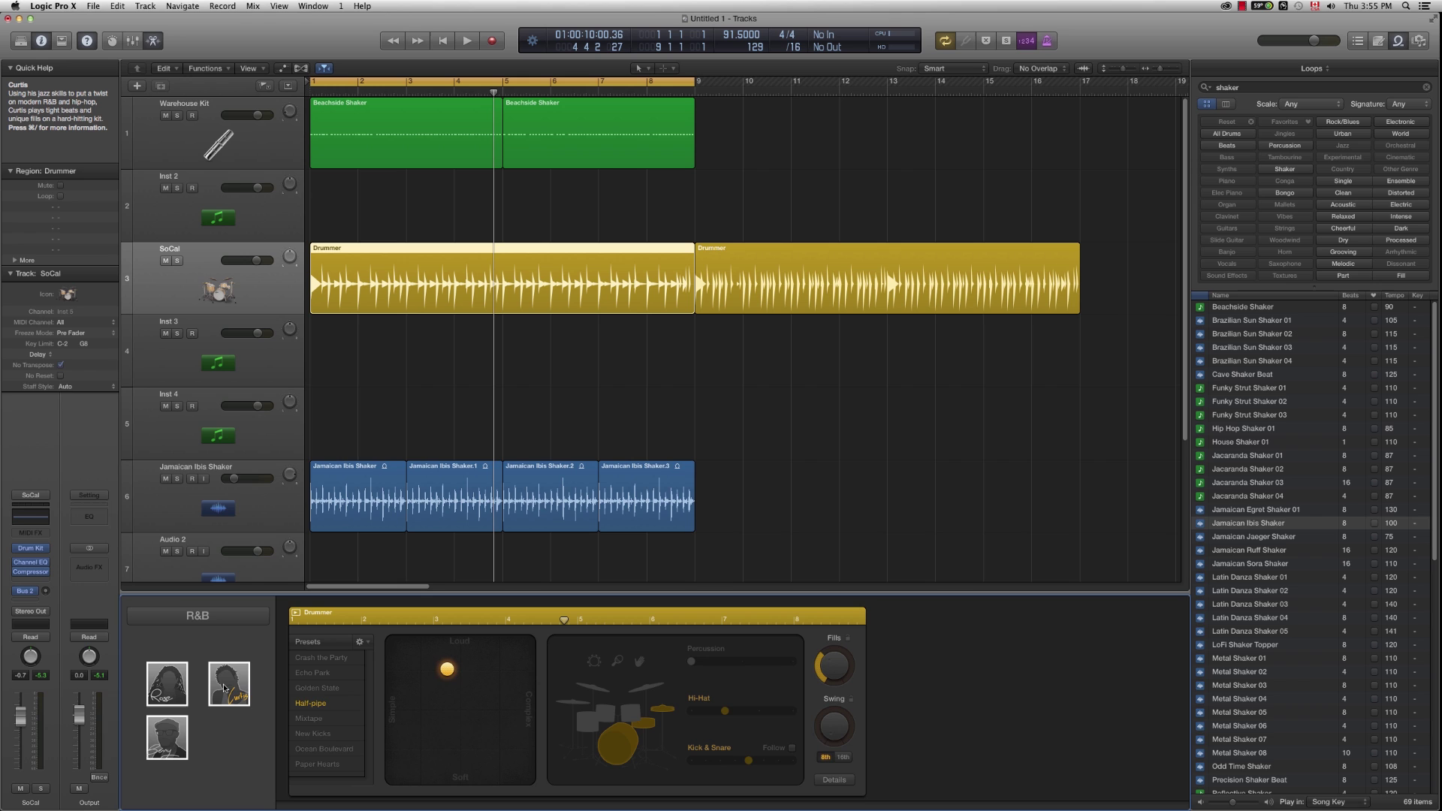
click(223, 684)
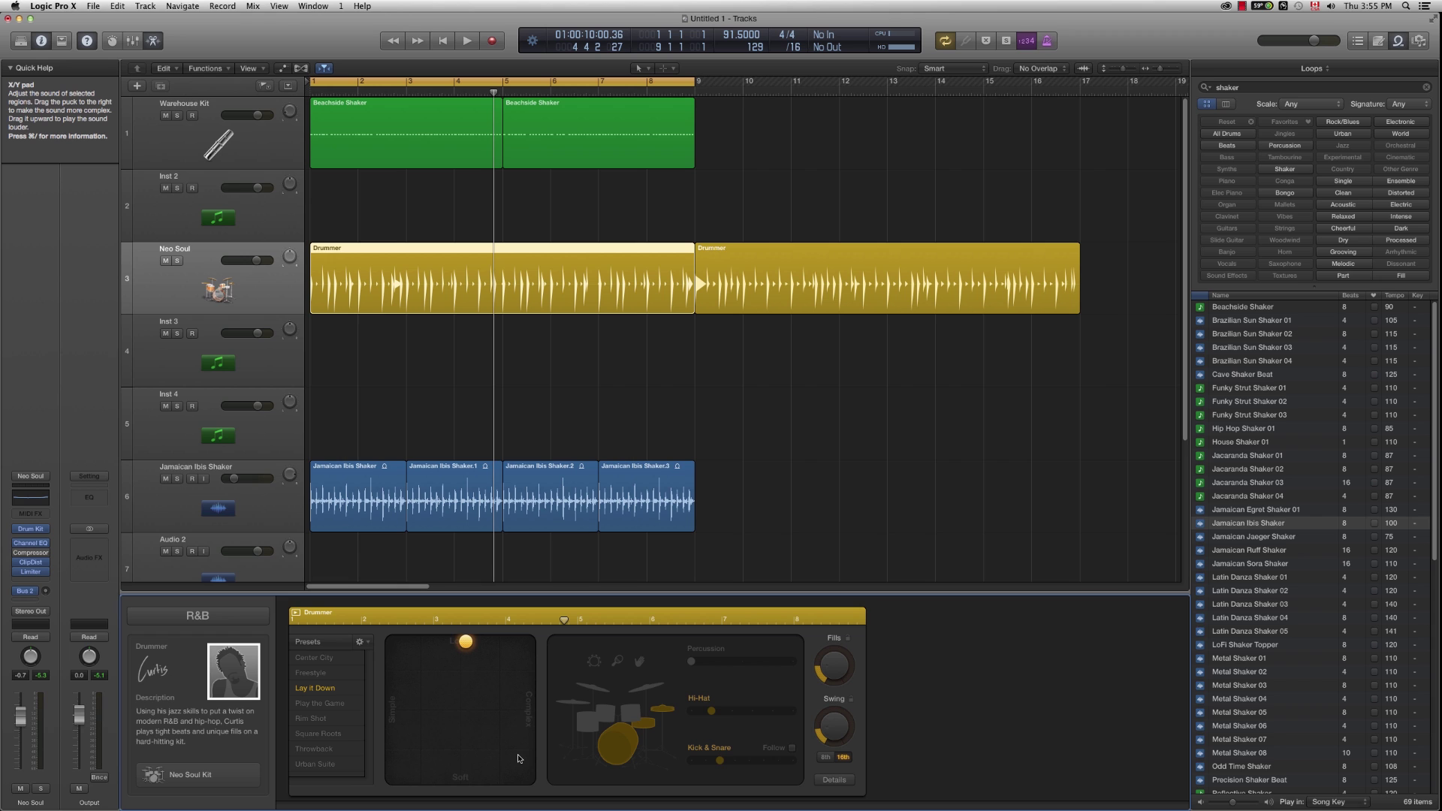
Step: Try the Play the Game preset, settle on Center City for the first Drummer region, and play it from the start
click(314, 657)
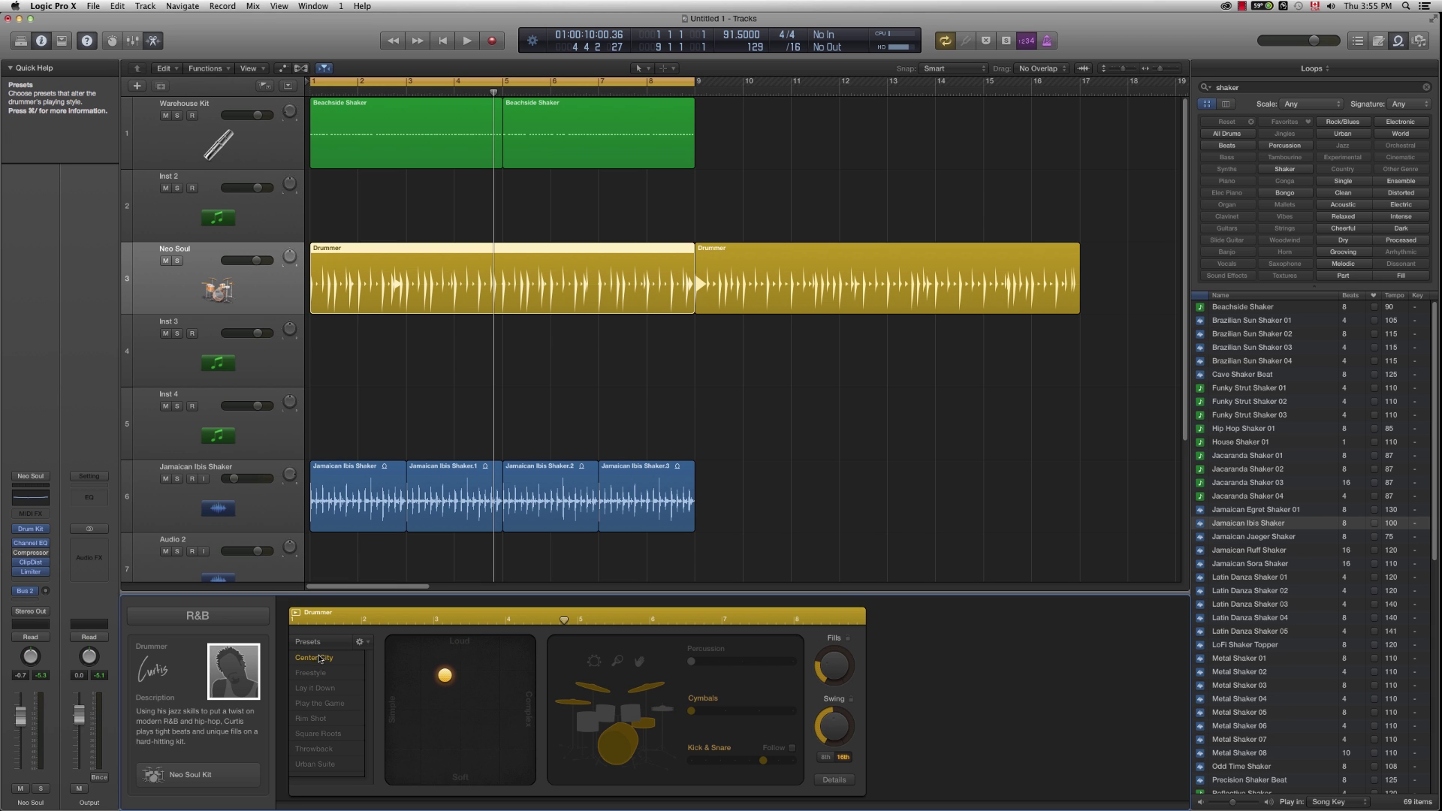
click(331, 688)
click(333, 704)
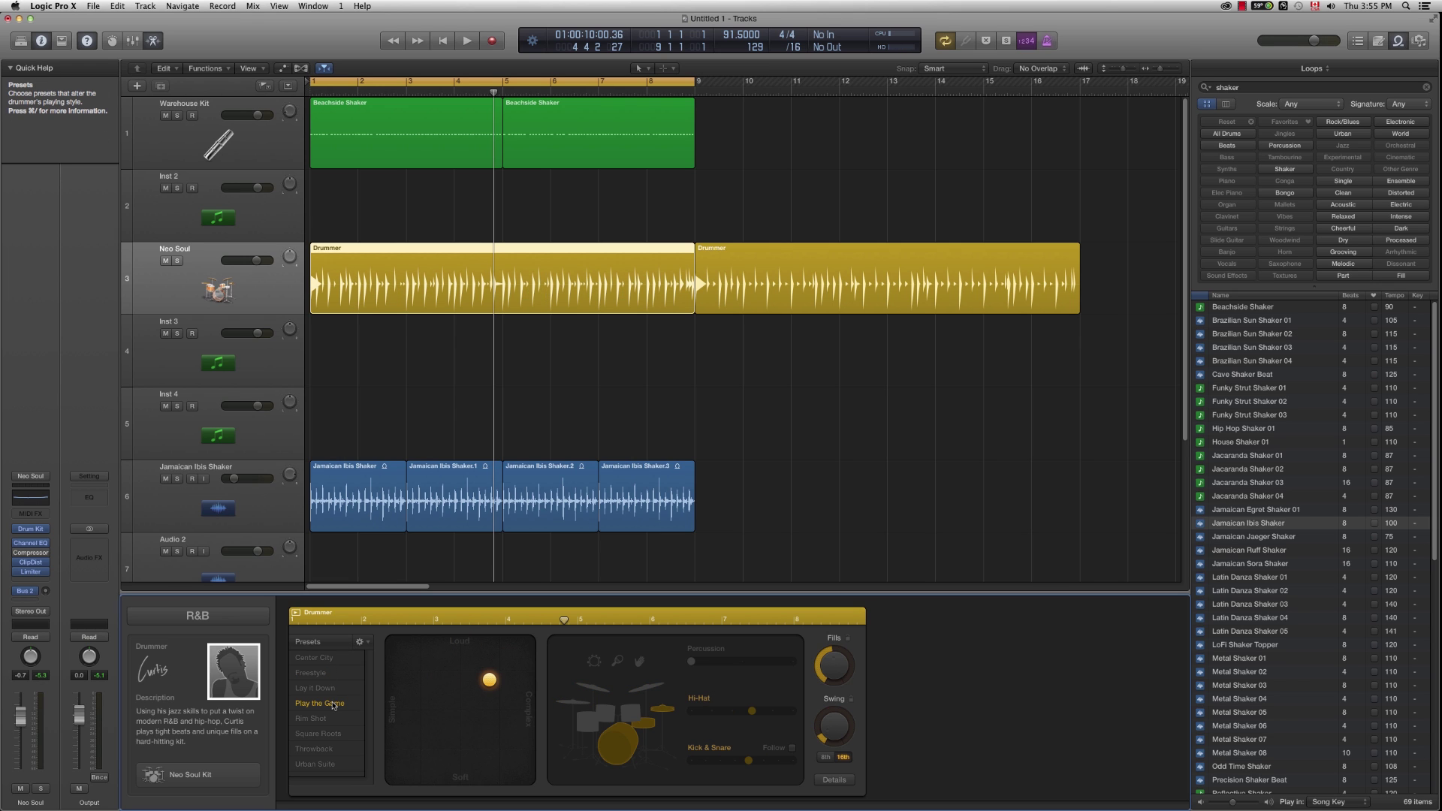
click(330, 659)
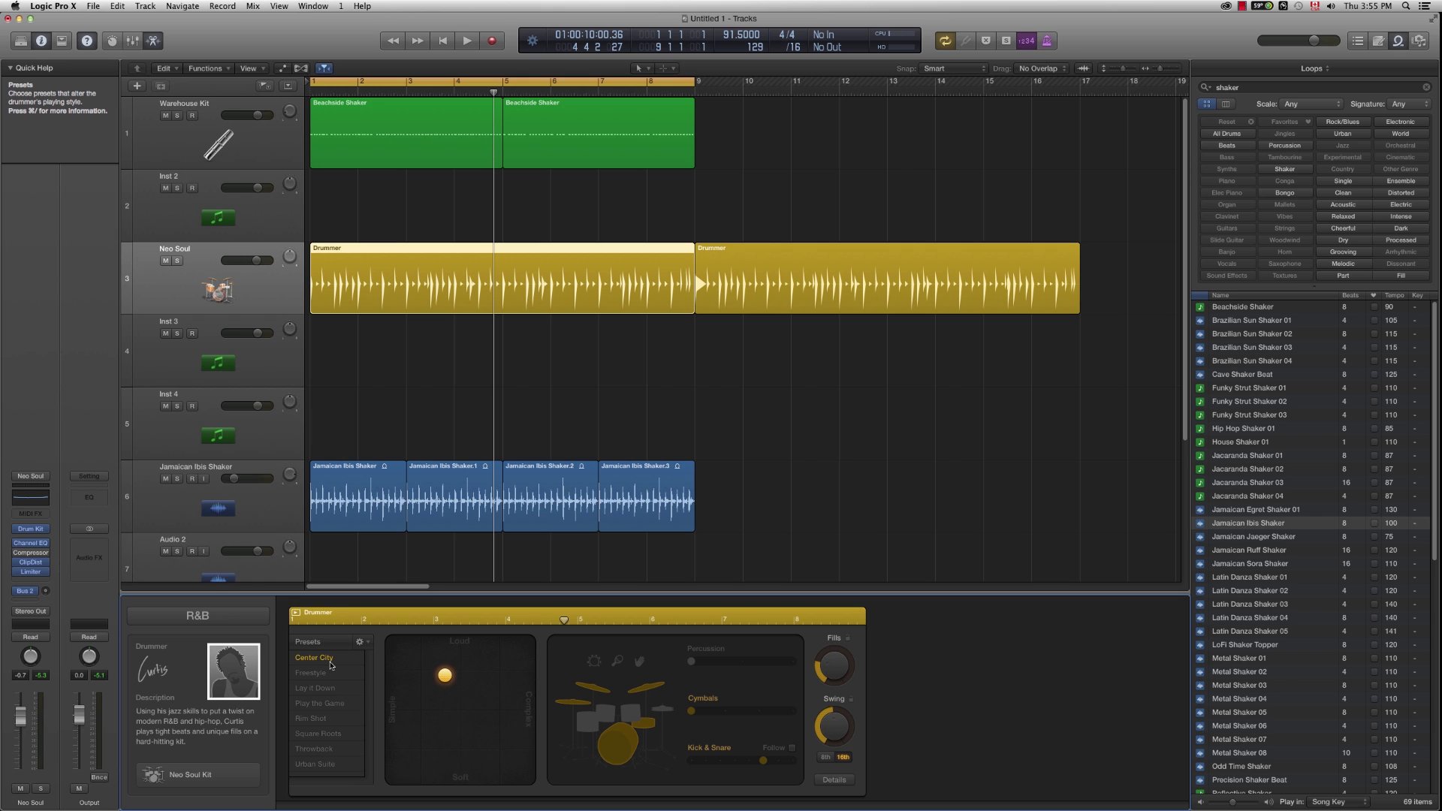
key(space)
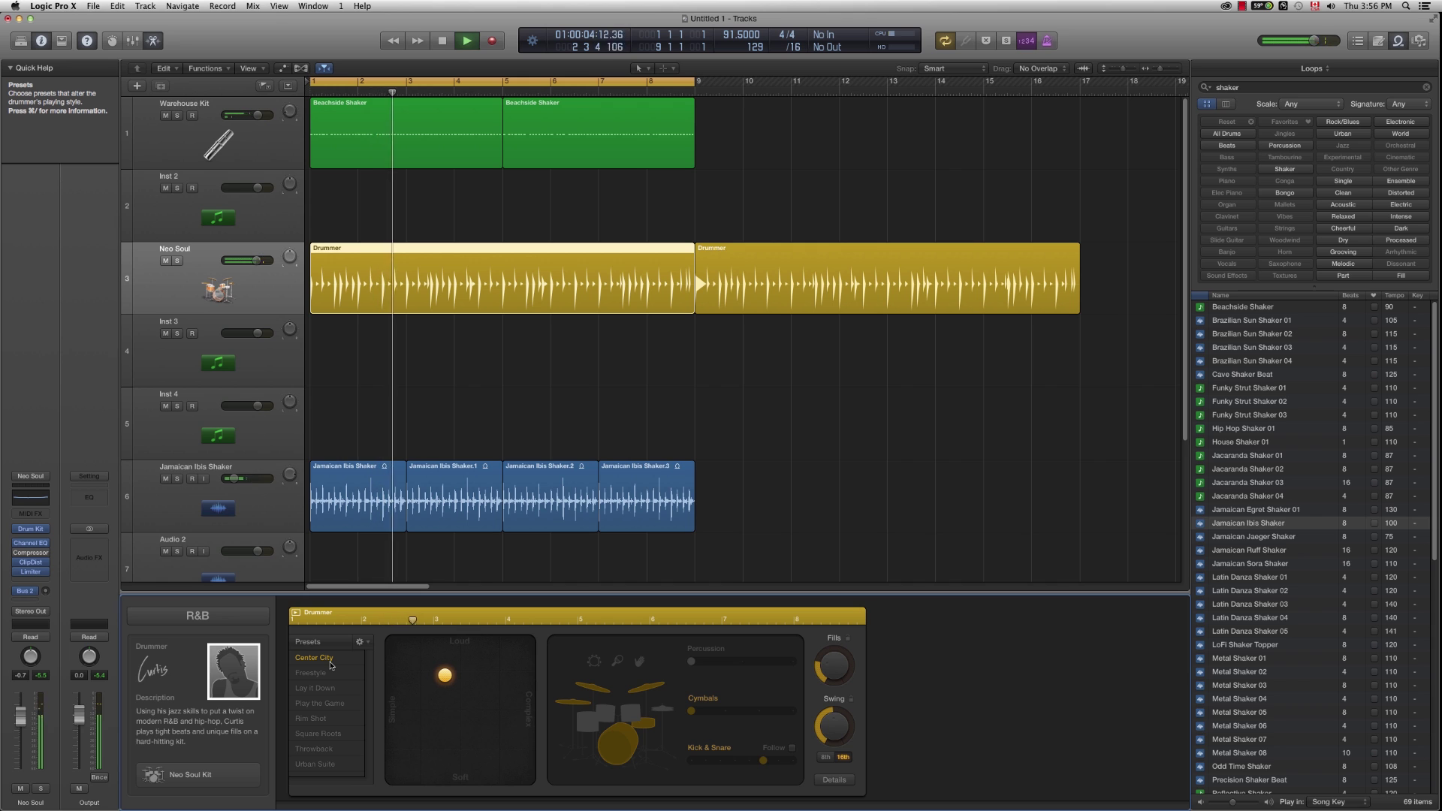
key(space)
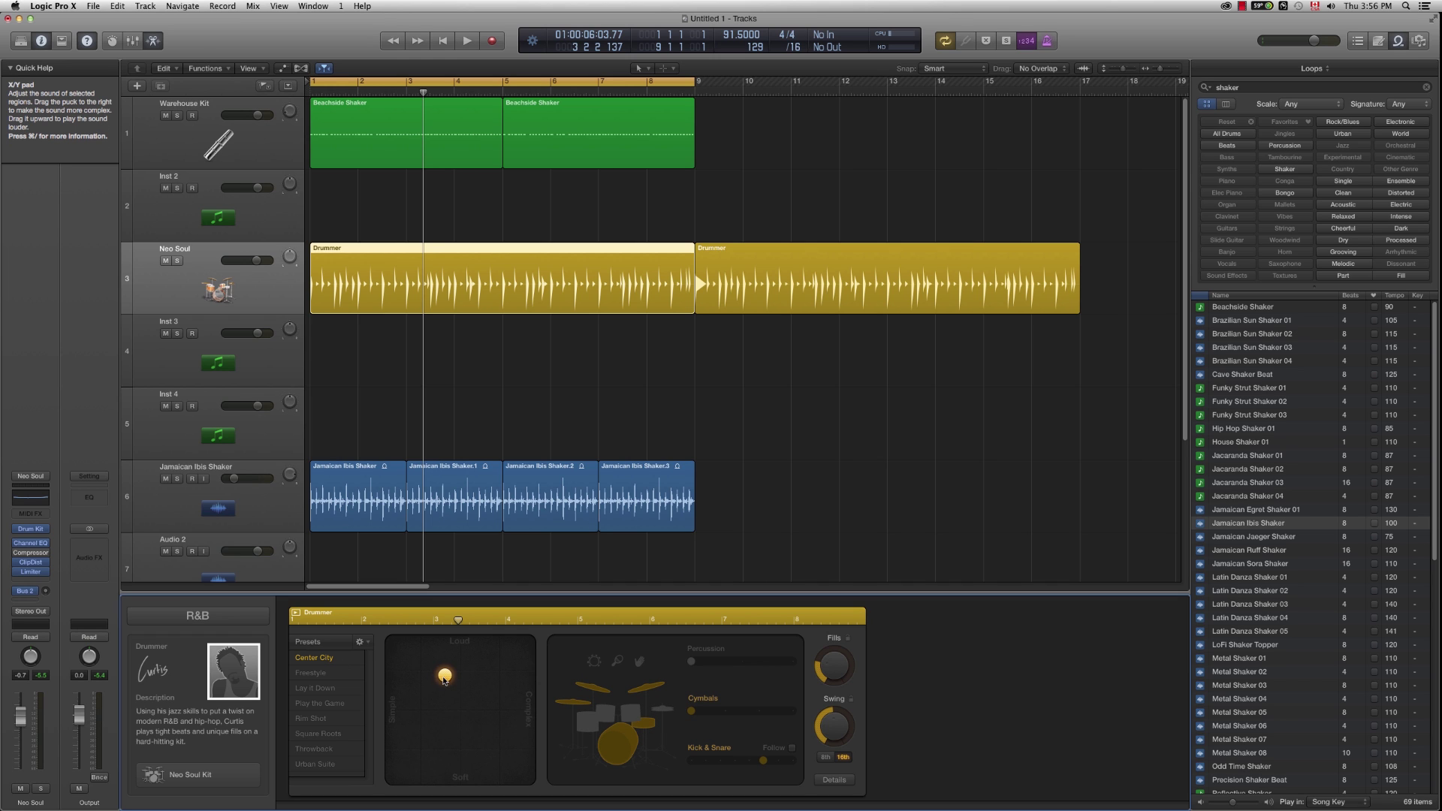
Step: Make the drummer's performance much louder and slightly more complex, and listen to it from the start
drag(444, 679, 462, 645)
key(space)
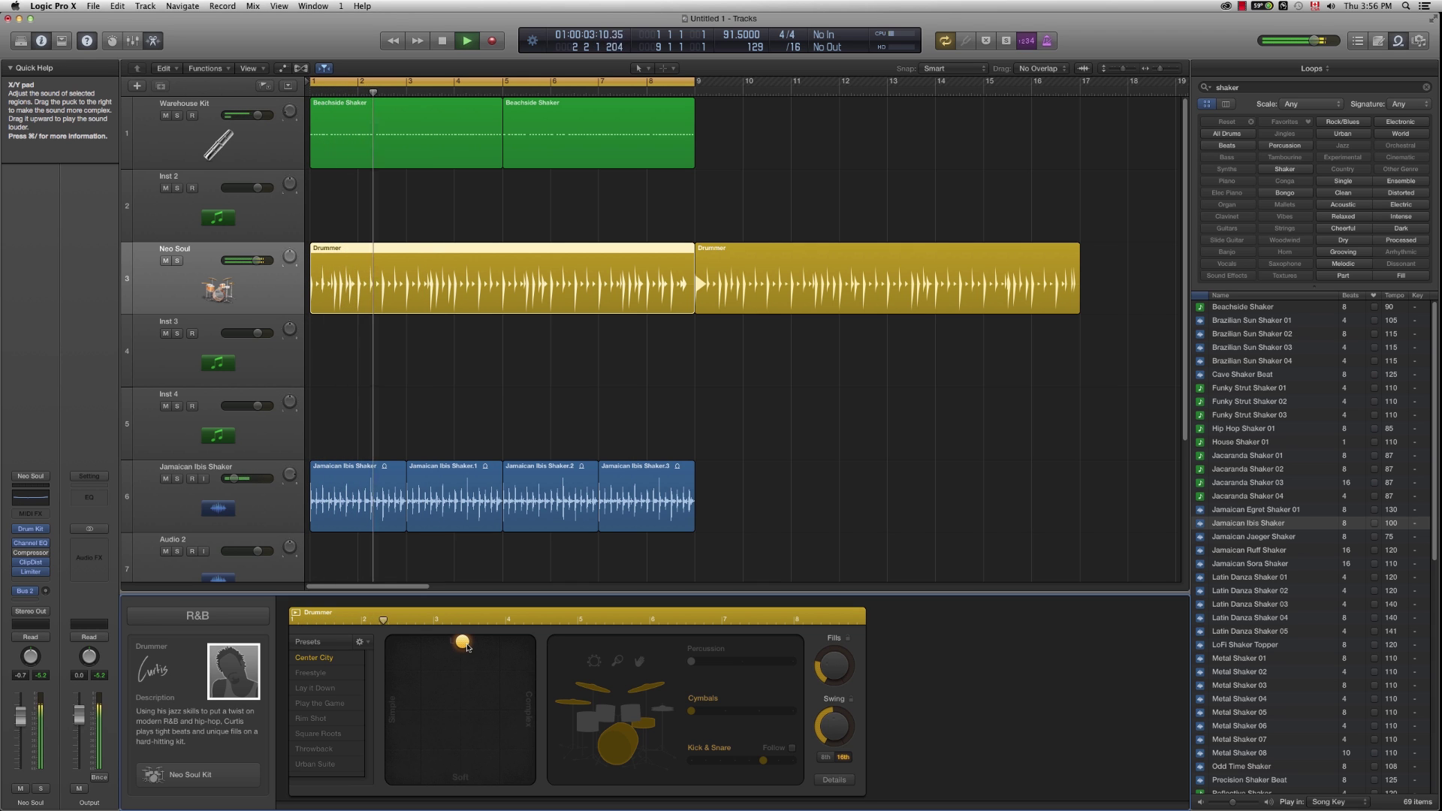
key(space)
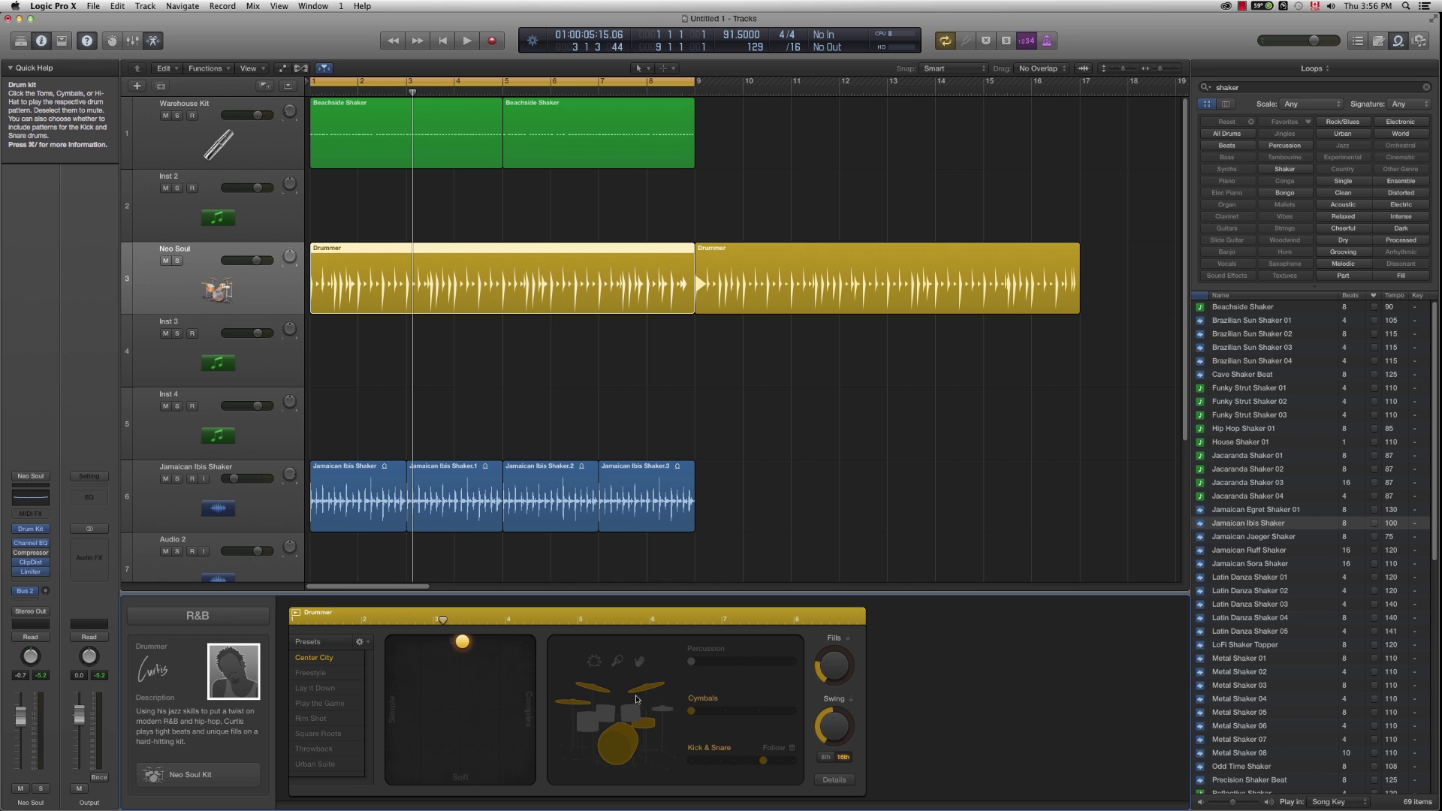
Step: Try different combinations of toms, hi-hat, and kick and snare in the Drummer region's kit
click(605, 713)
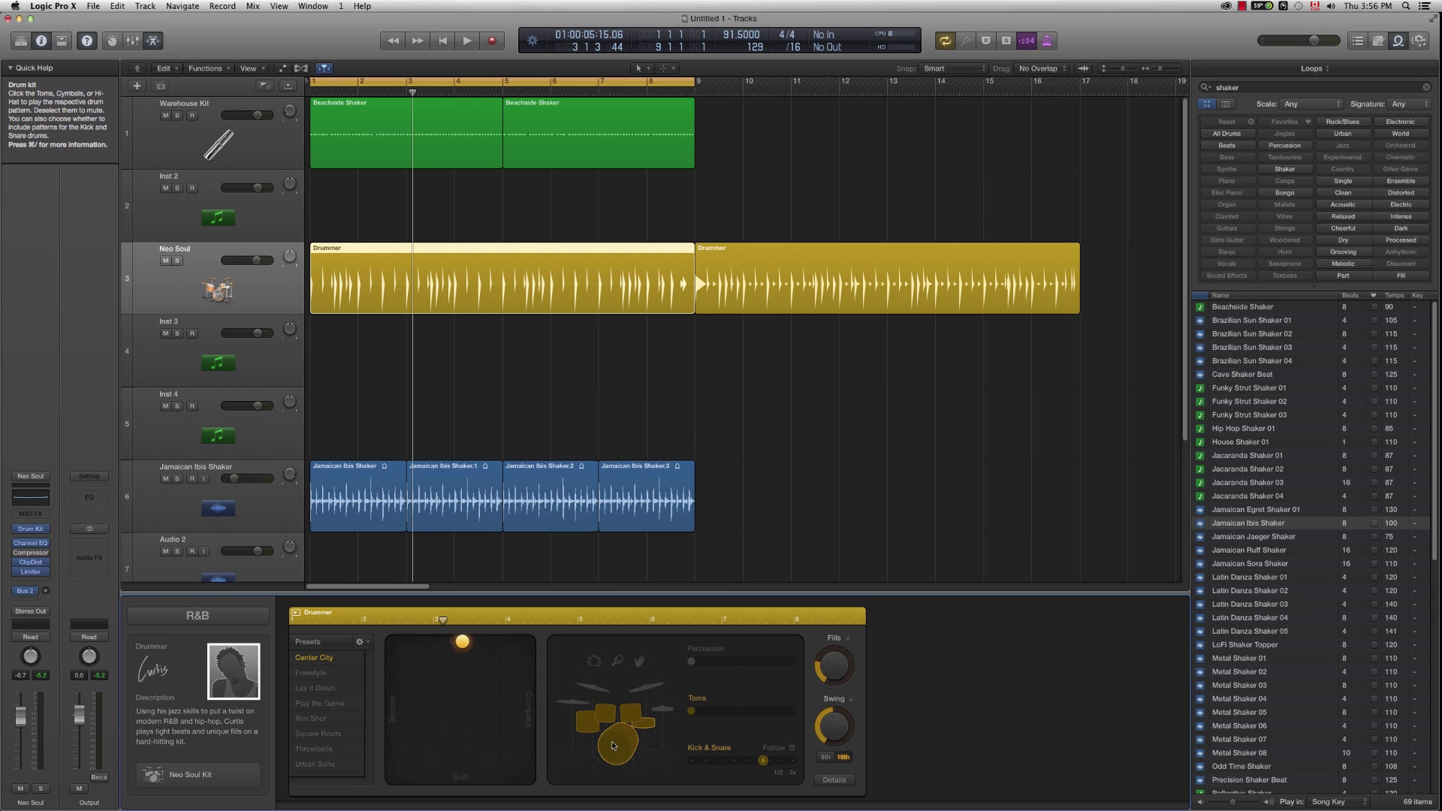
click(645, 726)
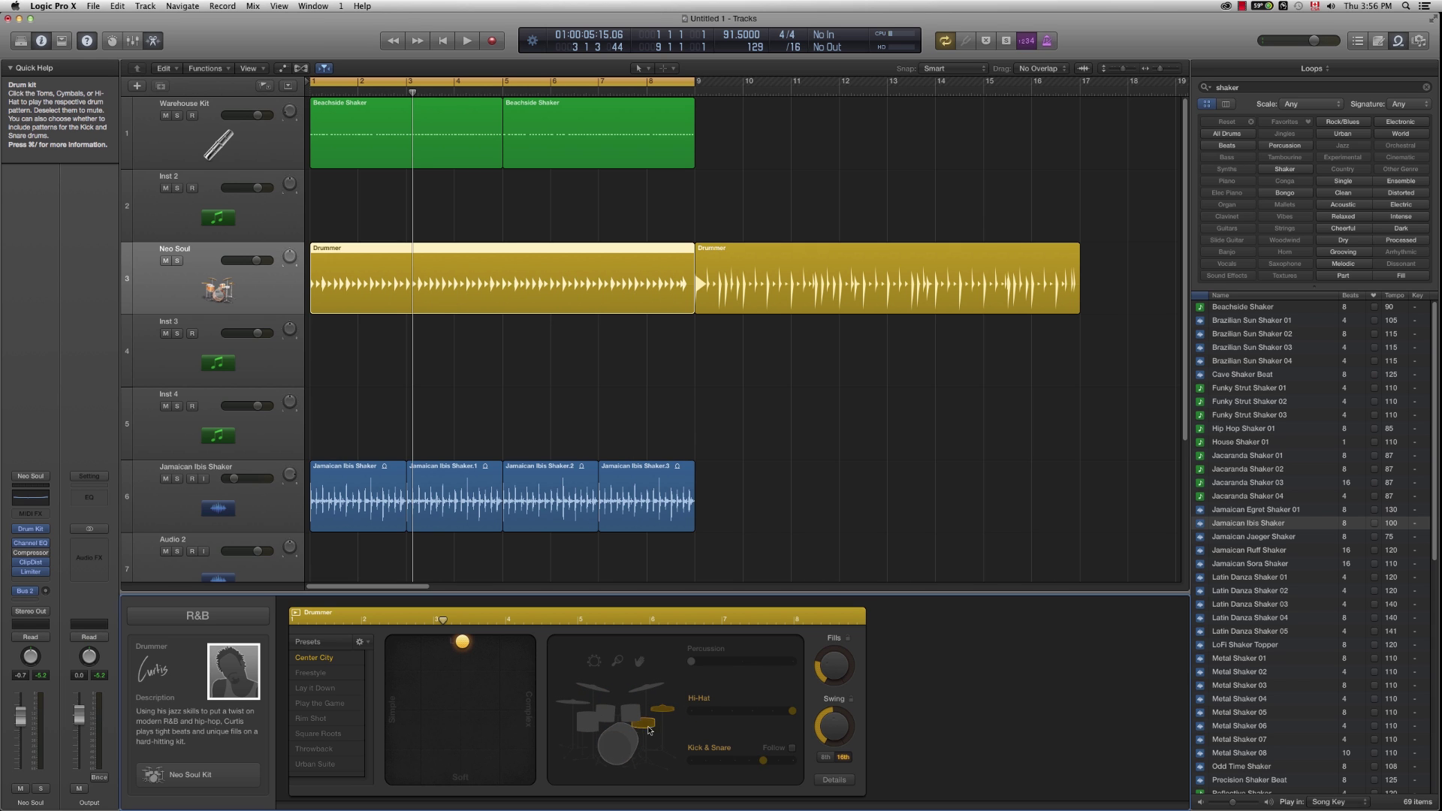
click(637, 718)
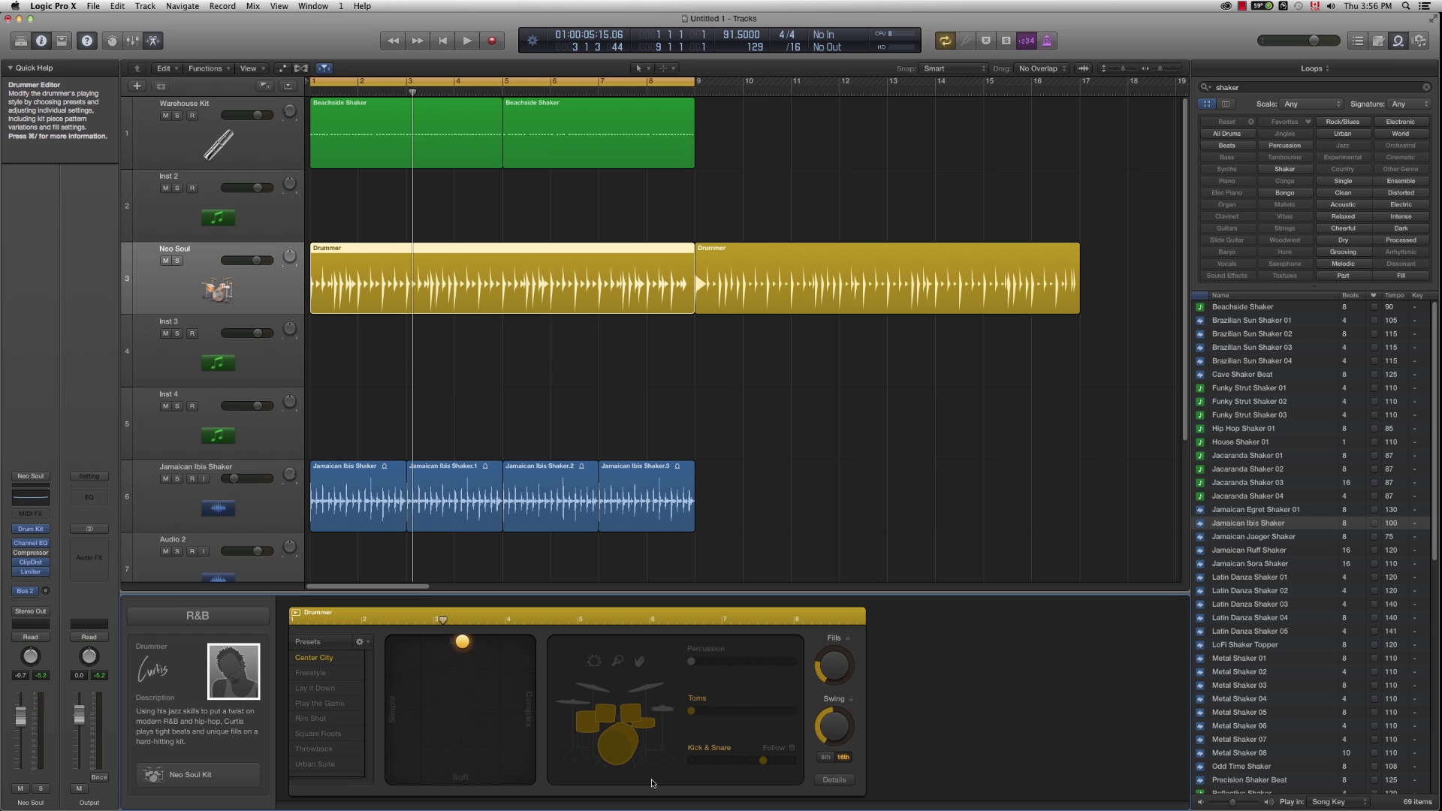
click(605, 714)
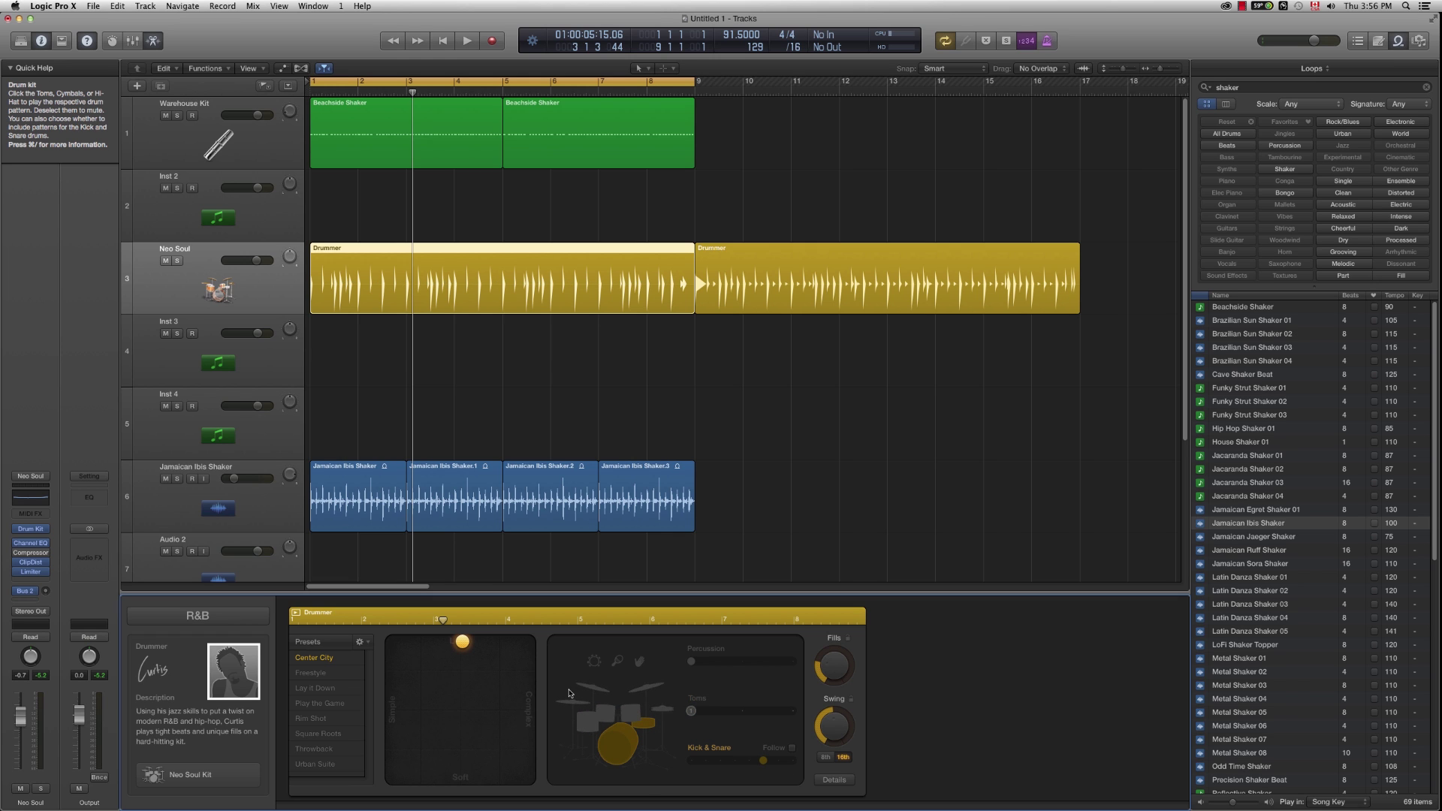
Step: Turn on the hi-hat in the drum kit, try its lowest pattern variation, and set it to the highest one
click(665, 712)
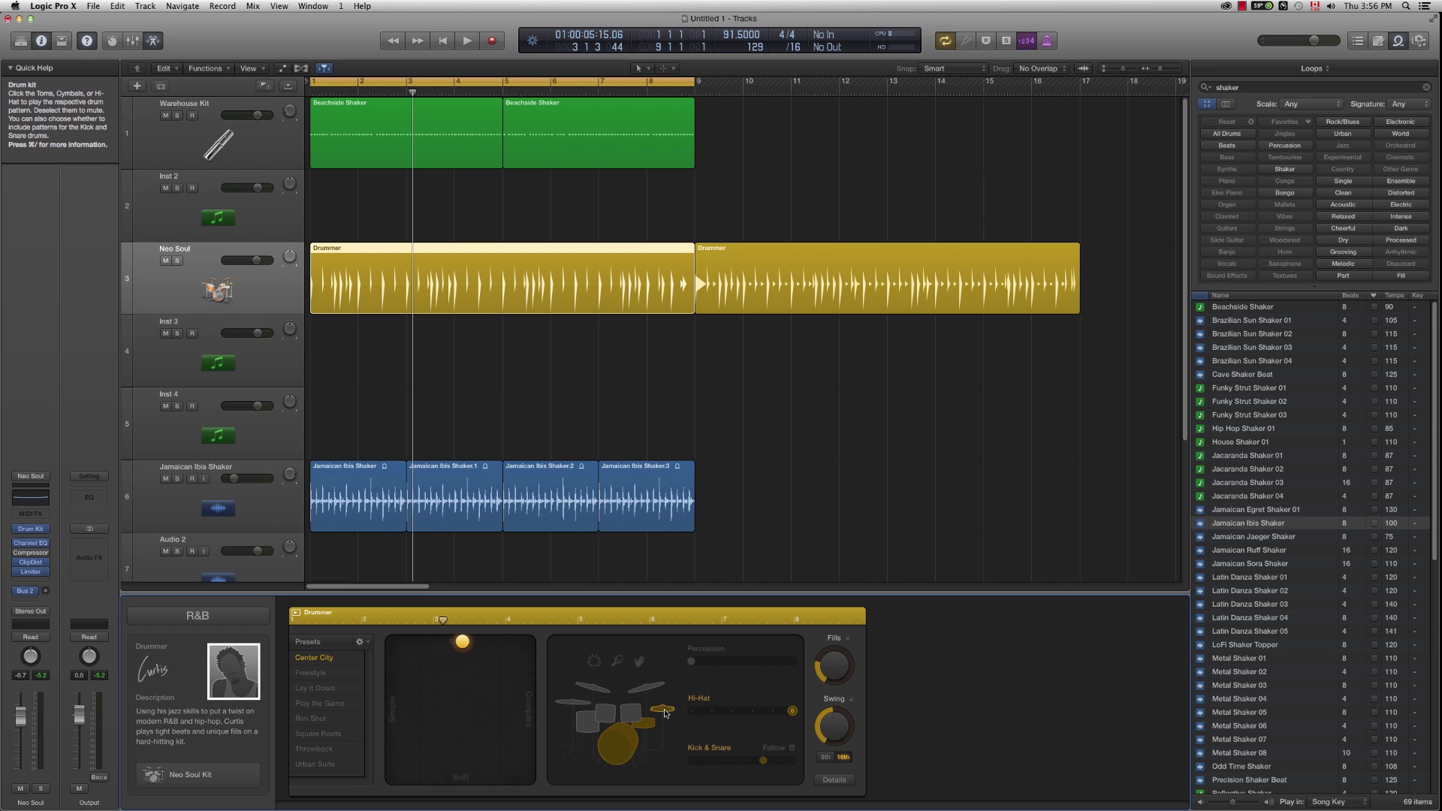
drag(794, 713, 691, 712)
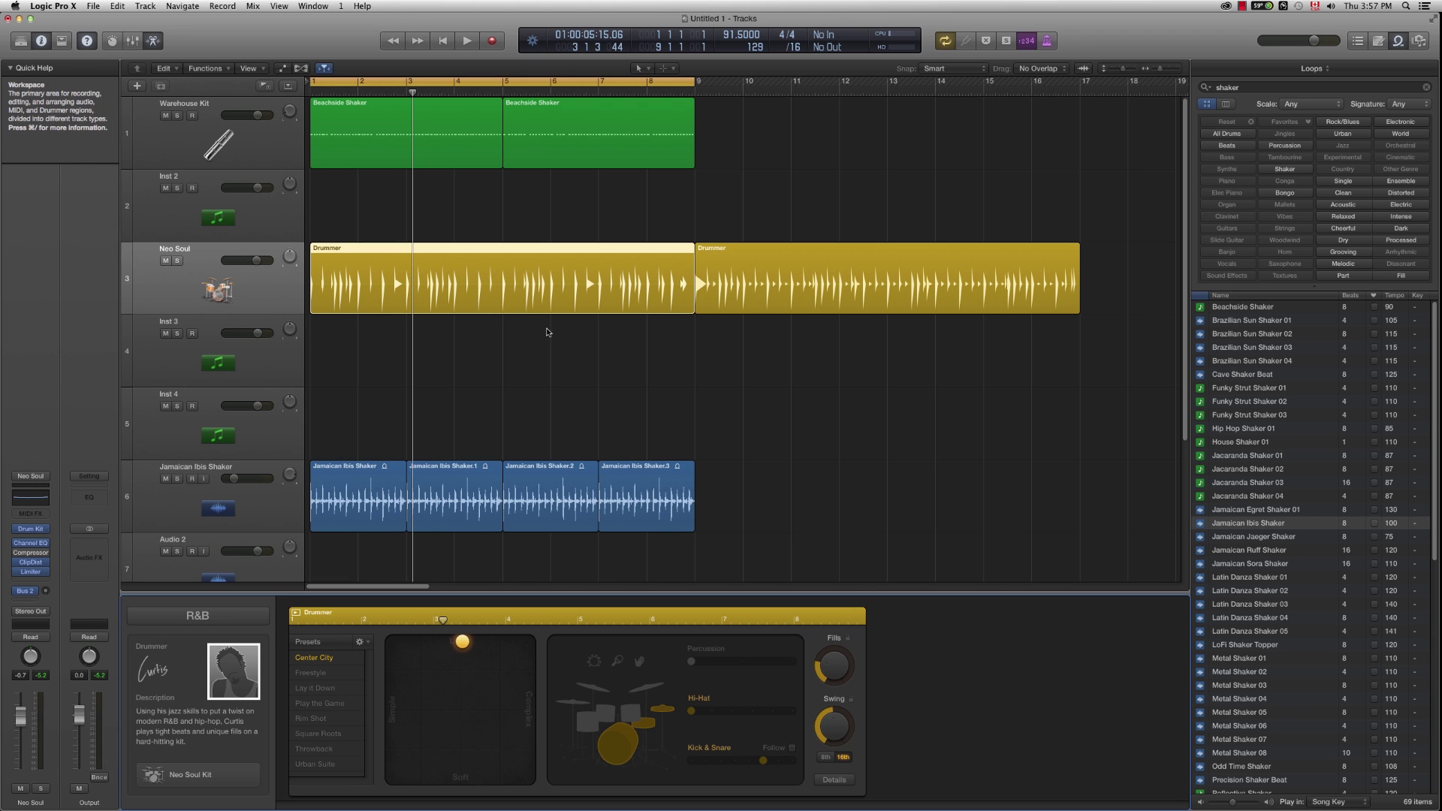
drag(690, 714, 793, 719)
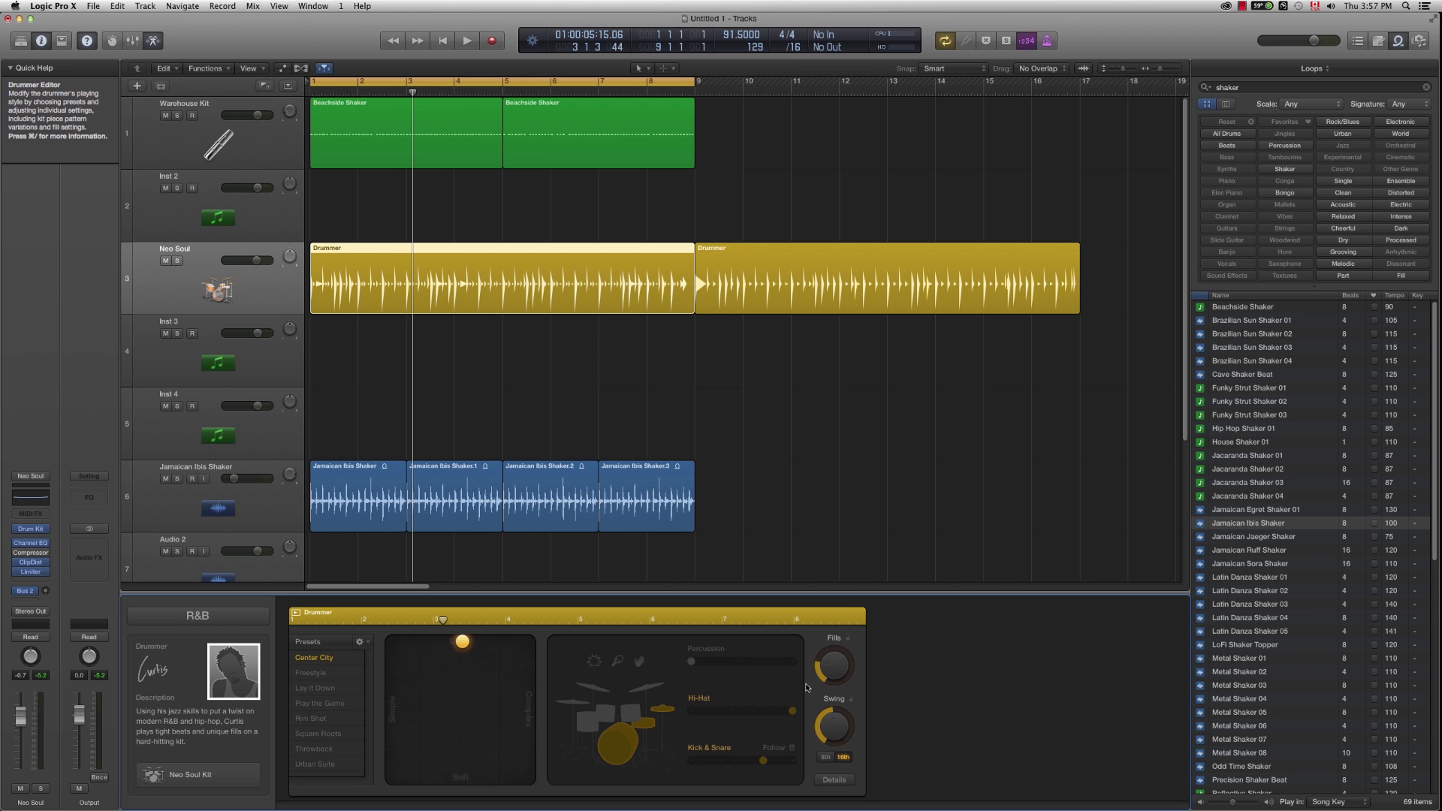
Step: Play the arrangement and lower the Jamaican Ibis Shaker track's volume to about -24 dB
key(space)
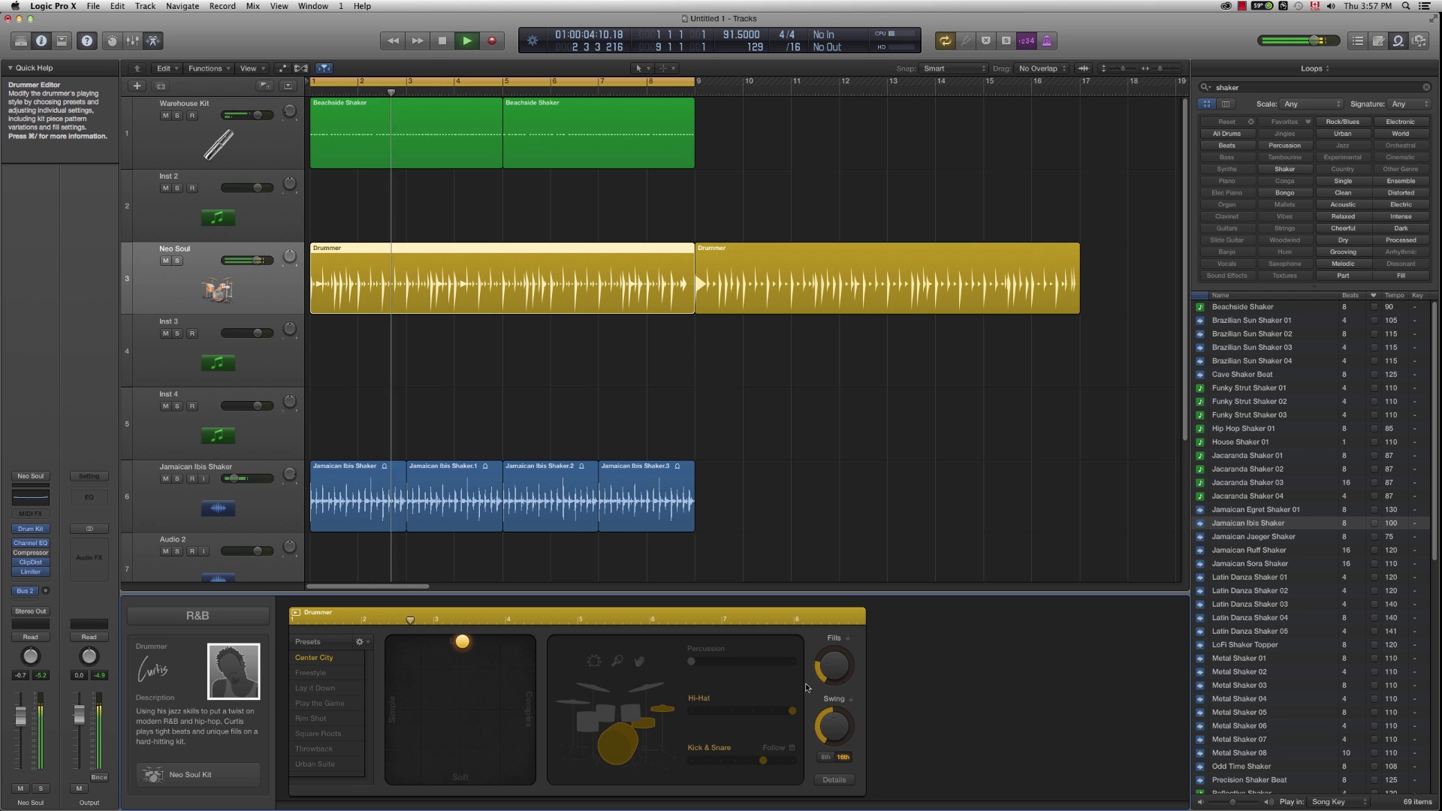
click(241, 519)
key(e)
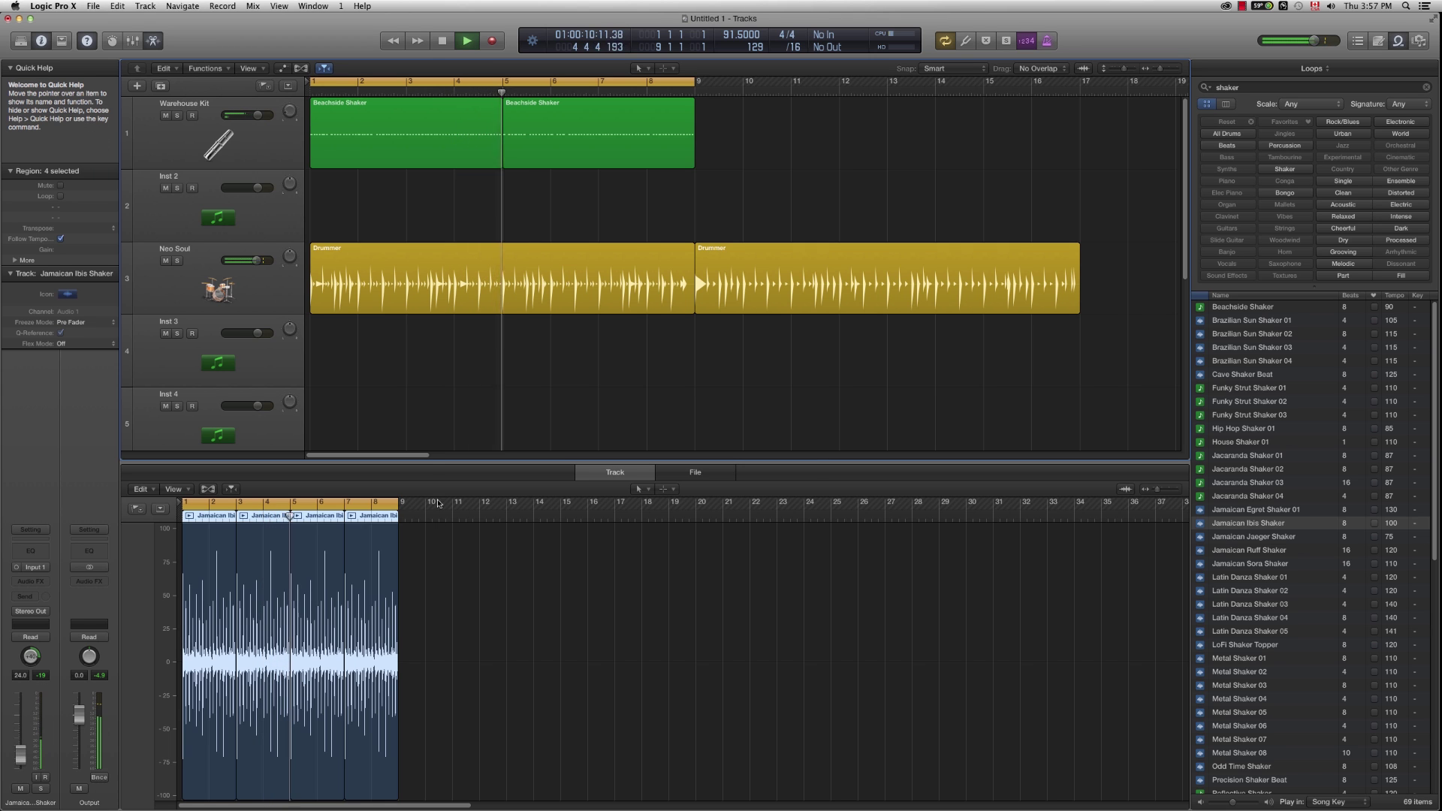
key(e)
key(space)
Step: Reopen the first Drummer region of the Neo Soul track in the Drummer Editor
click(253, 290)
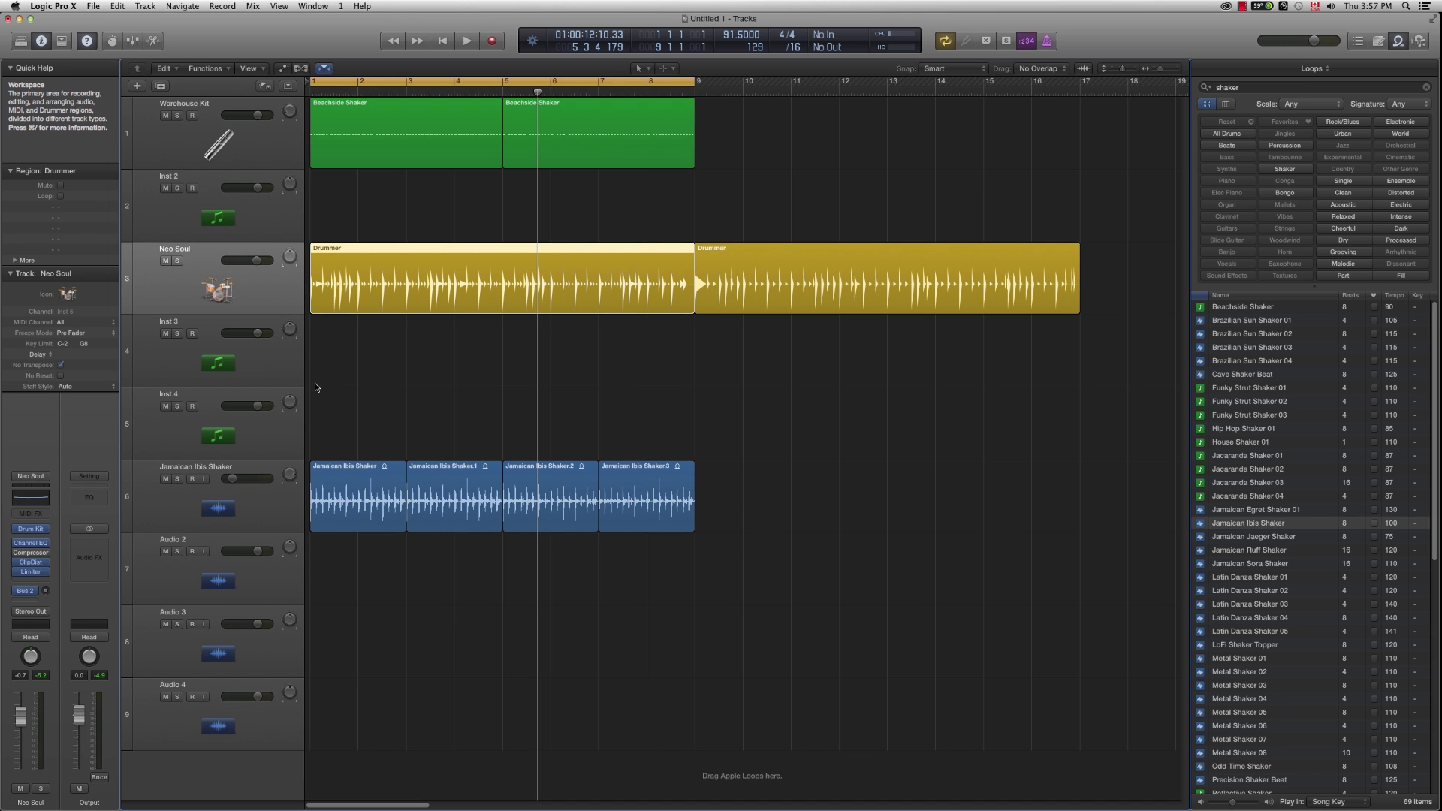
click(350, 383)
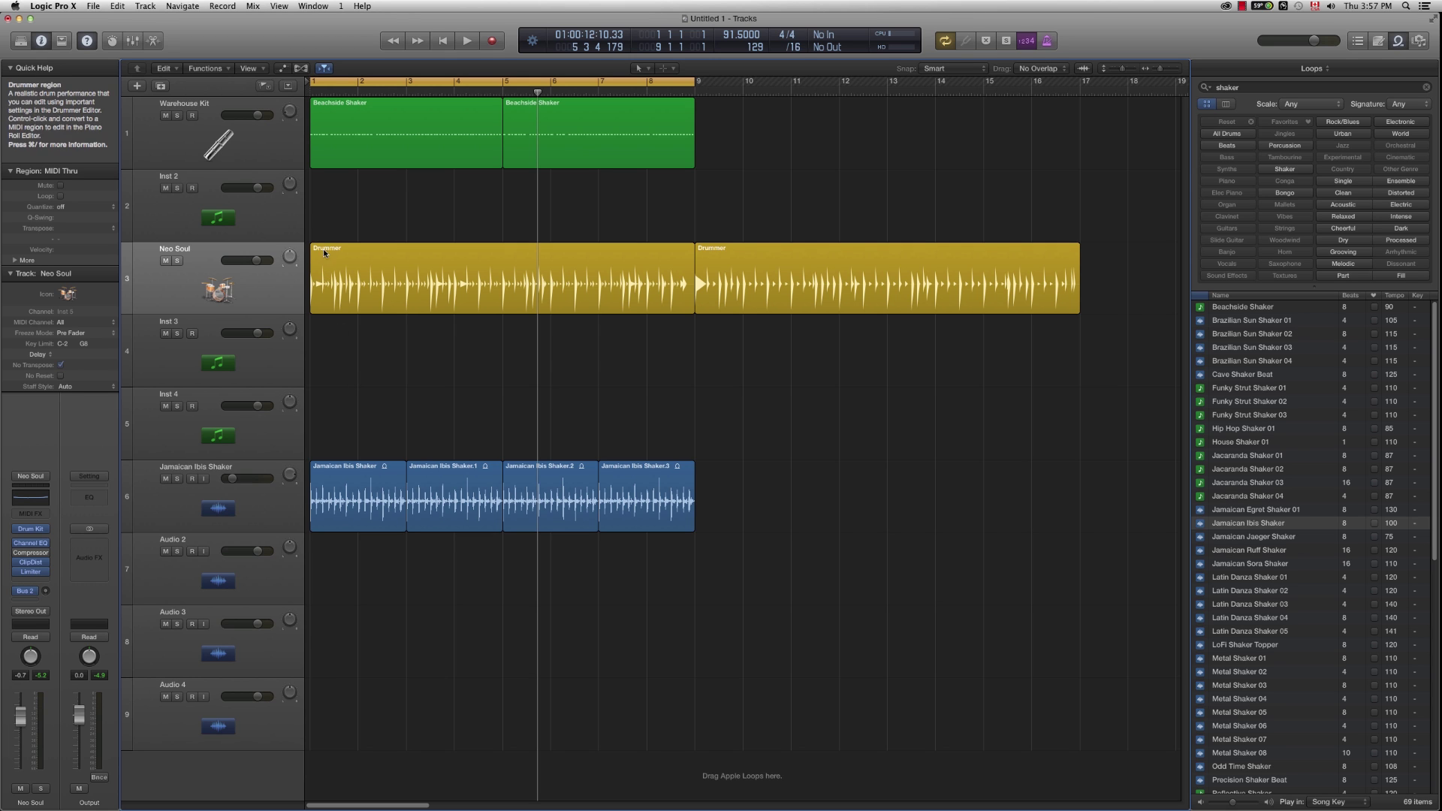
click(367, 290)
key(e)
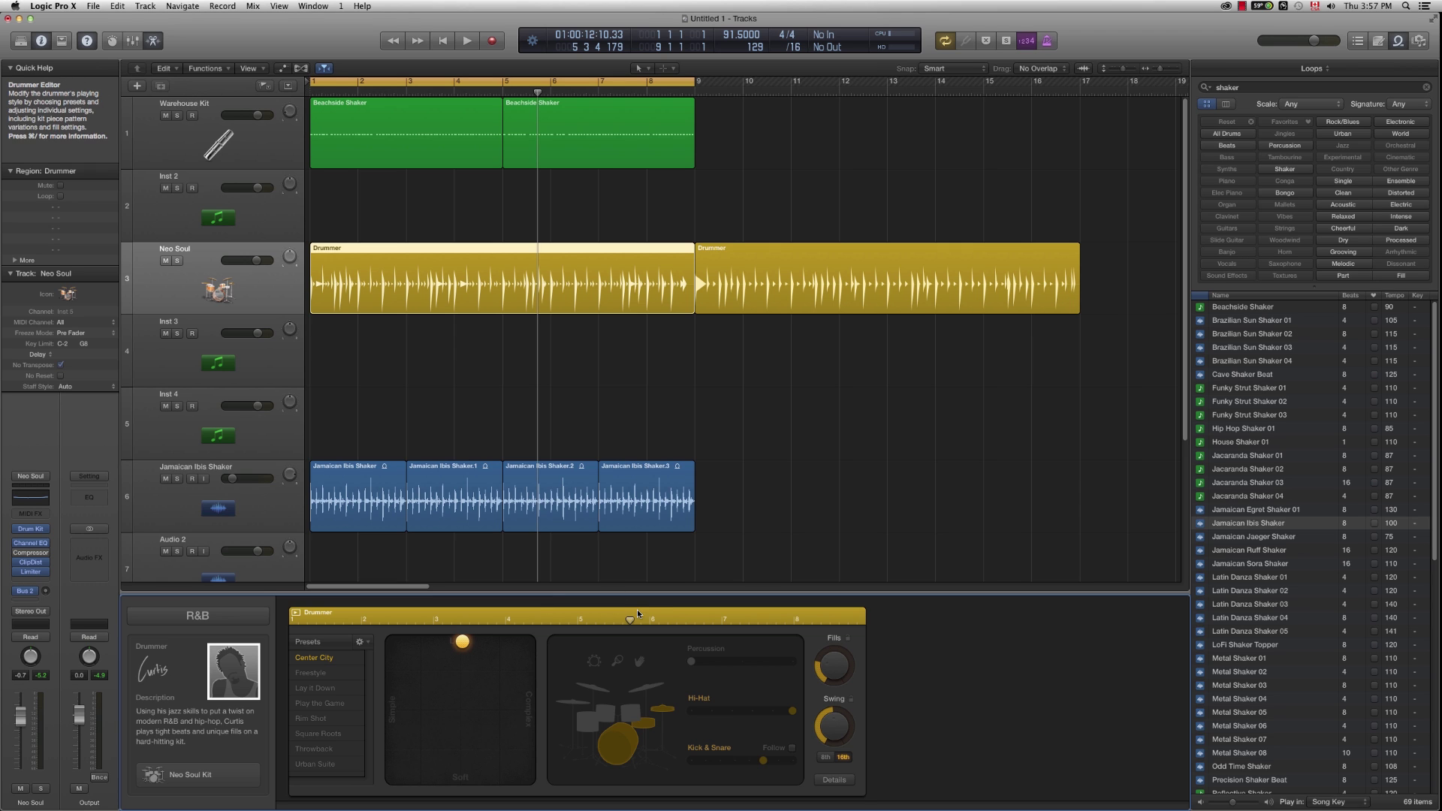
Step: Add claps with the middle percussion variation and a higher Fills amount to the Drummer region, and play it back
click(640, 664)
drag(690, 662, 741, 662)
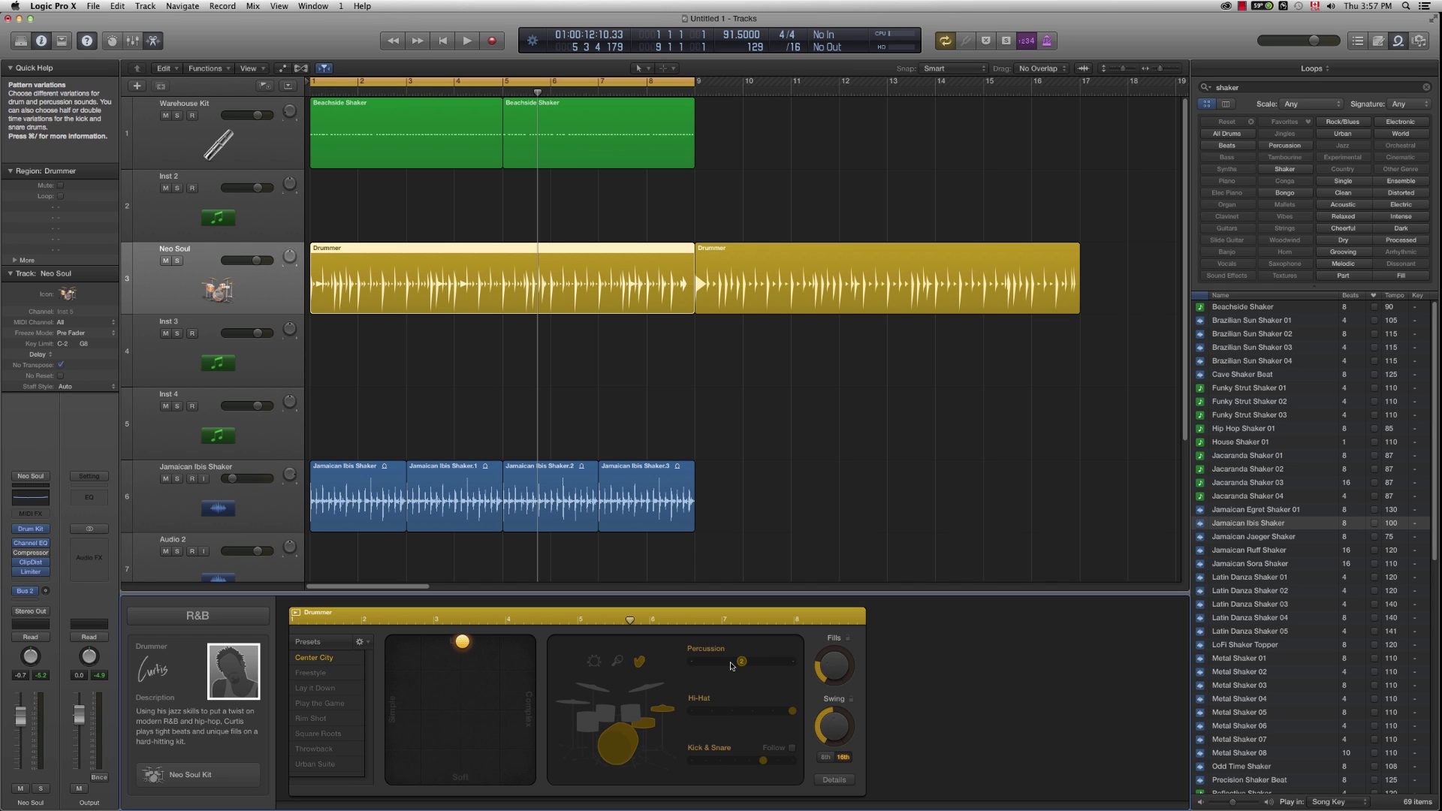
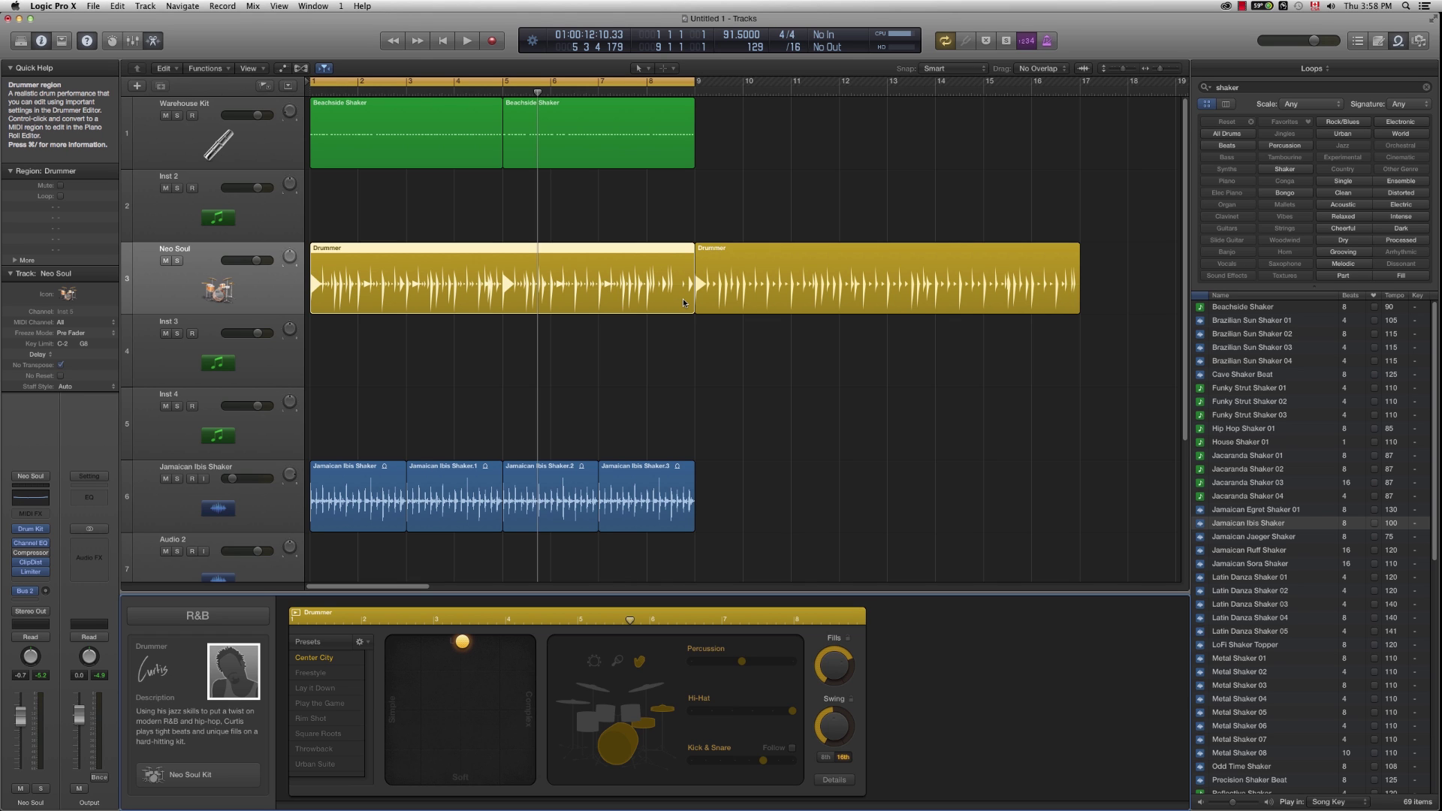
key(space)
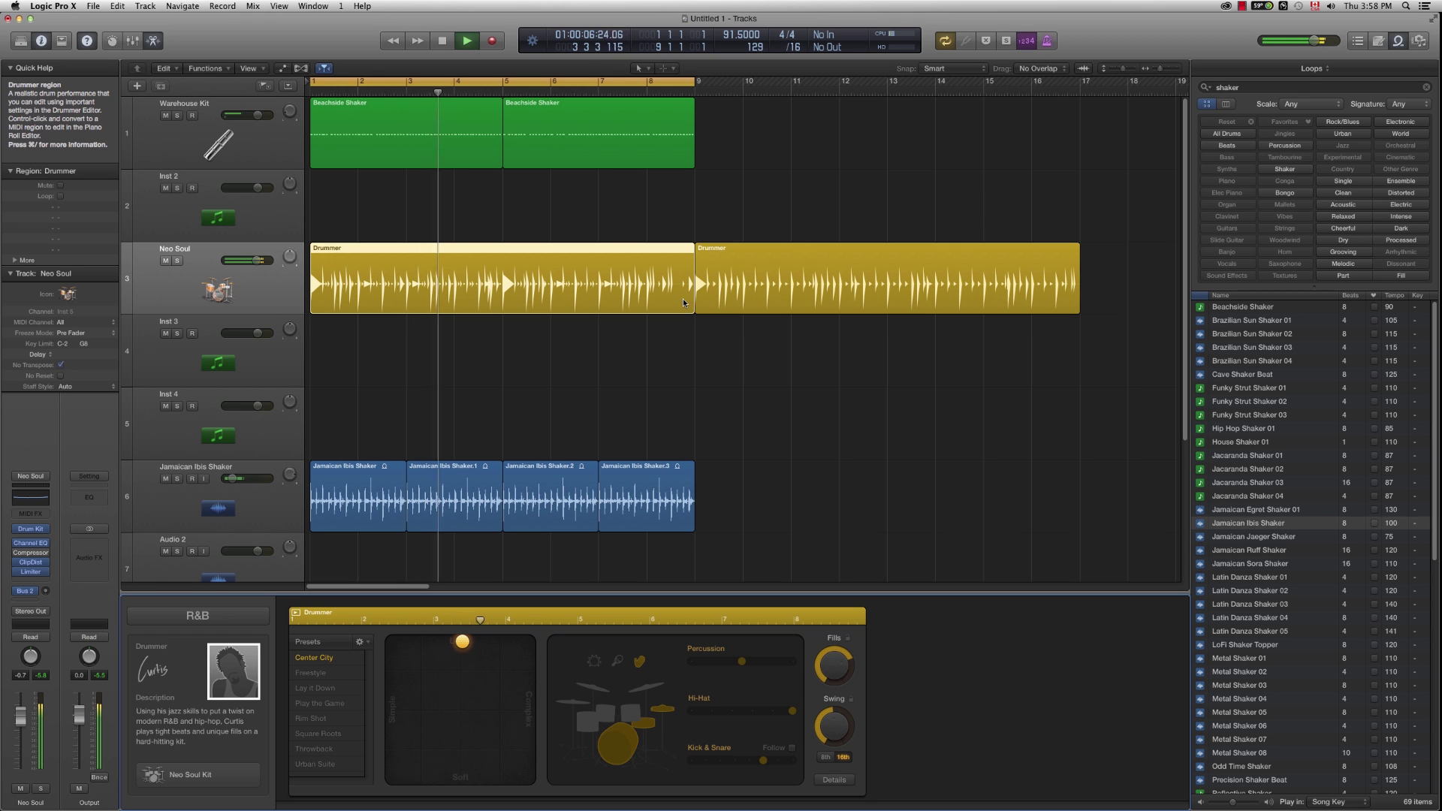
key(space)
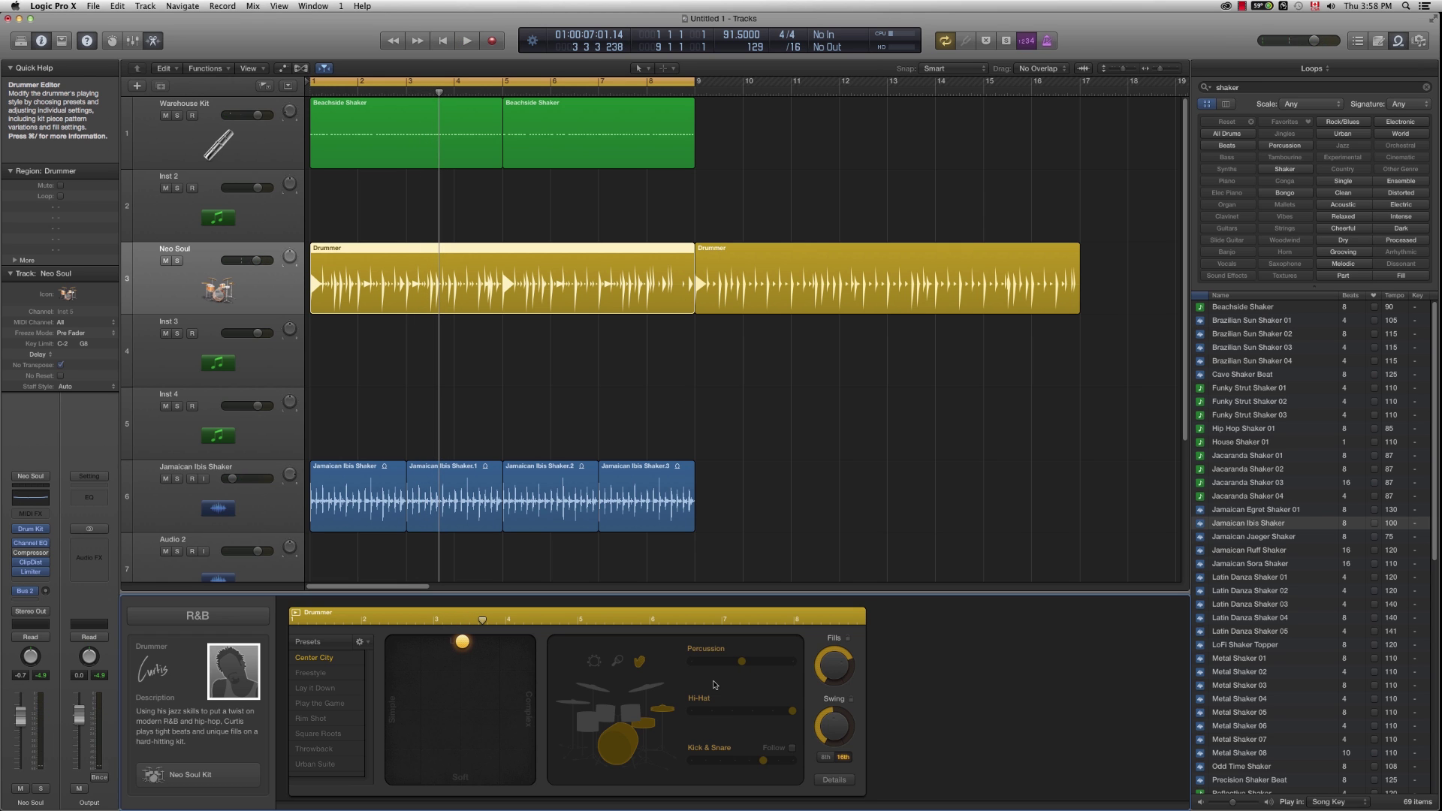
Step: Check the drummer's additional performance settings, and open the Neo Soul Kit in Drum Kit Designer with its gain controls shown
click(835, 781)
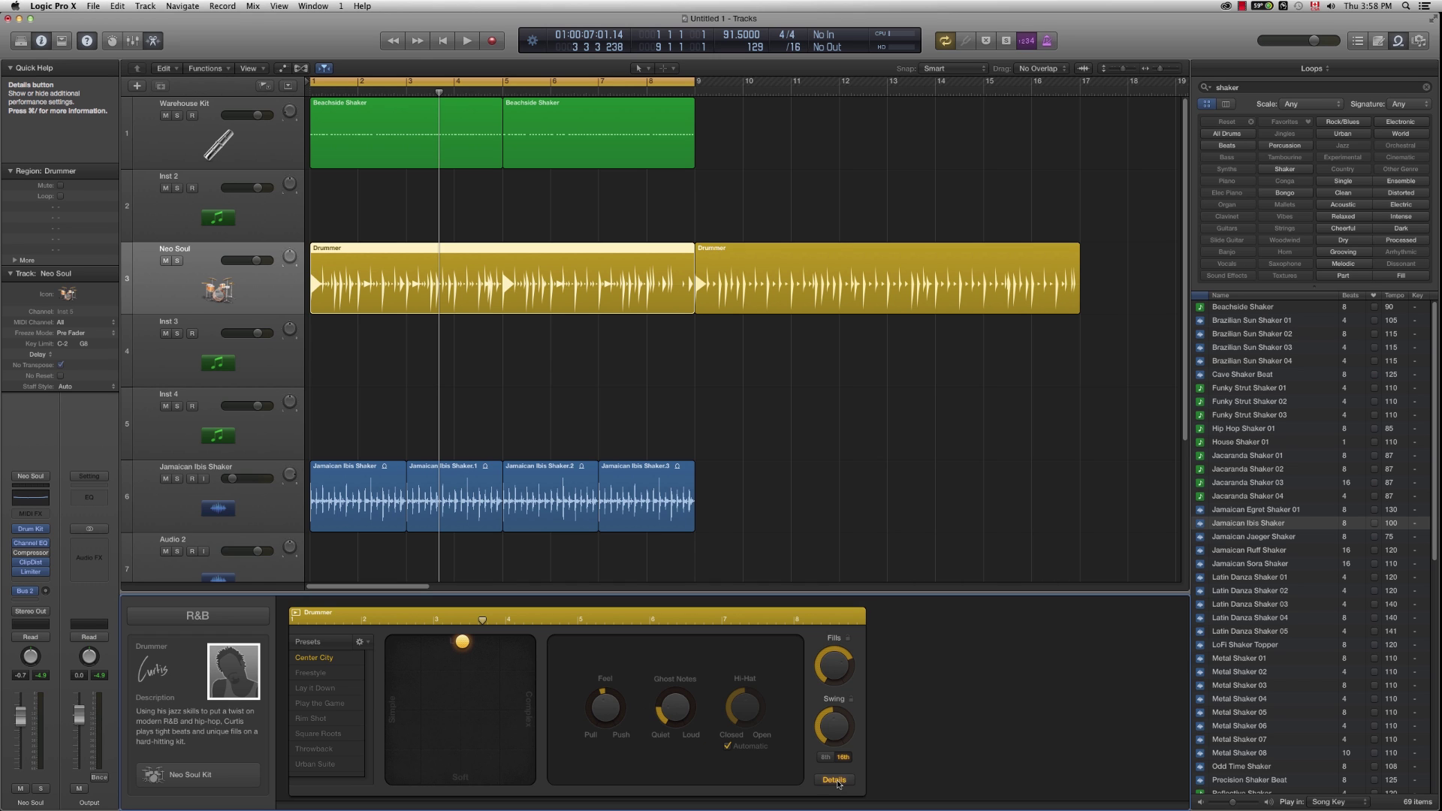
click(835, 781)
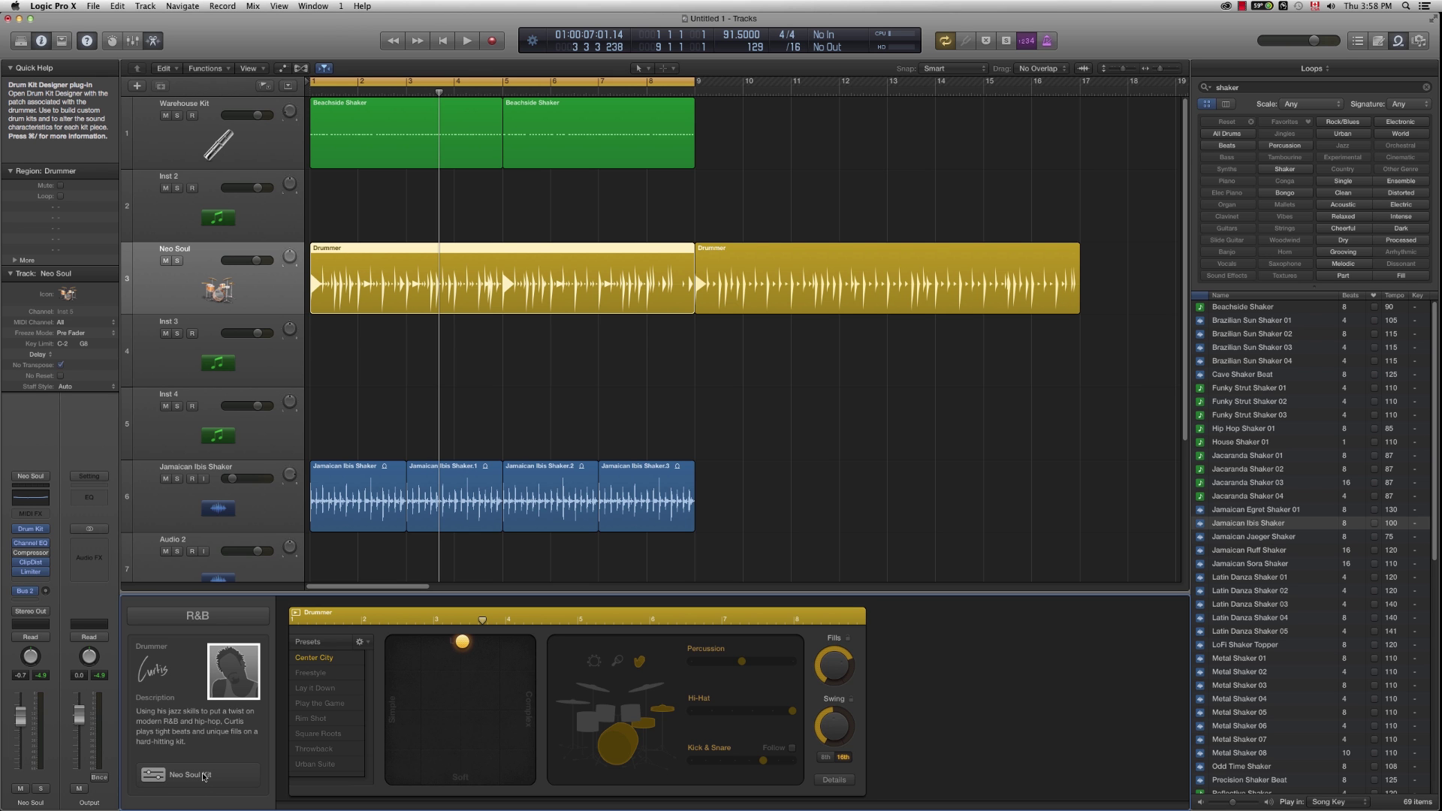
click(199, 775)
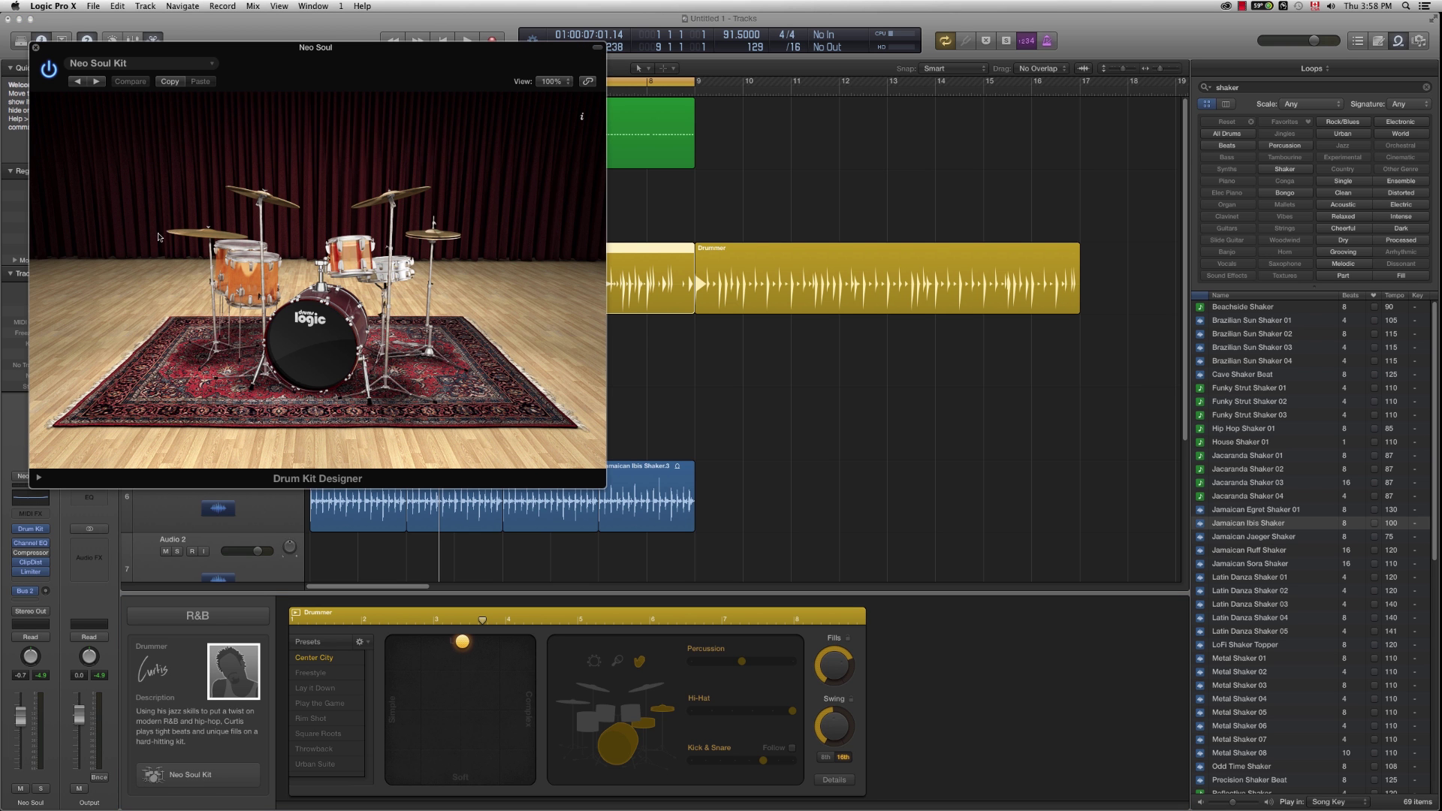
drag(305, 52, 804, 218)
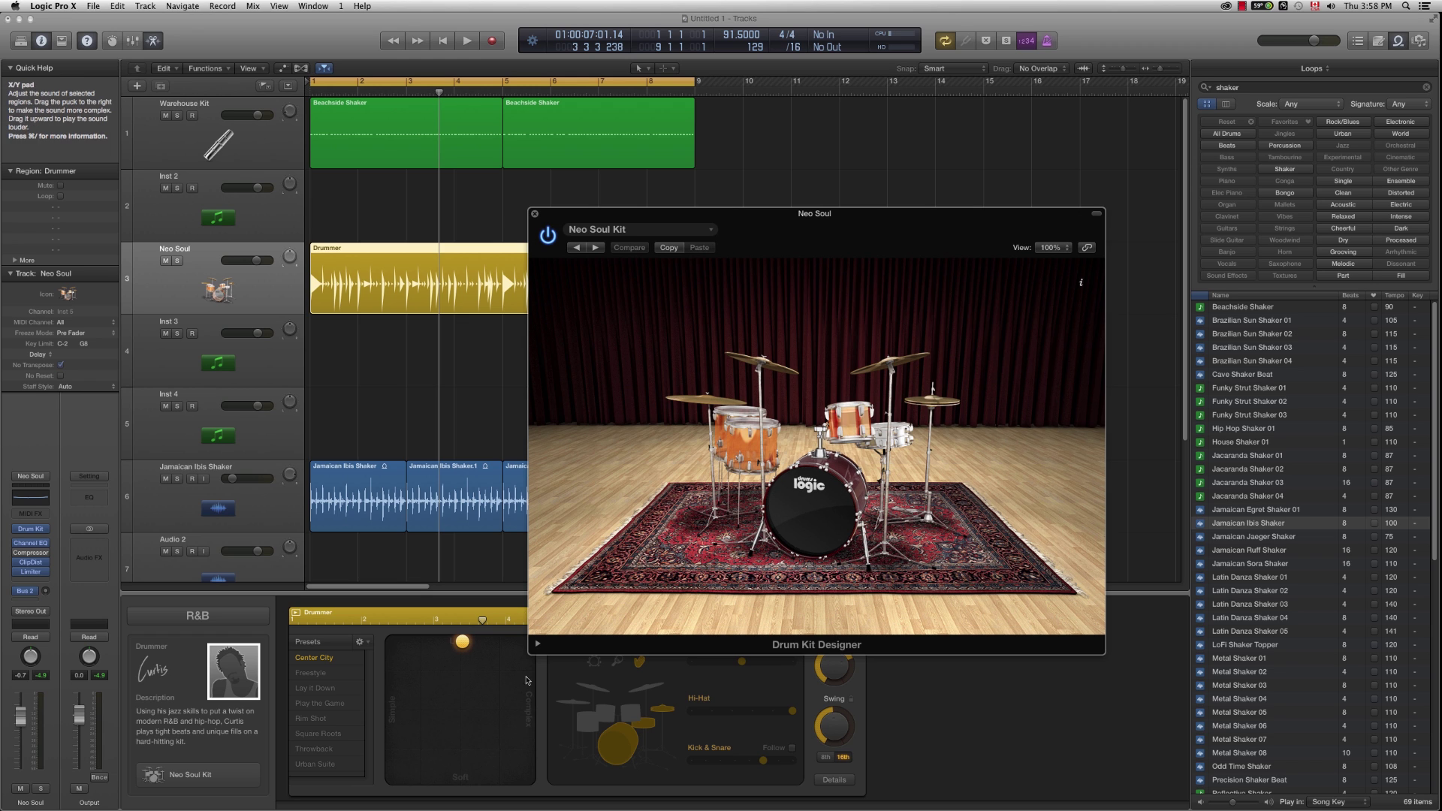
click(538, 643)
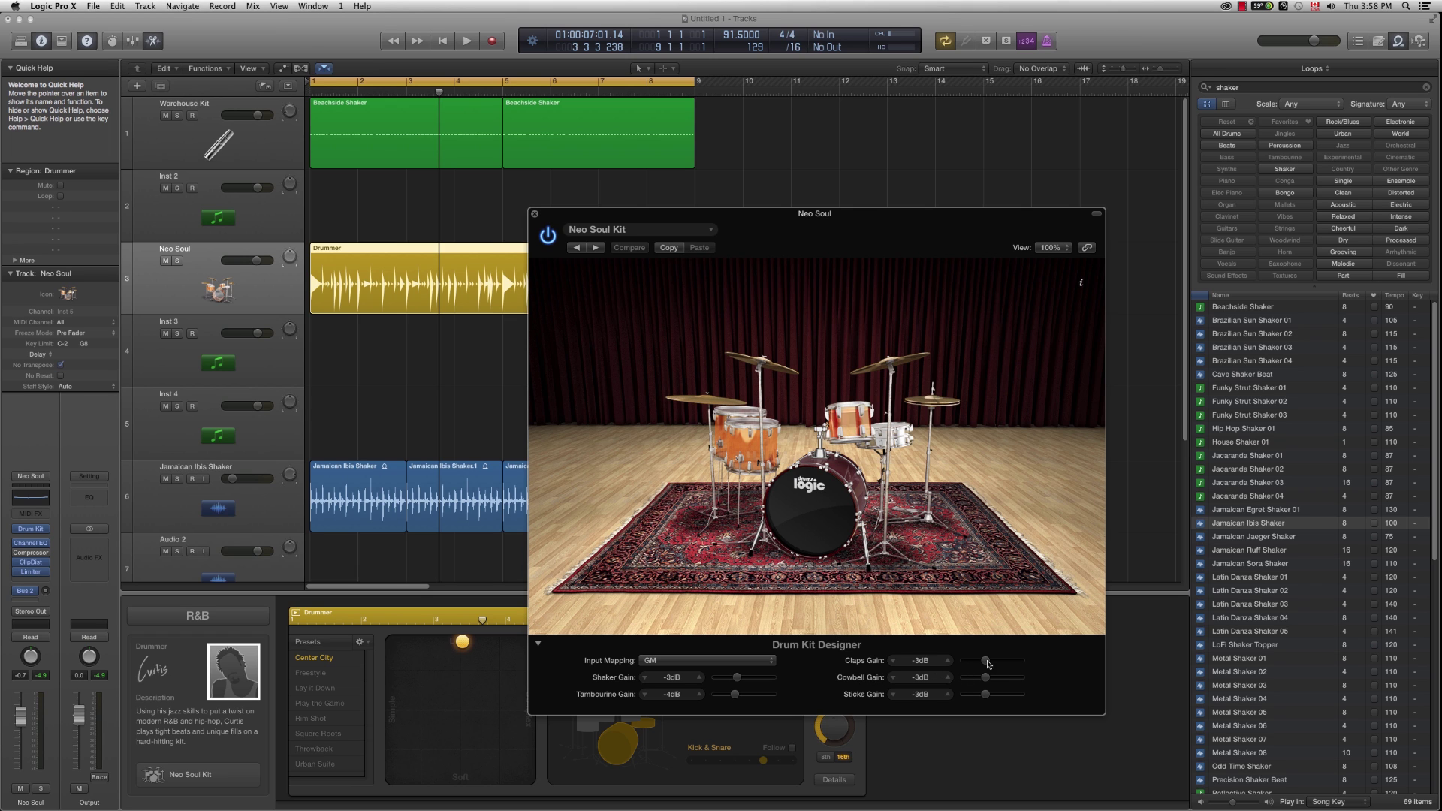
Step: Set the kit's Claps Gain to +3 dB, close Drum Kit Designer, and play the arrangement from the start
drag(988, 663, 1001, 665)
key(space)
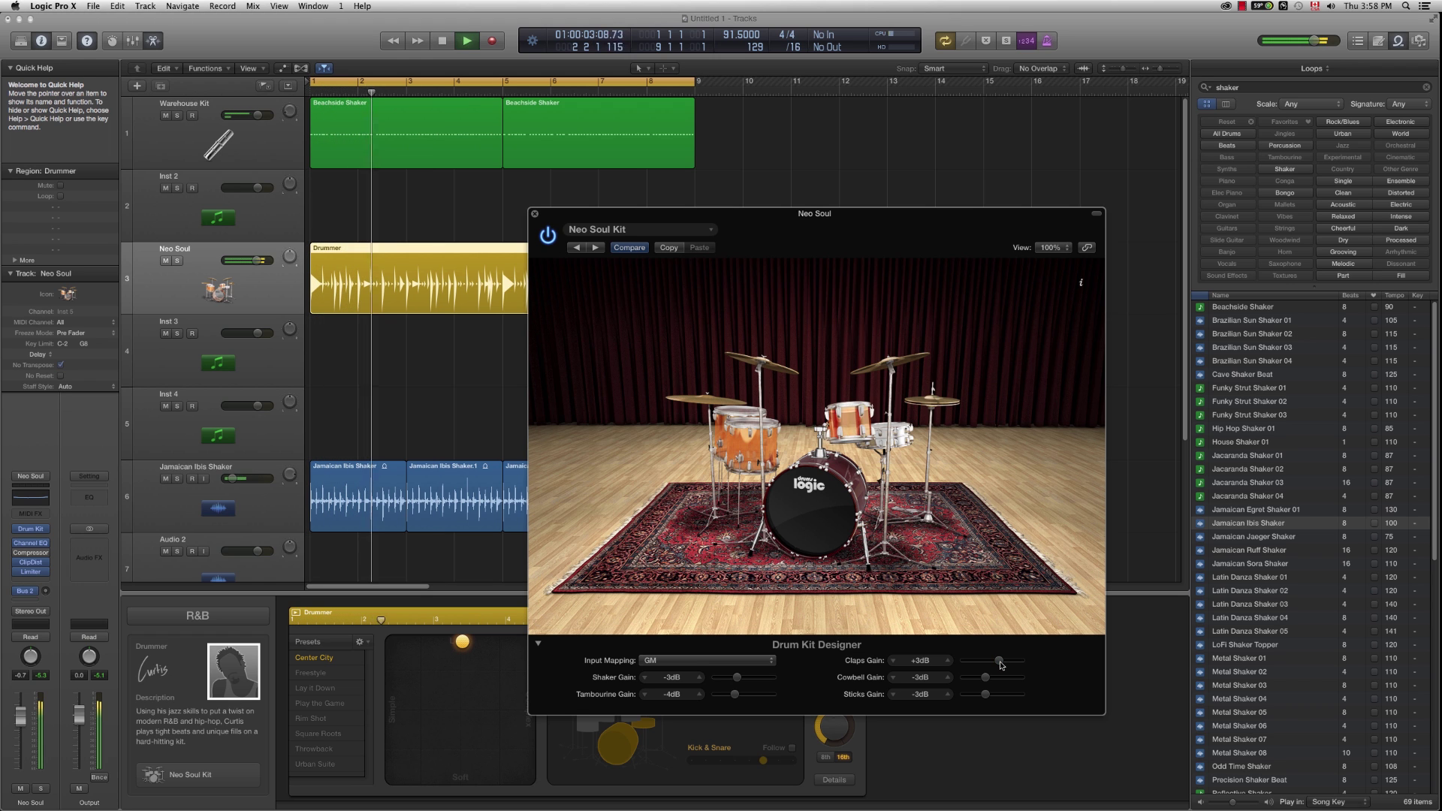
key(space)
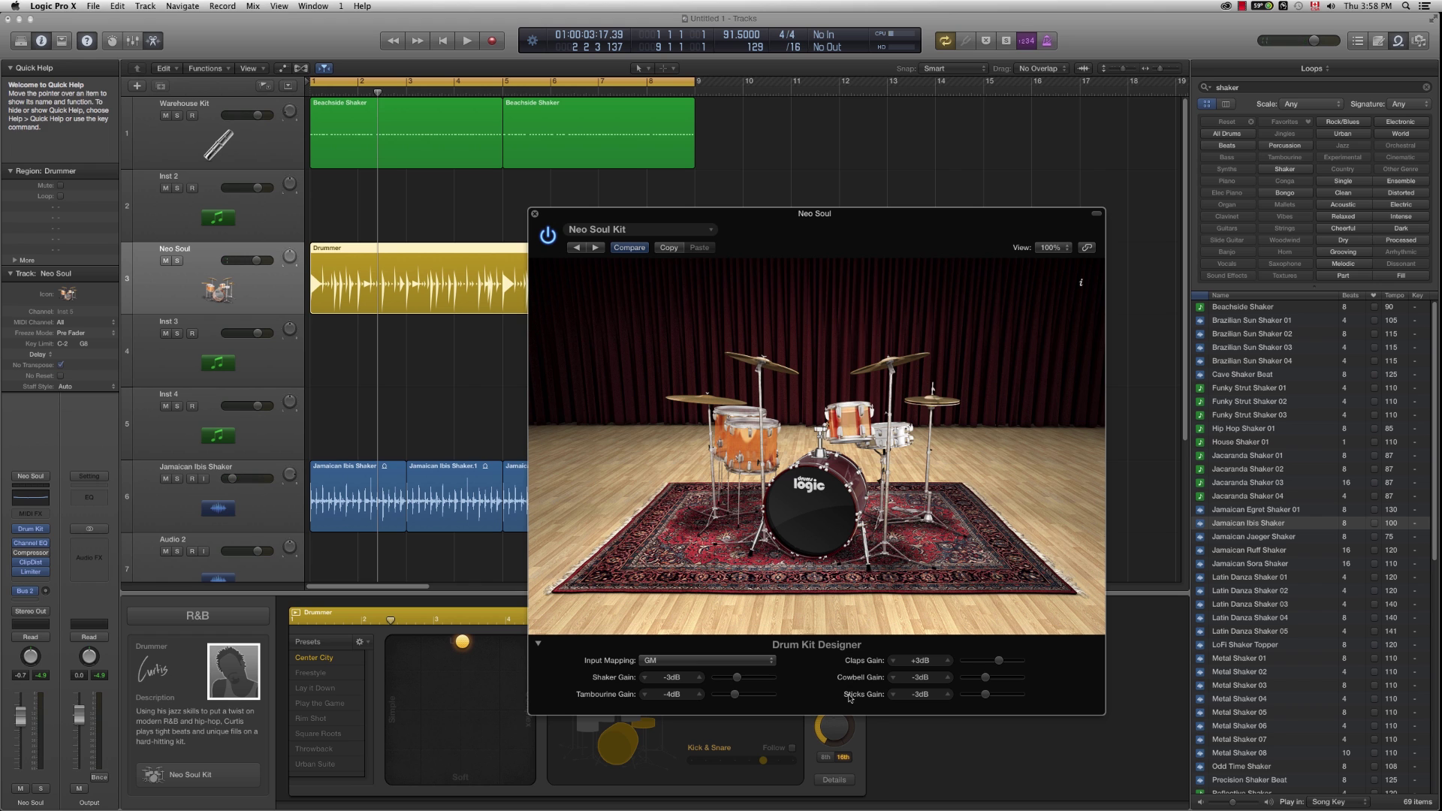
click(535, 214)
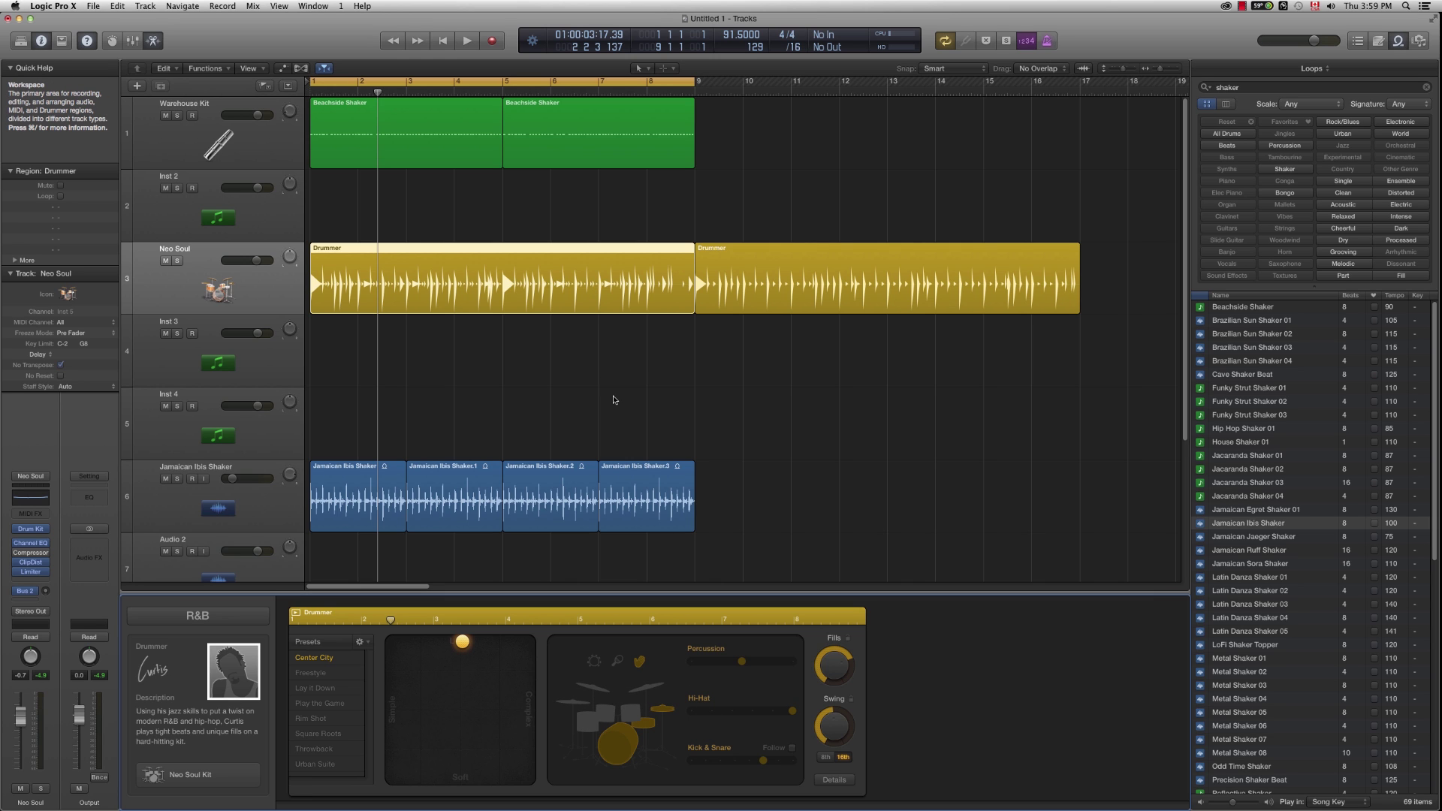
key(shift+space)
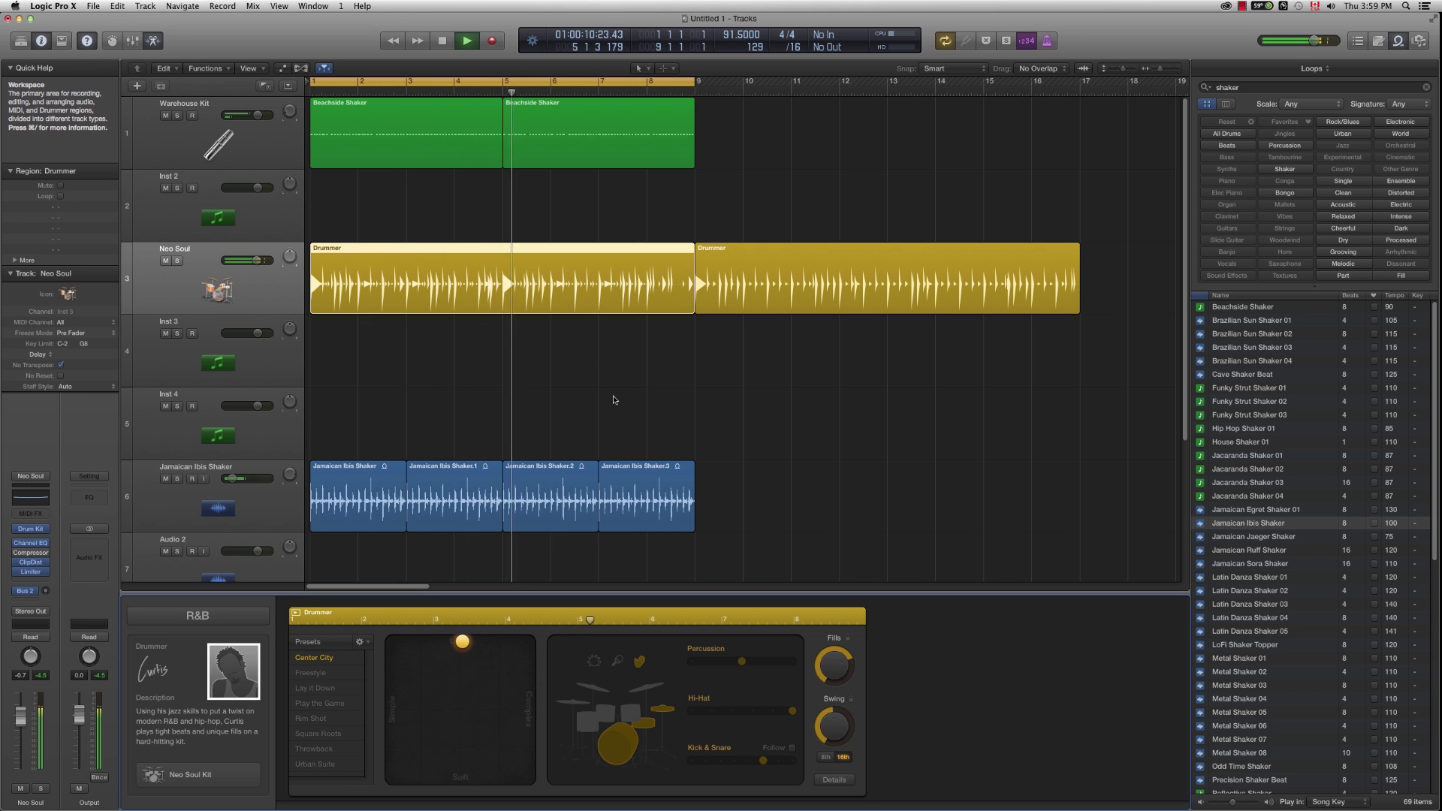
Step: Stop playback and delete the second Drummer region, at bars 9 to 17 of the Neo Soul track
key(space)
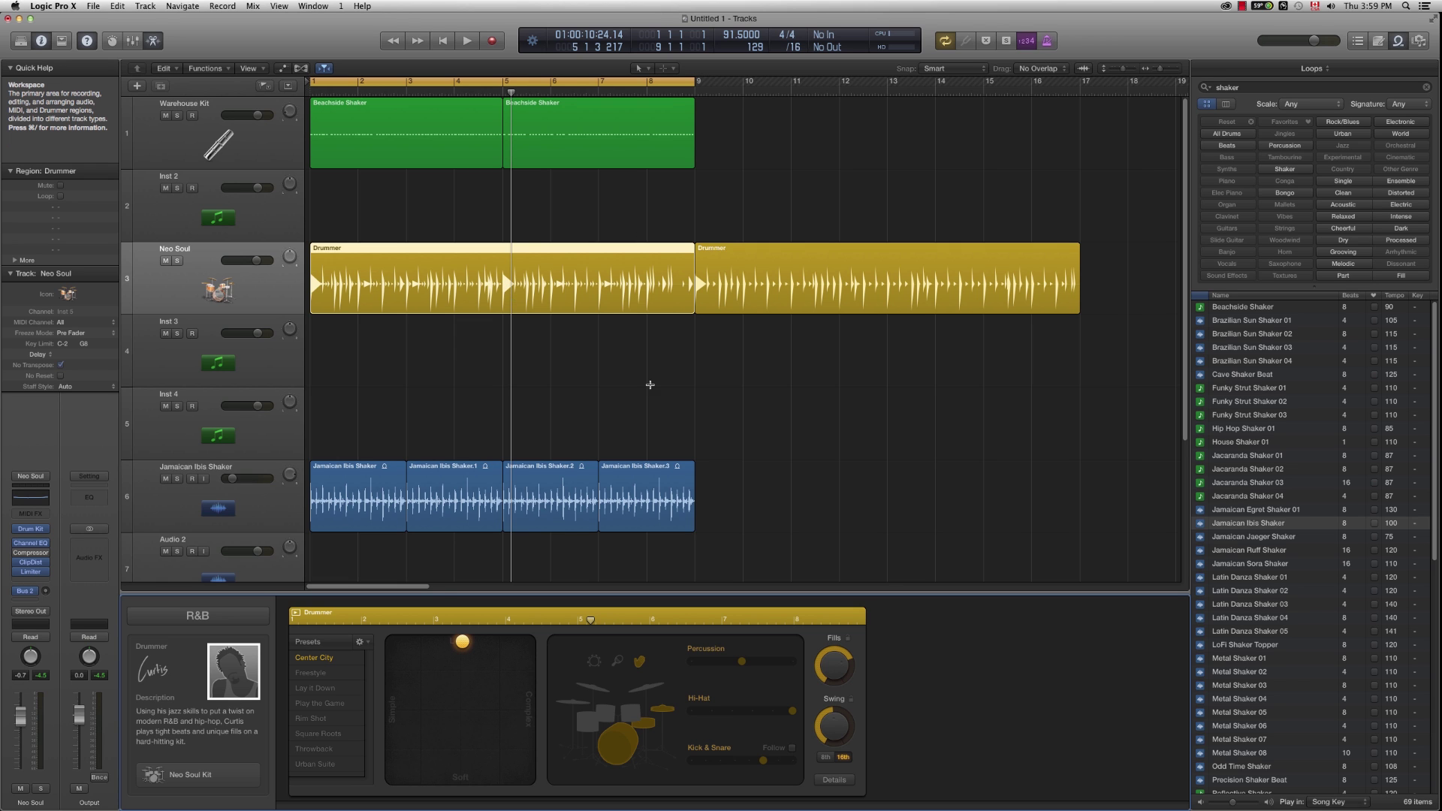
key(super+Left)
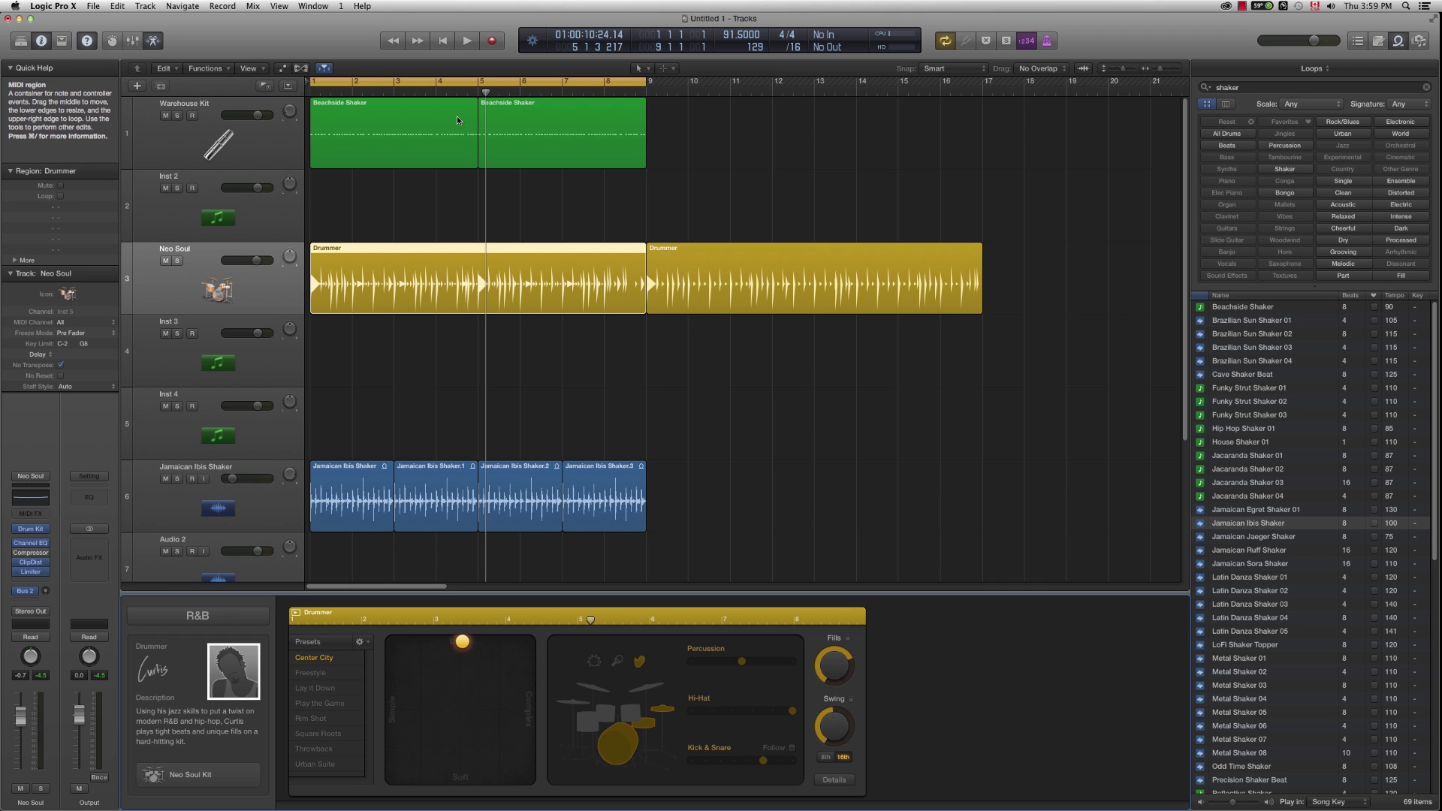
click(784, 279)
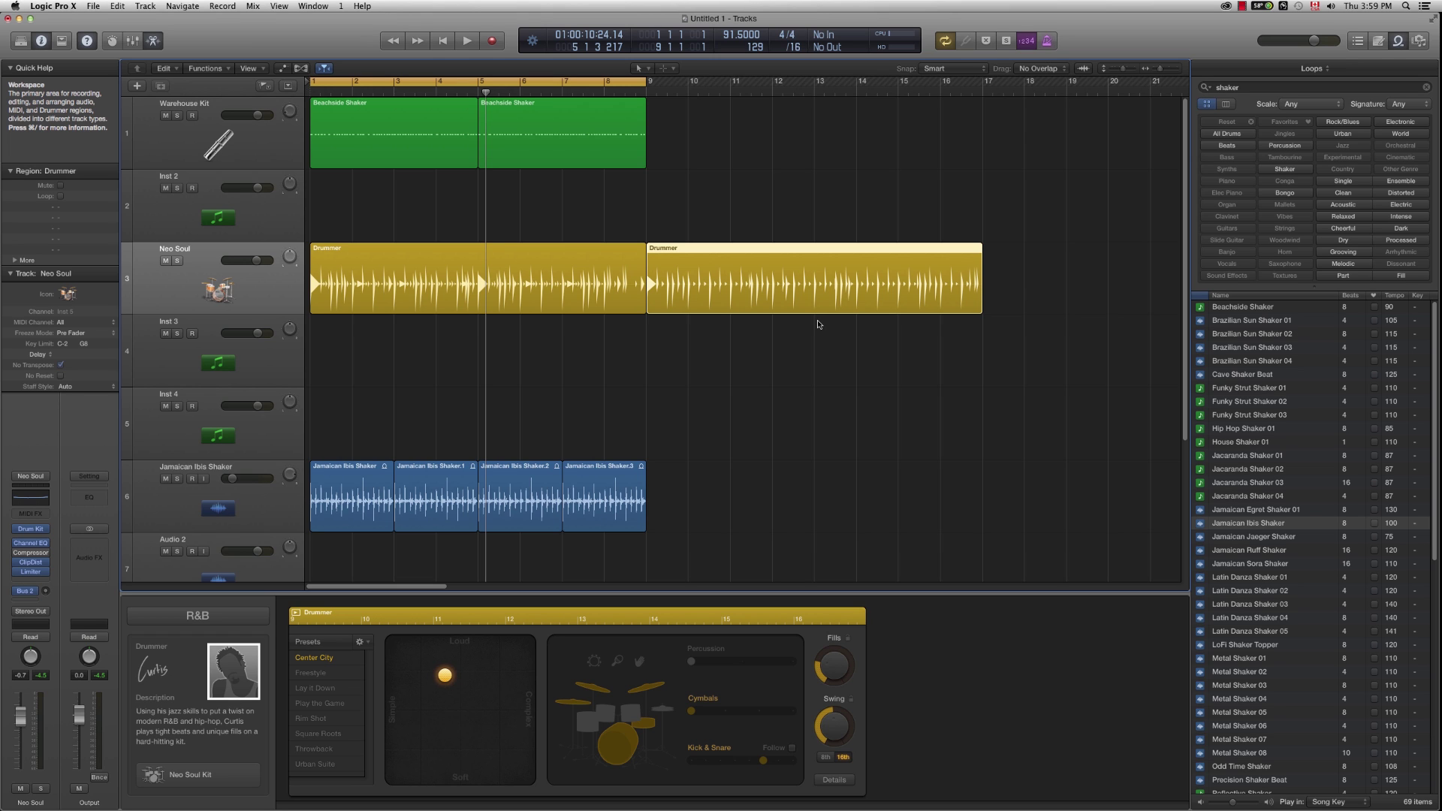
key(Delete)
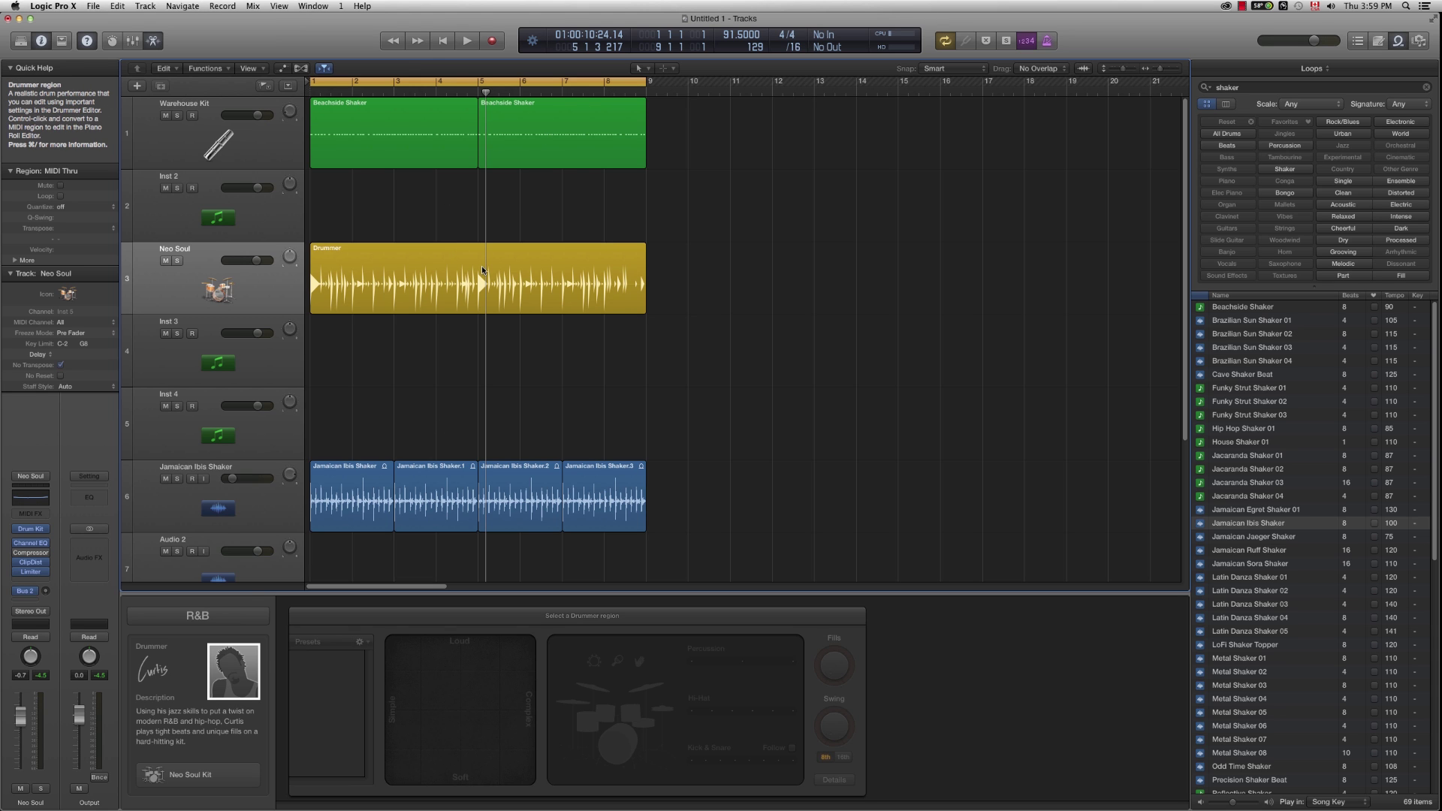
Step: Close the editor and duplicate all regions of the arrangement so that the copies start at bar 9
key(super+a)
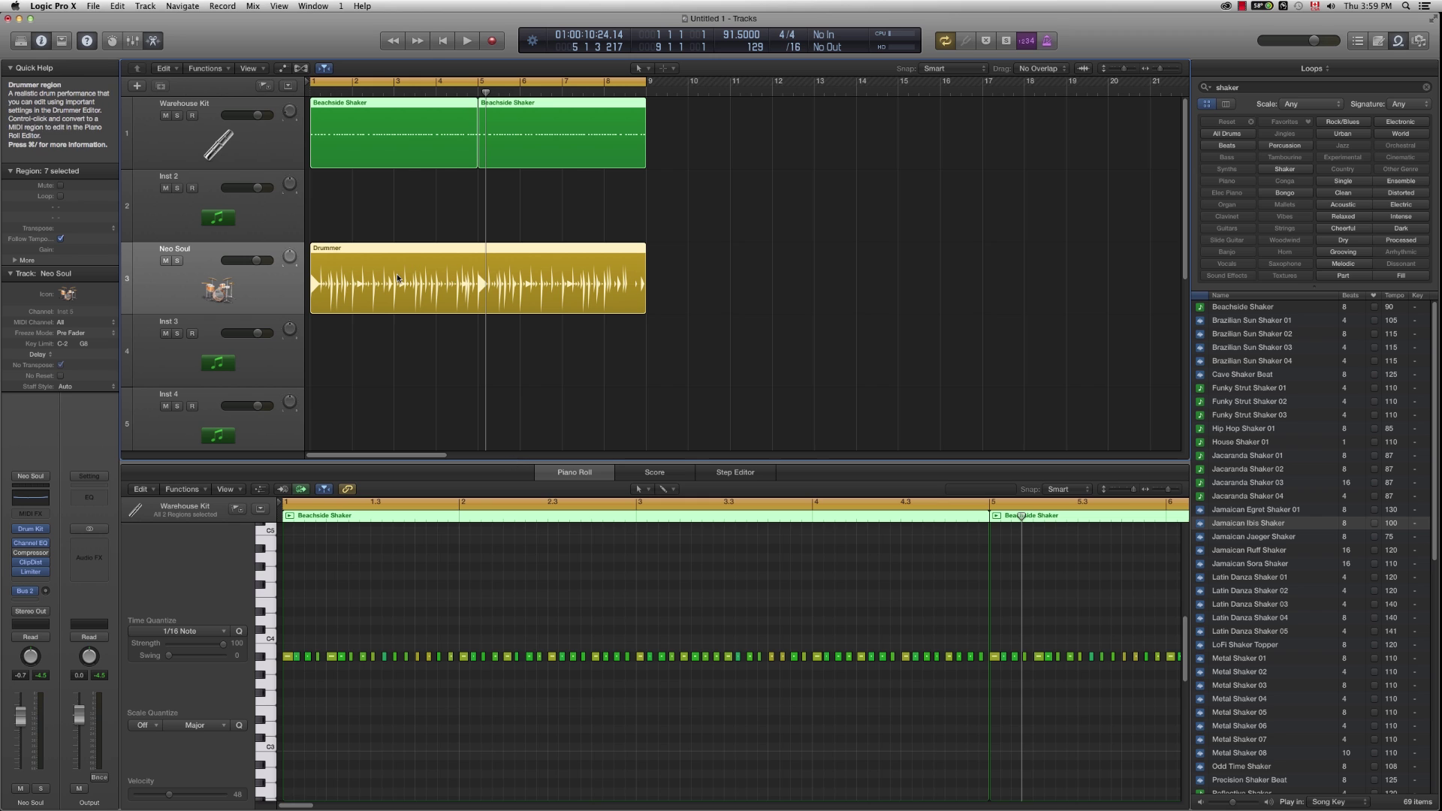
key(e)
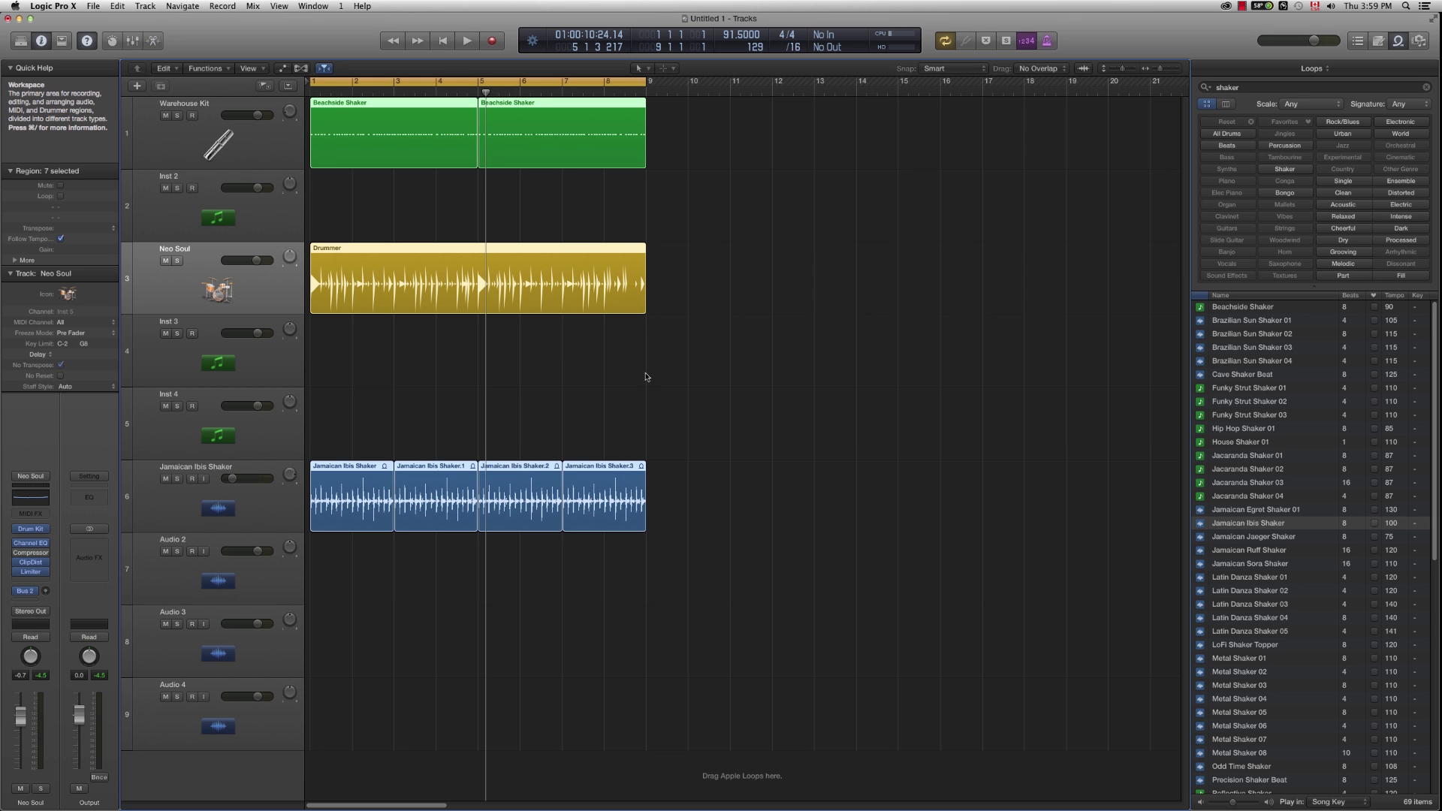
click(669, 374)
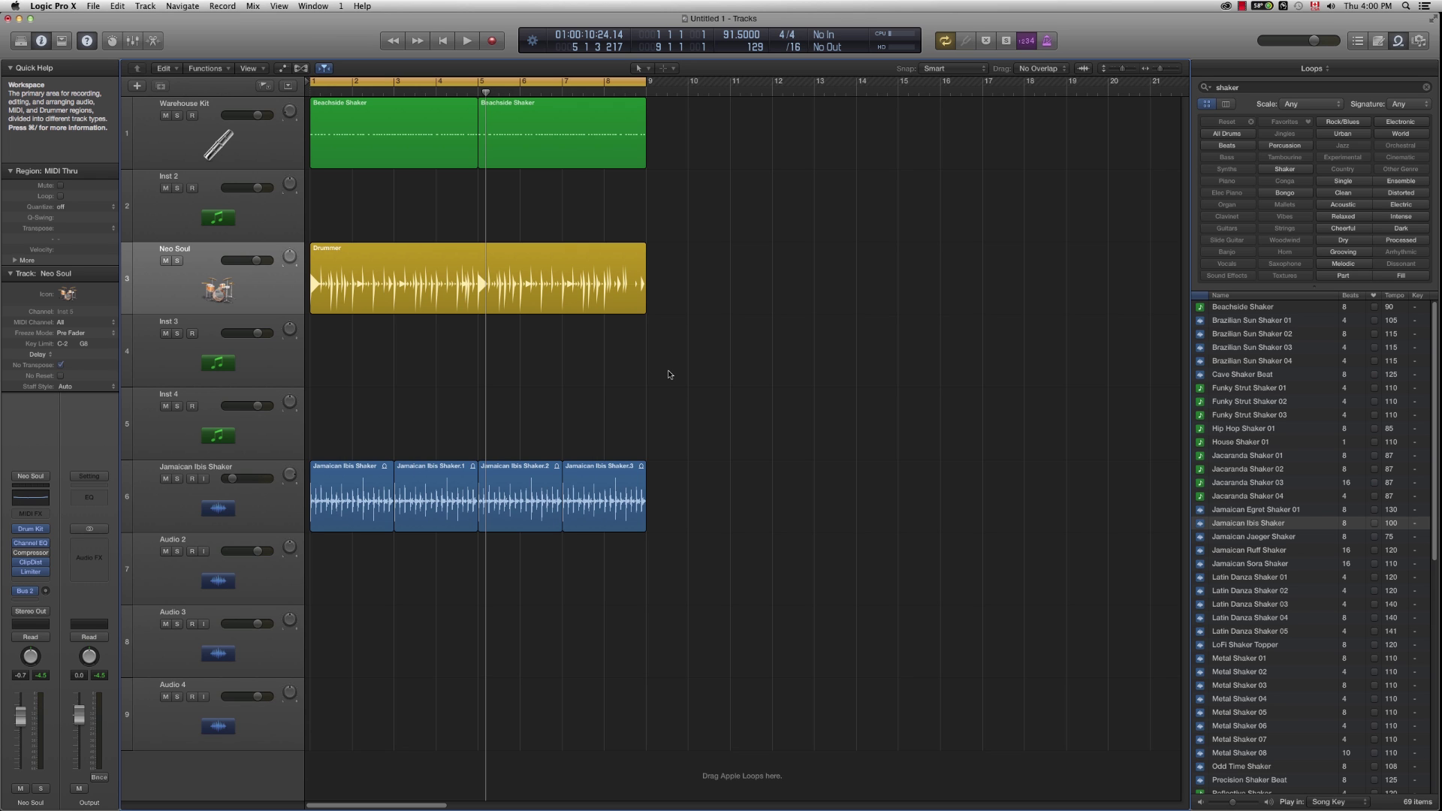
key(super+a)
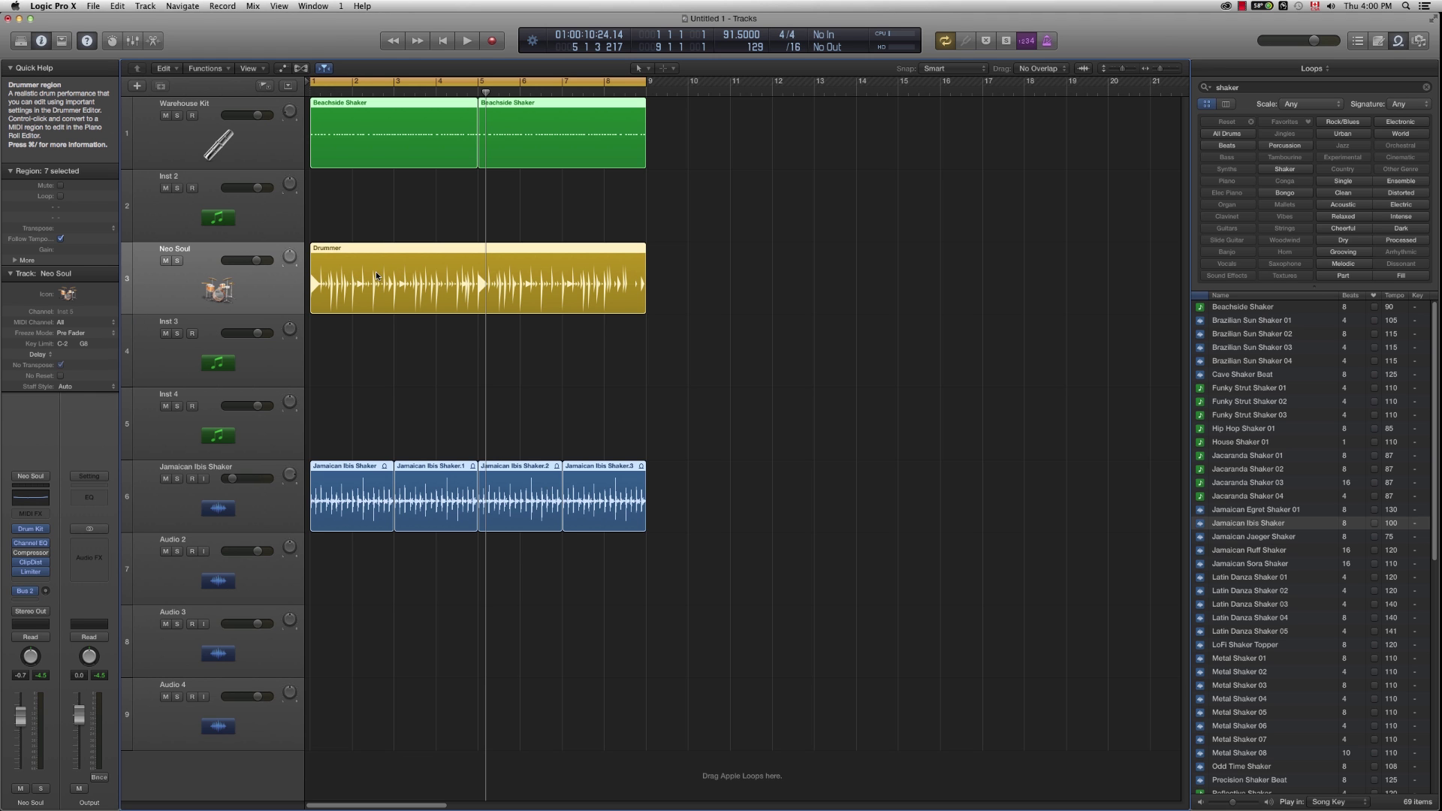
drag(349, 276, 687, 279)
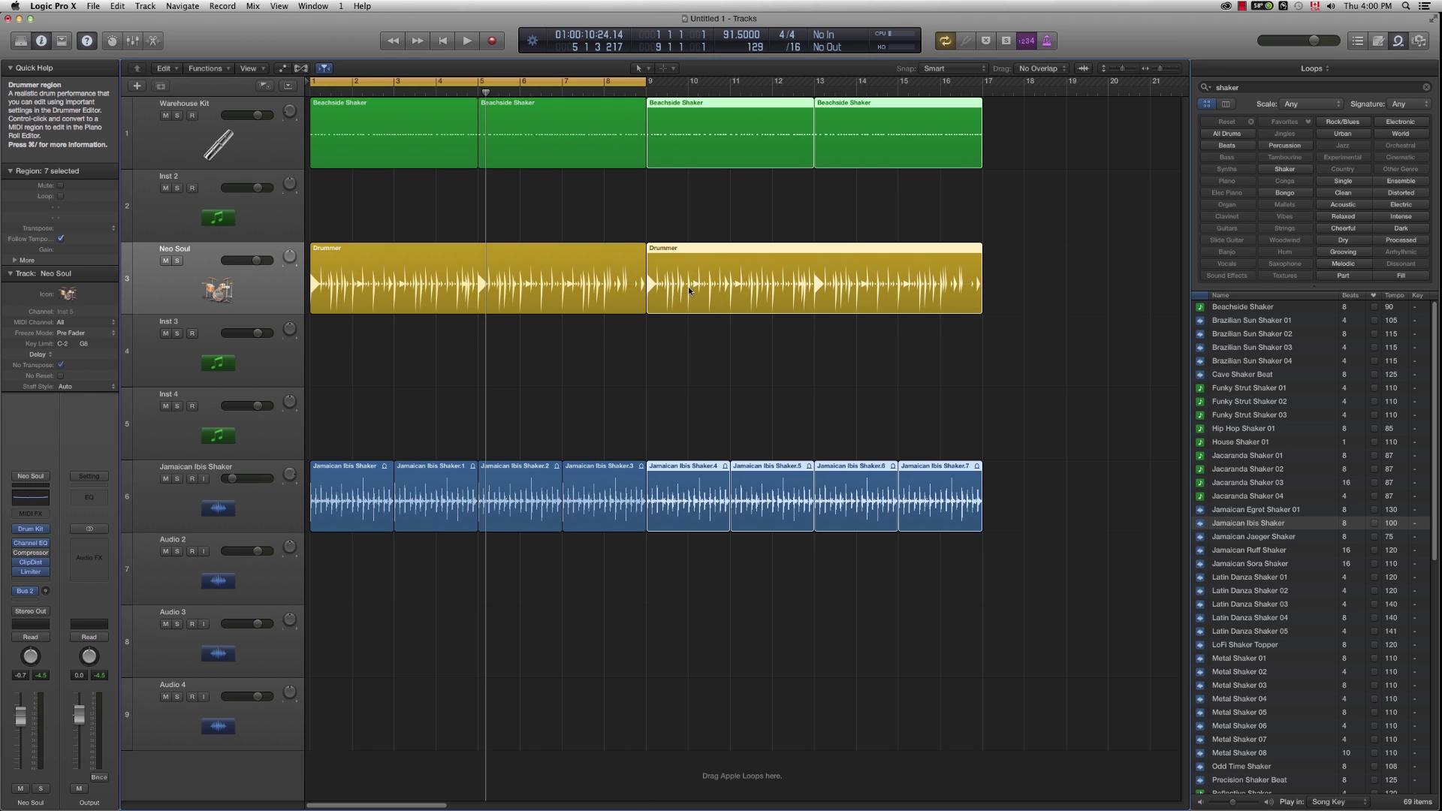
Step: Move the cycle range to bars 9 to 17 and make the copied Drummer region fully complex at maximum loudness
drag(450, 84, 760, 93)
click(814, 222)
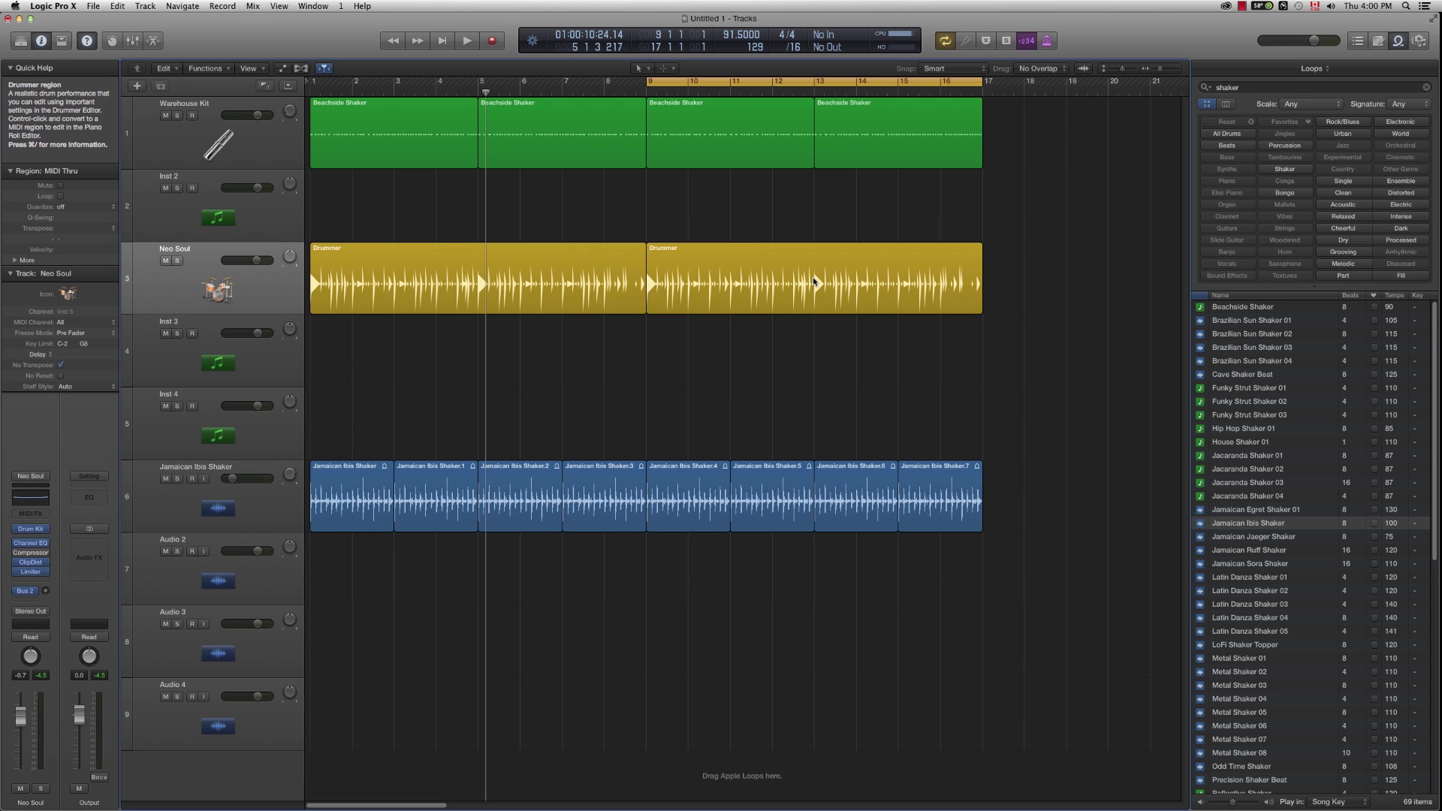
double_click(814, 282)
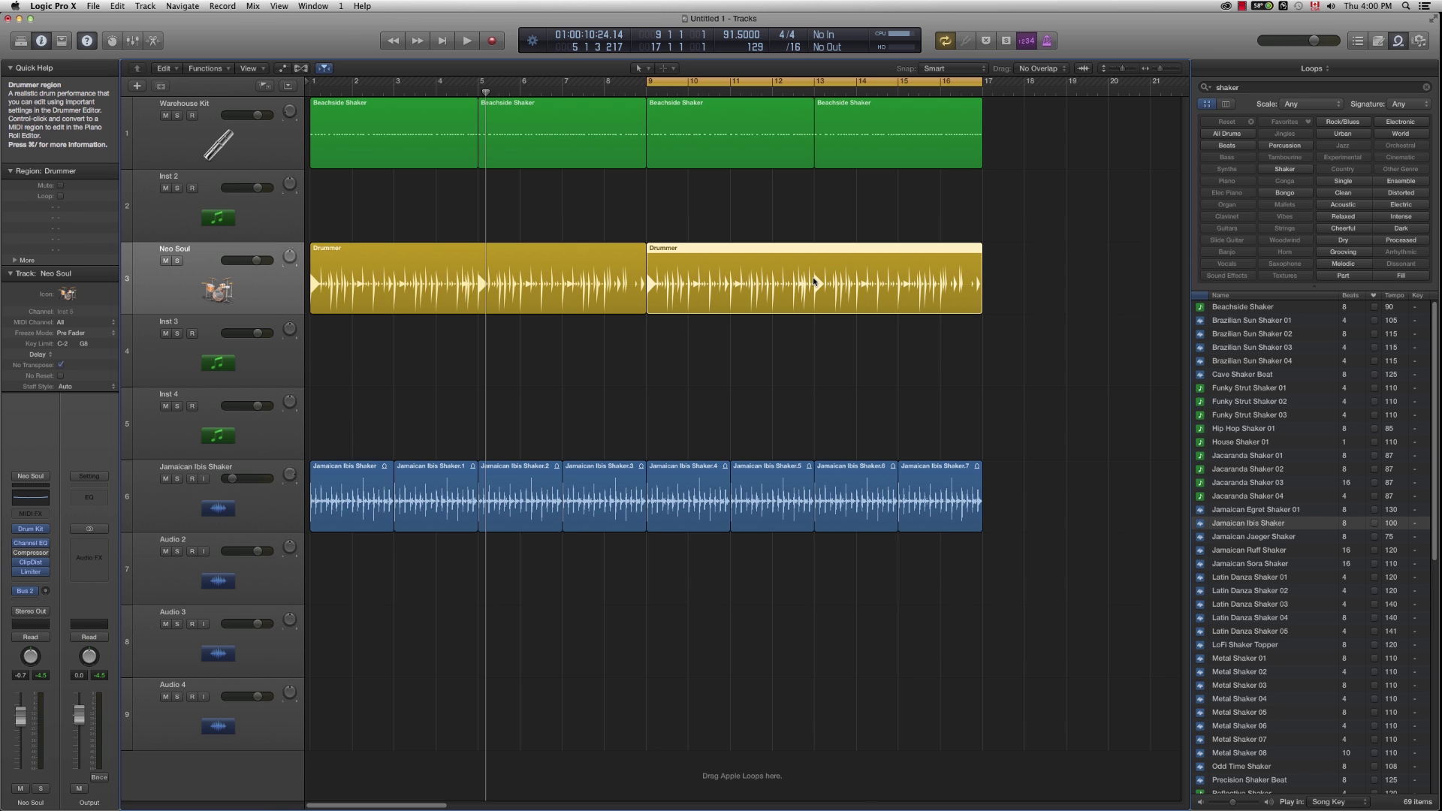
drag(462, 641, 493, 641)
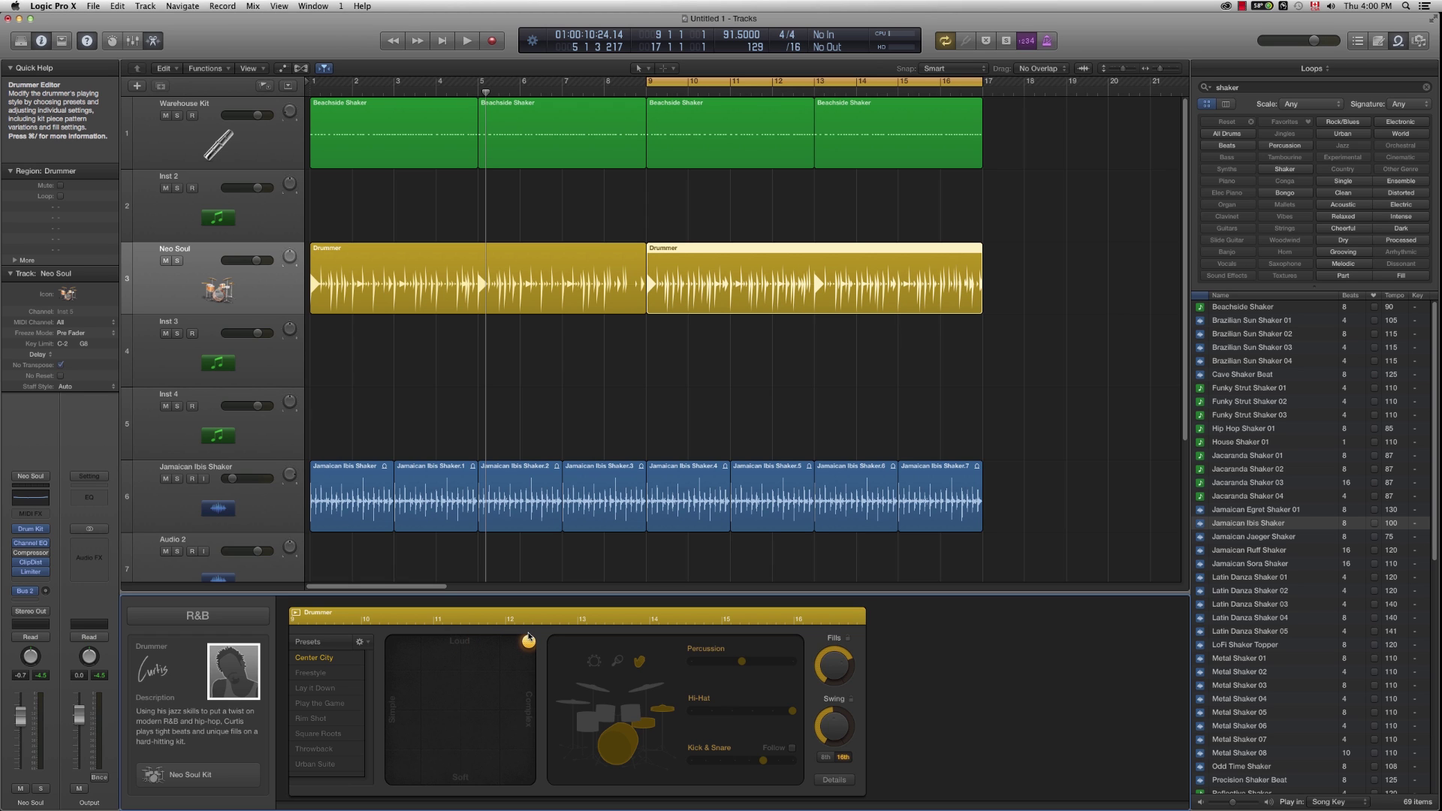
Step: Play back the copied section from bar 9 and stop after a couple of bars
click(649, 419)
key(space)
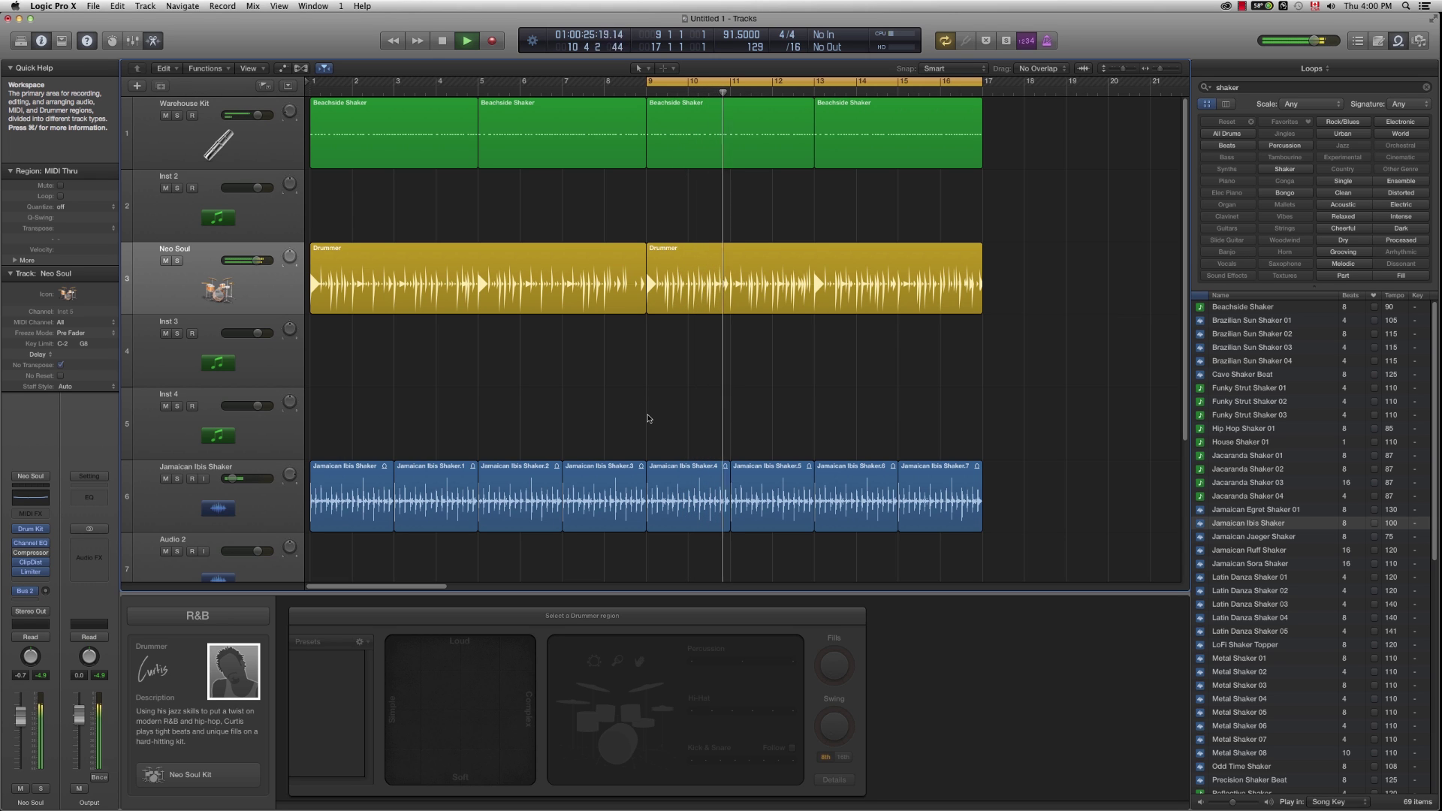
key(space)
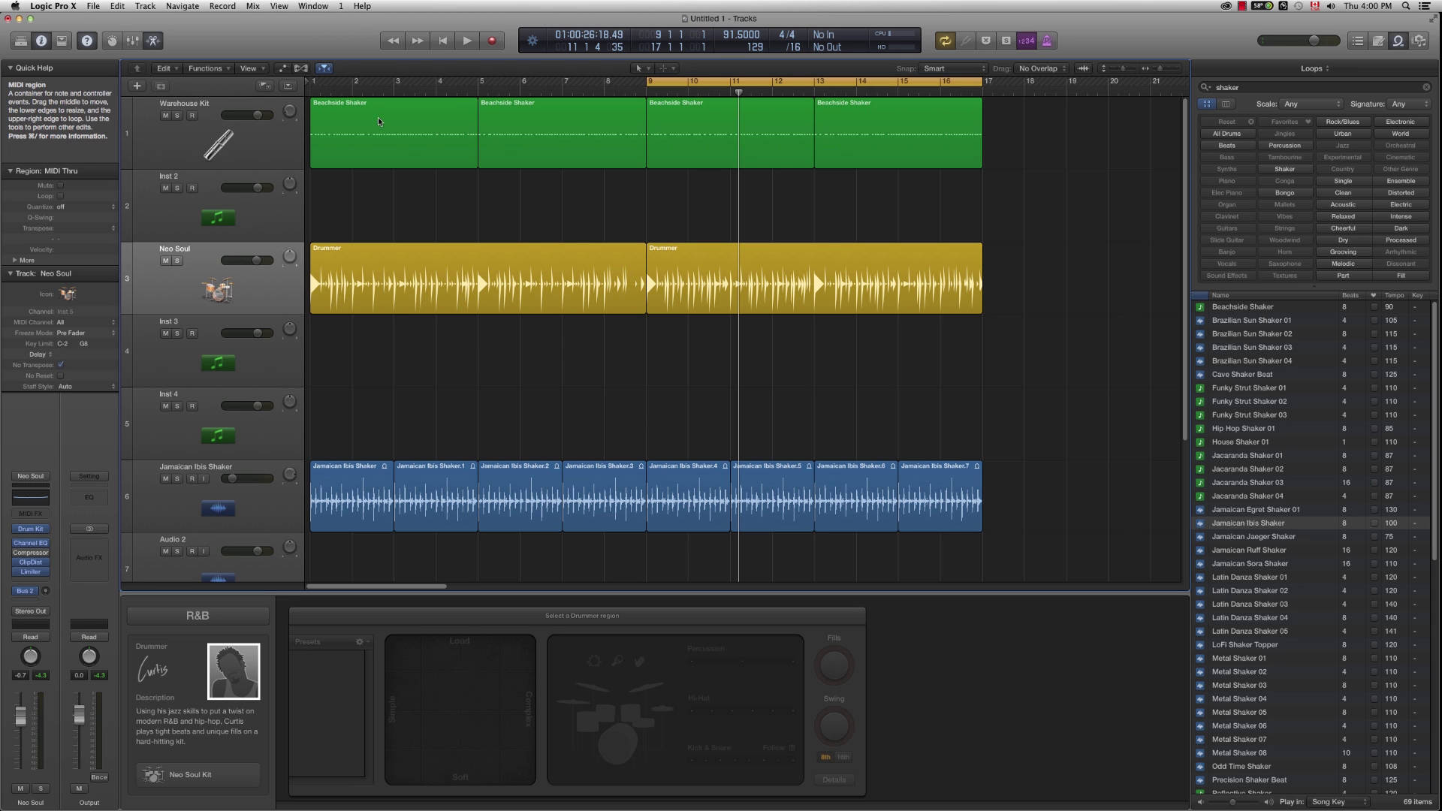
Step: Return the cycle range to bars 1 to 9 and reduce the track heights so that all tracks fit
drag(311, 85, 646, 84)
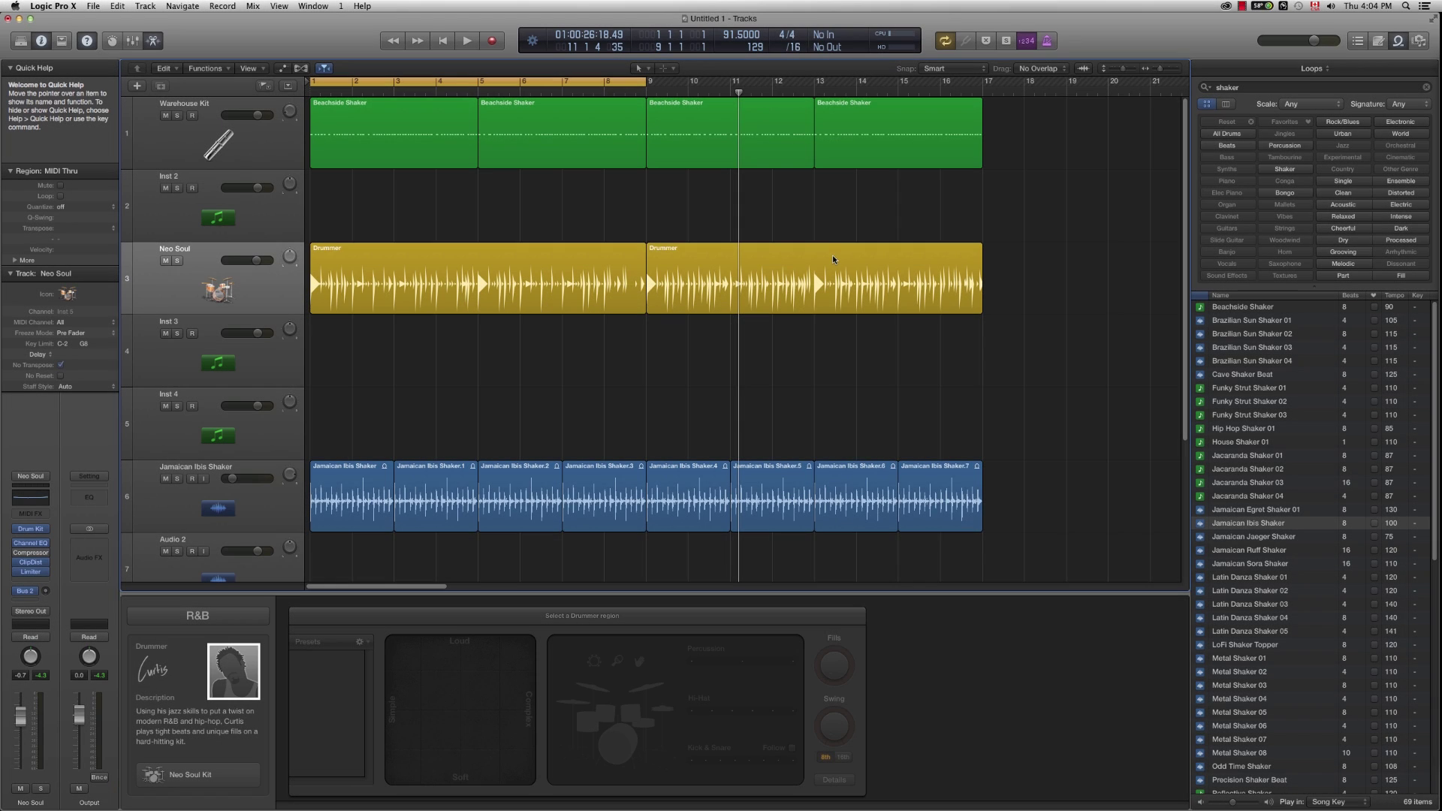
scroll(701, 383, down, 4)
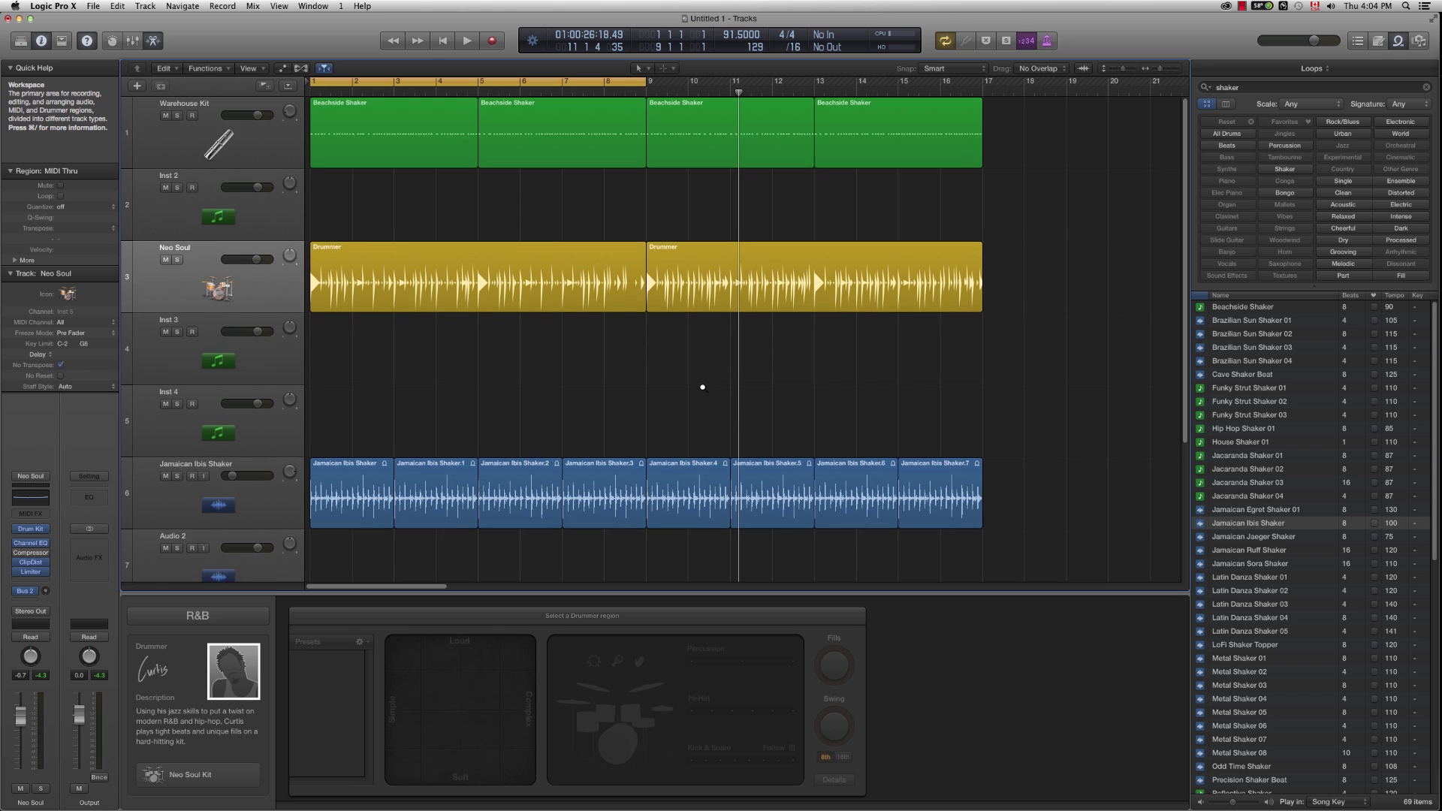
scroll(702, 384, down, 2)
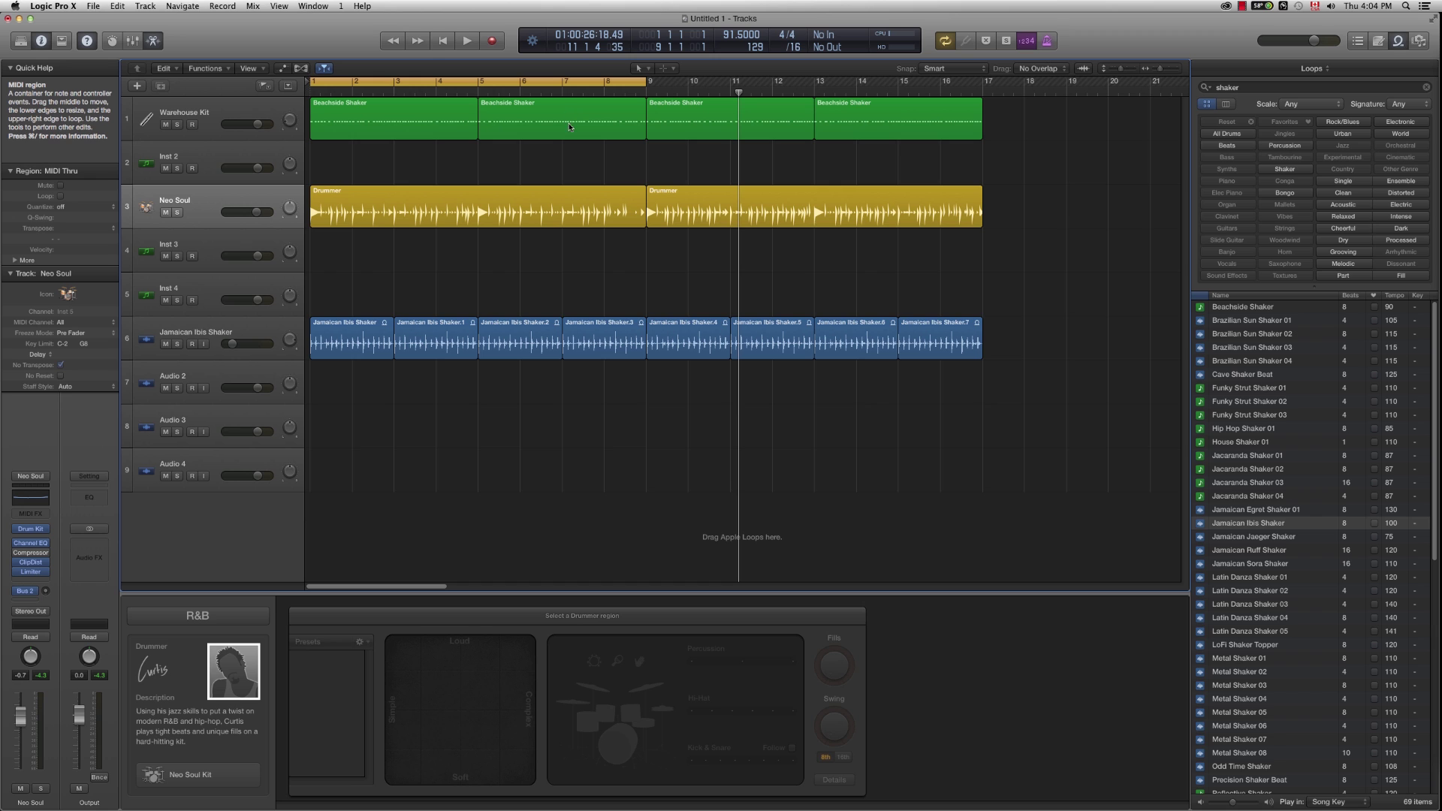
Step: Search the loops for "hip" and audition Atmosphere Beat, Black Tie Beat and Bongo Room Beat with the preview volume at -14.7 dB
click(1426, 88)
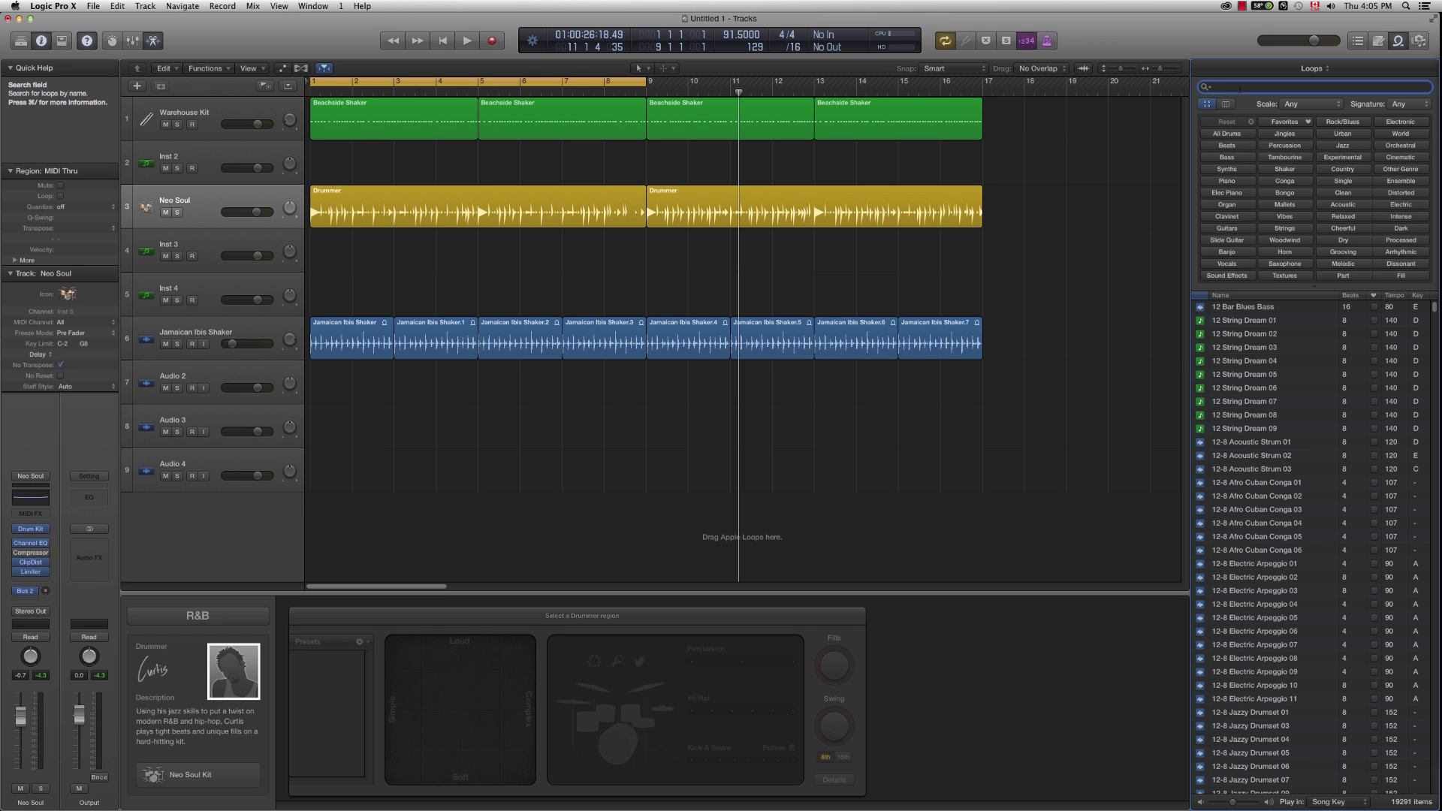
text(hip)
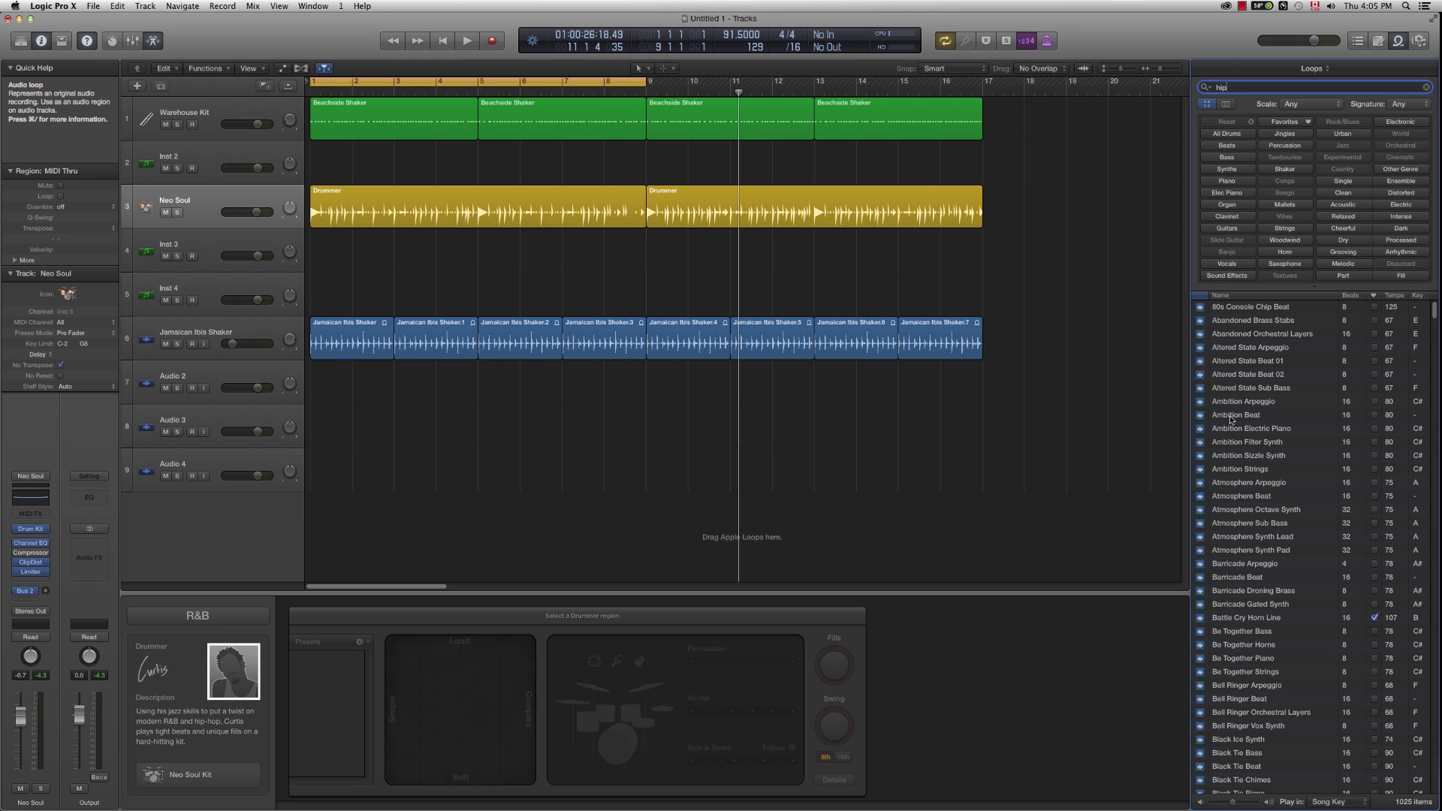
click(1269, 499)
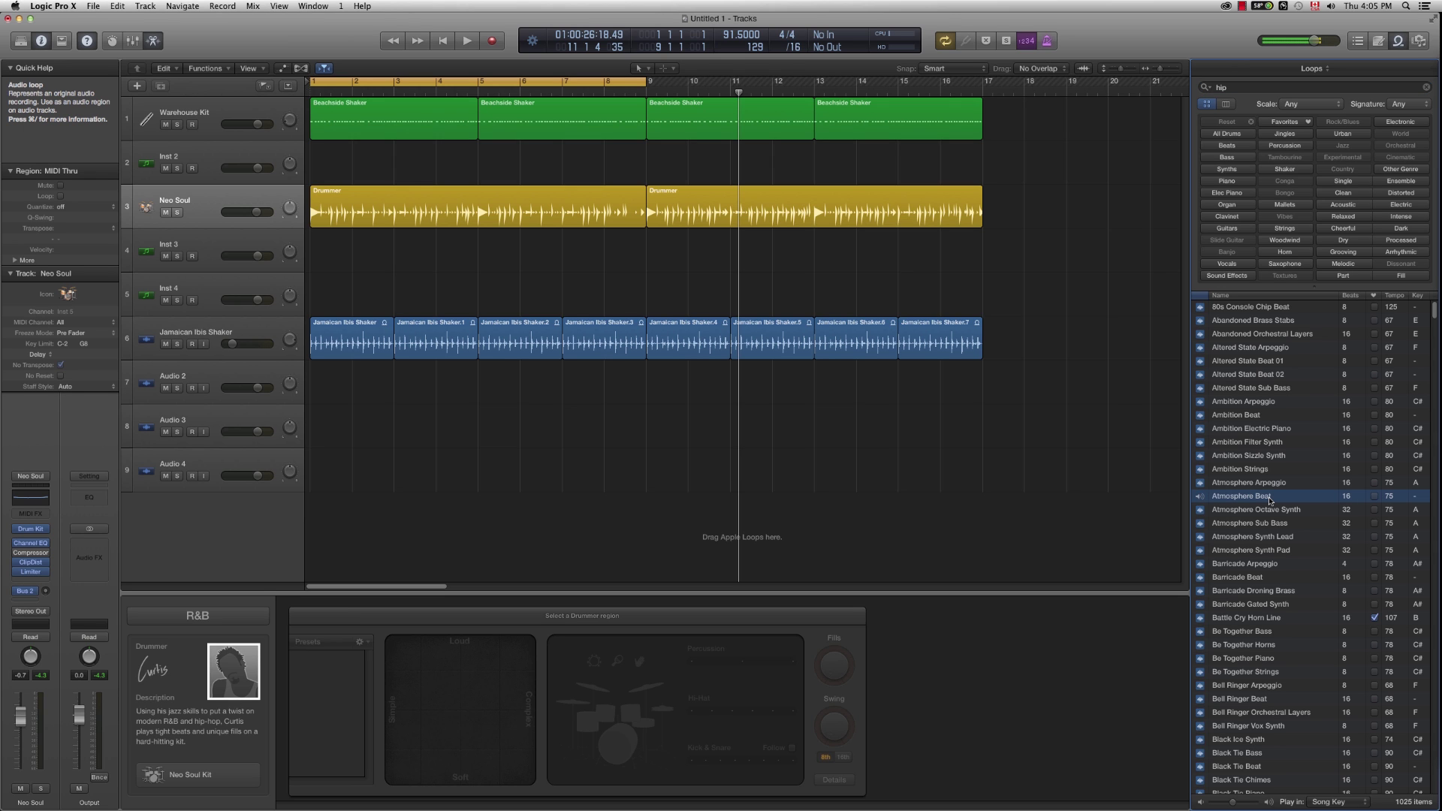
drag(1231, 805, 1225, 805)
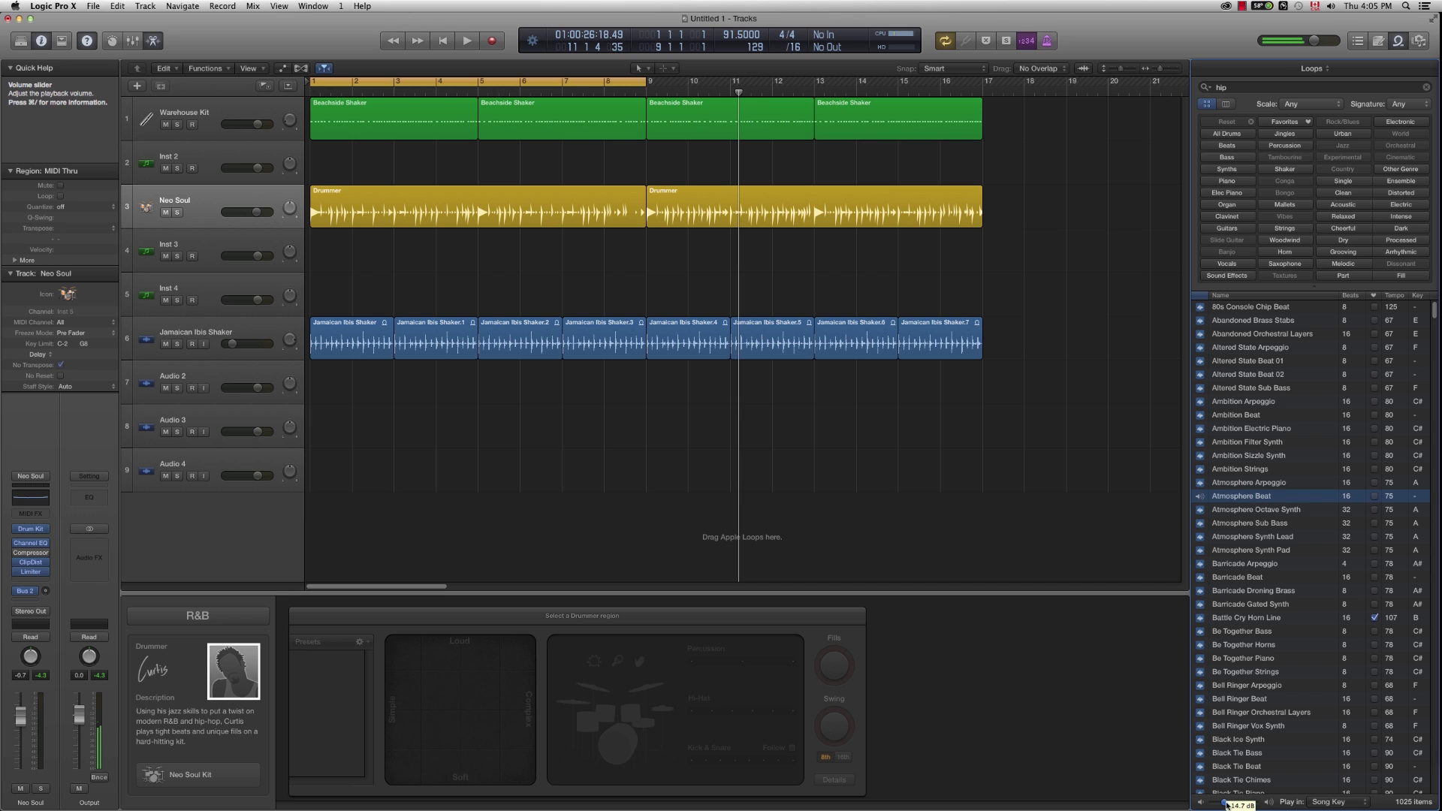
click(1238, 766)
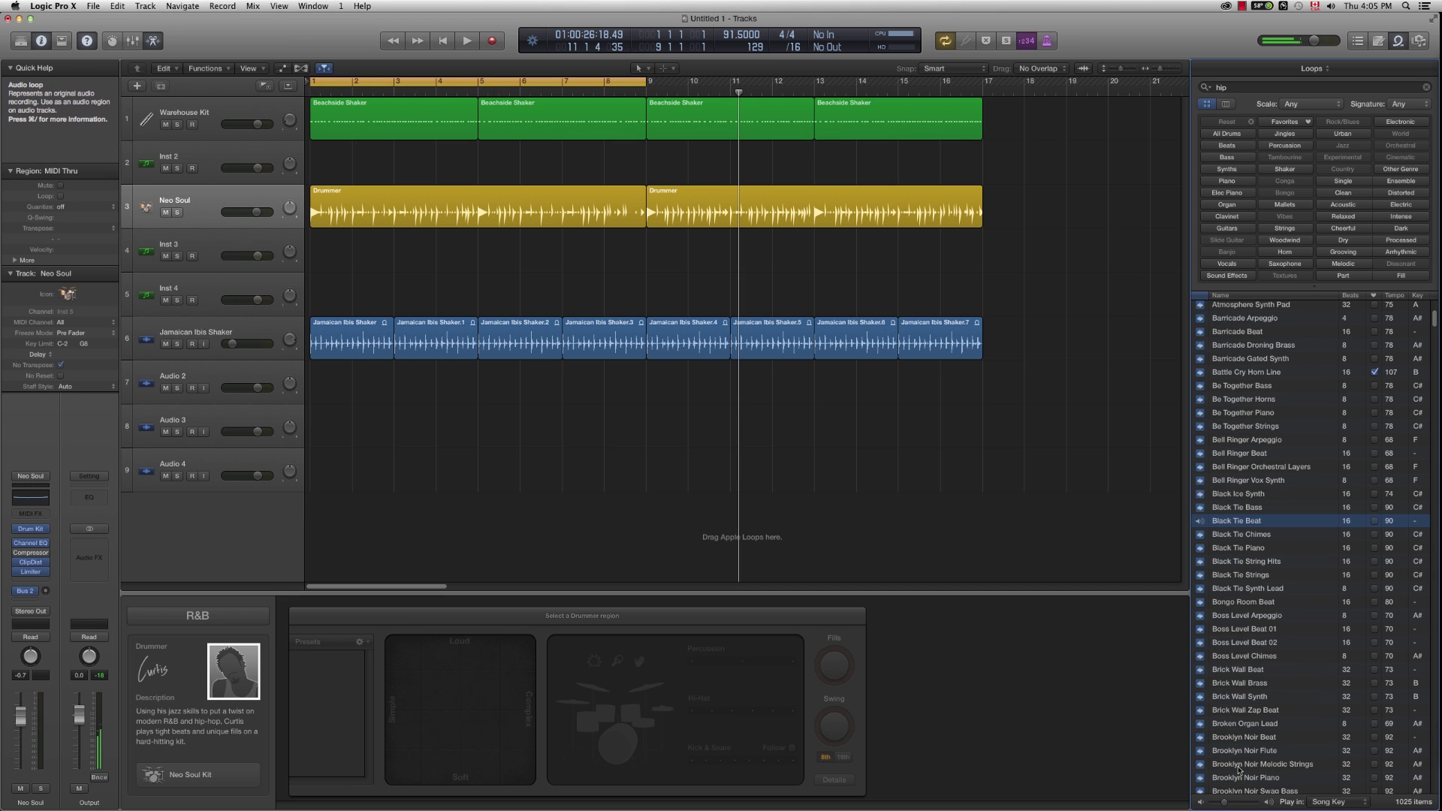
scroll(1237, 762, down, 5)
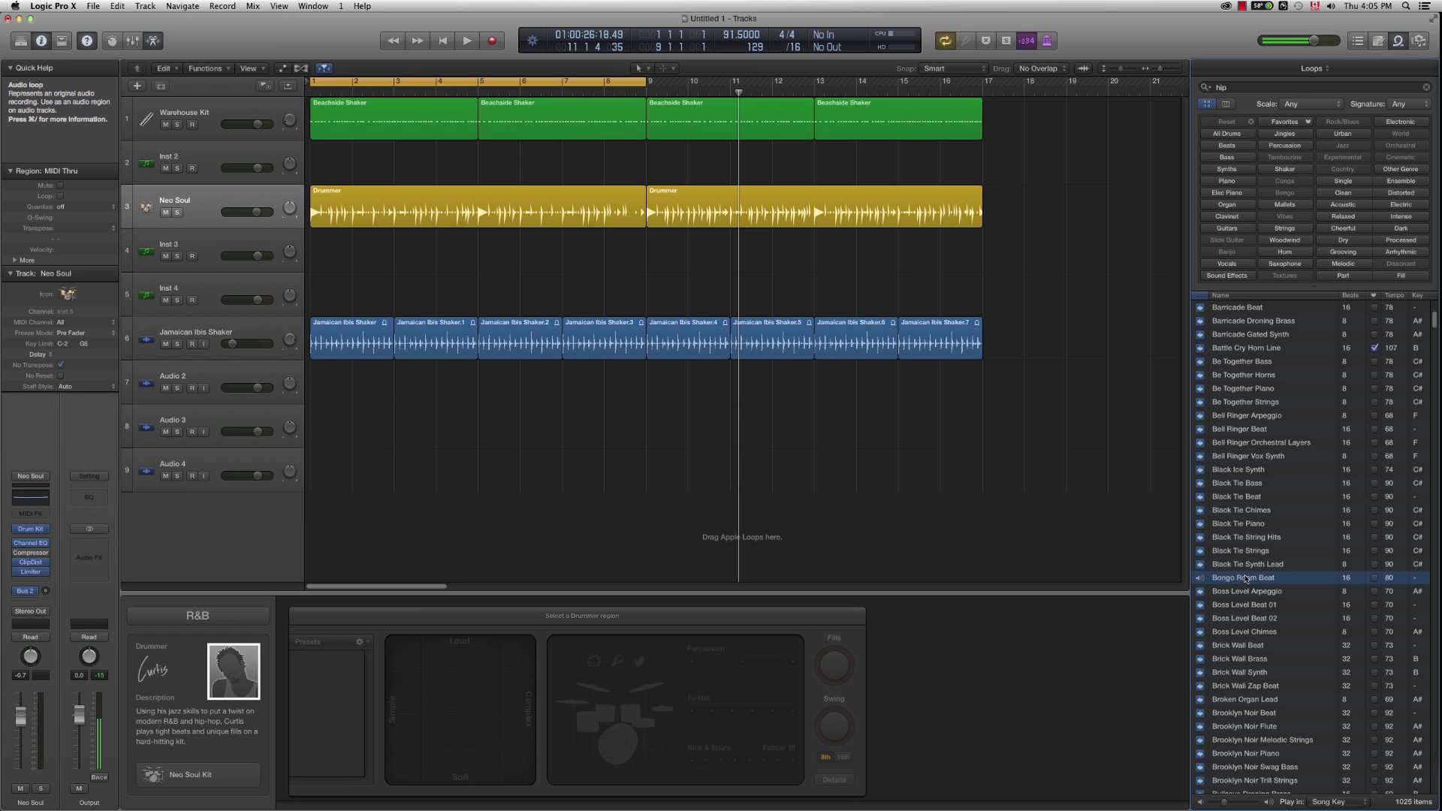
Step: Play the arrangement briefly from the start, and place the Bongo Room Beat loop on the Audio 2 track at bar 1
key(Return)
key(space)
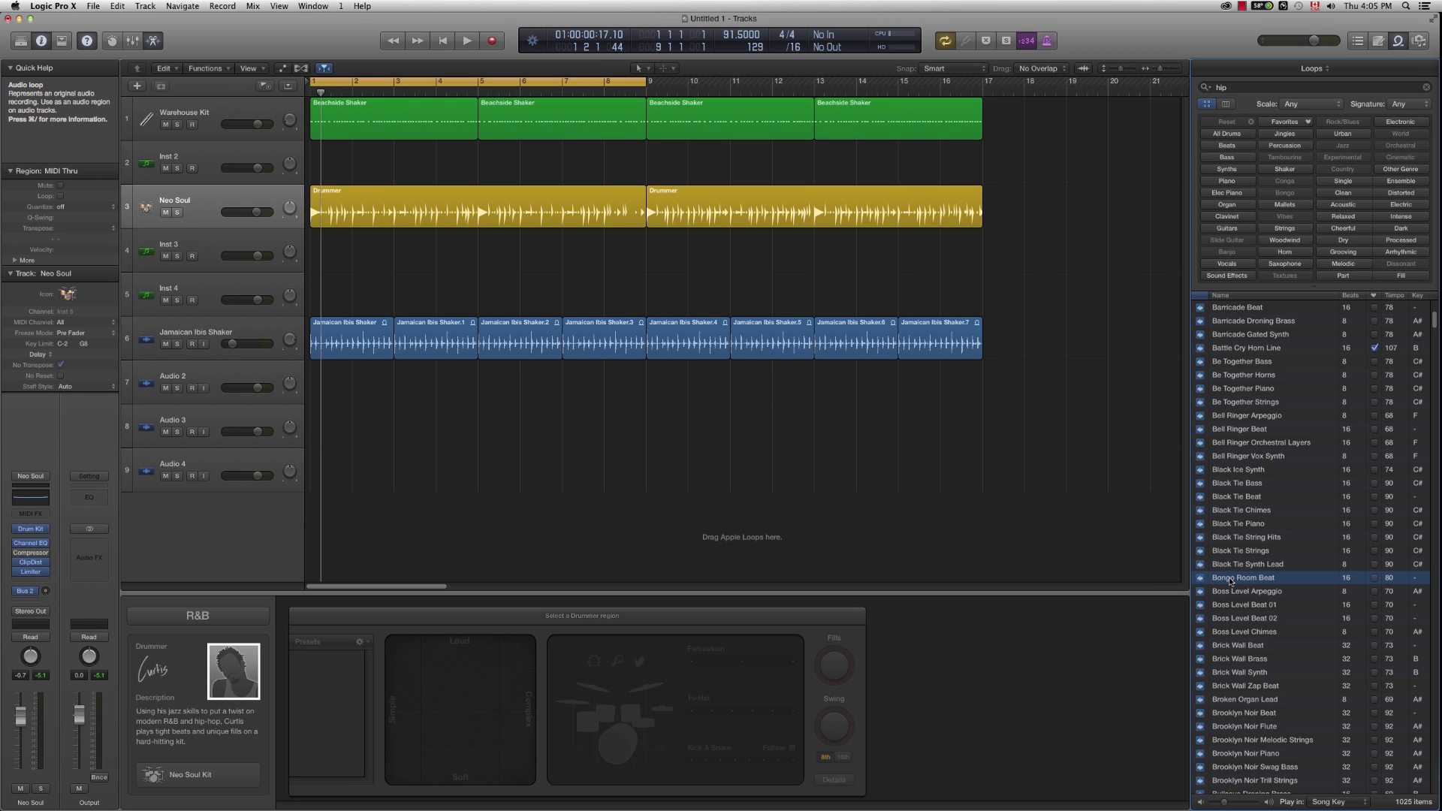
drag(1227, 579, 331, 399)
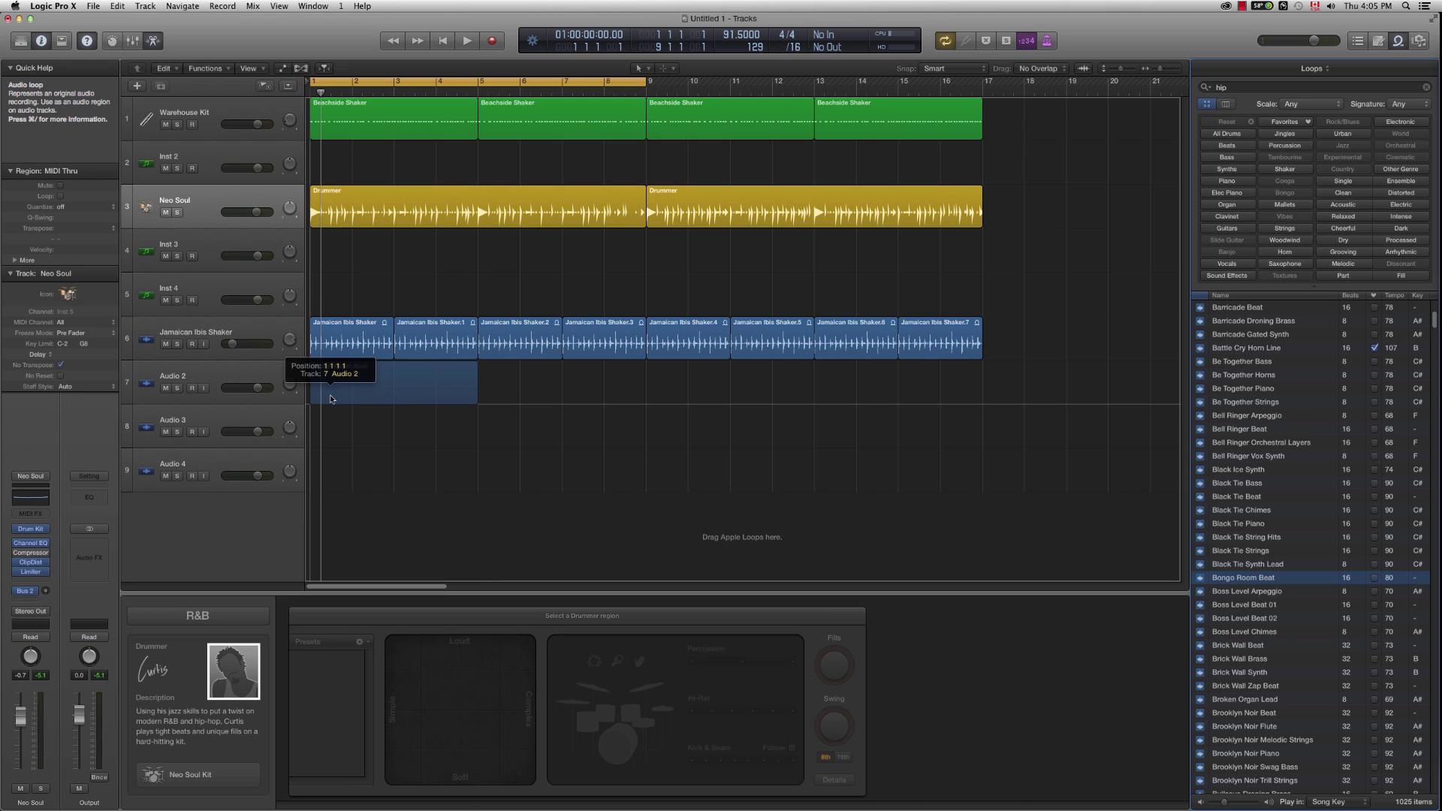
key(e)
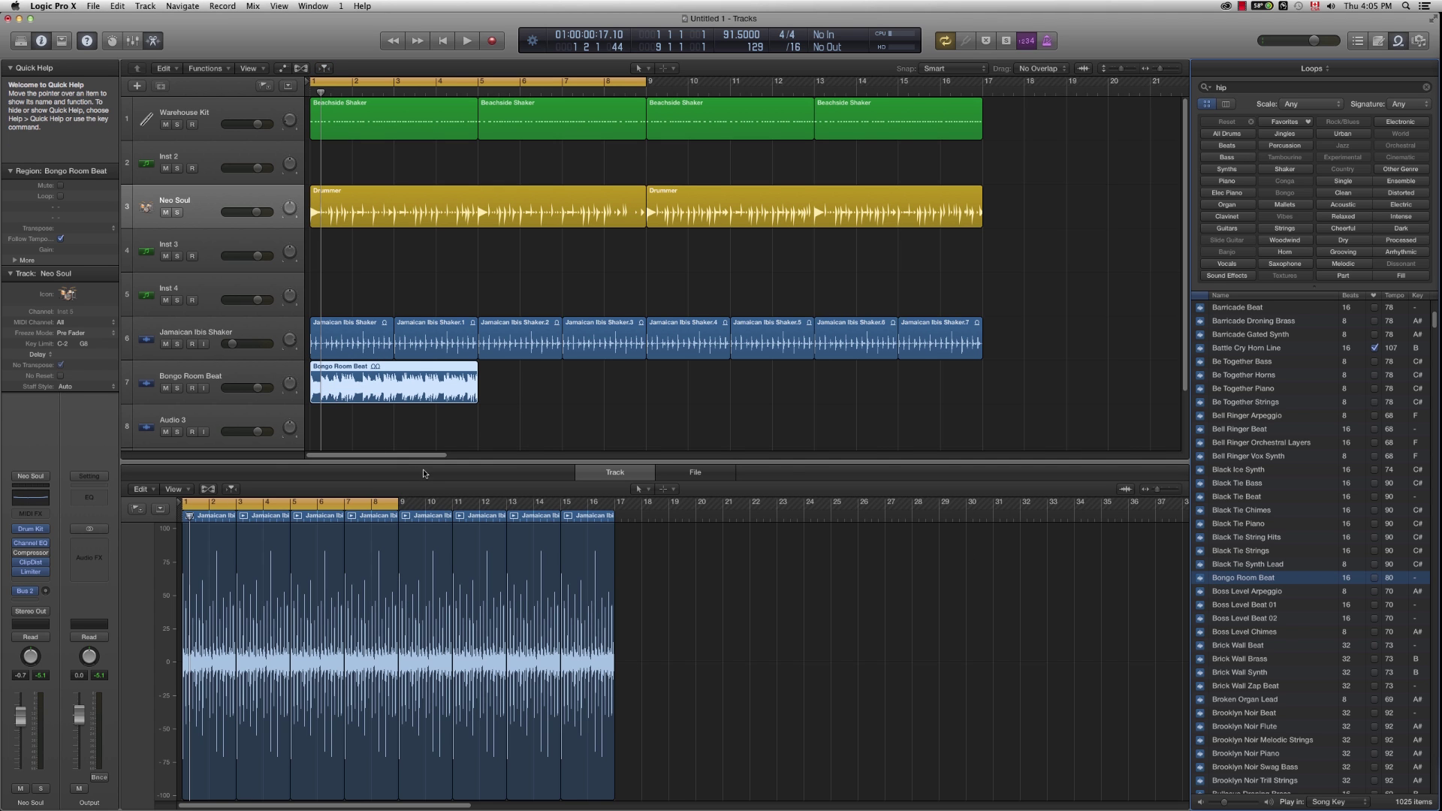
key(e)
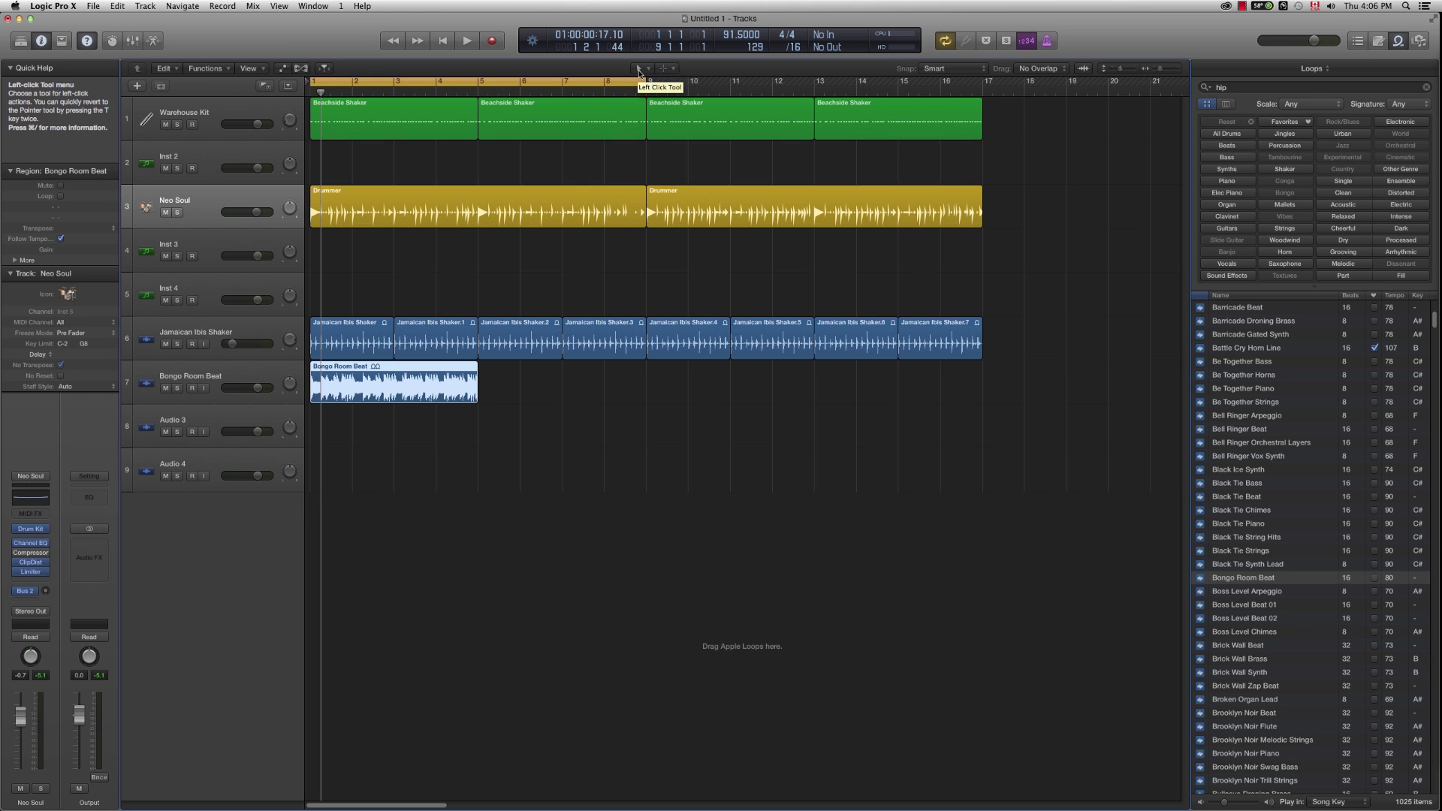
Step: Split the second Drummer region at bar 13 using a marquee selection of bars 13 to 17, and undo the split
drag(582, 199, 569, 257)
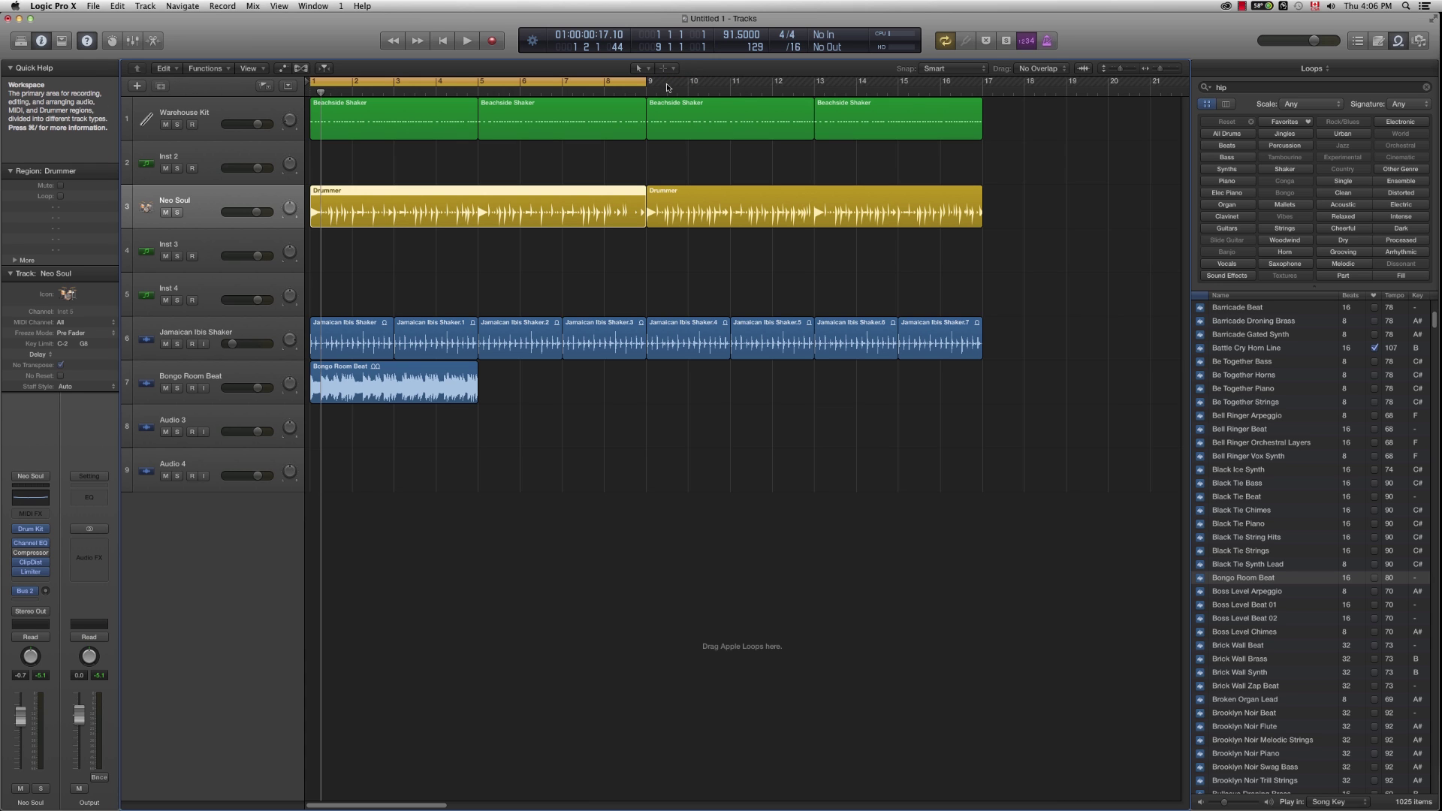
click(587, 266)
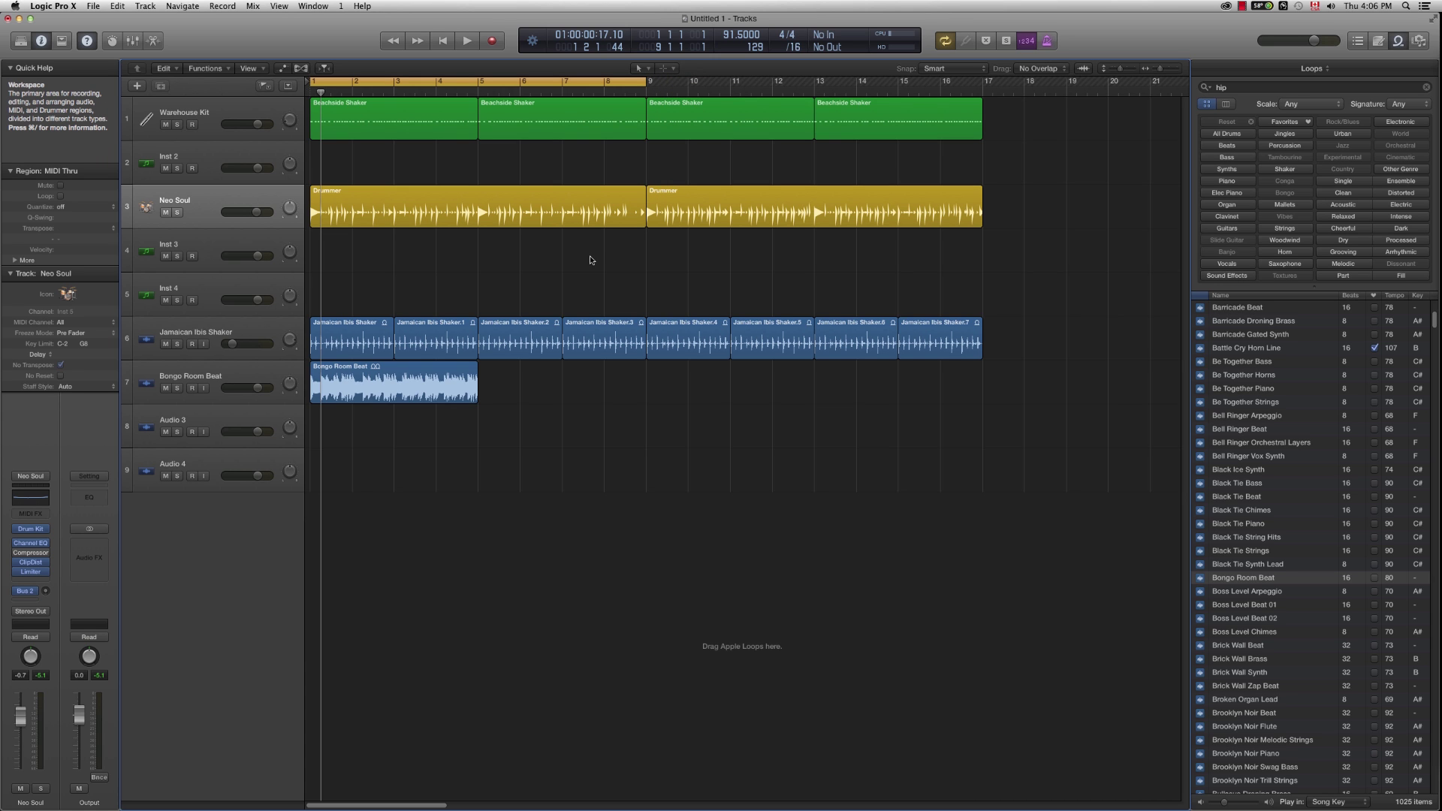
drag(815, 204, 980, 203)
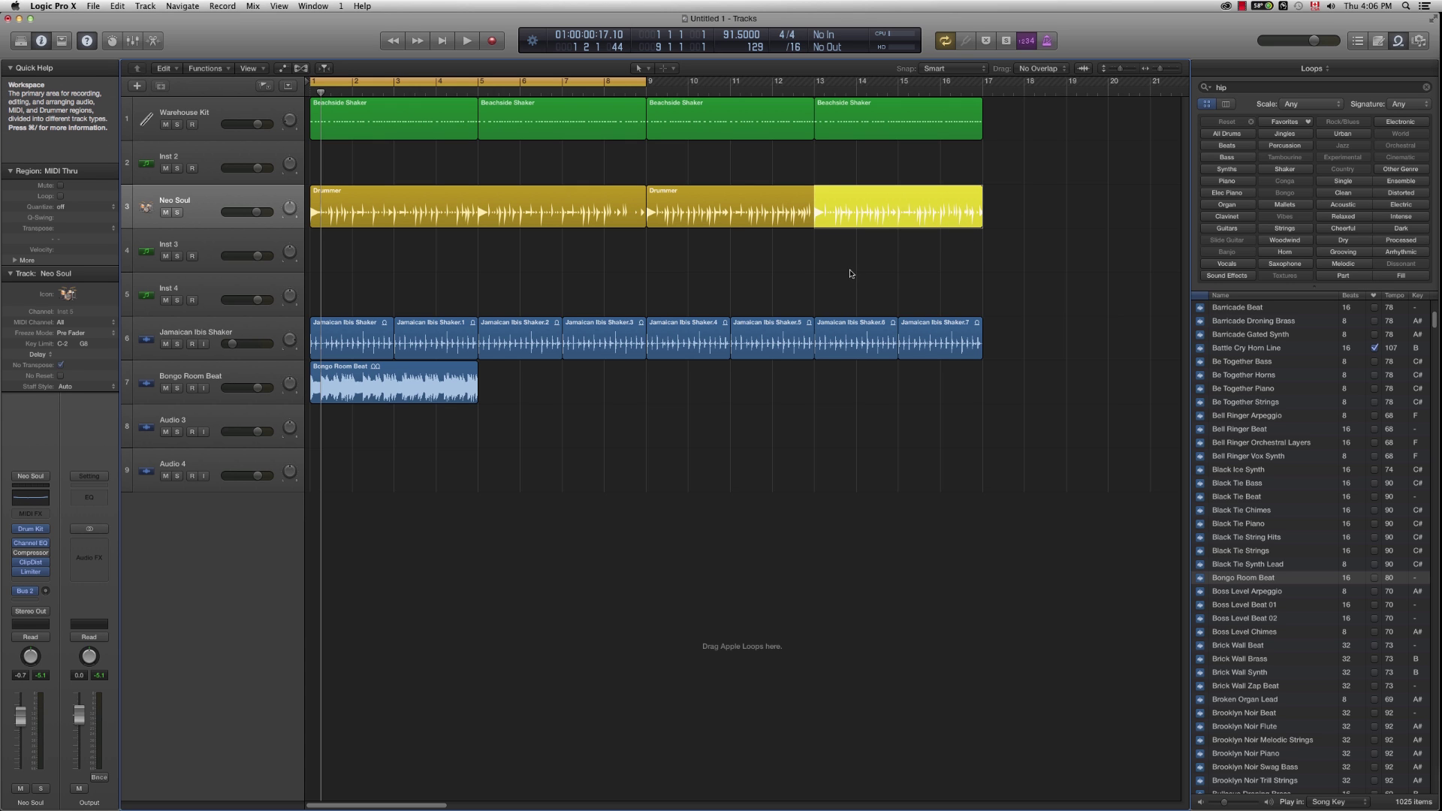
click(838, 275)
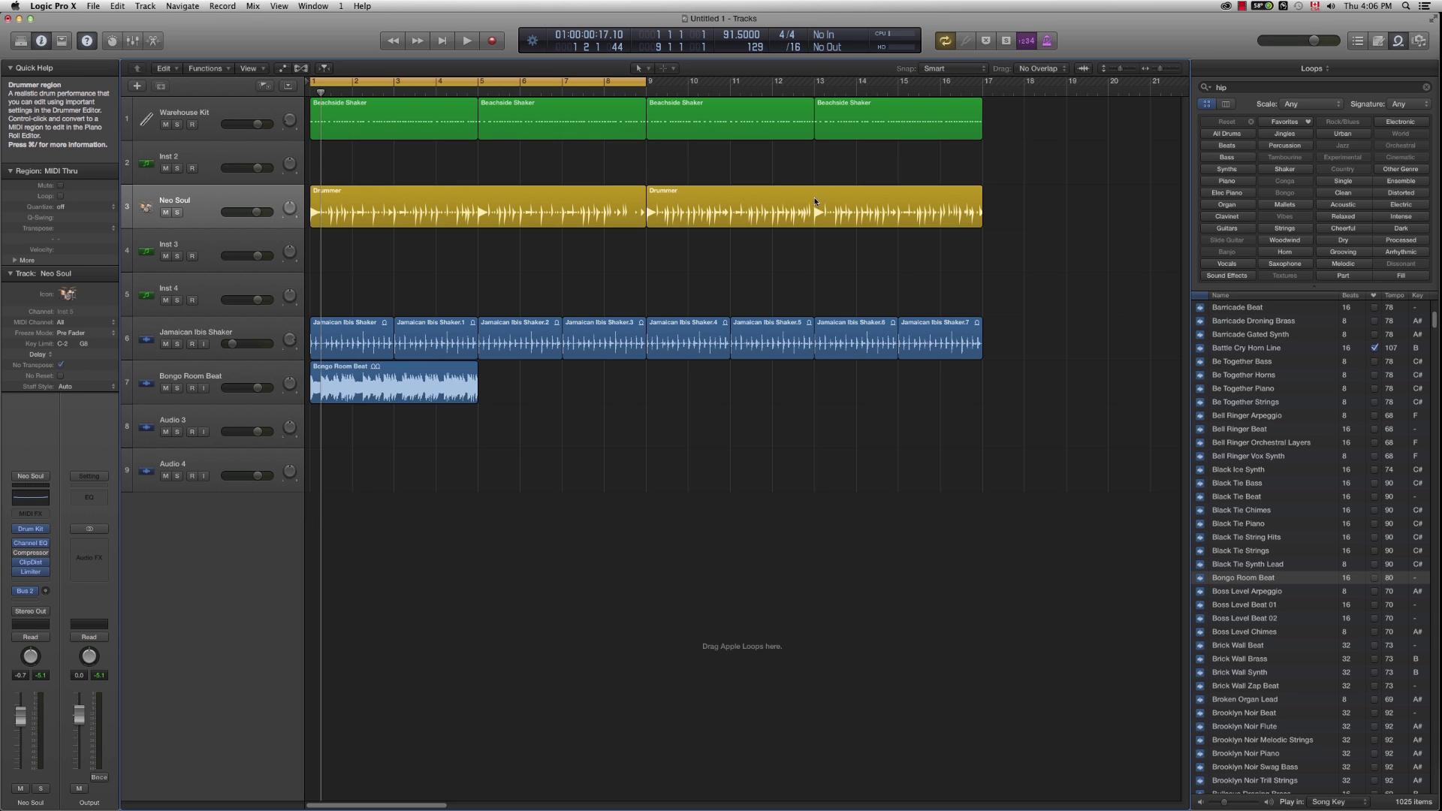
drag(814, 199, 982, 218)
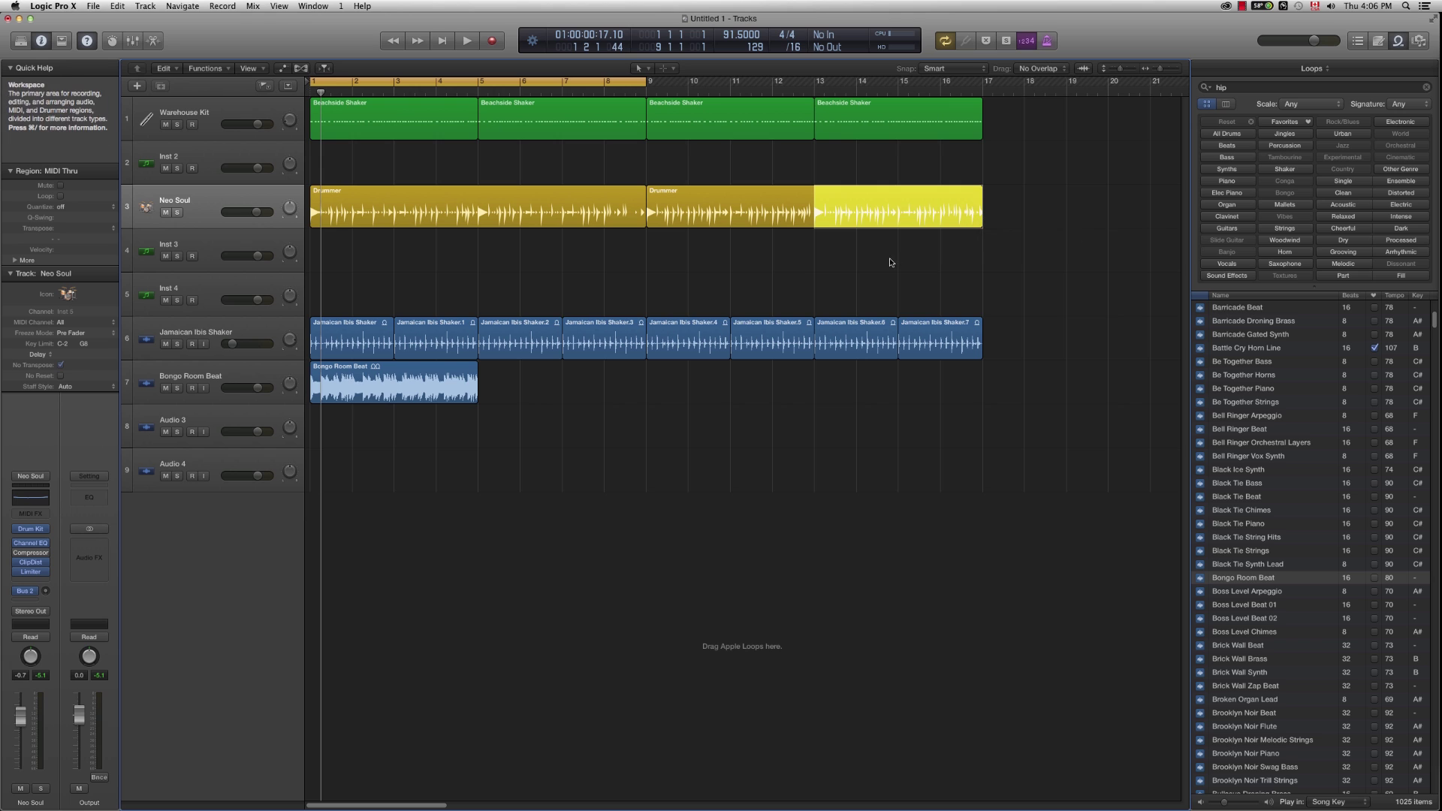
click(867, 211)
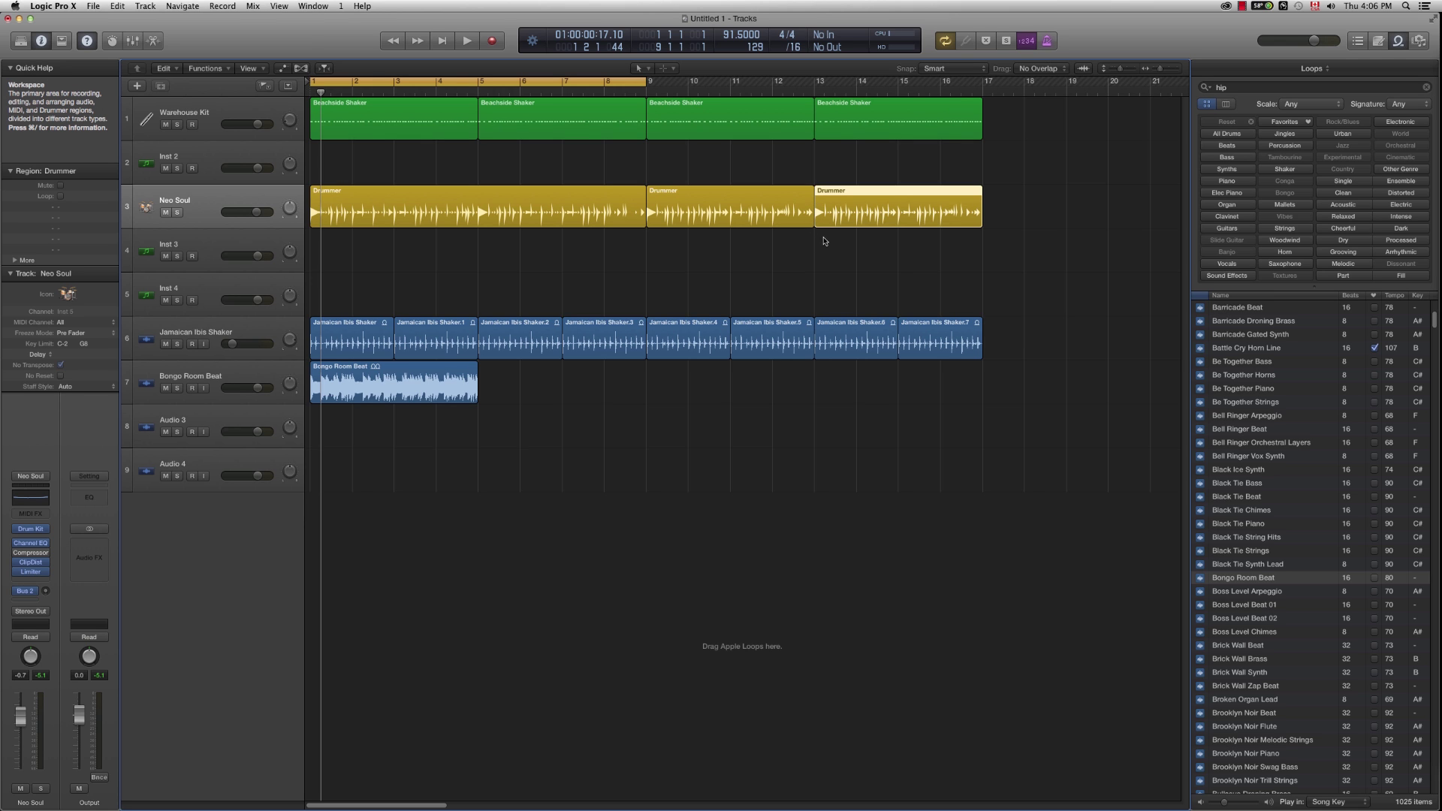
key(super+z)
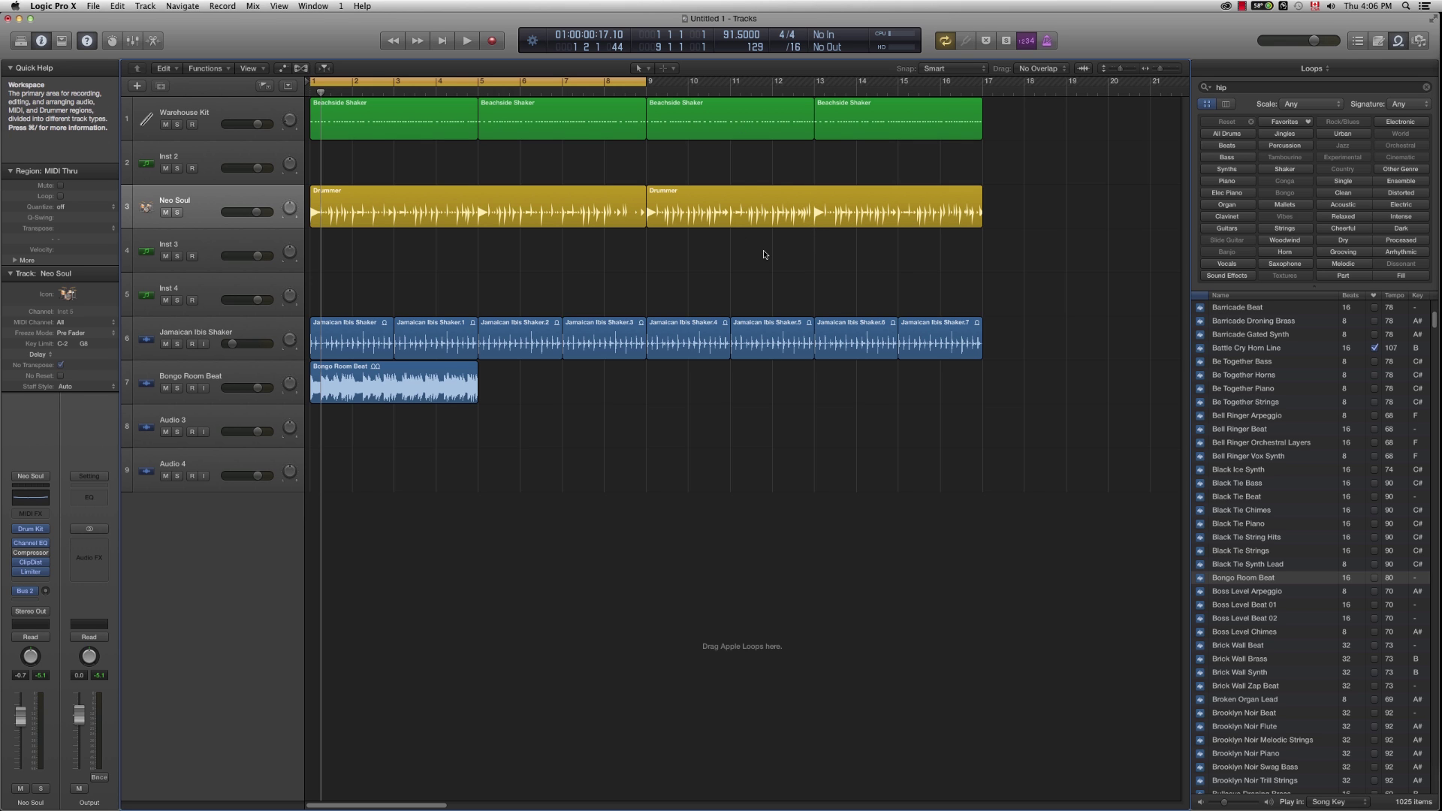
Step: Try moving bars 13 to 17 of the second Drummer region to bar 5 with a marquee selection, and undo the edit
click(665, 69)
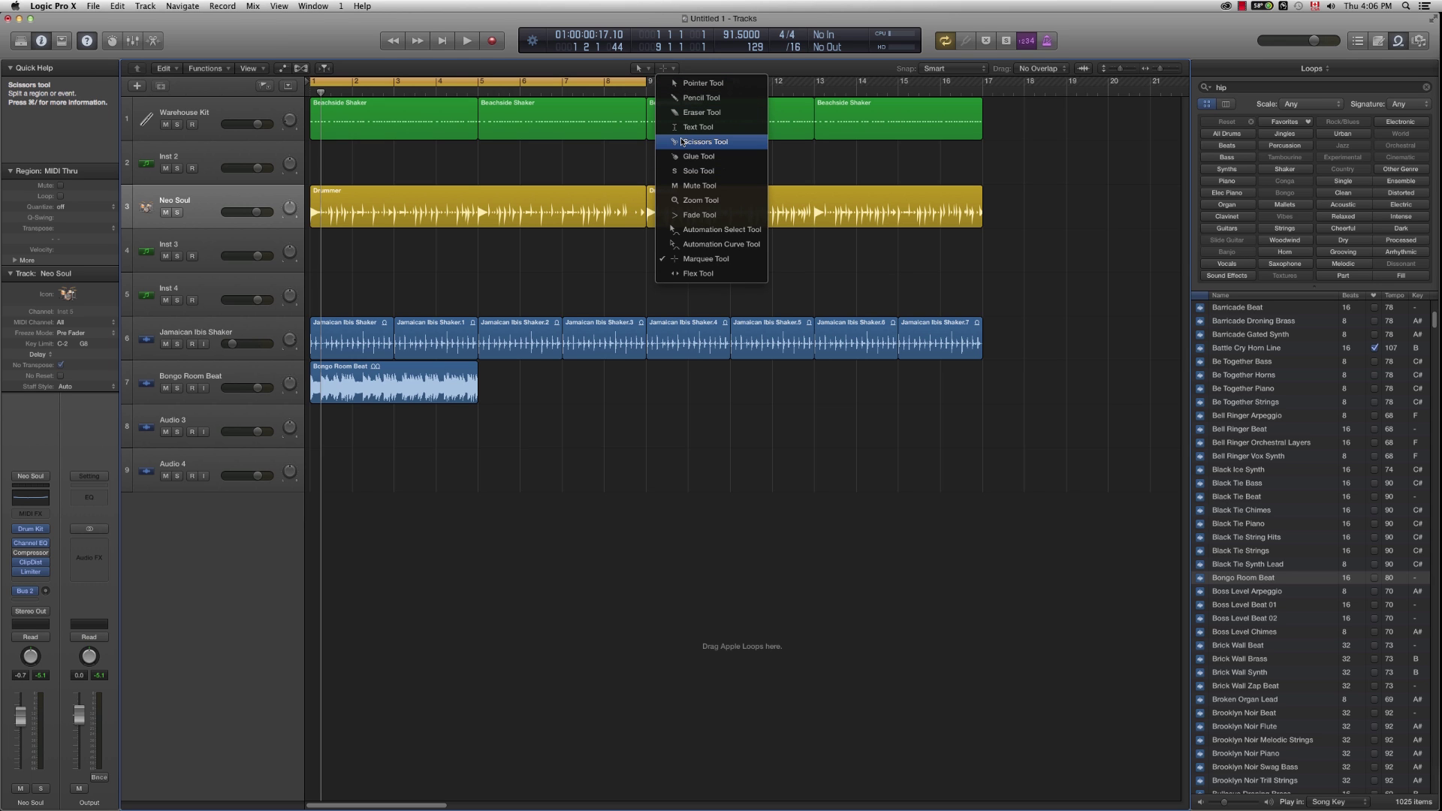
click(796, 286)
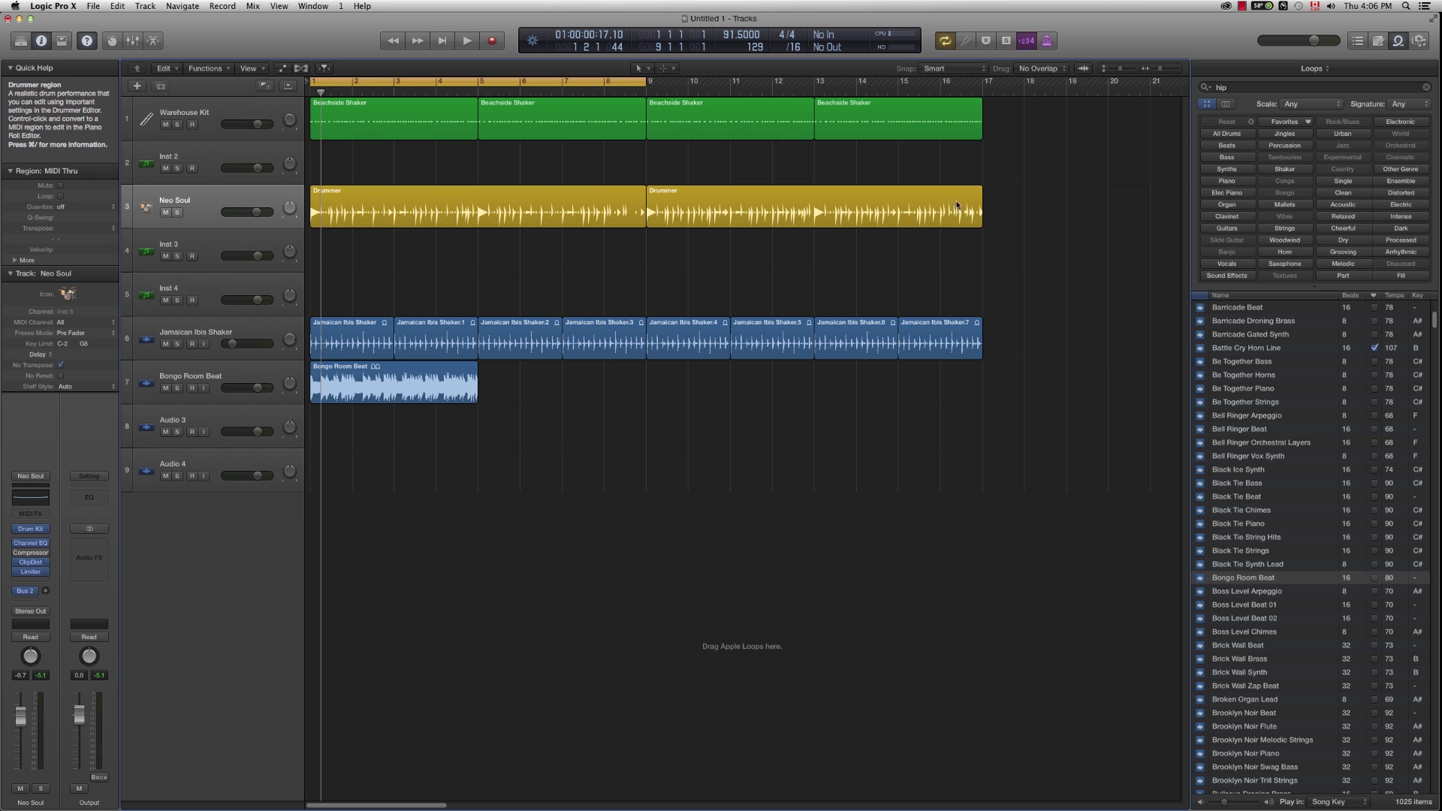
drag(982, 189, 510, 206)
click(846, 197)
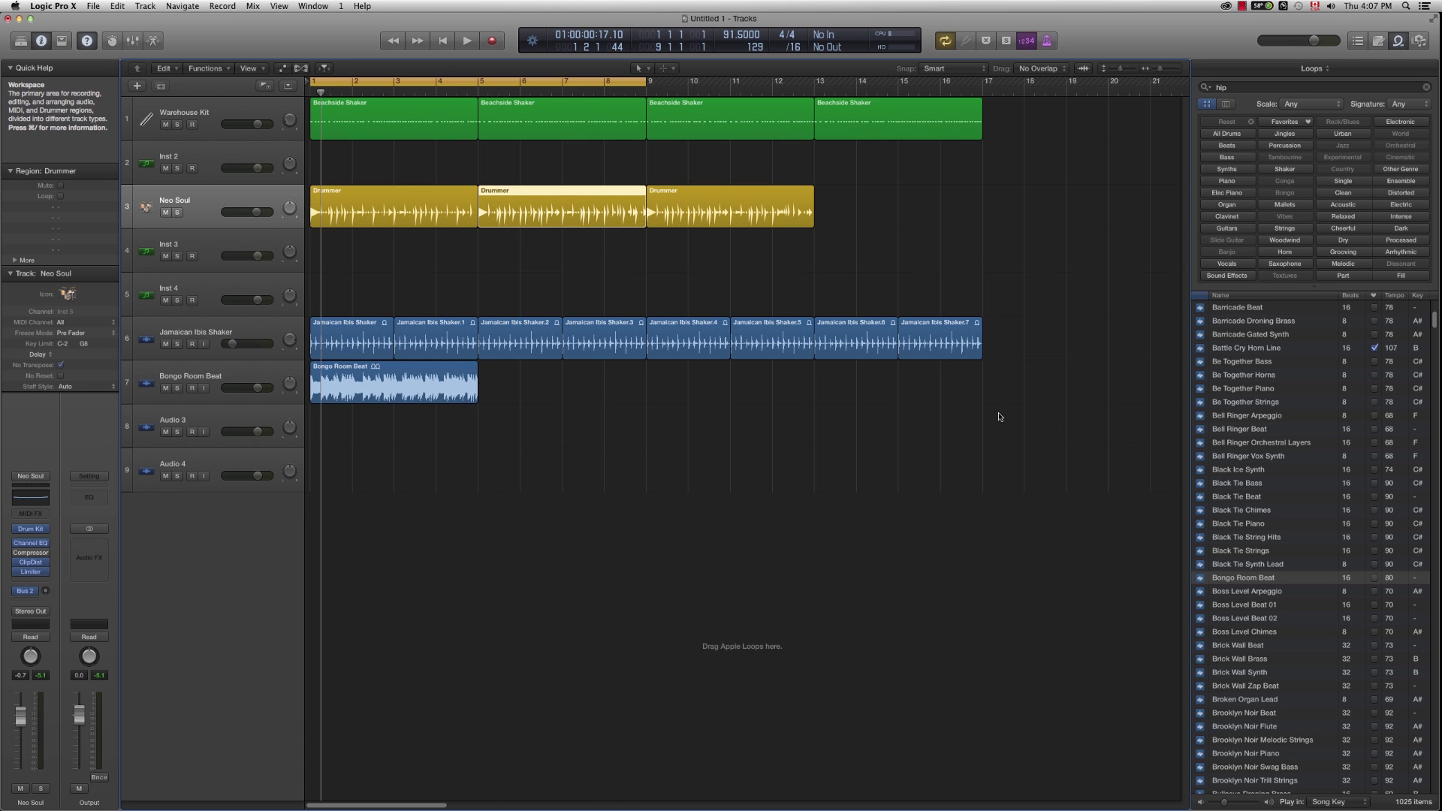
key(super+z)
key(super+z)
key(super+z)
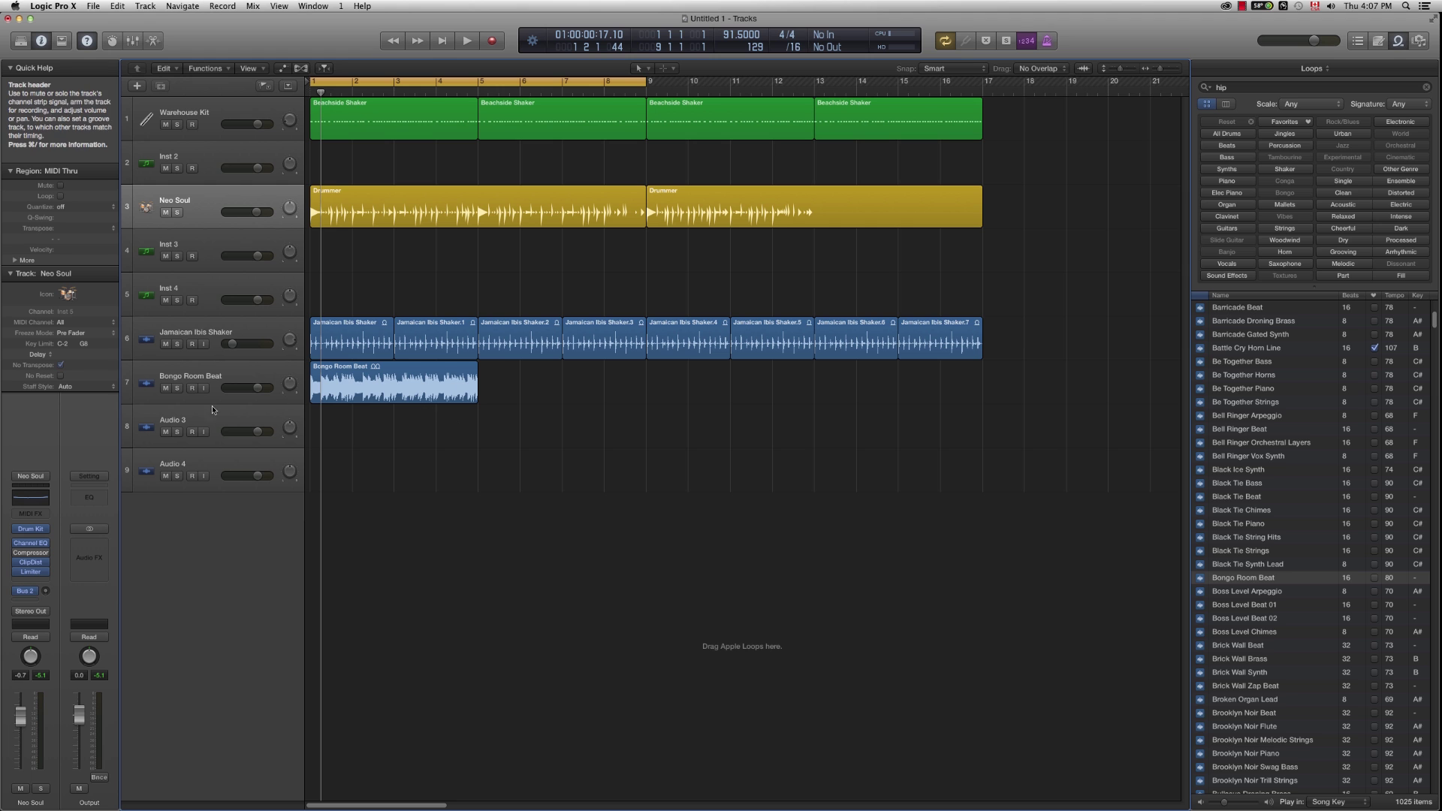
Step: Solo the Bongo Room Beat track and return the playhead to the start of bar 1
click(178, 389)
key(super+Right)
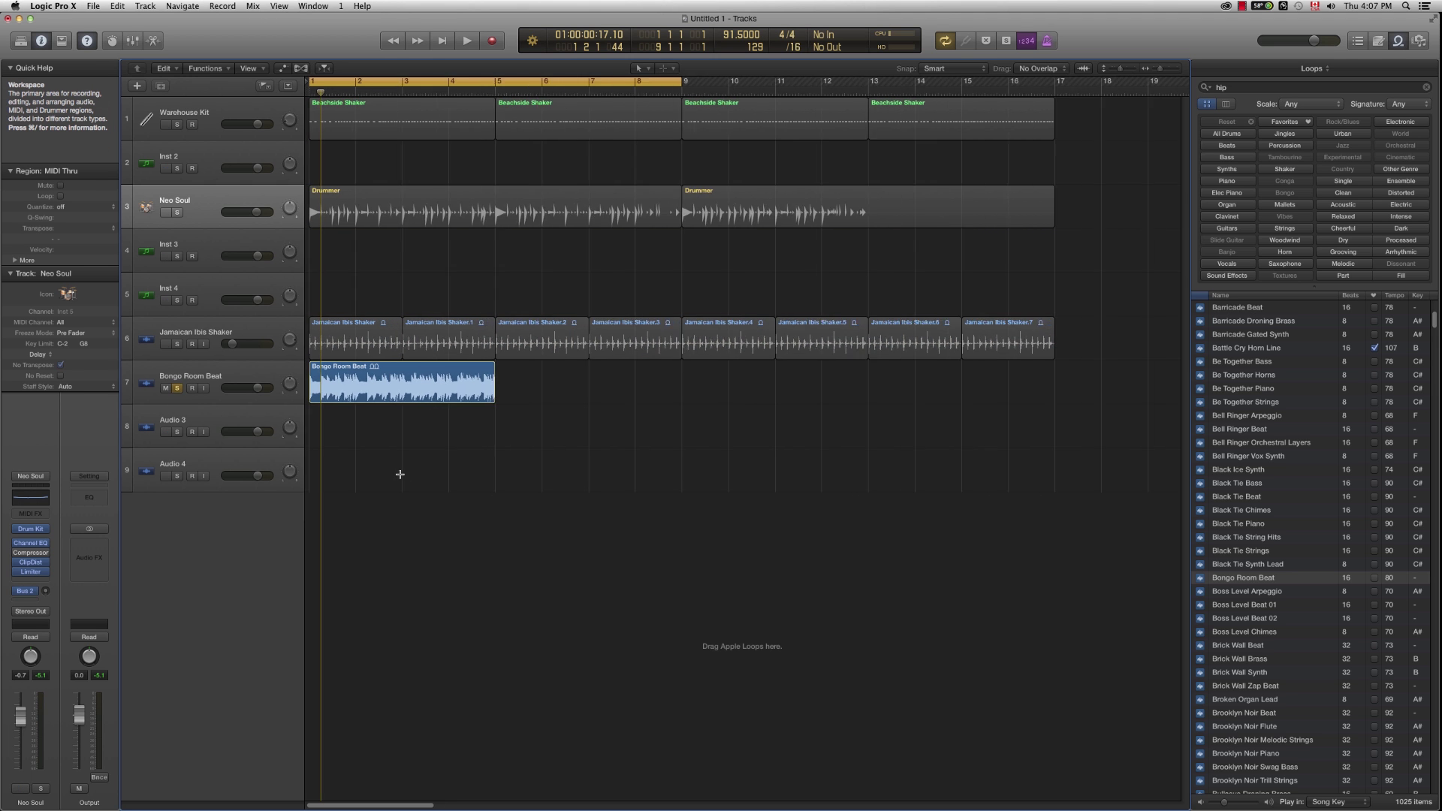
key(super+Right)
key(super+Down)
key(super+Right)
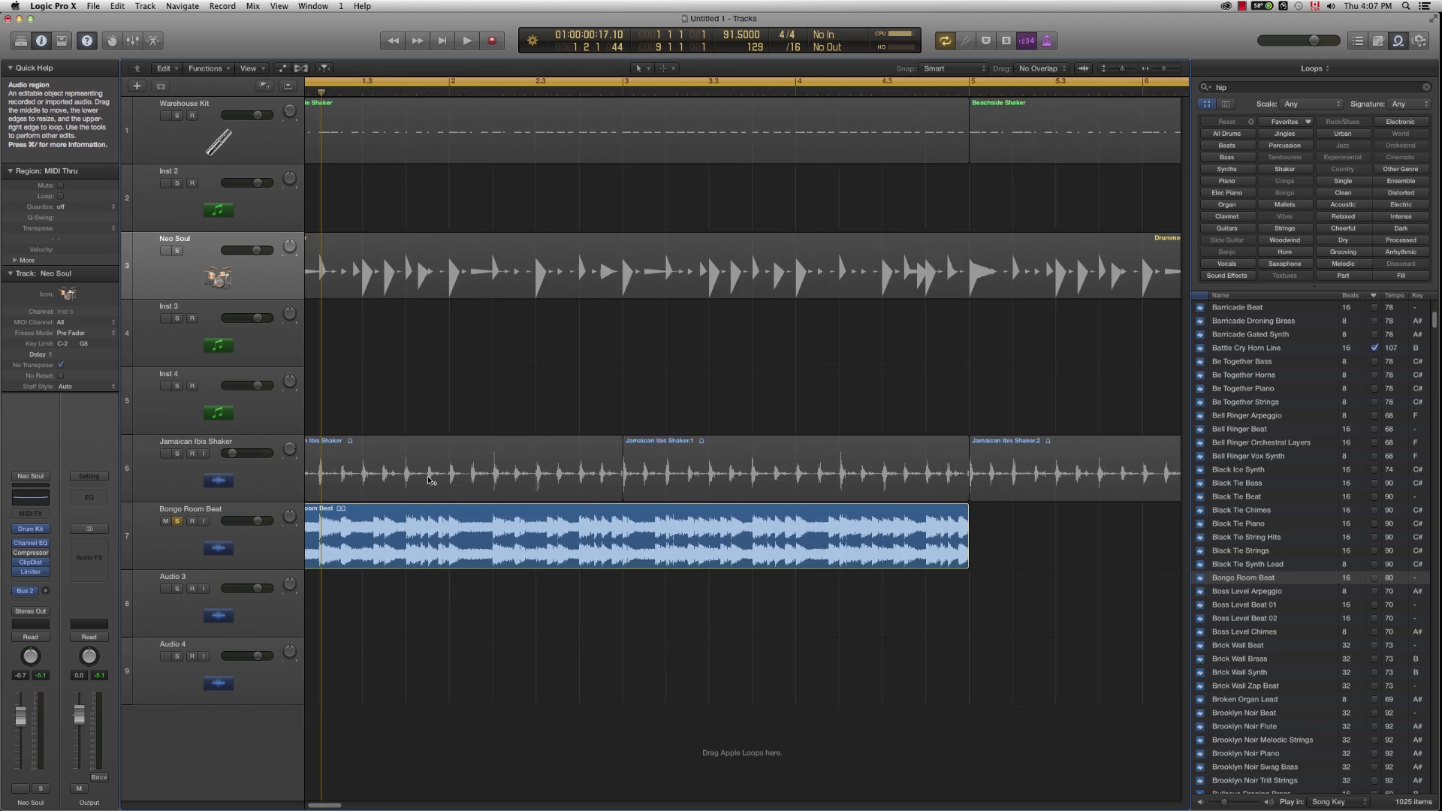
key(super+Right)
scroll(313, 807, left, 2)
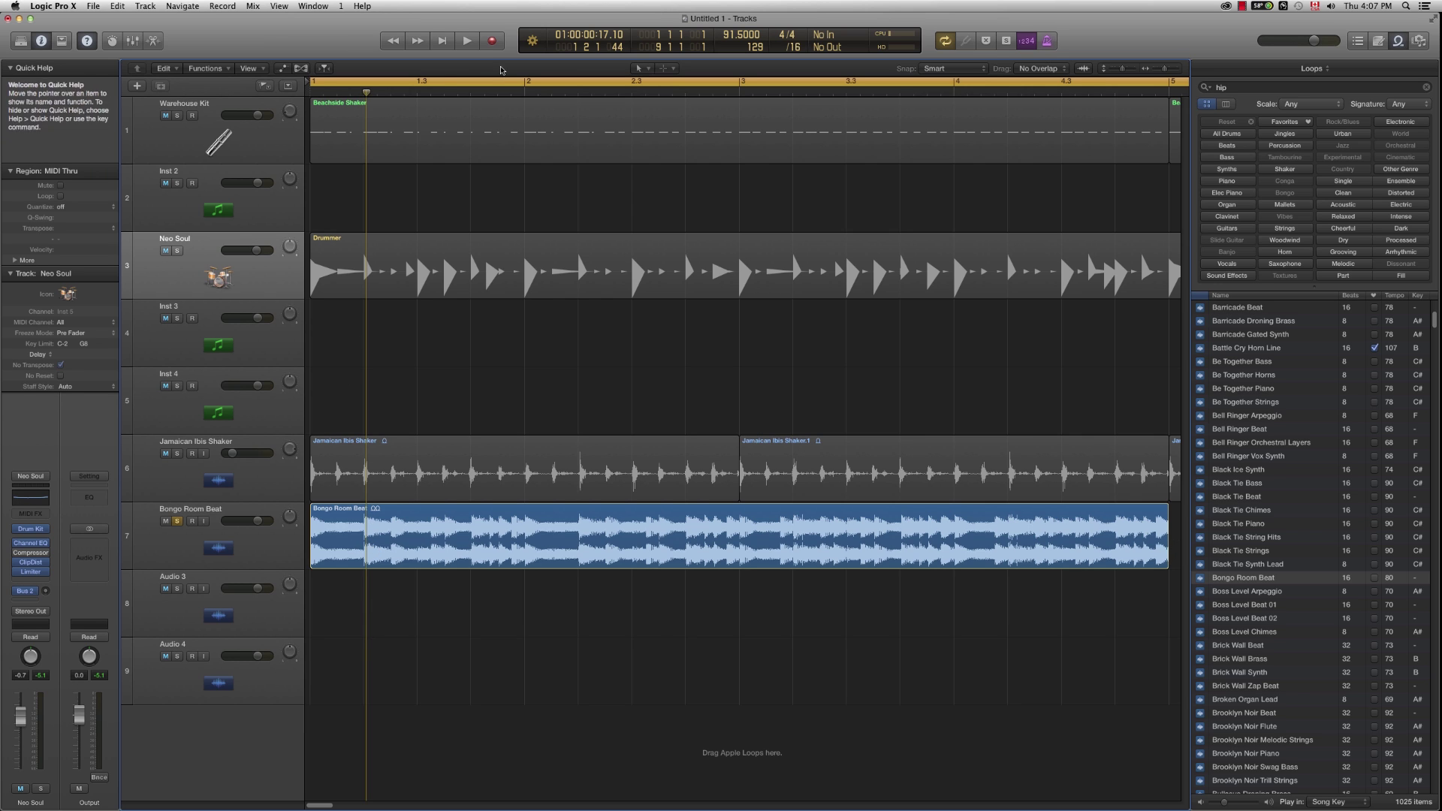
drag(366, 93, 308, 98)
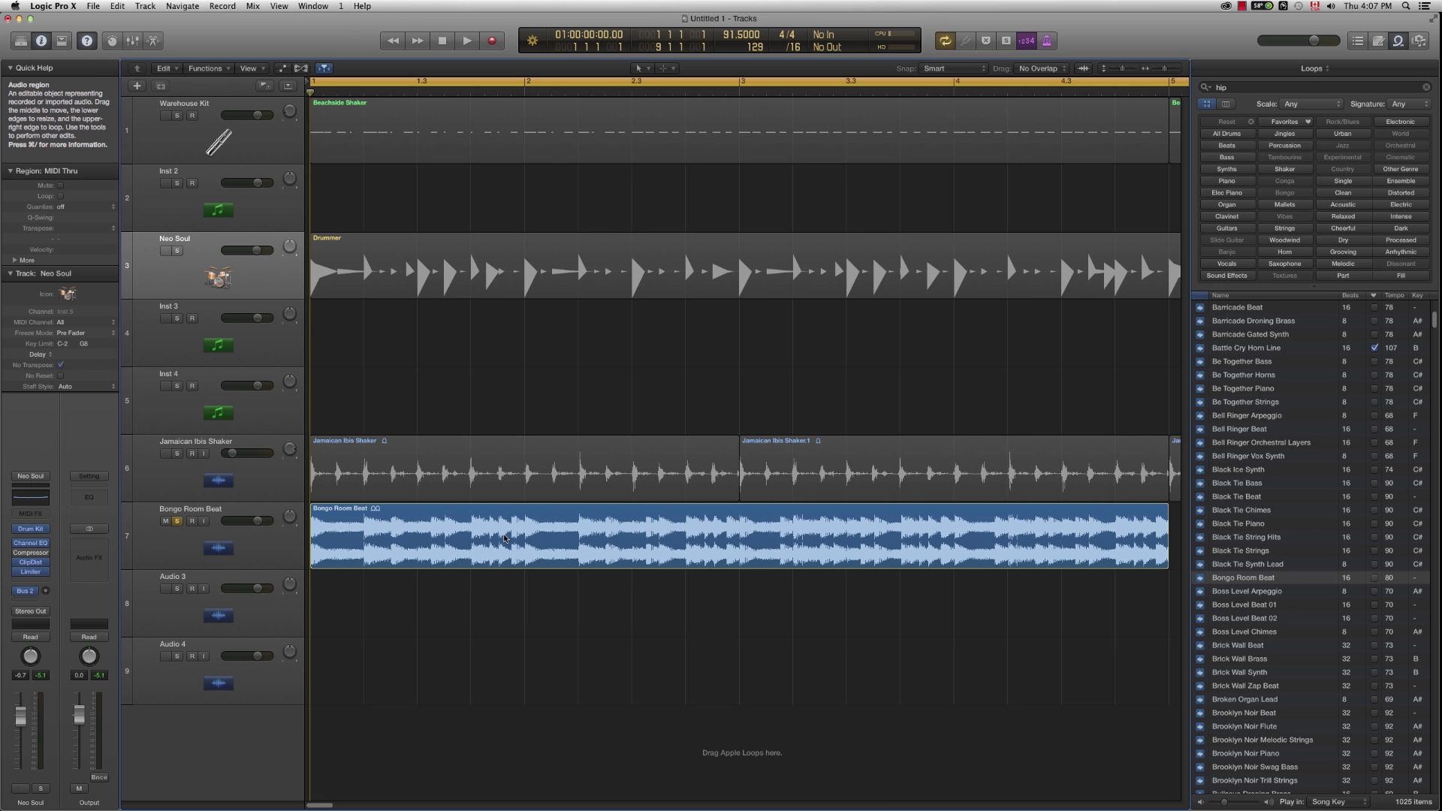
Step: Make Scissors the Command-click tool and divide the whole Bongo Room Beat region into equal one-beat slices
click(663, 69)
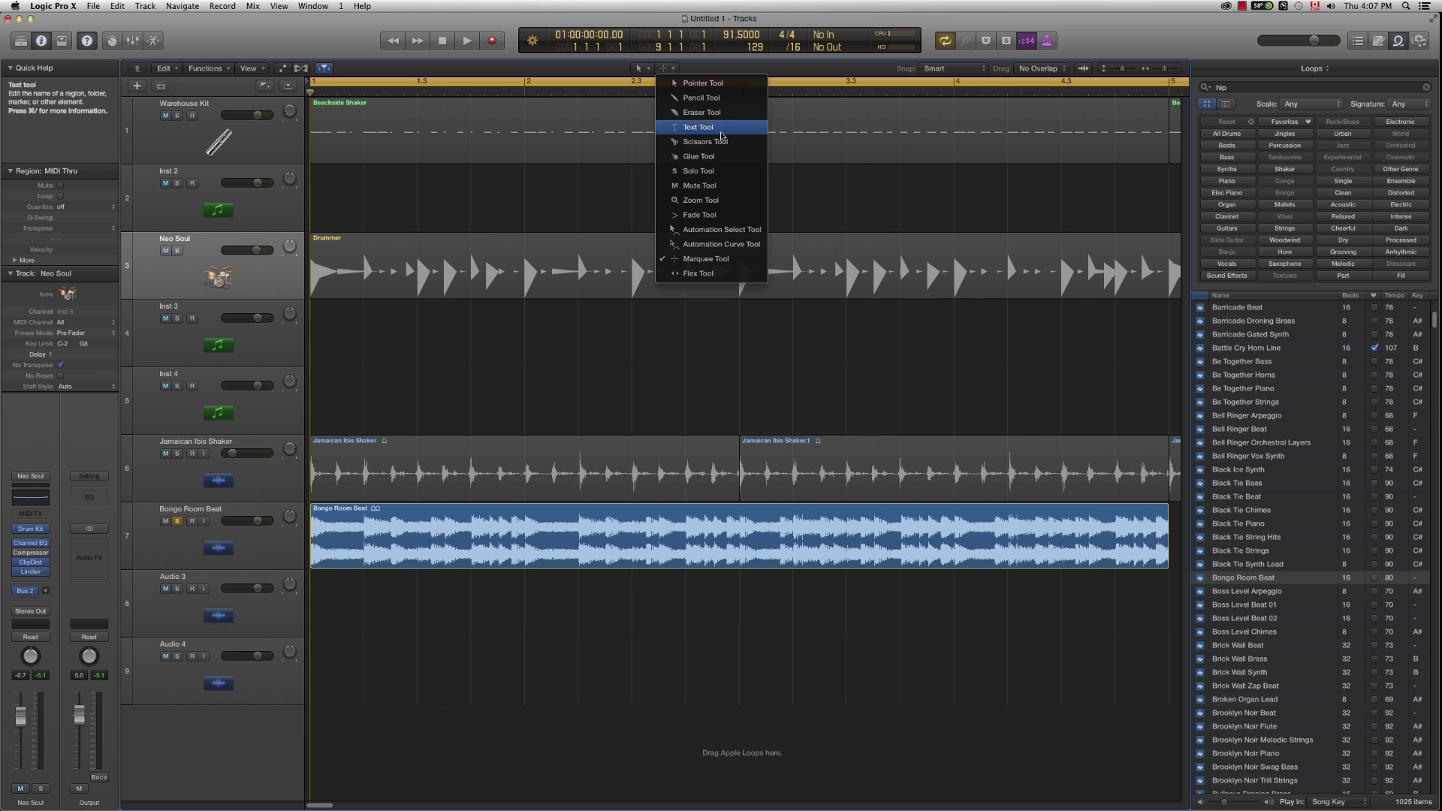
click(702, 142)
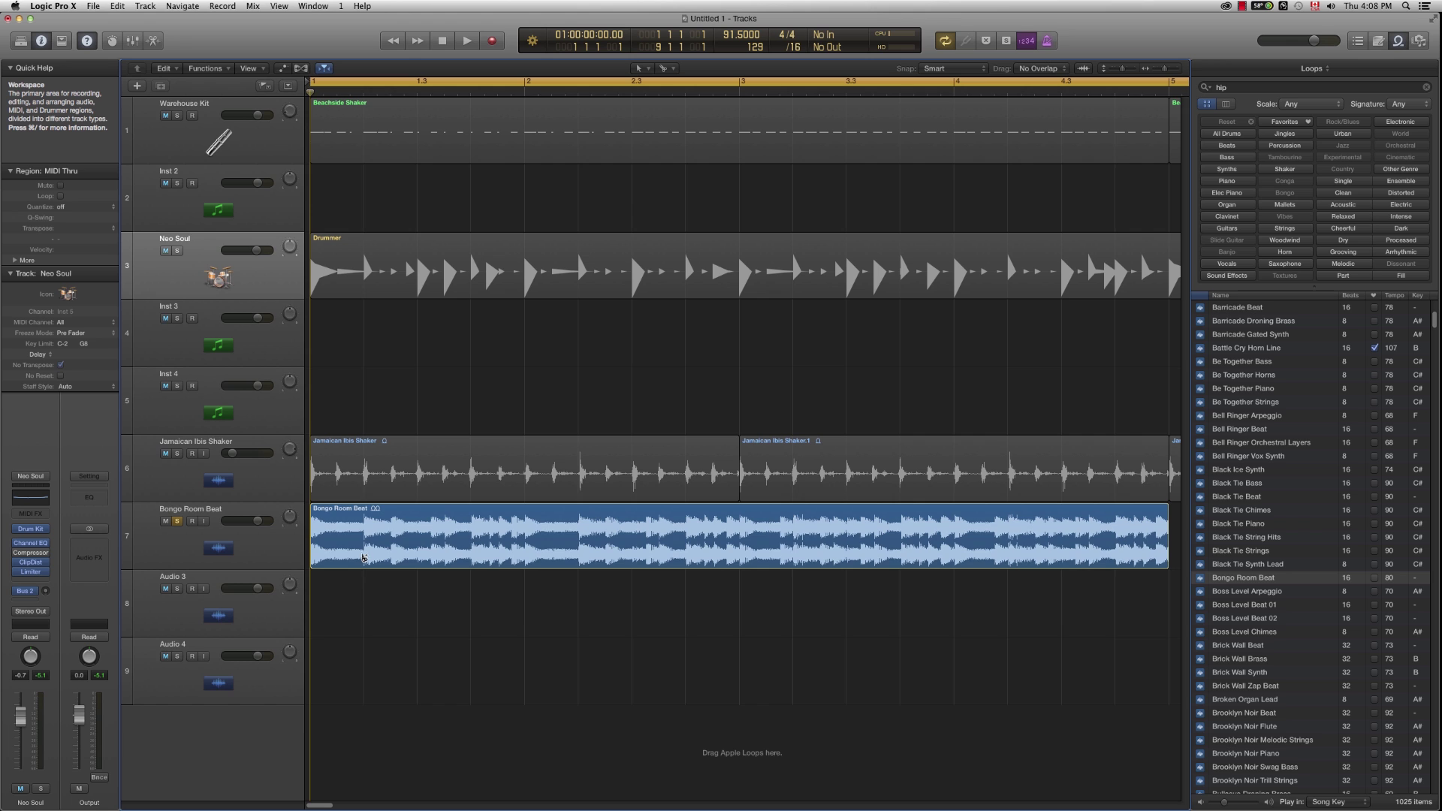
alt+click(362, 556)
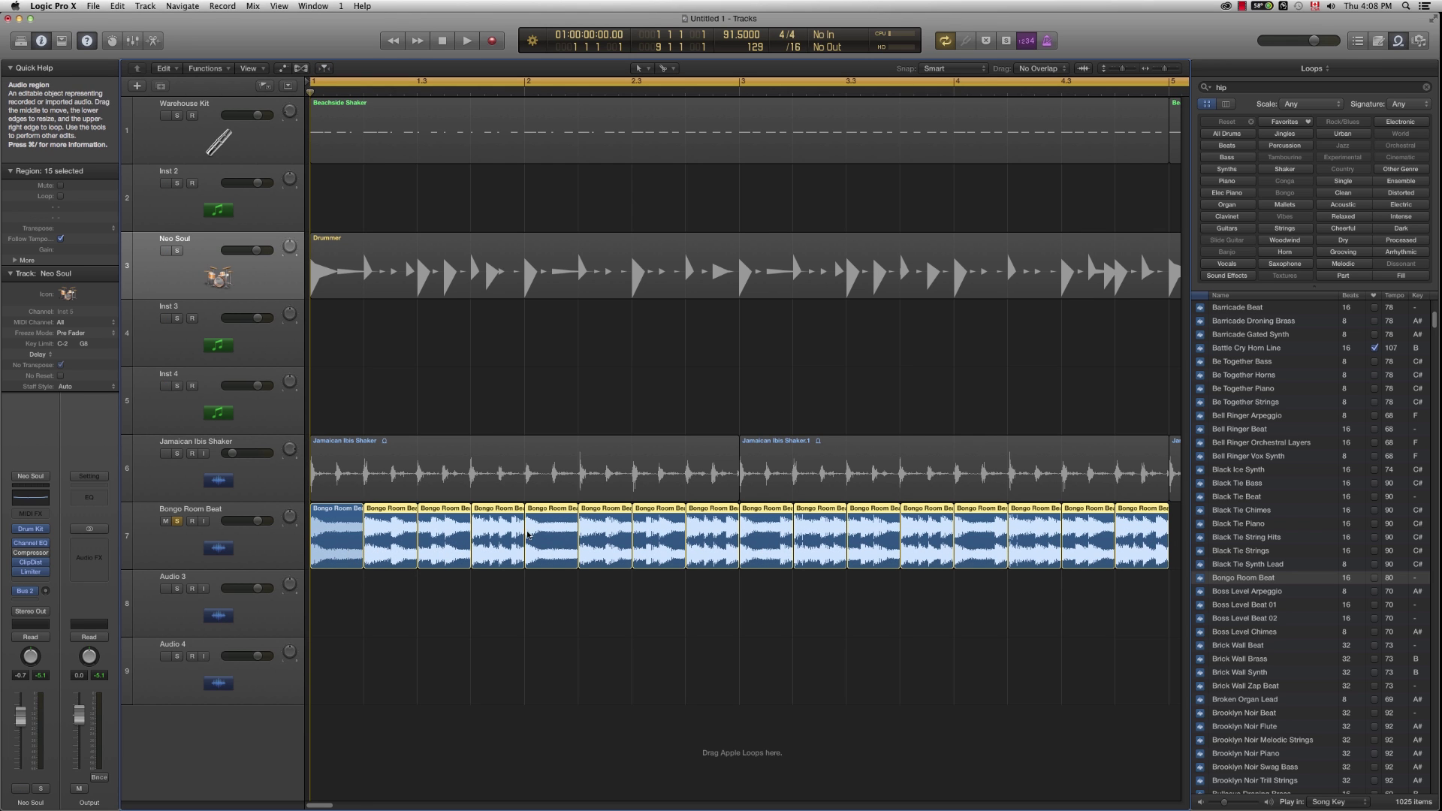
click(498, 587)
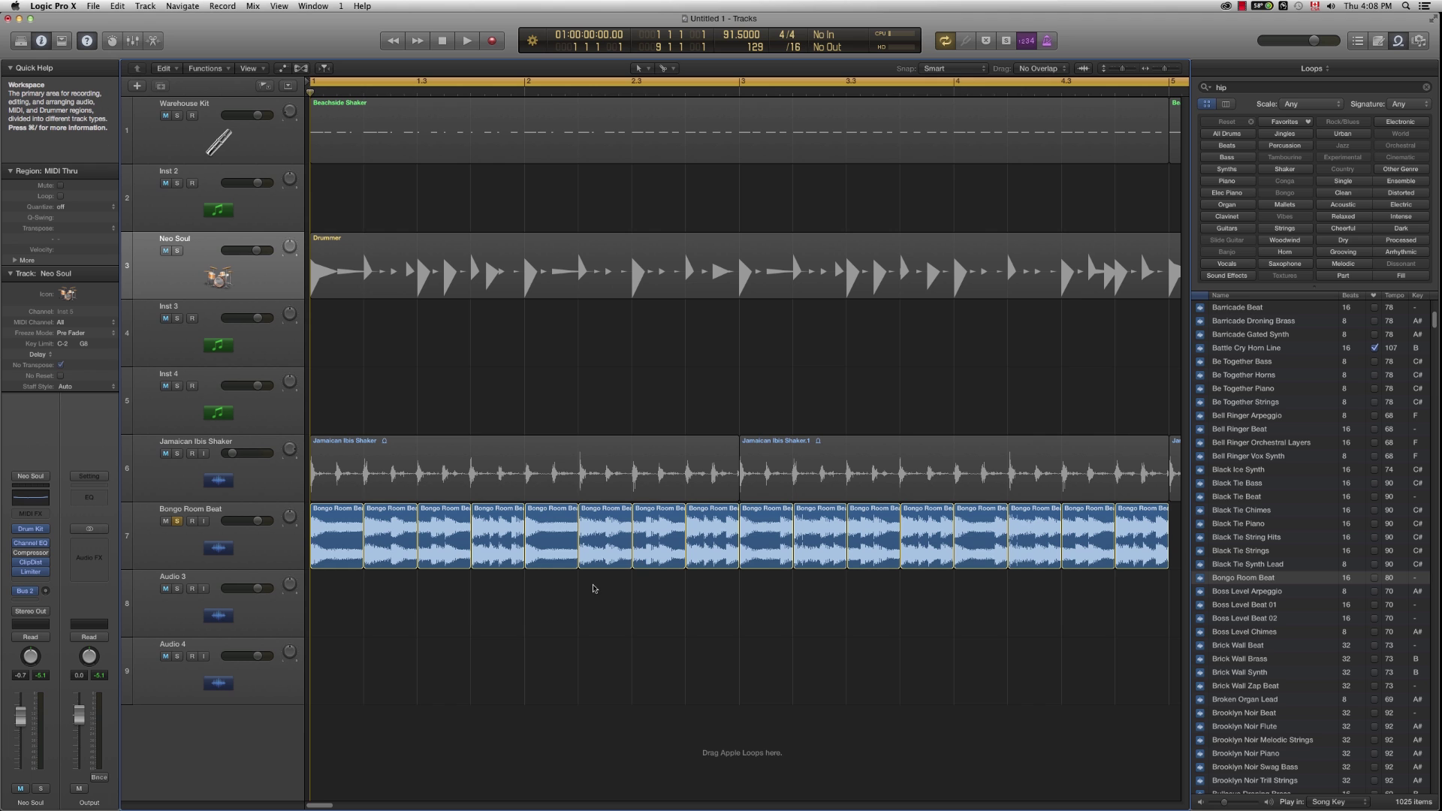
Step: Move all Bongo Room Beat slices except the first to bar 9, unsolo the track and play the arrangement briefly
scroll(603, 589, down, 6)
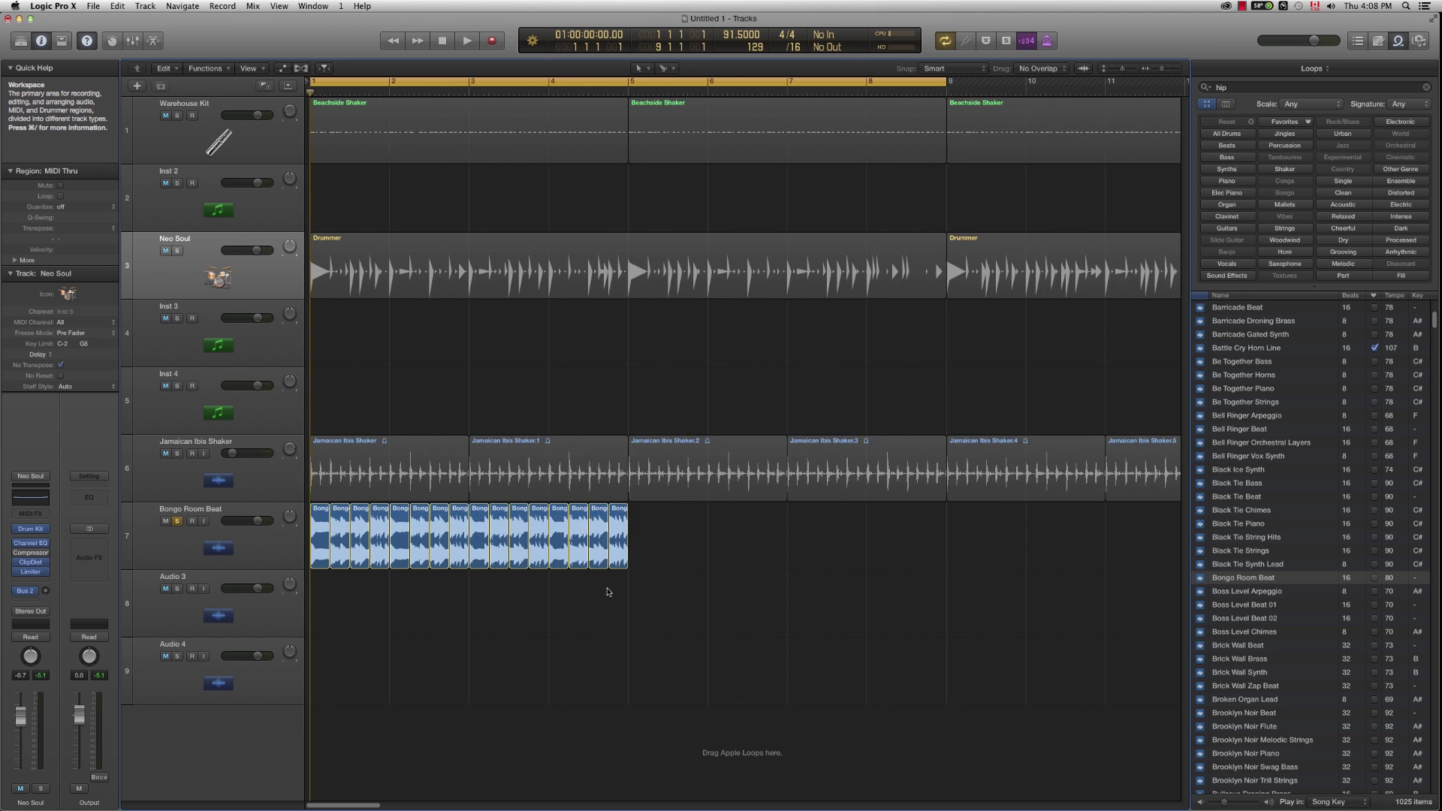
drag(626, 532, 857, 542)
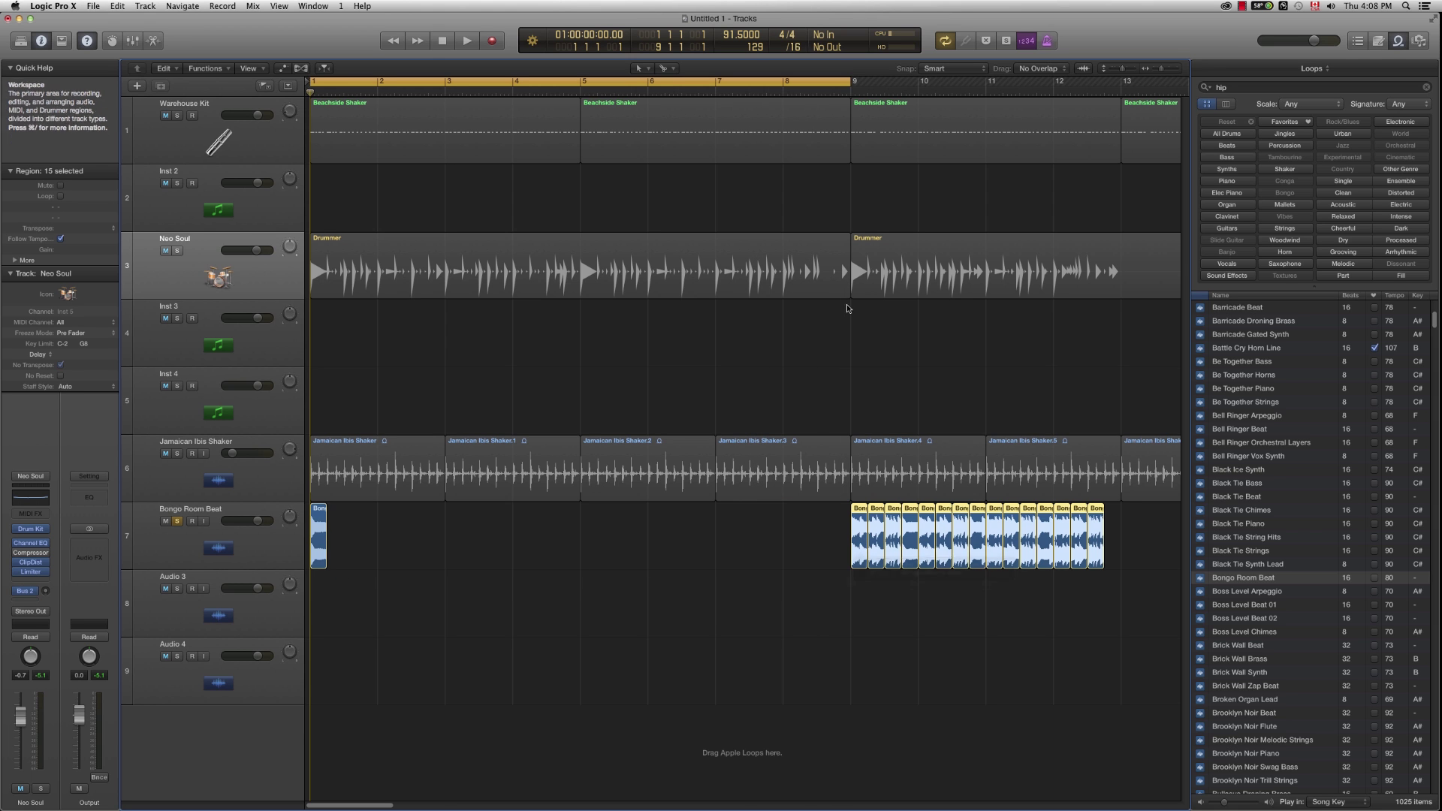
click(178, 521)
key(space)
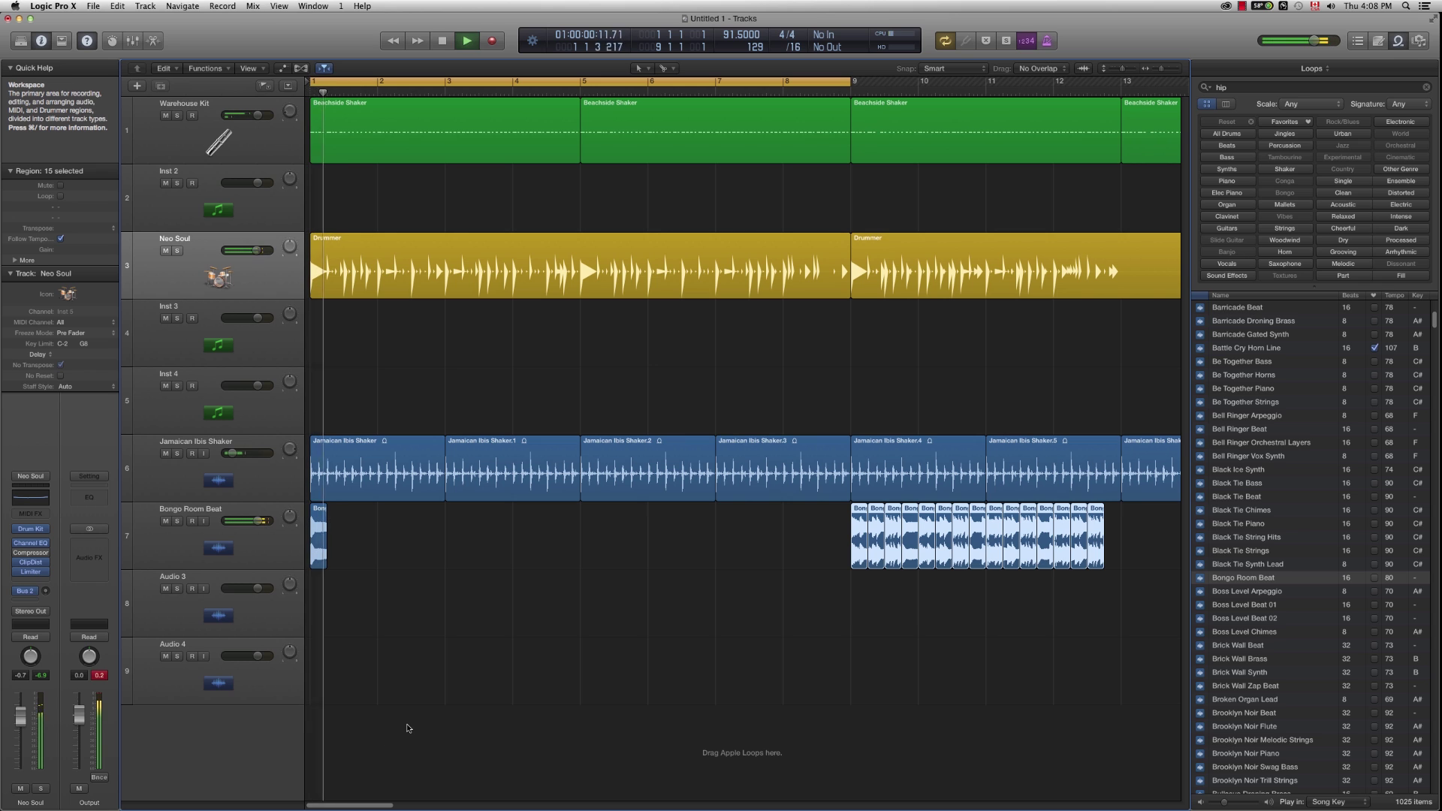
key(space)
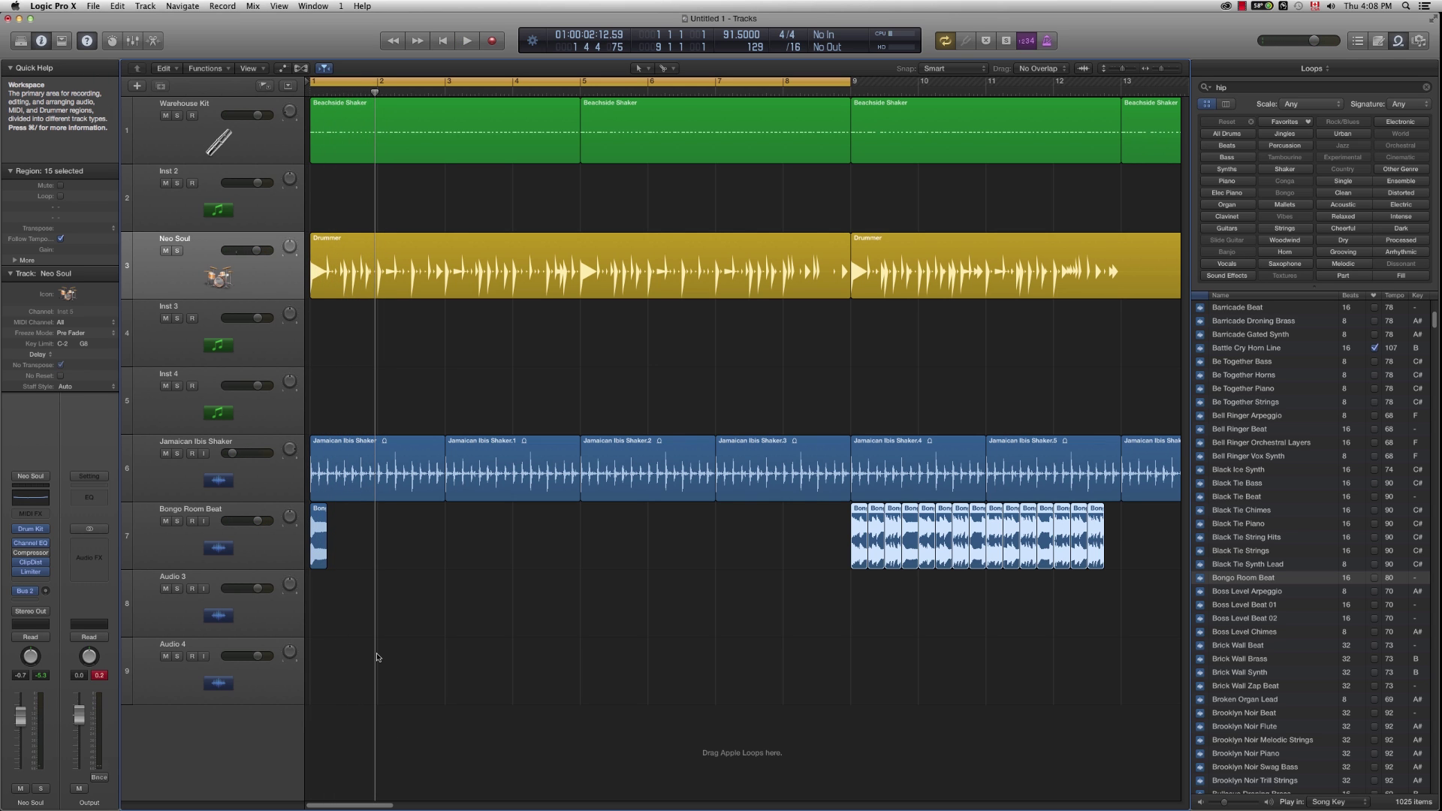
Step: Copy the first Bongo Room Beat slice to the start of each of bars 2 to 8, and lower the track's volume during playback
alt+drag(319, 538, 591, 549)
shift+click(319, 526)
click(592, 639)
key(space)
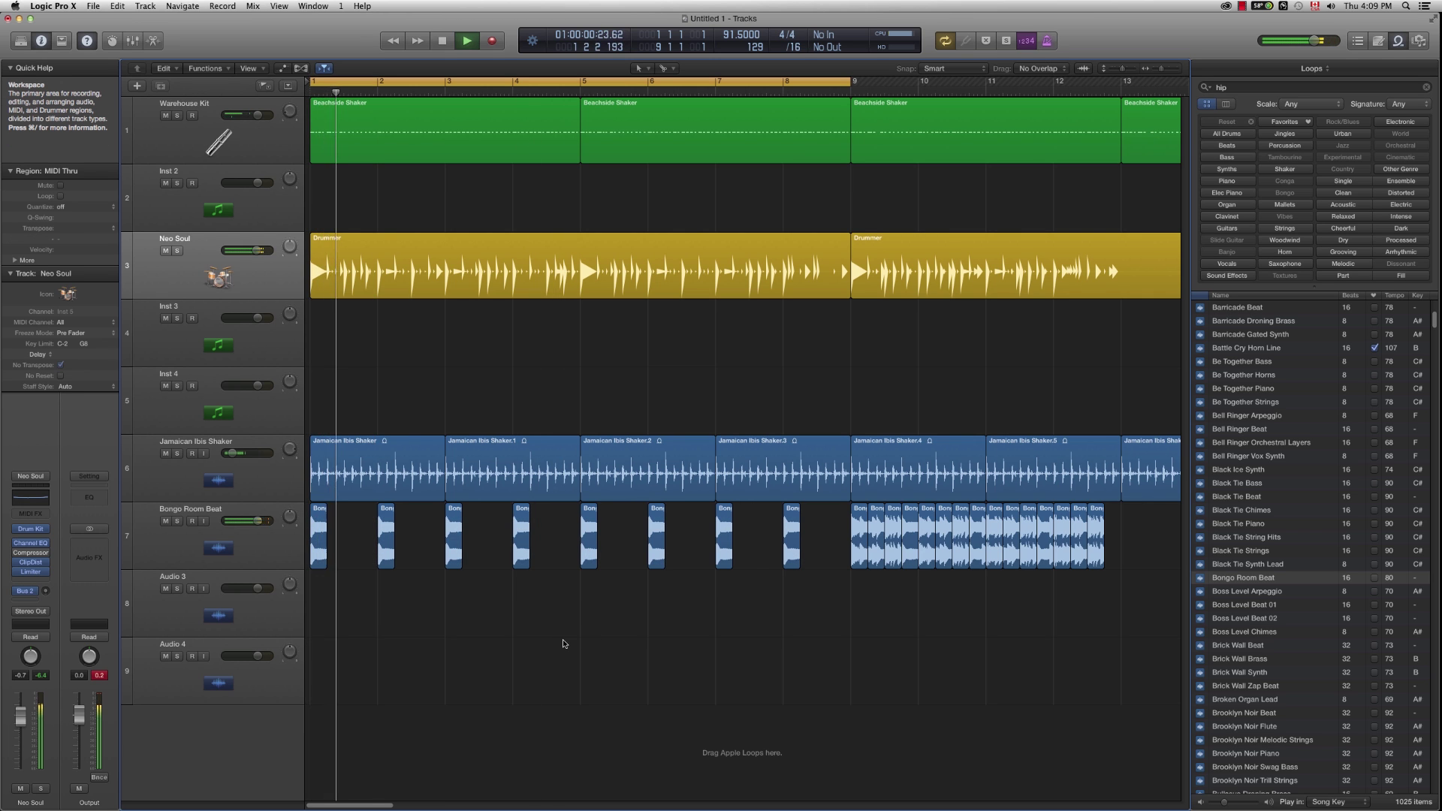
click(225, 555)
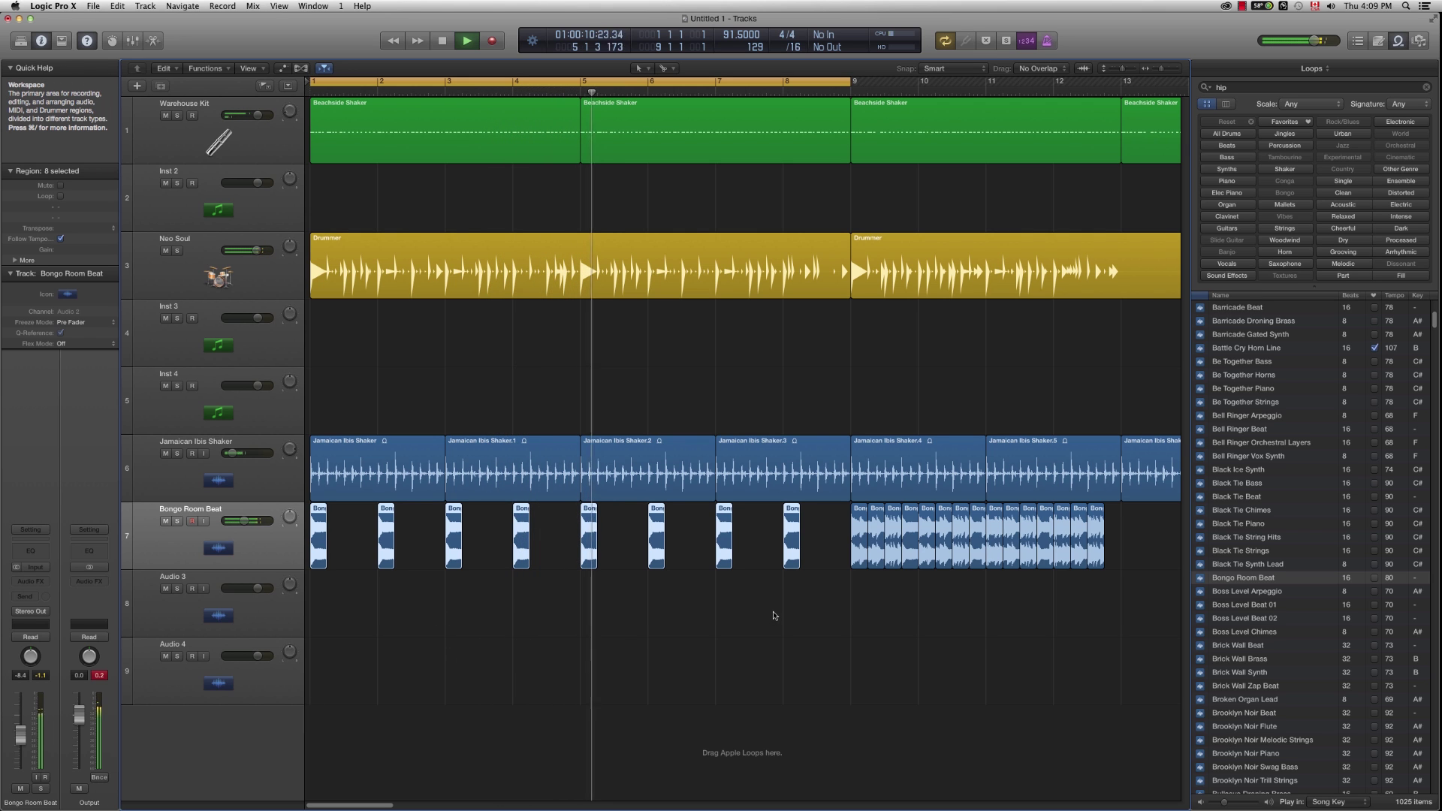
key(space)
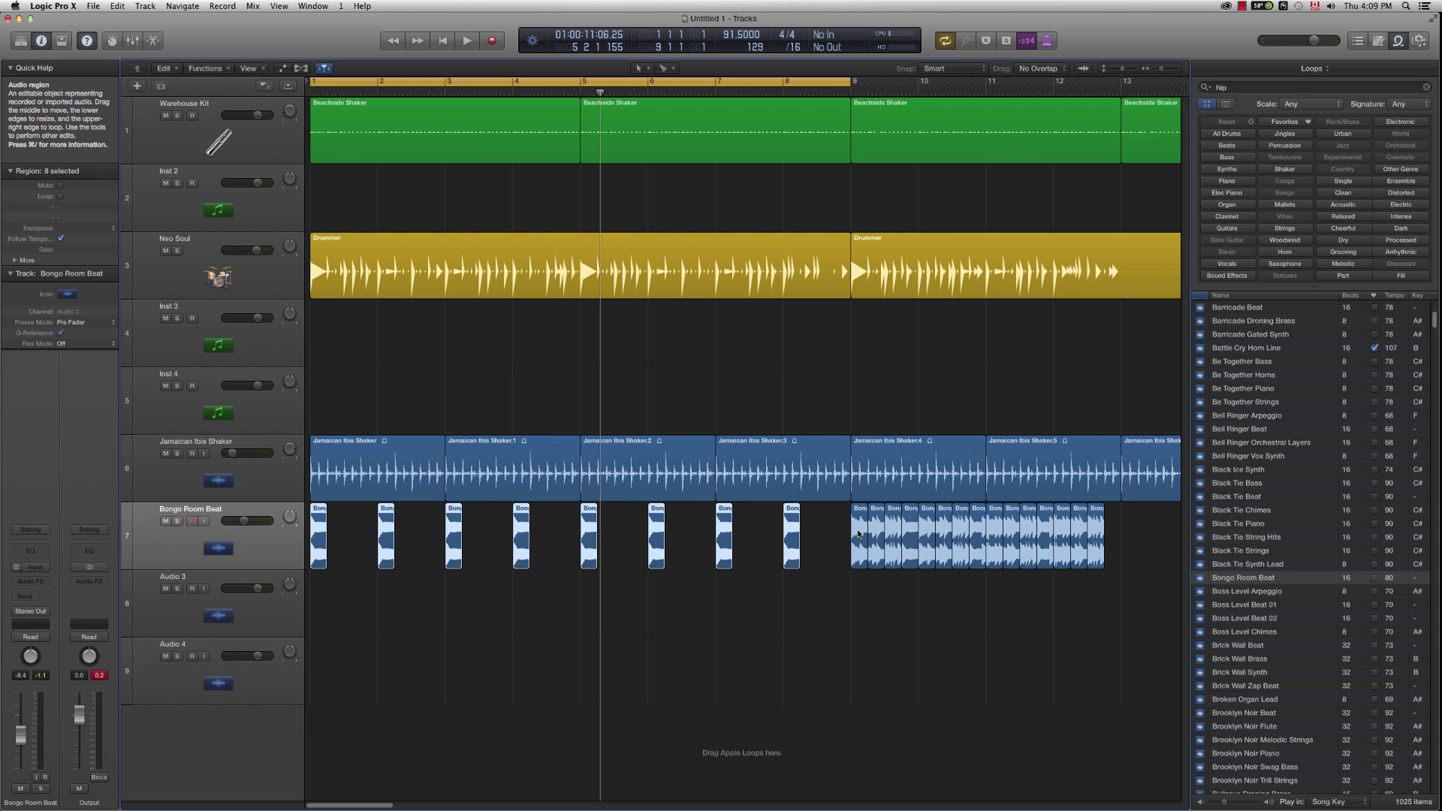
Step: Move the first slice parked at bar 9 to beat 2 of bar 1, directly after the opening slice, and play it back
drag(858, 534, 350, 524)
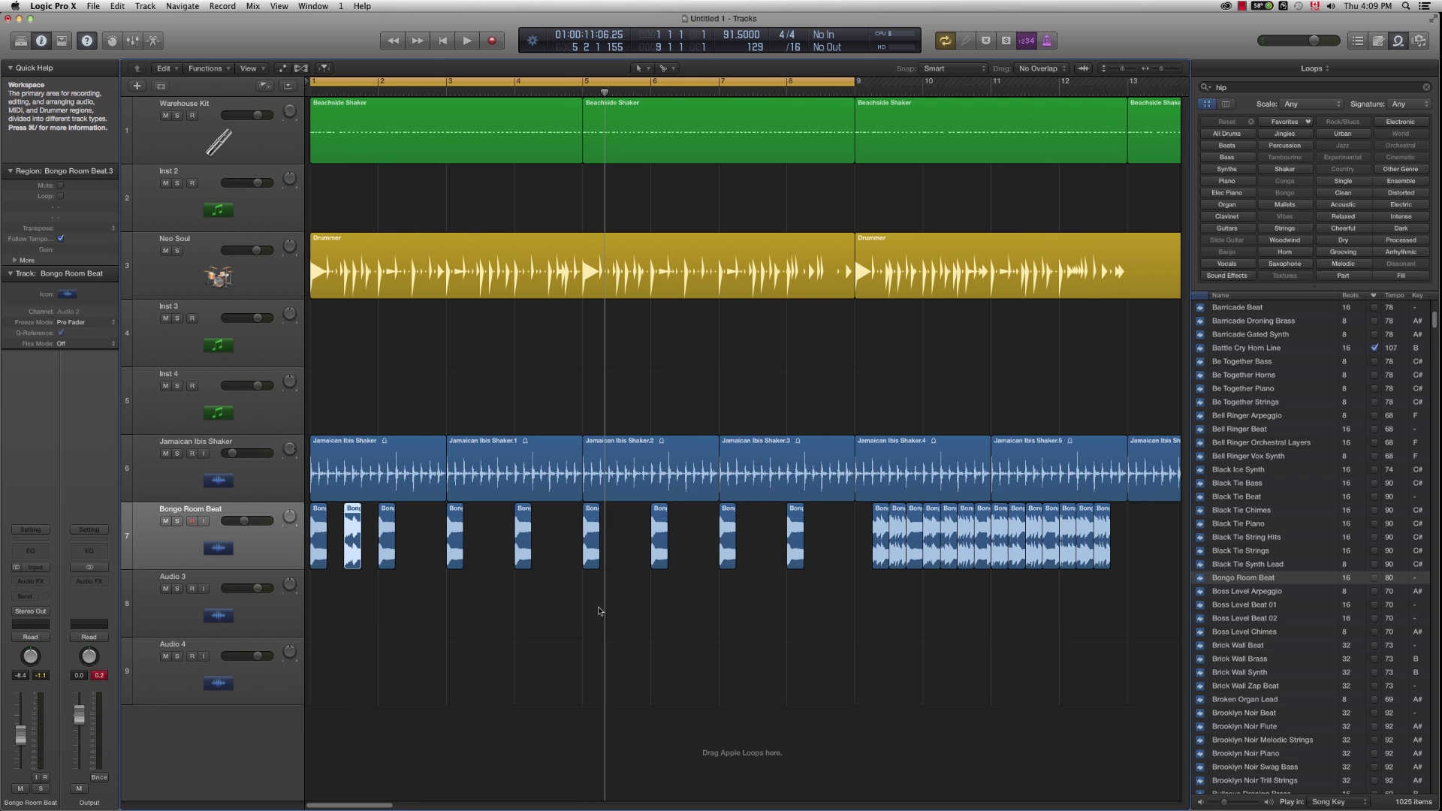
key(super+Right)
key(super+Right)
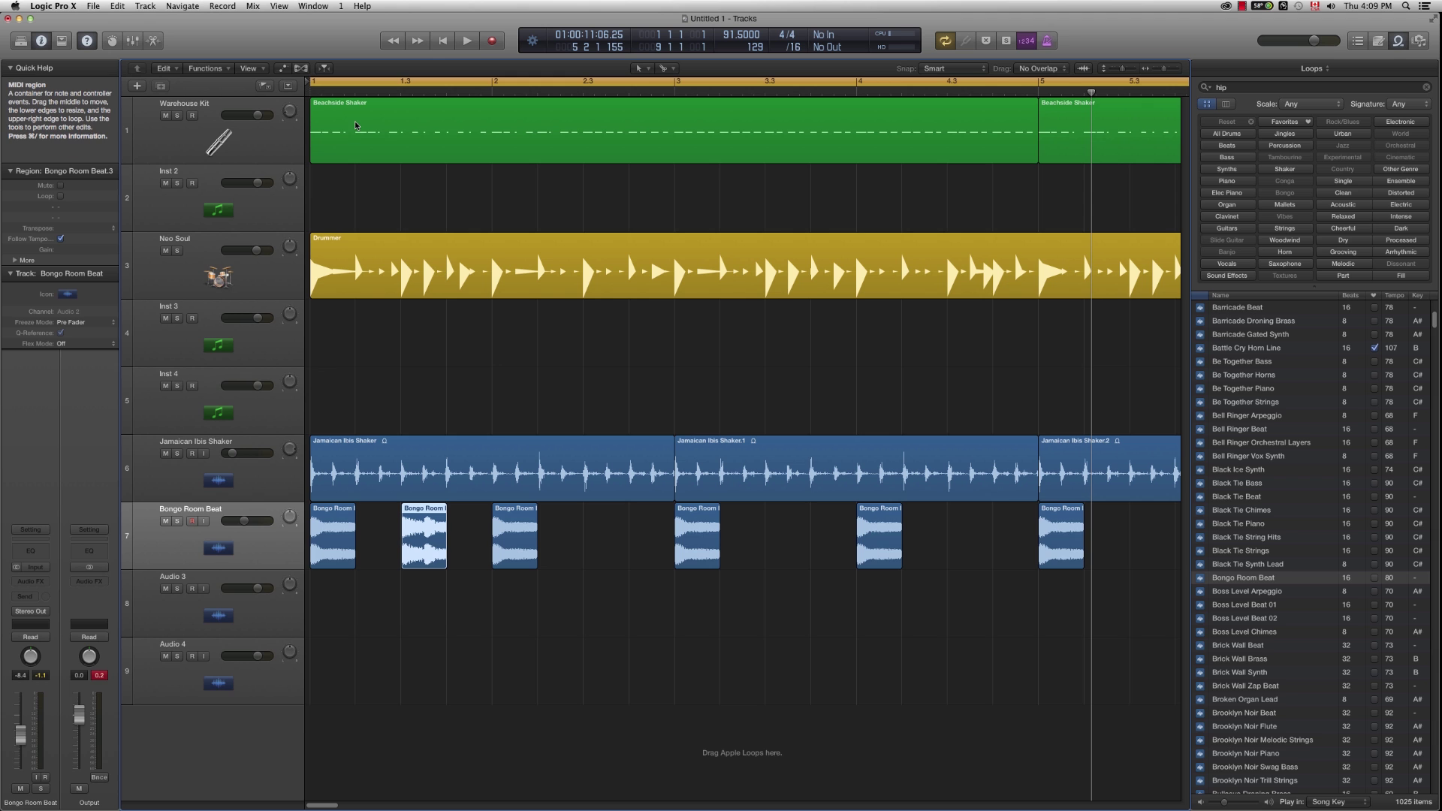
key(super+Left)
key(super+Left)
key(super+Left)
key(super+Left)
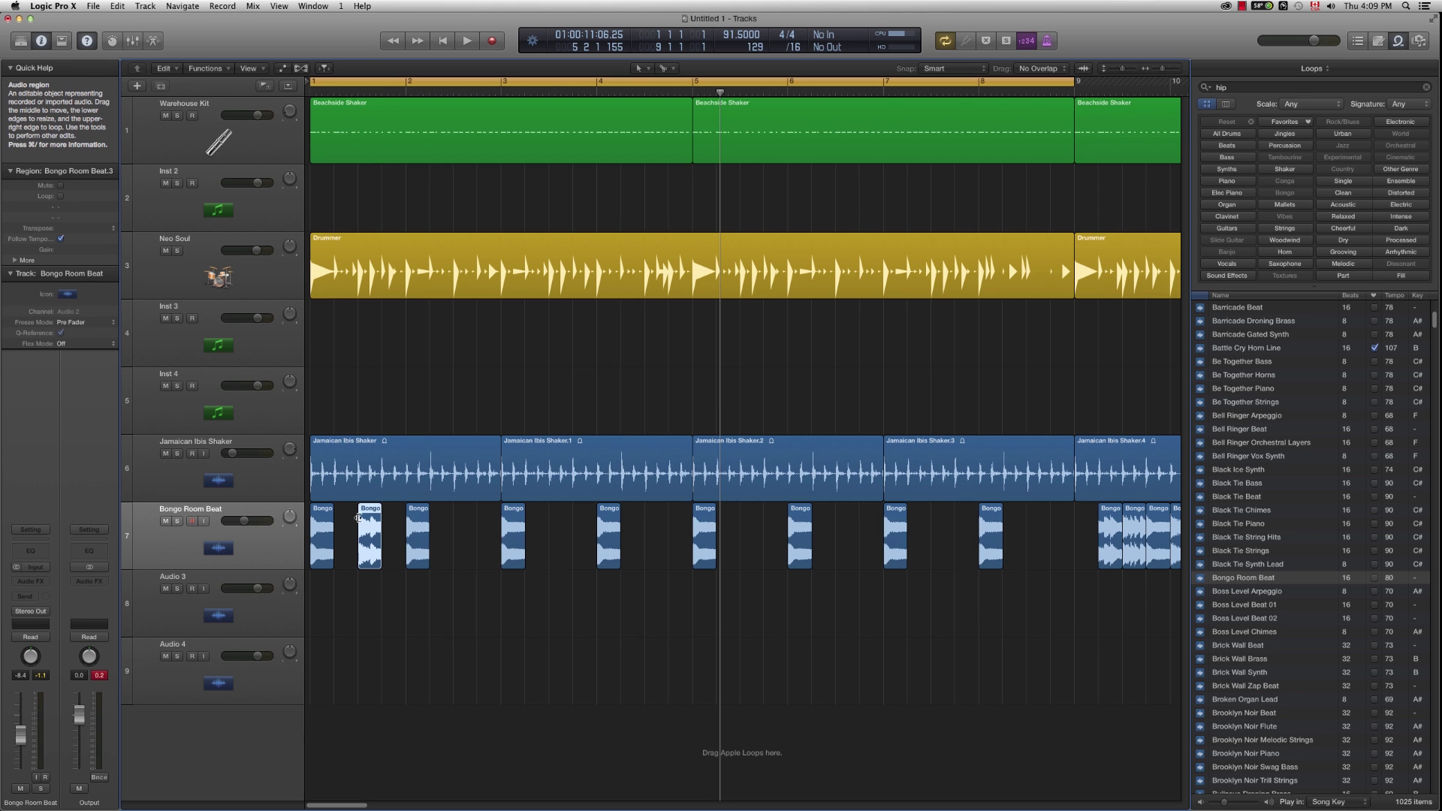
drag(370, 518, 347, 523)
key(space)
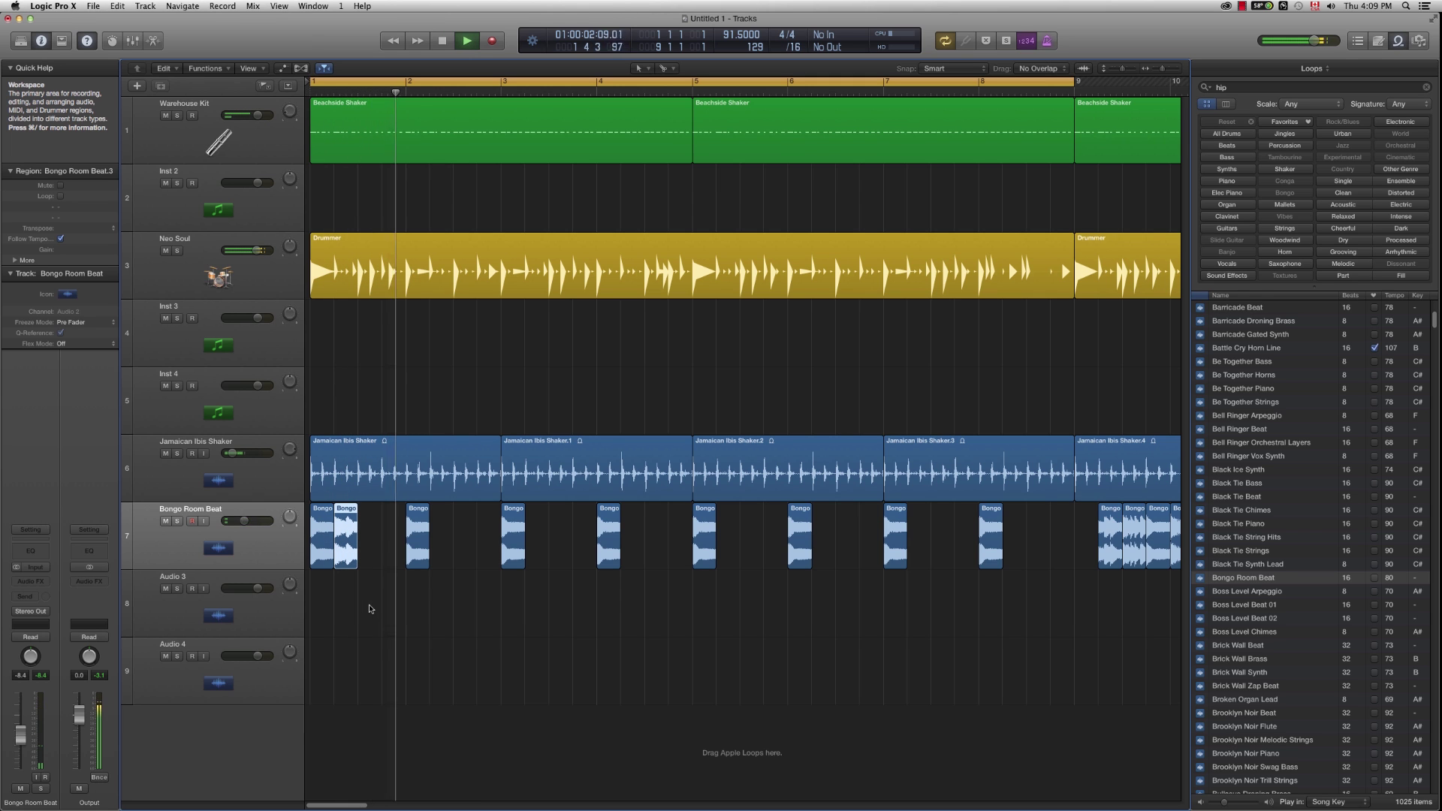
key(space)
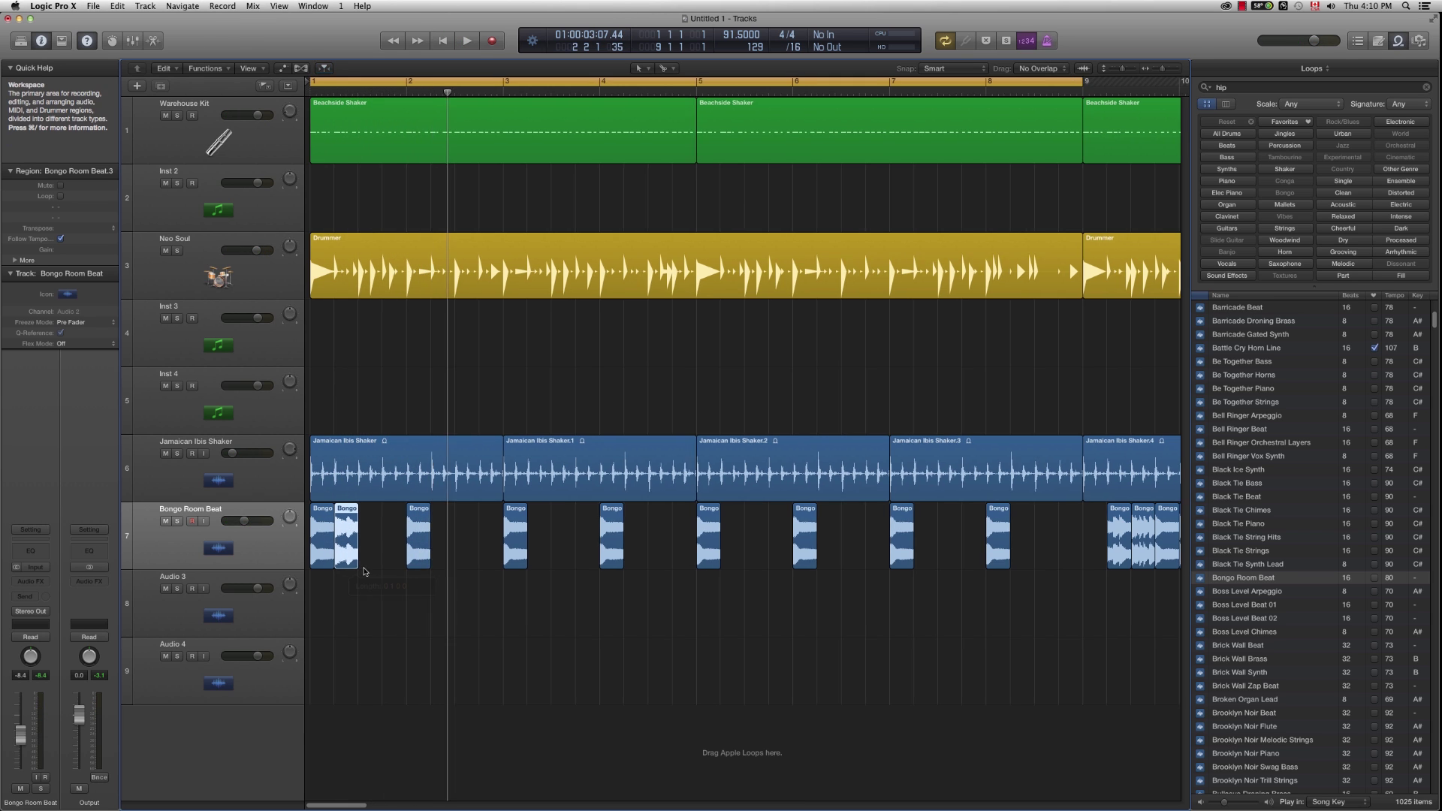
Step: Set the cycle range to beat 2 of bar 1 around the moved slice, and play the Bongo Room Beat track in solo
scroll(334, 567, up, 5)
drag(335, 82, 406, 93)
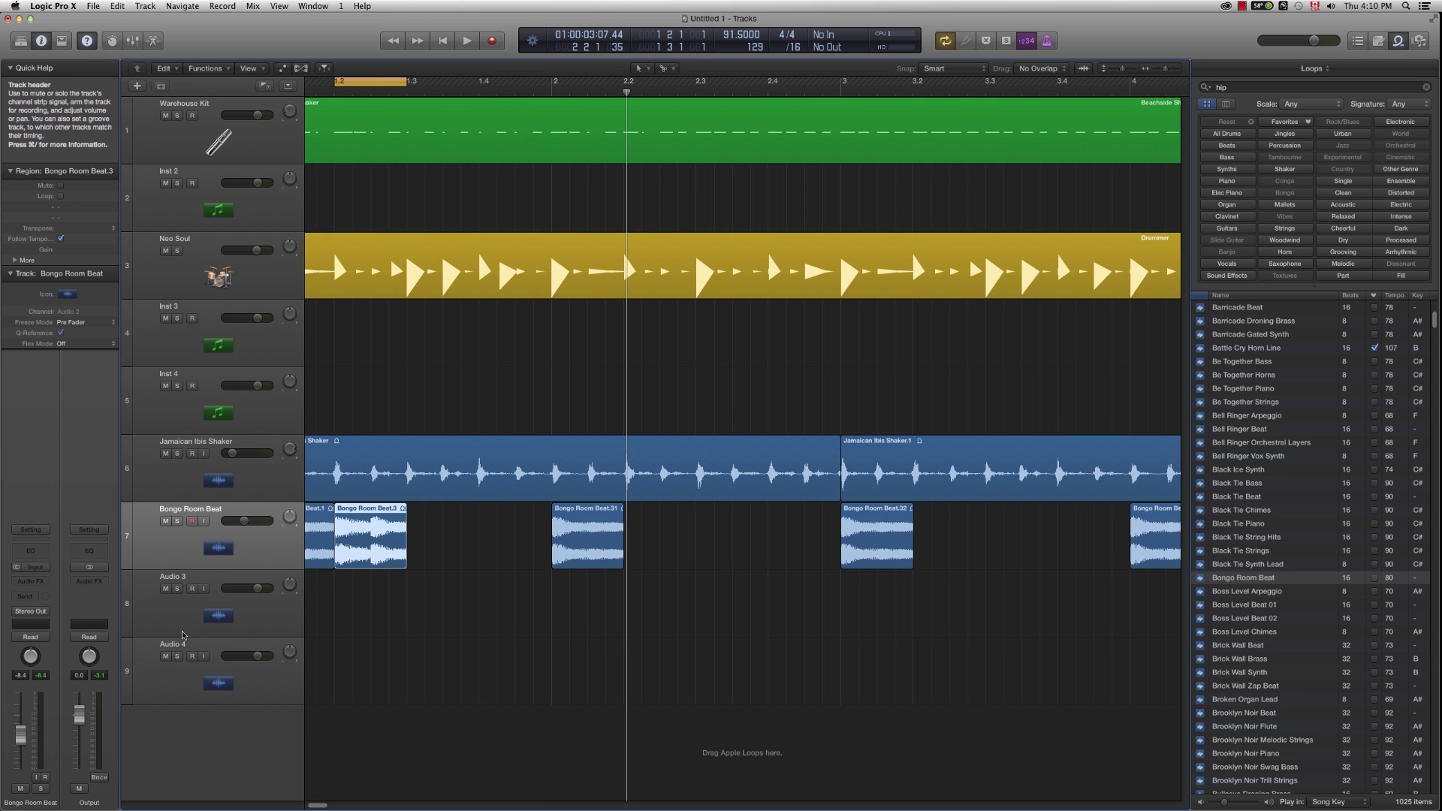
click(178, 521)
key(space)
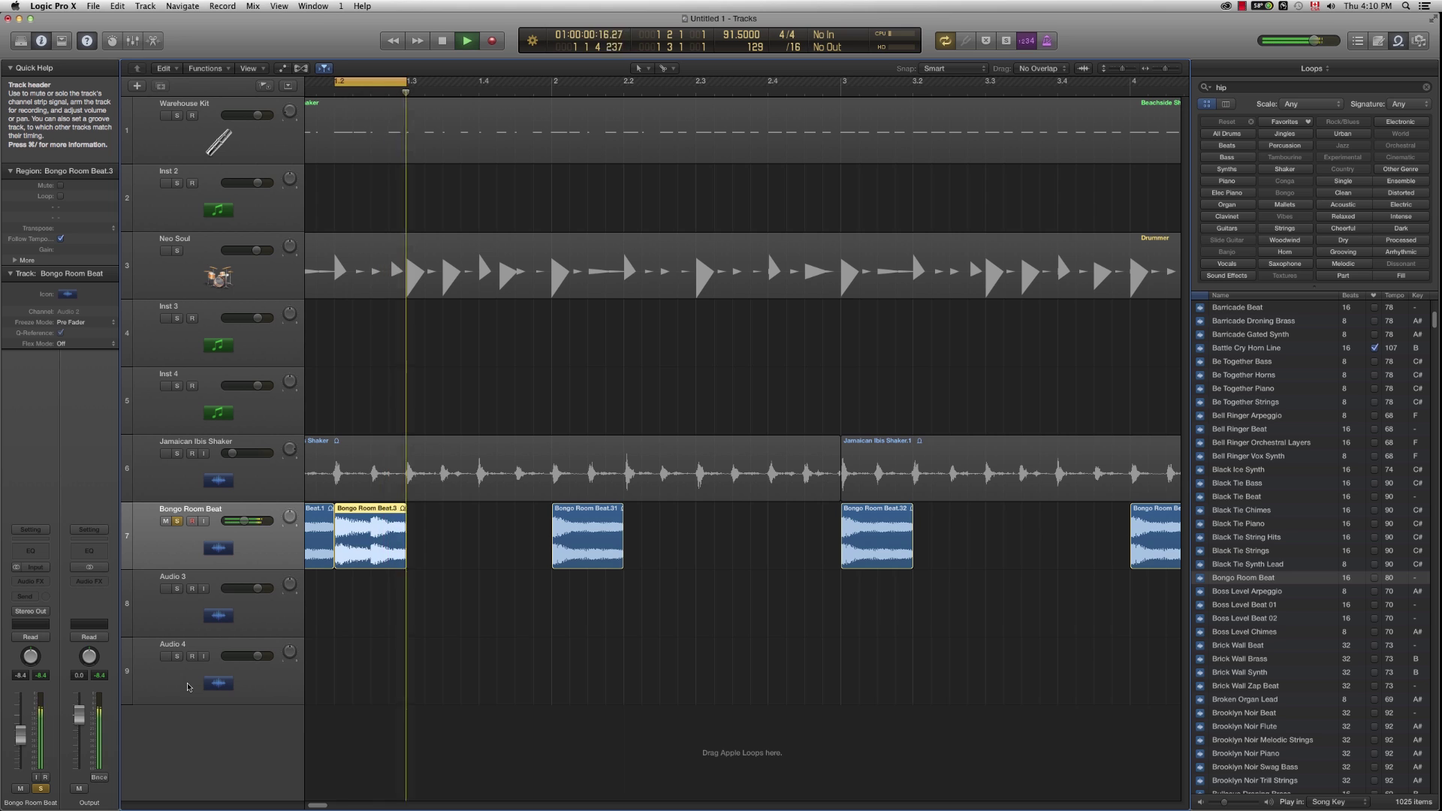
key(space)
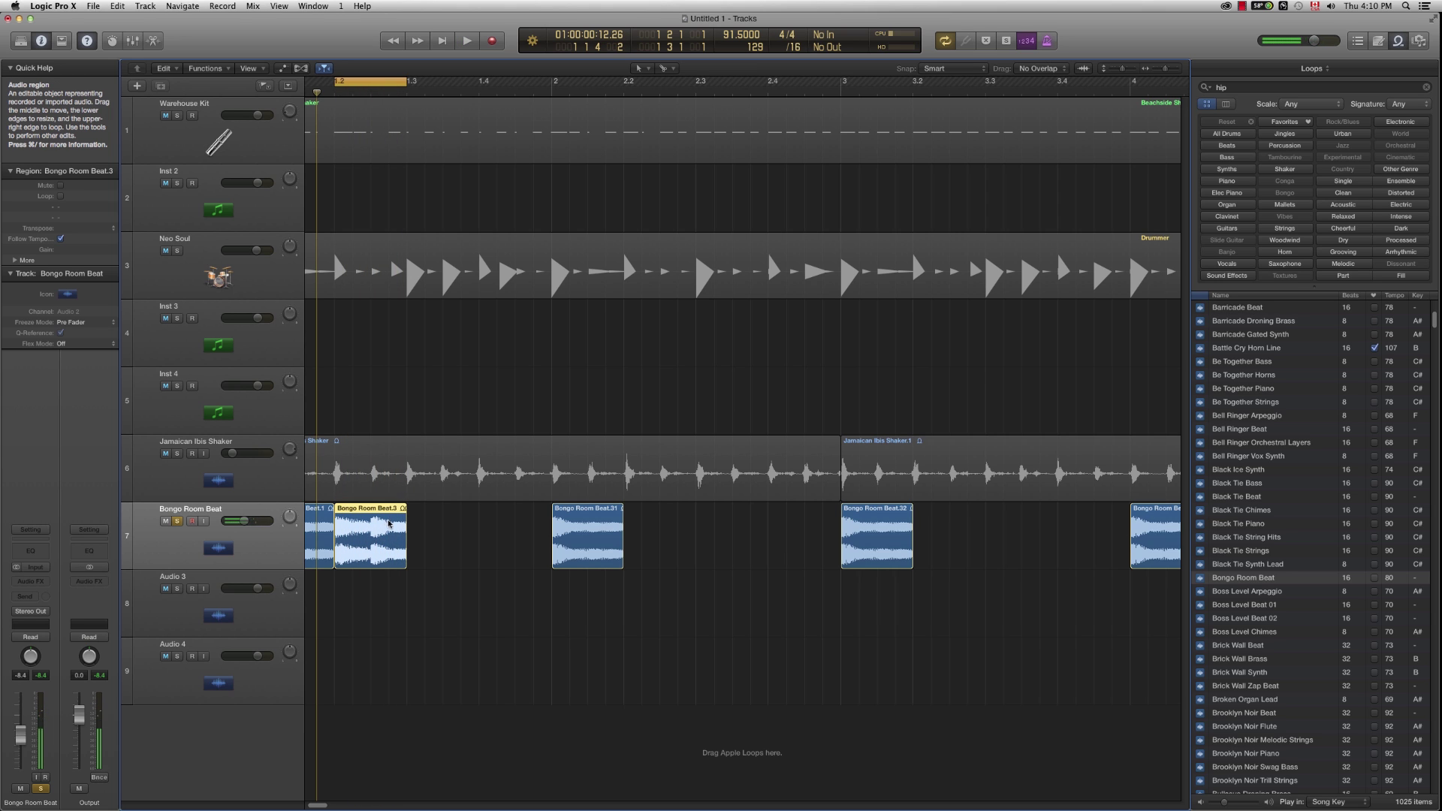
Step: Trim the slice on beat 2 of bar 1 to half a beat, play it, and open the choice of Command-click tools
drag(404, 562, 404, 564)
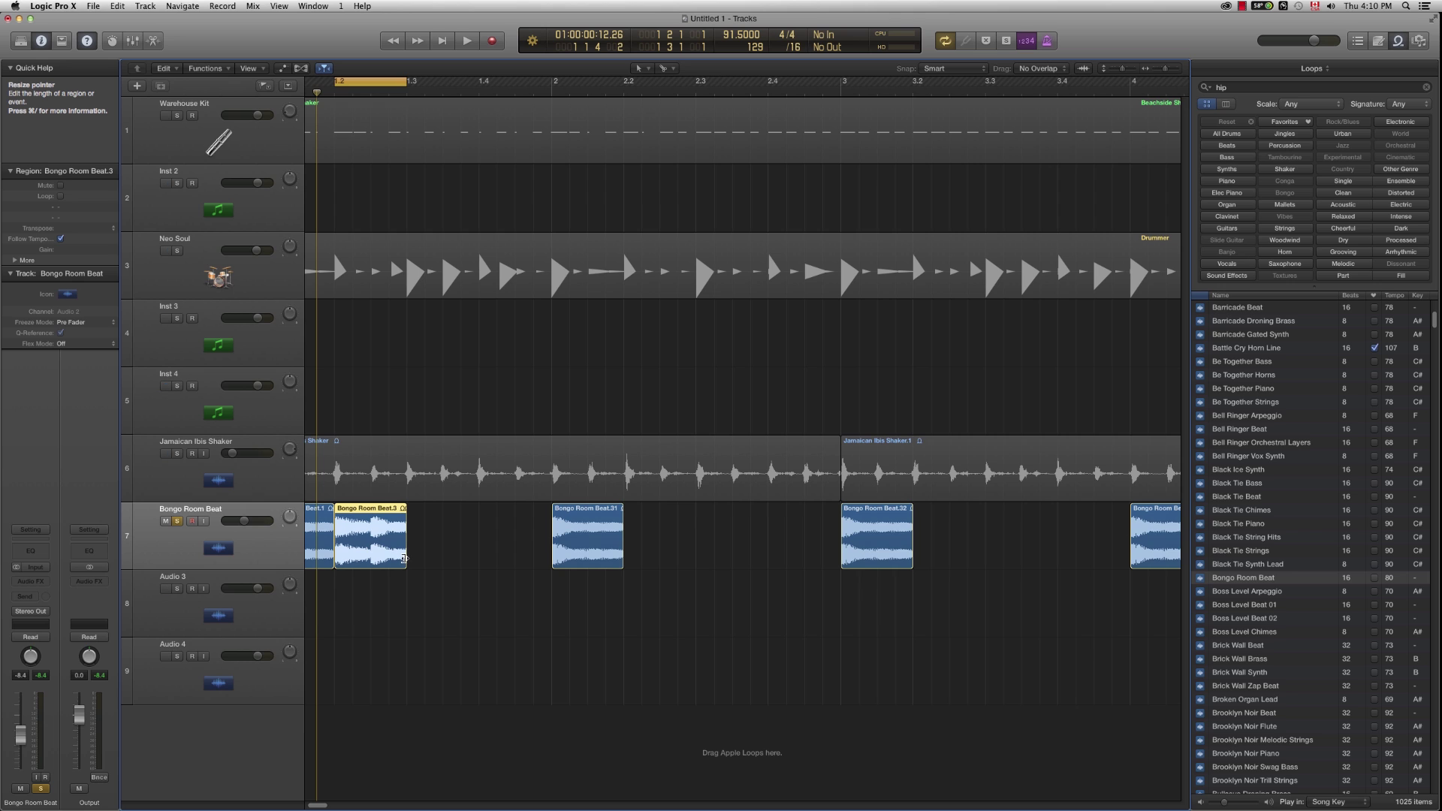
drag(403, 556, 370, 562)
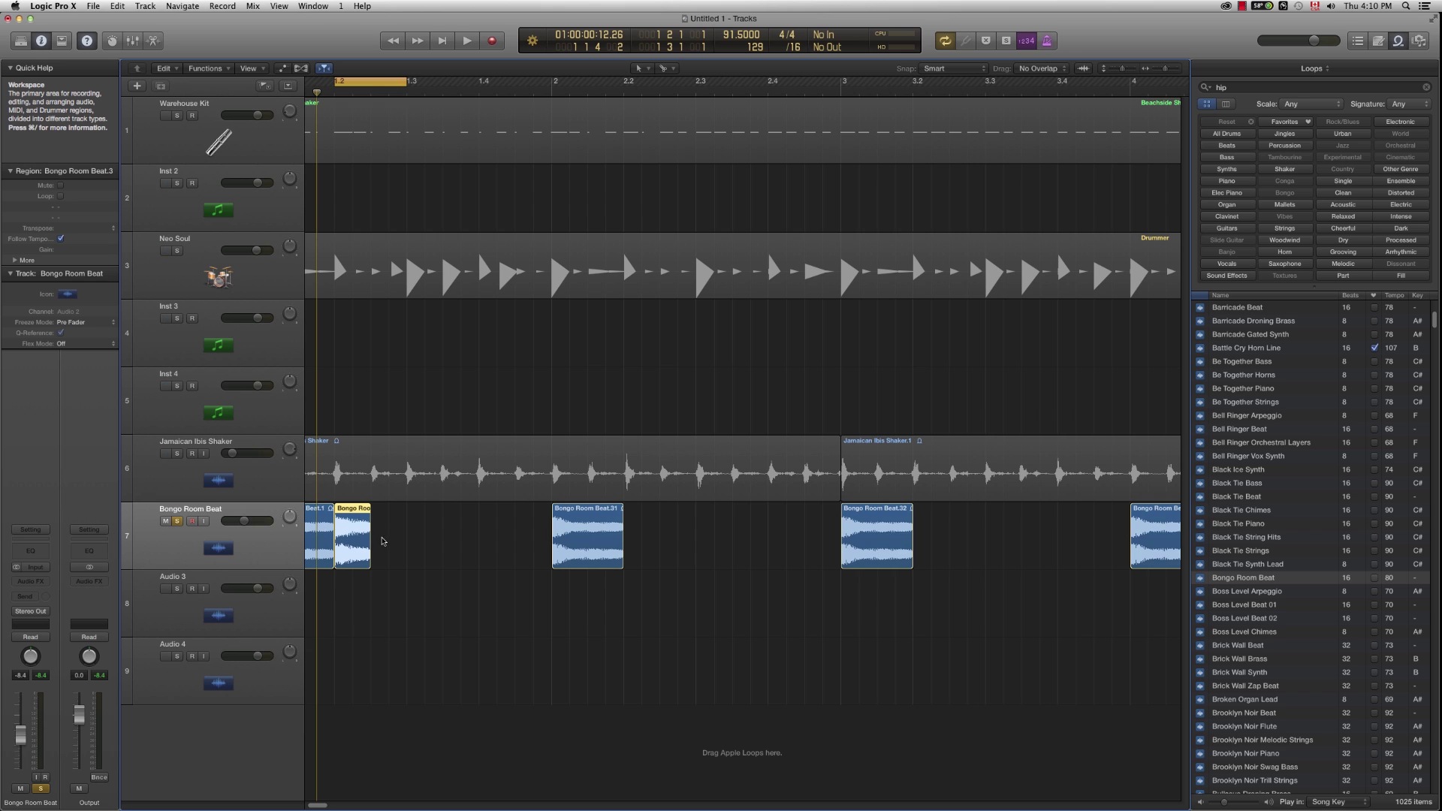
key(space)
key(space)
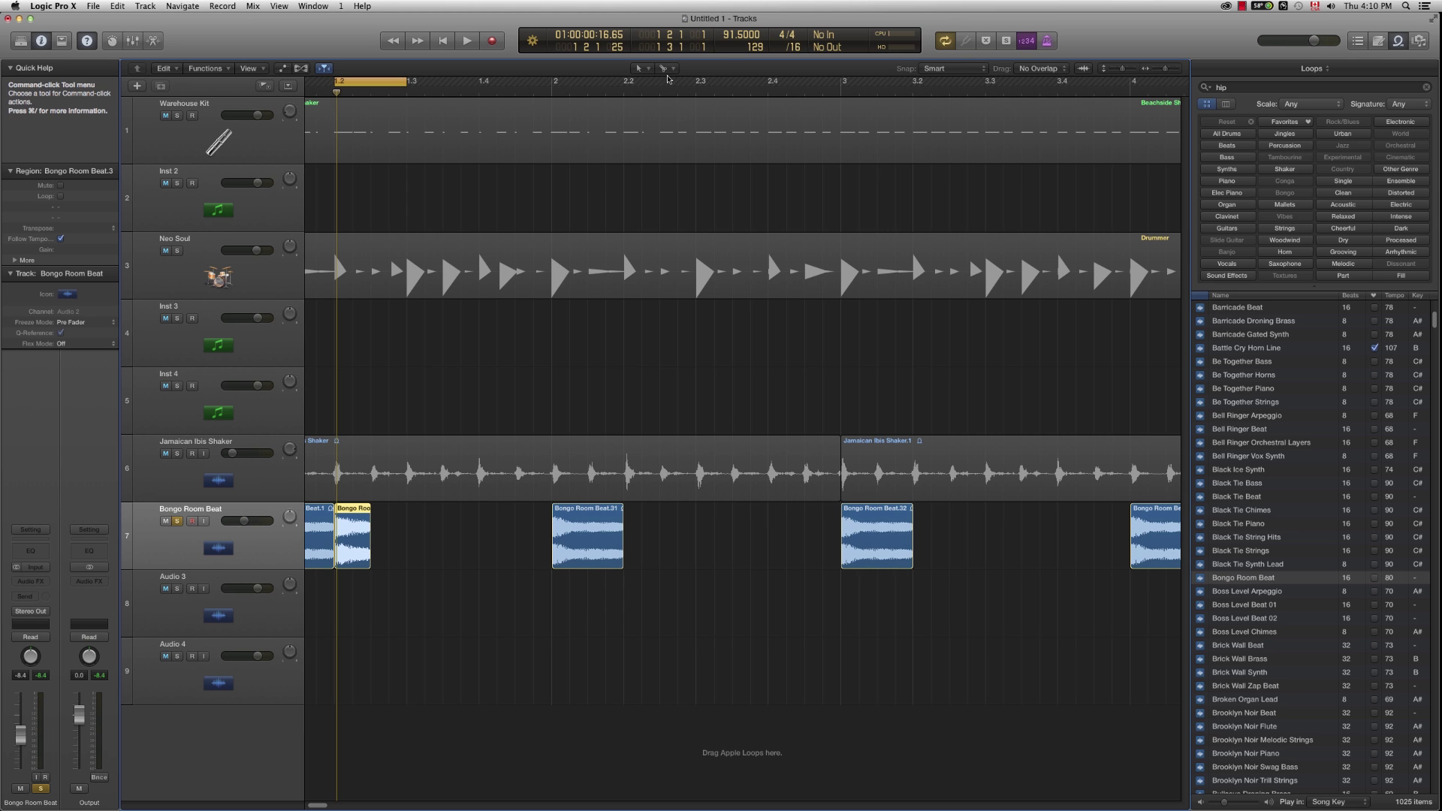
click(672, 69)
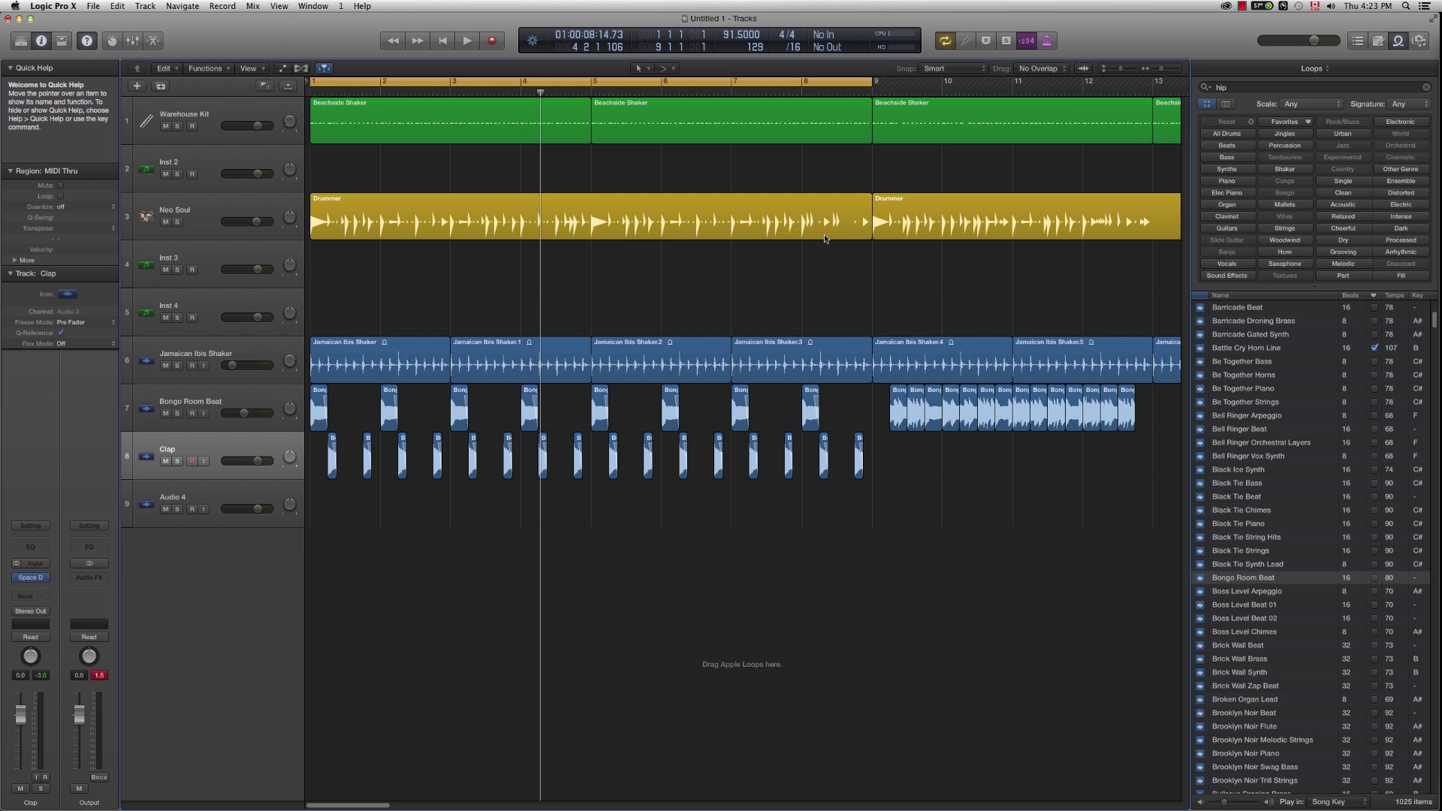
Step: Load the Vintage Electric Piano in stereo on the Inst 2 track and move its window to the middle of the workspace
click(202, 180)
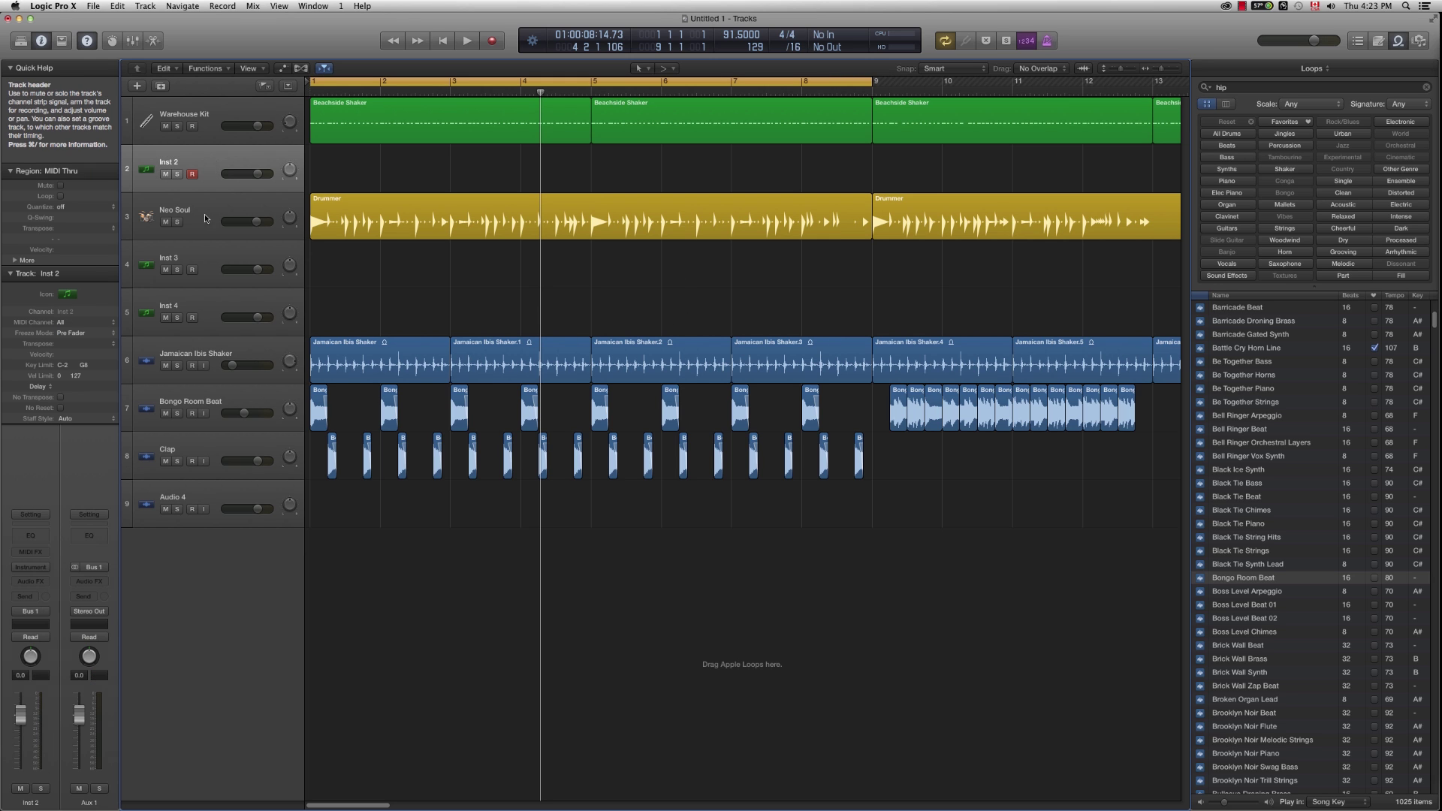
click(29, 568)
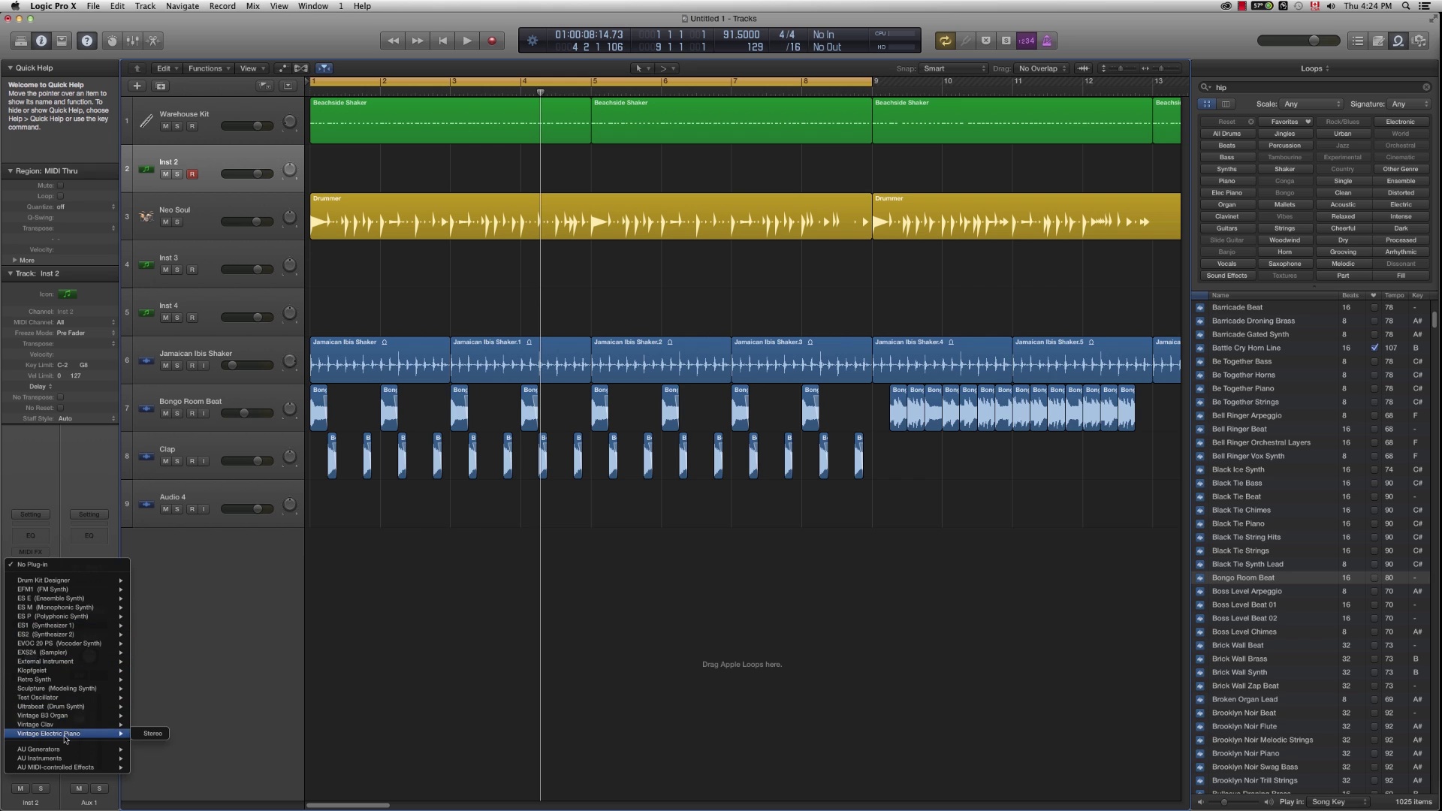
mouse_move(68, 619)
mouse_move(84, 648)
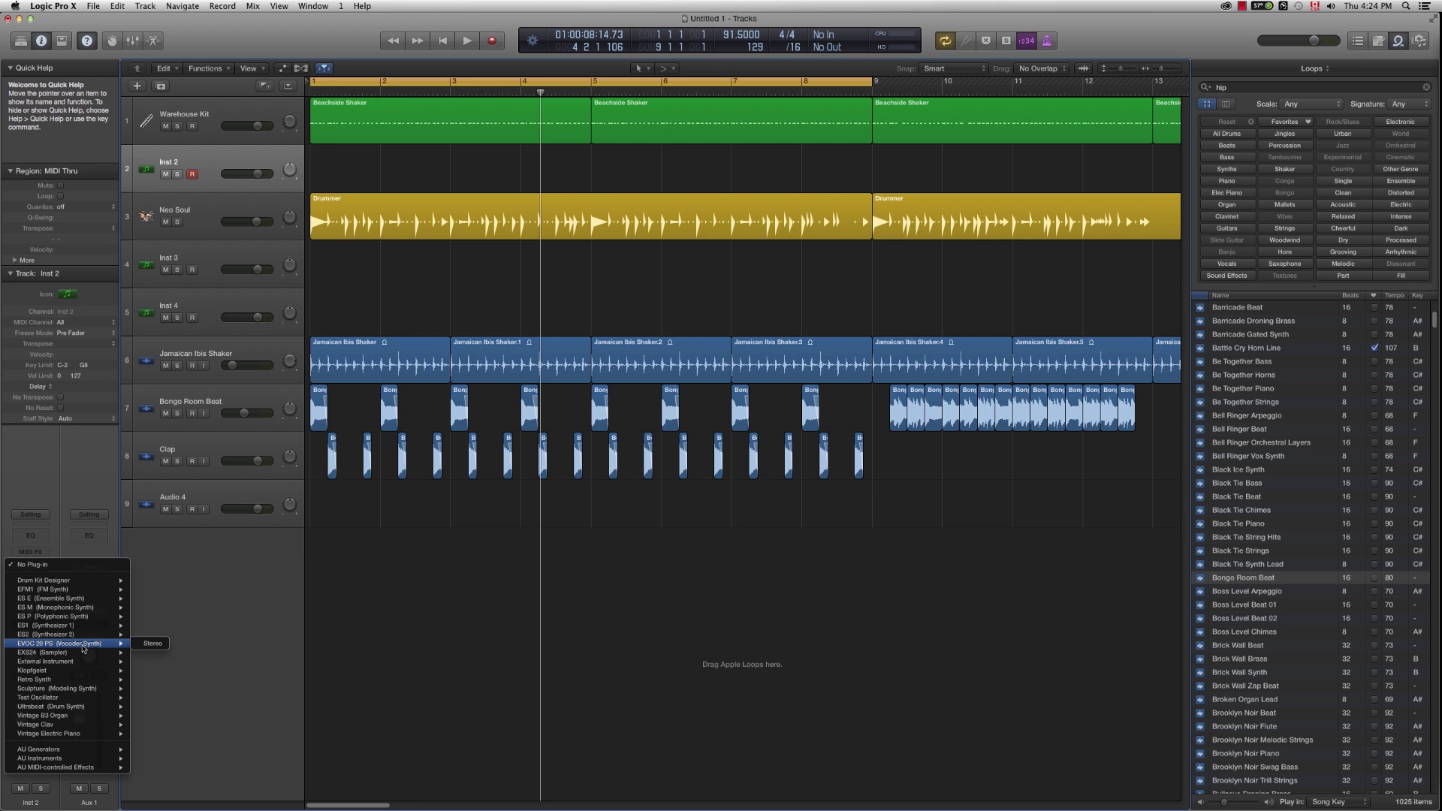
mouse_move(81, 735)
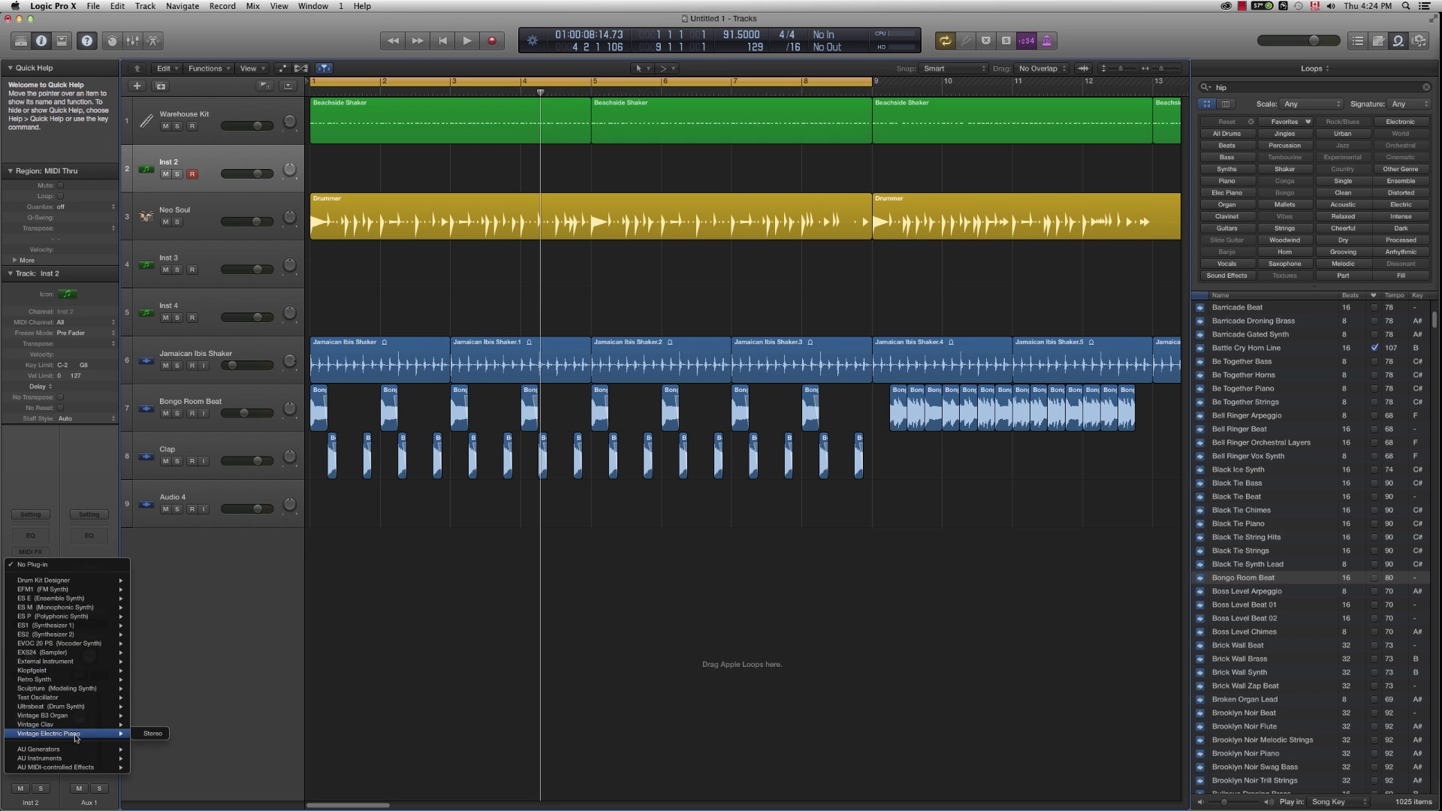
click(153, 734)
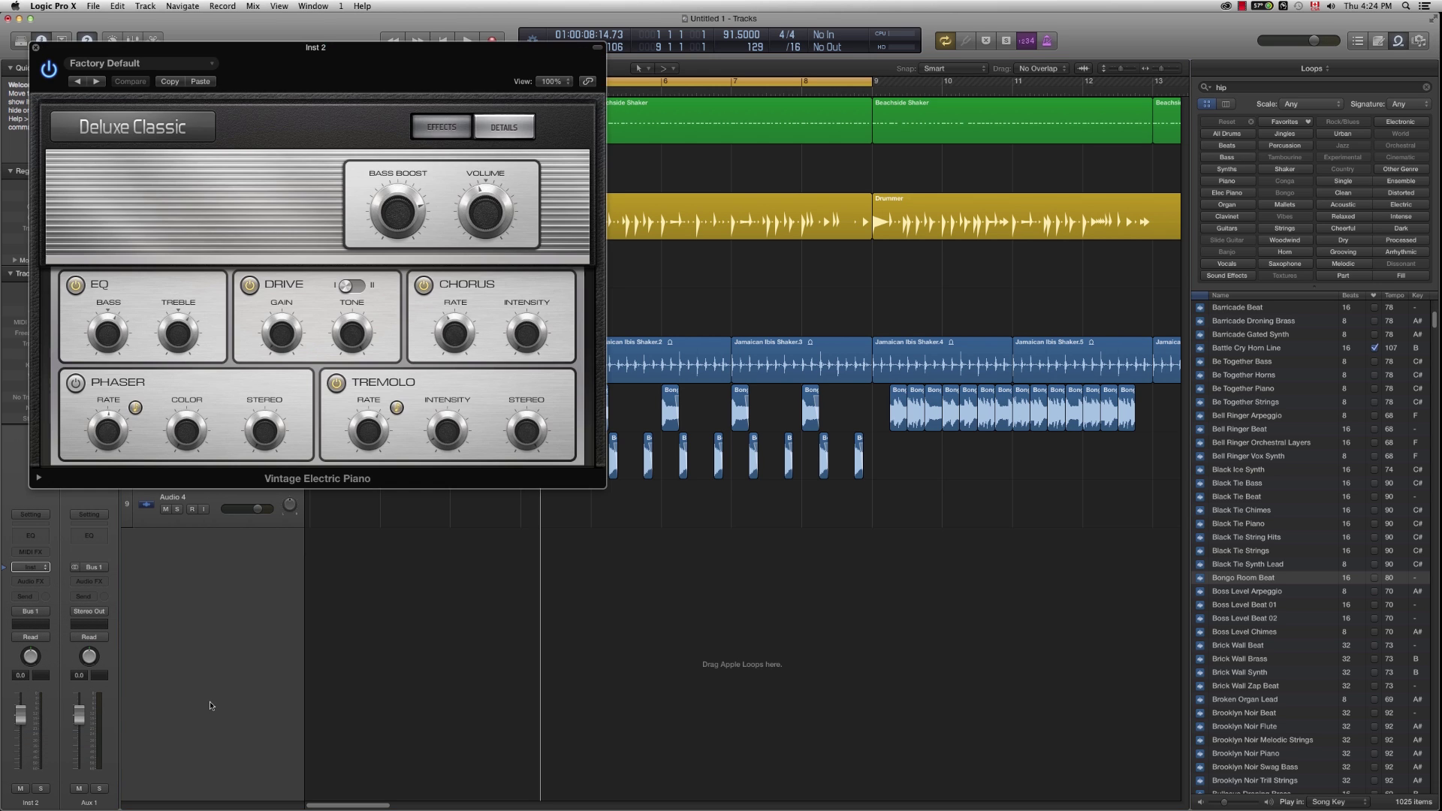
drag(304, 68, 730, 283)
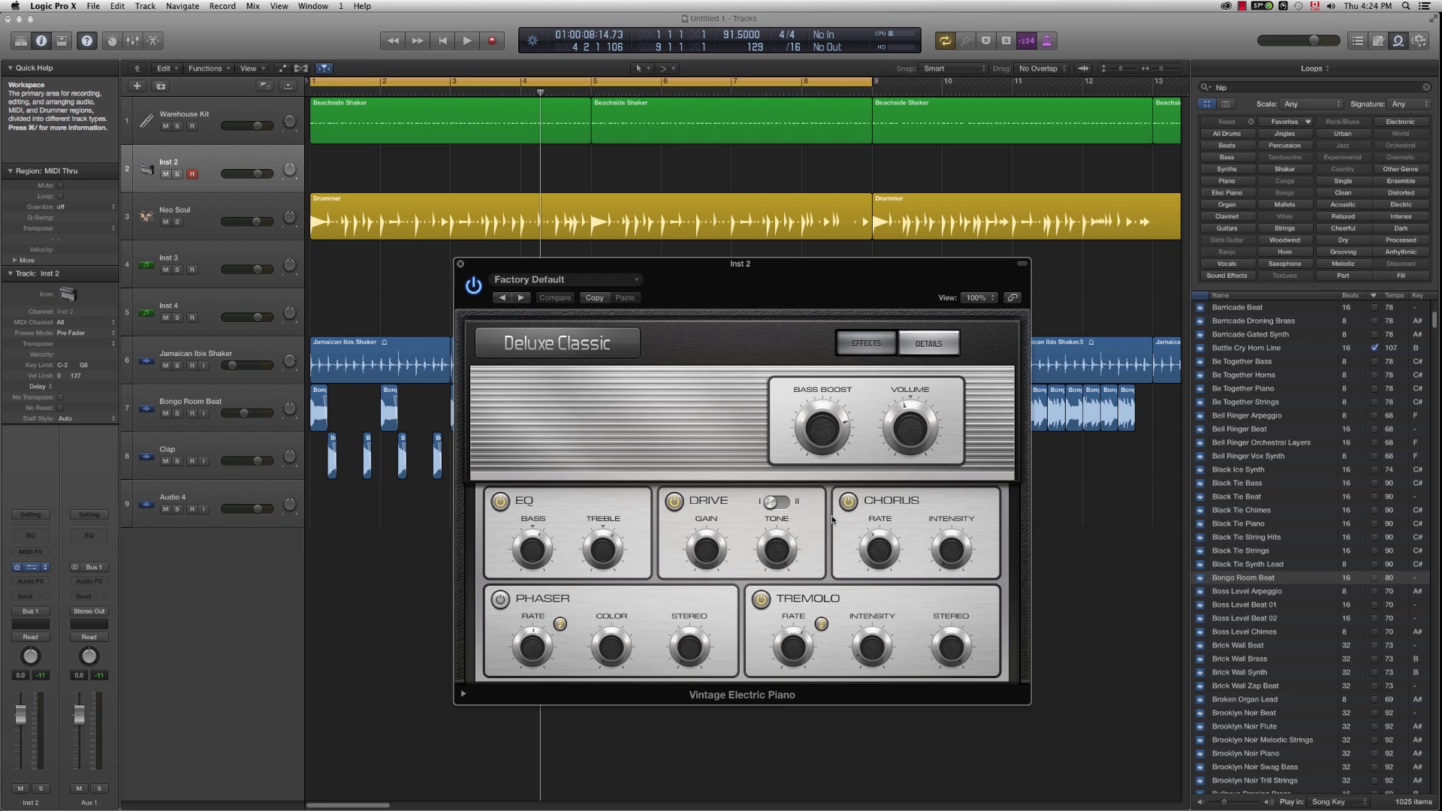
Step: Set the electric piano's tremolo rate to 1/16d and adjust its intensity and stereo controls
mouse_move(811, 649)
mouse_move(946, 652)
mouse_move(793, 648)
mouse_down()
mouse_move(792, 613)
mouse_move(788, 641)
mouse_up()
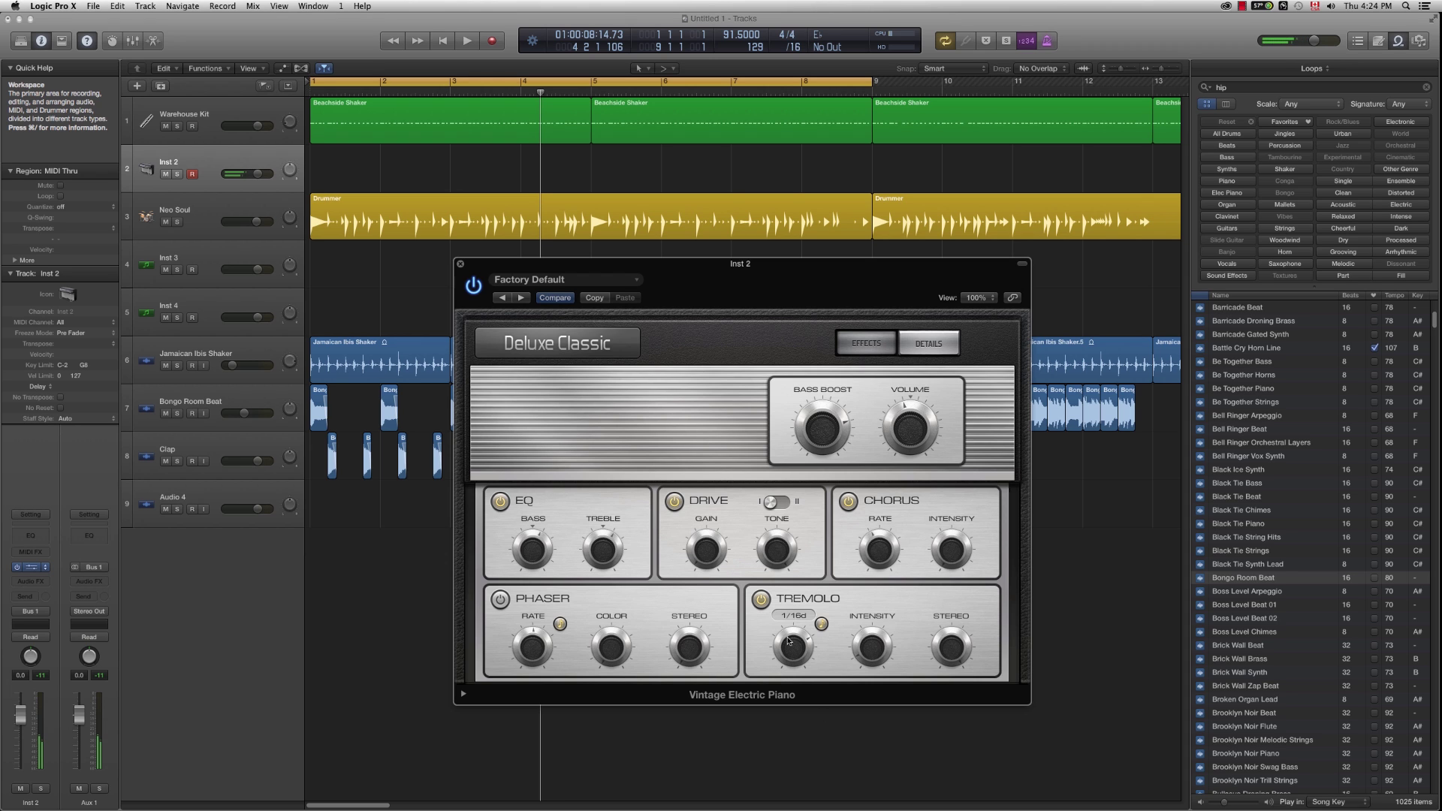
mouse_move(865, 650)
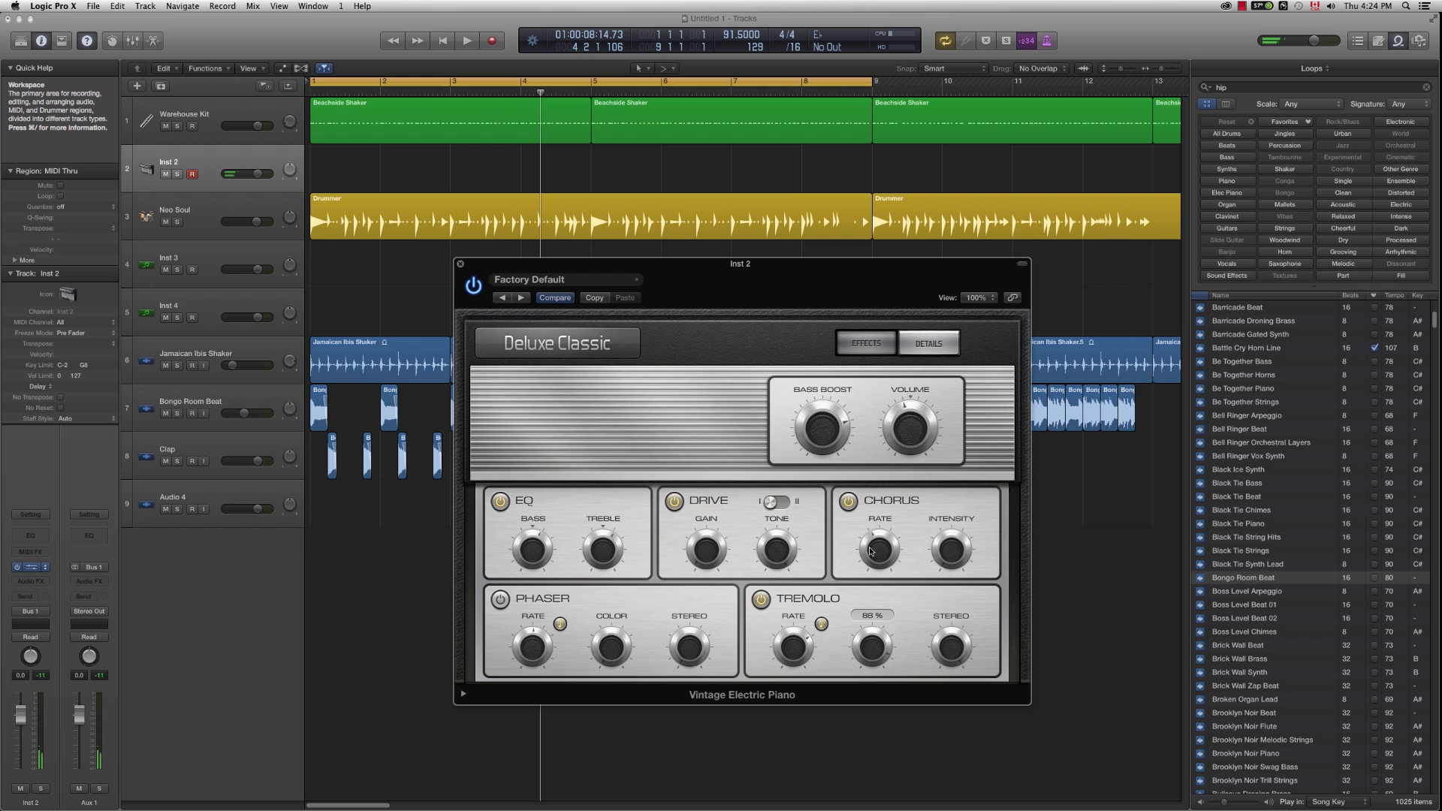
mouse_move(948, 668)
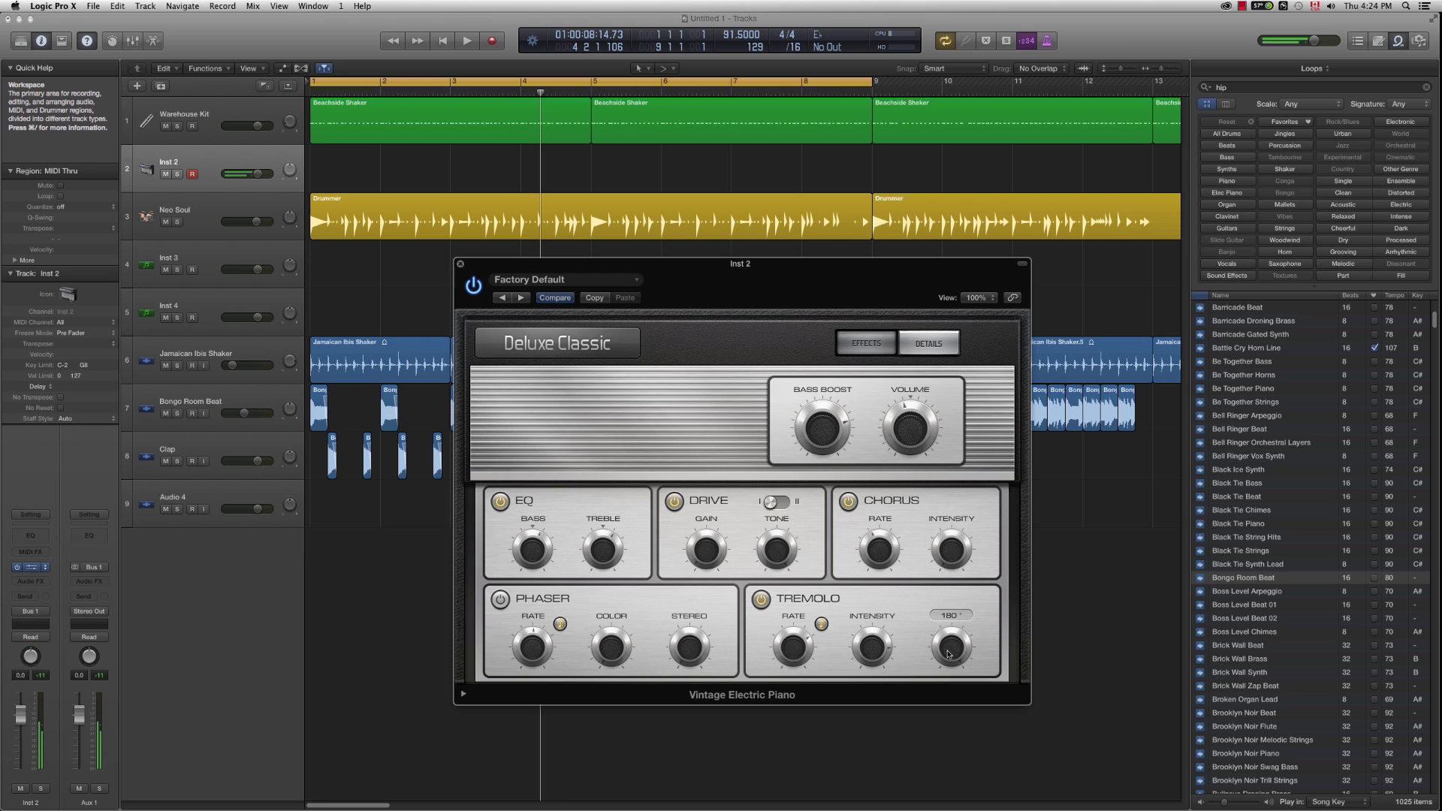
Step: Set the electric piano's bass boost to 93 % and EQ treble to -10.0 dB, and close the instrument
mouse_move(825, 419)
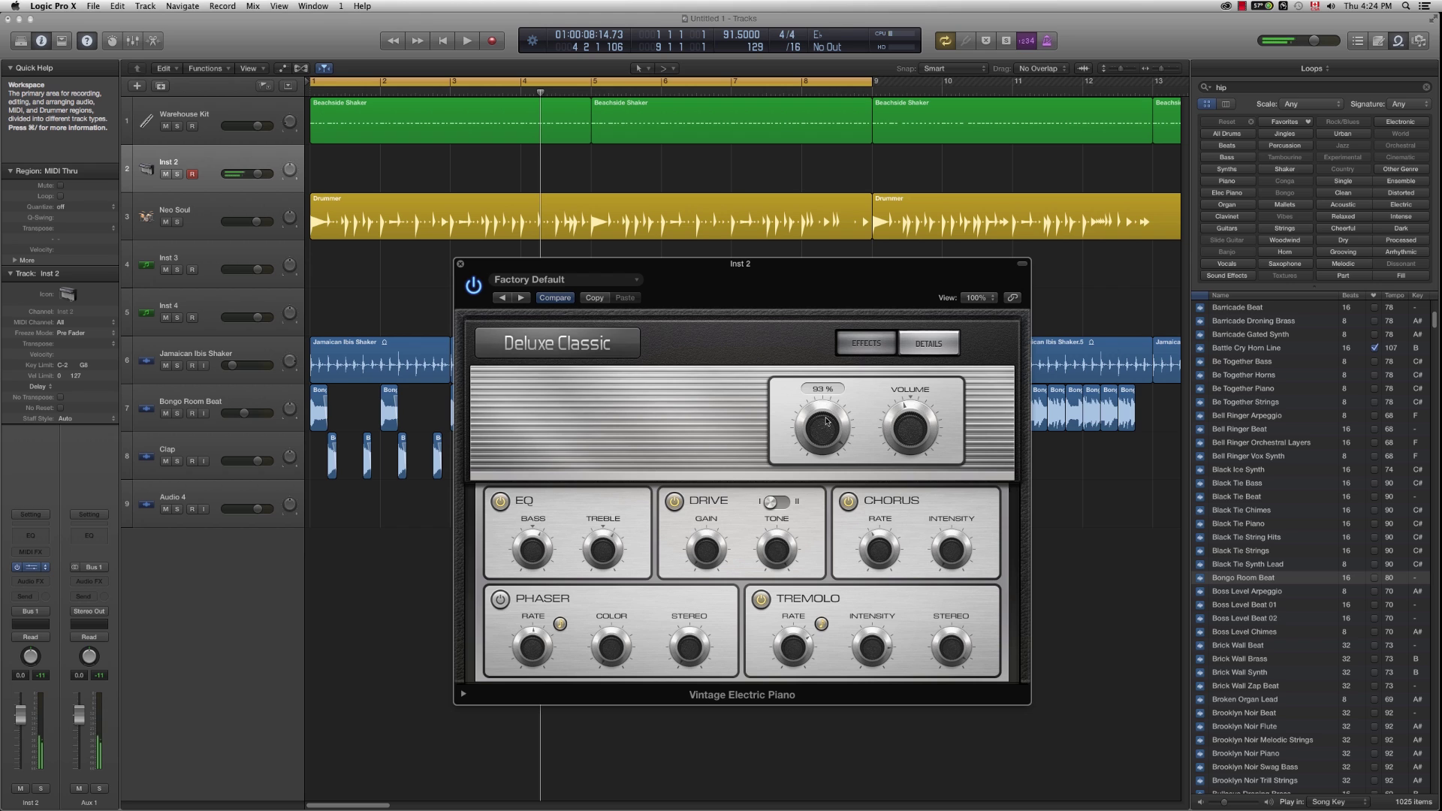
mouse_move(596, 569)
drag(595, 570, 595, 602)
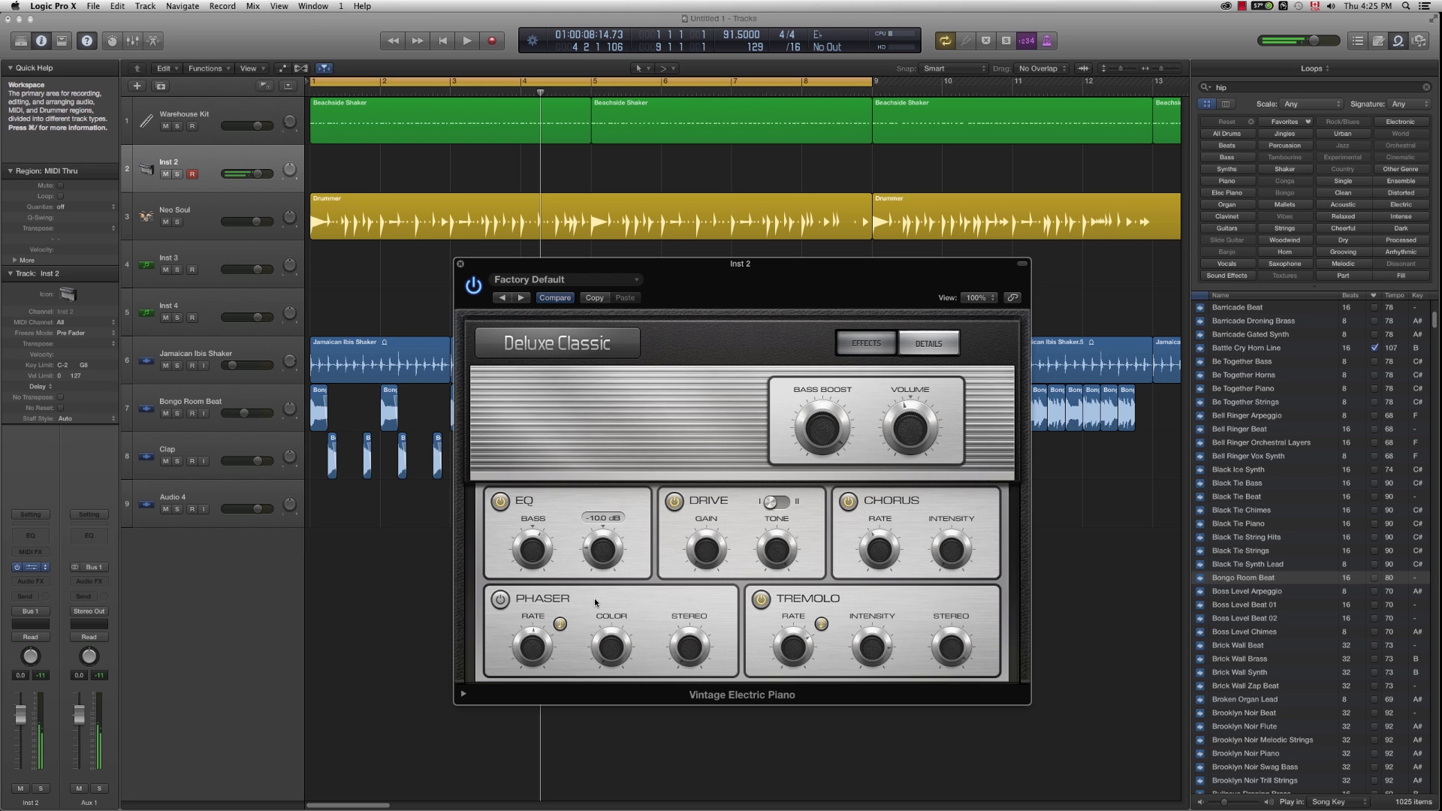
click(460, 263)
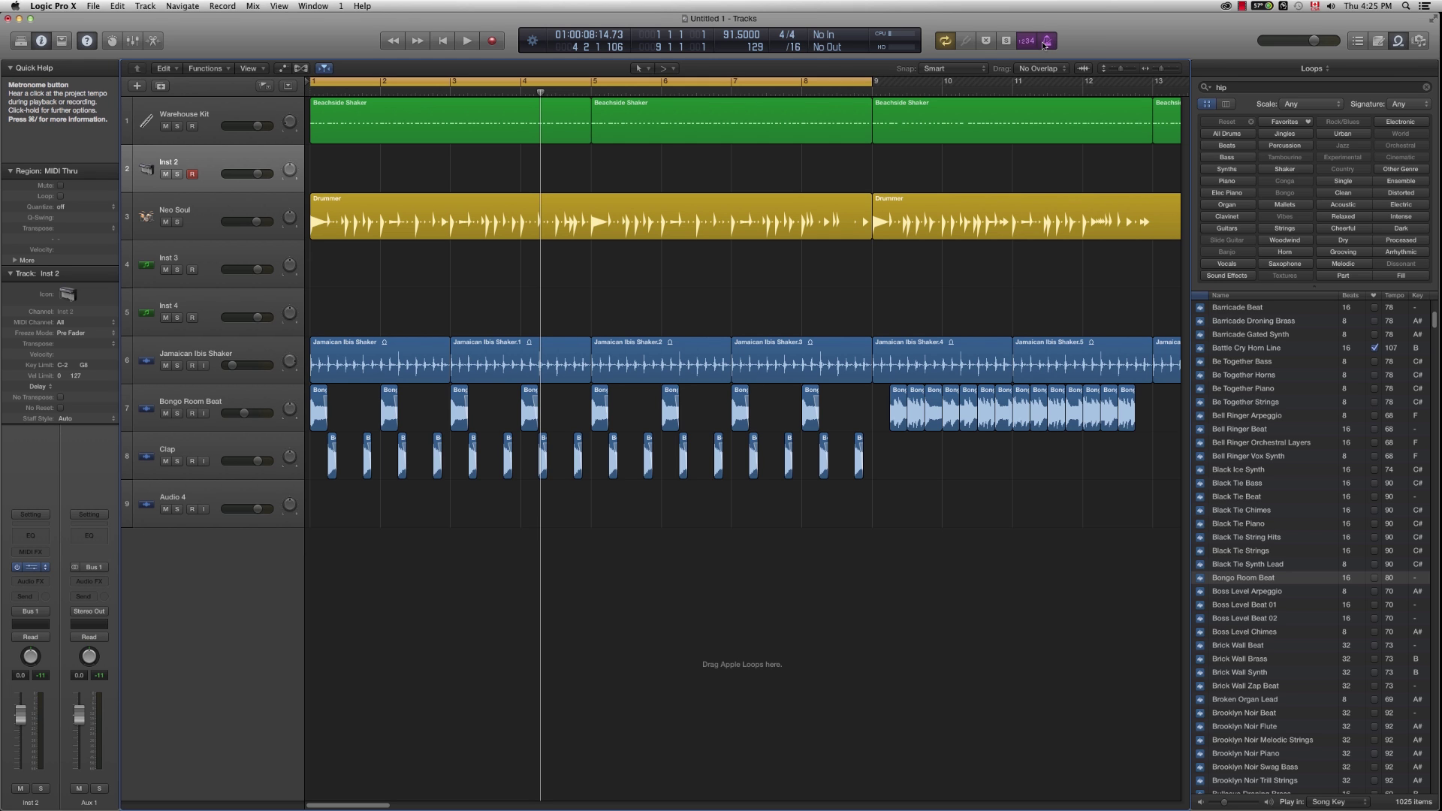
Step: Record a chord part on Inst 2 from bar 1, and cut off everything from bar 3 onward with the Marquee tool
click(493, 42)
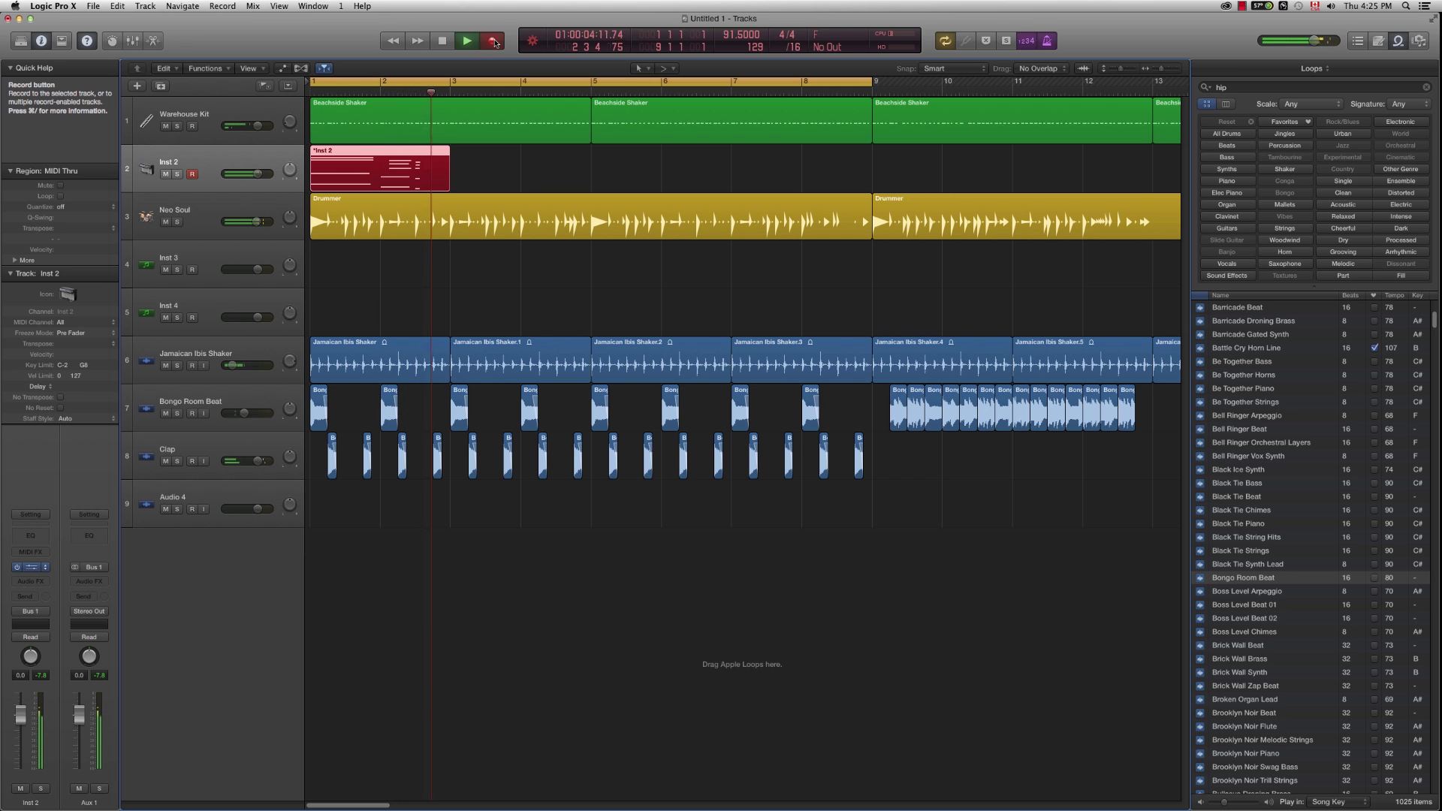
key(space)
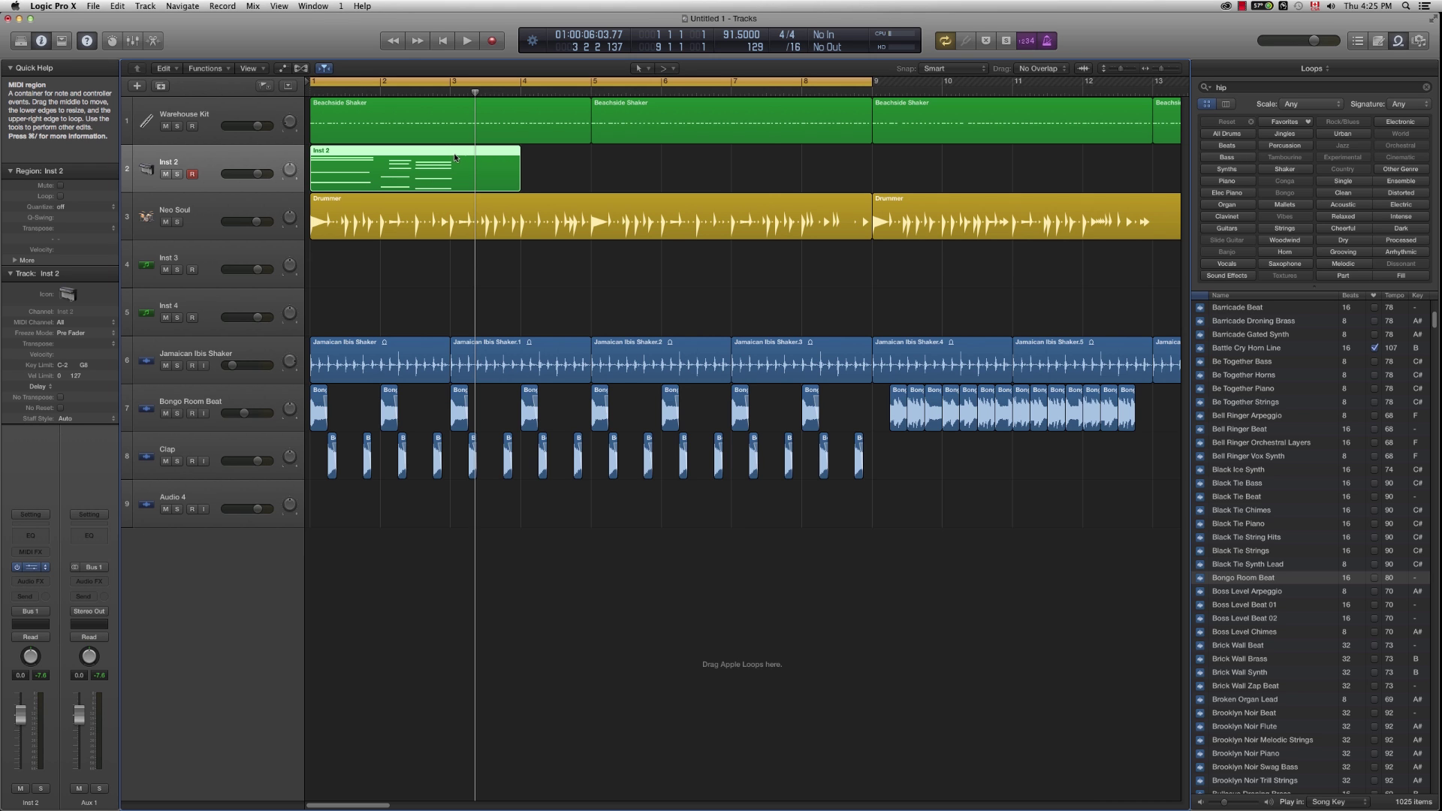
click(666, 67)
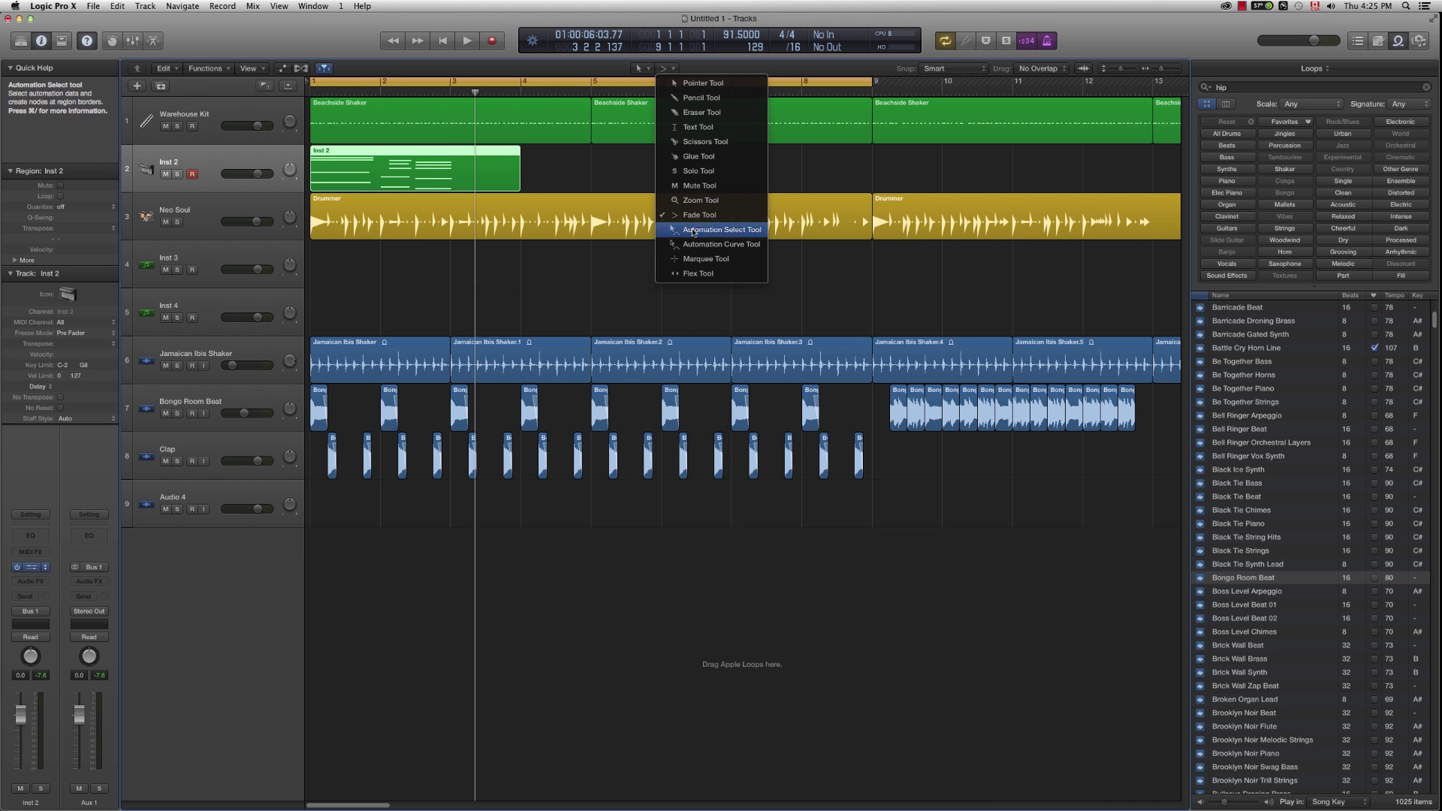
click(697, 260)
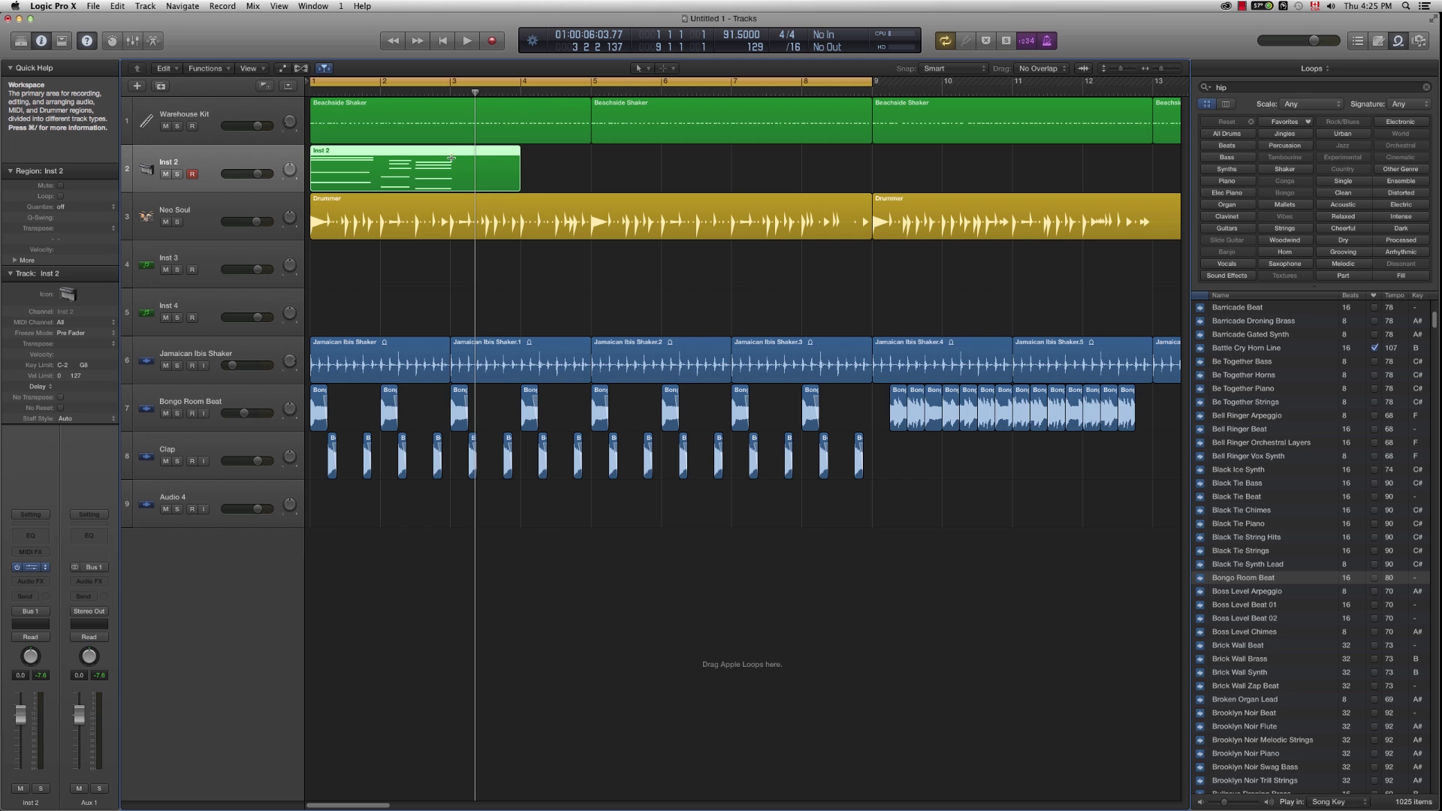
drag(451, 158, 545, 164)
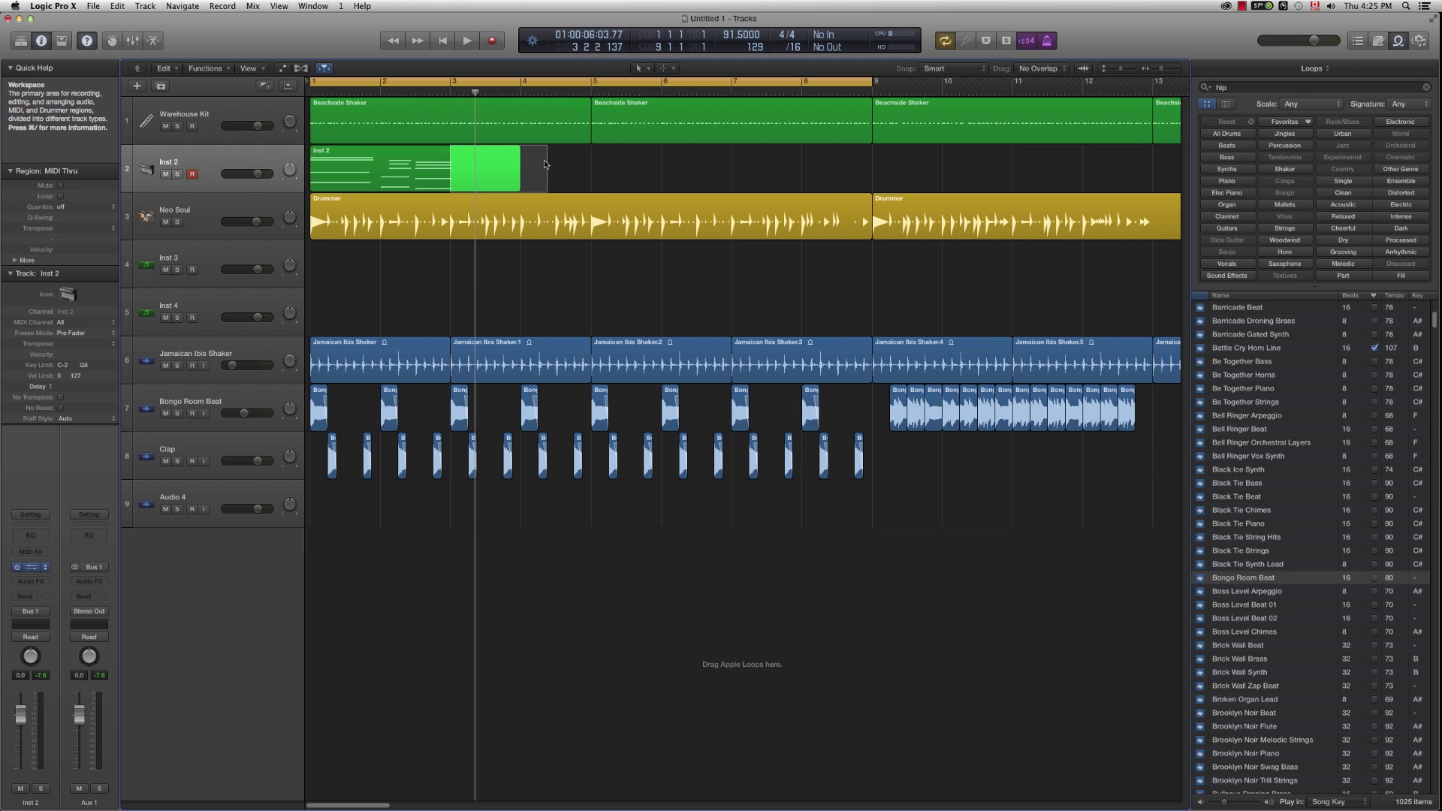
key(Delete)
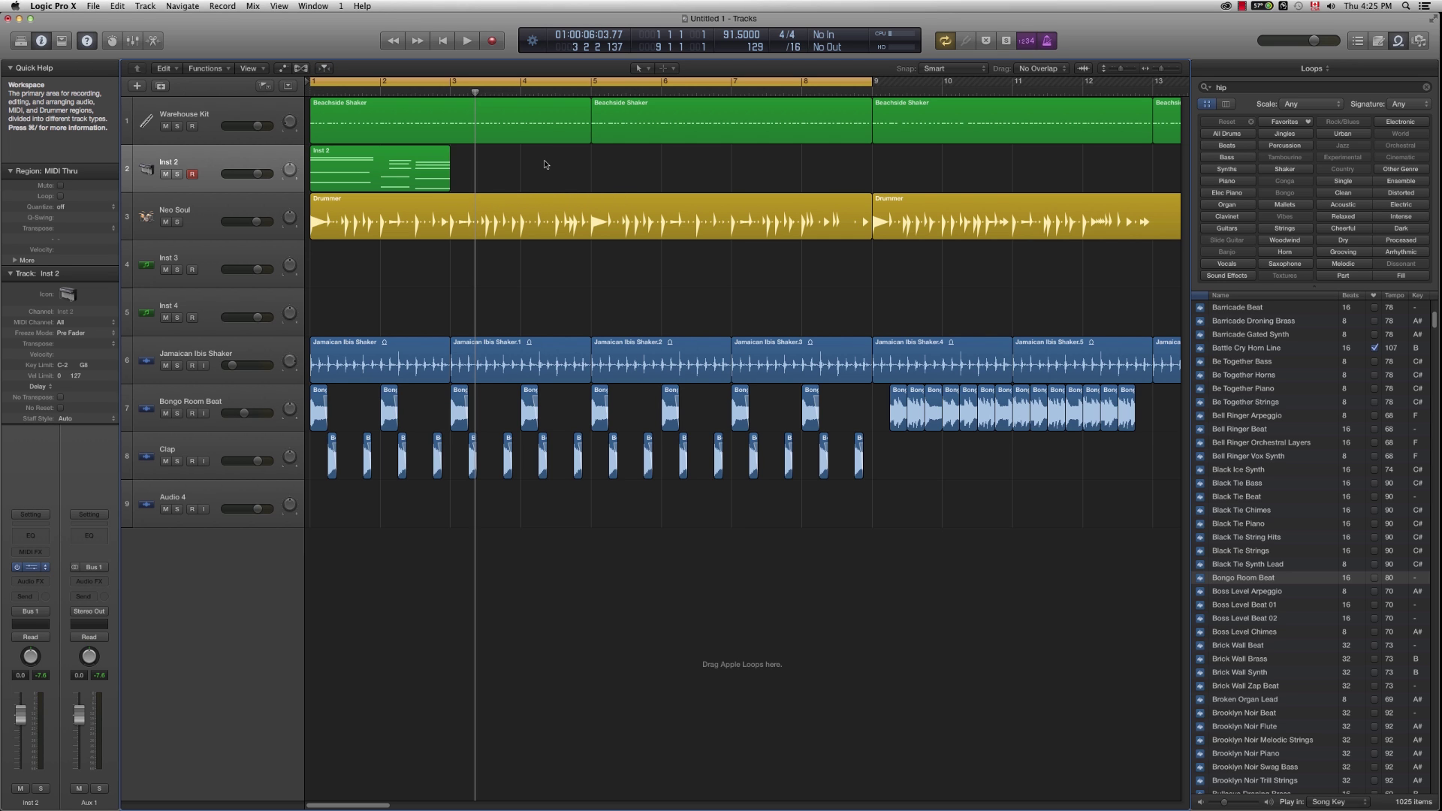
Step: Open the Inst 2 region in an enlarged Piano Roll and bring the notes around bar 2 into close view
double_click(395, 170)
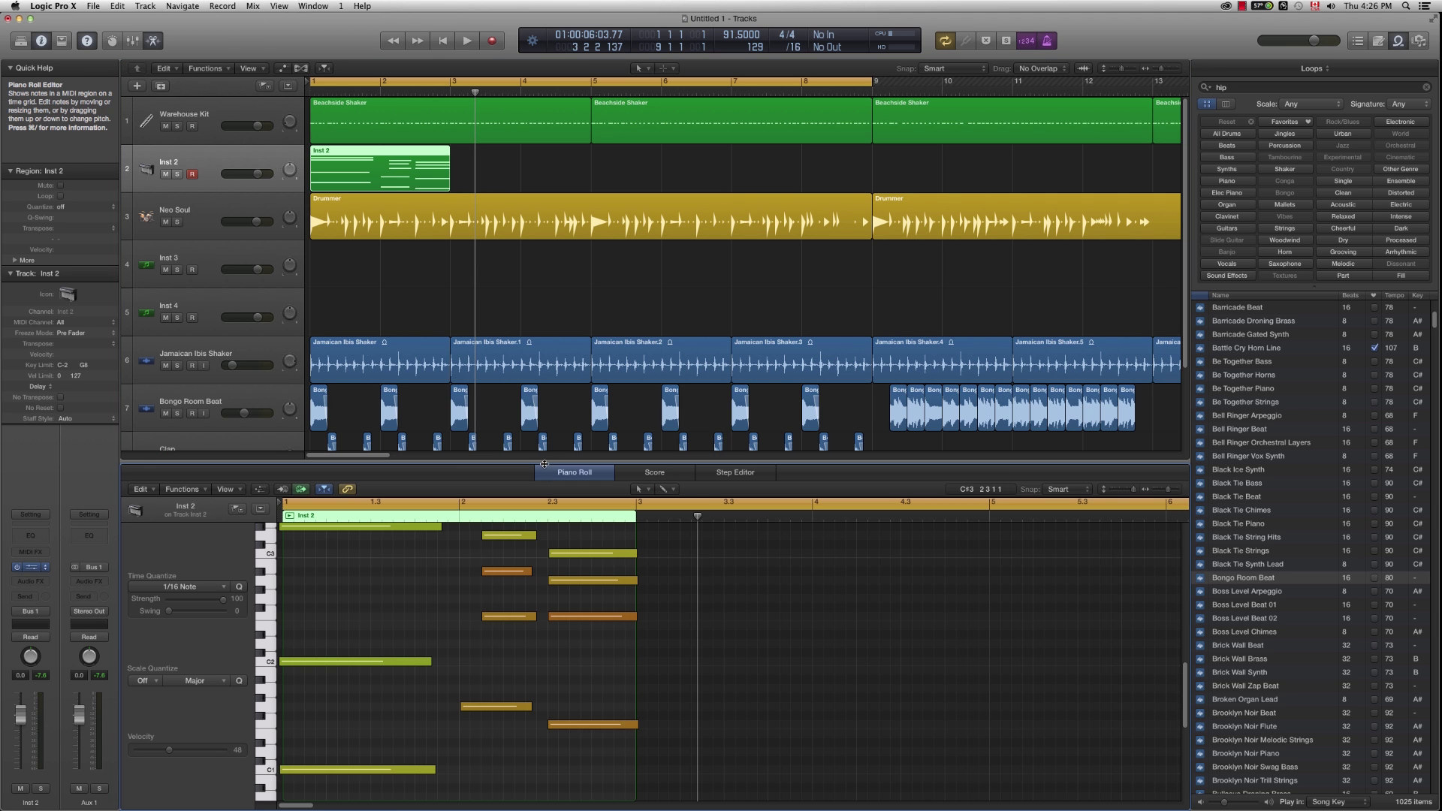
drag(544, 464, 544, 265)
key(super+Left)
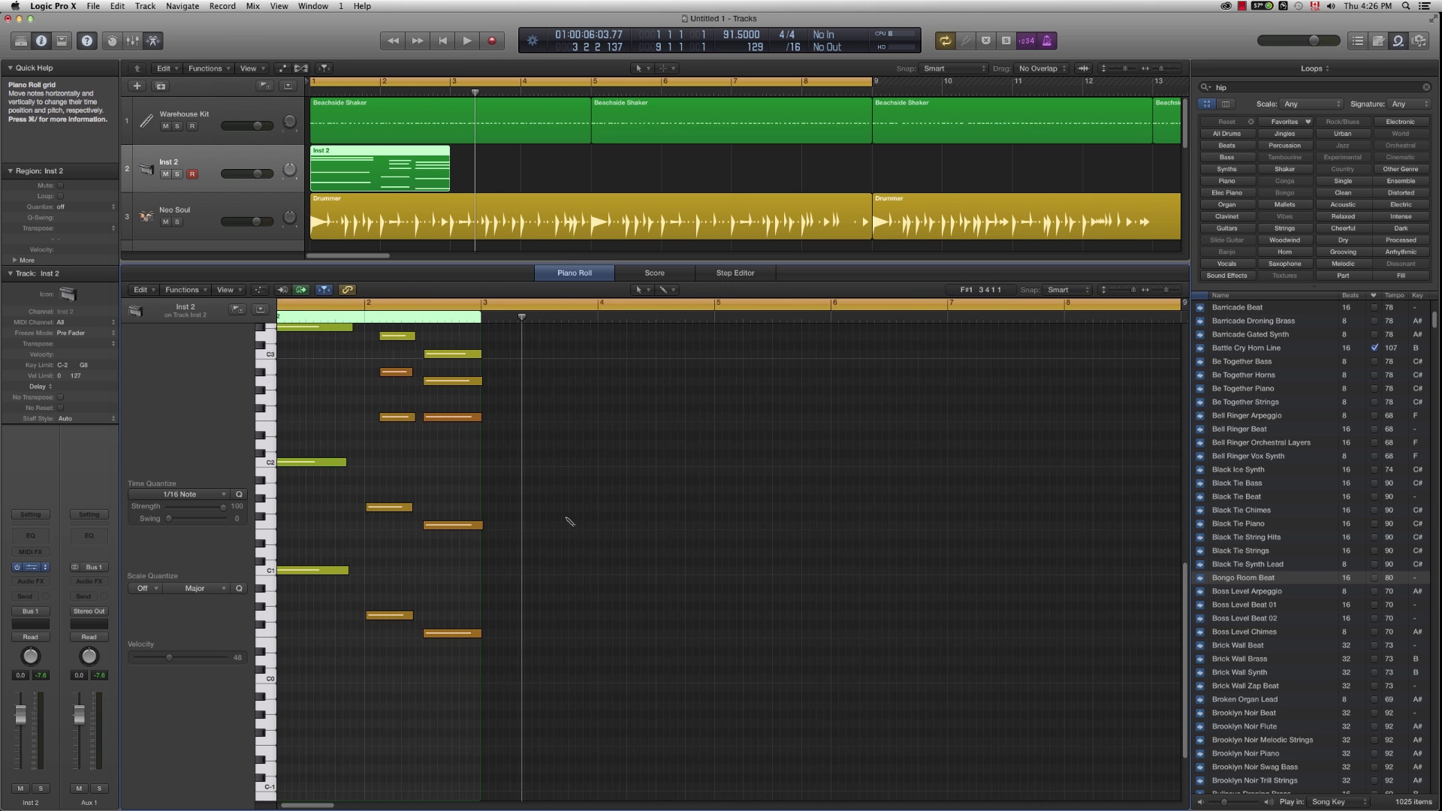
key(super+Right)
key(super+Right)
key(super+Right)
drag(304, 806, 292, 806)
key(super+Right)
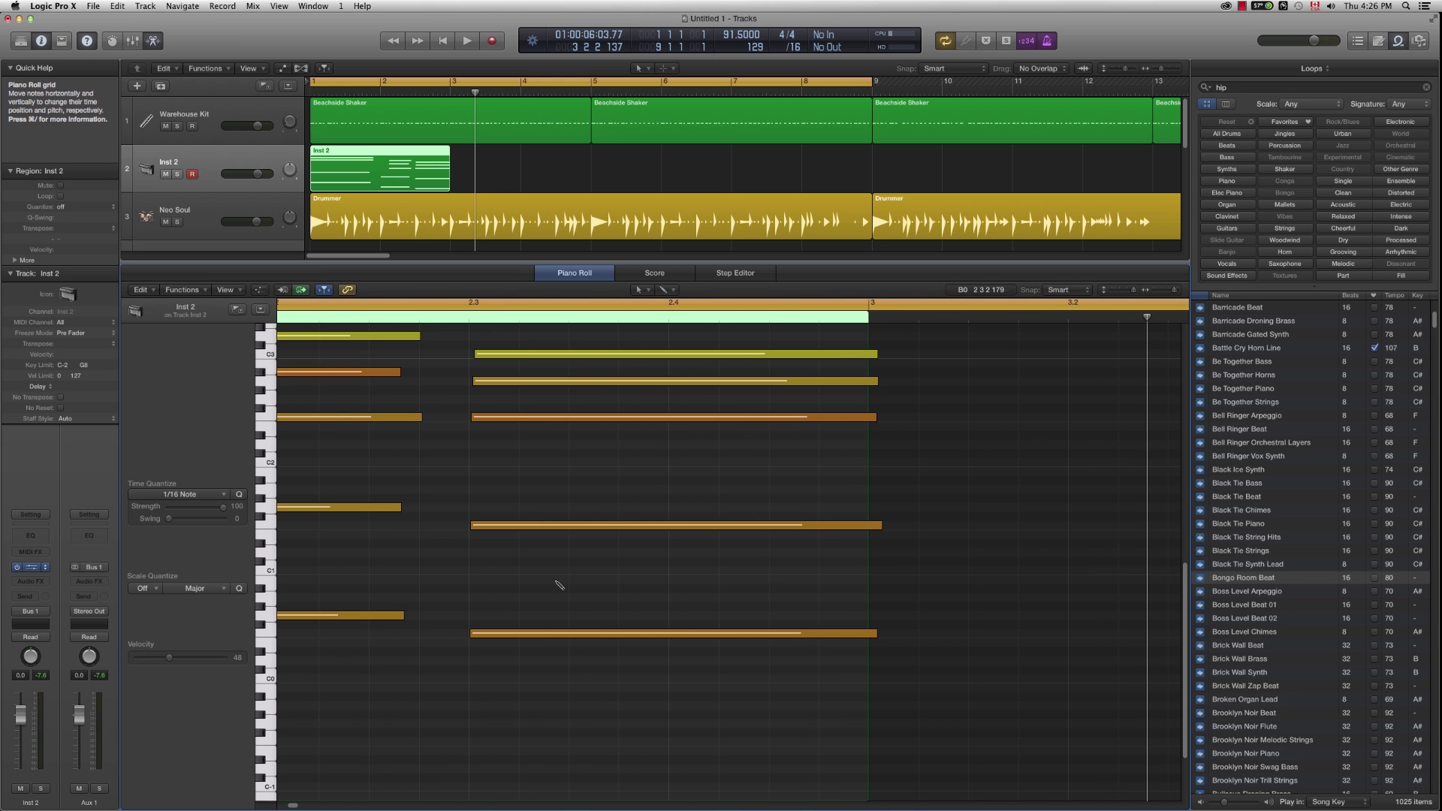
drag(292, 805, 290, 806)
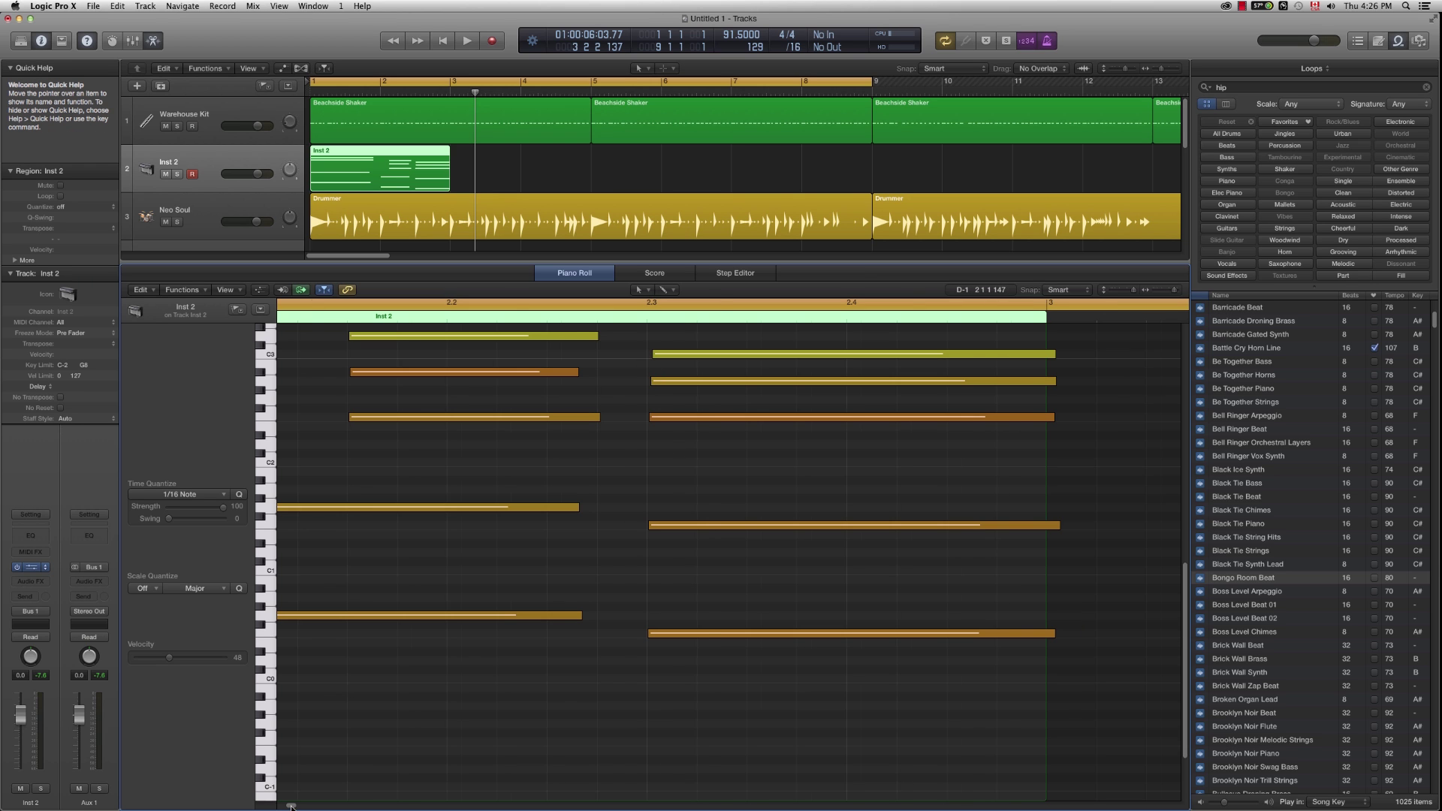
scroll(291, 806, left, 5)
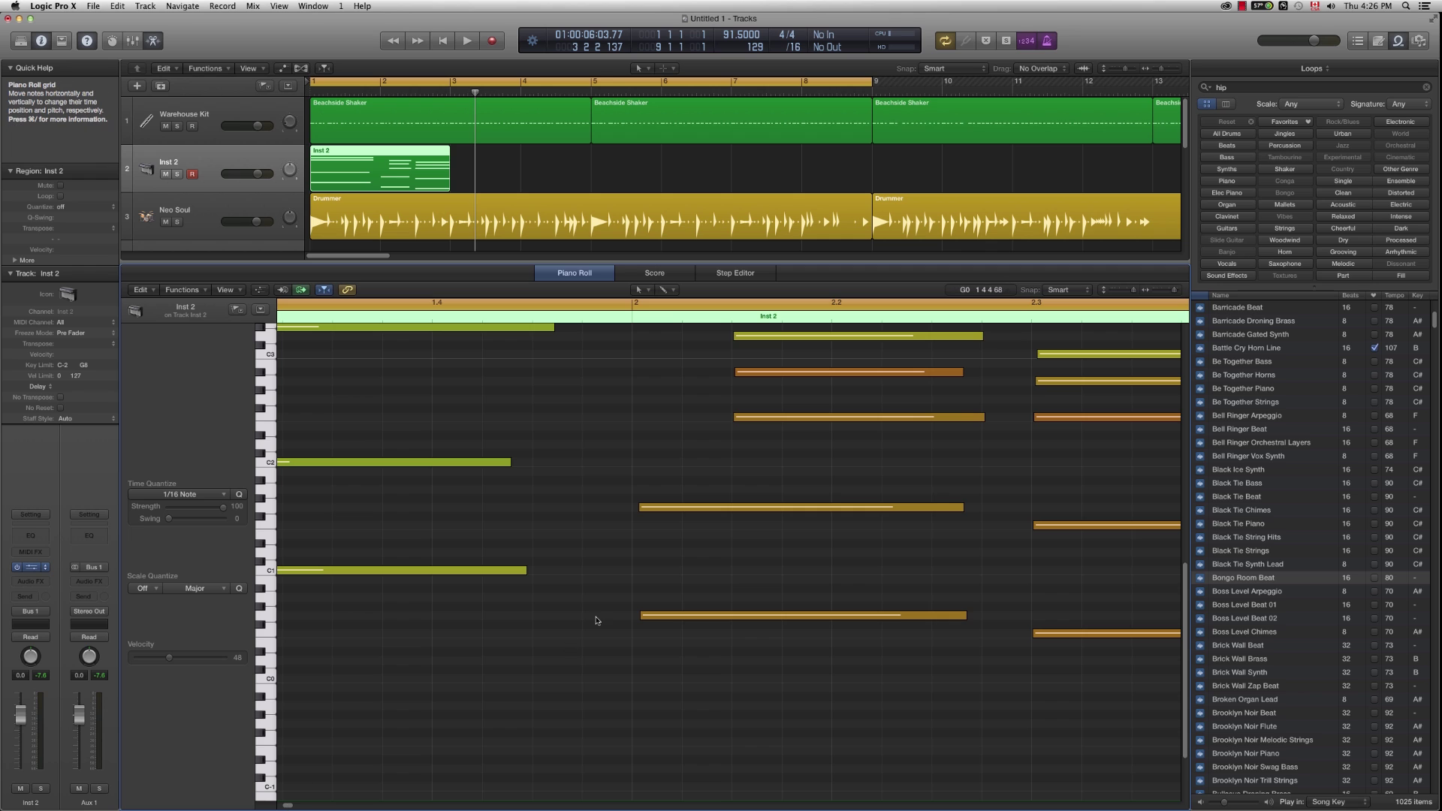
Step: Align the two low notes near bar 2 to the start of that bar, with time quantize at 1/16 Note
drag(612, 482, 643, 617)
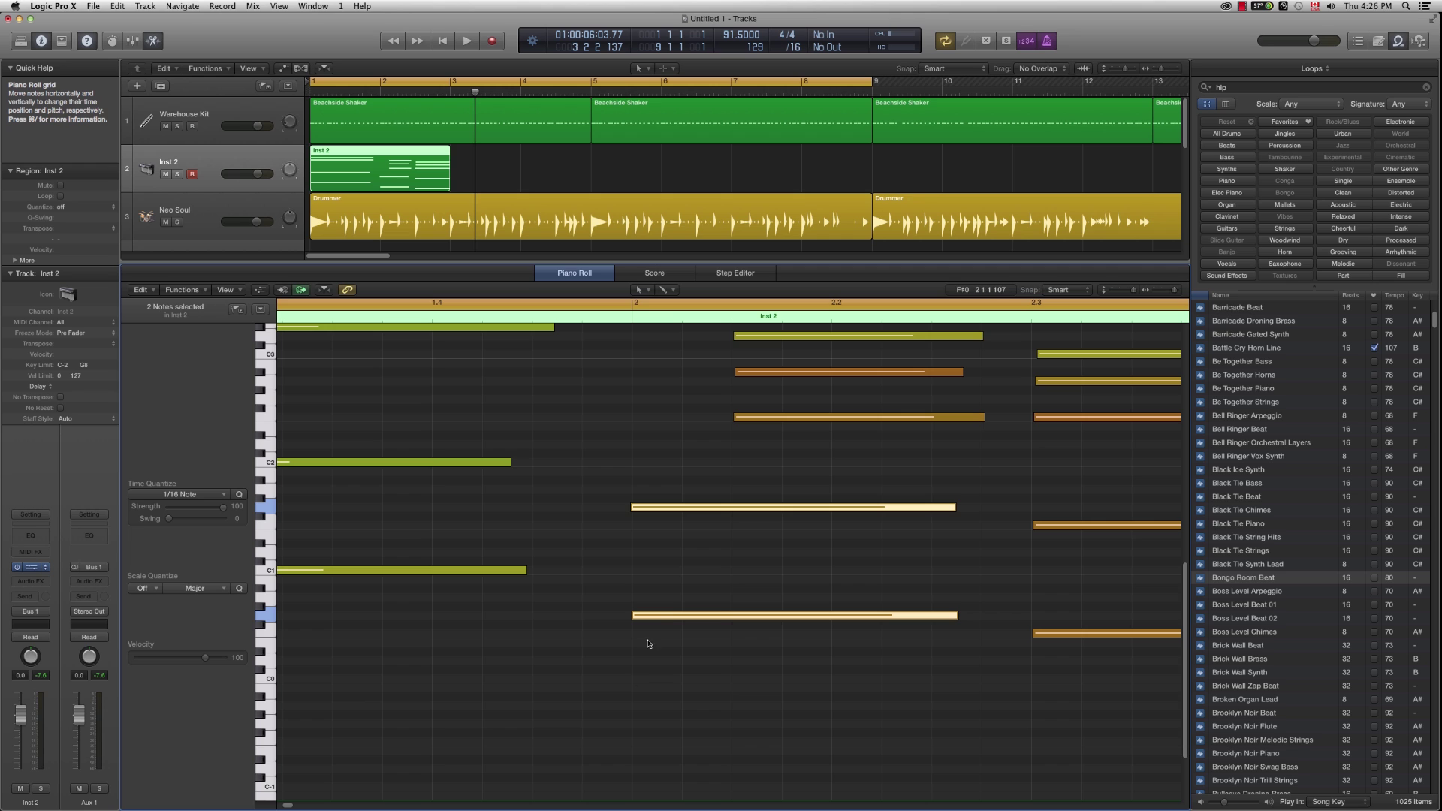
drag(649, 617, 650, 618)
click(194, 495)
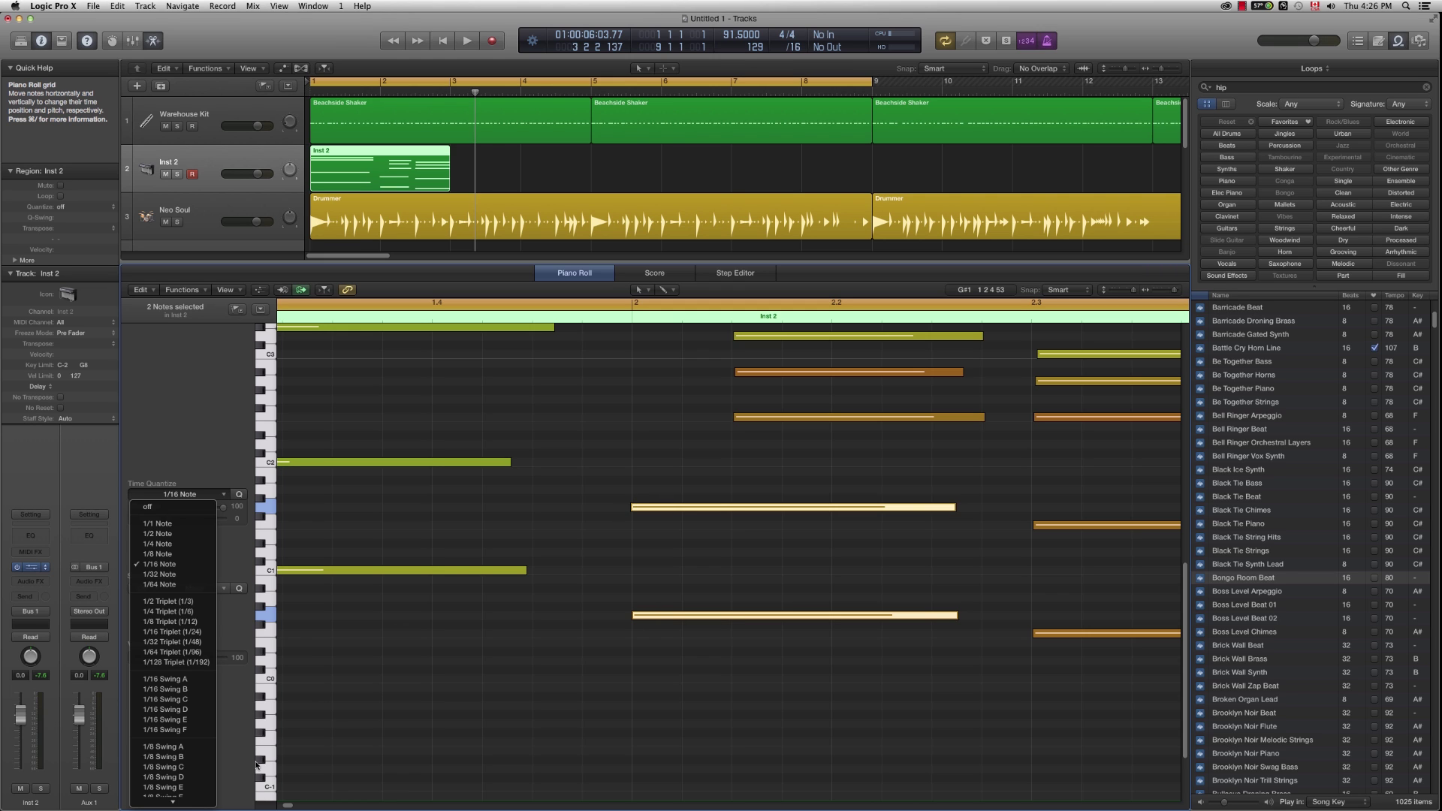
click(160, 565)
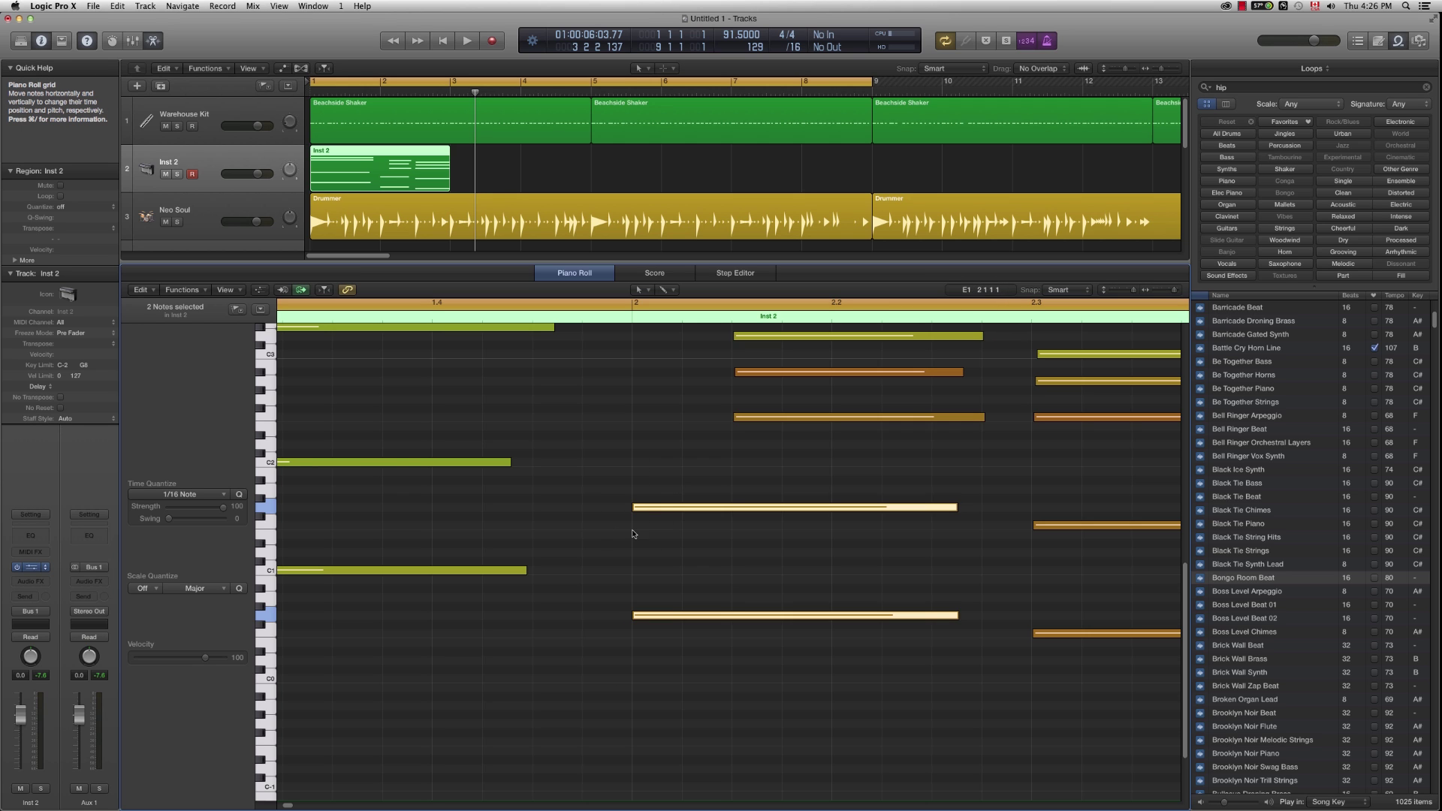
Step: Align the notes of the opening chord, including G3, with the start of bar 1, and close the Piano Roll
drag(287, 806, 284, 805)
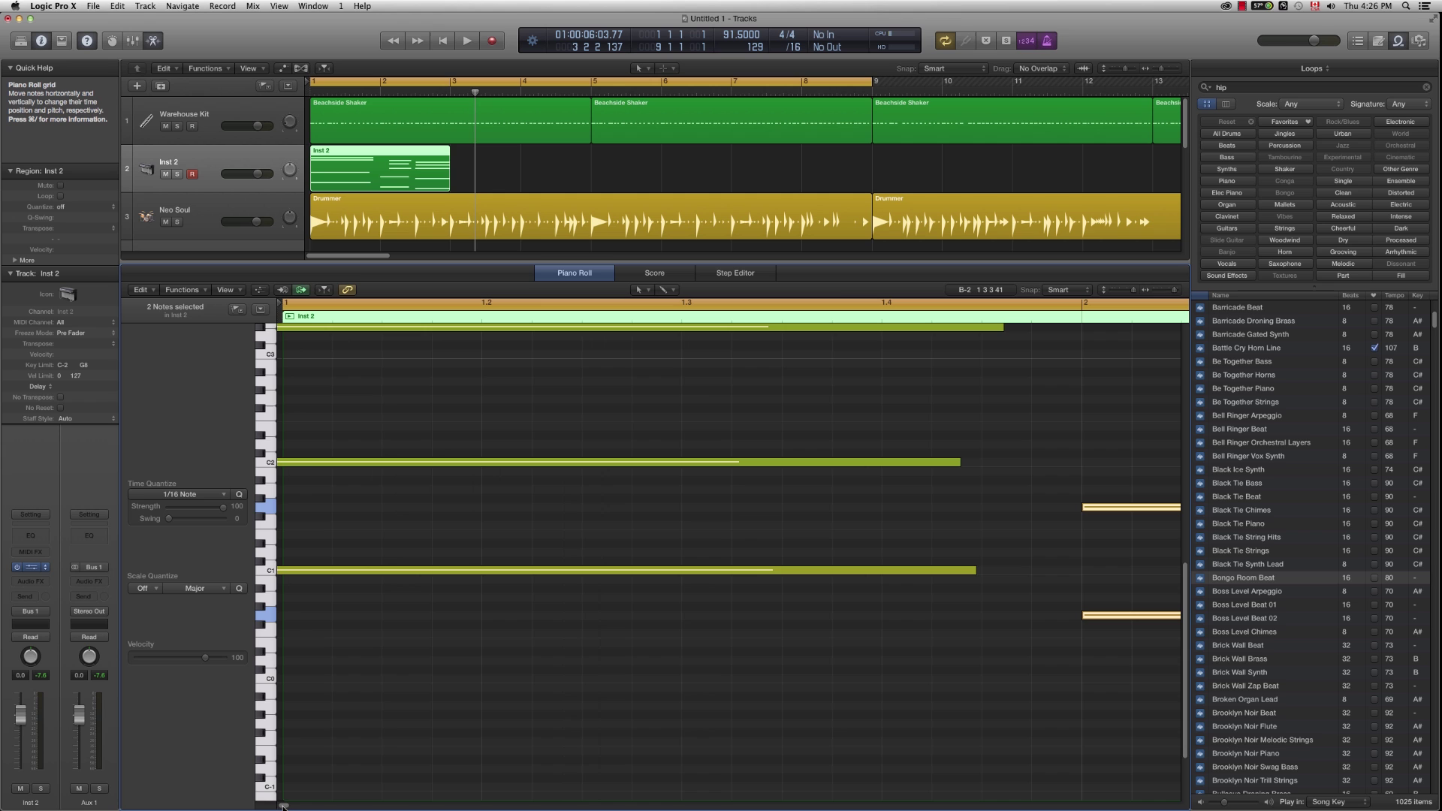
scroll(412, 628, up, 5)
drag(320, 383, 386, 704)
drag(300, 596, 325, 612)
click(310, 452)
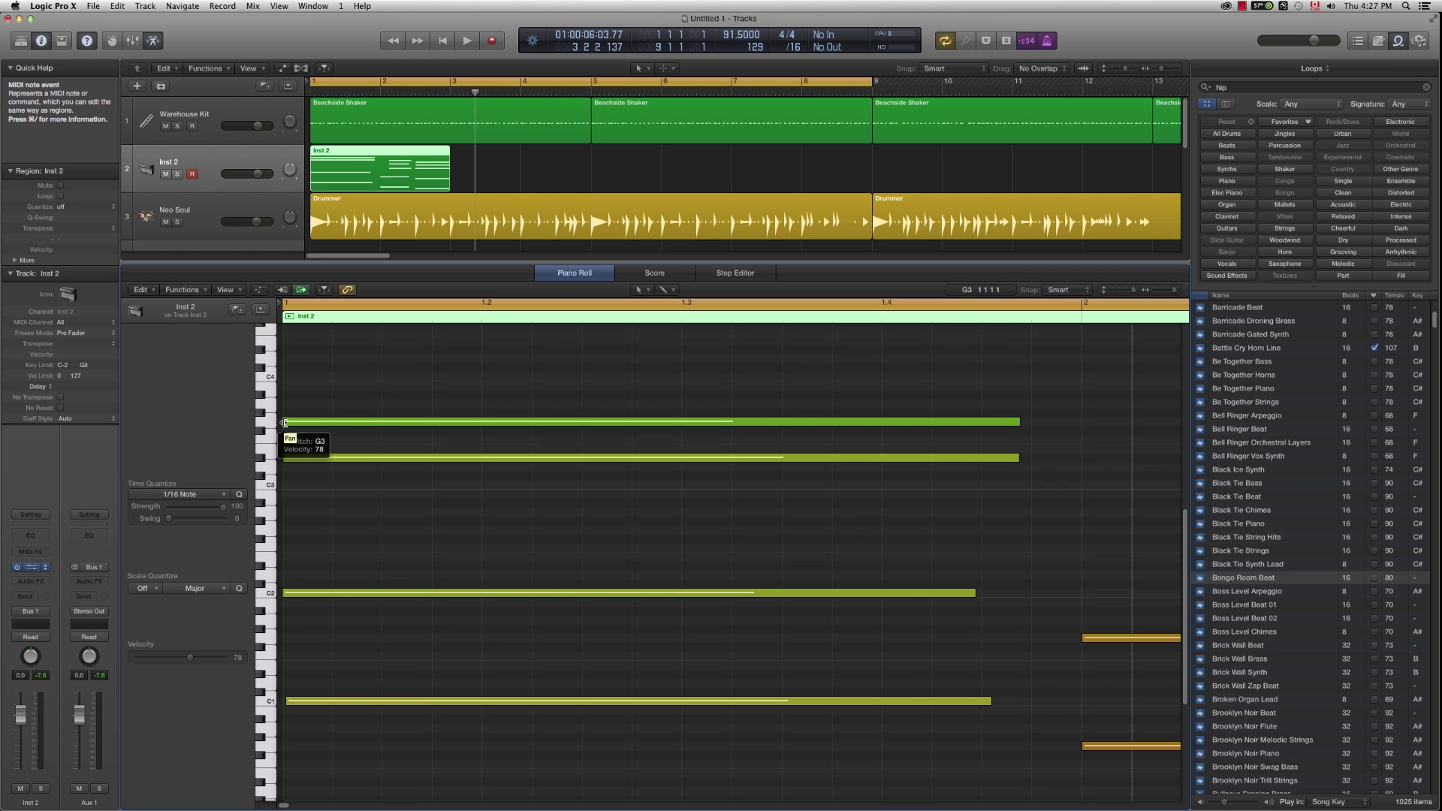
drag(284, 422, 290, 423)
scroll(613, 537, down, 5)
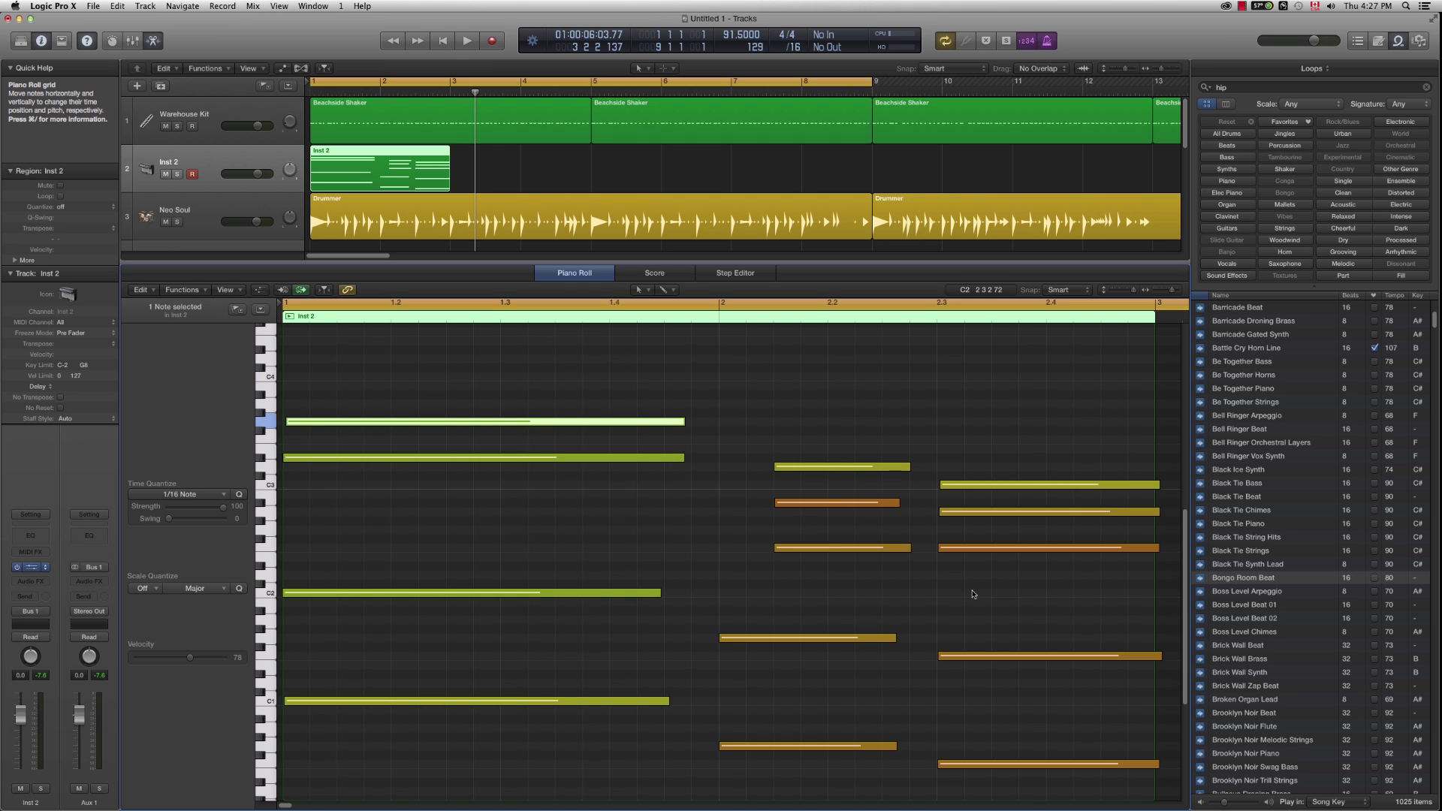
click(973, 594)
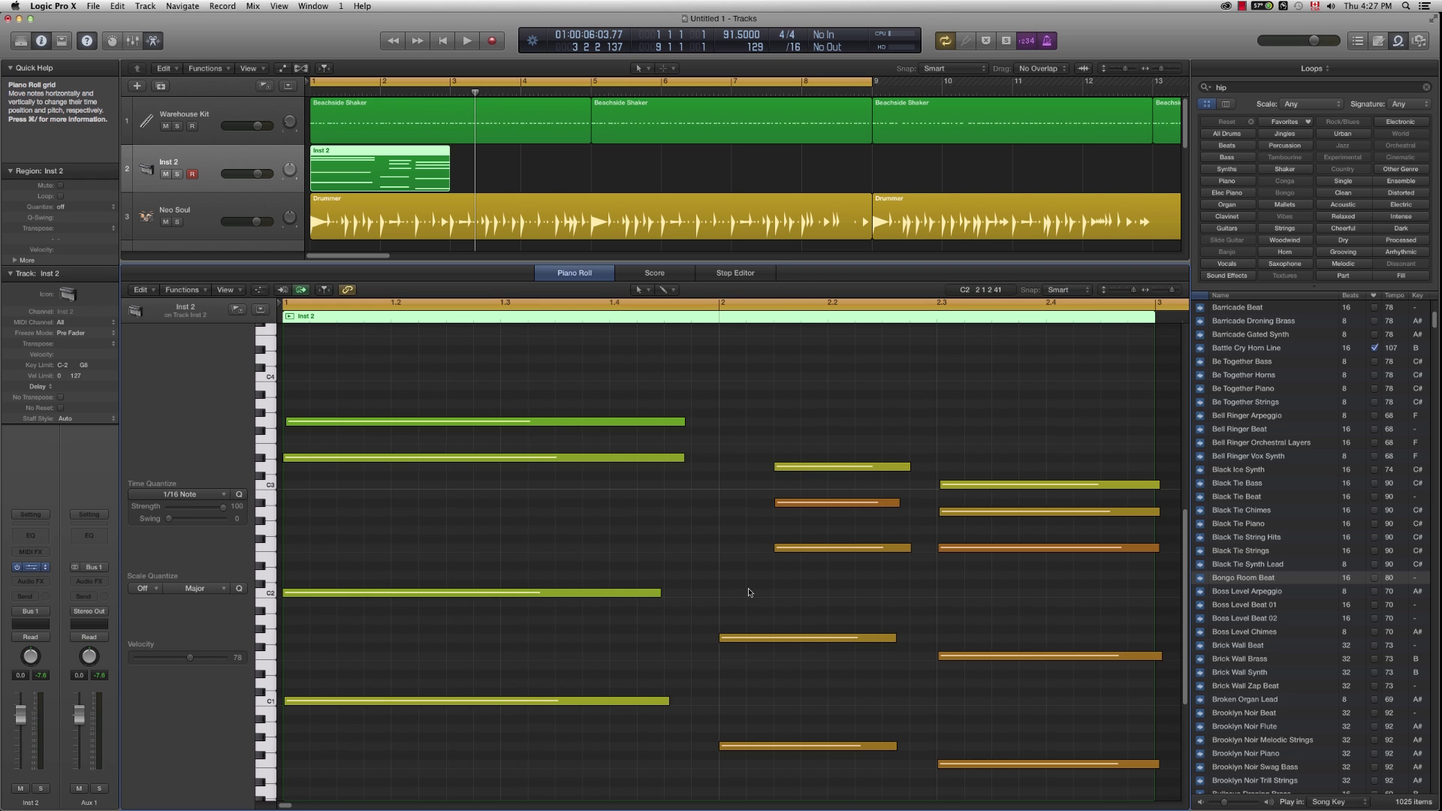
scroll(742, 593, down, 3)
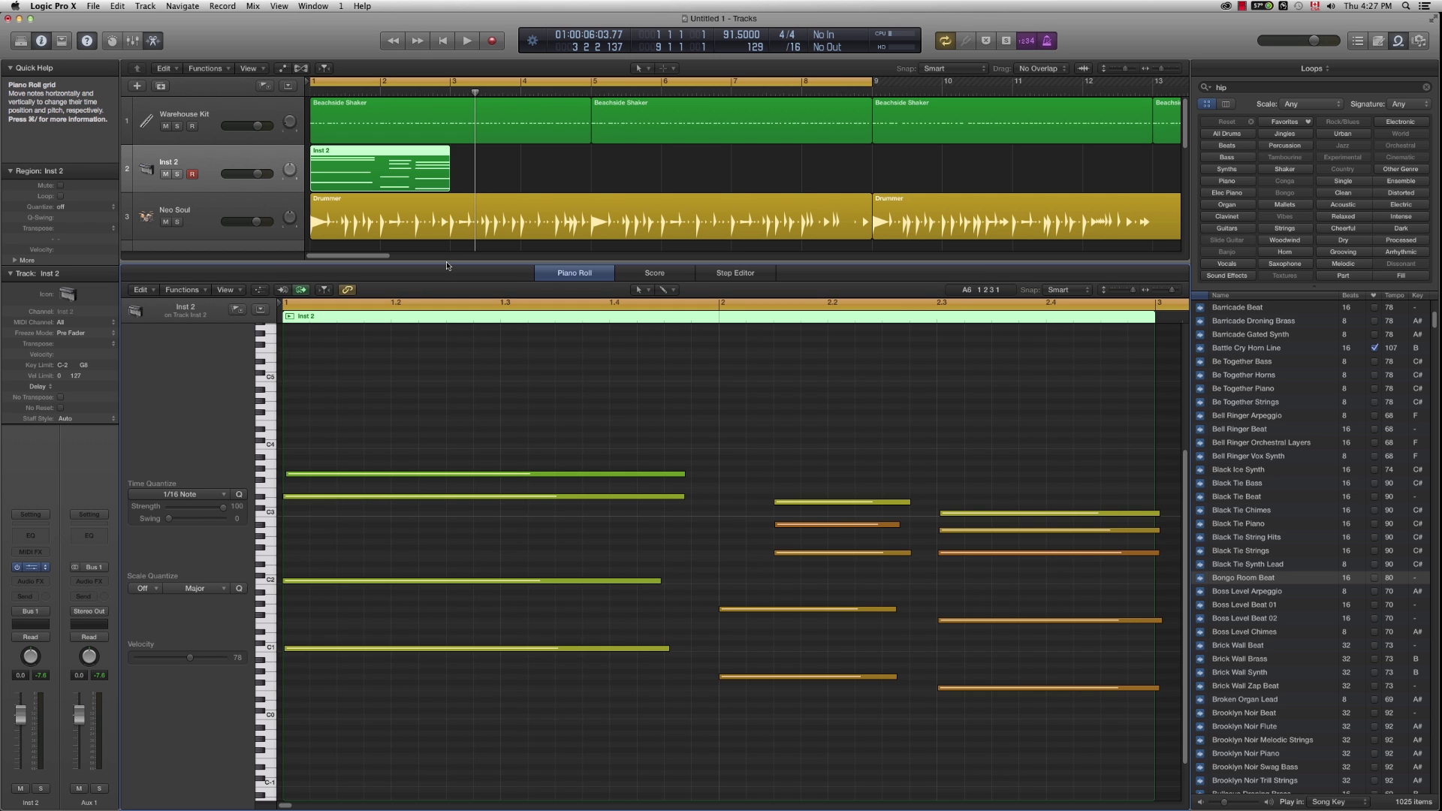
key(e)
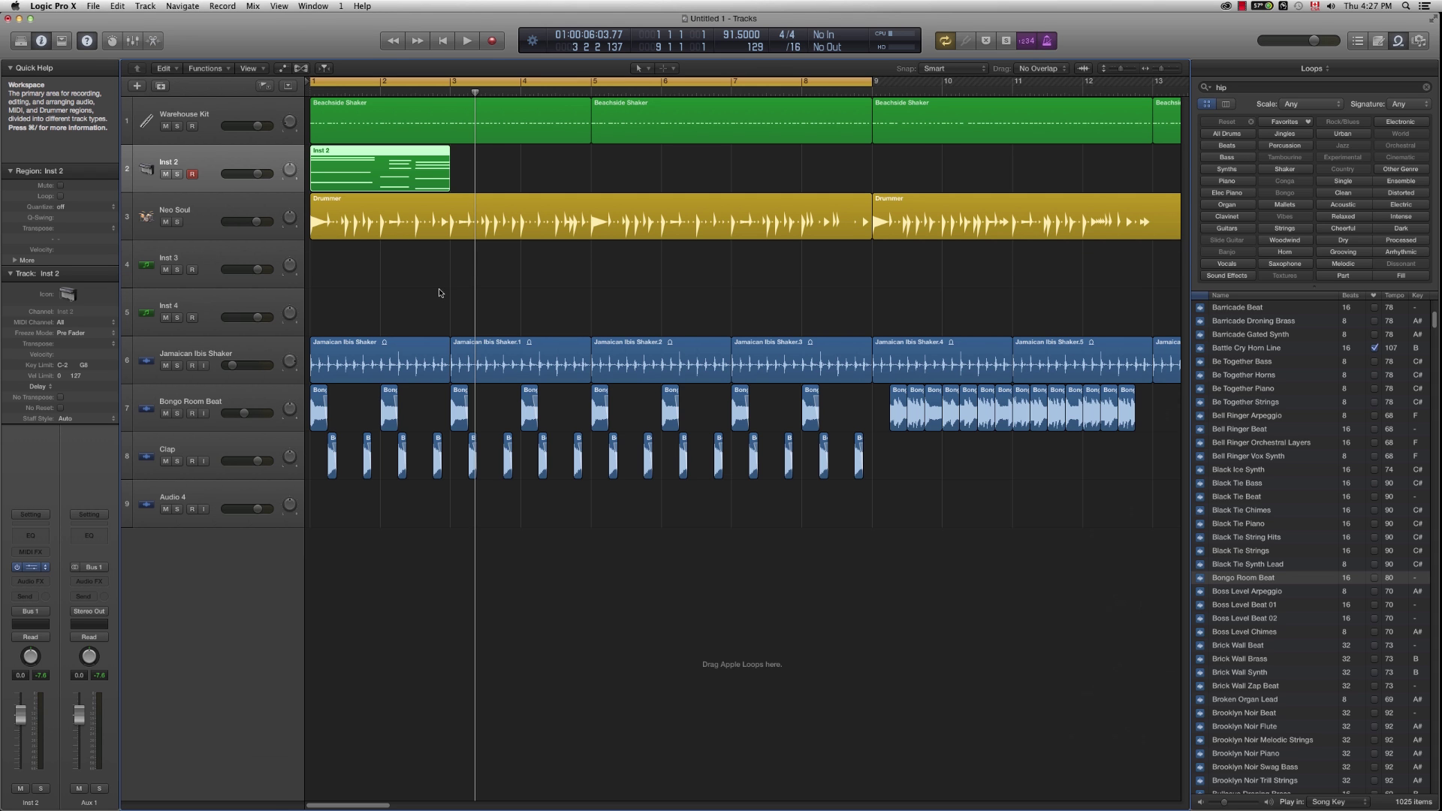
Step: Copy the two-bar Inst 2 region to bars 3, 5 and 7 so the part fills eight bars
drag(368, 169, 658, 169)
shift+click(382, 173)
click(709, 294)
Step: Delete all regions from bar 9 onward on every track and play back the eight-bar cycle
key(super+Left)
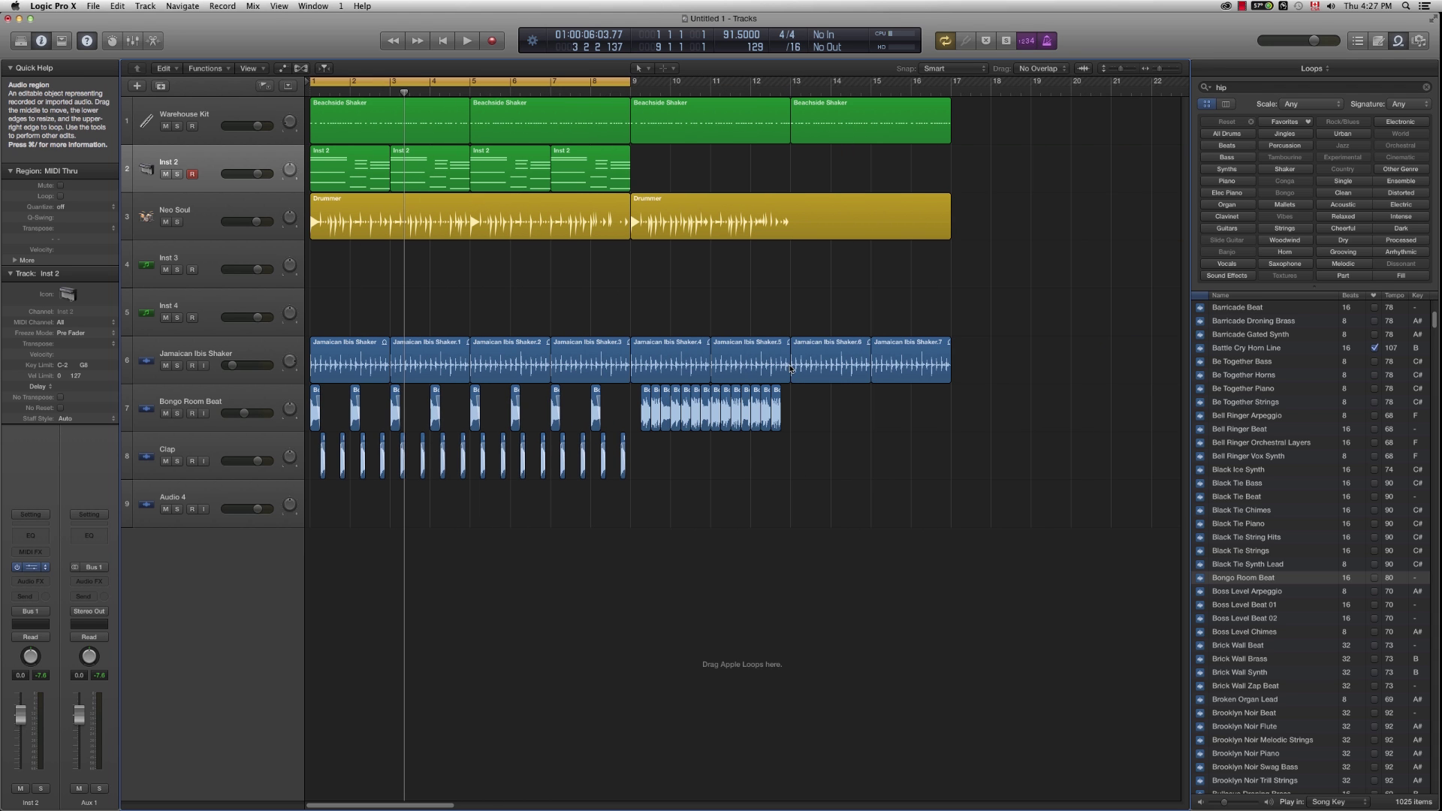
drag(1019, 471, 638, 103)
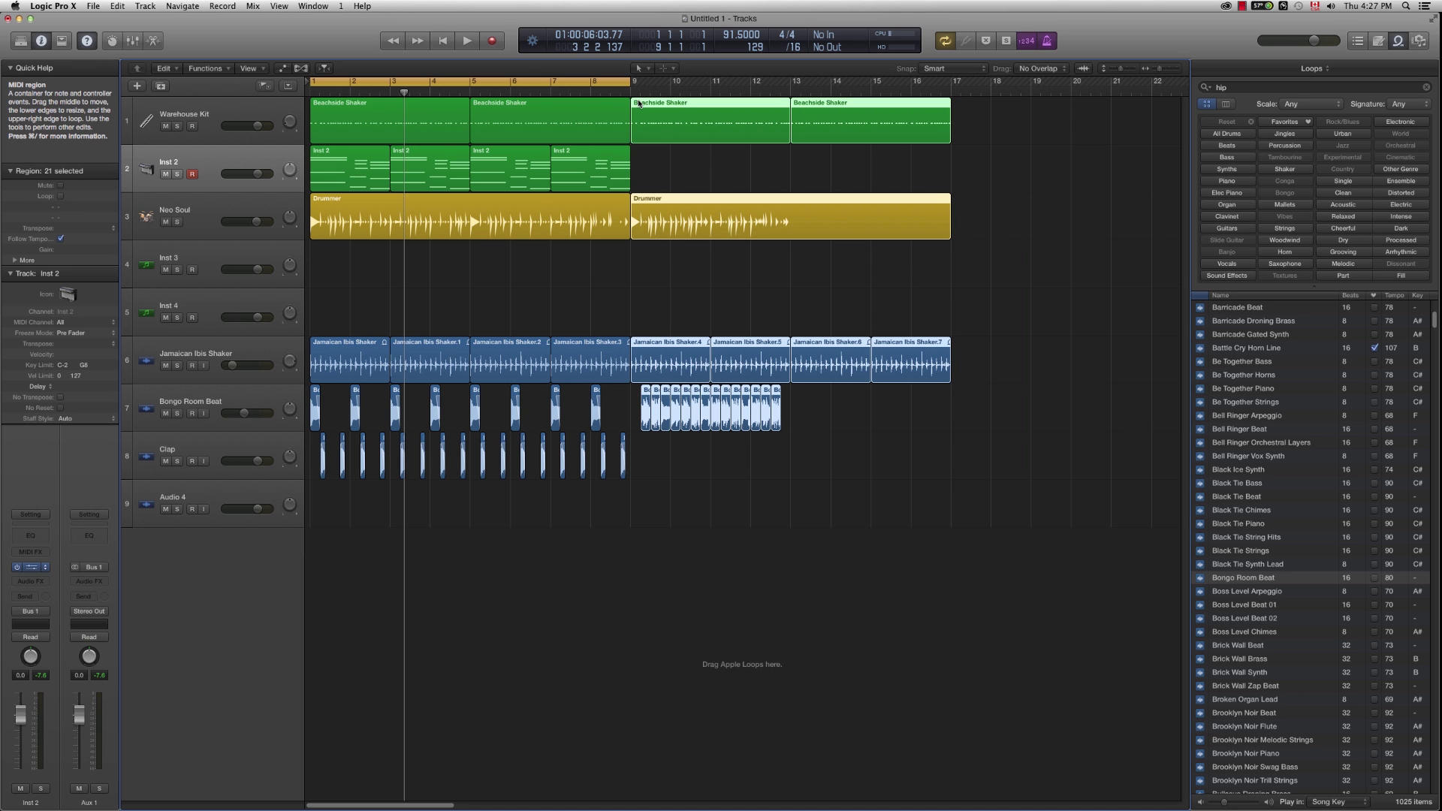
key(Delete)
key(space)
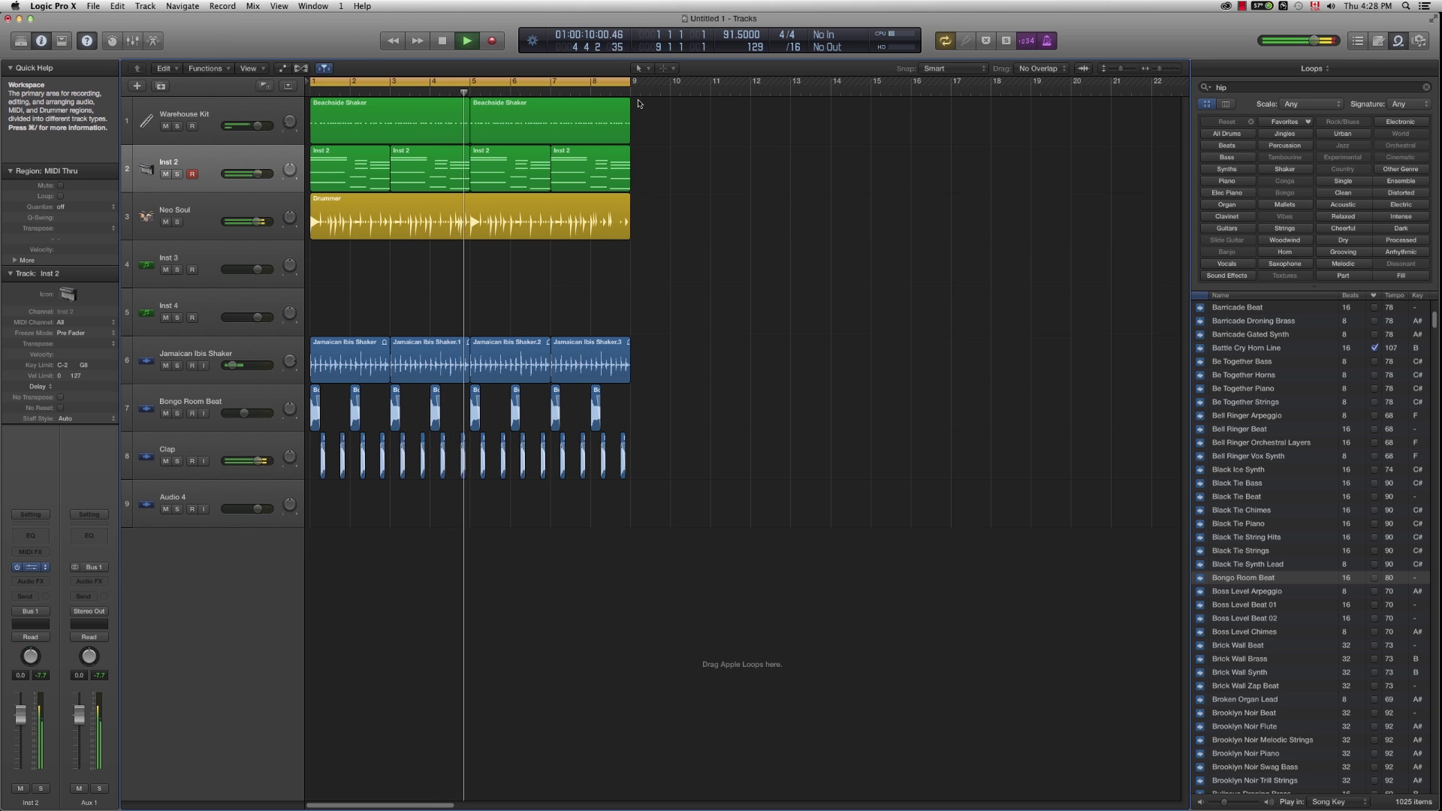
Step: Stop playback, delete all four Inst 2 regions and record a new two-bar chord take starting at bar 1
key(space)
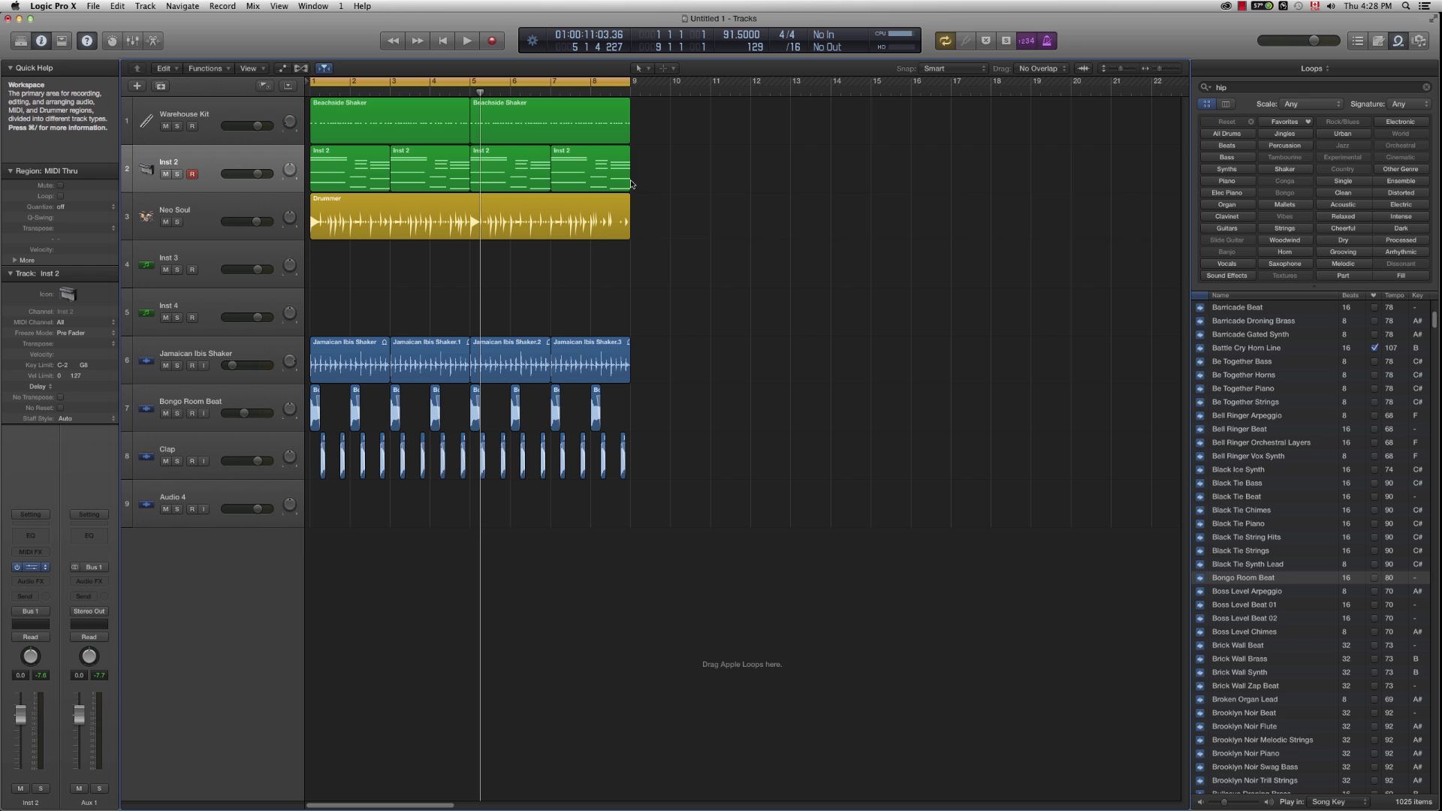
drag(663, 166, 353, 169)
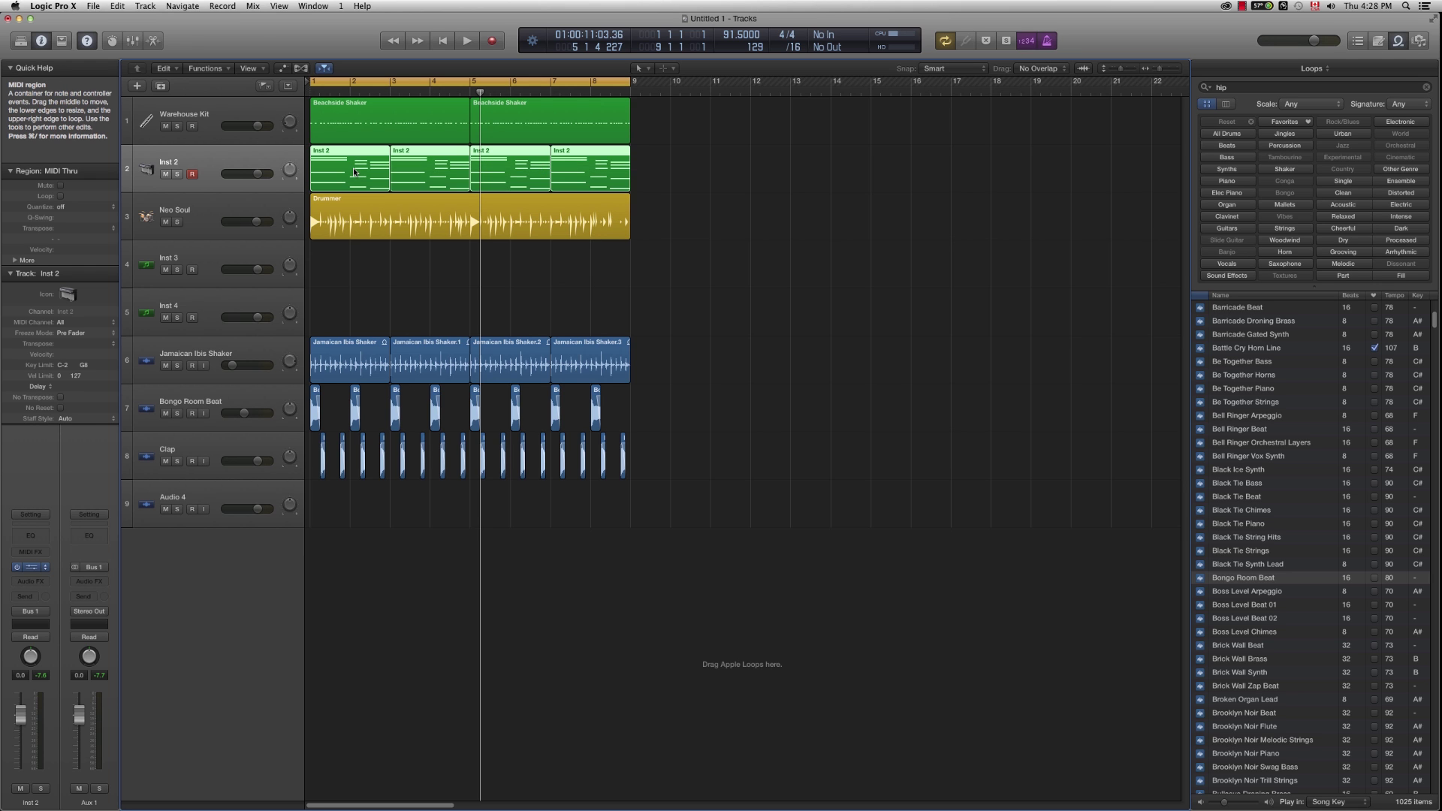
key(Delete)
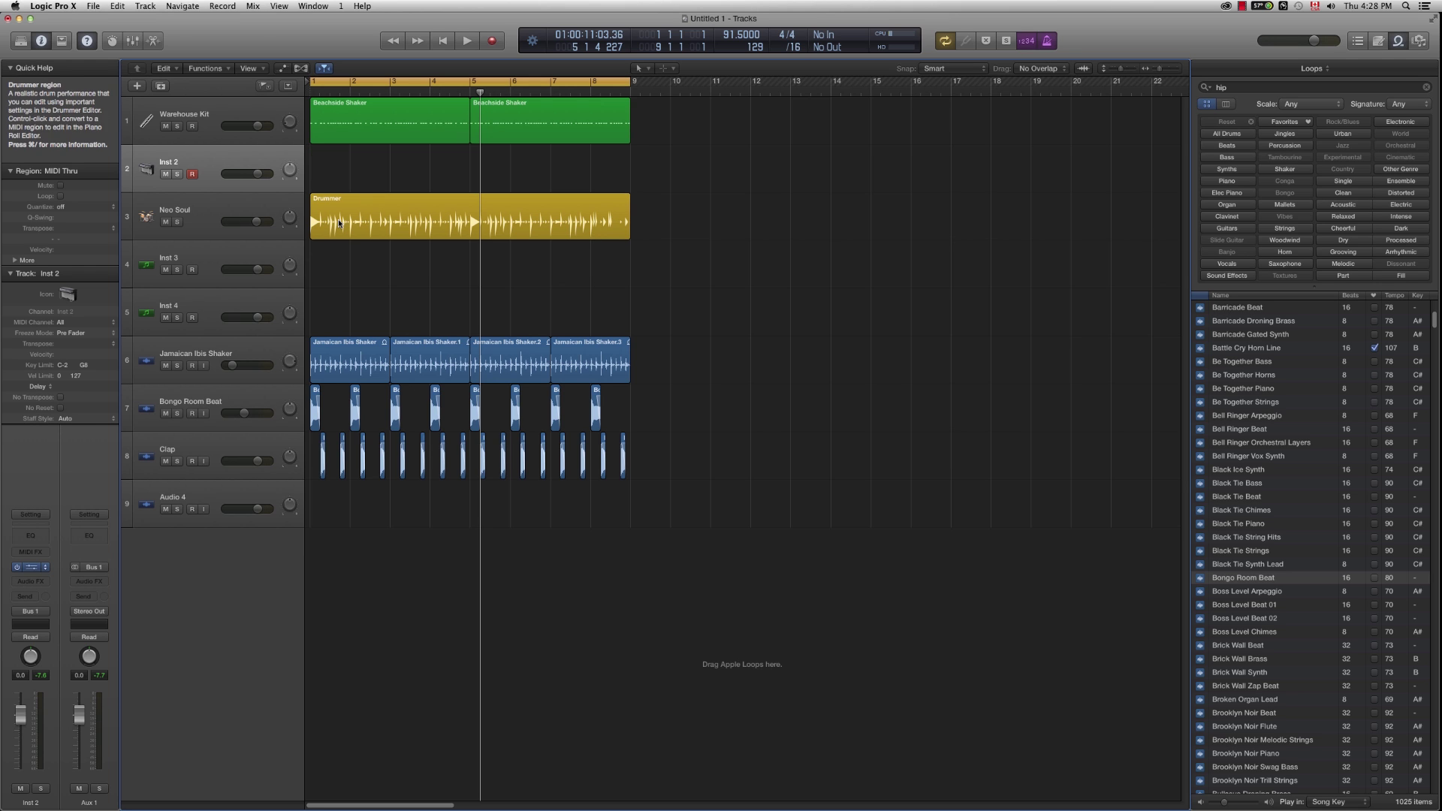
click(493, 40)
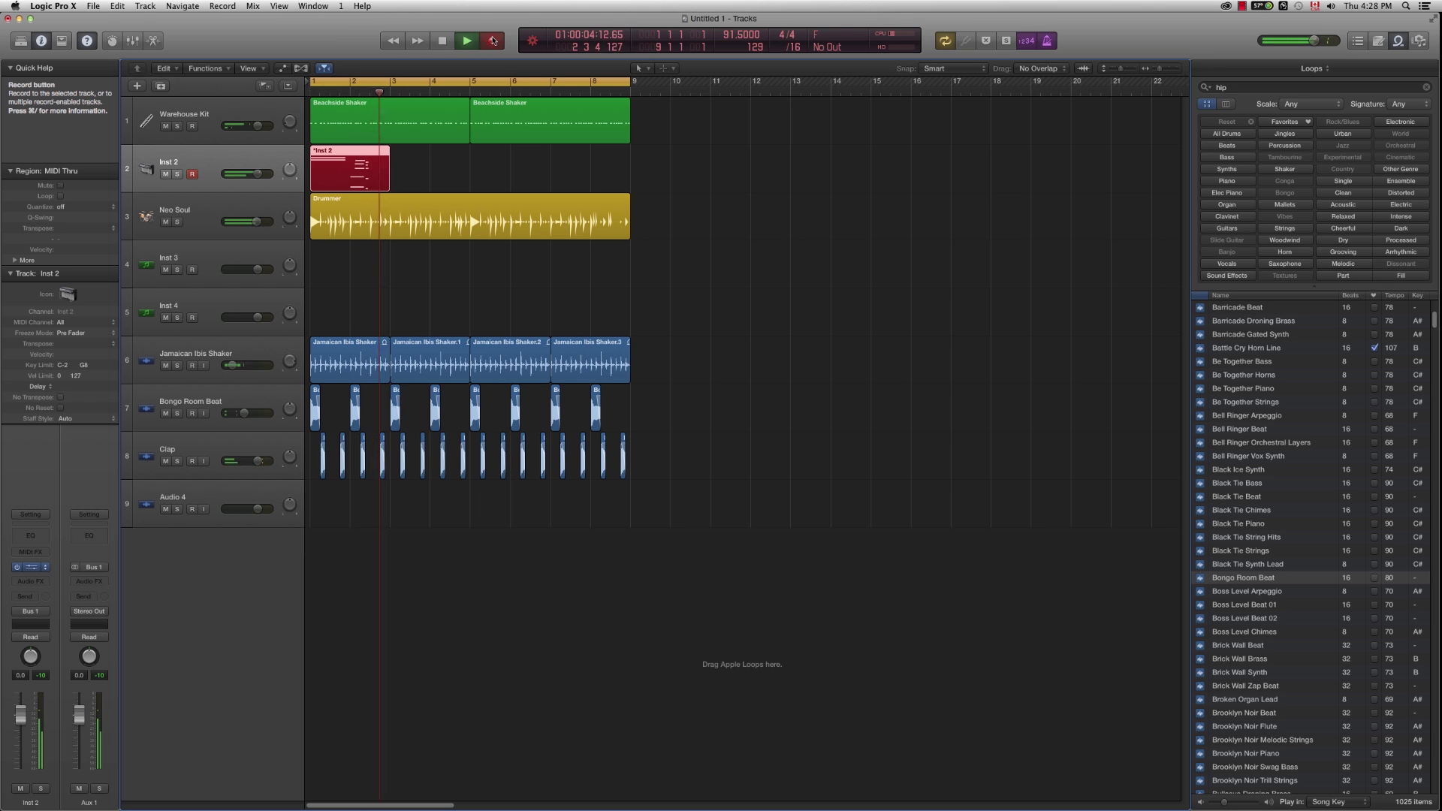
key(space)
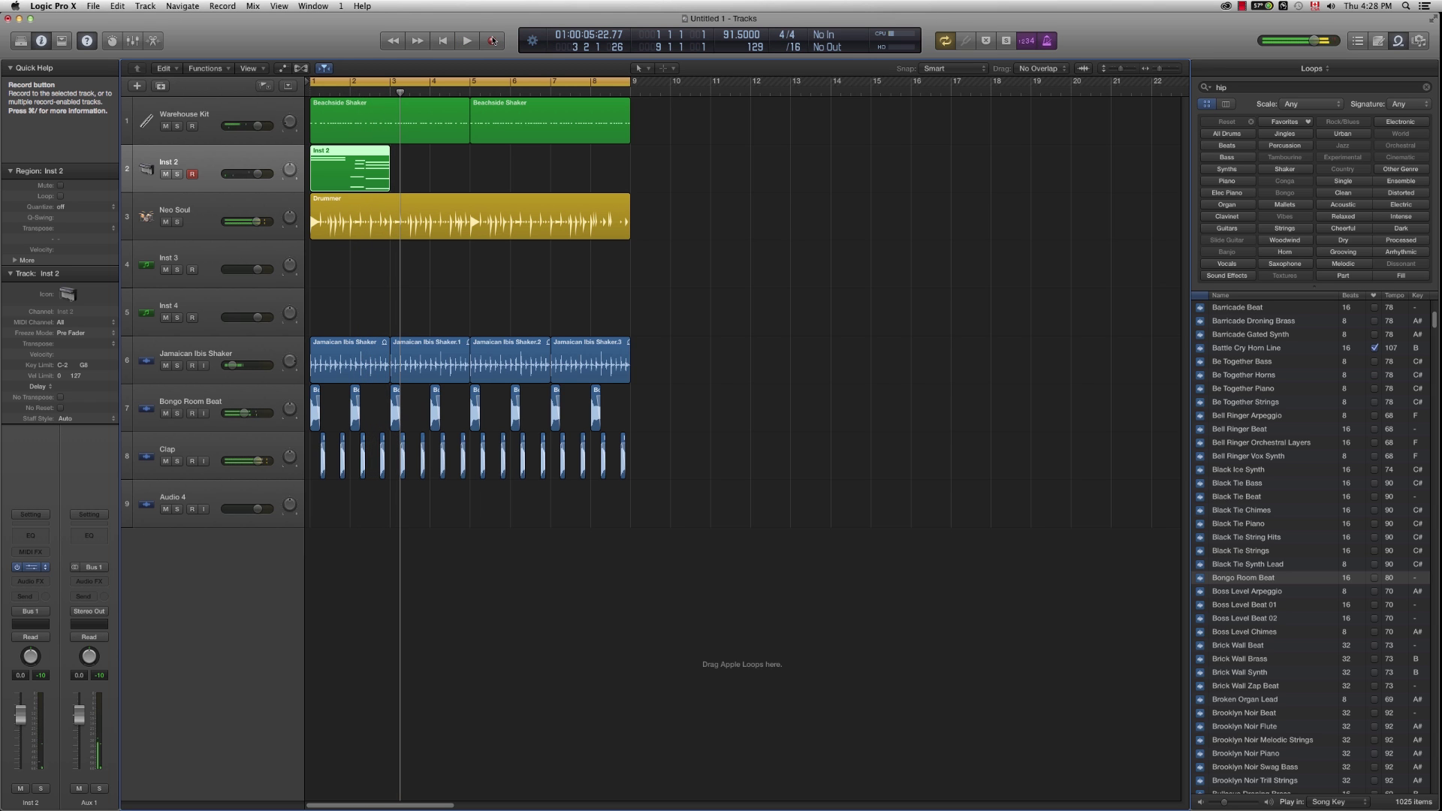
Step: In the Piano Roll, shift the last chord of bar 2 slightly earlier and align the opening D#3 note with the start of bar 1
key(p)
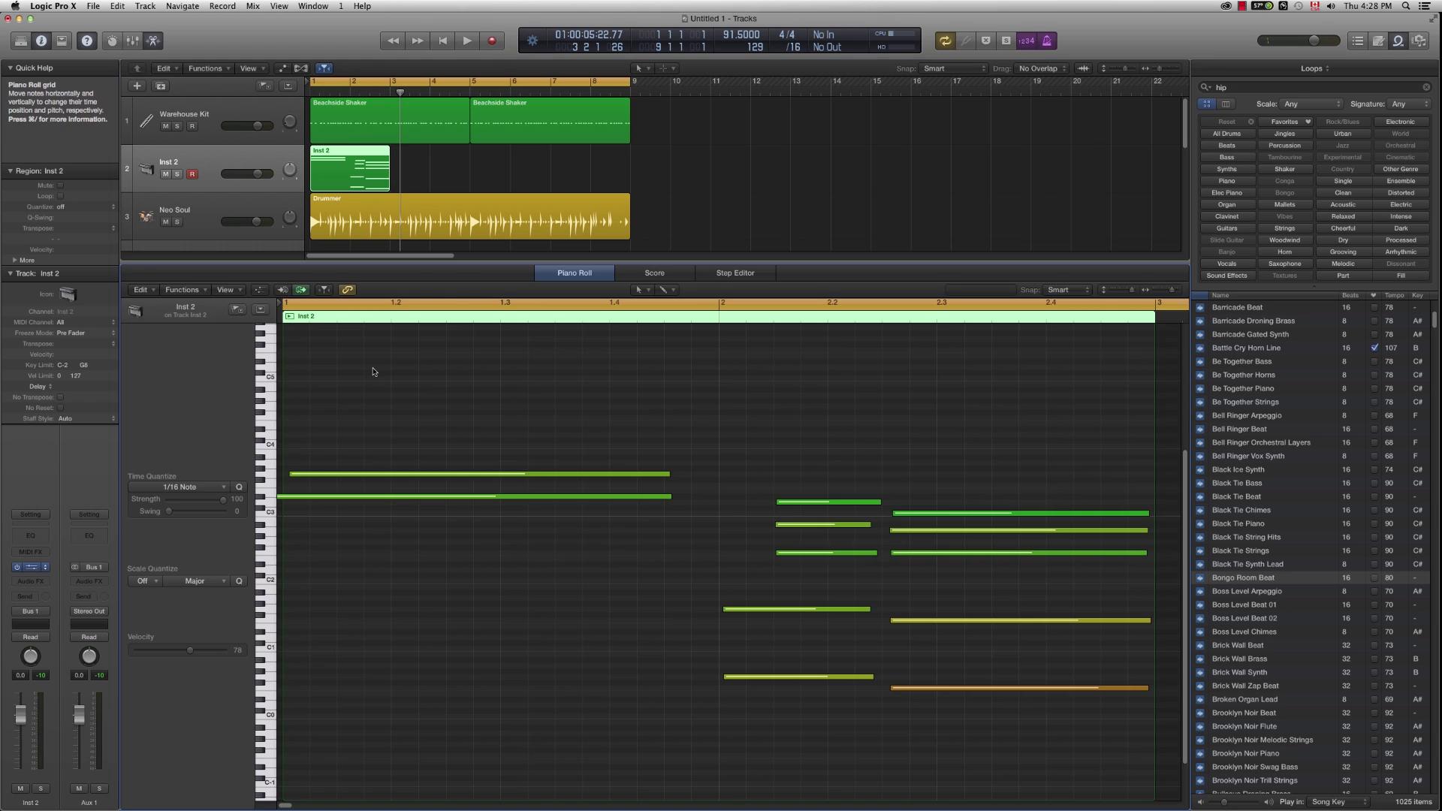
drag(909, 503, 915, 694)
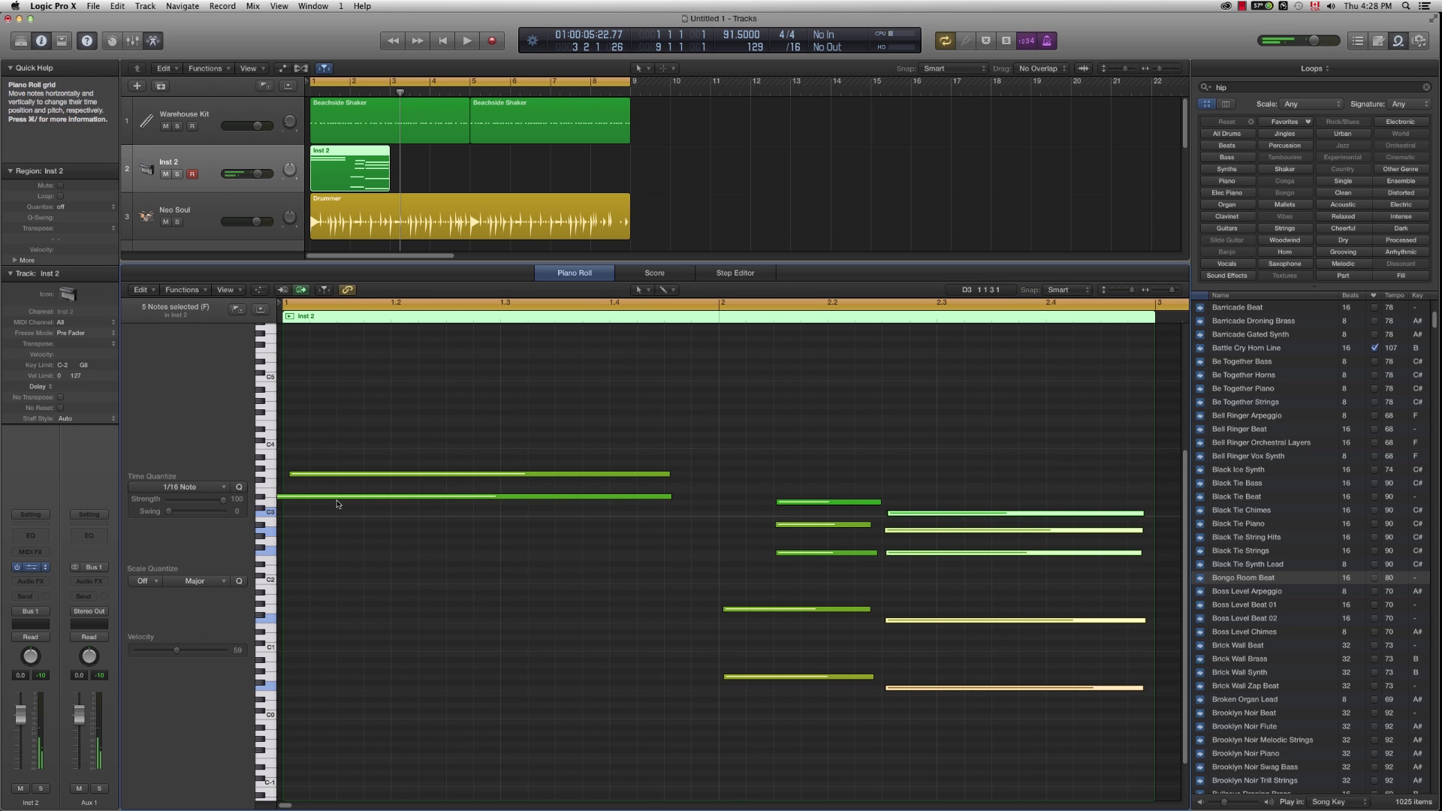
drag(311, 499, 317, 501)
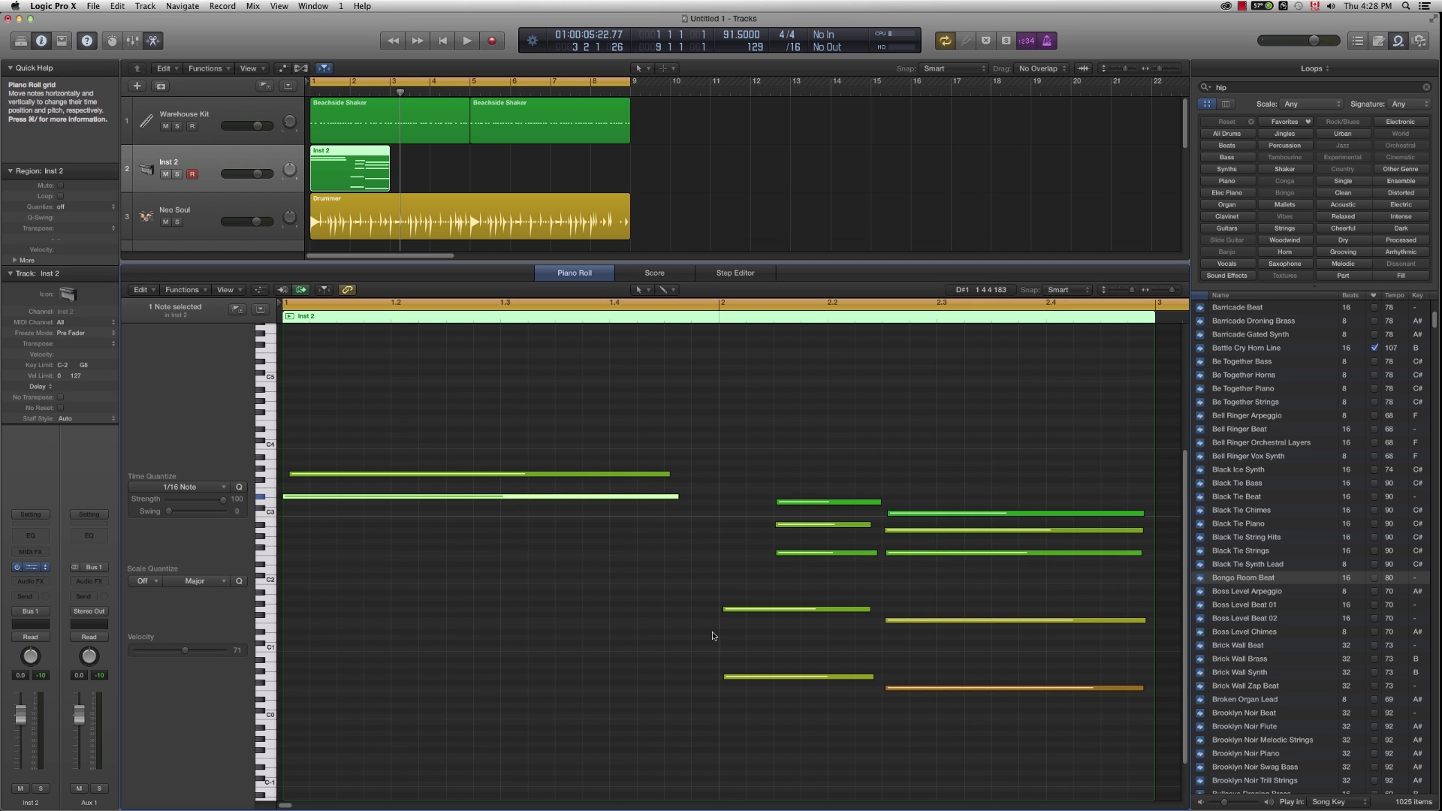
Step: Add low C1 and C2 notes under the opening chord and copy its D#3 note down to A#2
drag(688, 586, 296, 651)
drag(386, 554, 674, 649)
click(581, 616)
mouse_move(315, 499)
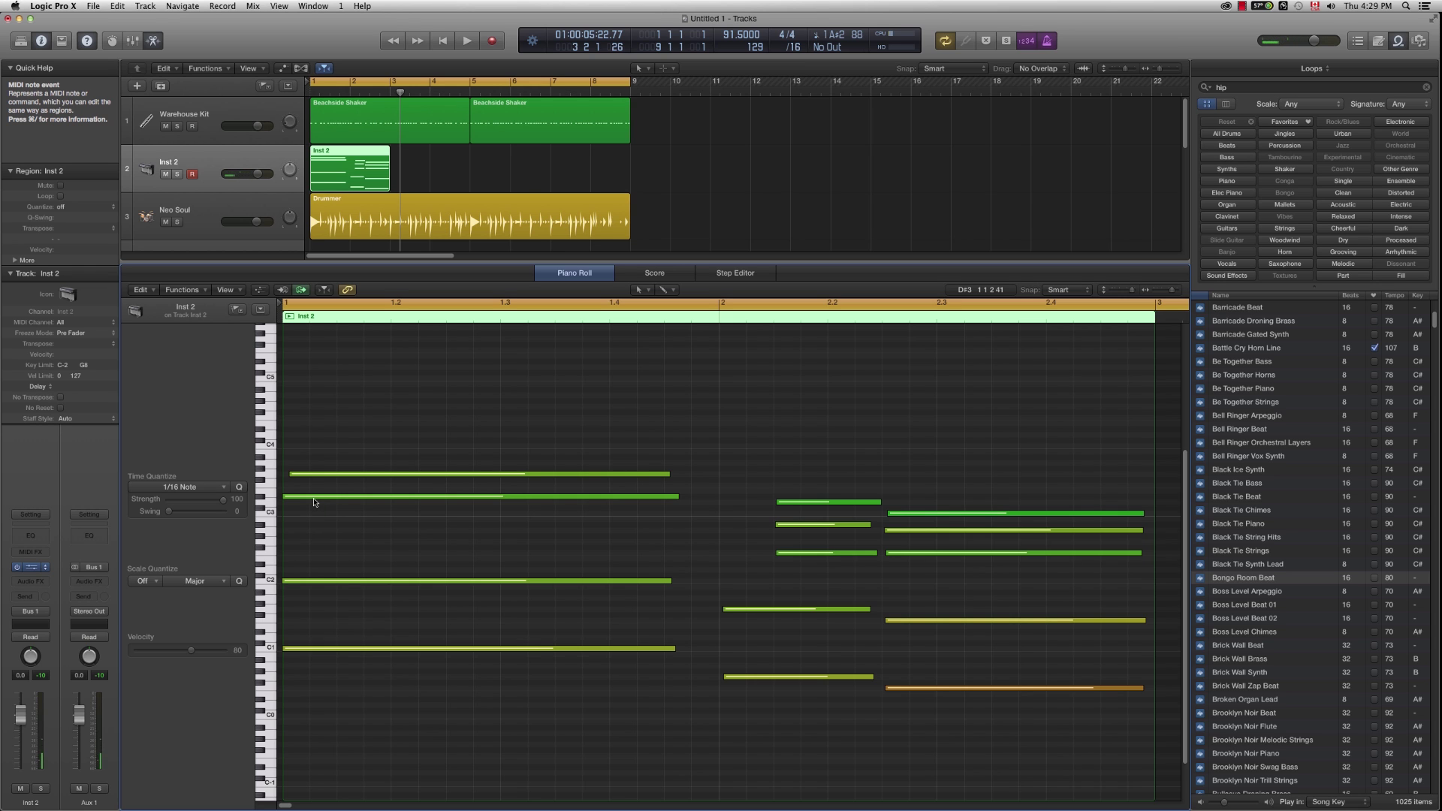
drag(314, 496, 311, 524)
Step: Play back the edited chords, copy the two-bar Inst 2 region to bars 3, 5 and 7, and close the Piano Roll
key(space)
key(super+Left)
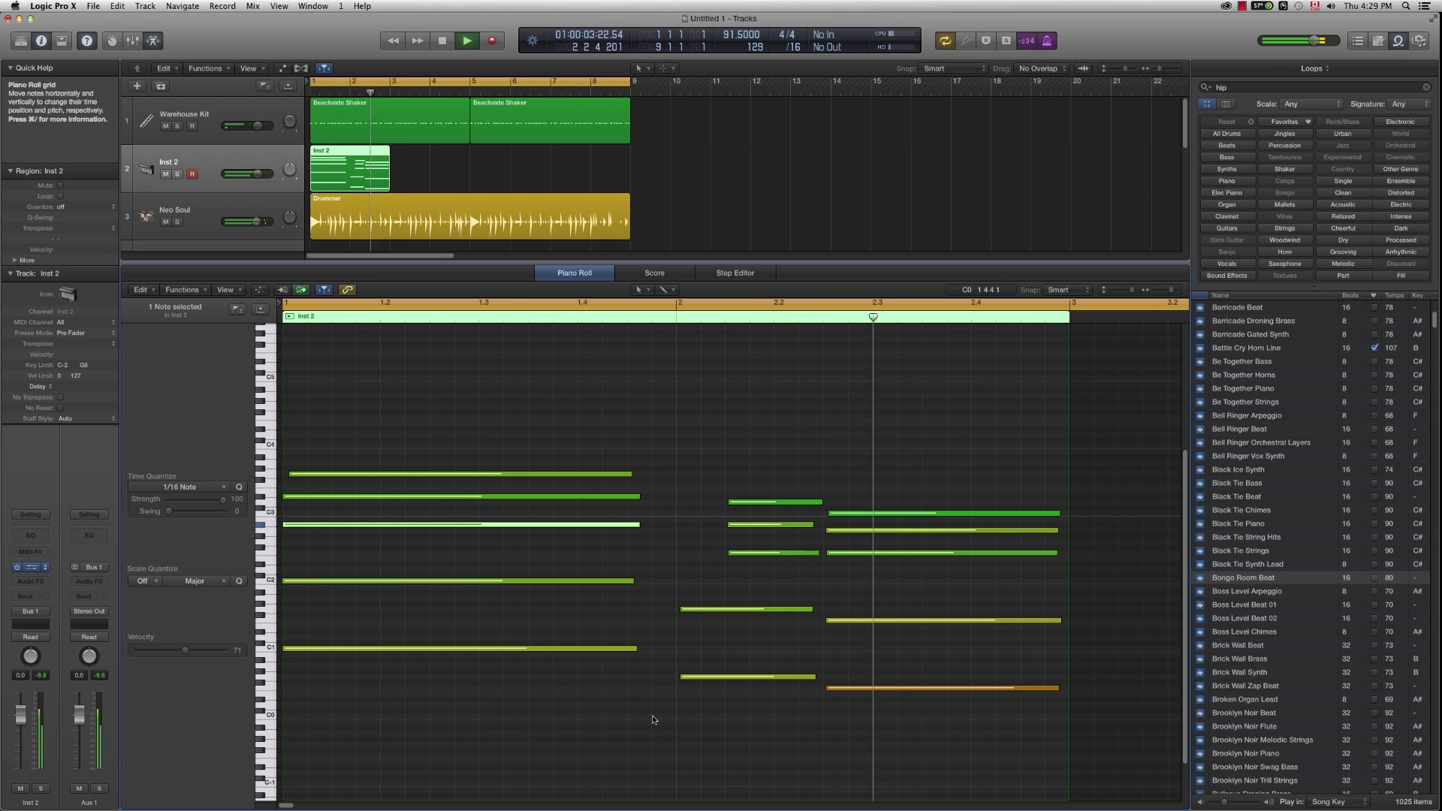
key(space)
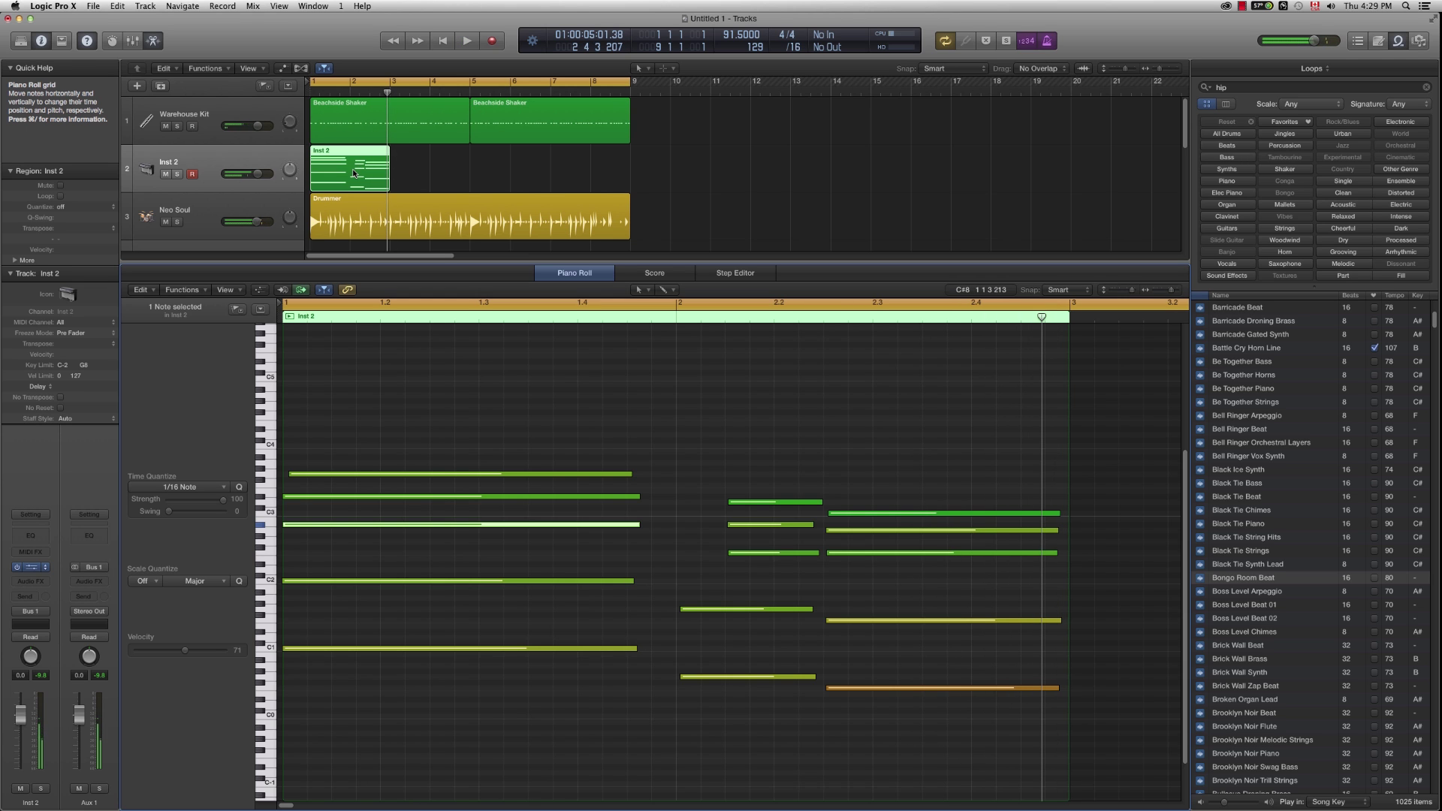
key(super+r)
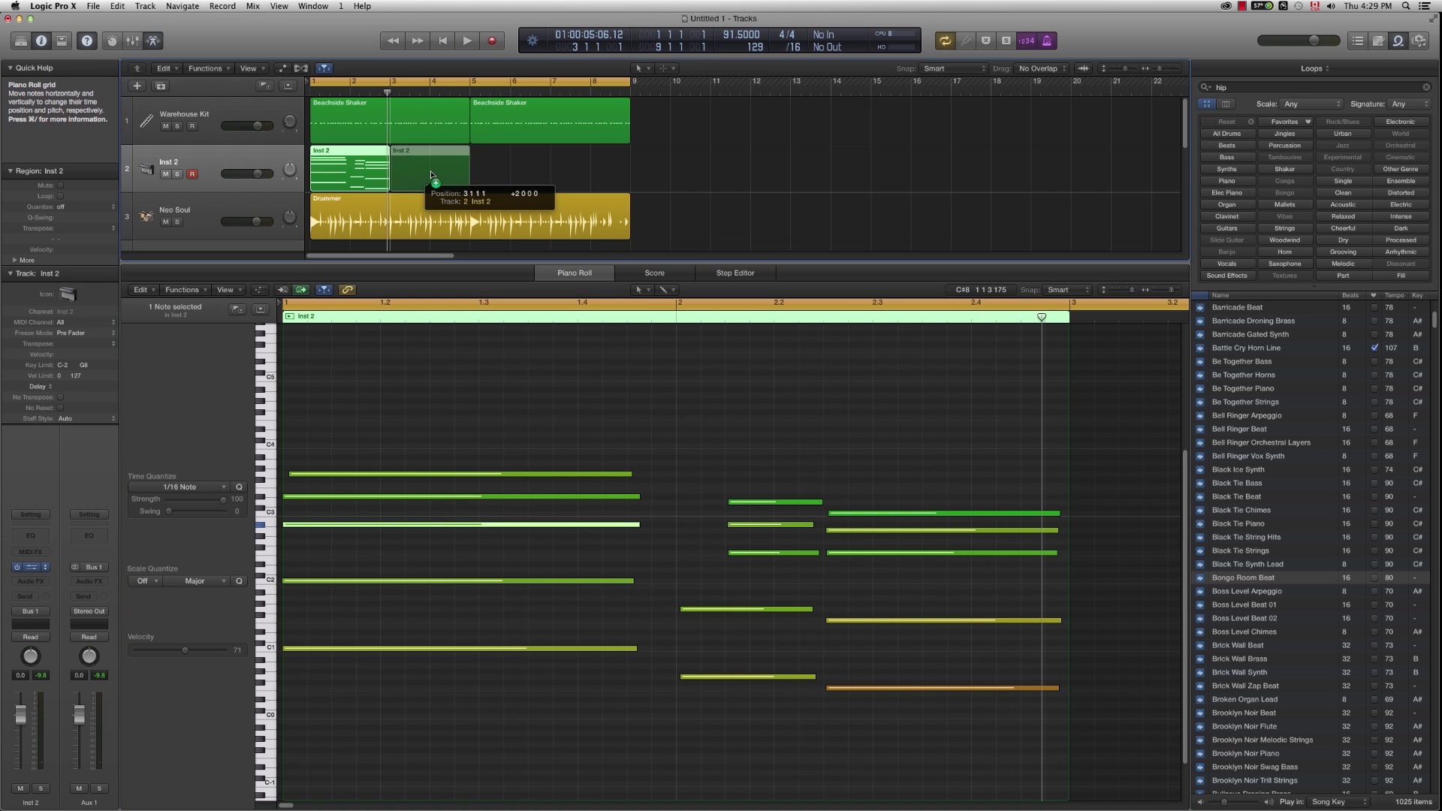
key(super+r)
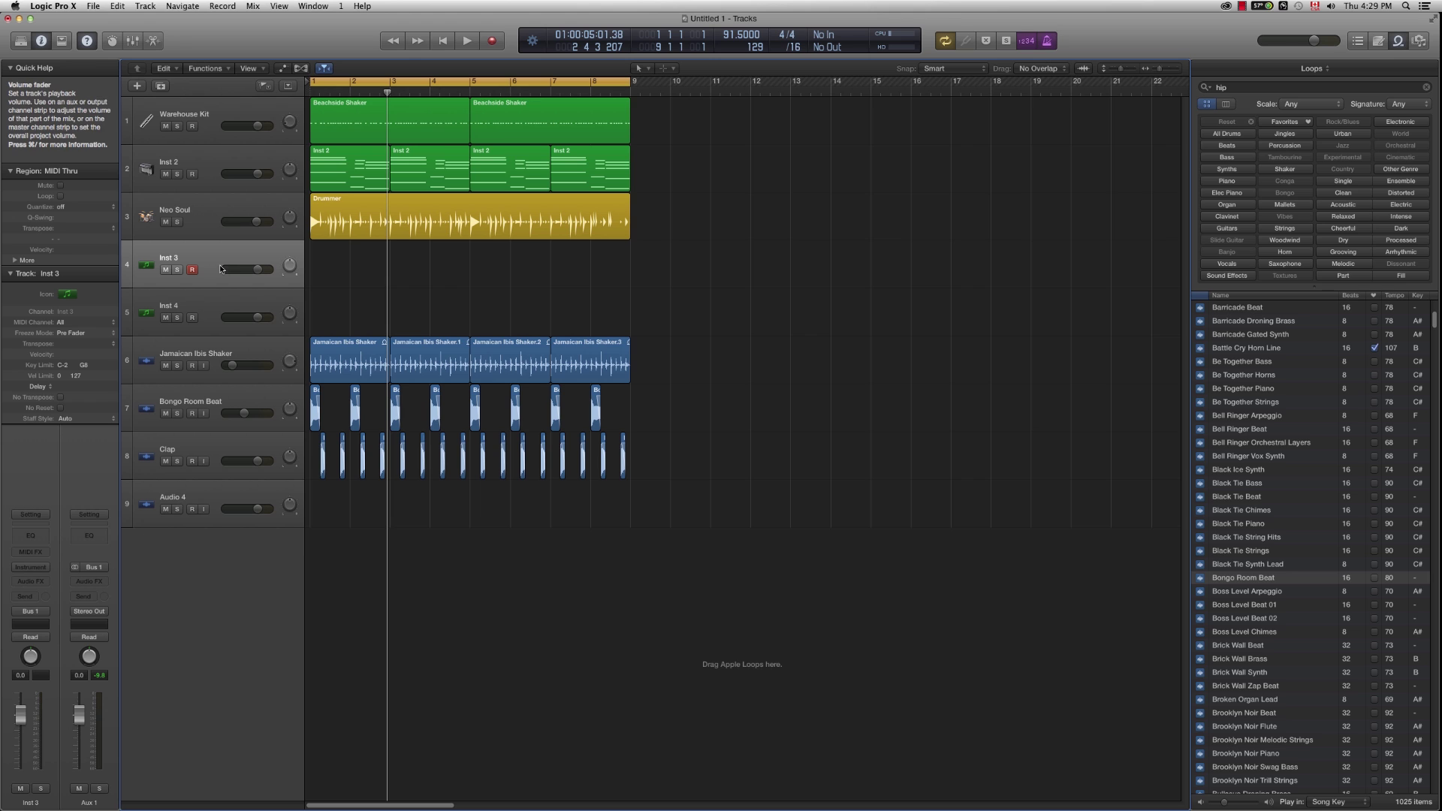
Step: Load the Liverpool Bass patch onto the Inst 3 track, view its EXS24 instrument, and set the track volume to -1.2 dB
click(20, 41)
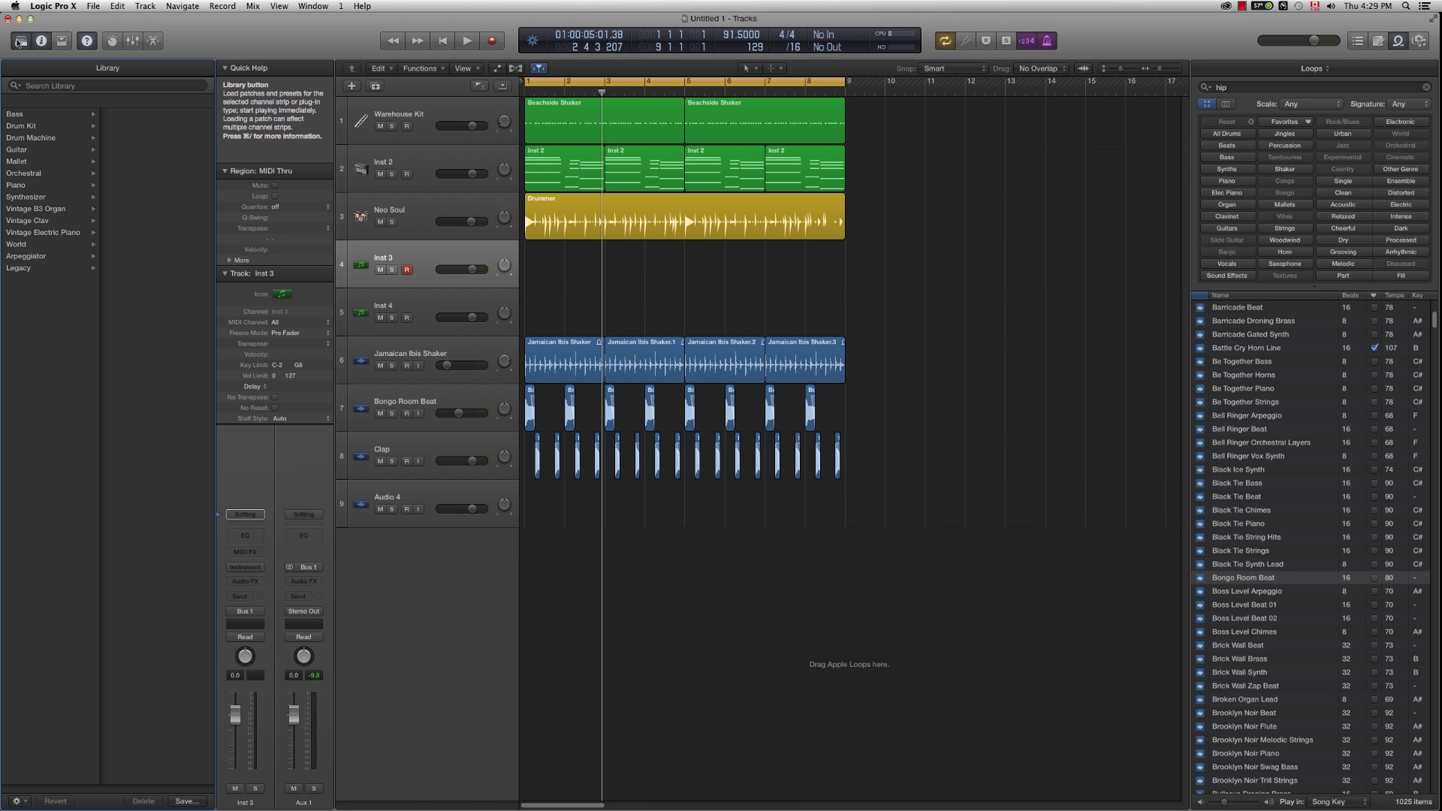
click(15, 115)
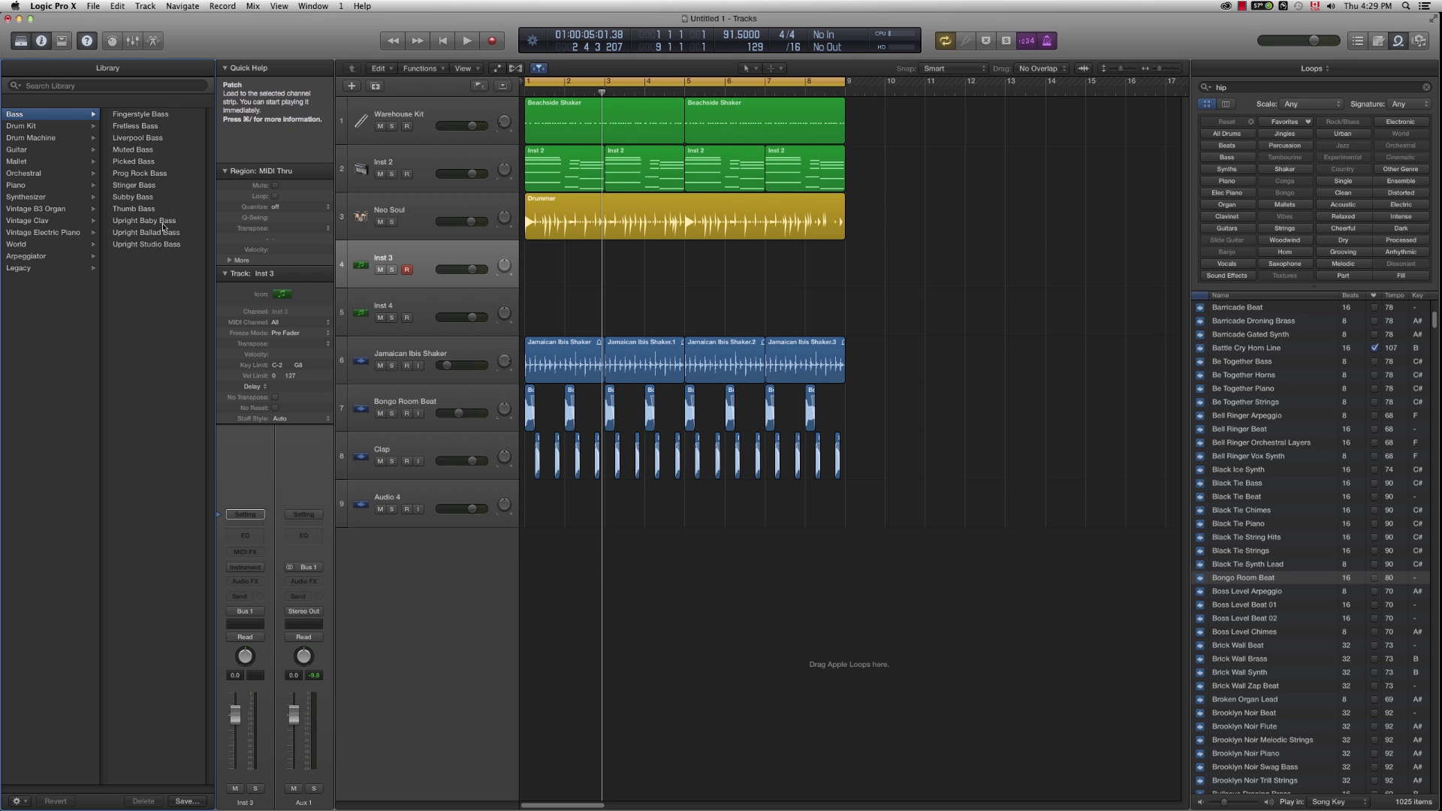
click(127, 139)
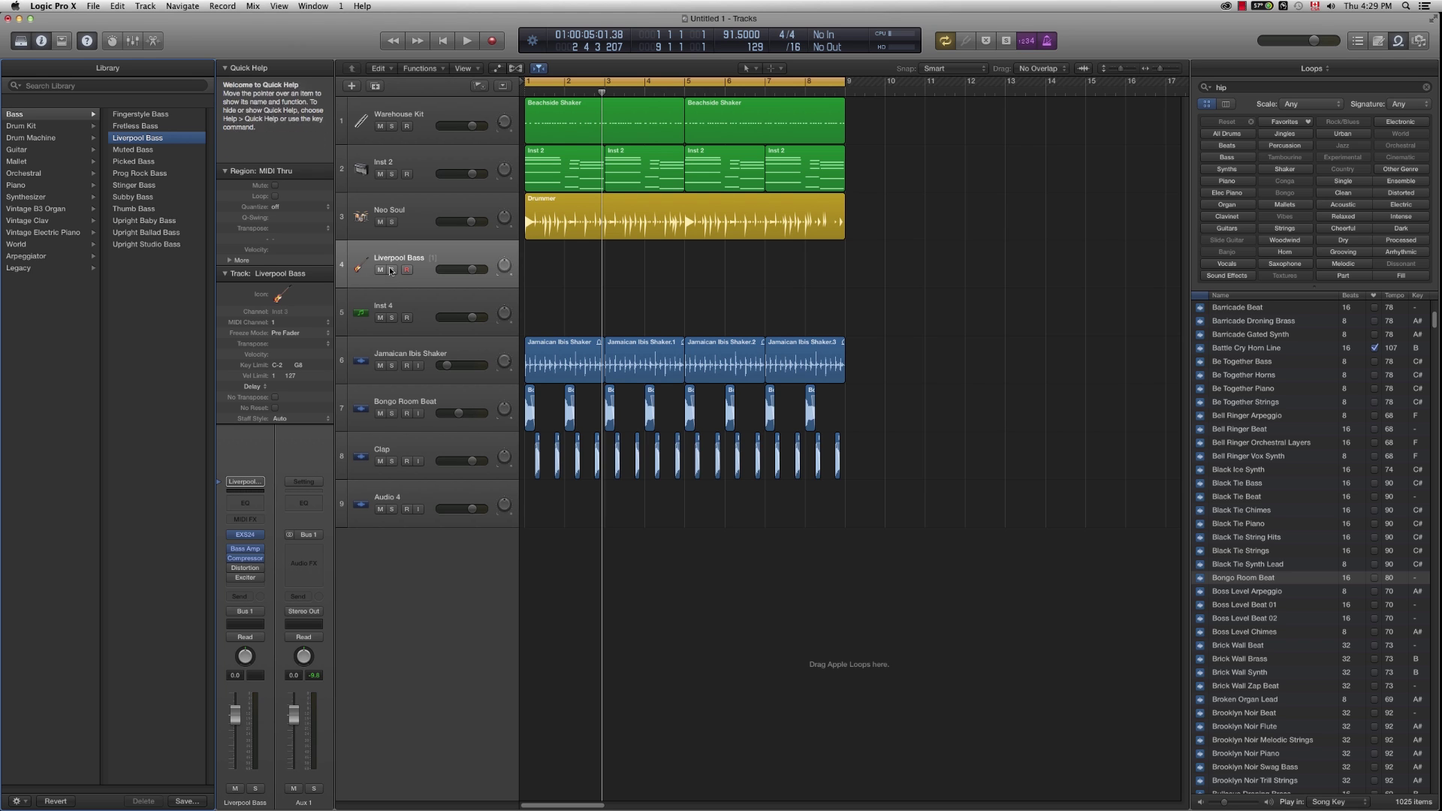
click(246, 535)
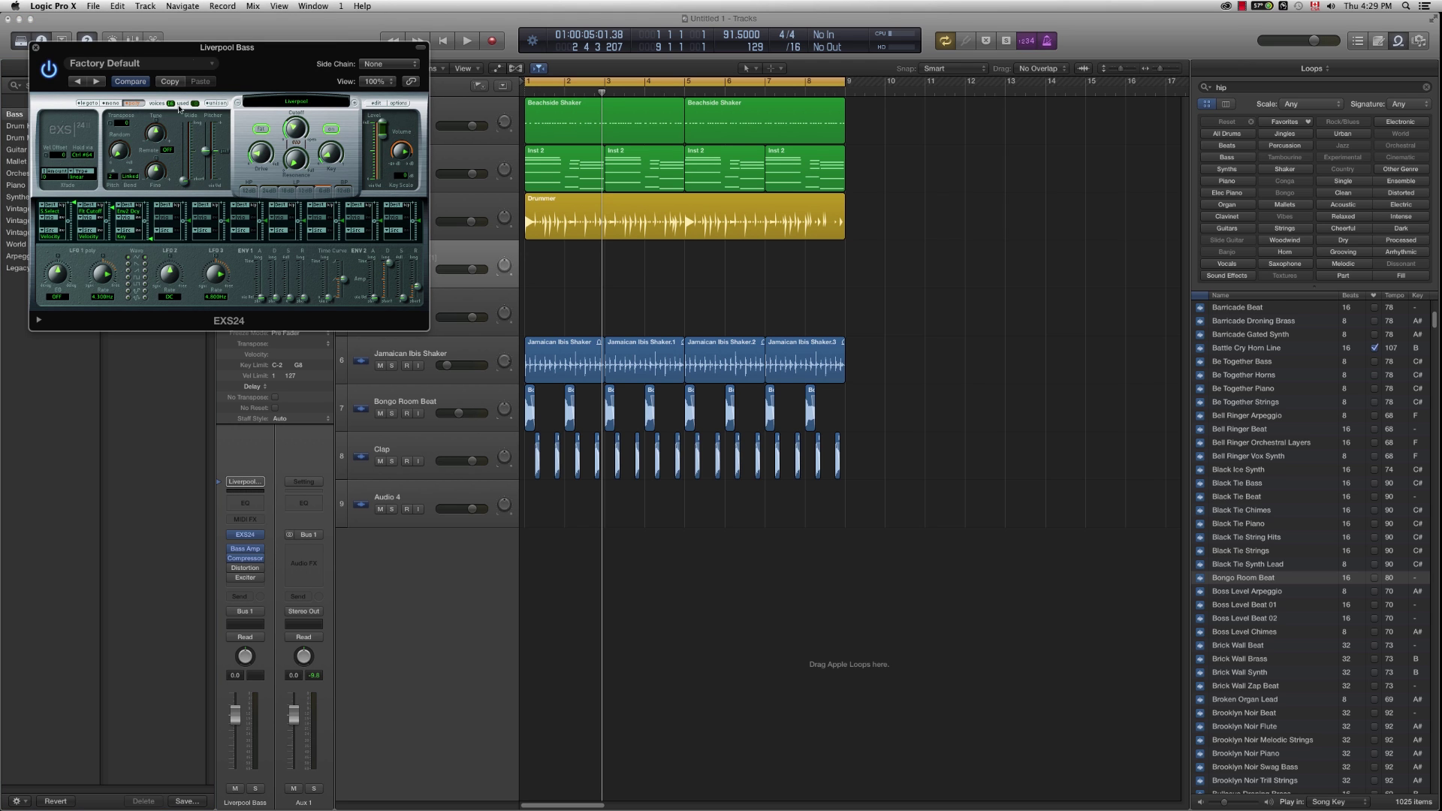
click(35, 50)
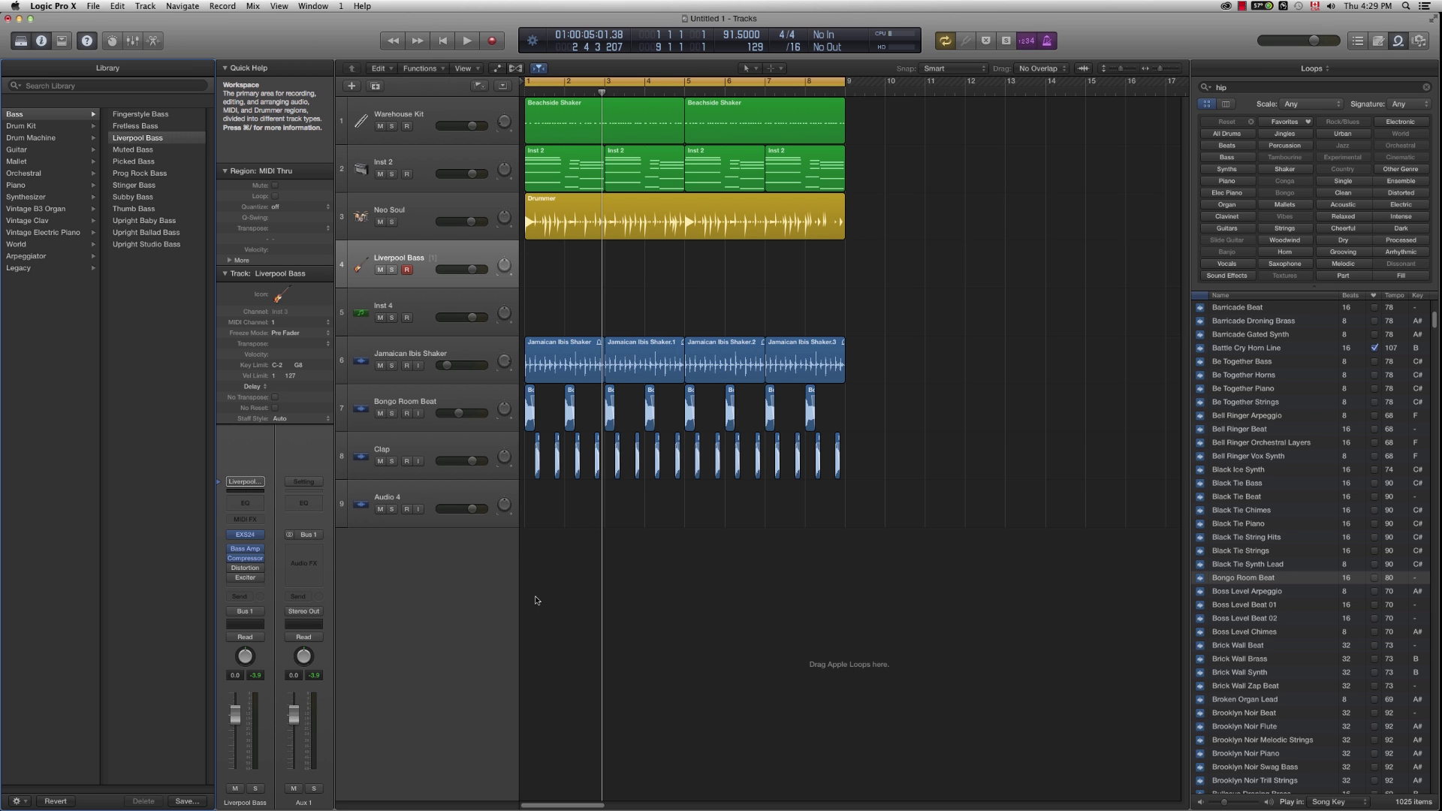
click(21, 40)
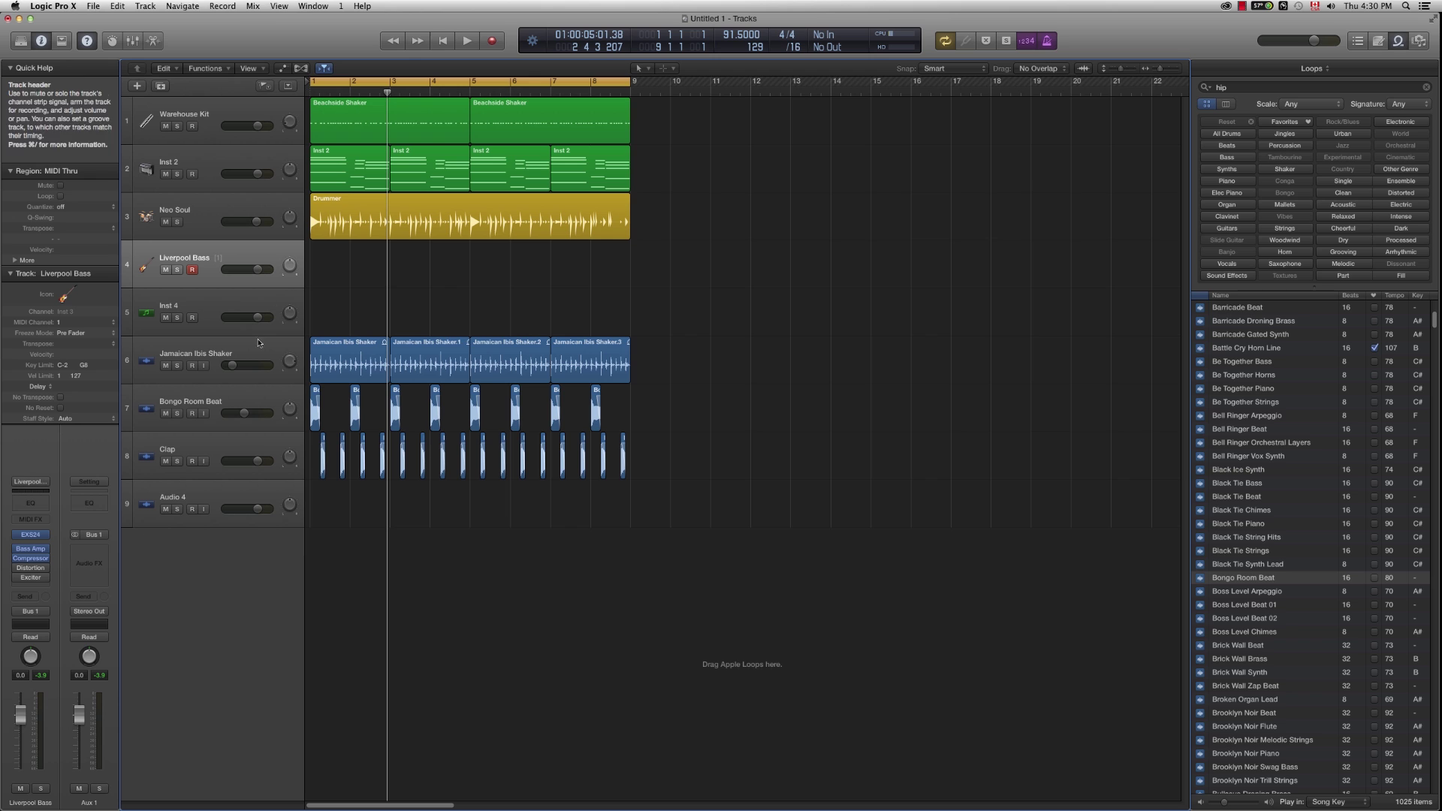
drag(20, 713, 20, 719)
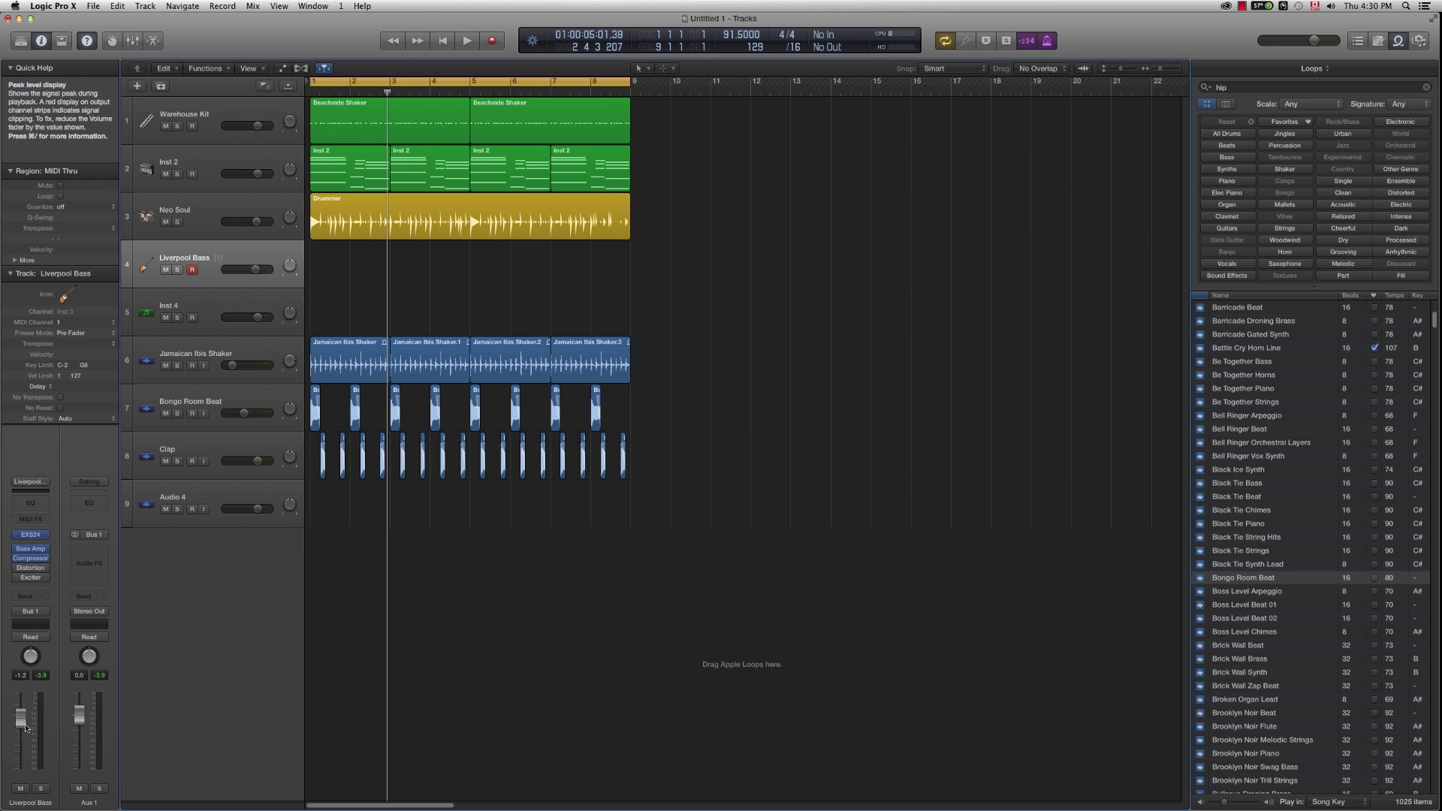
Step: Record a four-bar bass line on the Liverpool Bass track from bar 1
click(468, 41)
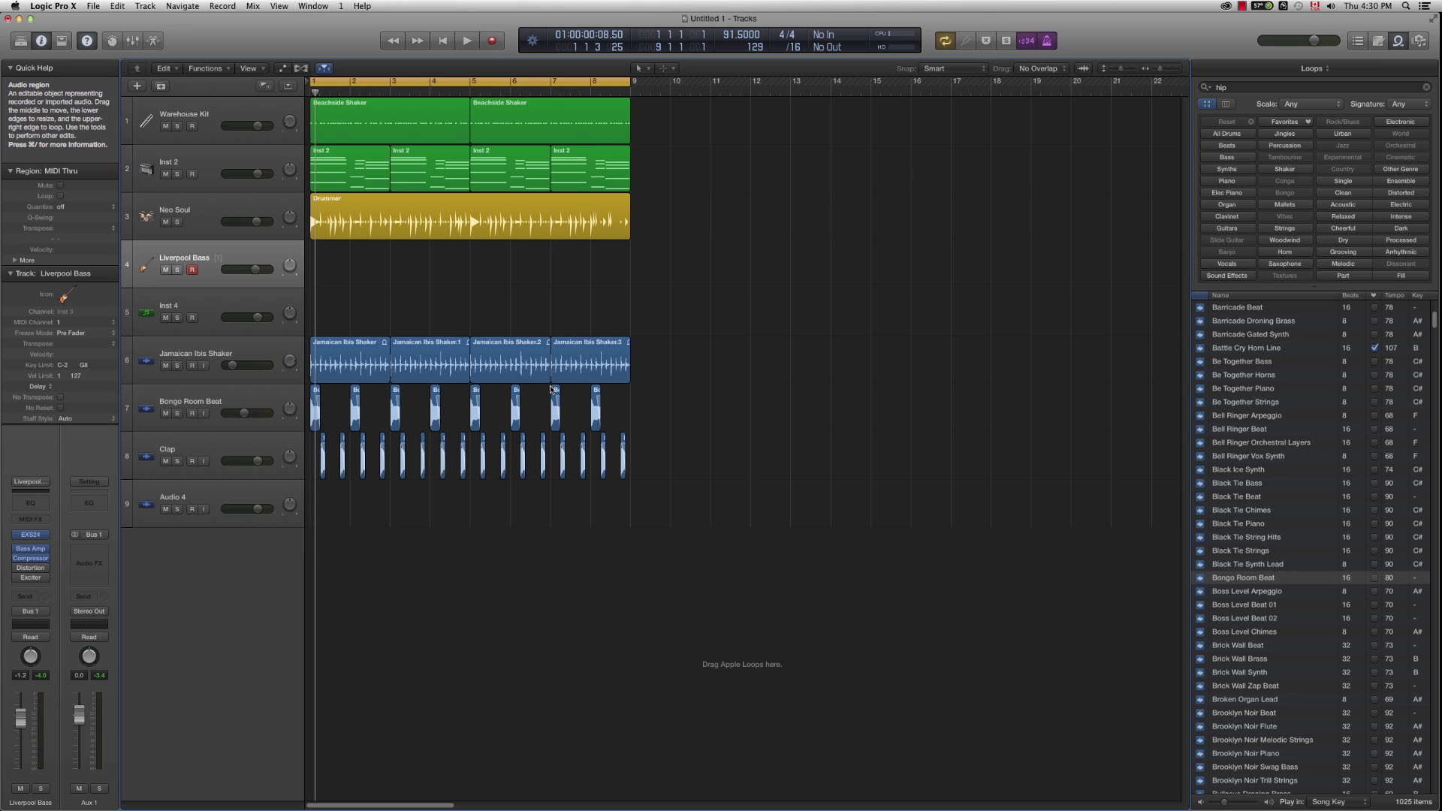
click(493, 42)
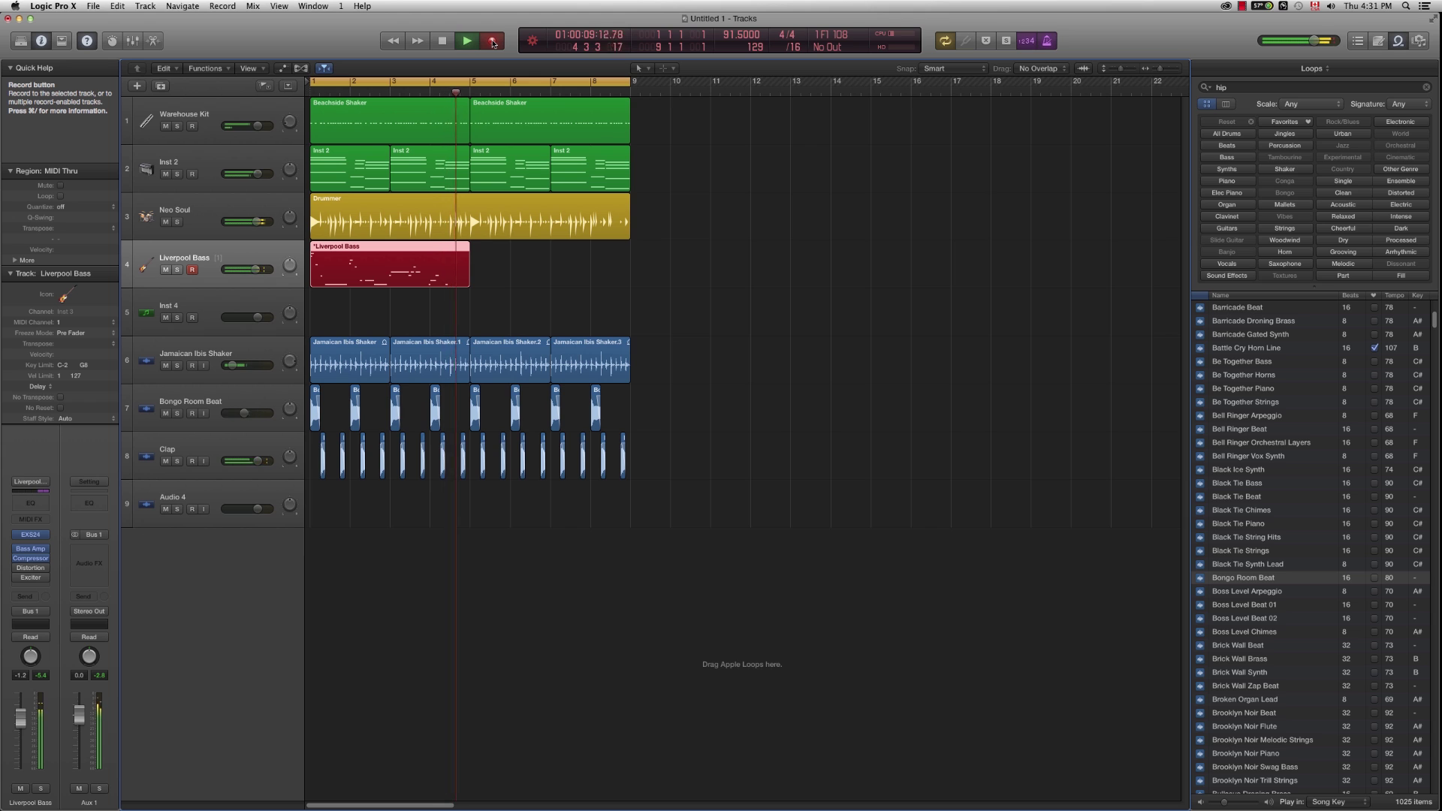
key(space)
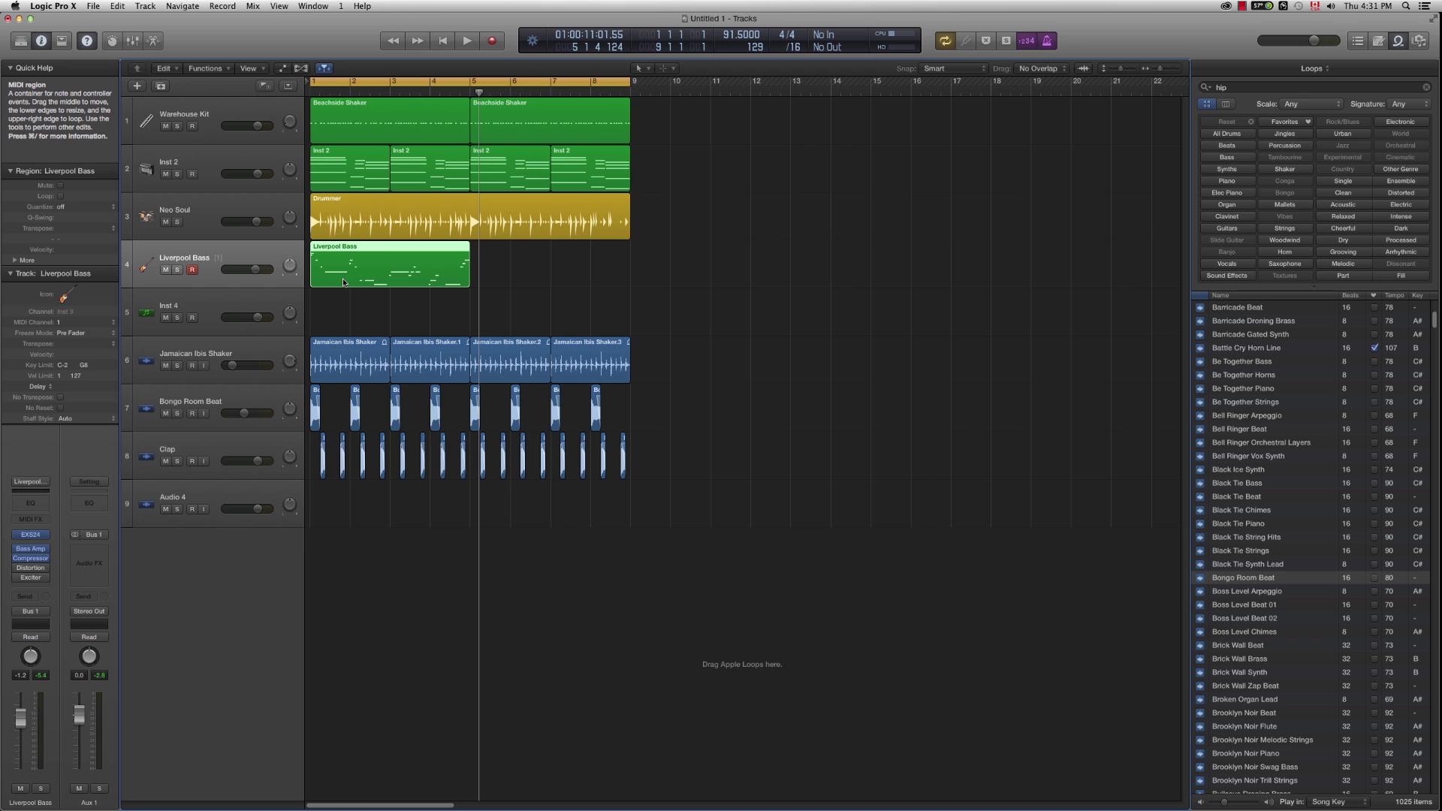
Step: Delete the first two bars of the bass take, place its remaining half at bars 1 and 3, and play it back
drag(389, 258, 283, 283)
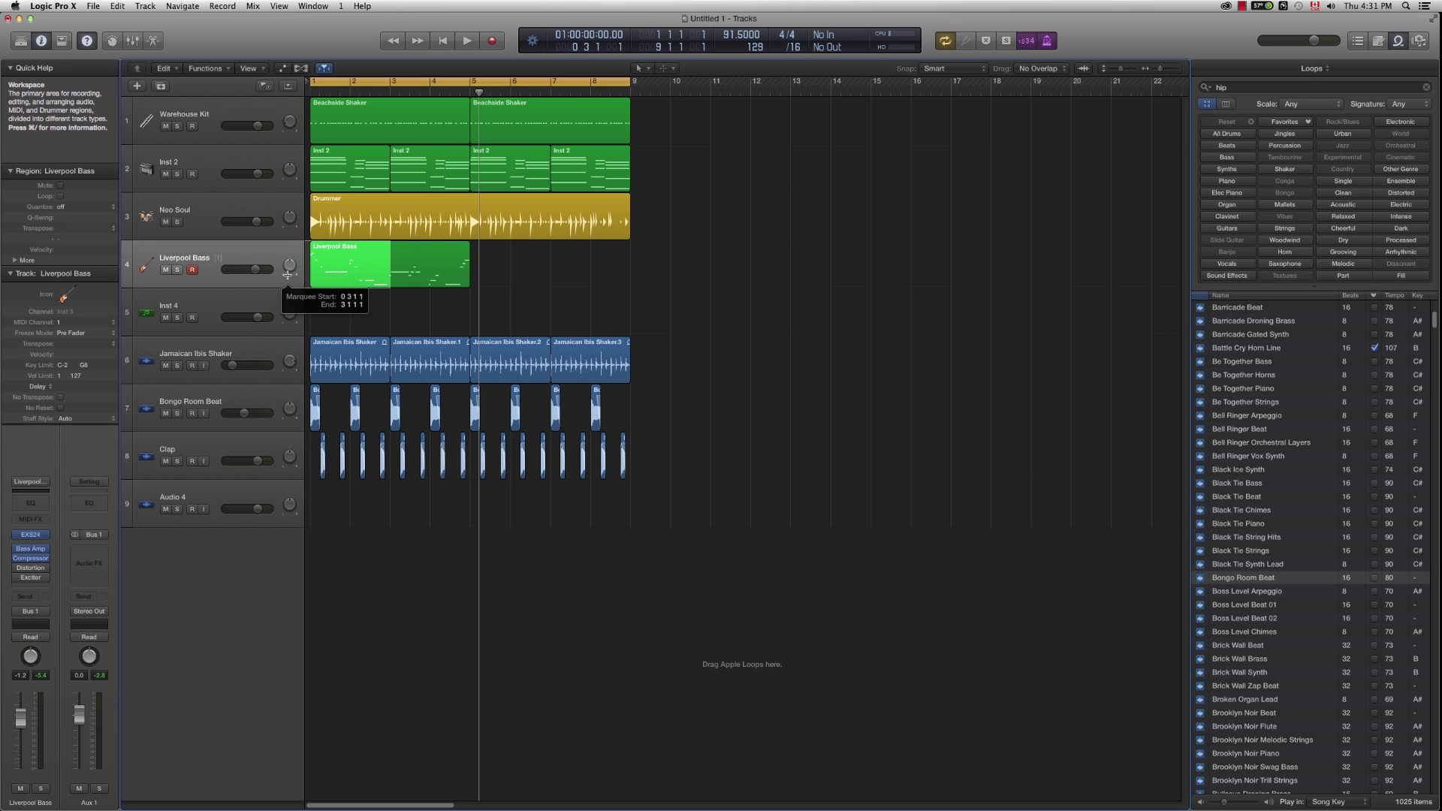
key(Delete)
click(398, 275)
mouse_move(429, 272)
mouse_down()
mouse_move(349, 272)
mouse_move(428, 274)
mouse_up()
key(space)
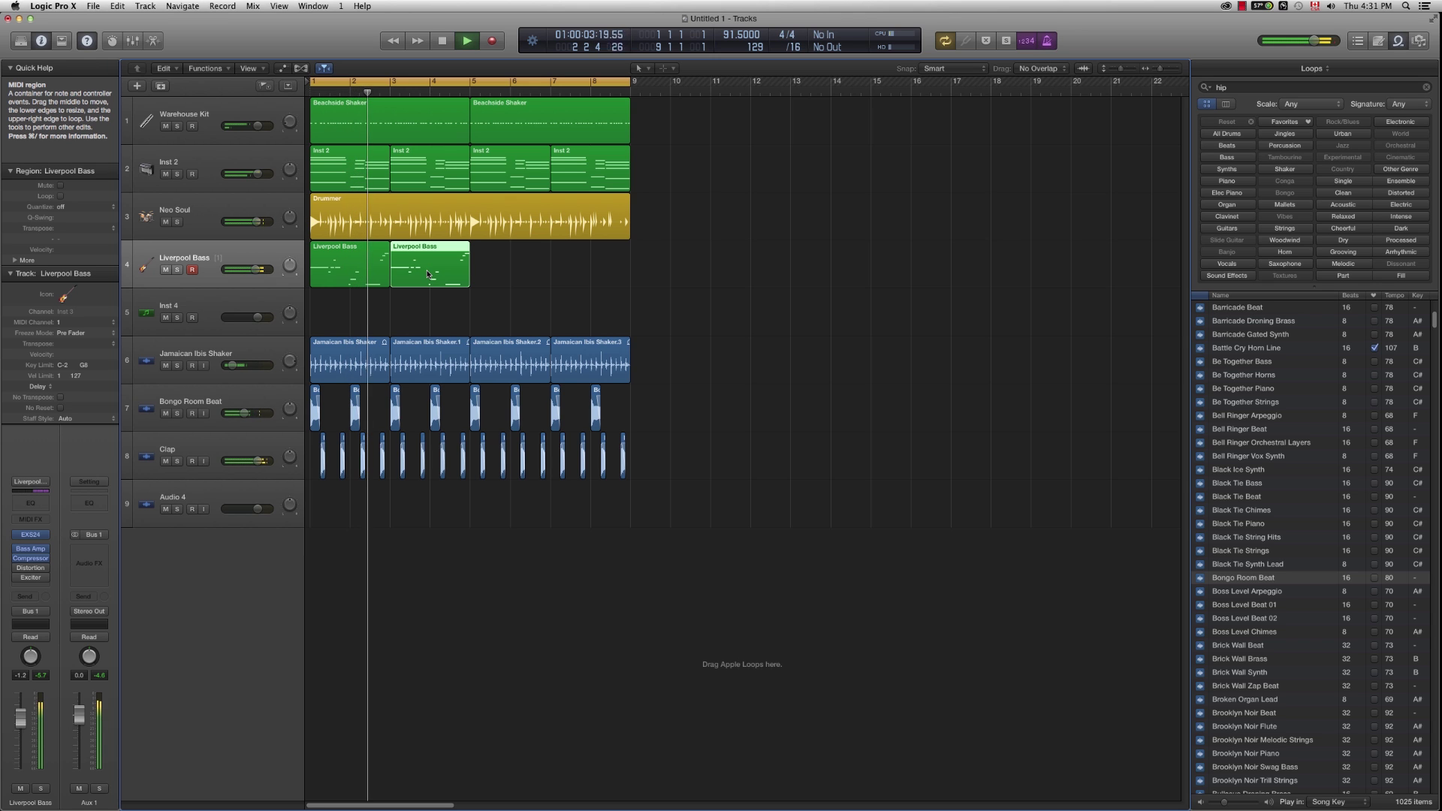
key(space)
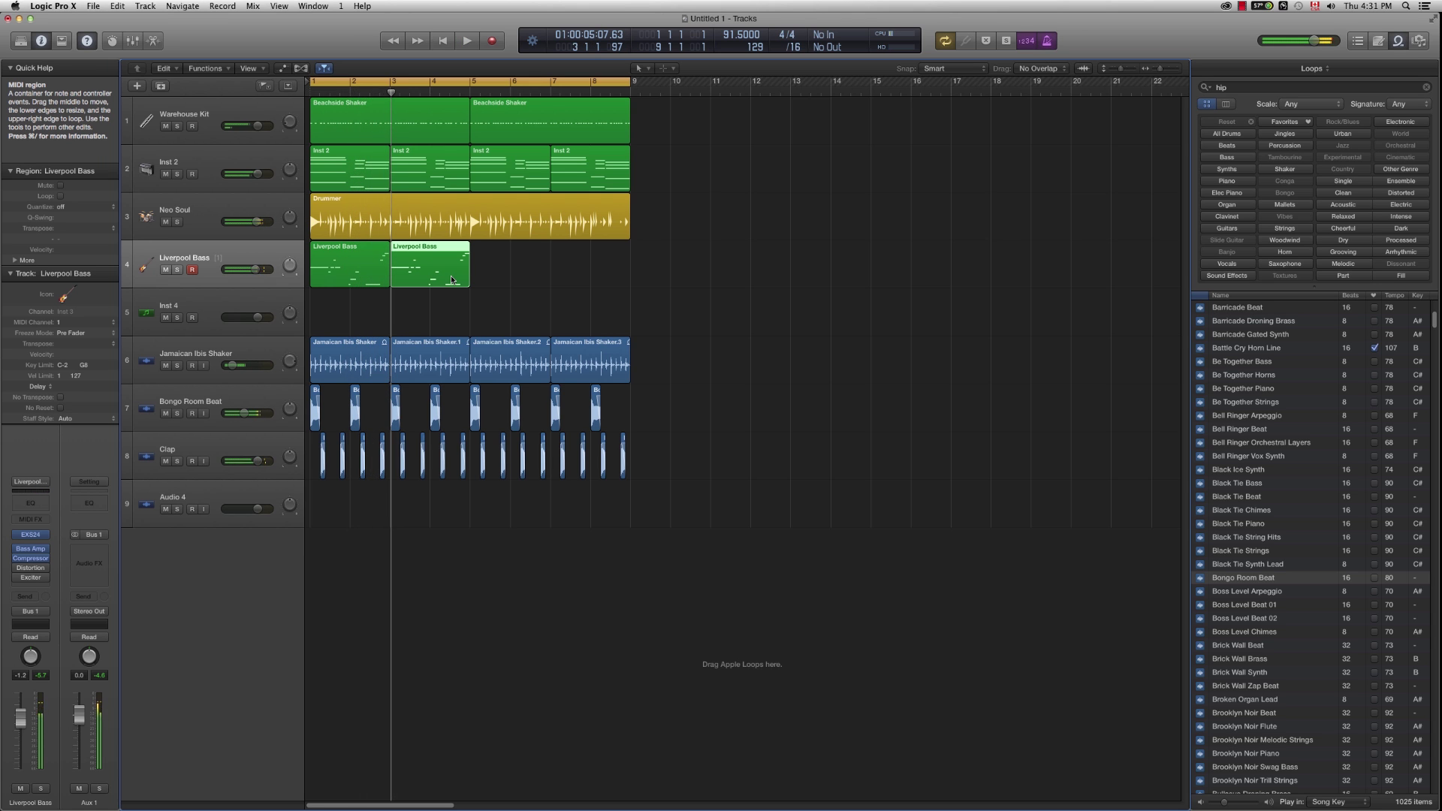
Step: Delete both Liverpool Bass regions and record a new two-bar bass line from bar 1
drag(526, 267, 335, 306)
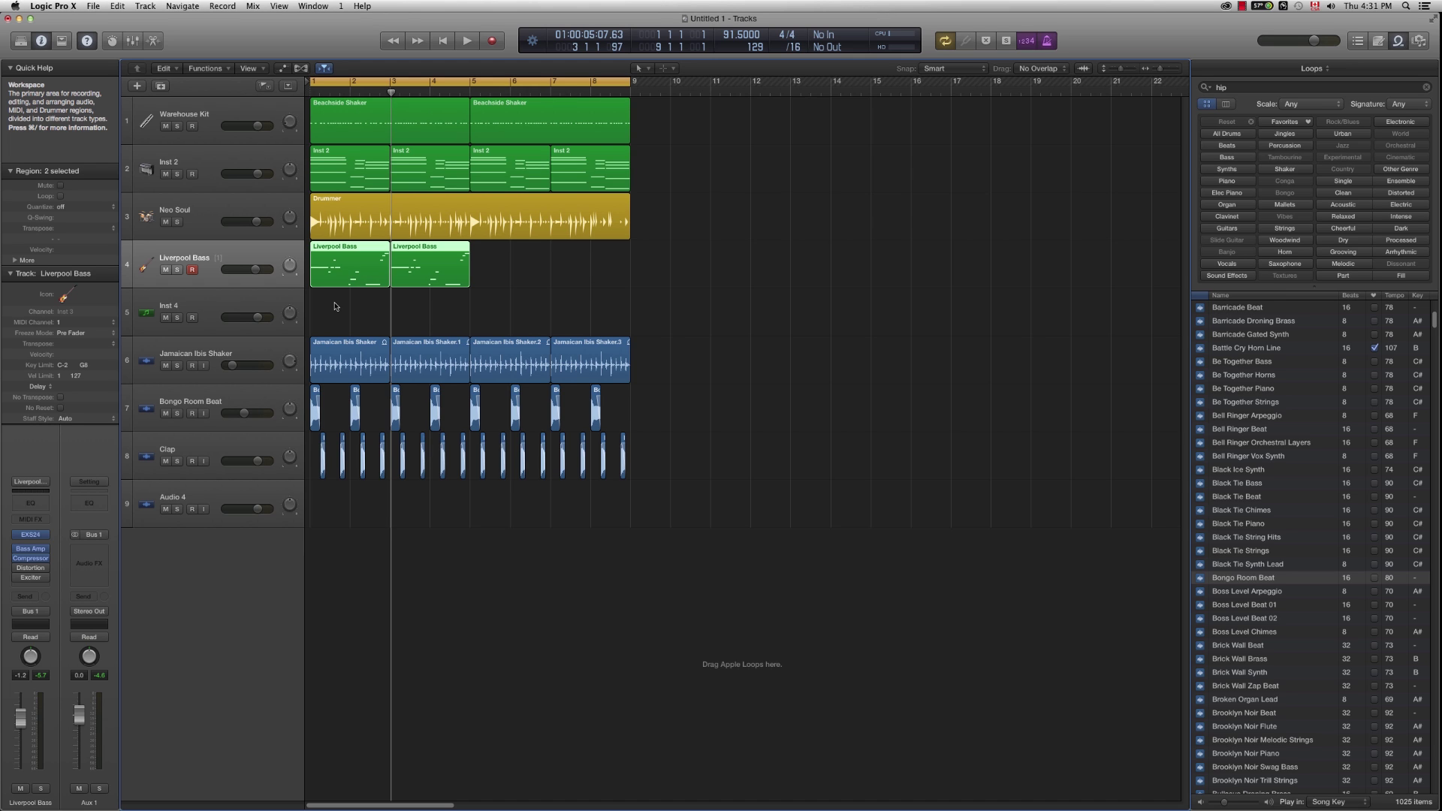
key(Delete)
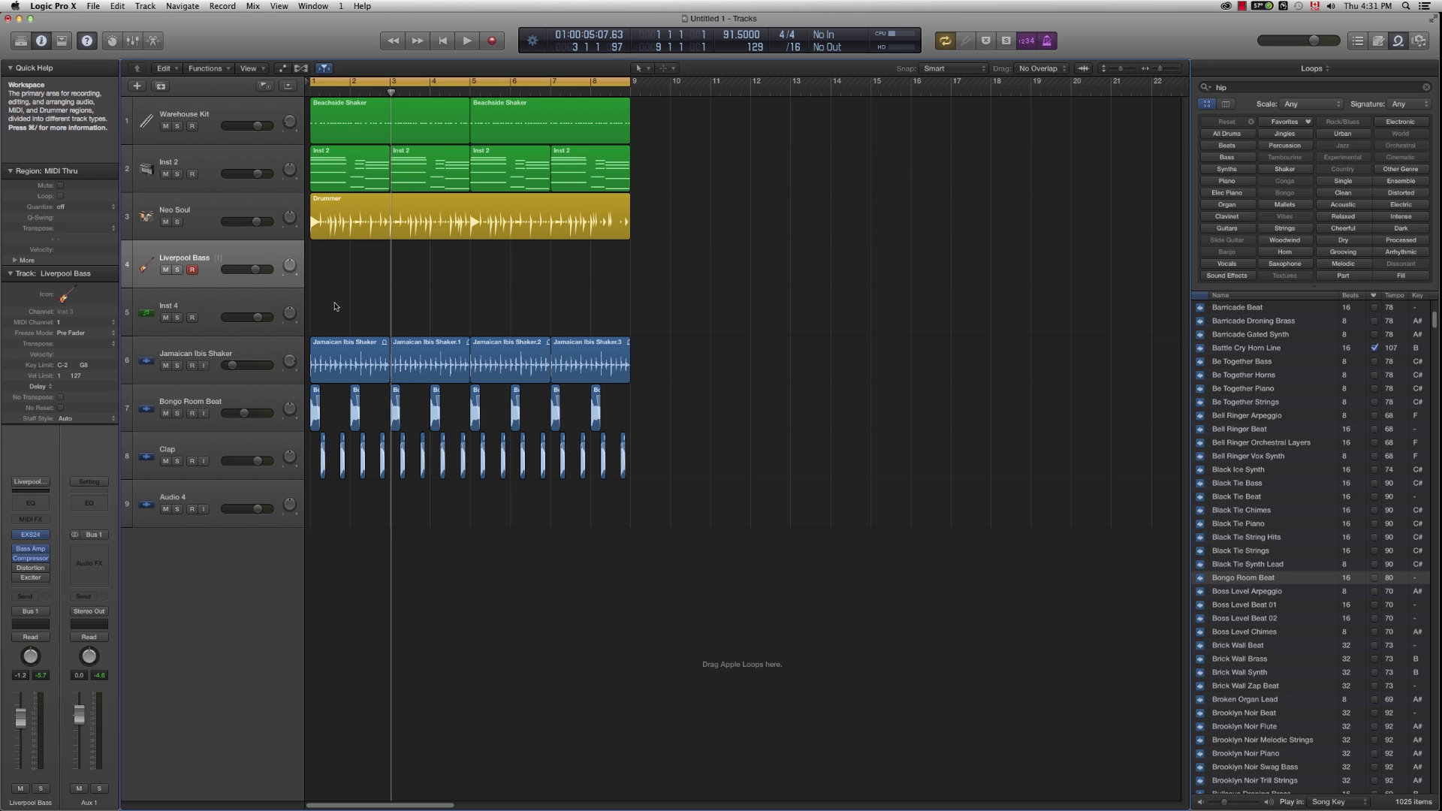
click(490, 42)
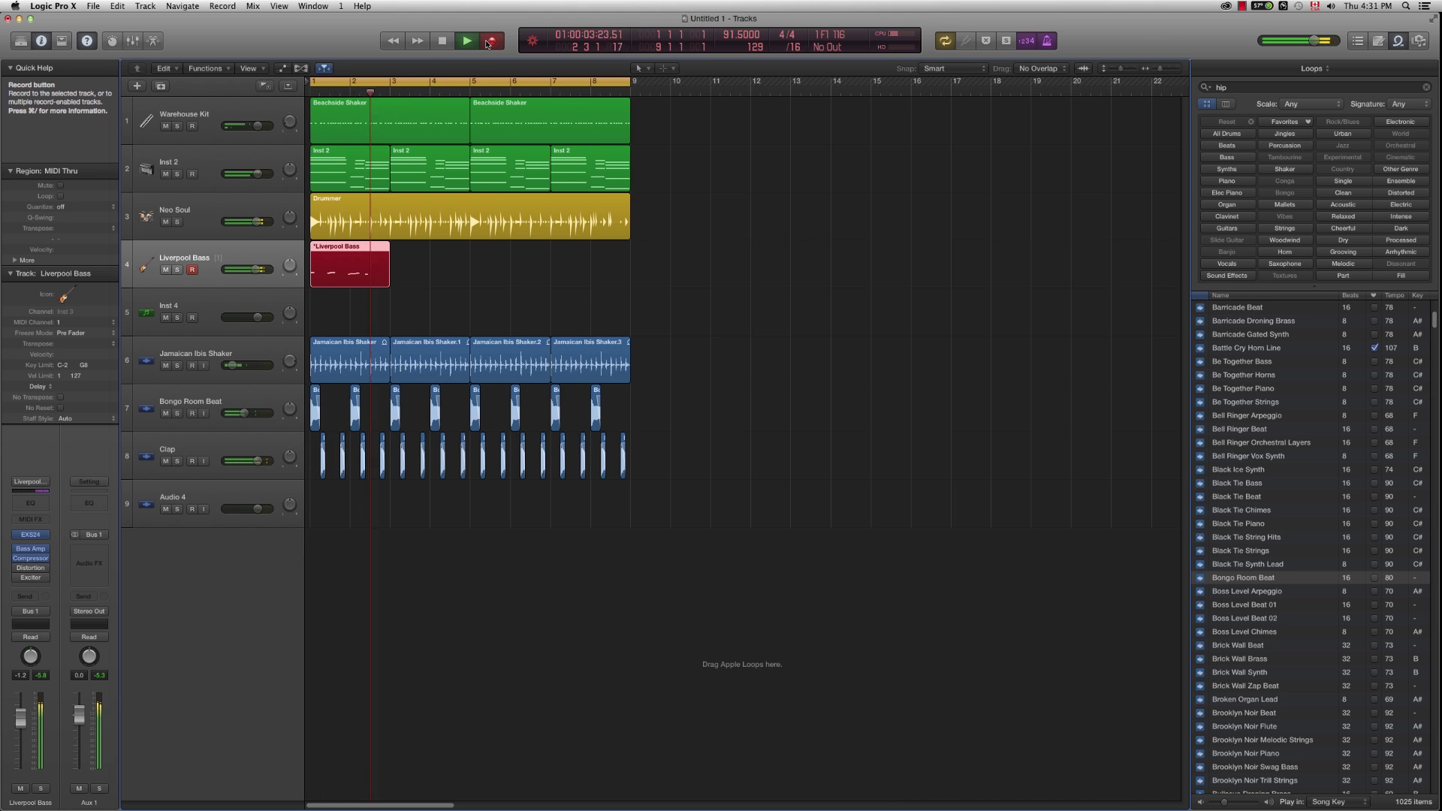
click(487, 43)
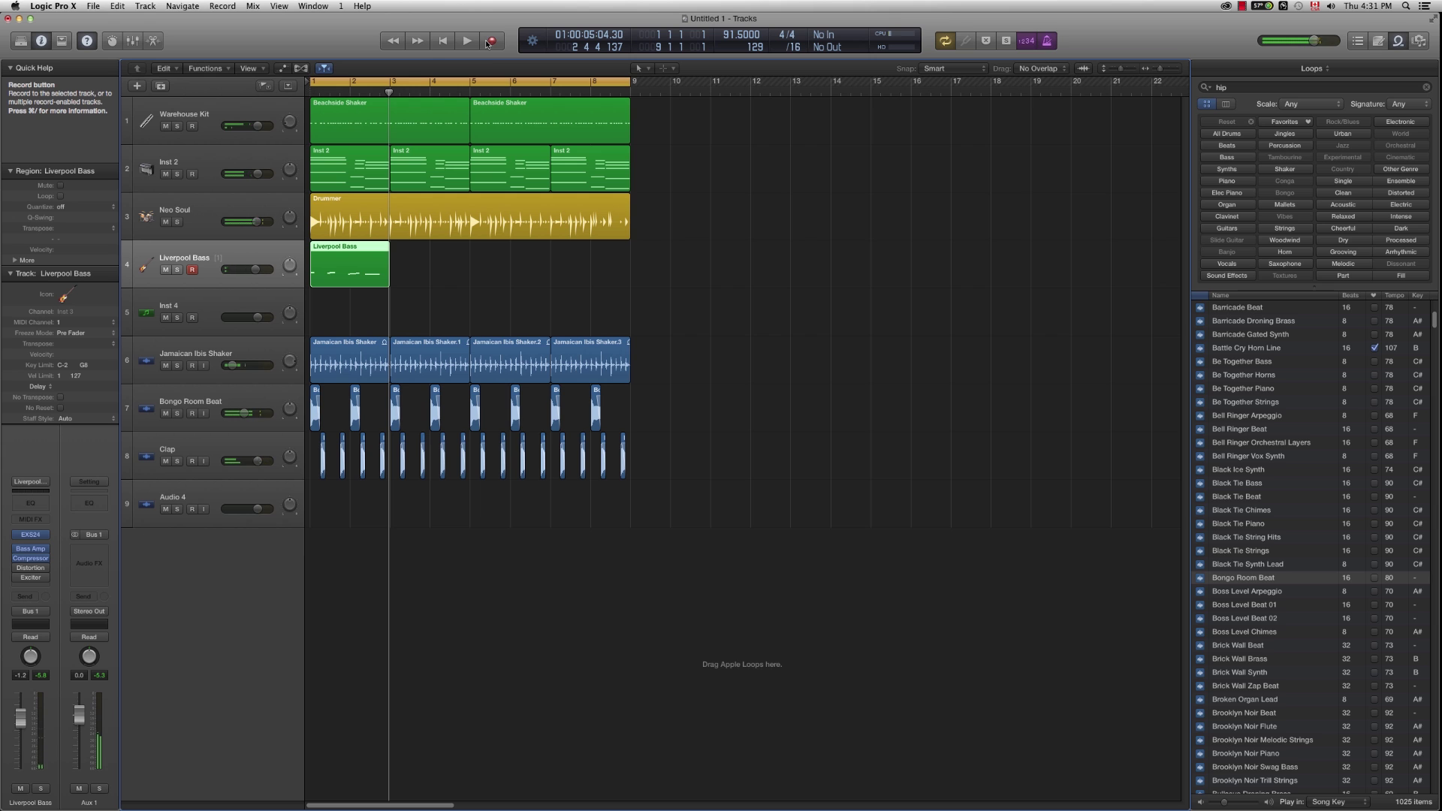
Step: Open the Liverpool Bass region in the Piano Roll and quantize all its notes to 1/16 Swing A
double_click(341, 269)
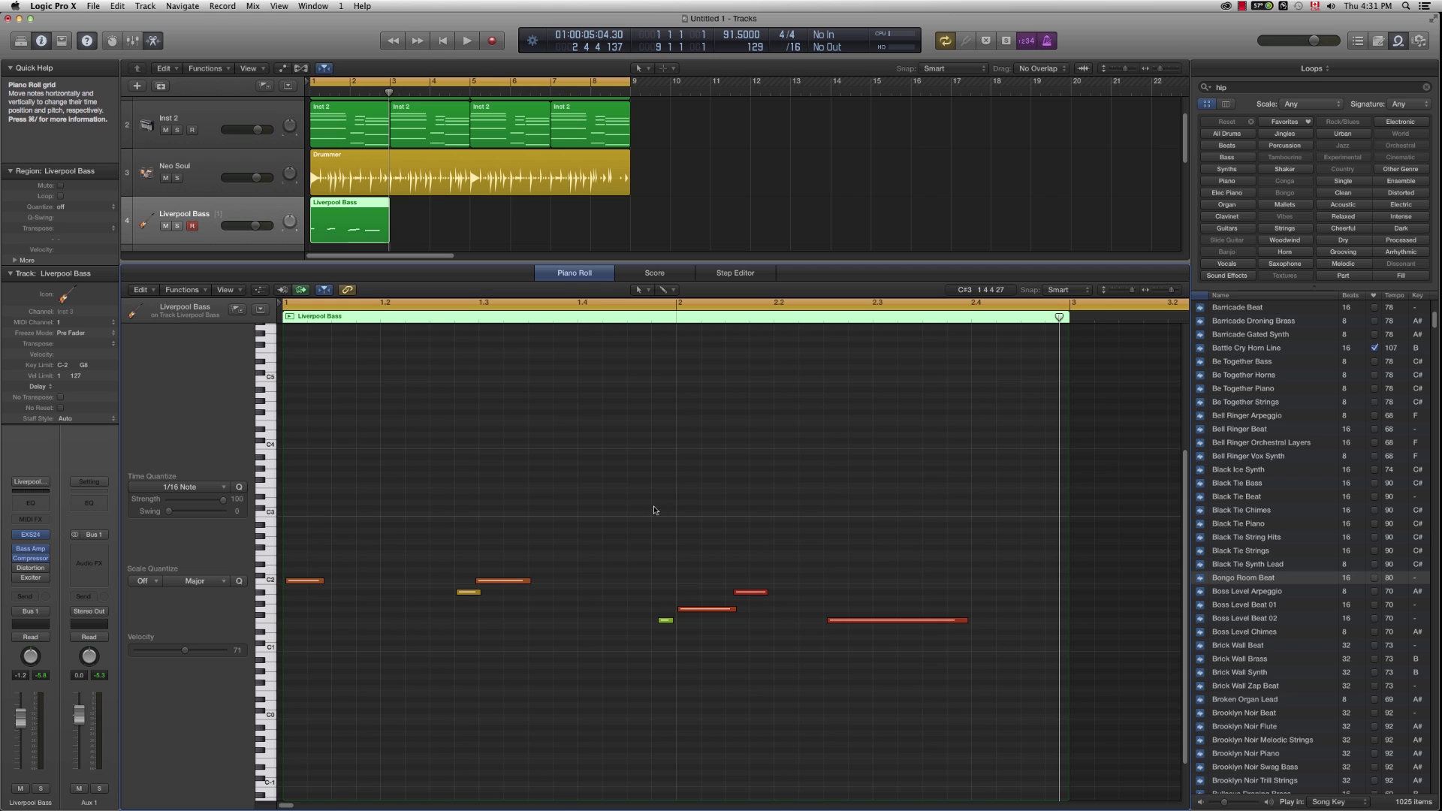
key(super+a)
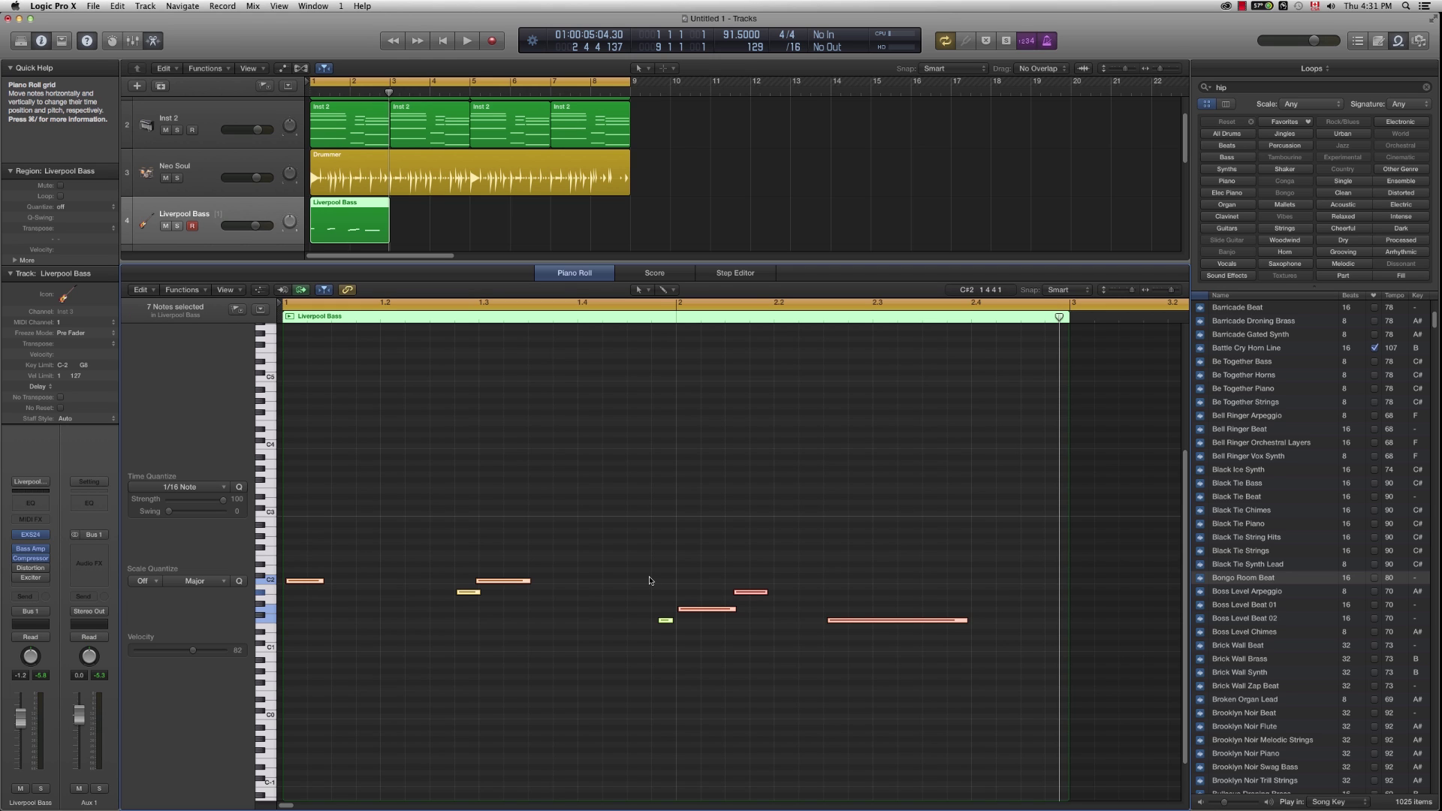
click(647, 569)
key(super+a)
click(177, 487)
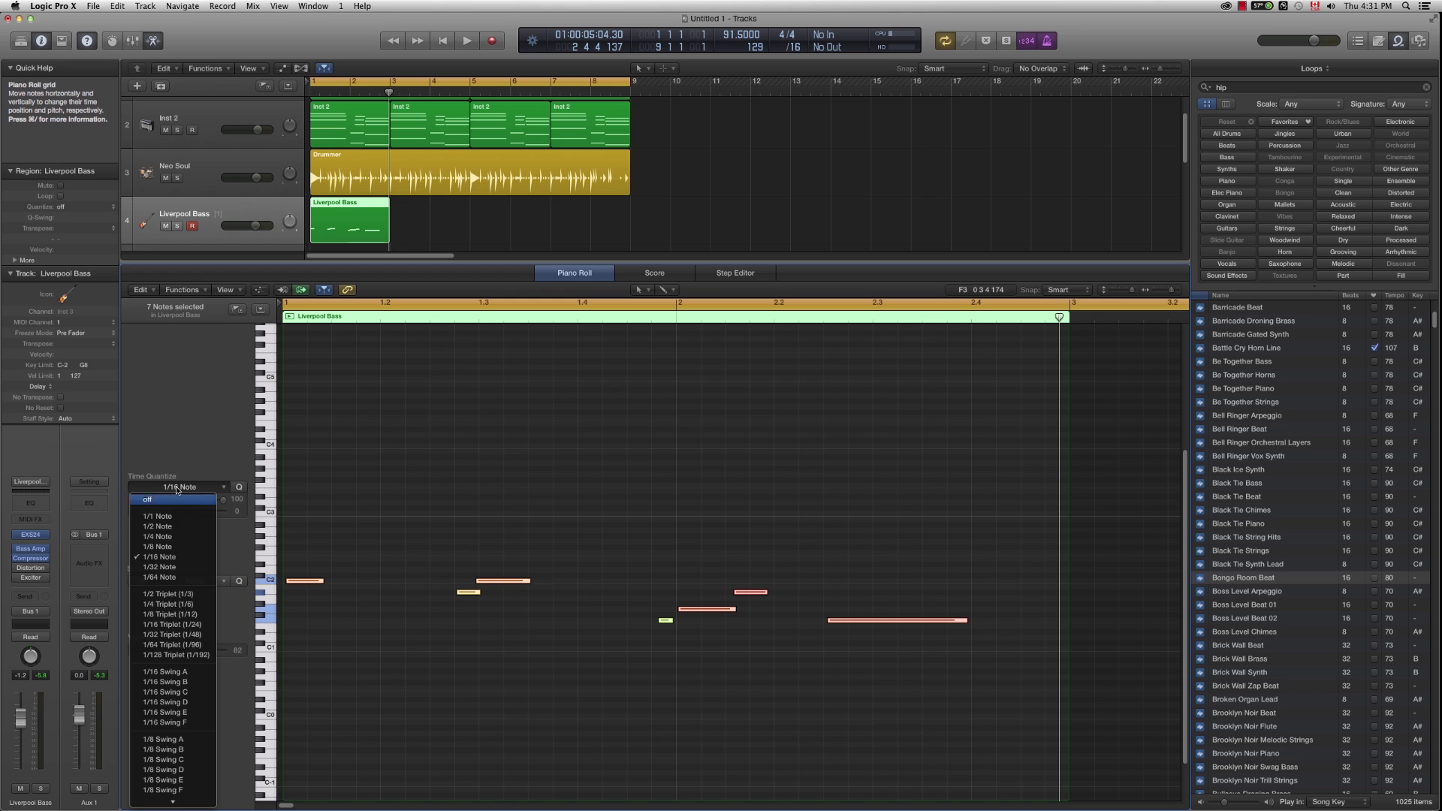
click(167, 673)
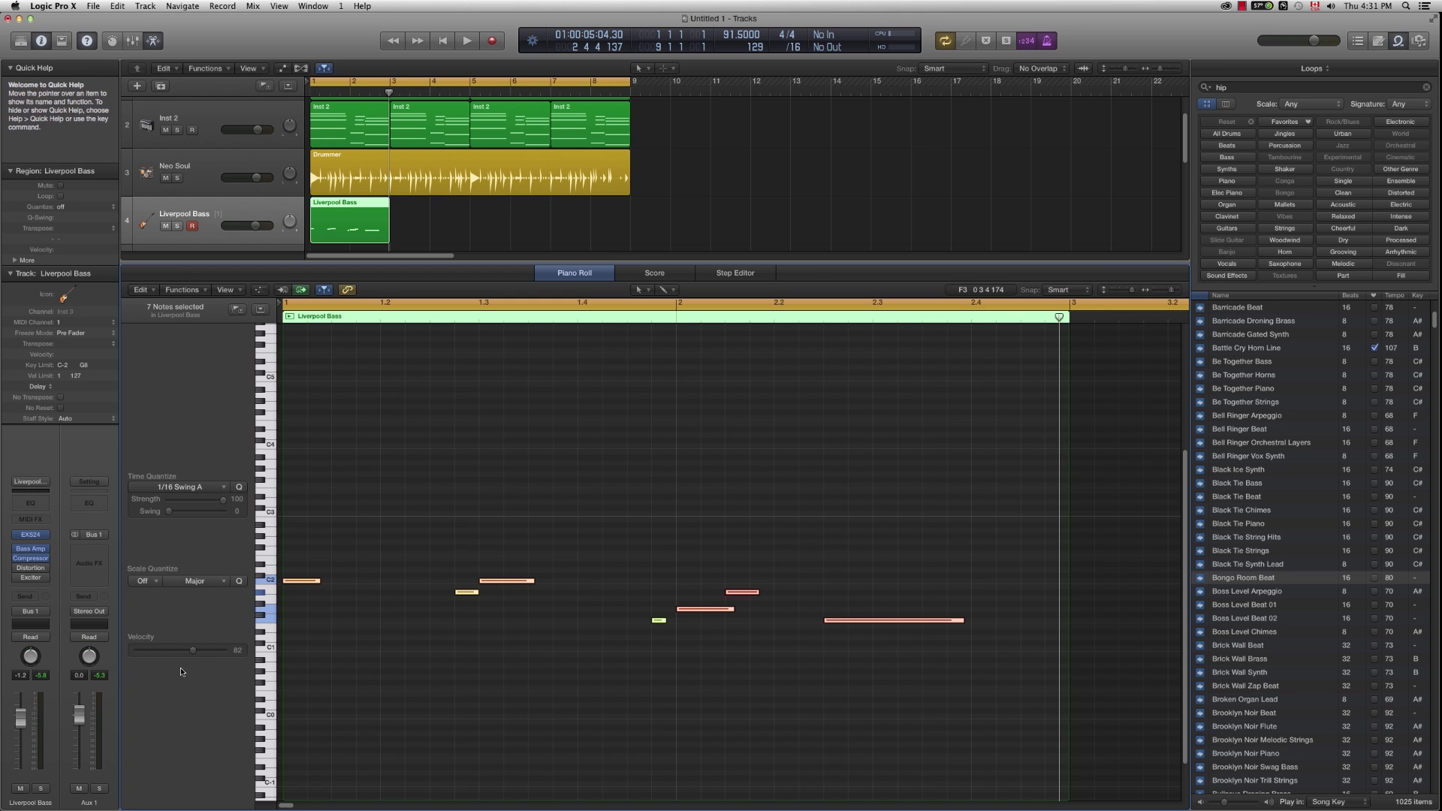
click(190, 487)
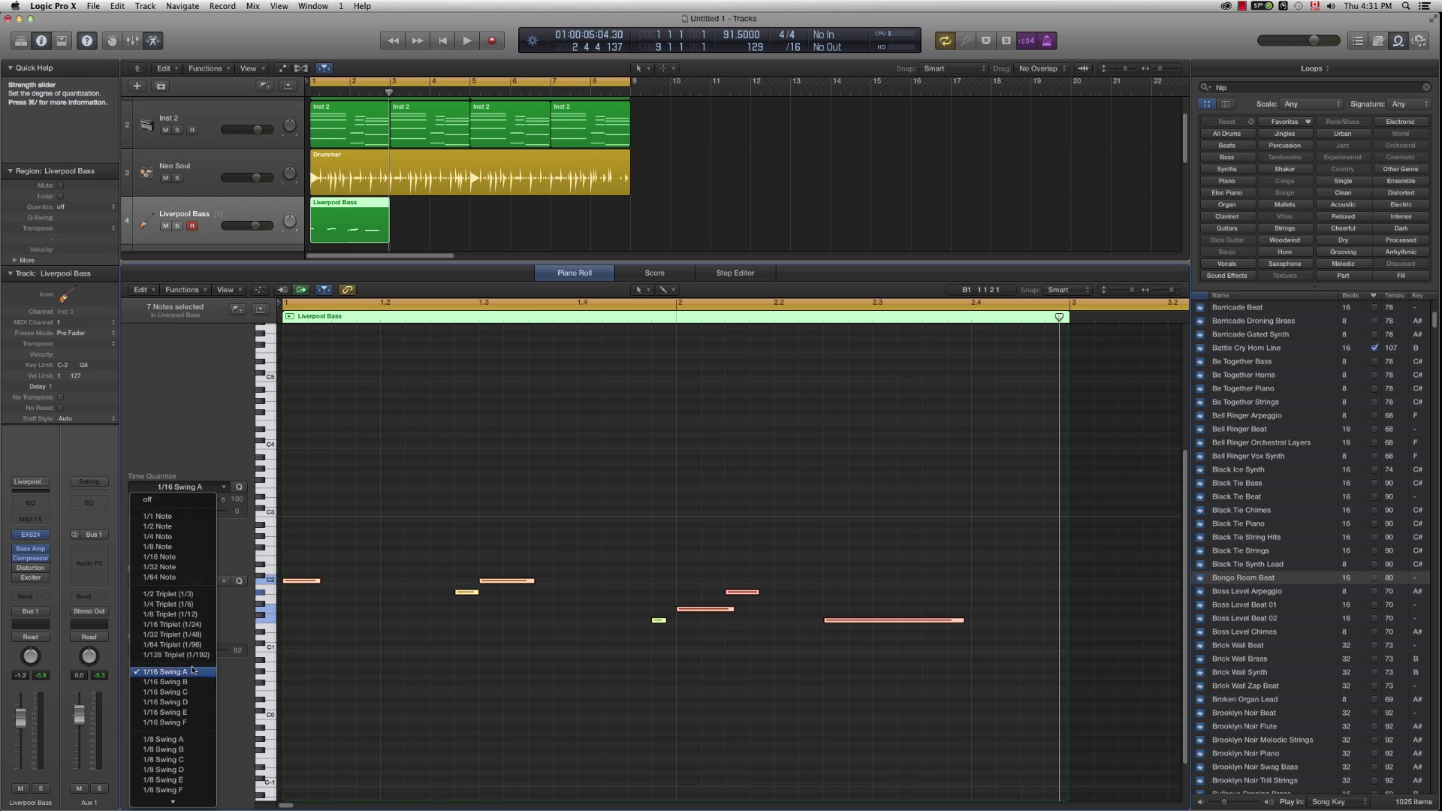
click(479, 607)
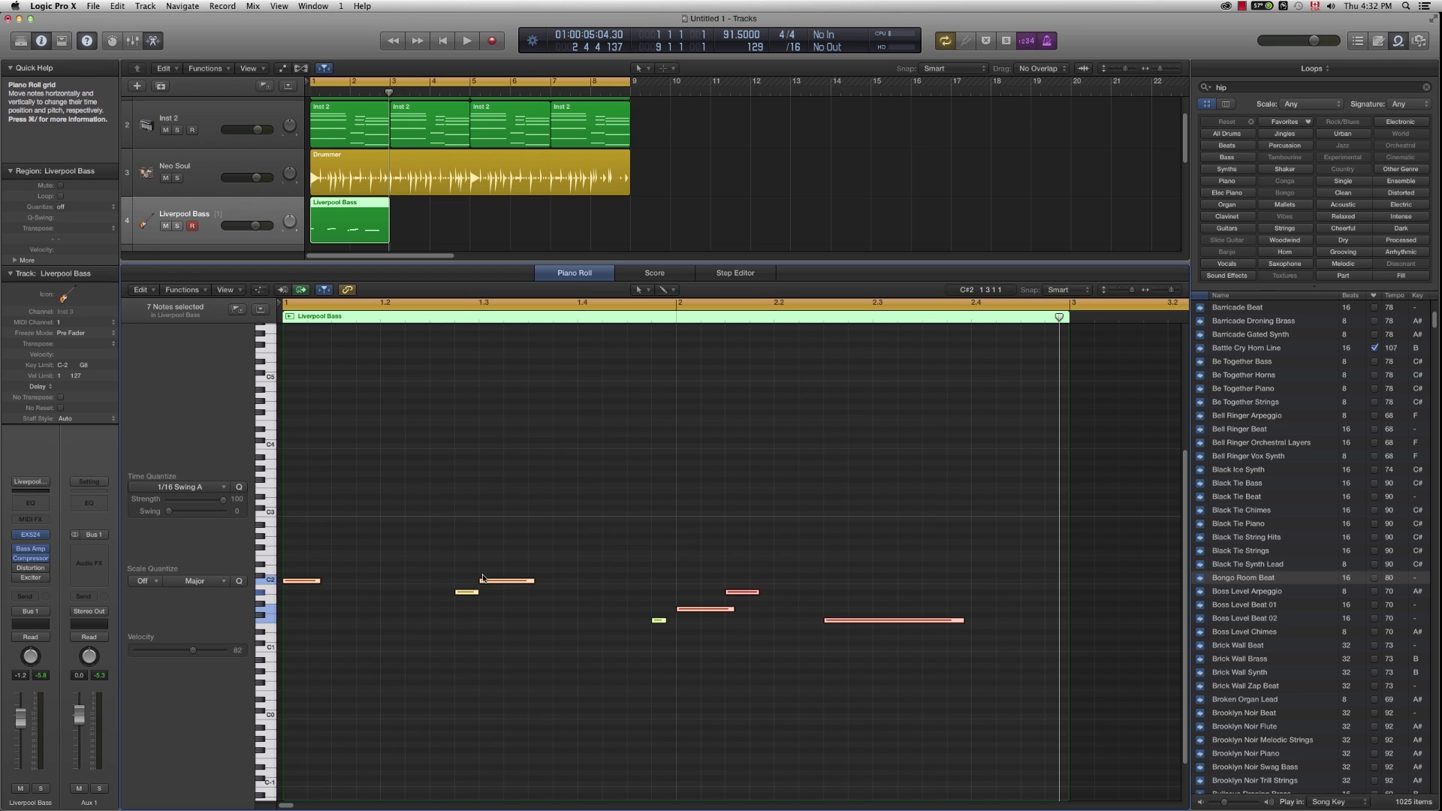
click(563, 660)
Step: Copy the two-bar Liverpool Bass region to bars 3, 5 and 7 so it fills all eight bars
drag(336, 221, 416, 223)
key(e)
shift+click(349, 267)
drag(336, 266, 497, 304)
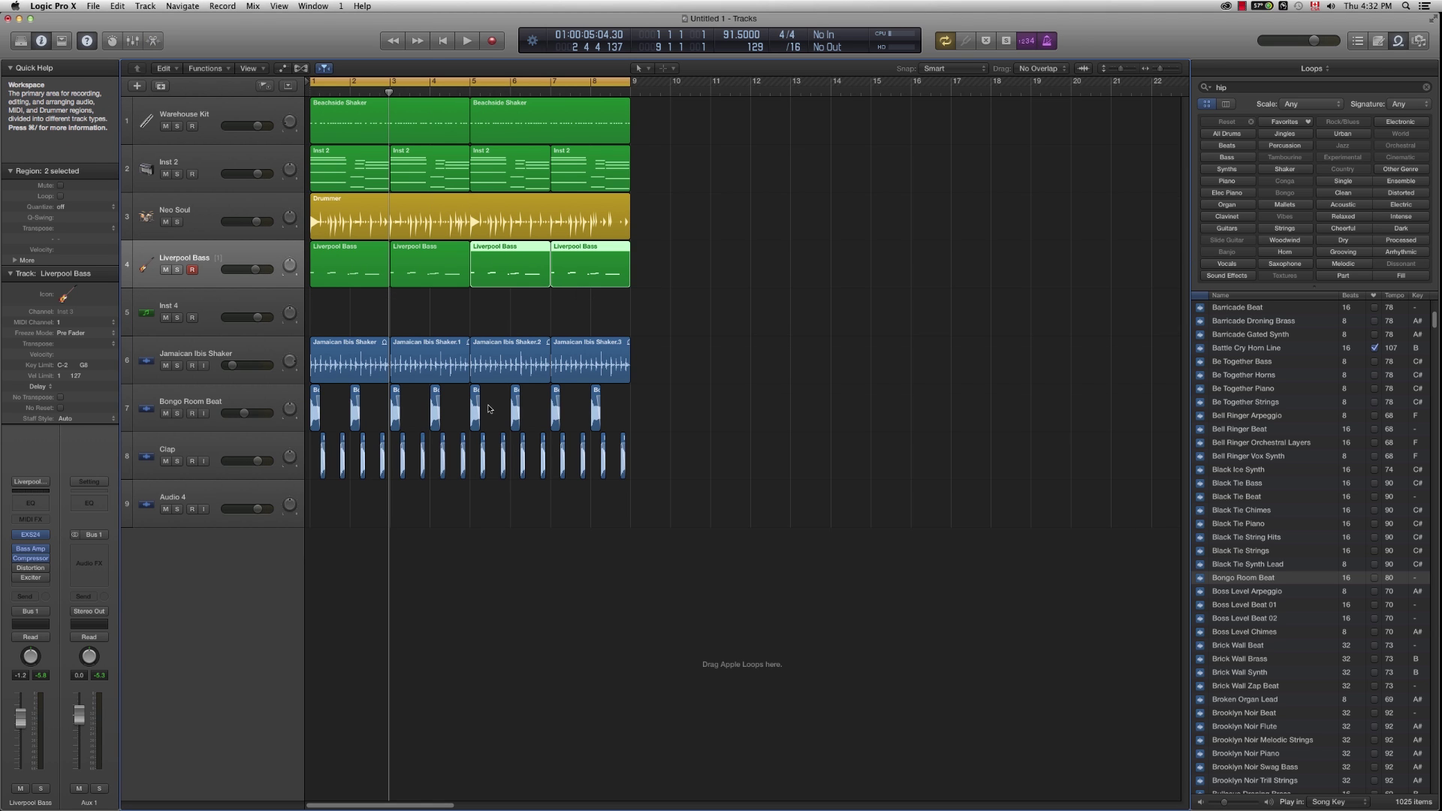
Step: Play the arrangement from the start, stop it, and lower the Liverpool Bass track's volume to -5.0 dB
click(714, 293)
key(Return)
key(space)
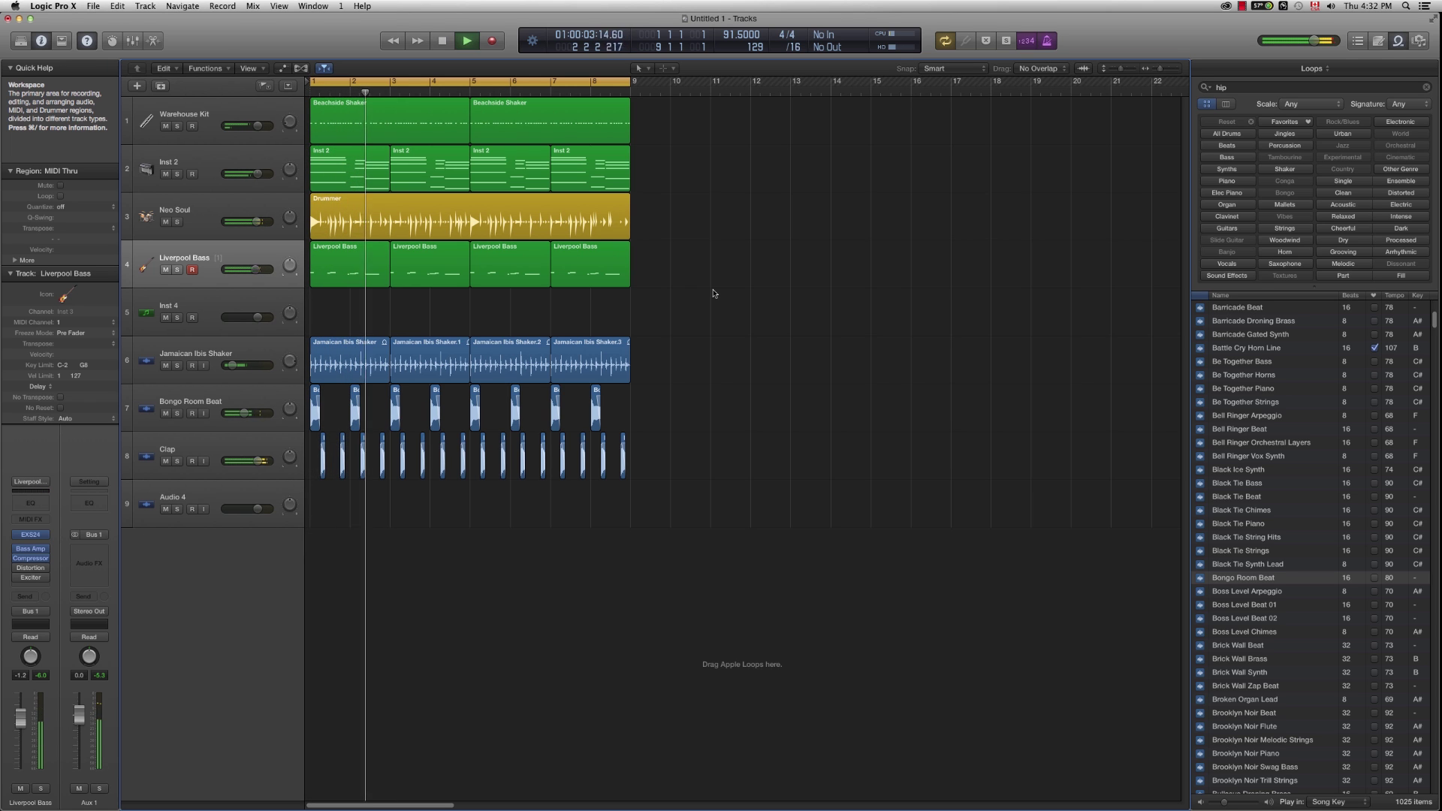
key(space)
drag(257, 269, 250, 269)
drag(21, 722, 21, 727)
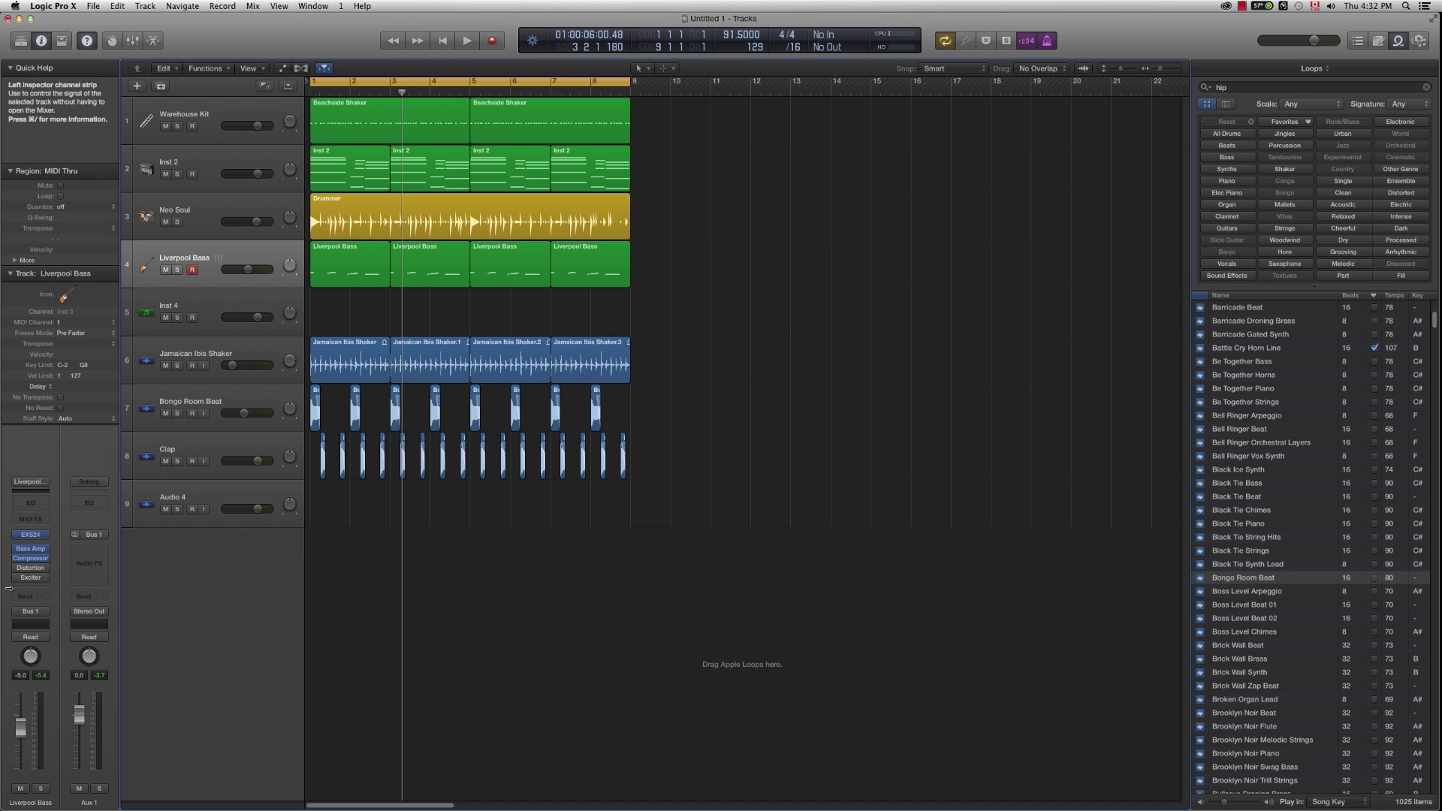
Step: Enable the Distortion plug-in on the Liverpool Bass track and place its window in the empty area of the workspace
click(28, 570)
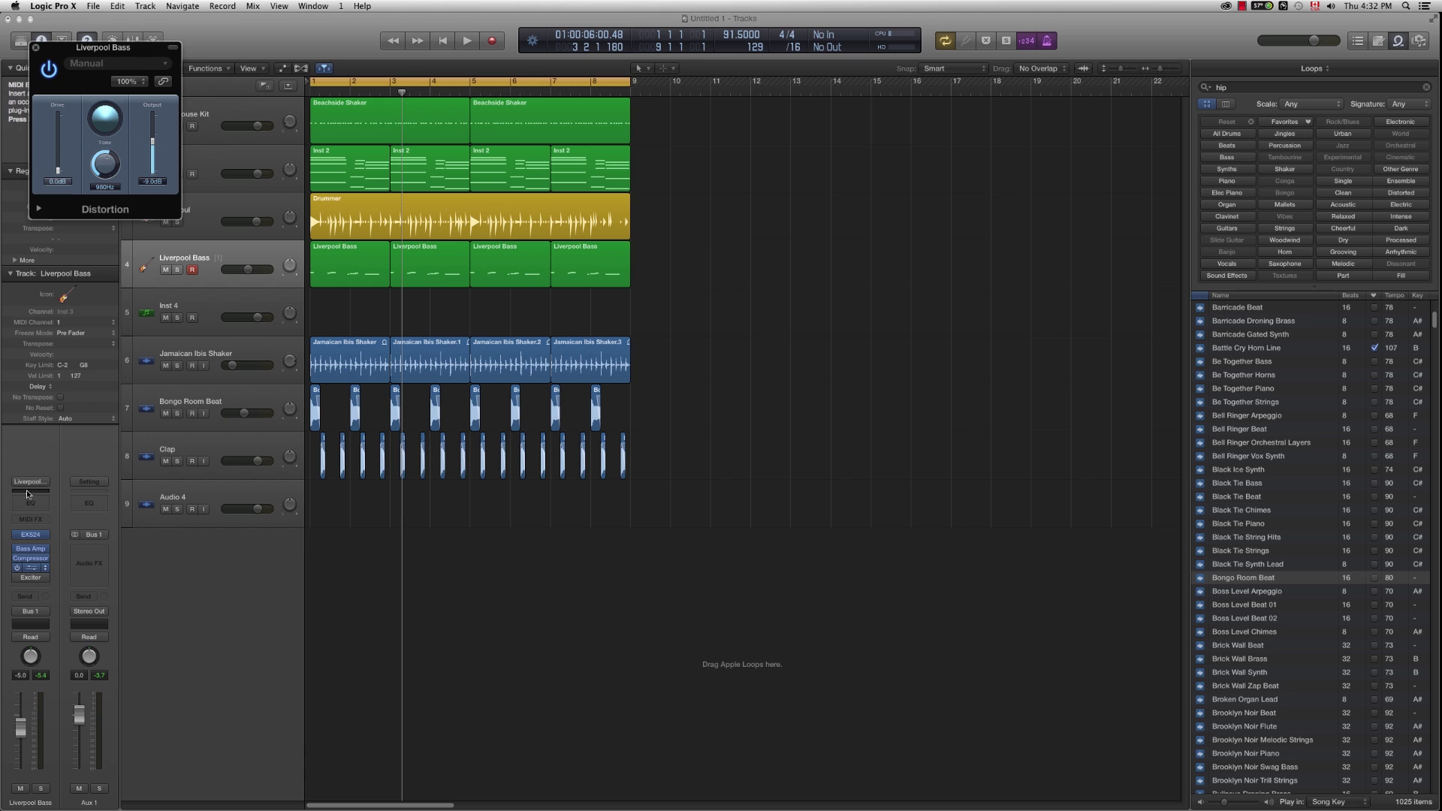
click(18, 571)
click(18, 570)
click(18, 571)
click(18, 571)
drag(86, 47, 711, 295)
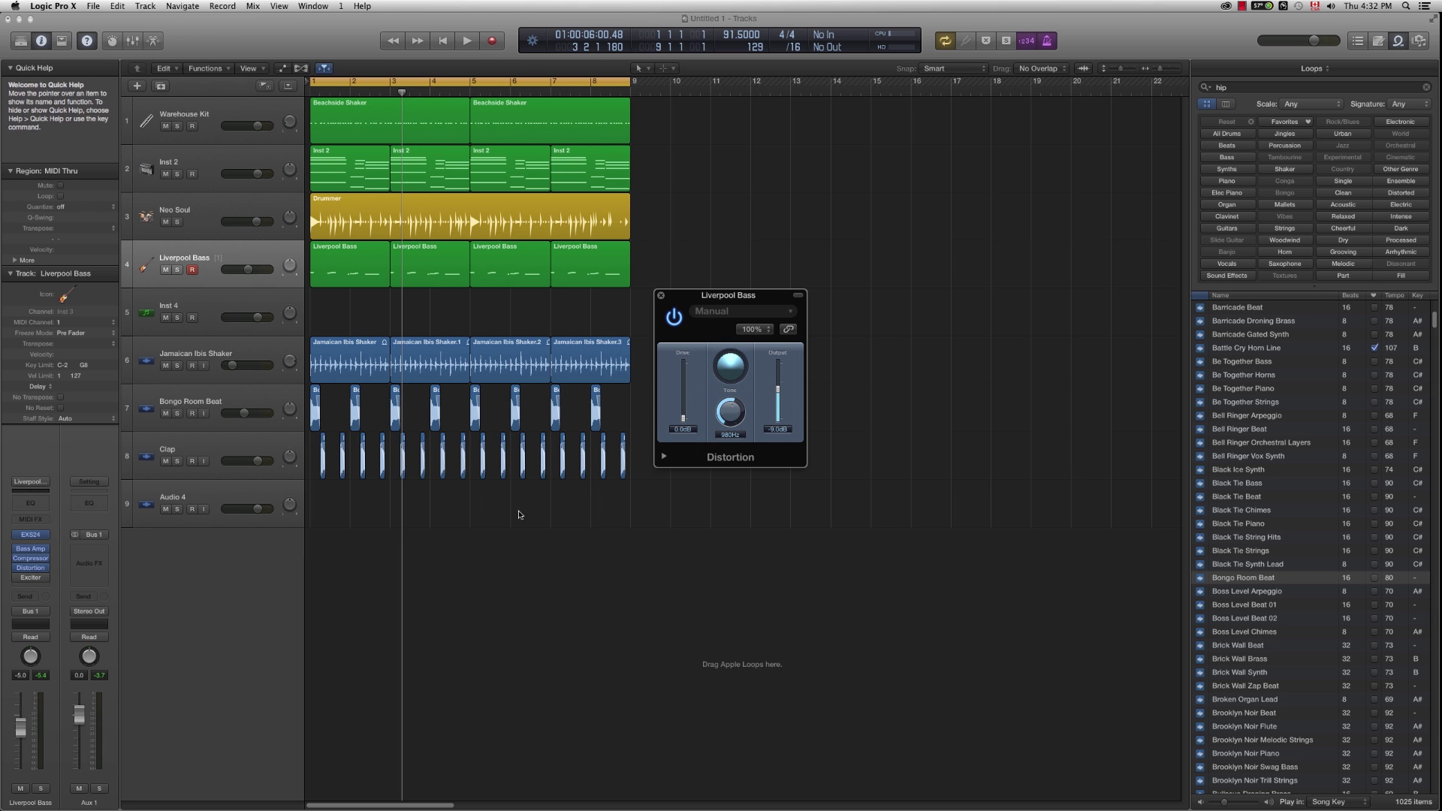
click(31, 571)
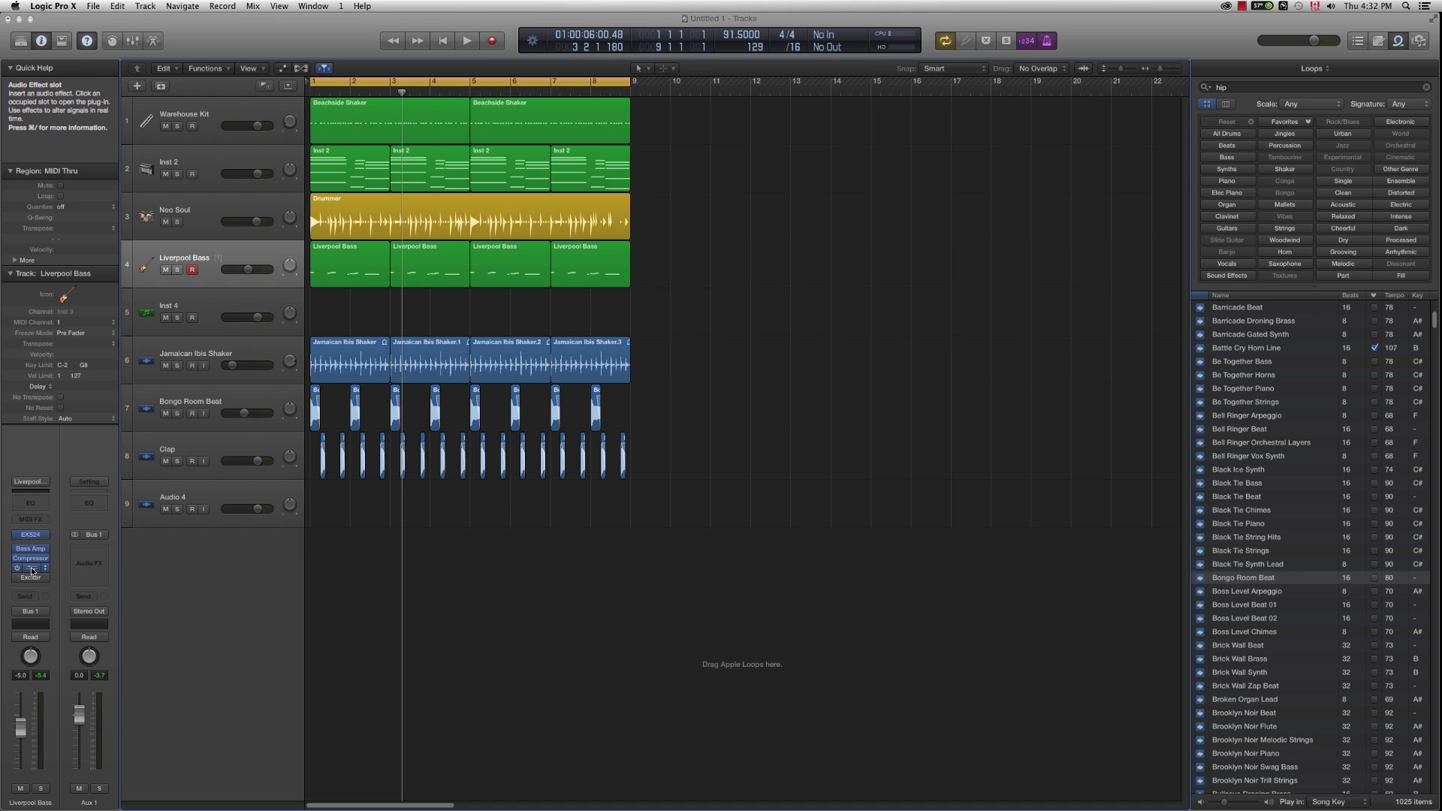
click(32, 570)
click(32, 571)
click(31, 571)
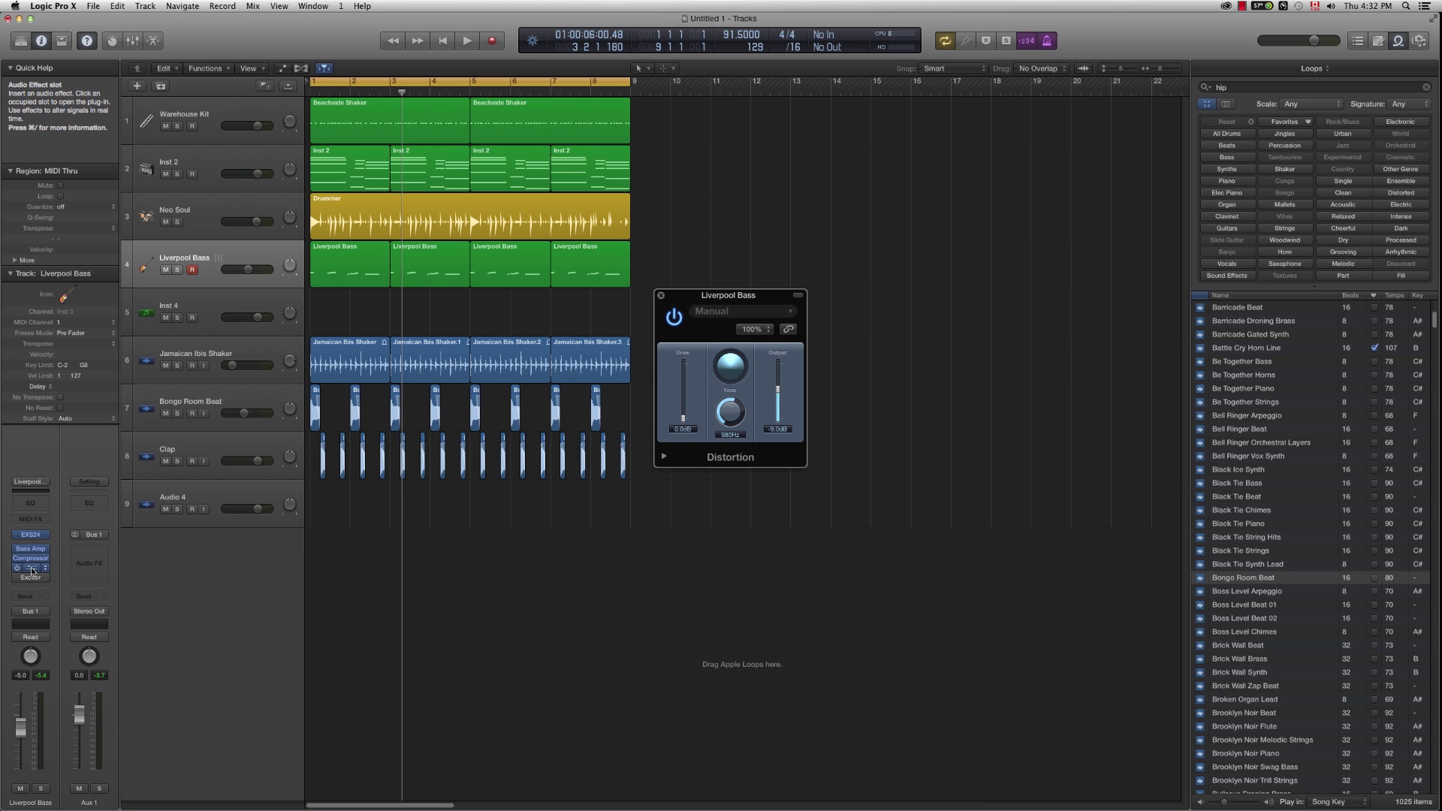
drag(701, 301, 755, 347)
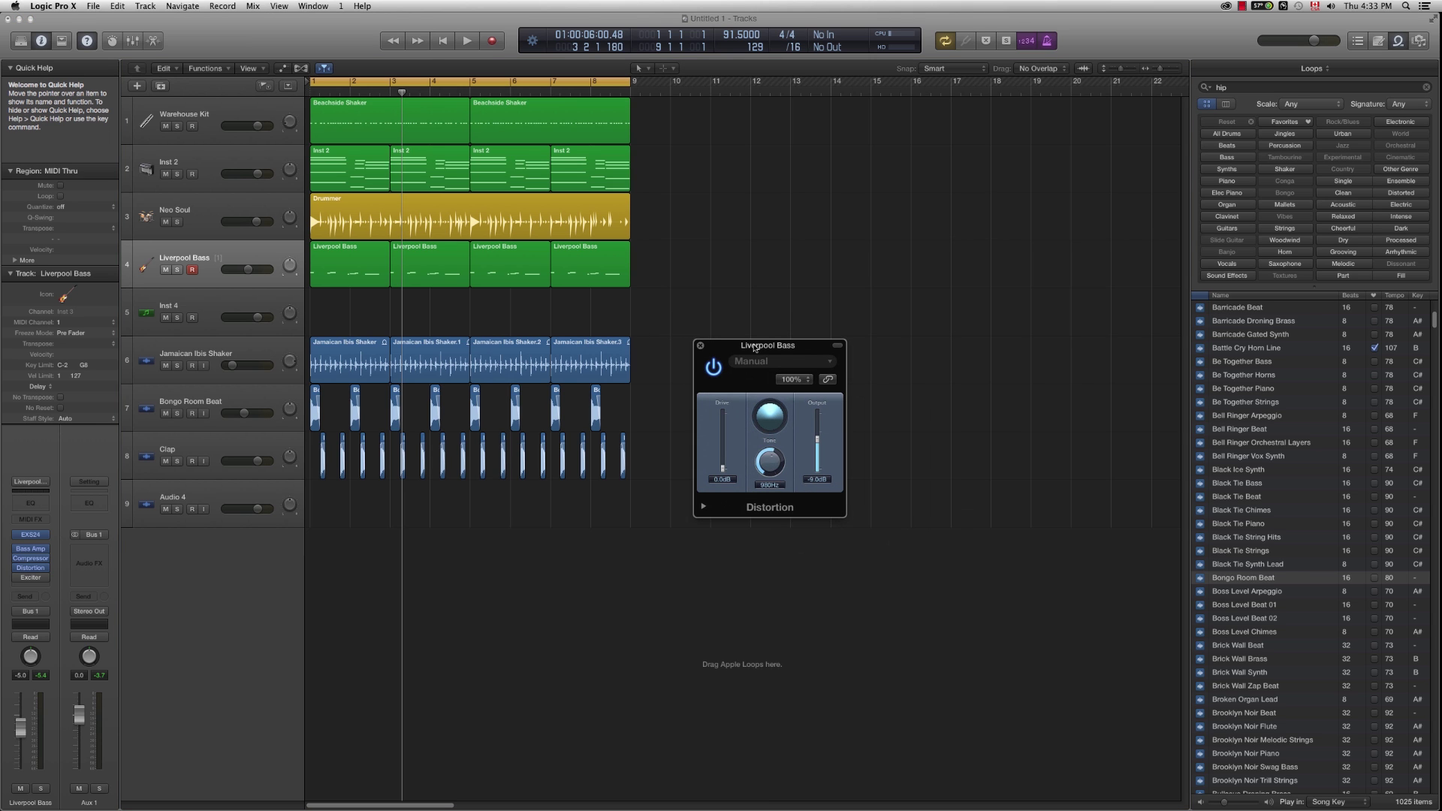
Step: During playback, set the Distortion tone to 6600 Hz with slightly more drive, and lower the Liverpool Bass volume to about -6.6 dB
key(Return)
key(space)
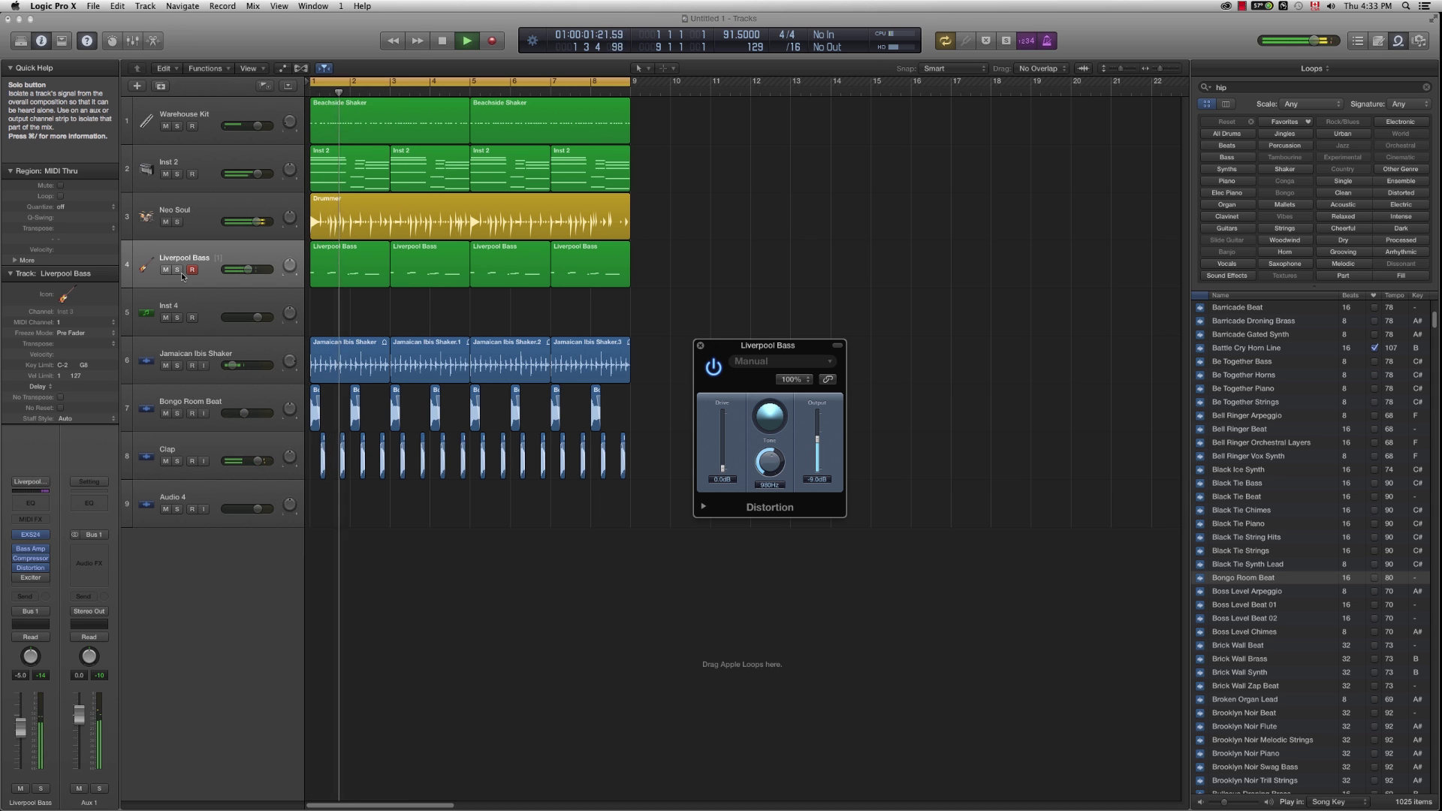
drag(774, 463, 770, 391)
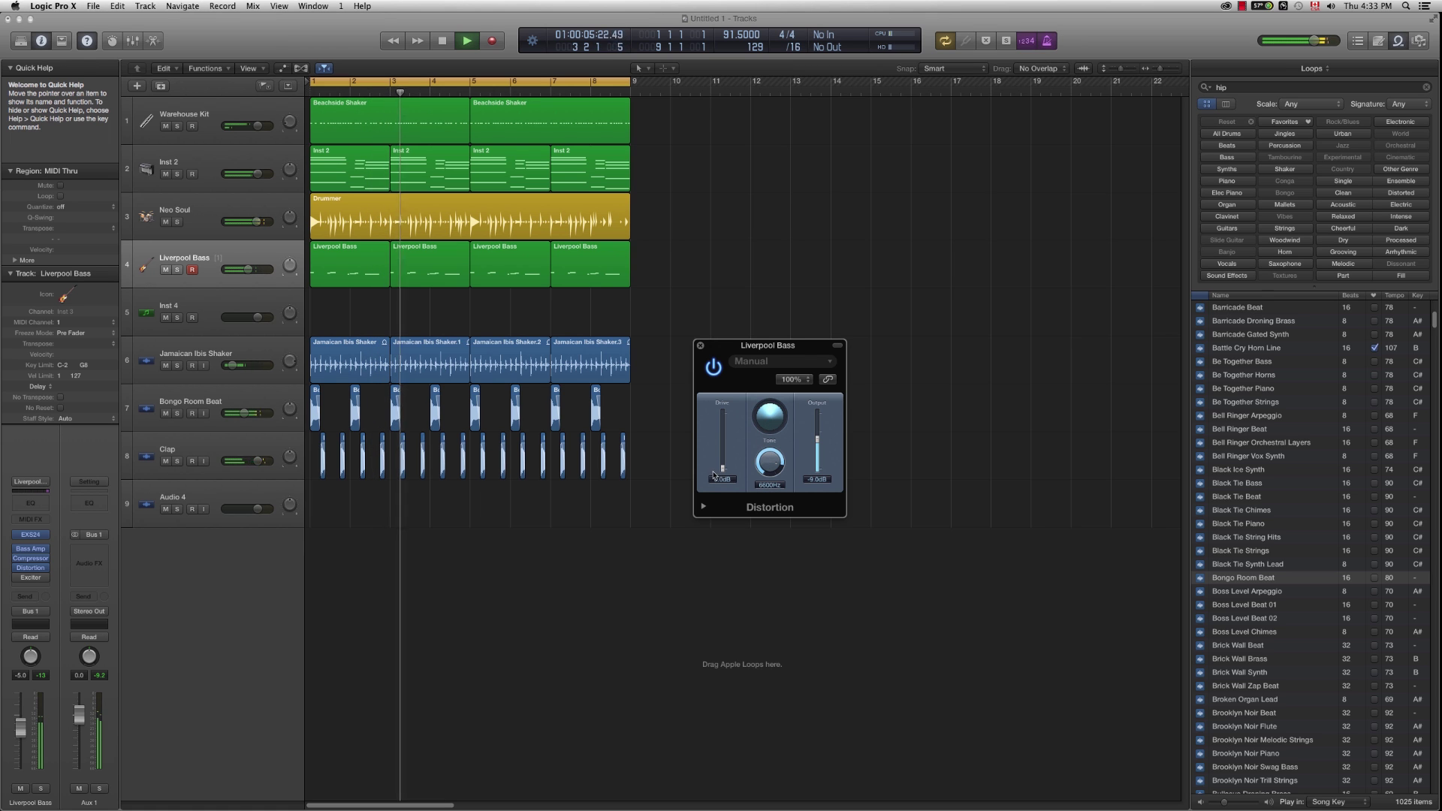
drag(722, 468, 728, 464)
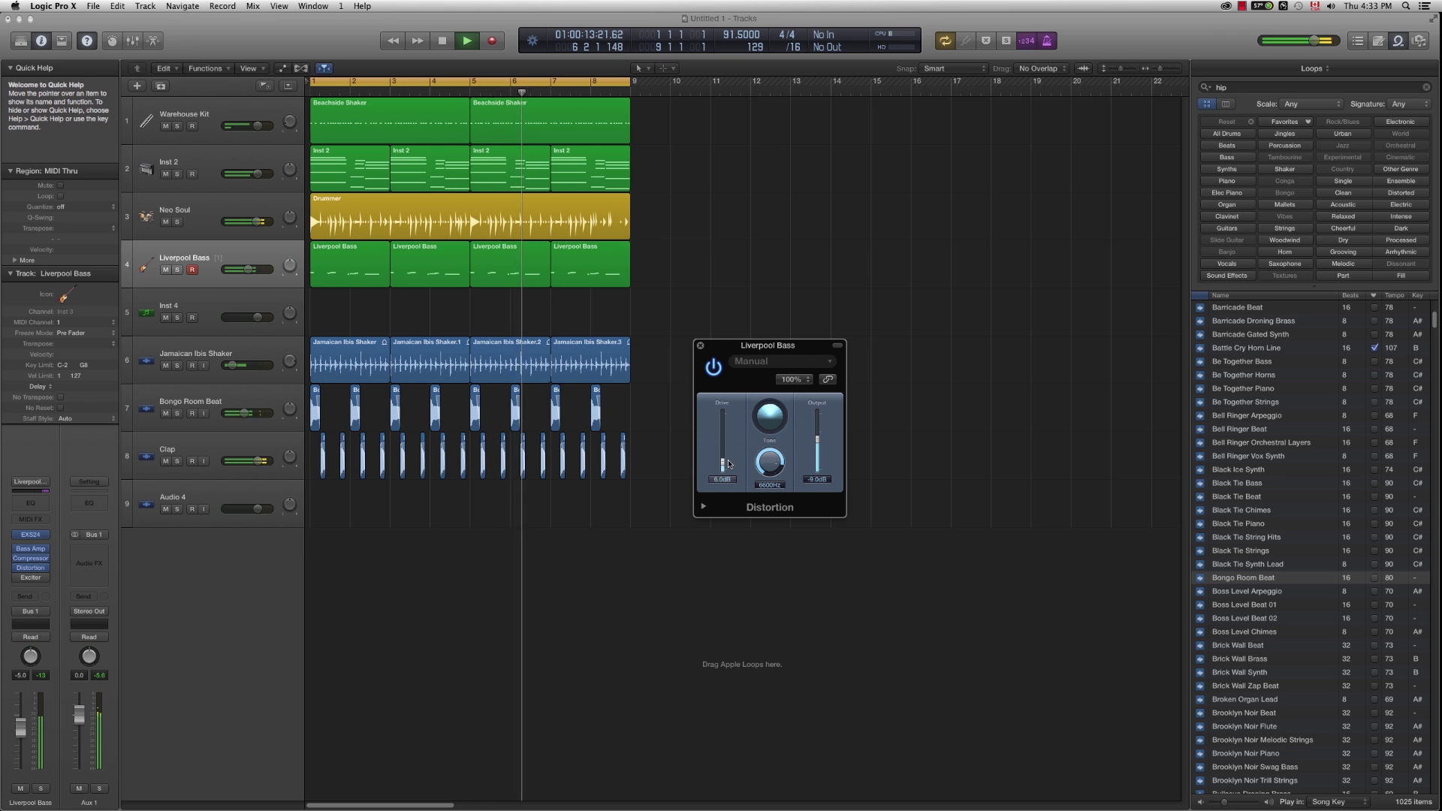
click(30, 568)
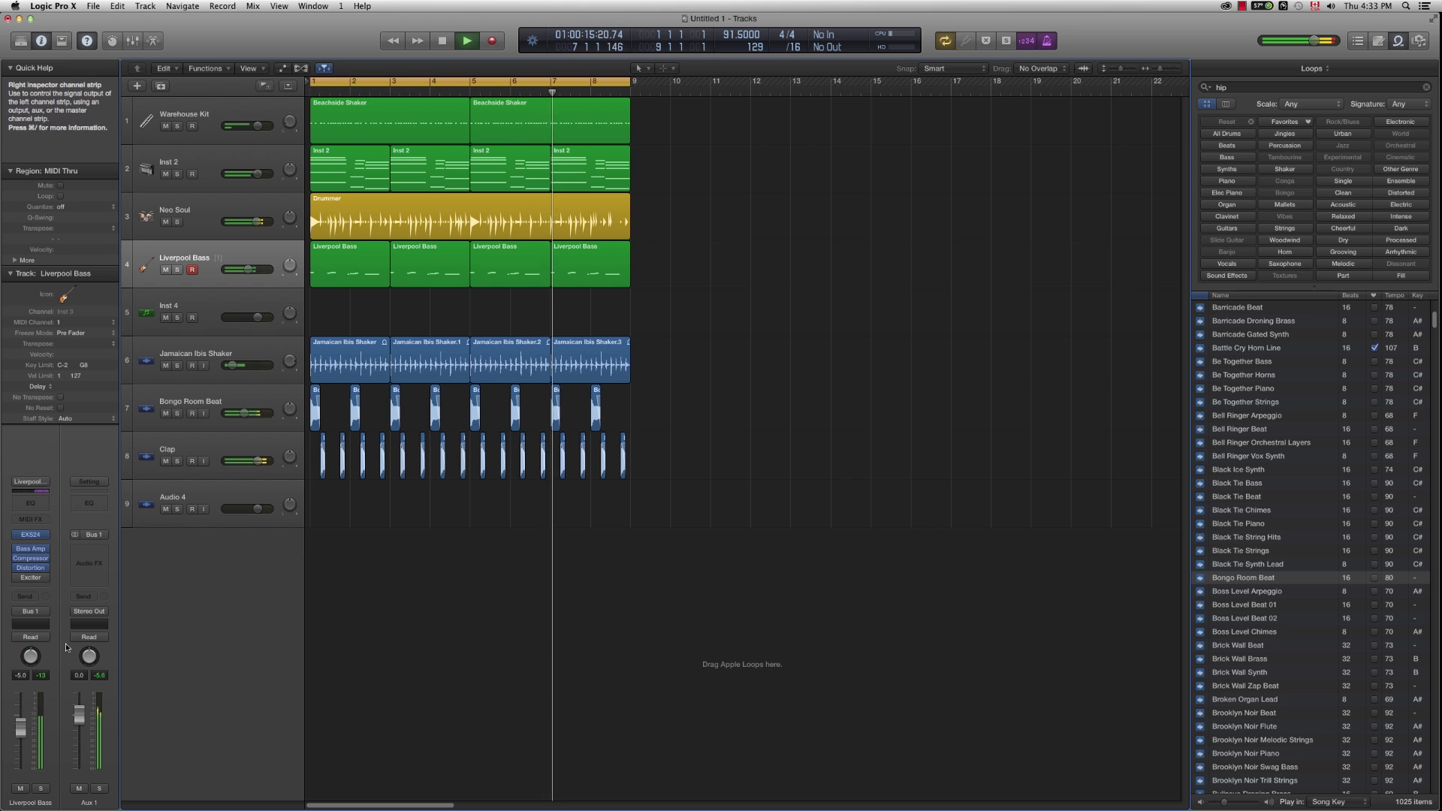
drag(20, 727, 20, 732)
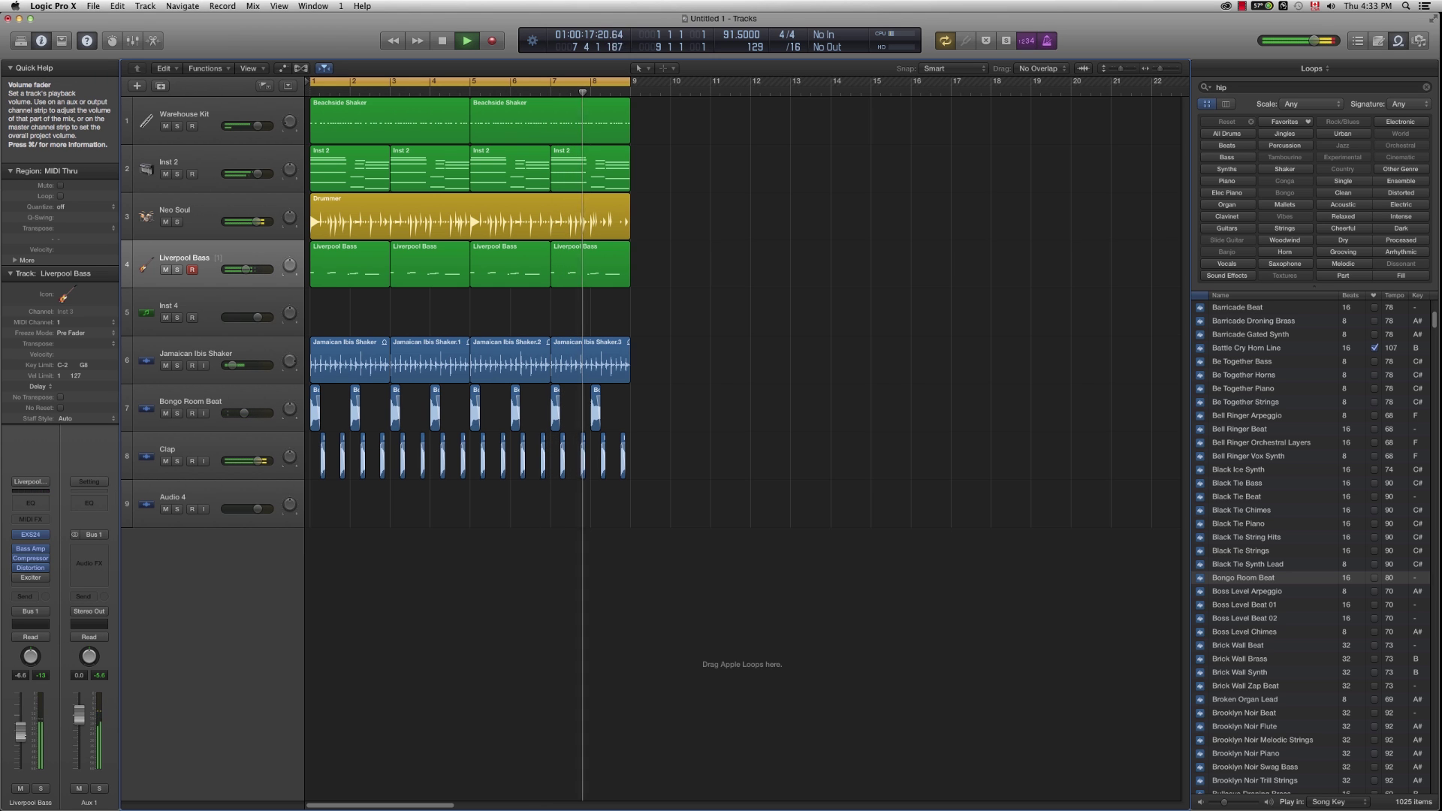
key(space)
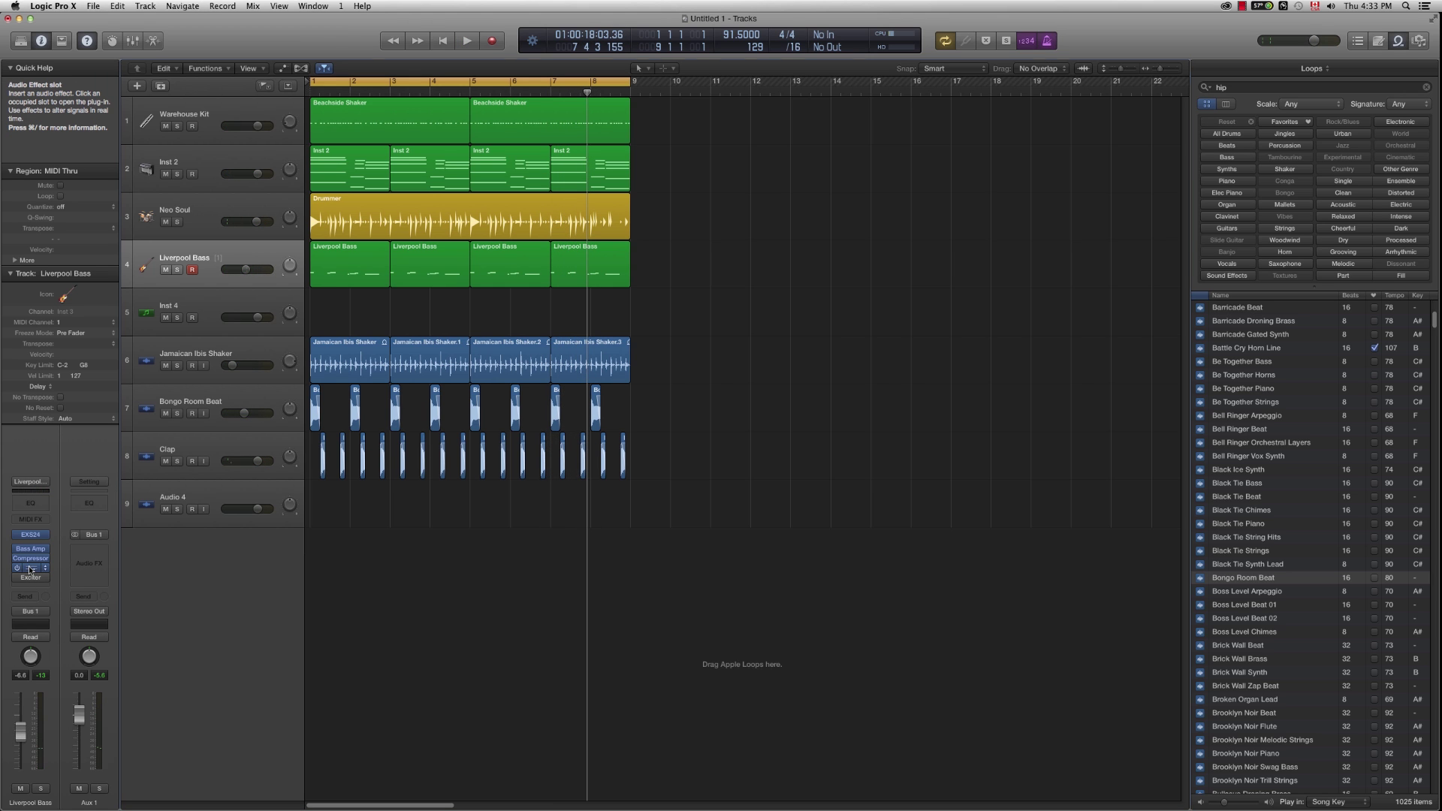
Step: Readjust the tone of the Liverpool Bass track's Distortion, close the plug-in window, and play the arrangement
click(30, 568)
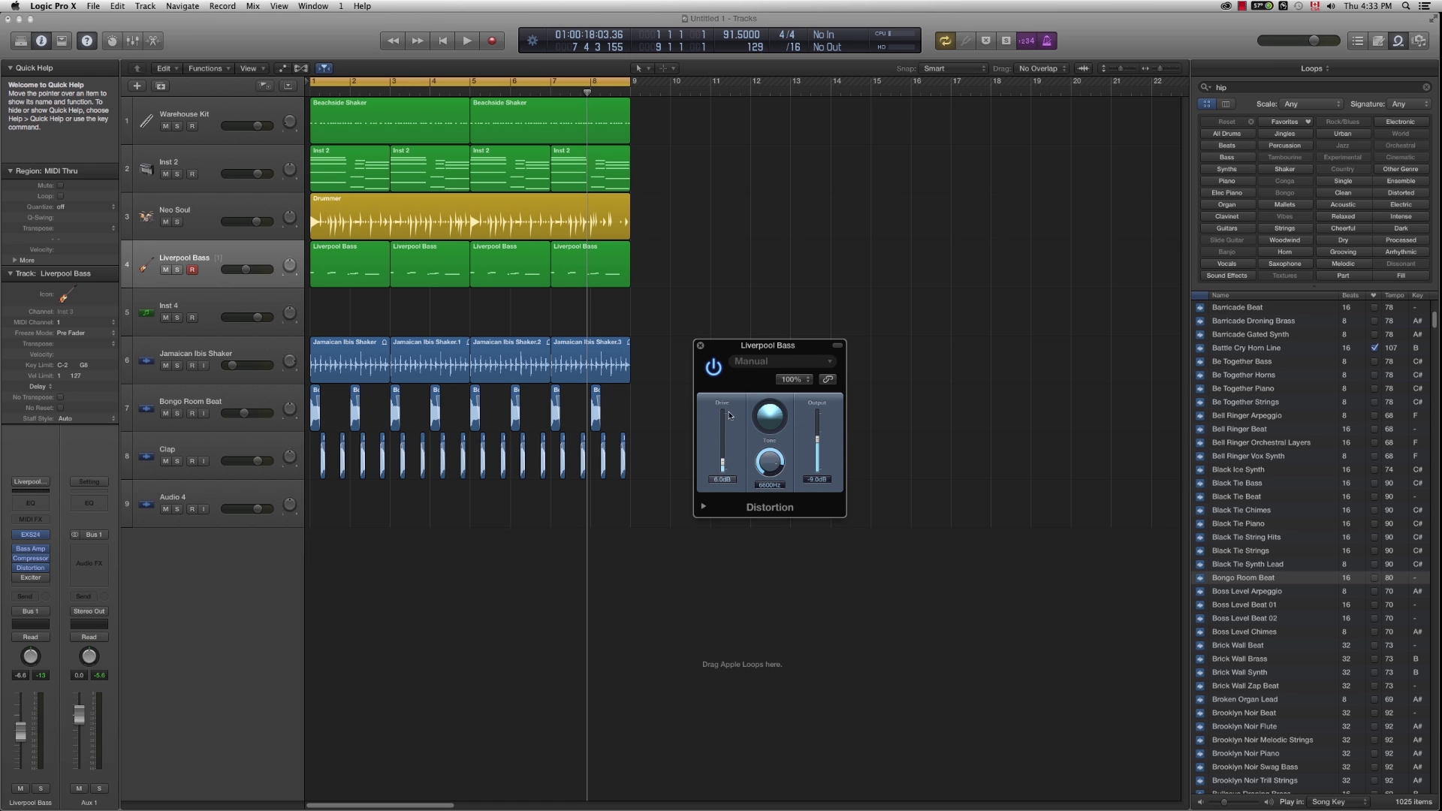
drag(767, 470, 764, 428)
click(700, 345)
key(space)
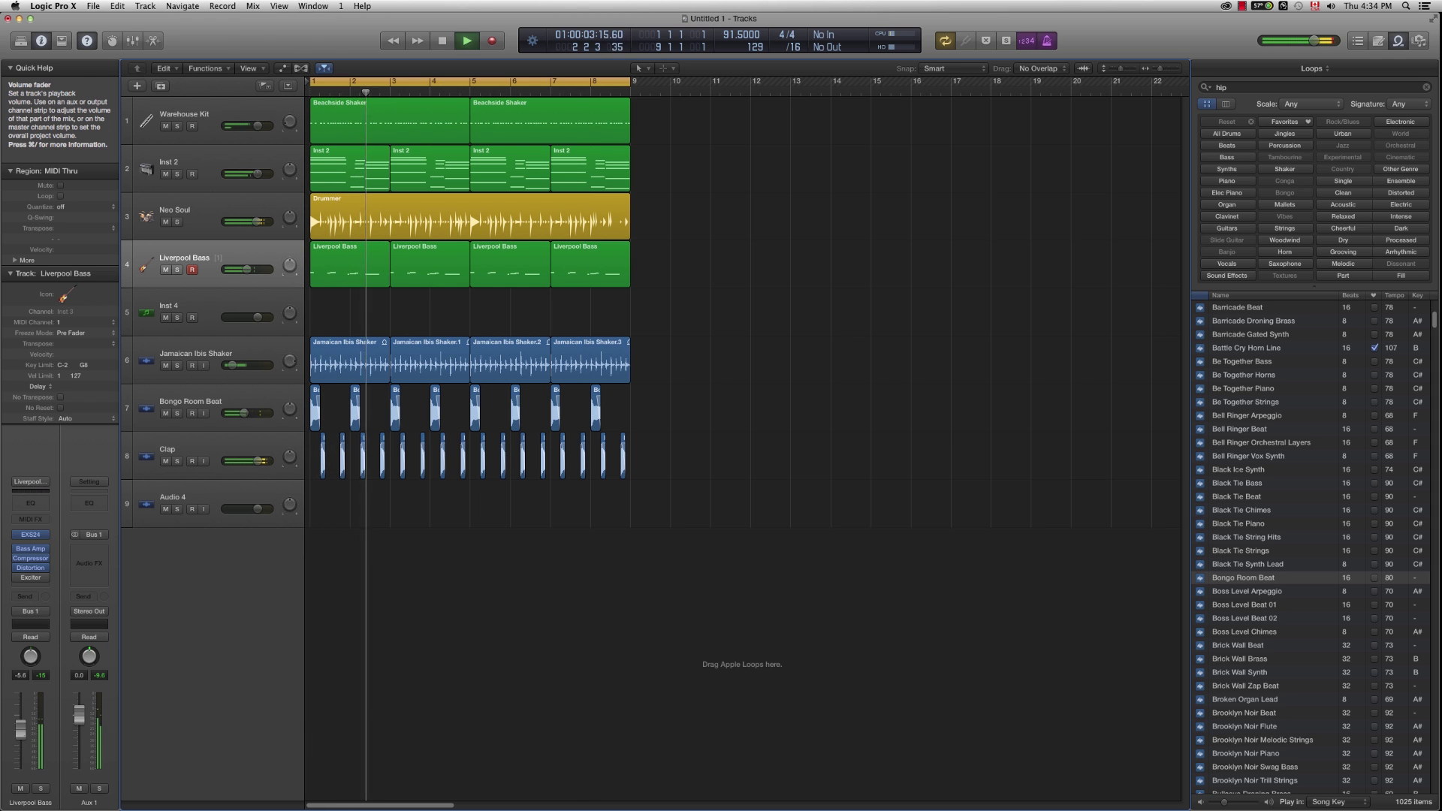
Step: Lower the Clap track's volume to -4.3 dB during playback, and stop
click(241, 440)
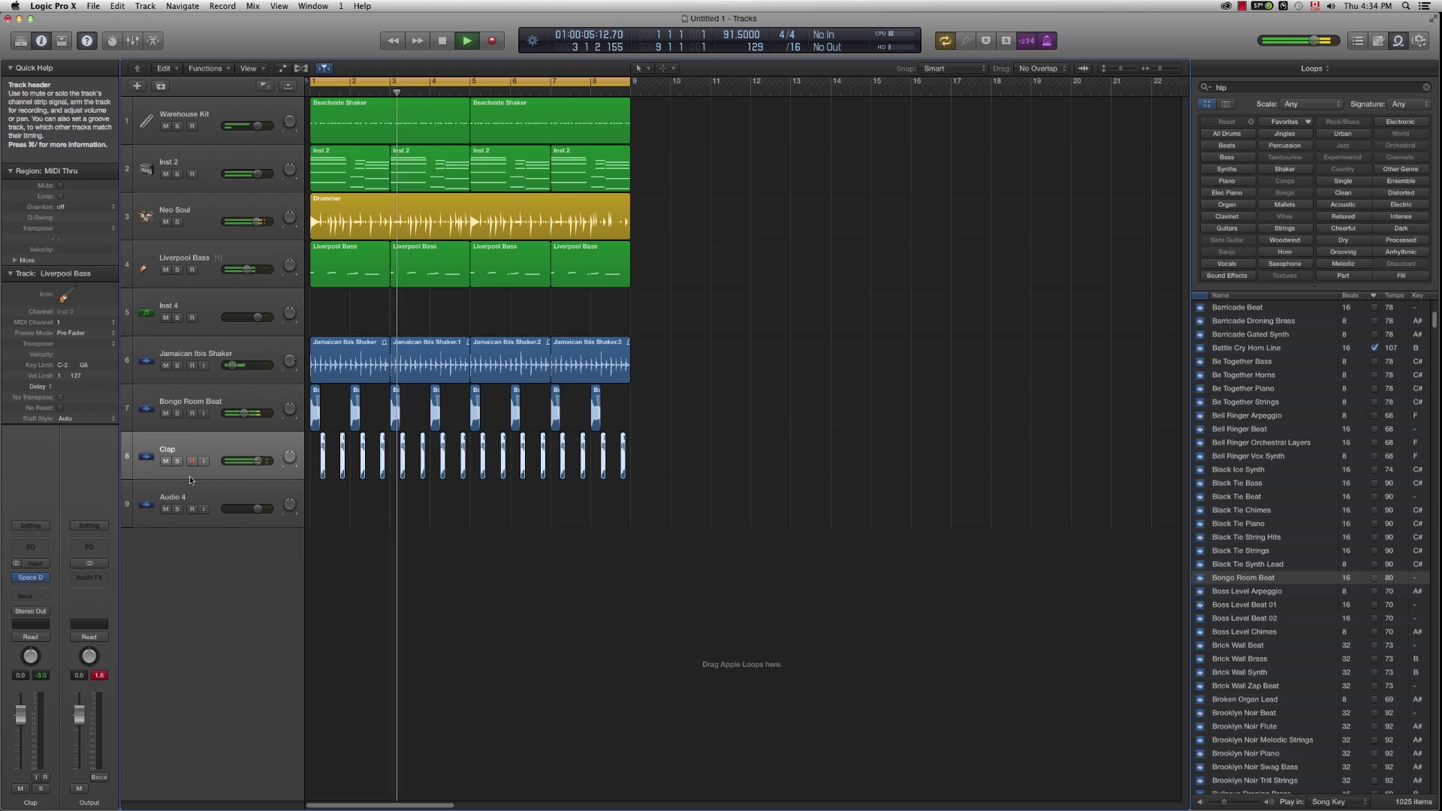
drag(20, 717, 20, 726)
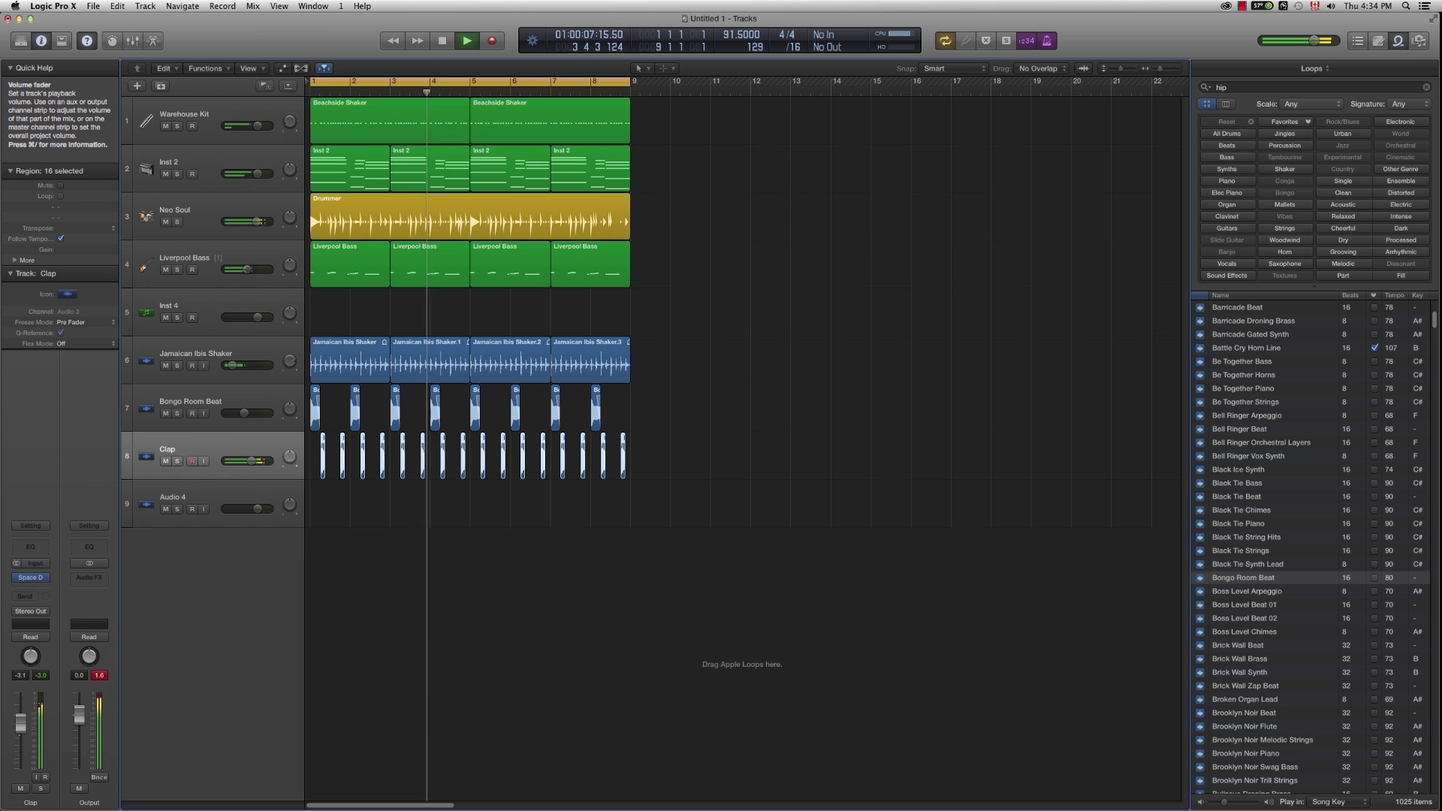
click(579, 619)
key(space)
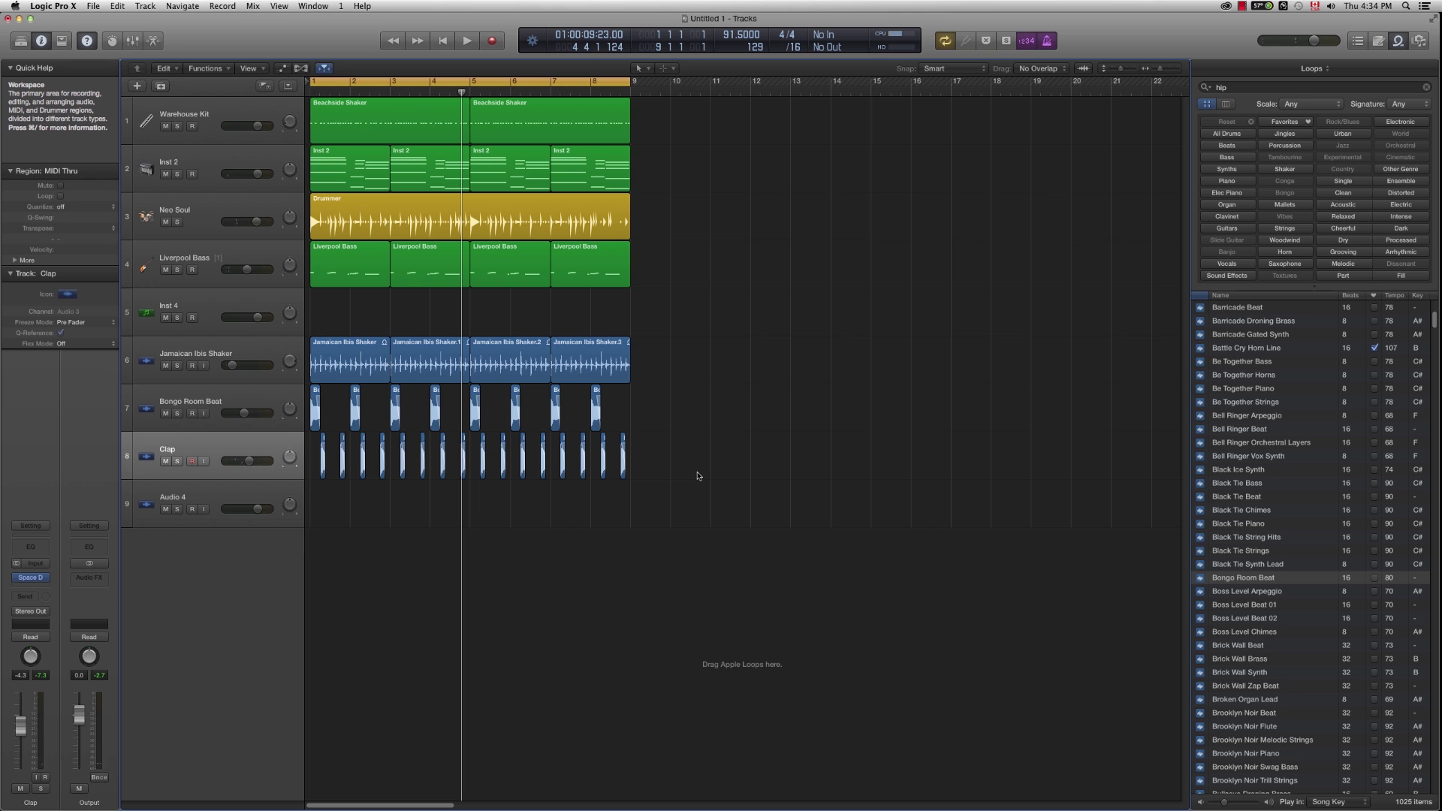
Step: Load the mono ES M synthesizer on the Inst 4 track and choose its Mister Q preset
click(226, 299)
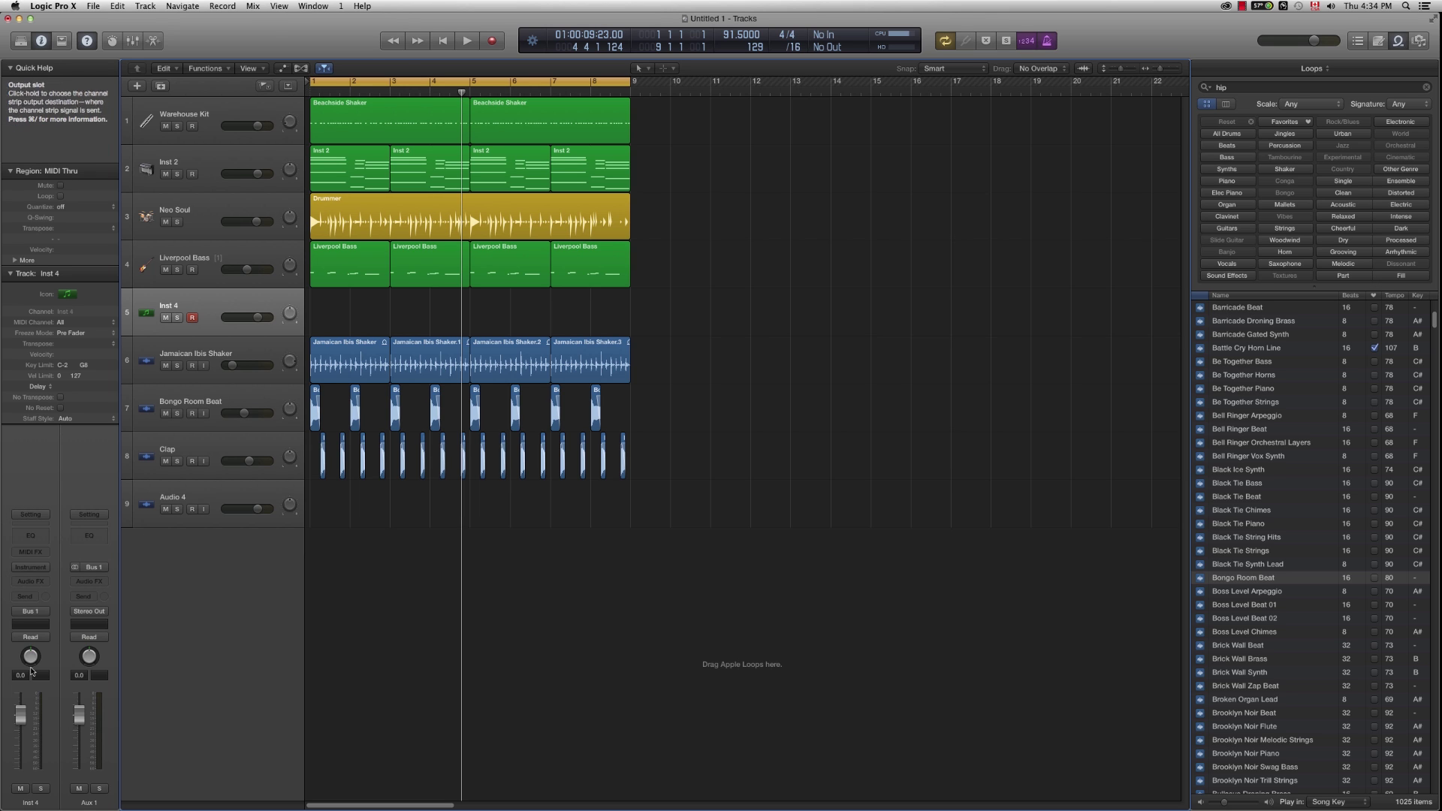
click(31, 568)
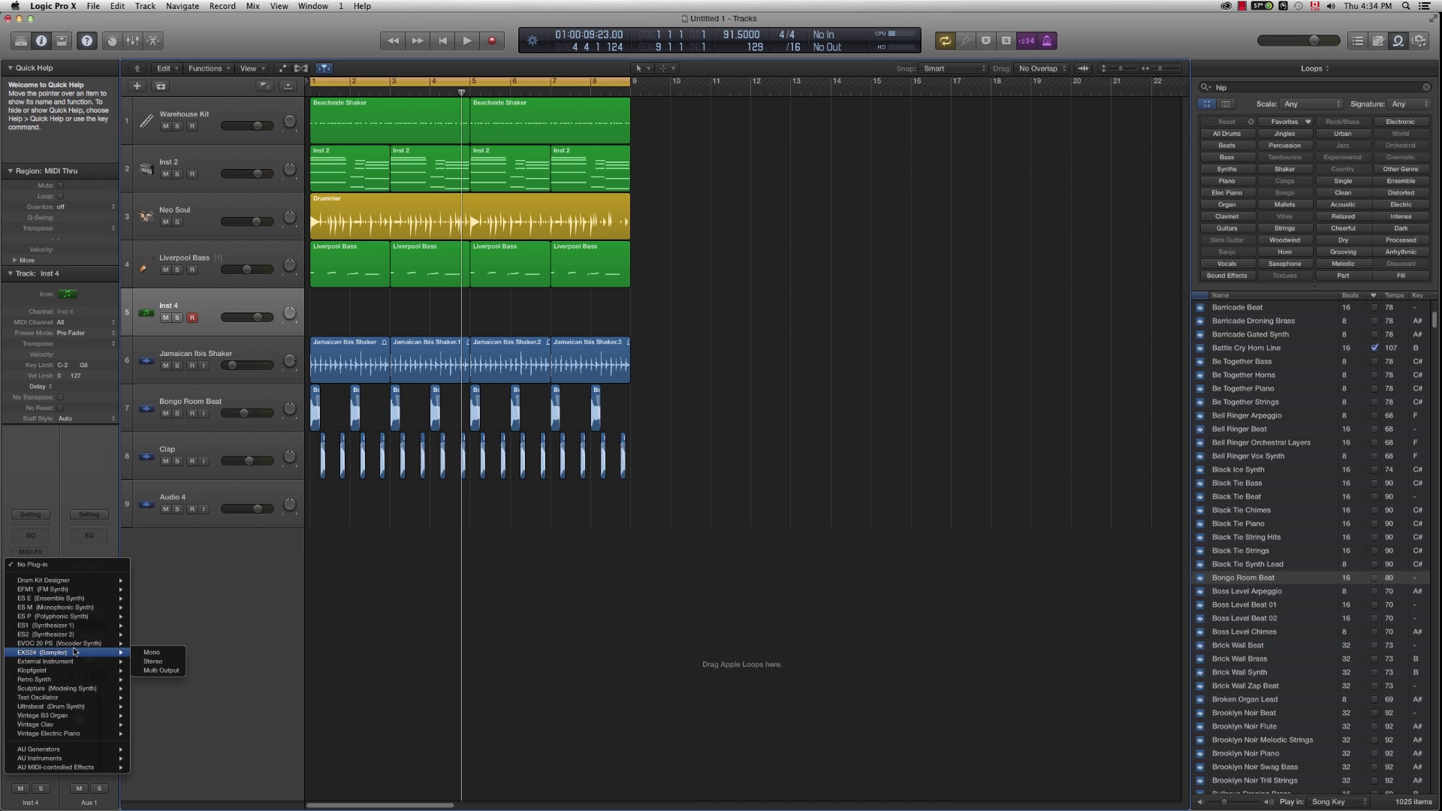
mouse_move(38, 610)
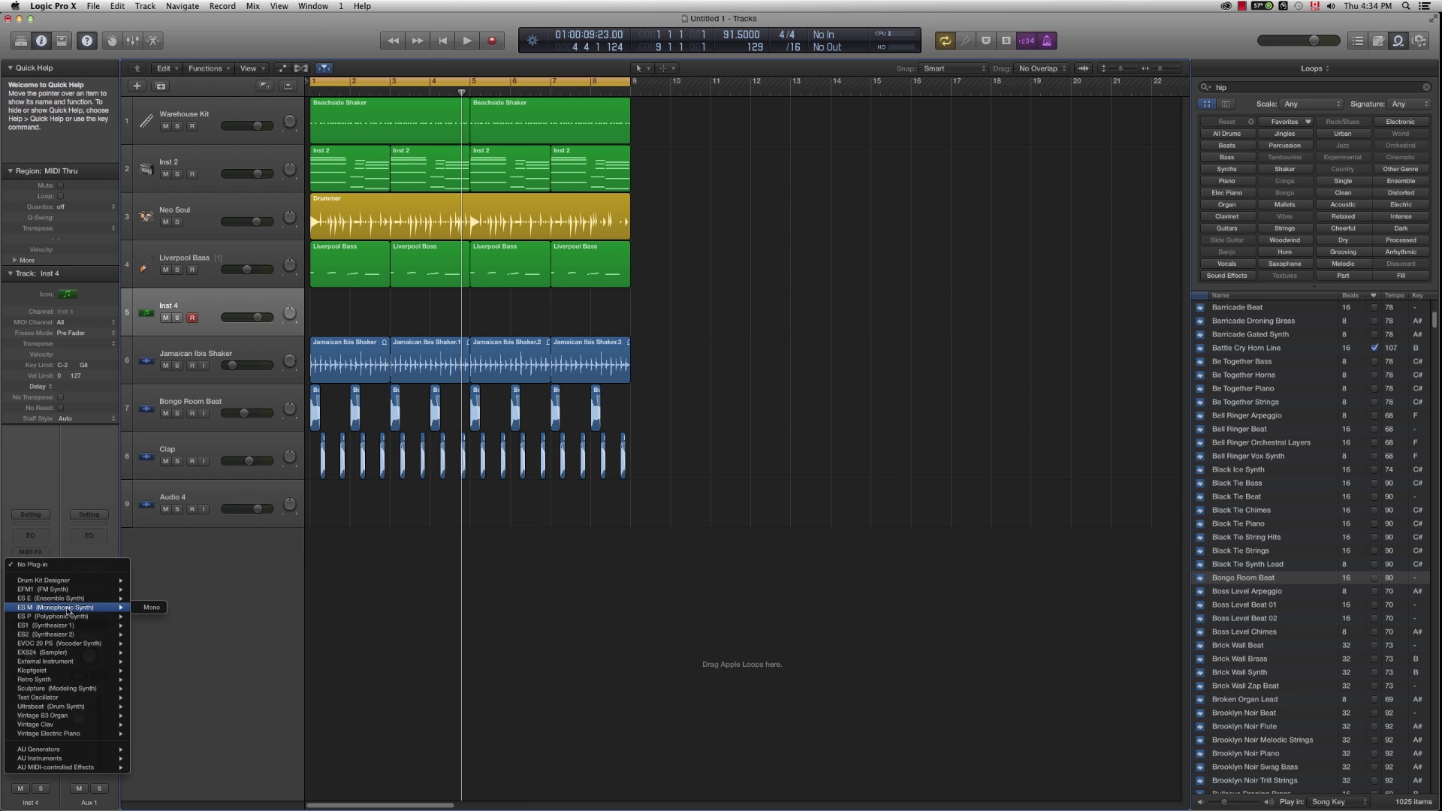
click(151, 608)
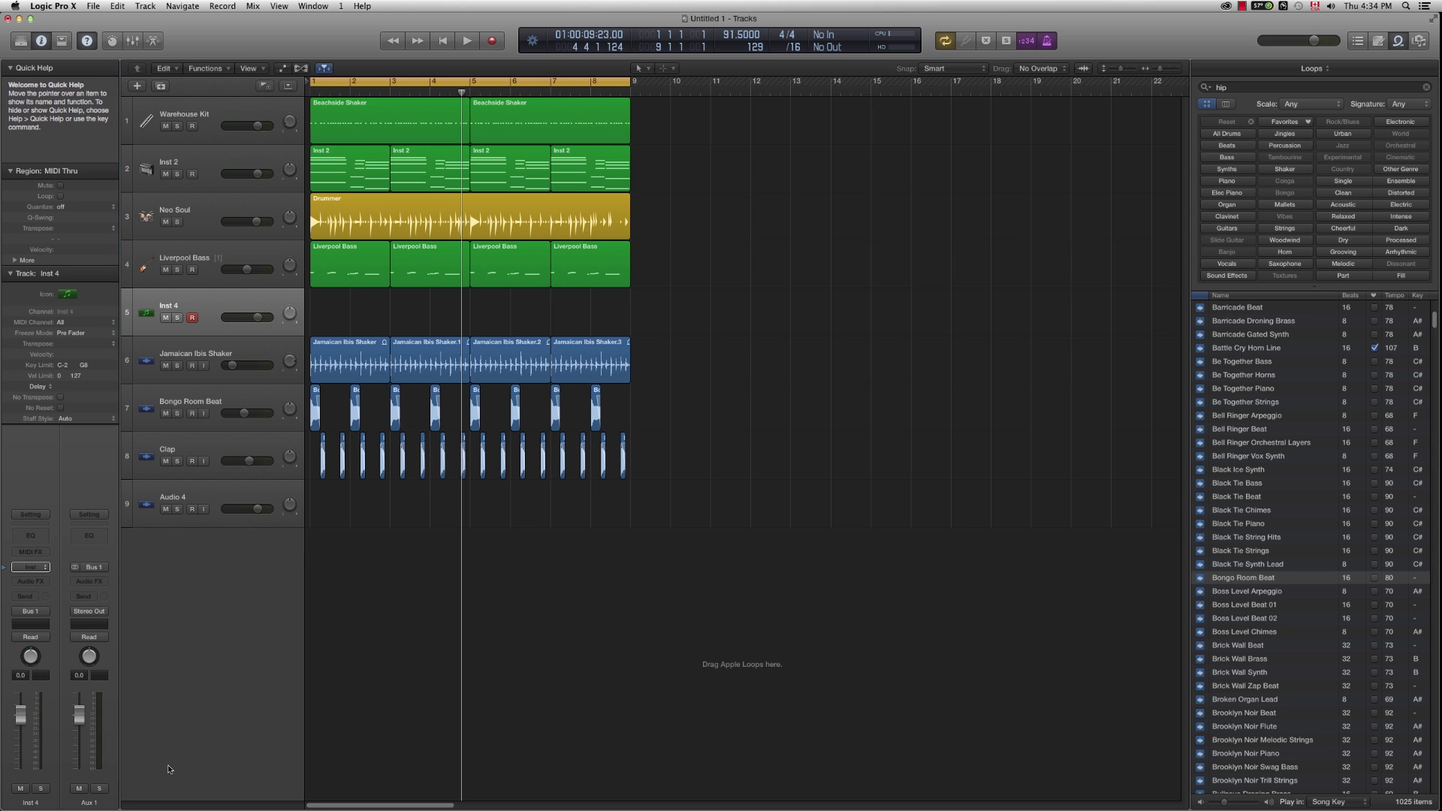
drag(372, 345, 863, 351)
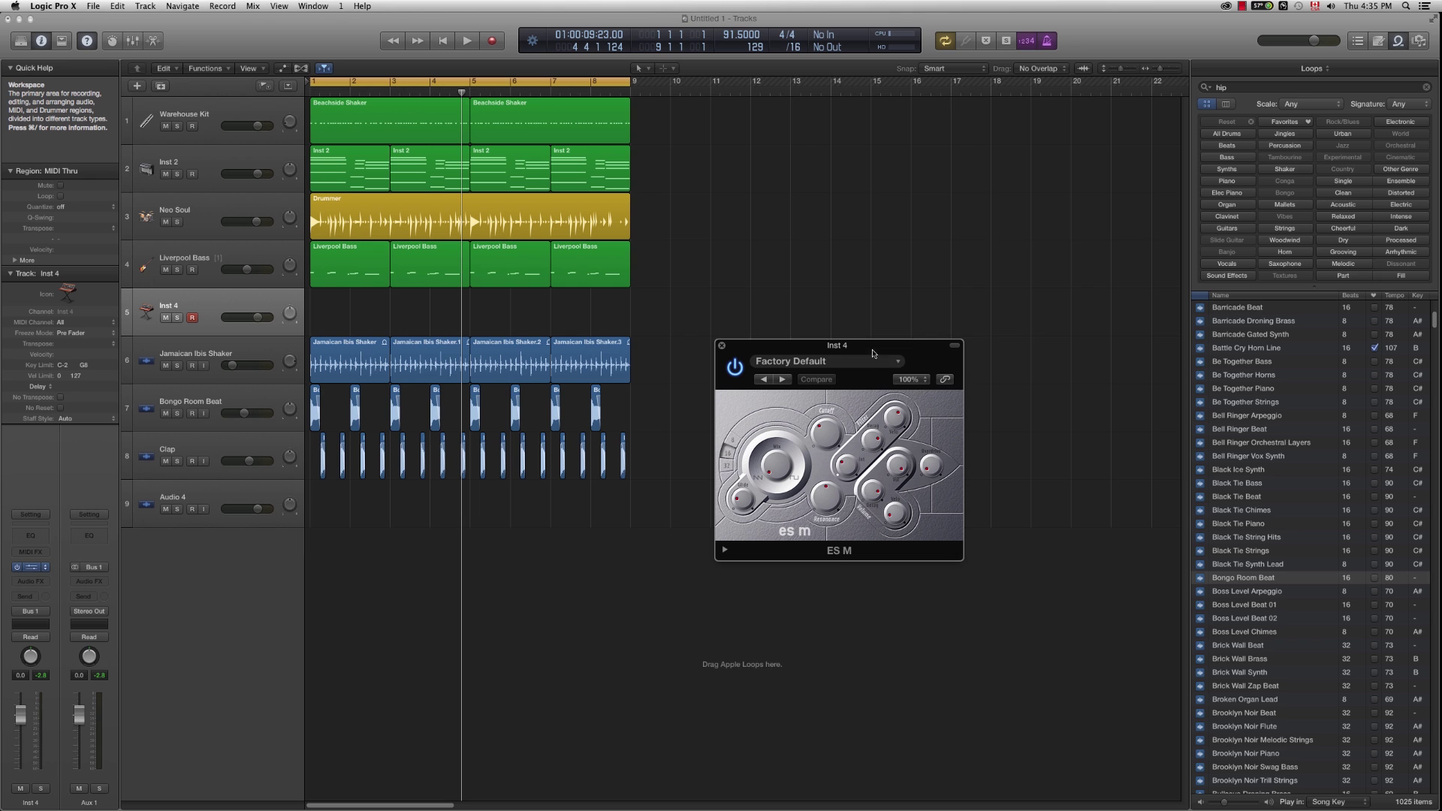
drag(867, 351, 780, 351)
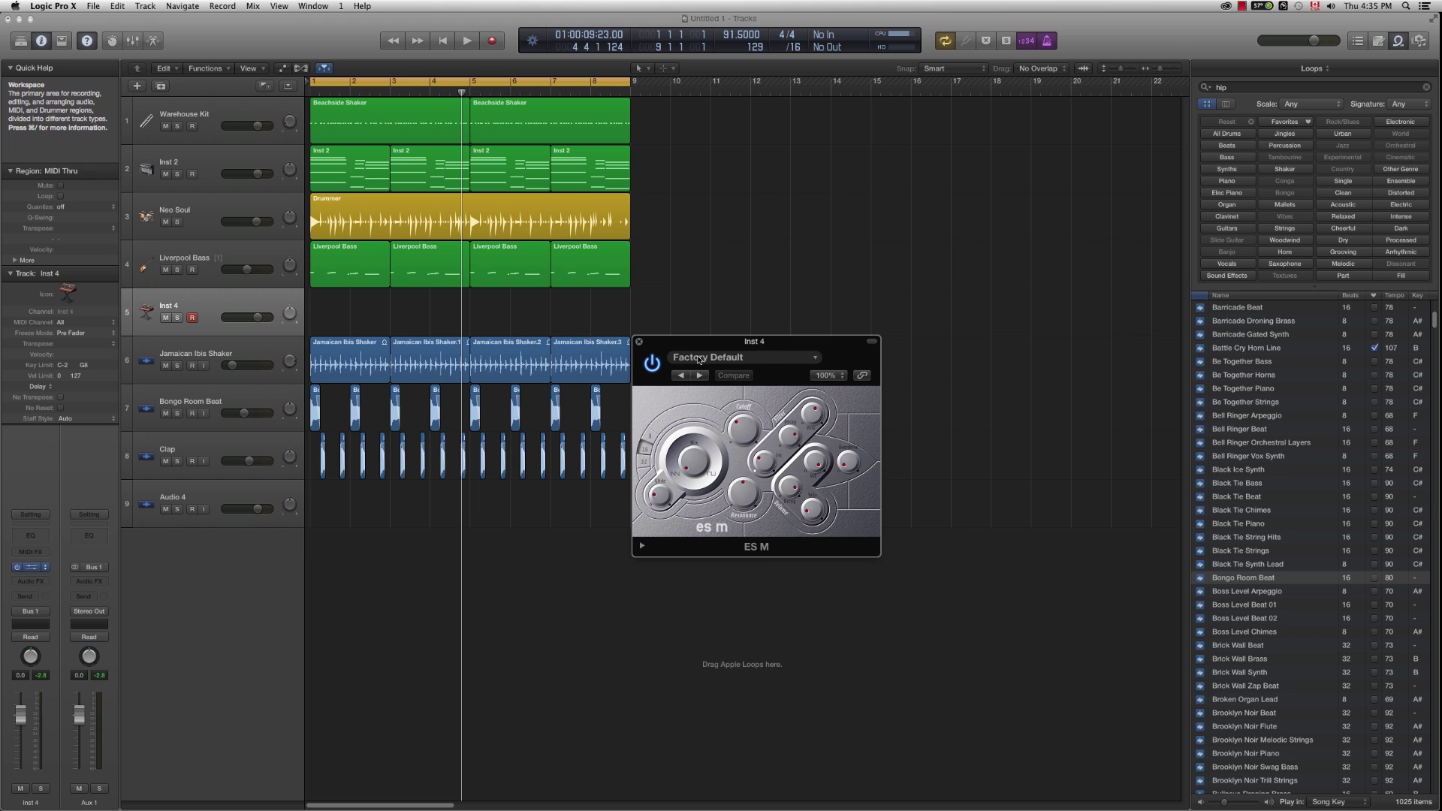
click(732, 360)
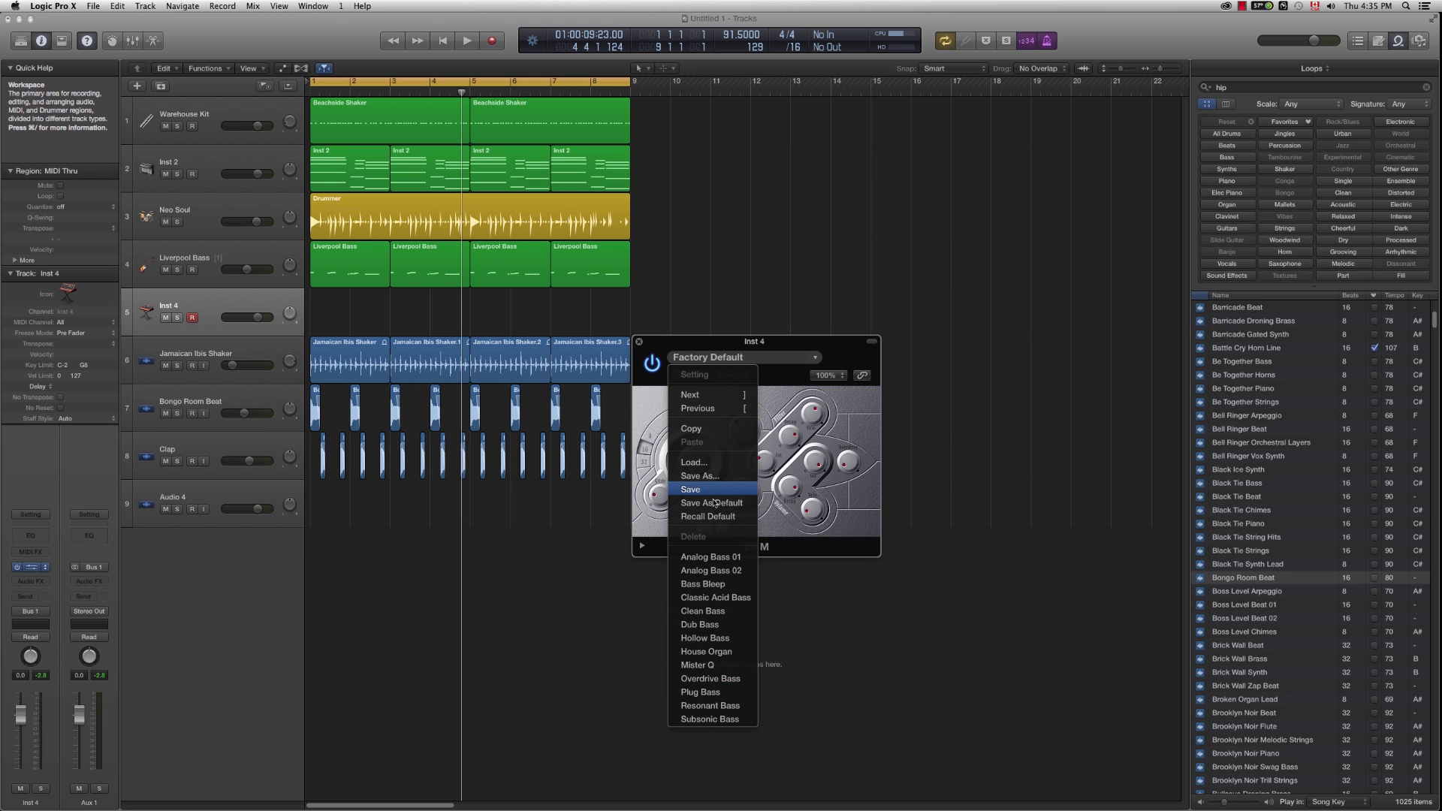
click(719, 669)
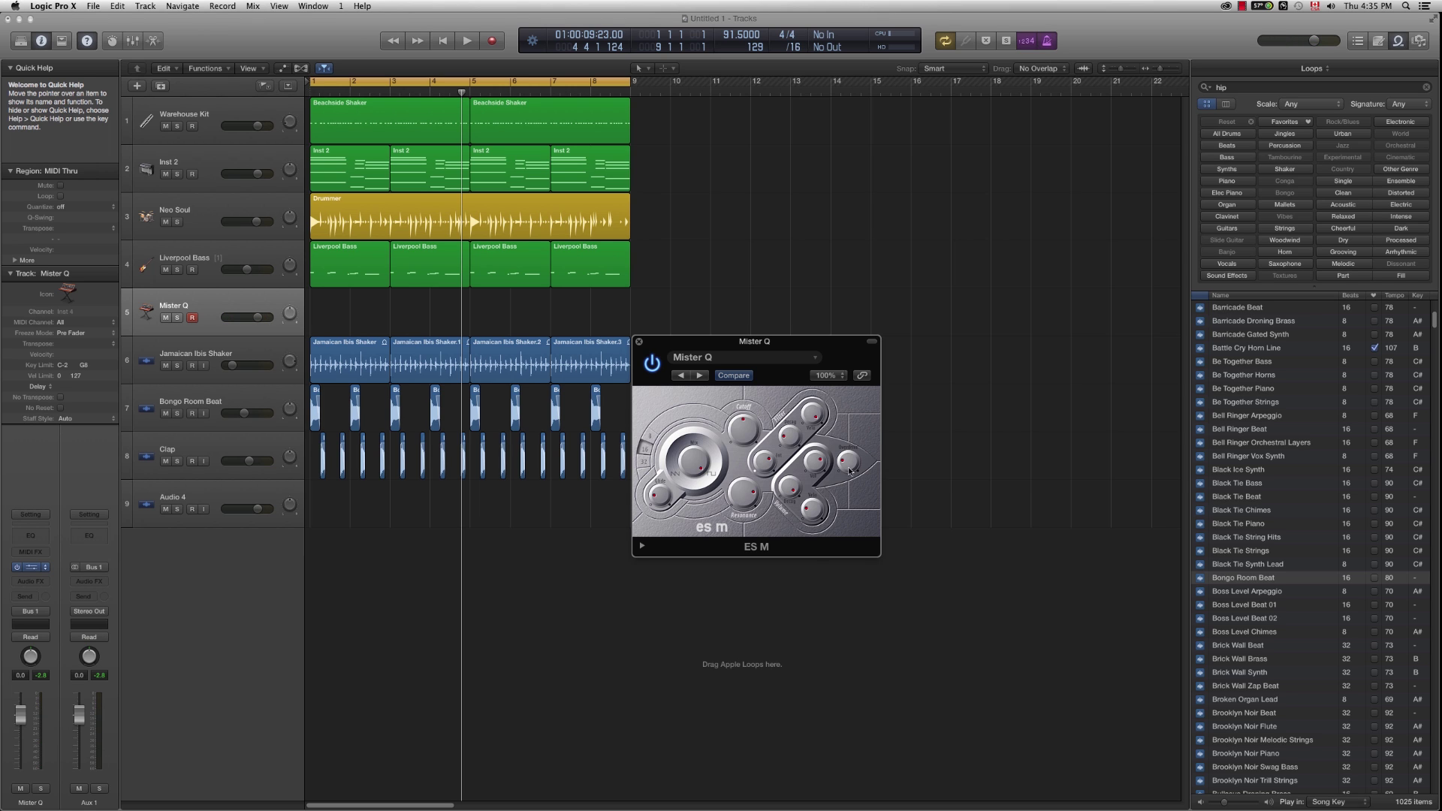
Step: Lower the Mister Q track's volume well below 0 dB and insert a mono-to-stereo Stereo Delay as its audio effect
drag(20, 715, 20, 741)
click(862, 499)
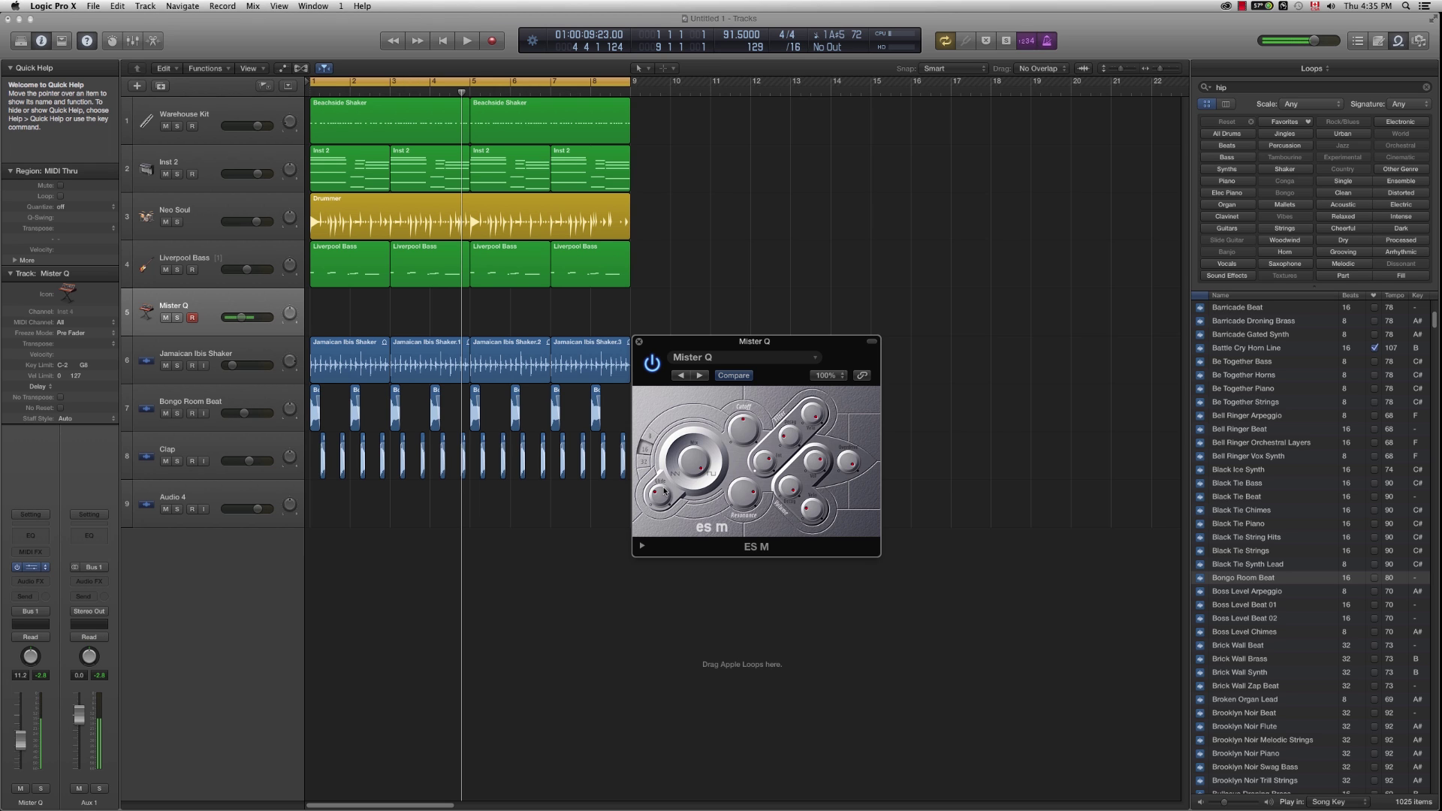
click(44, 582)
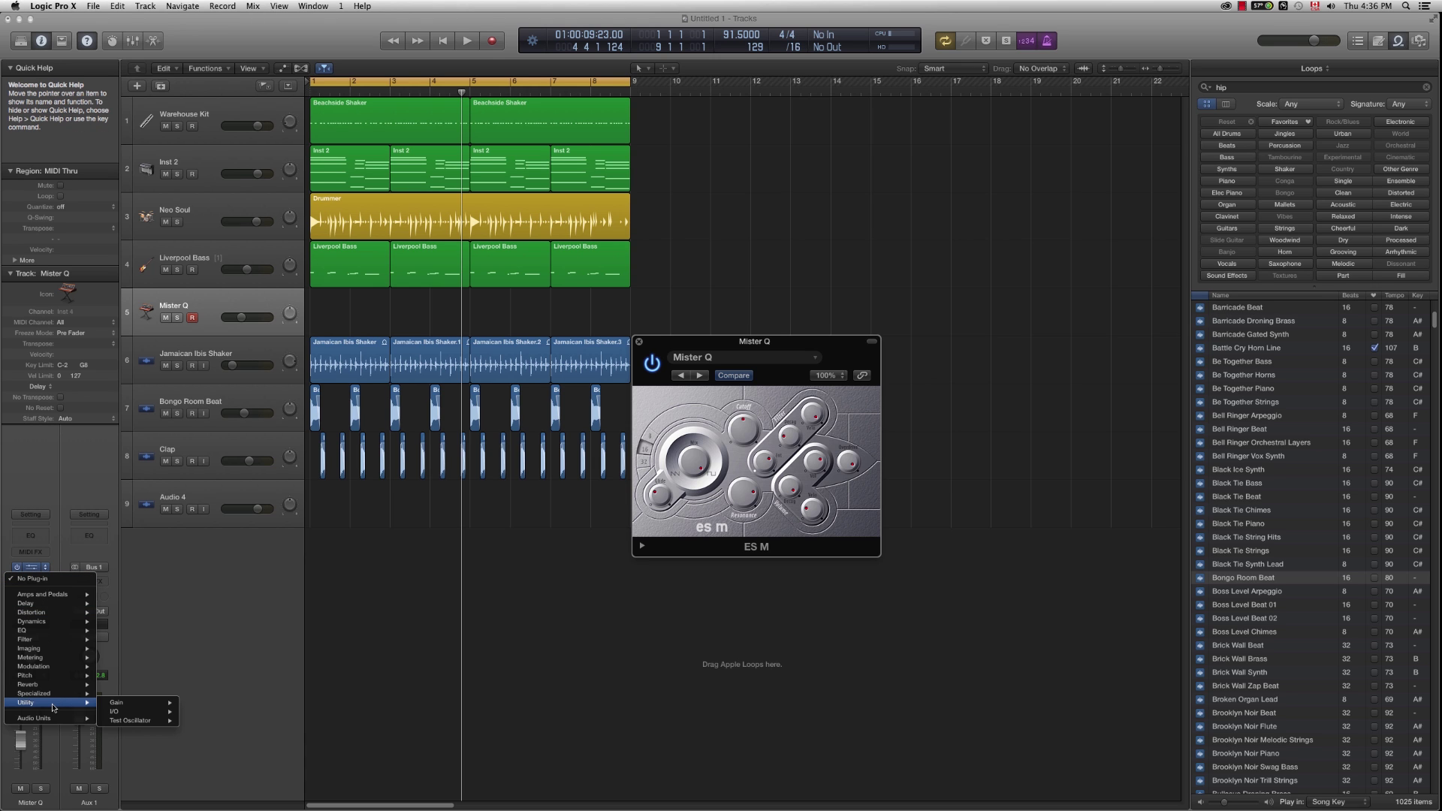
mouse_move(30, 685)
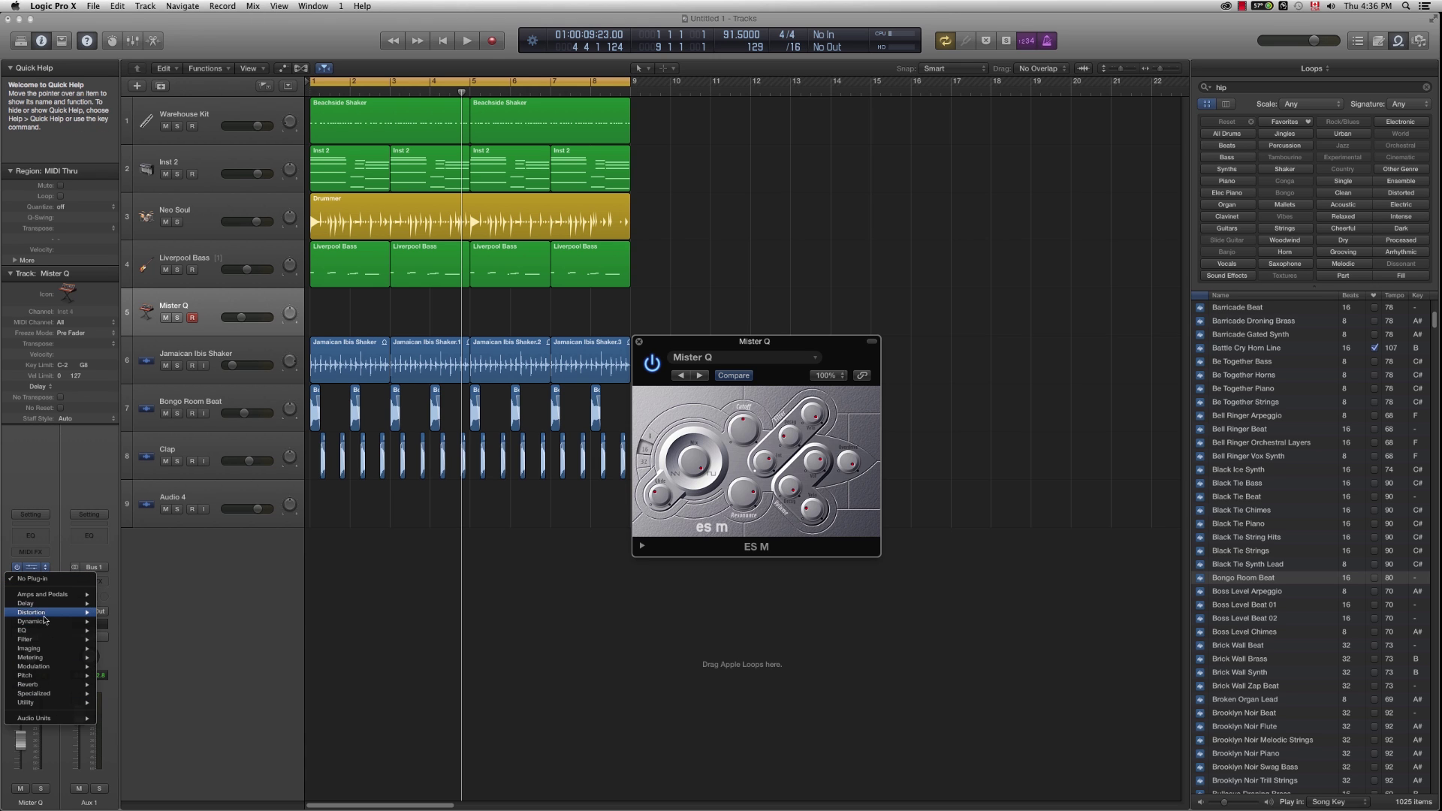
mouse_move(41, 608)
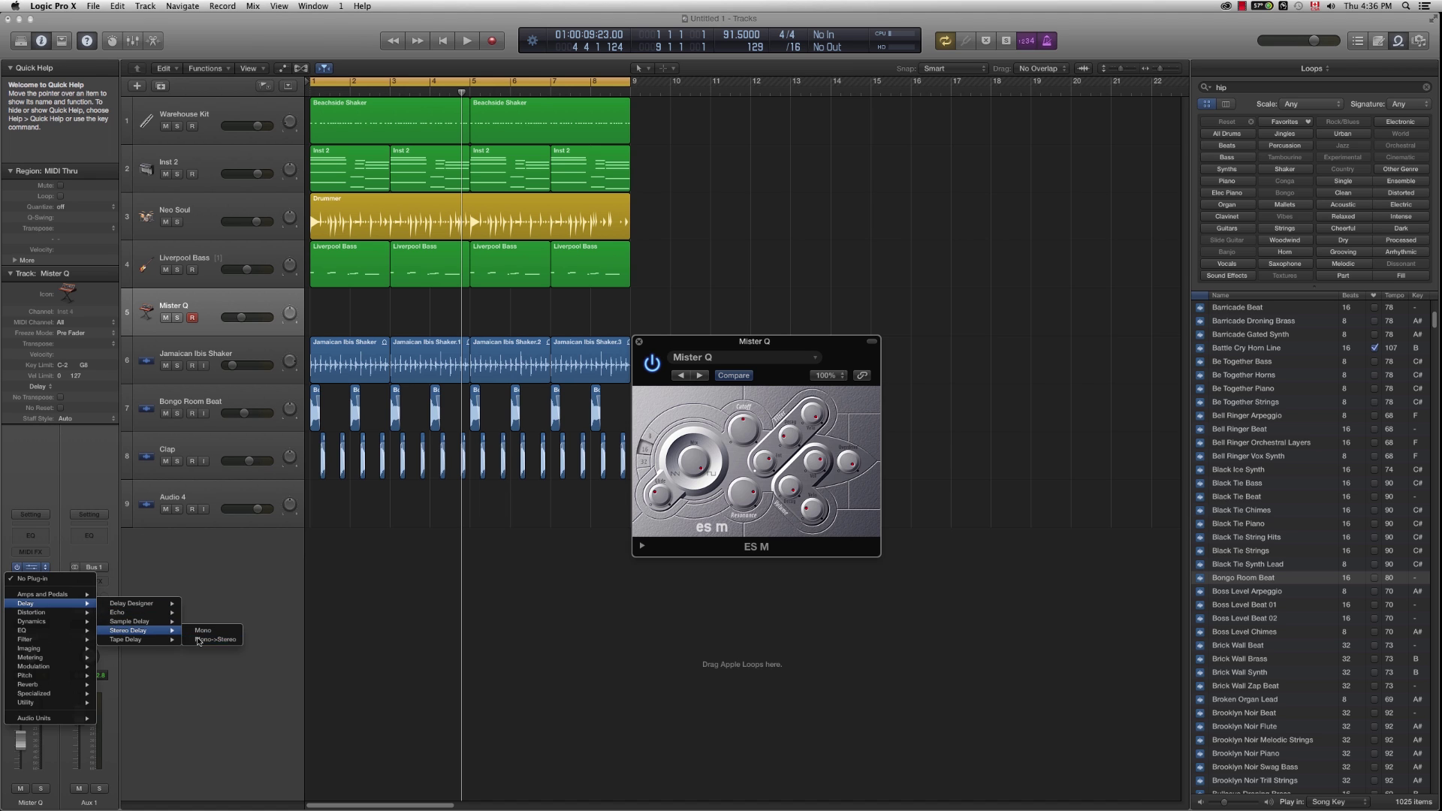
click(198, 641)
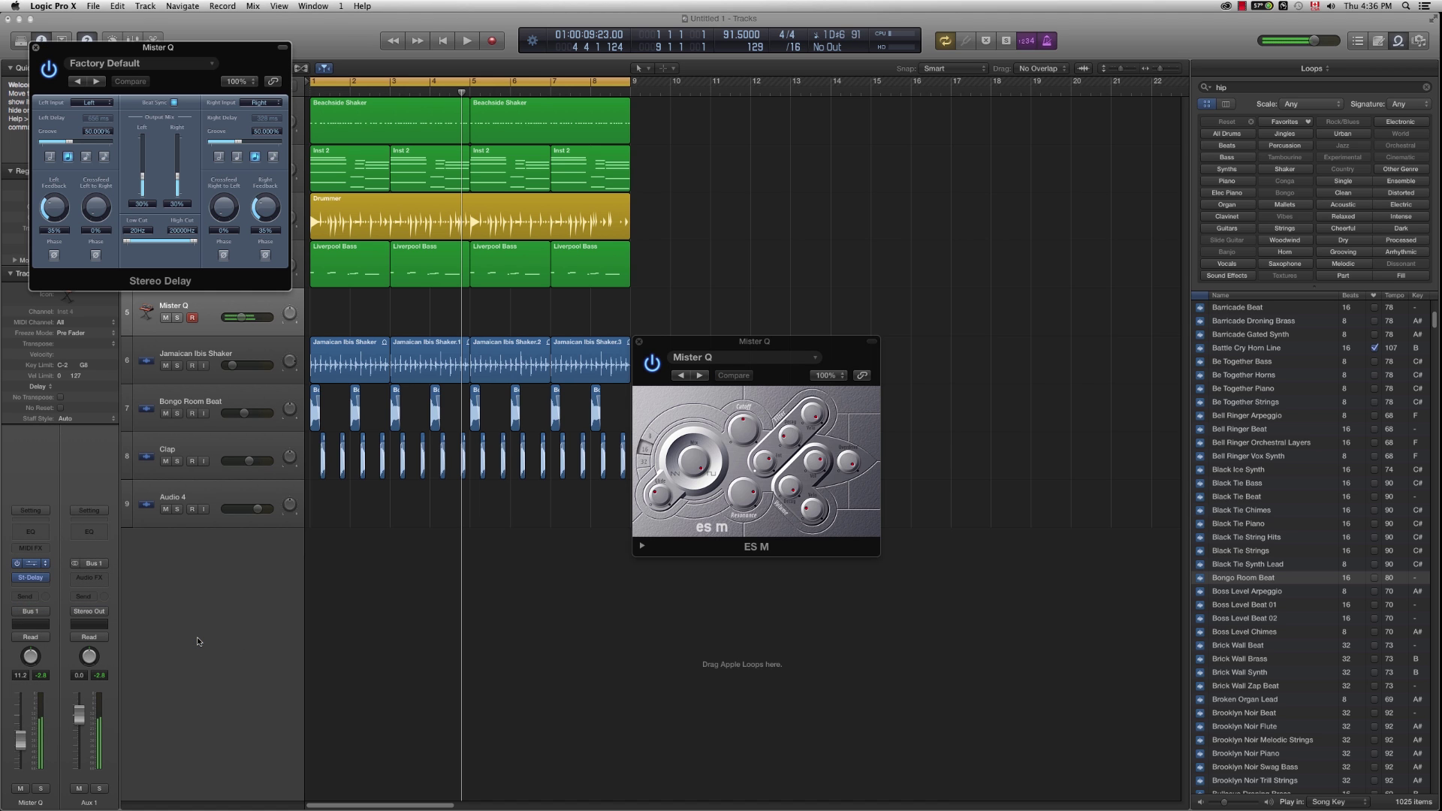
drag(20, 740, 21, 751)
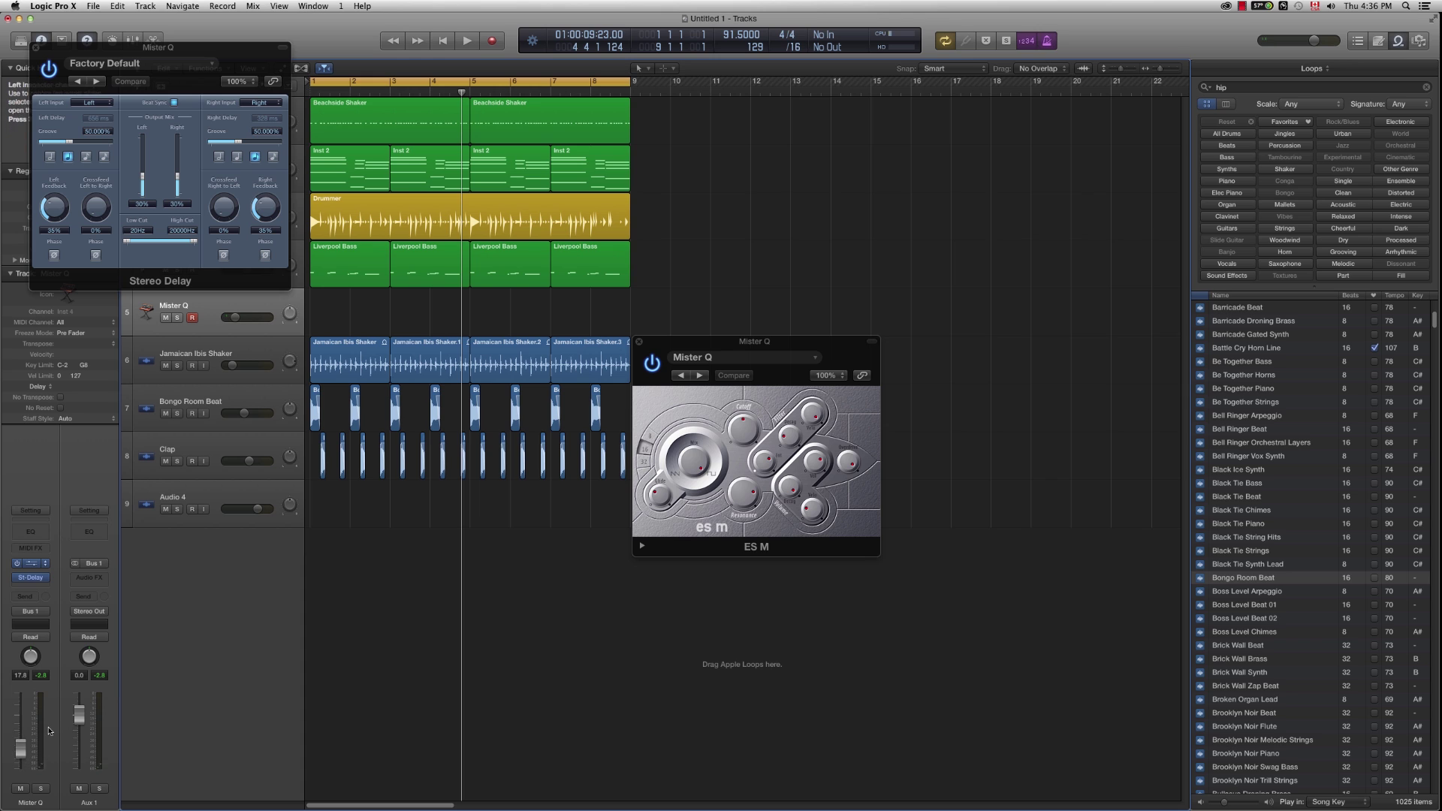
click(33, 588)
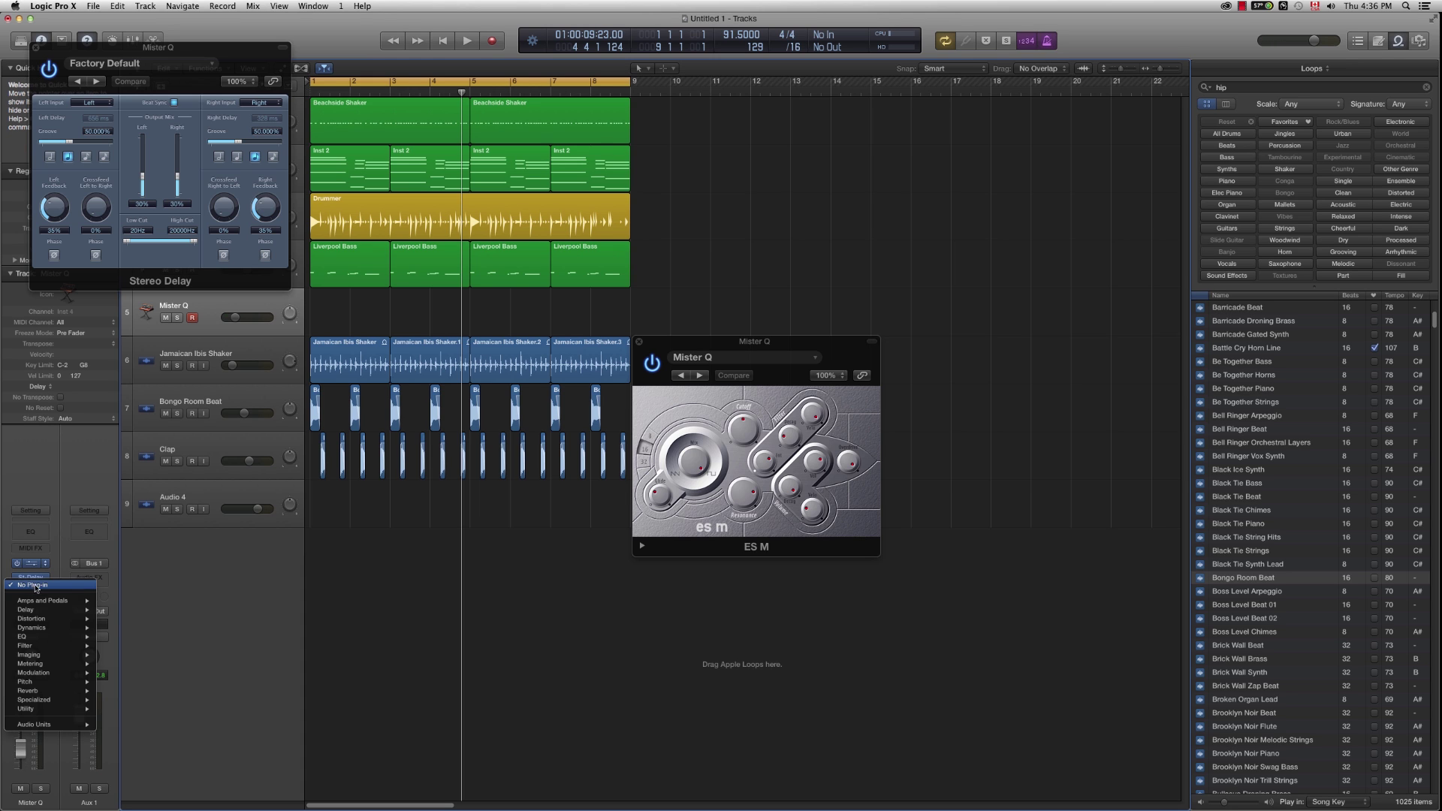
mouse_move(50, 600)
mouse_move(115, 599)
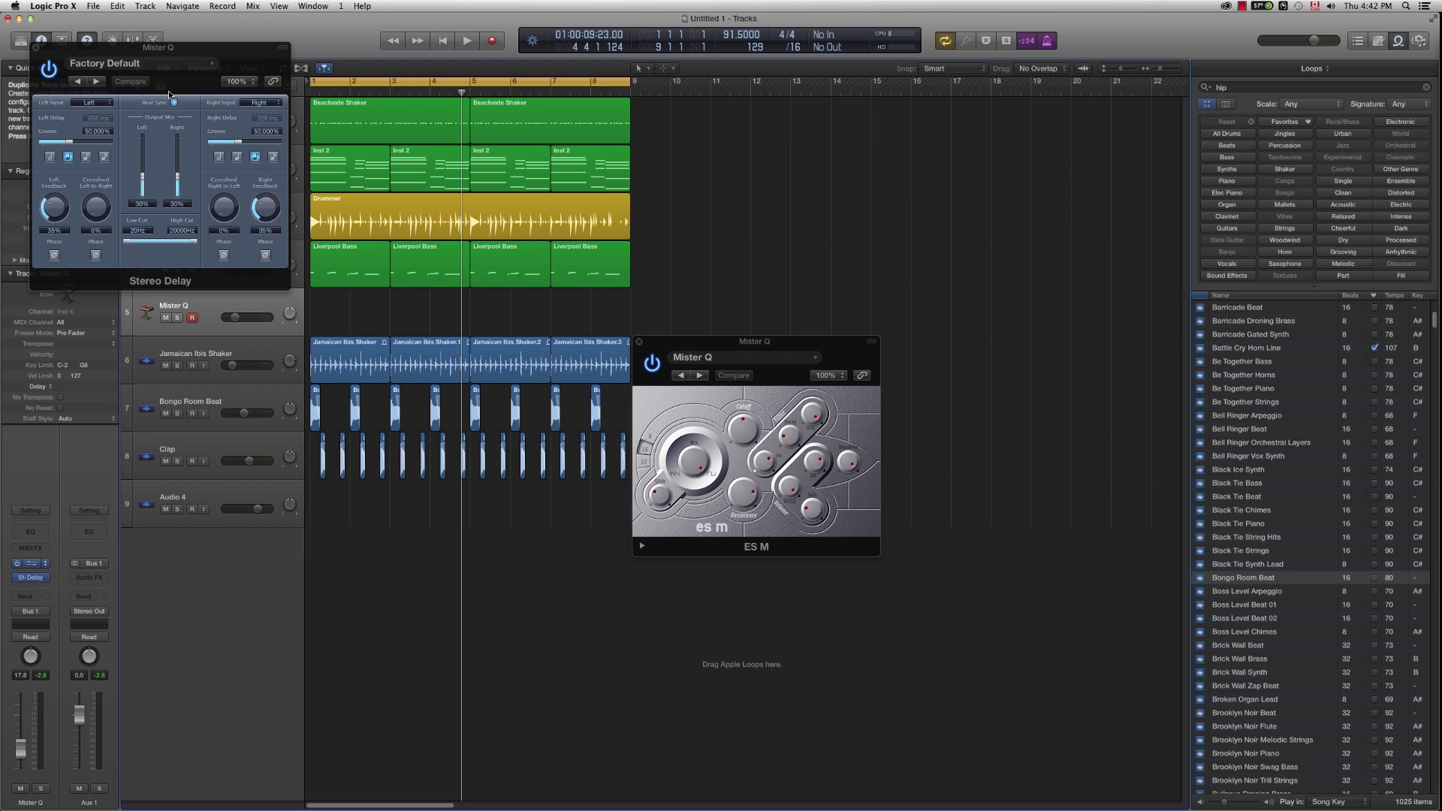
Step: Close the Stereo Delay and ES M windows and insert a stereo Amp Designer after the delay on the Mister Q track
click(33, 47)
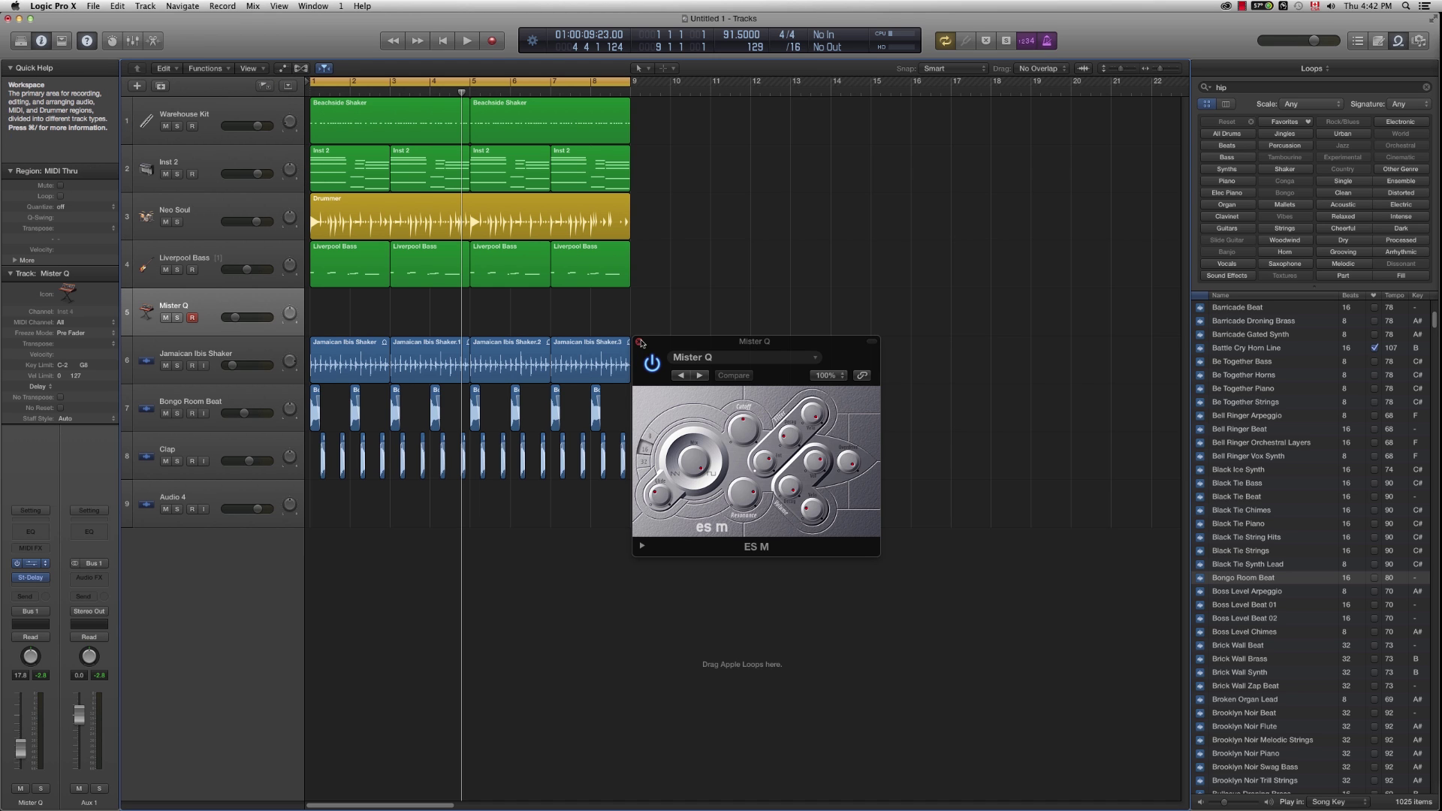
key(super+w)
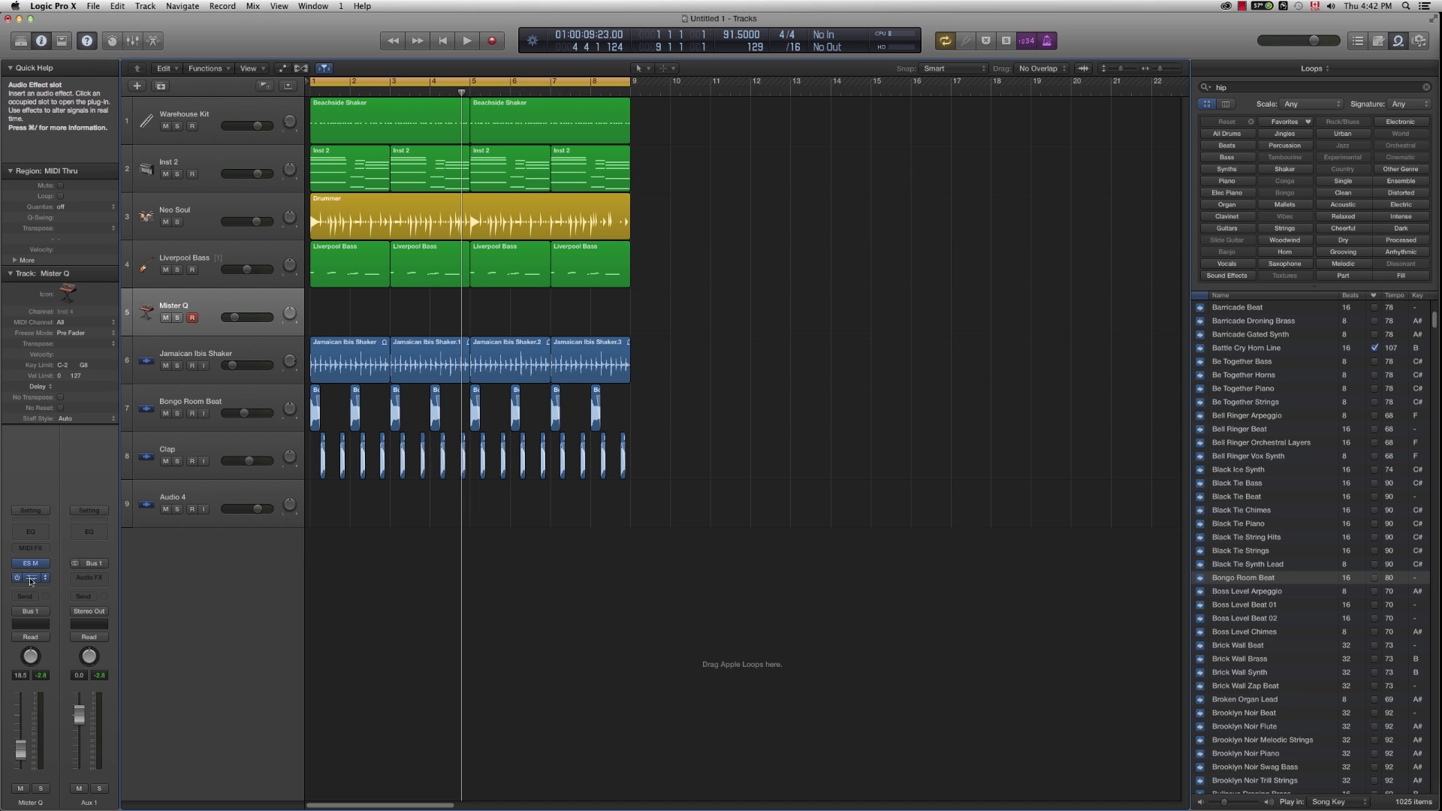
click(32, 580)
mouse_move(43, 601)
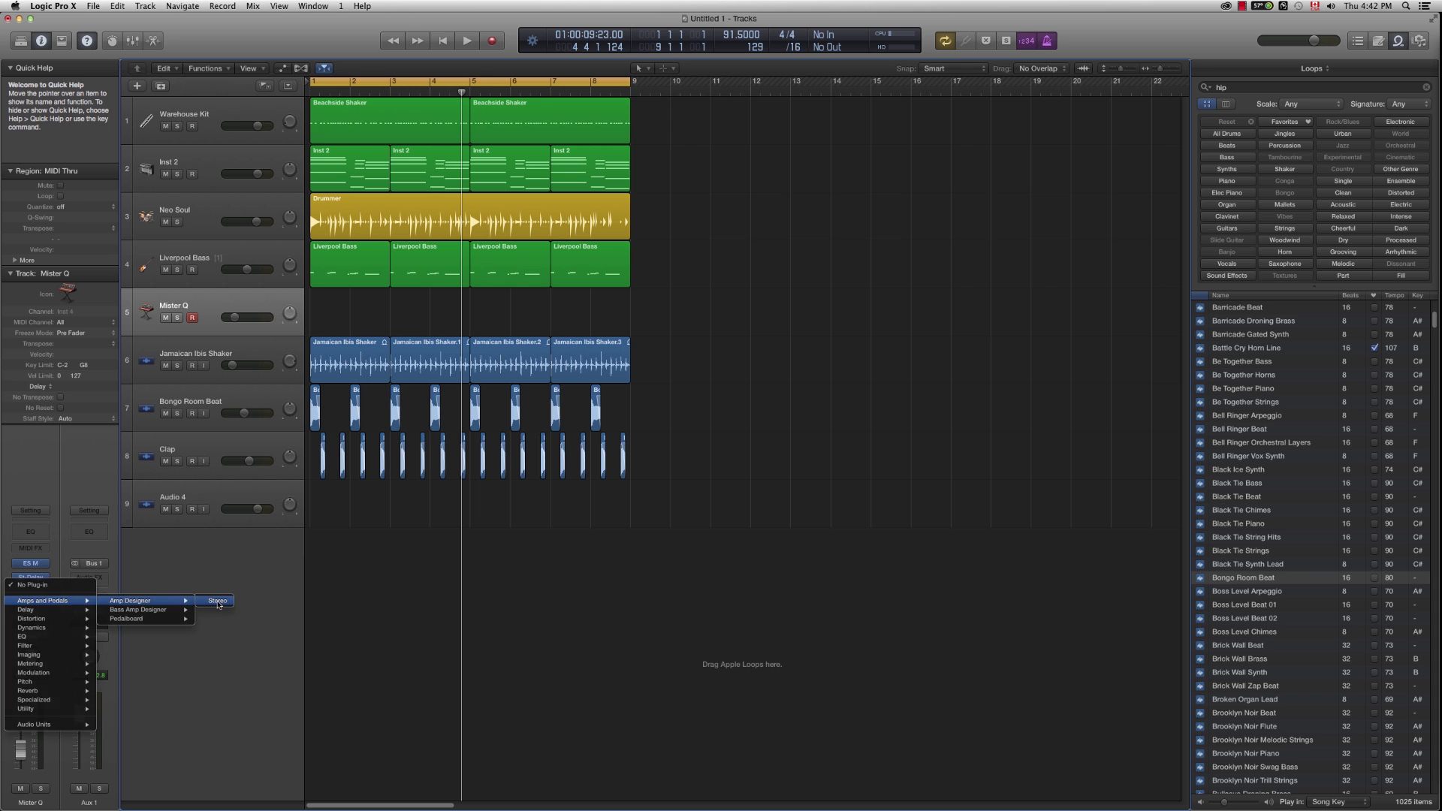
click(217, 604)
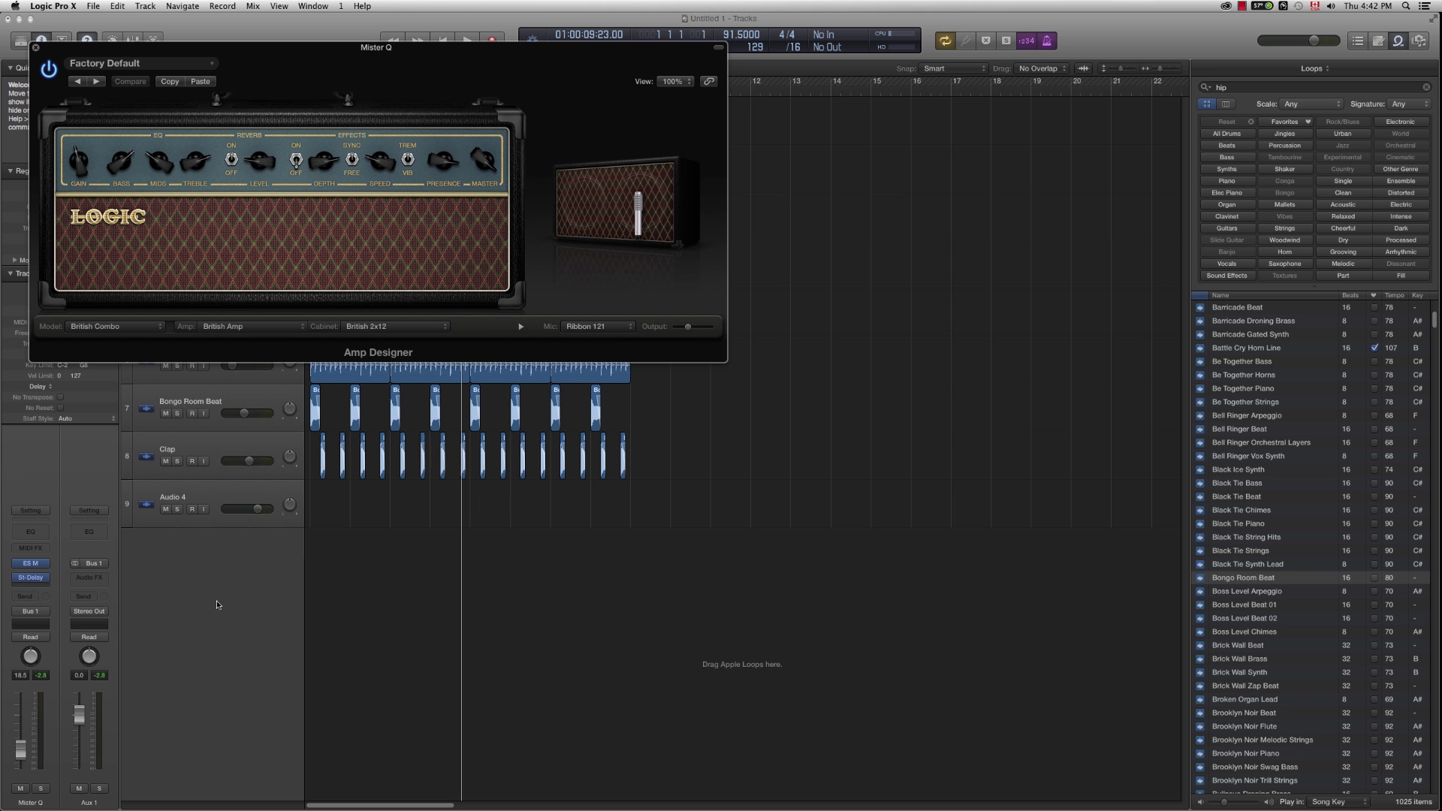
drag(378, 51, 754, 336)
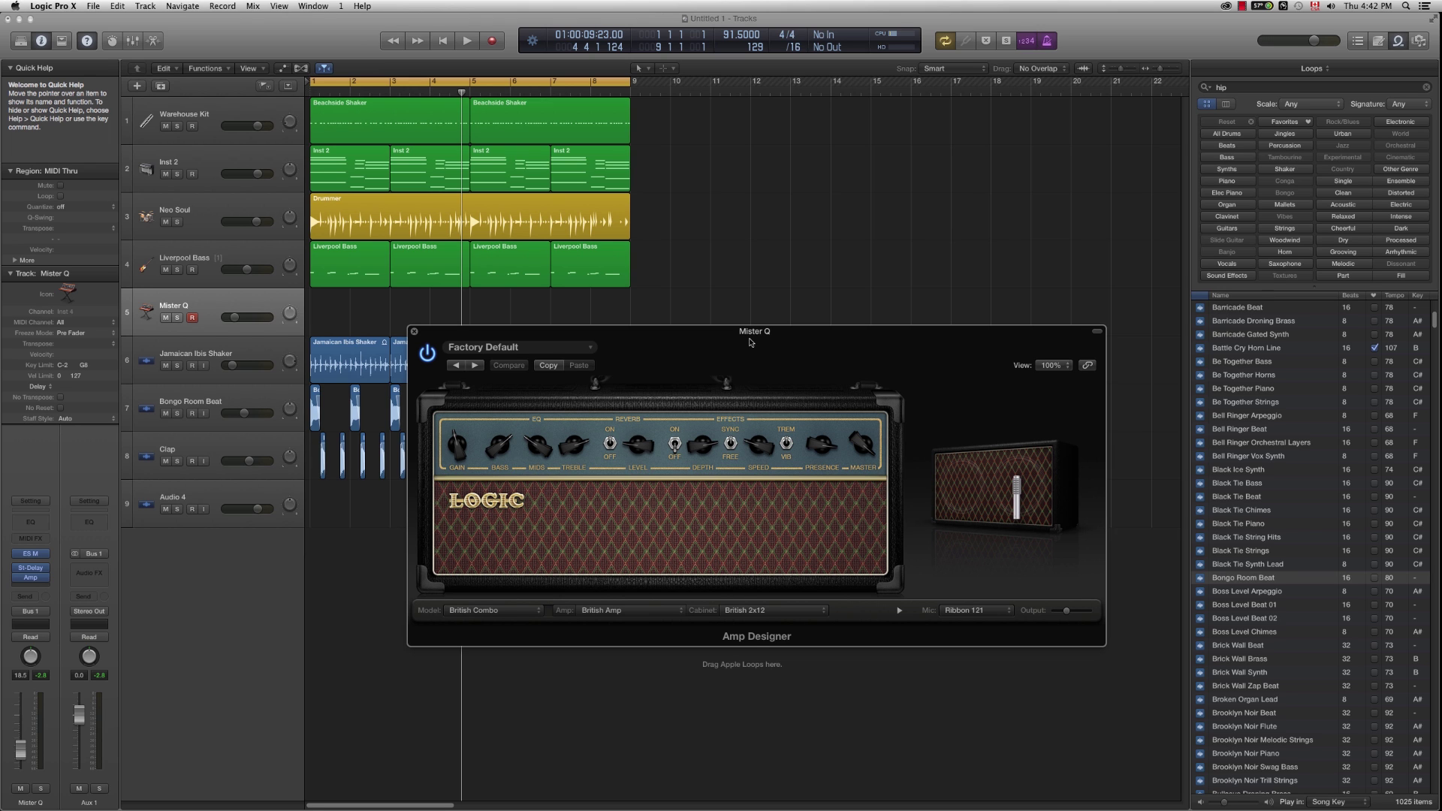
Step: Move Amp Designer ahead of Stereo Delay in the Mister Q effect chain, check both plug-ins, and close their windows
click(32, 570)
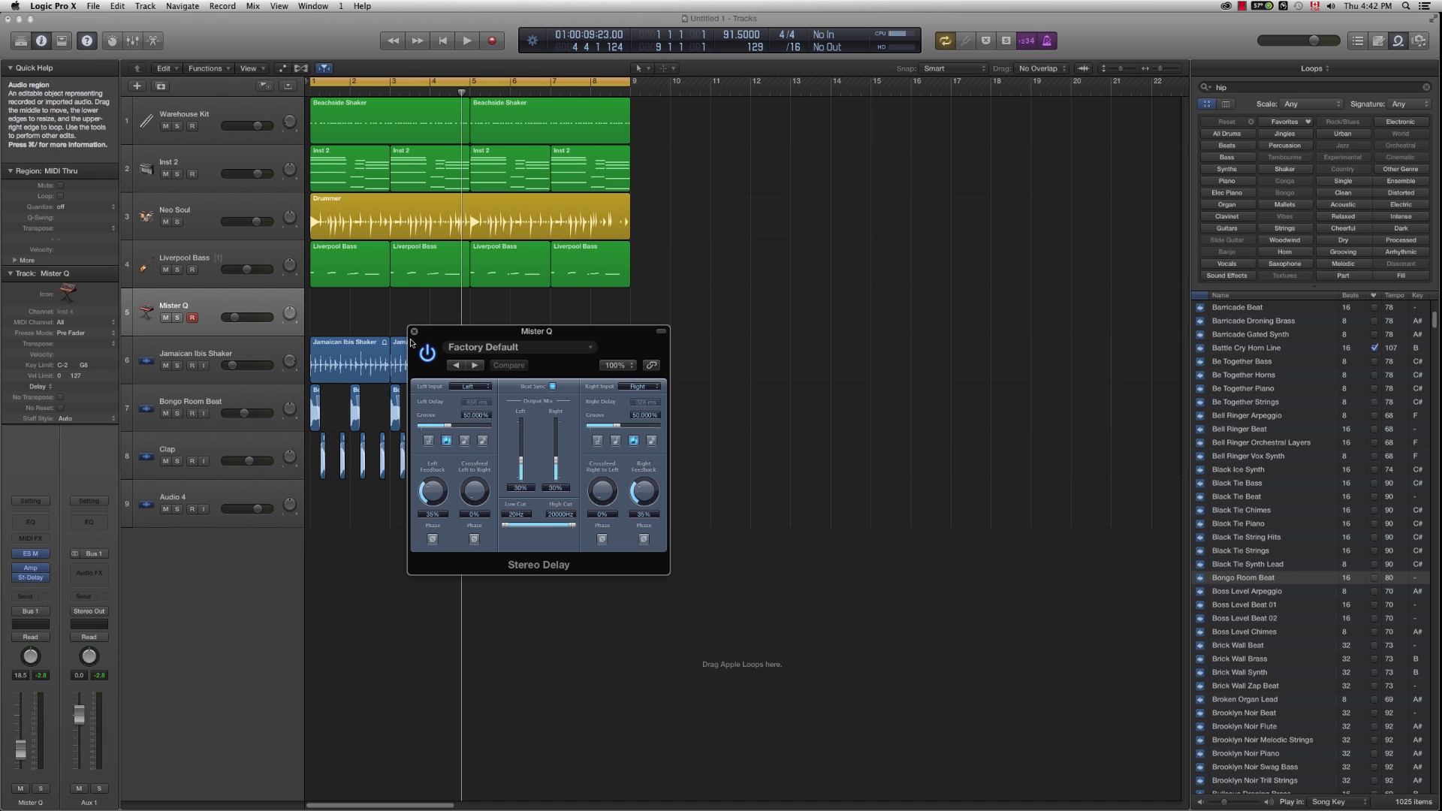
click(414, 331)
click(31, 568)
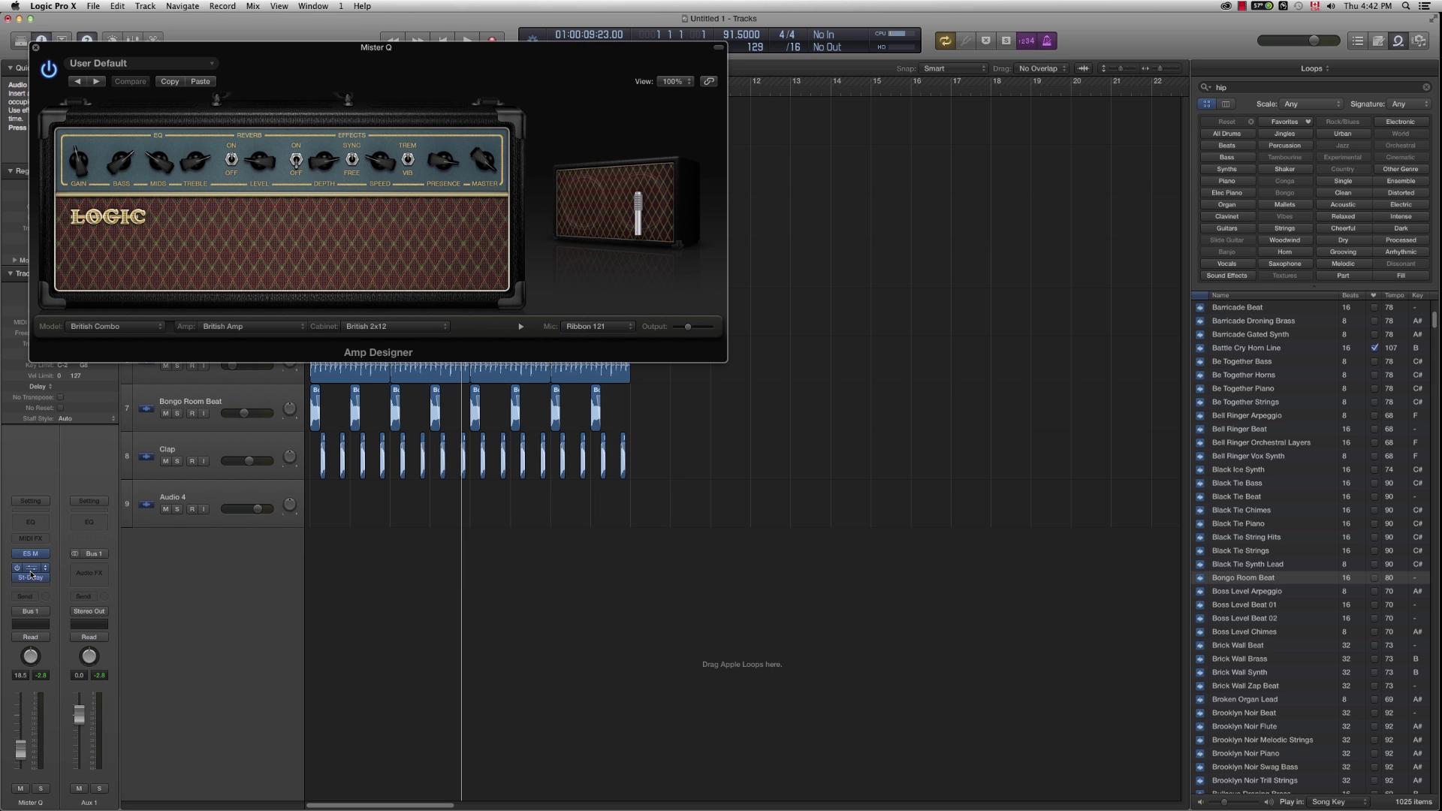
drag(401, 67, 840, 353)
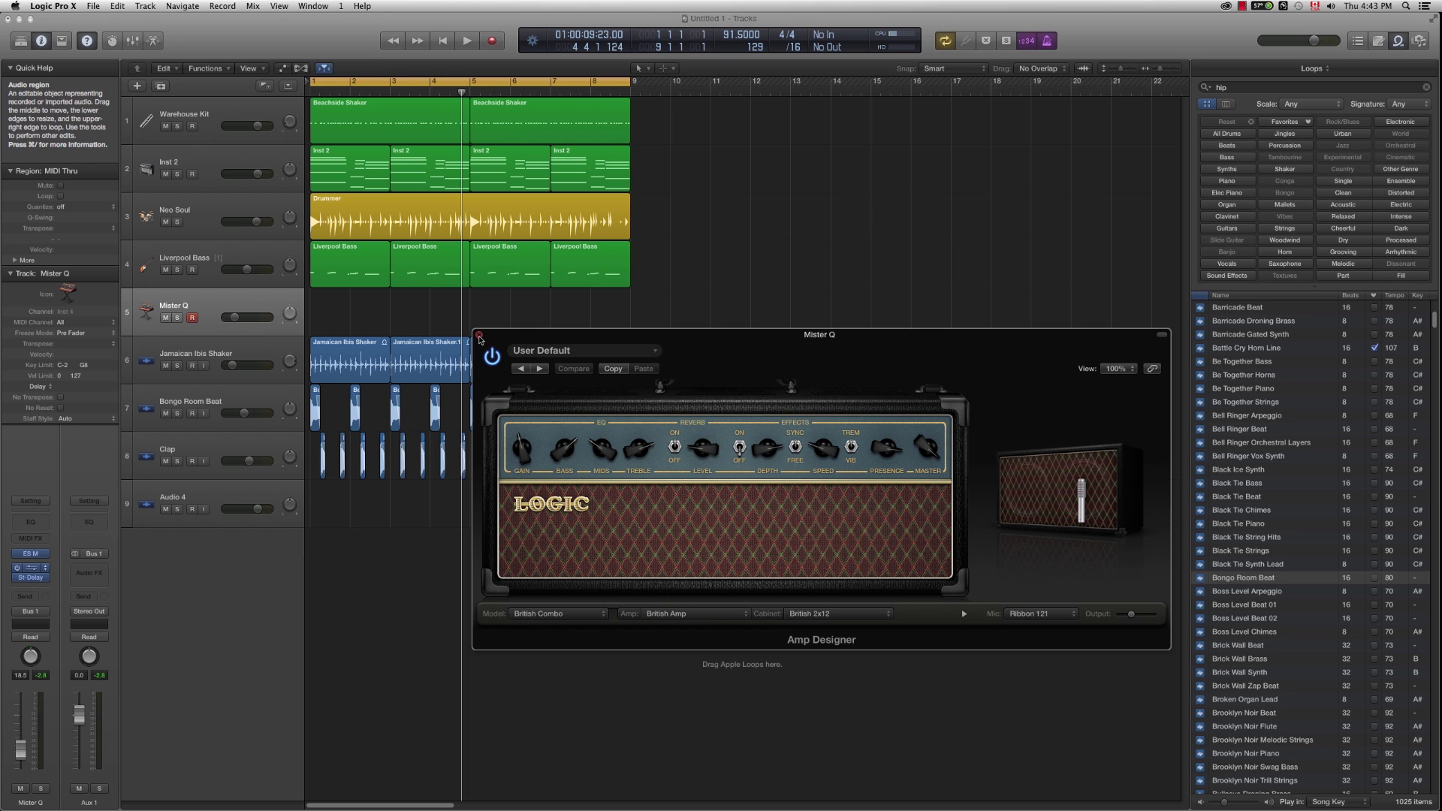
click(479, 337)
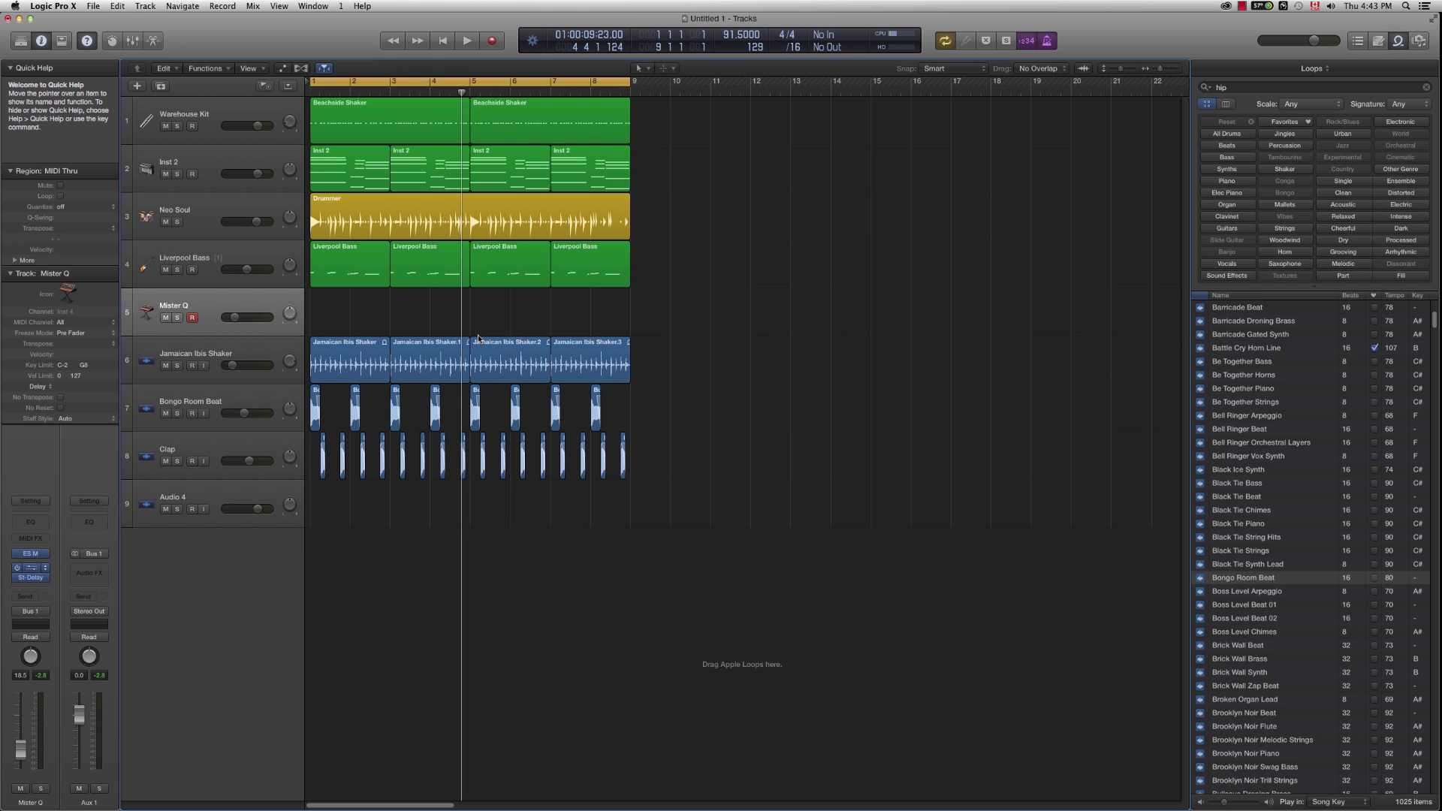
Step: Play the arrangement while trying out the Mister Q synth over it, and stop playback
key(space)
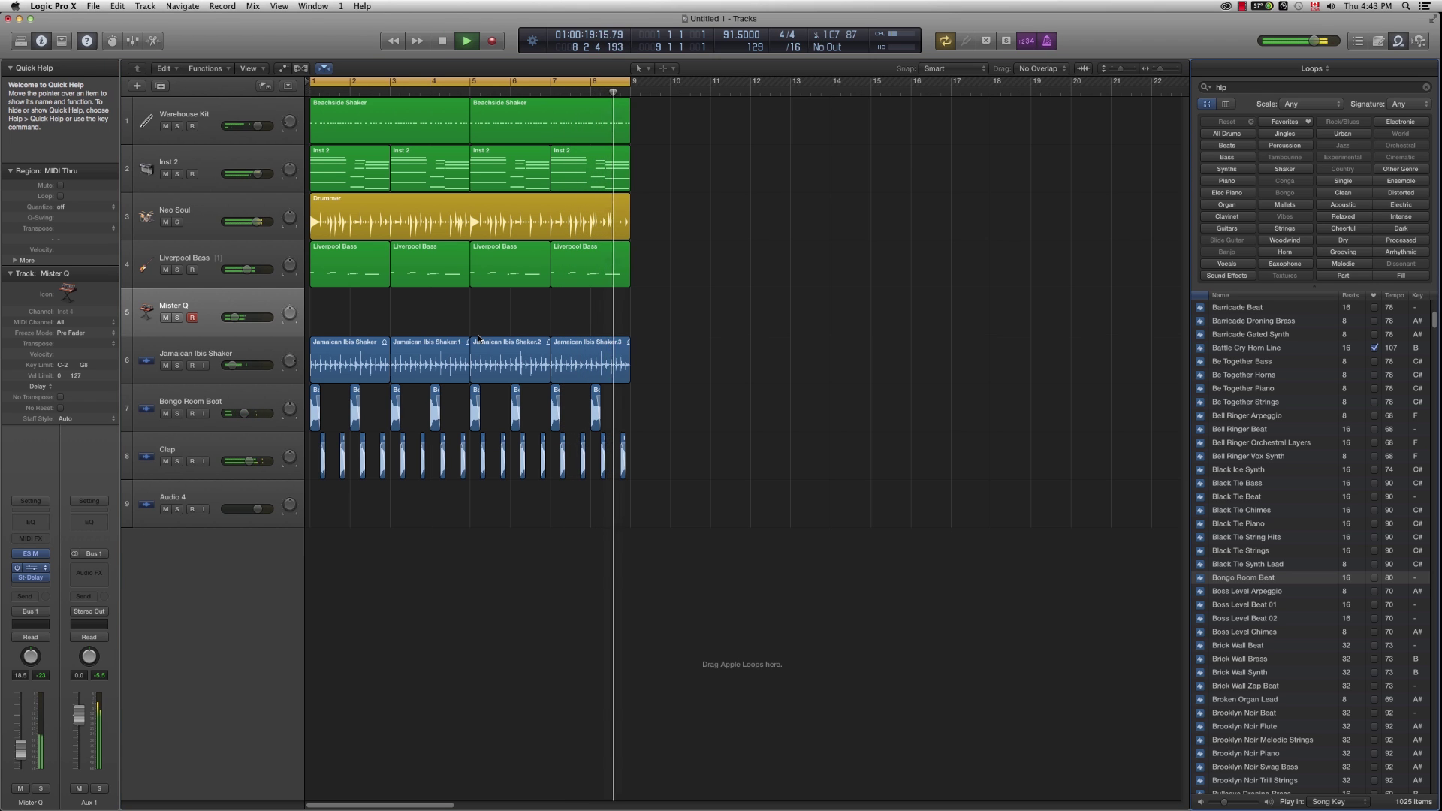
key(space)
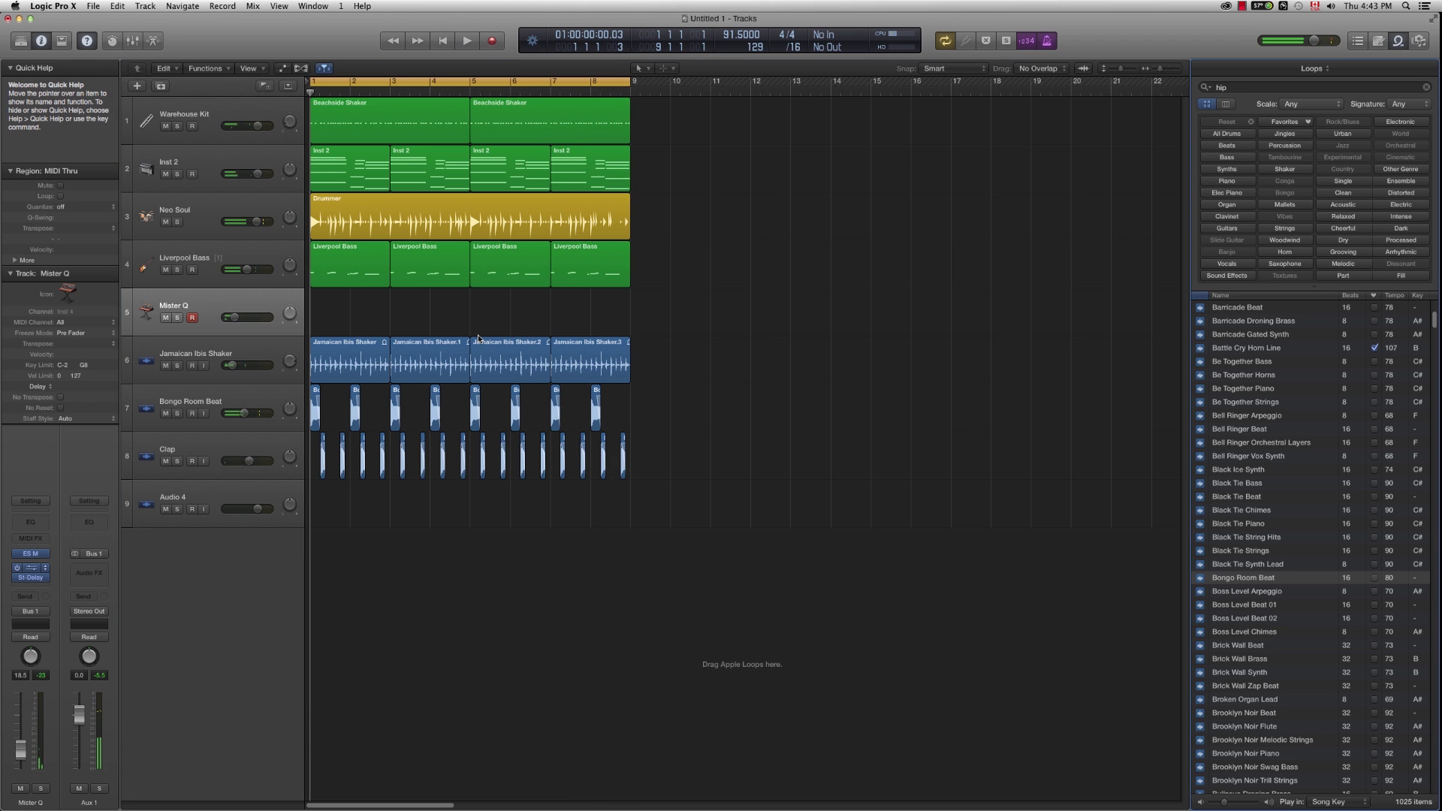